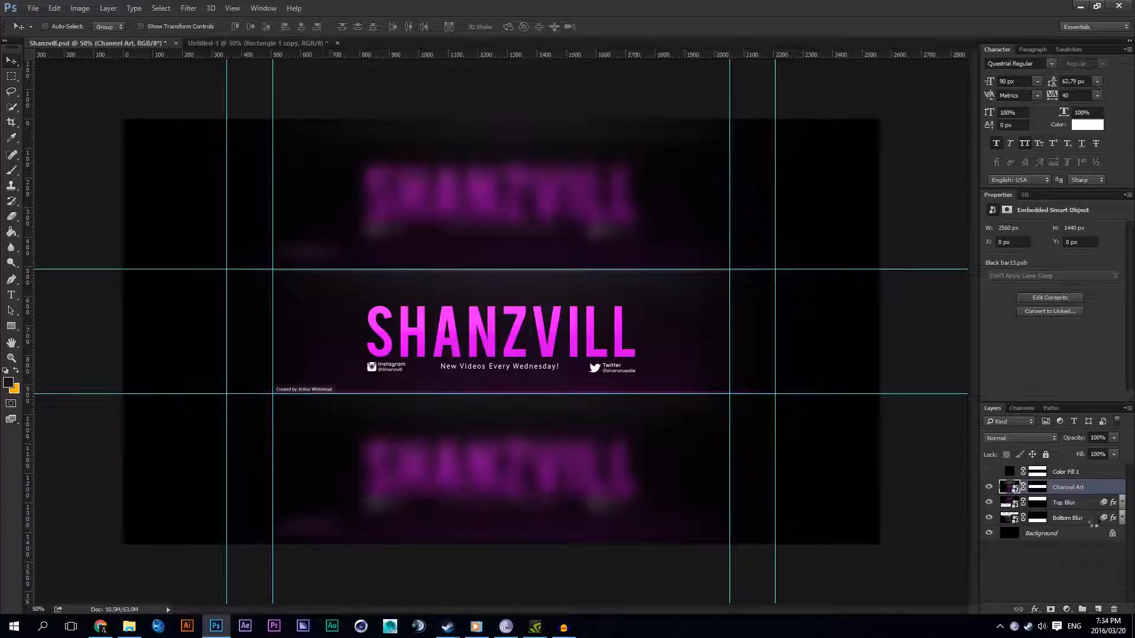
Step: Show the BG group in the banner smart object, hide its landscape-mountains image and select the 3d-tiger layer
scroll(1077, 513, down, 5)
click(987, 565)
click(1002, 564)
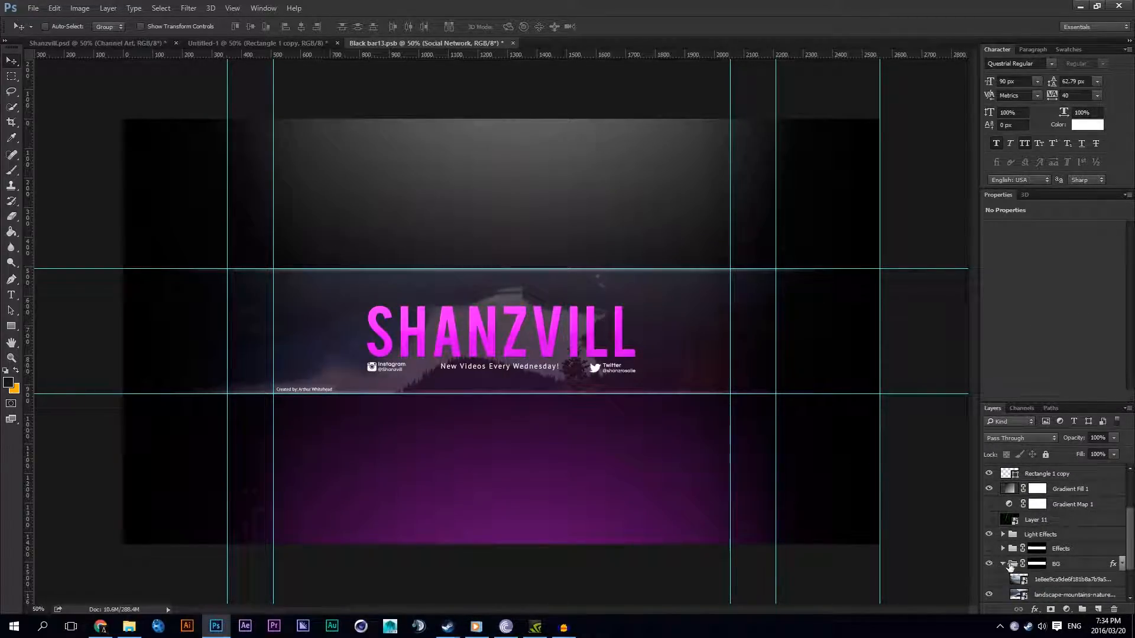
click(988, 554)
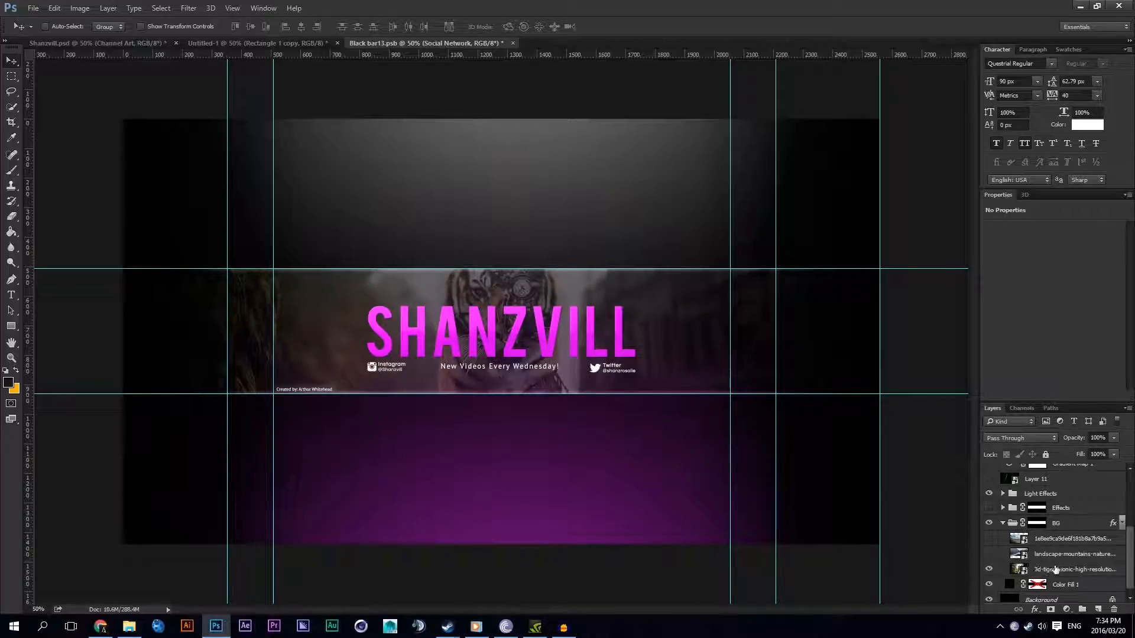
click(1055, 570)
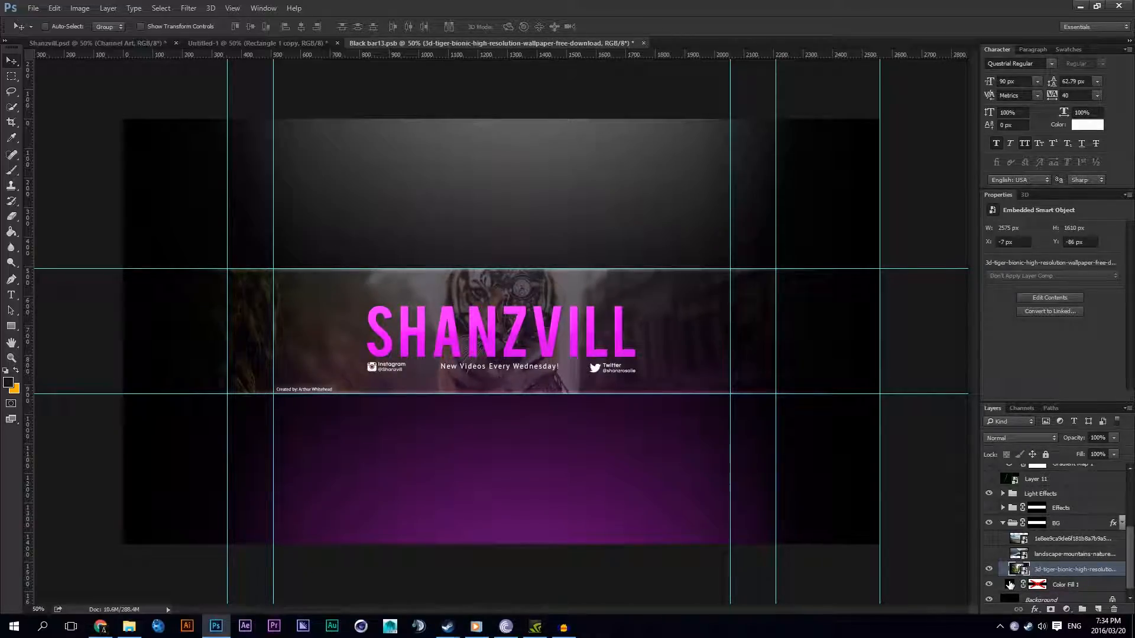
Step: Set the BG group's opacity to 10%
click(1037, 522)
click(1121, 522)
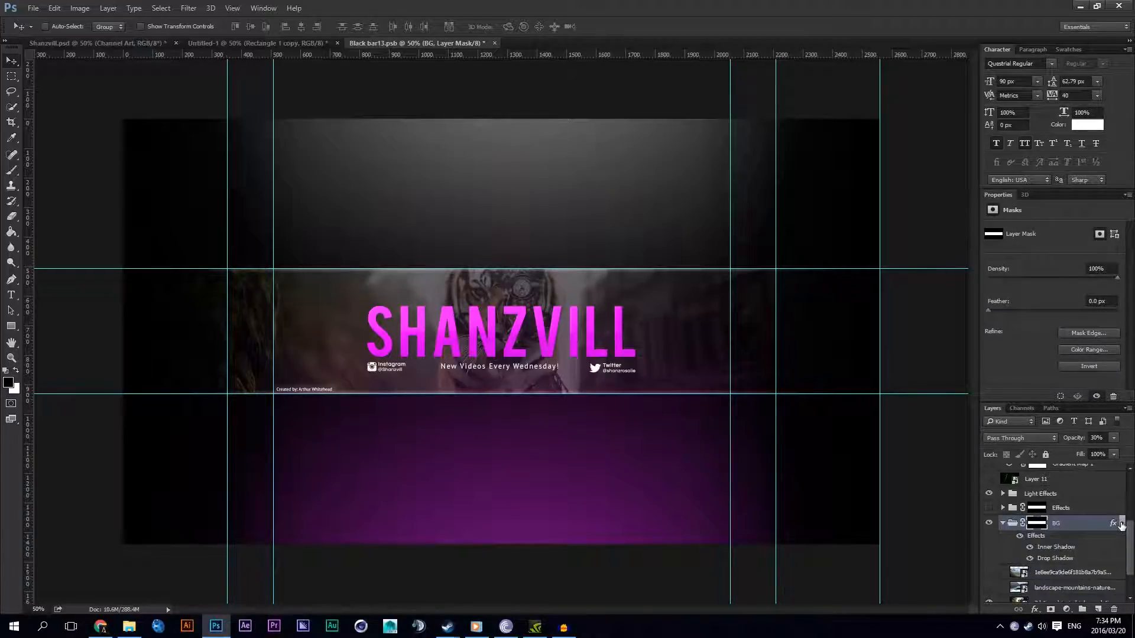
click(1121, 522)
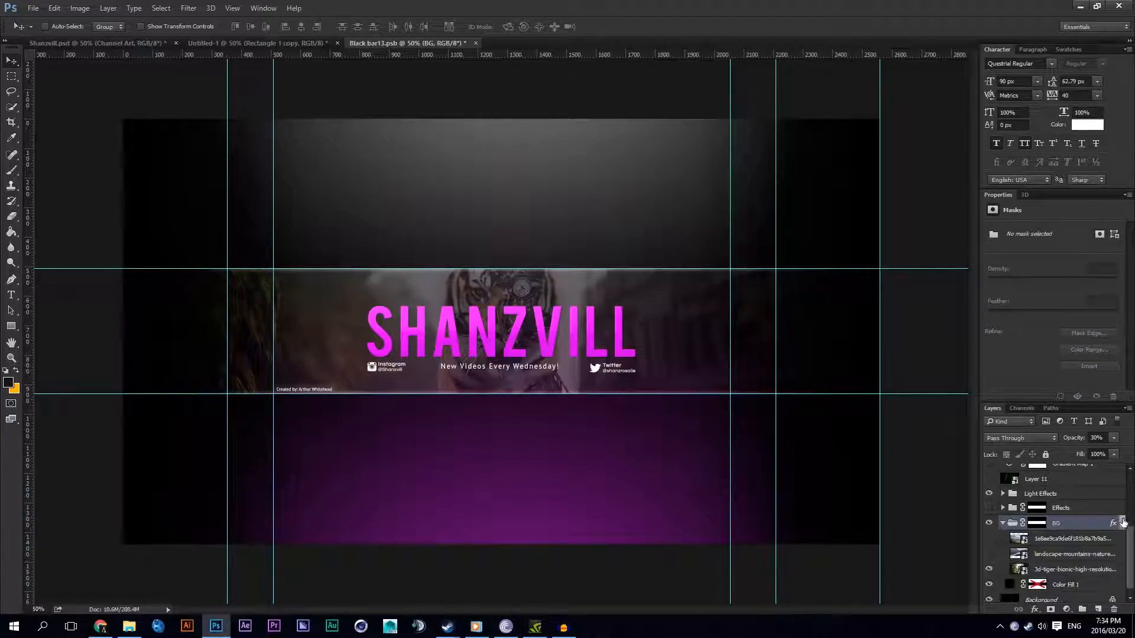
drag(1094, 438, 1091, 438)
text(1)
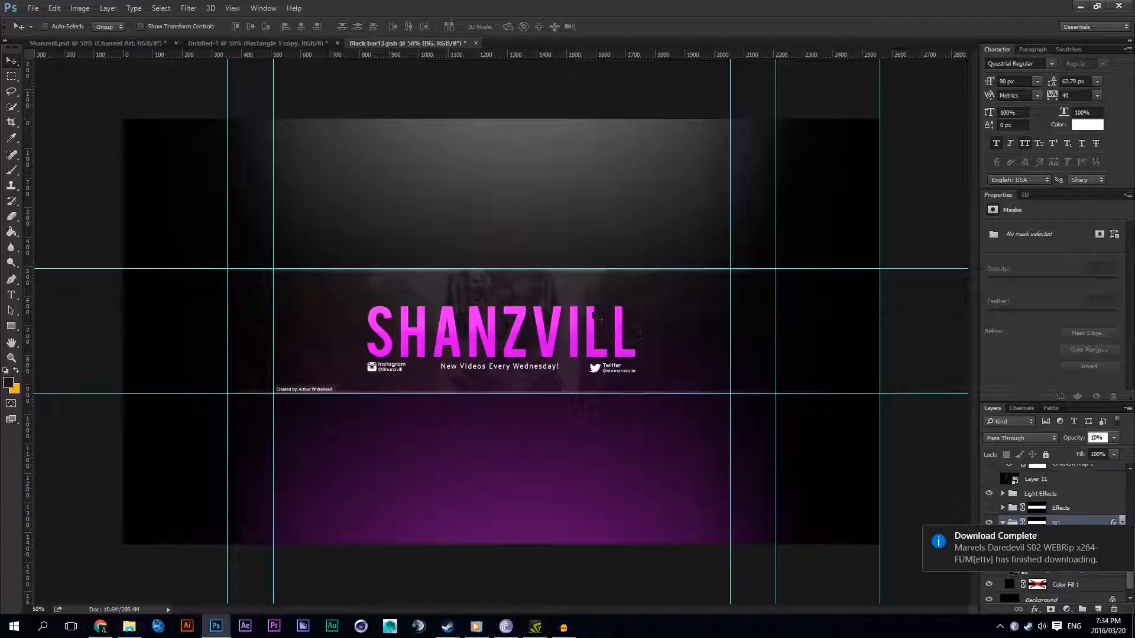
Step: Save the smart object and view the updated banner in Shanzvill.psd
key(ctrl+s)
click(131, 44)
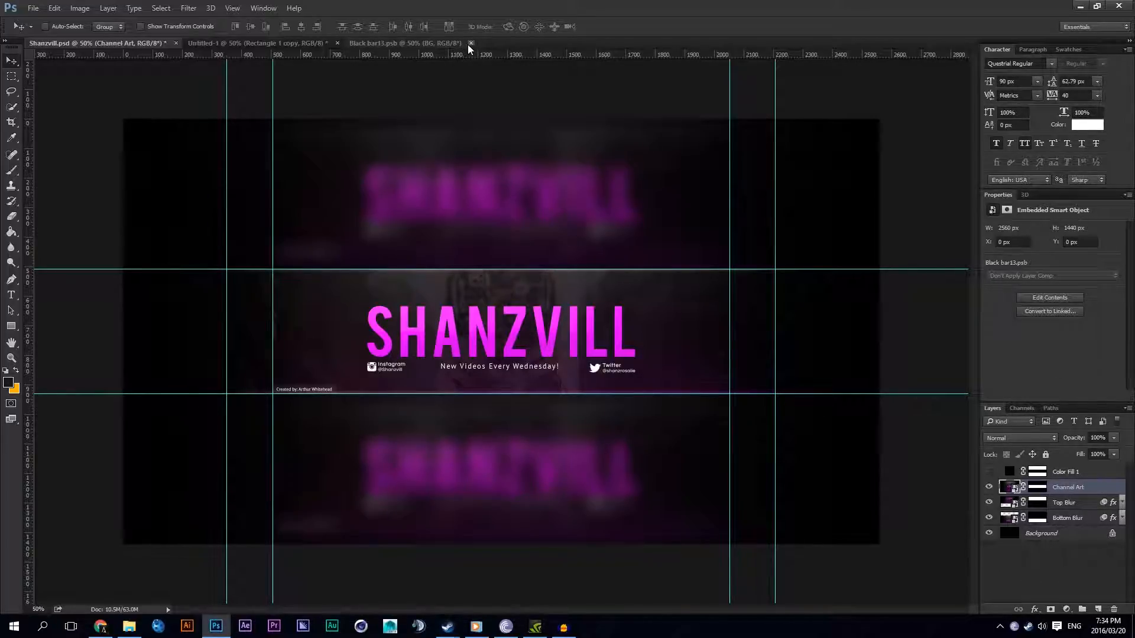
Step: Return to Black bar13.psb, collapse the BG group and hide it
click(446, 43)
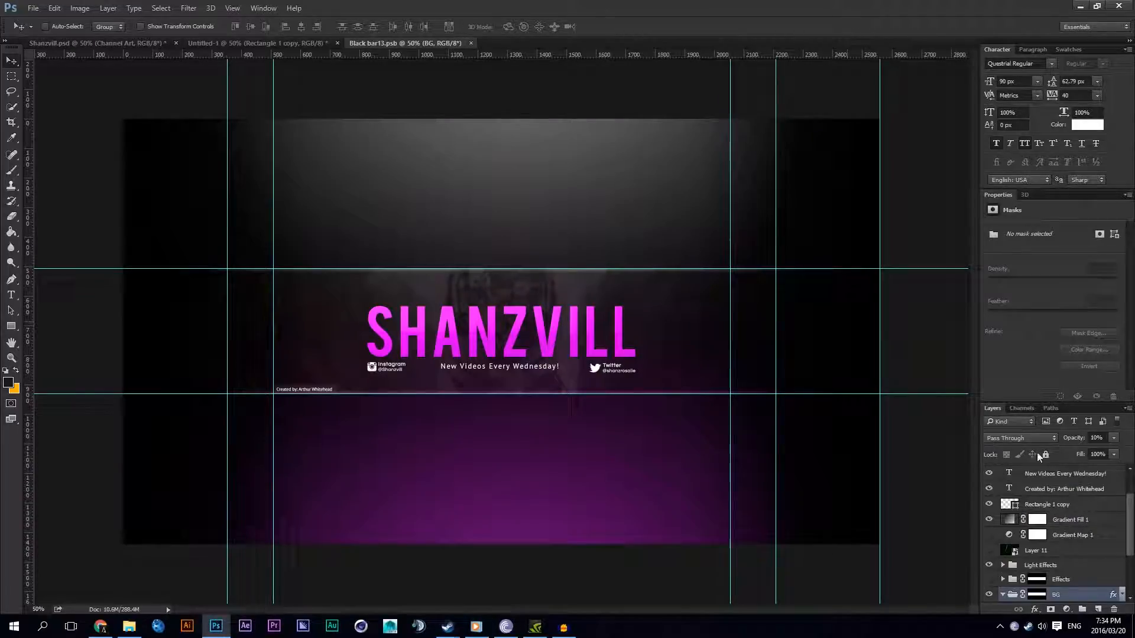
click(1001, 596)
click(989, 594)
scroll(1020, 509, up, 3)
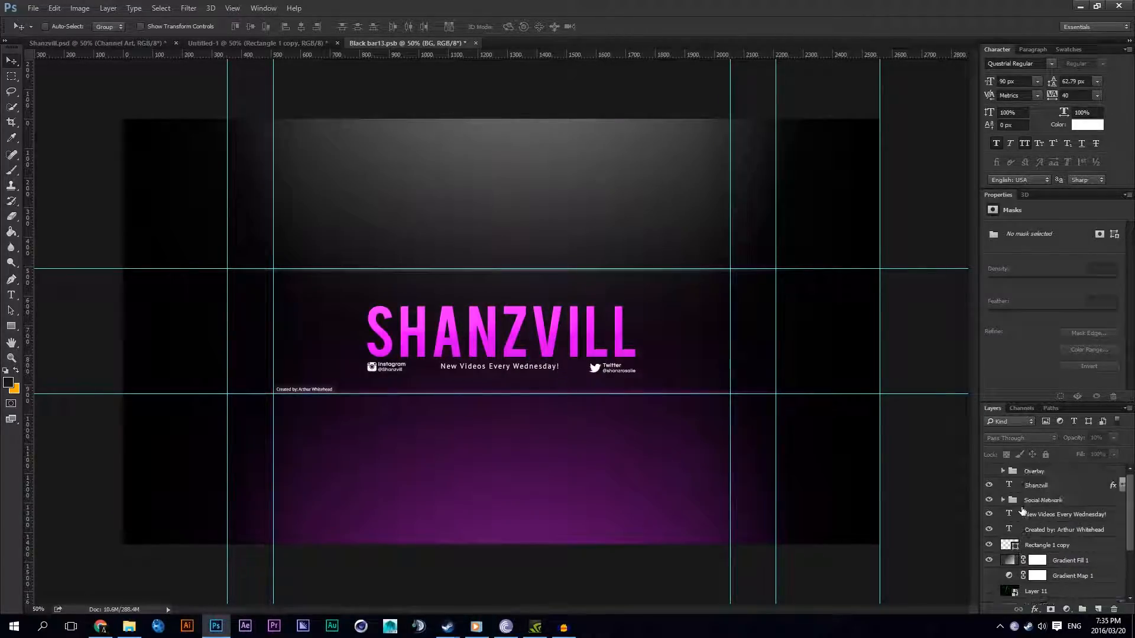
Step: Close Black bar13.psb with its changes saved and go back to Shanzvill.psd
click(475, 43)
click(541, 231)
click(133, 44)
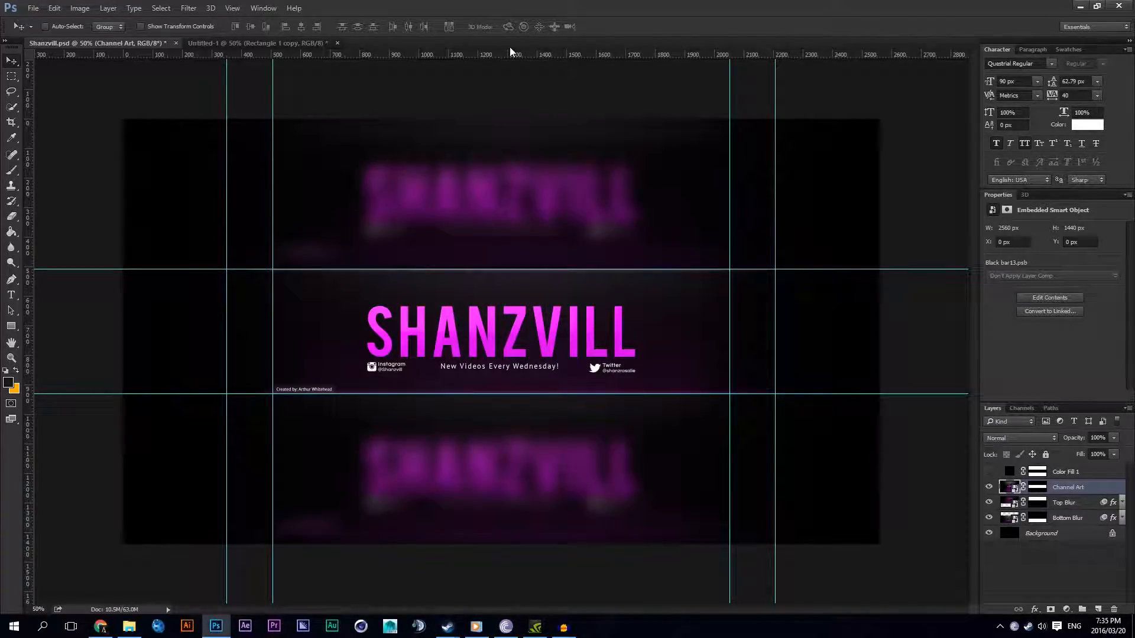
Step: Examine the width, height and resolution of the Large 2560x1440 preset for a new document, without creating one
click(33, 9)
click(39, 20)
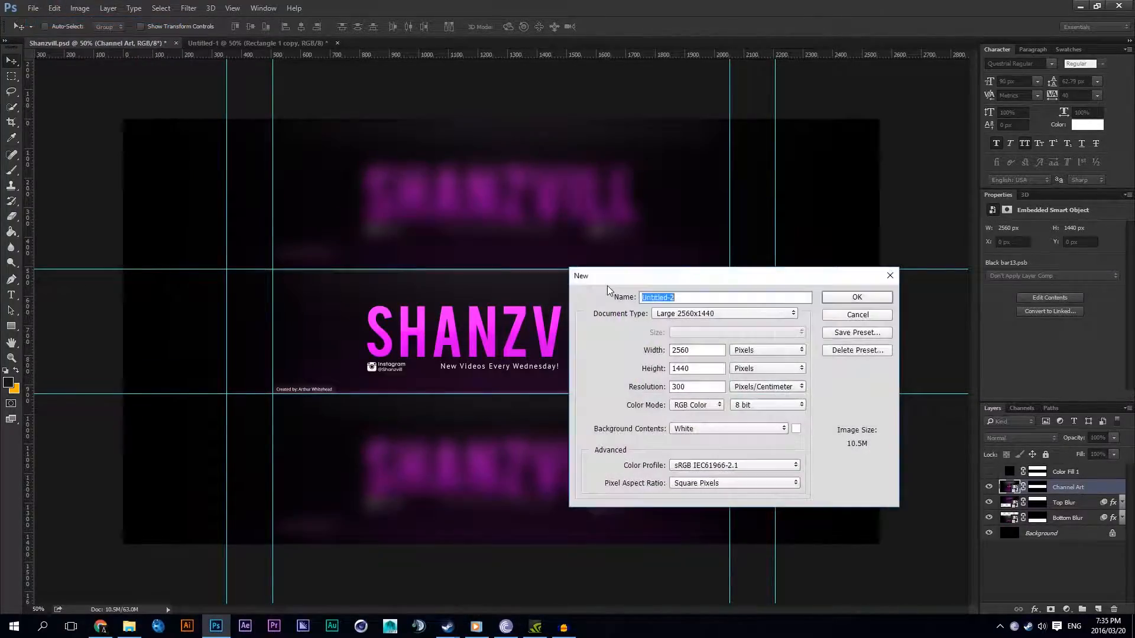
click(684, 350)
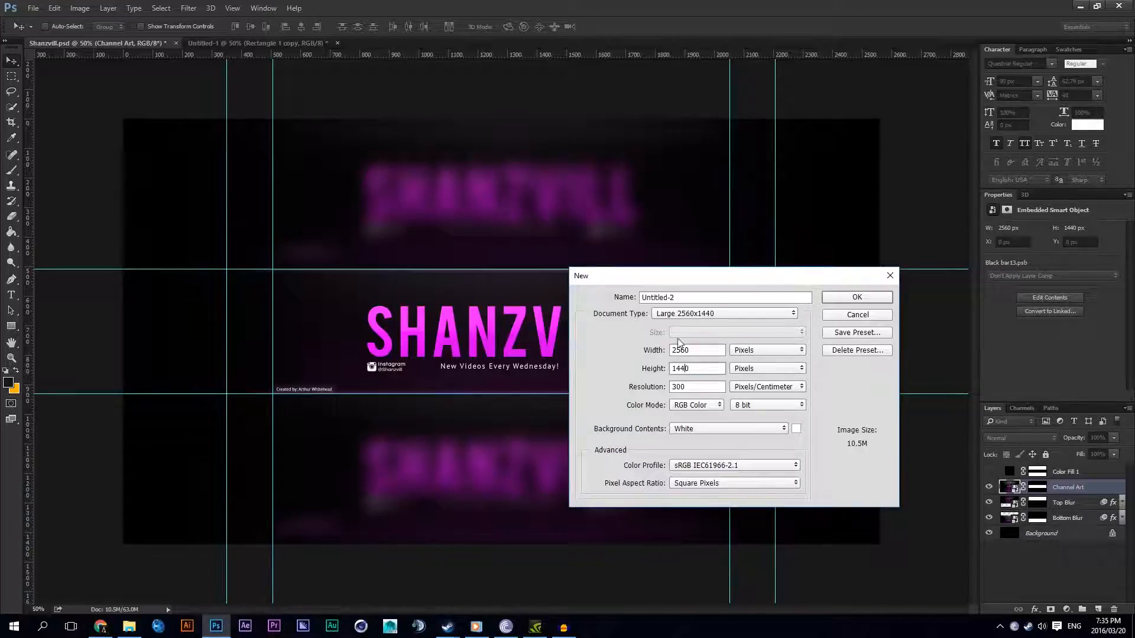
click(695, 350)
double_click(692, 372)
click(683, 388)
click(688, 354)
click(834, 303)
click(693, 311)
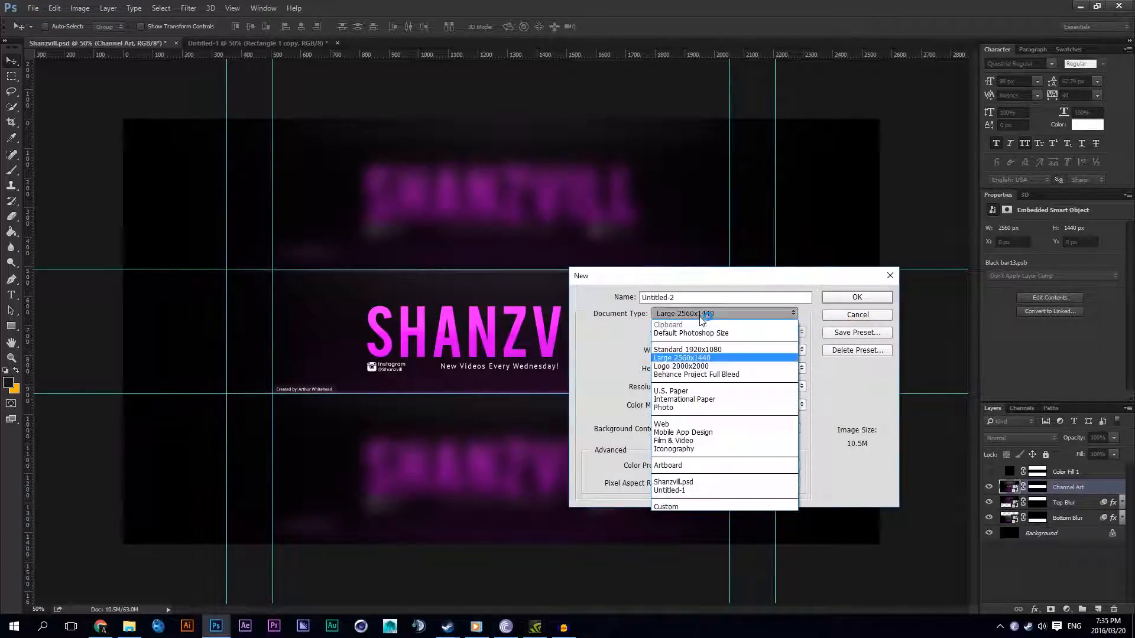
click(750, 315)
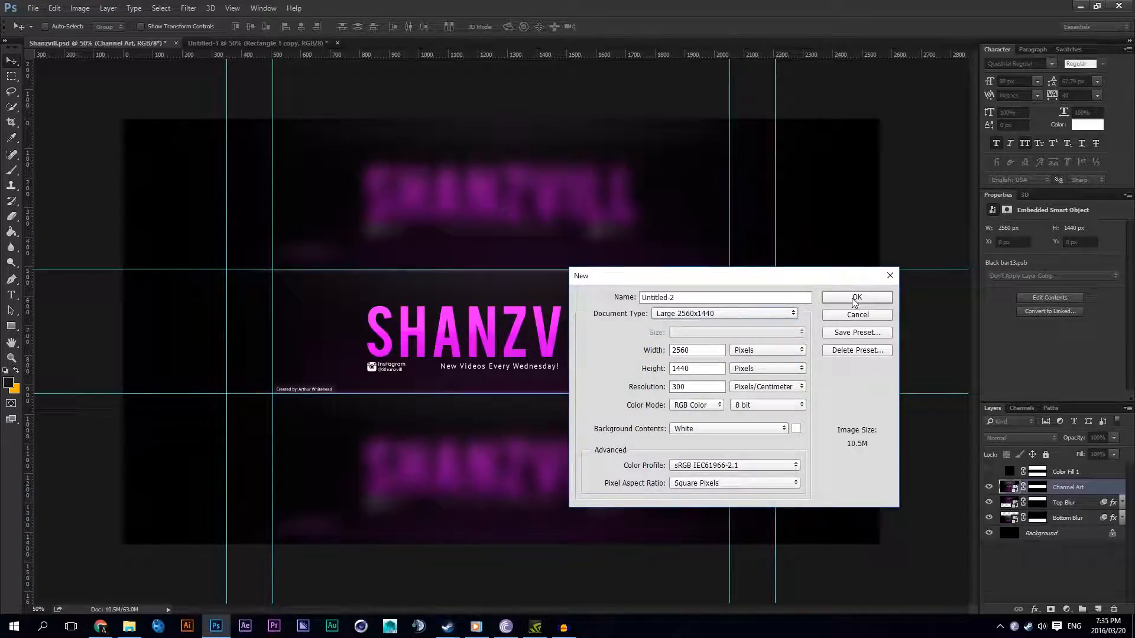
click(860, 316)
Step: Switch to the Untitled-1 safe-area template, toggling the rulers off and back on
click(253, 43)
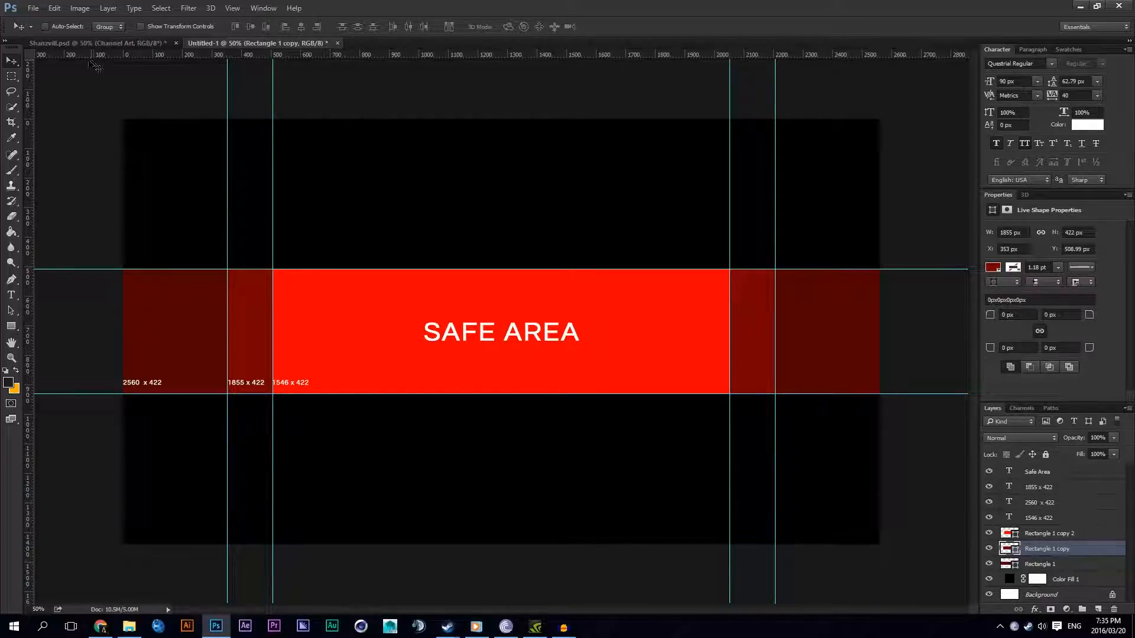
key(ctrl+r)
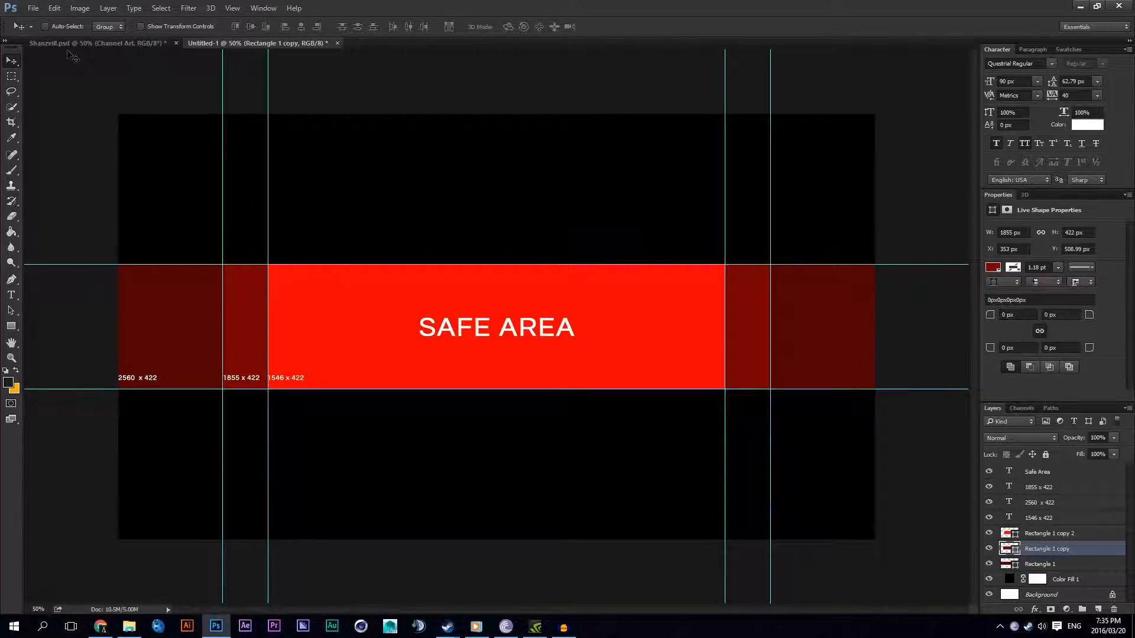
key(ctrl)
key(ctrl+r)
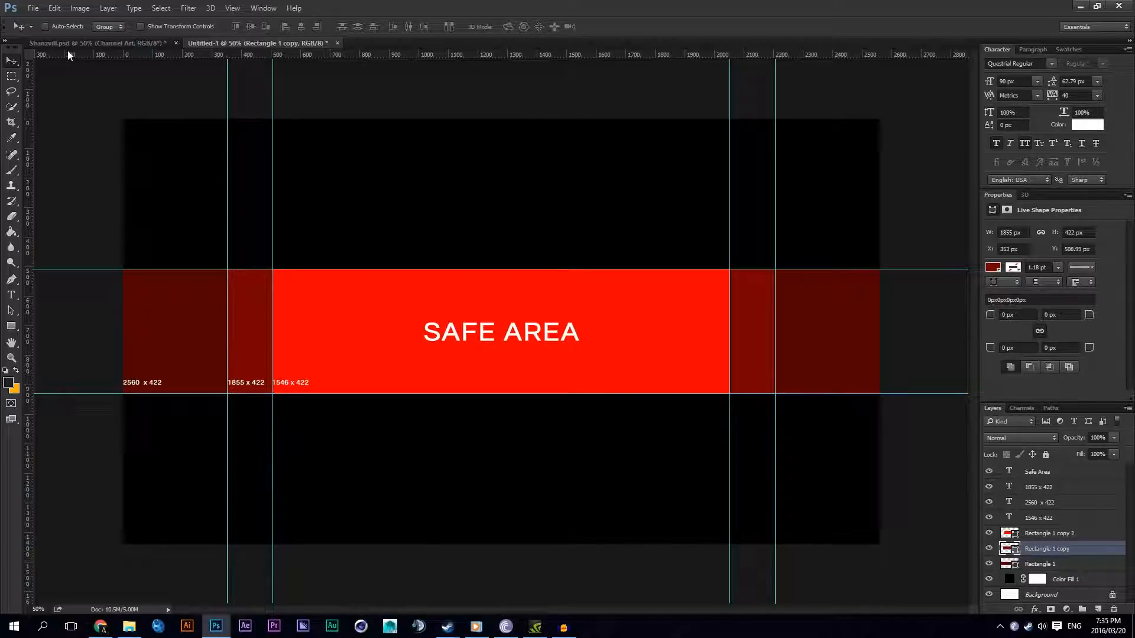
Step: Examine the template's guides, safe area and size labels up close
scroll(304, 236, down, 5)
scroll(308, 245, up, 8)
scroll(308, 252, down, 5)
scroll(380, 287, up, 4)
scroll(393, 314, down, 5)
scroll(393, 304, up, 6)
scroll(391, 300, down, 3)
scroll(390, 294, up, 2)
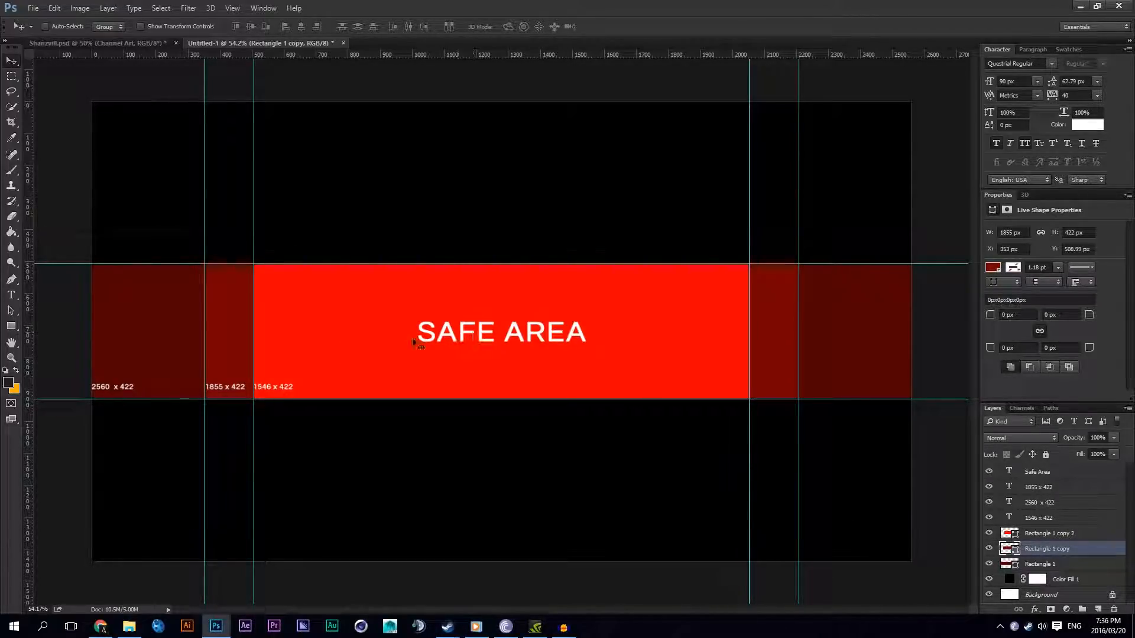
scroll(131, 420, up, 4)
scroll(135, 422, down, 2)
scroll(135, 422, down, 3)
scroll(134, 422, up, 4)
scroll(135, 422, down, 2)
scroll(177, 390, up, 3)
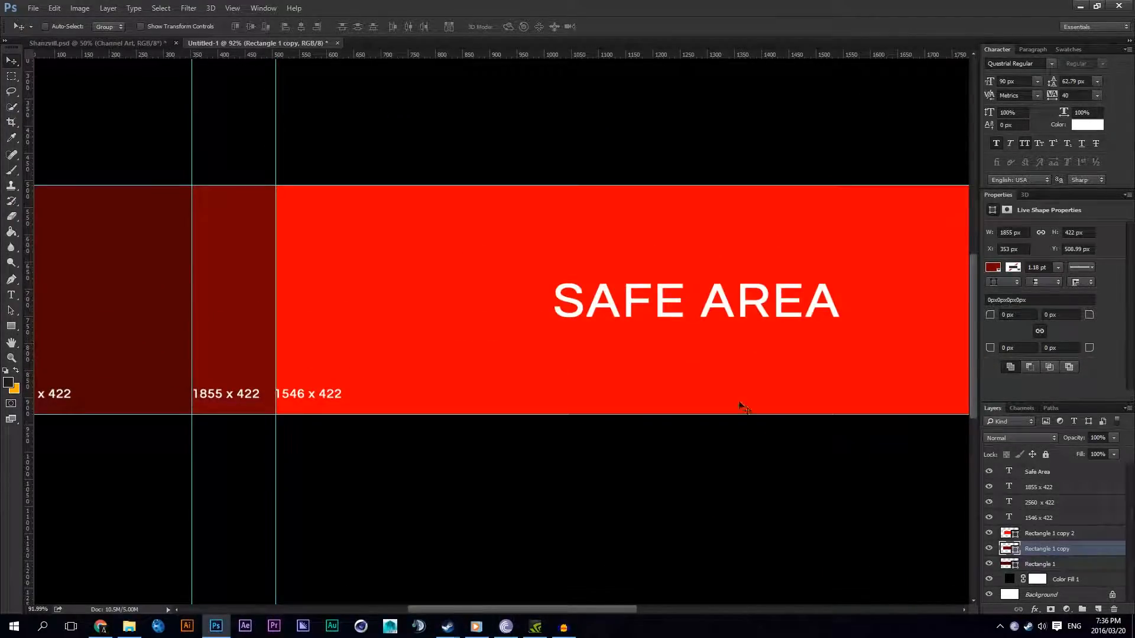
Step: Draw a red rectangle about 510 x 142 px below the safe area, above the Rectangle 1 copy 2 layer
click(1017, 533)
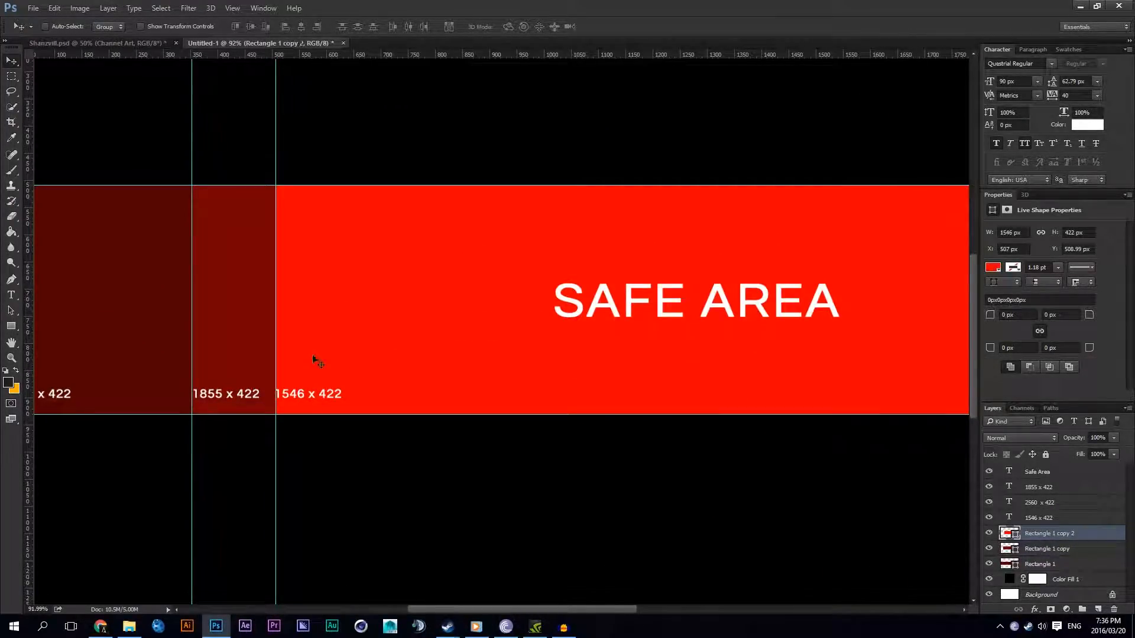
scroll(311, 390, up, 2)
scroll(310, 396, down, 3)
key(u)
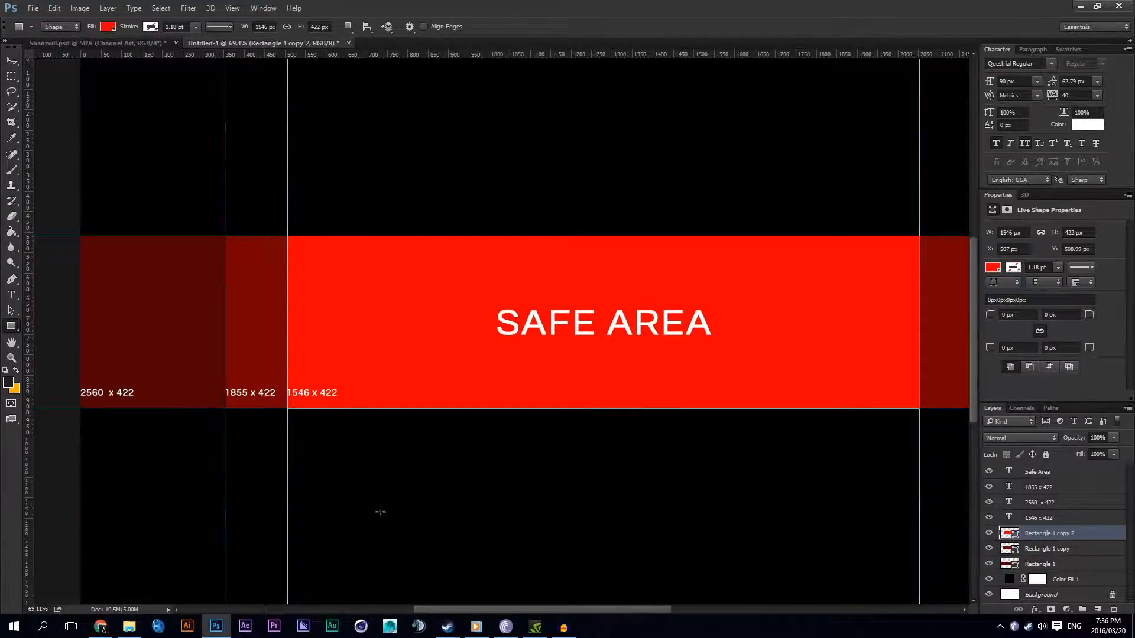
drag(292, 508, 500, 450)
key(v)
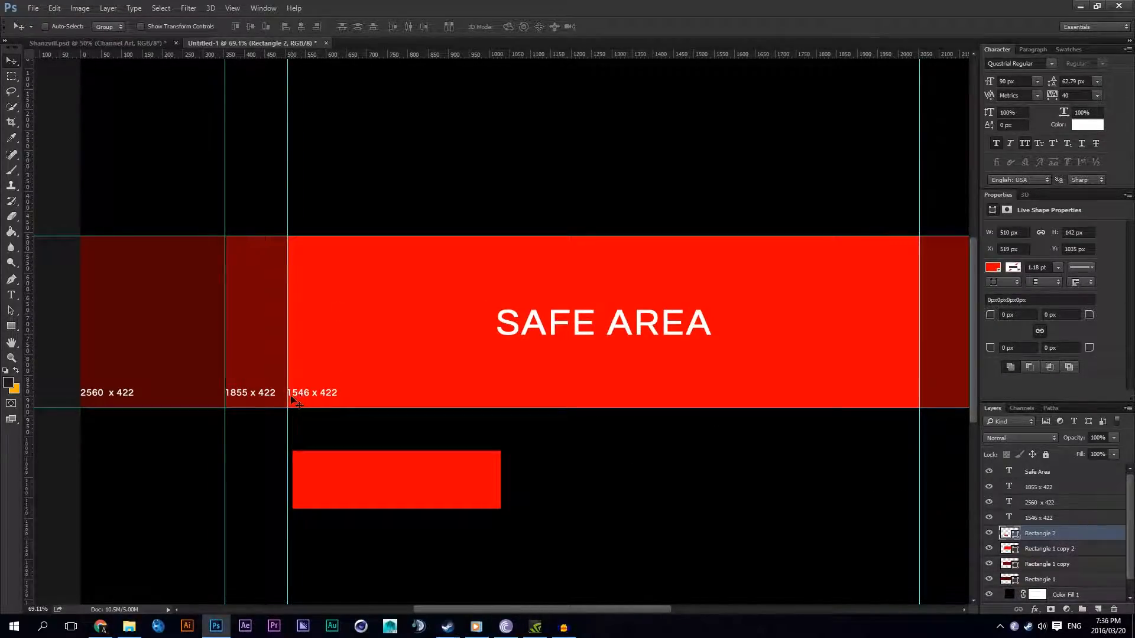
scroll(373, 455, up, 1)
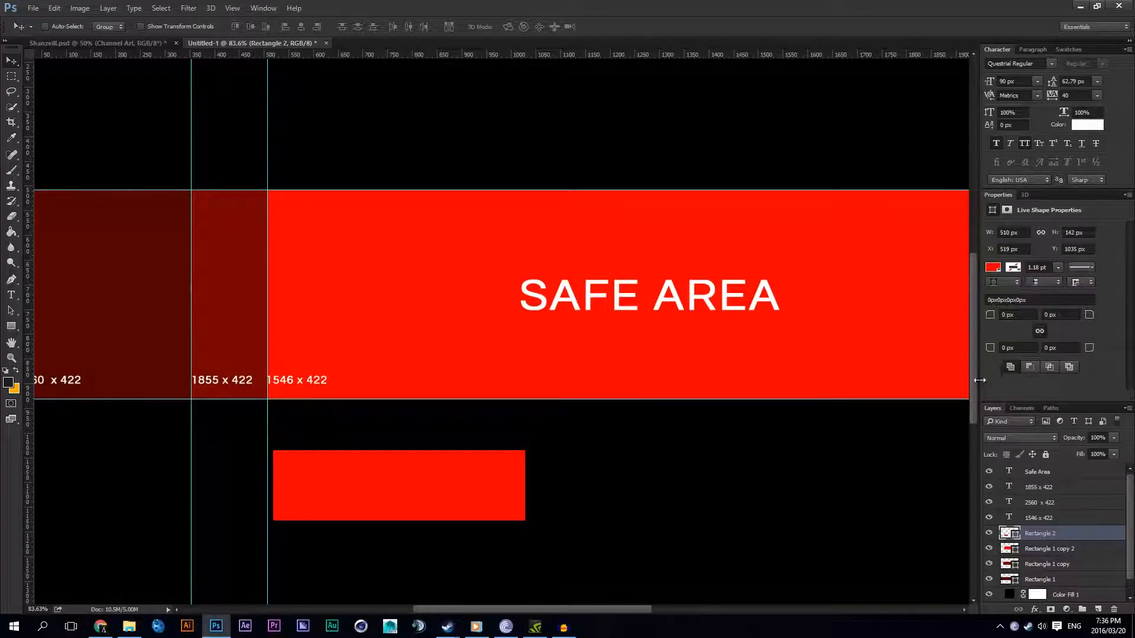
click(258, 7)
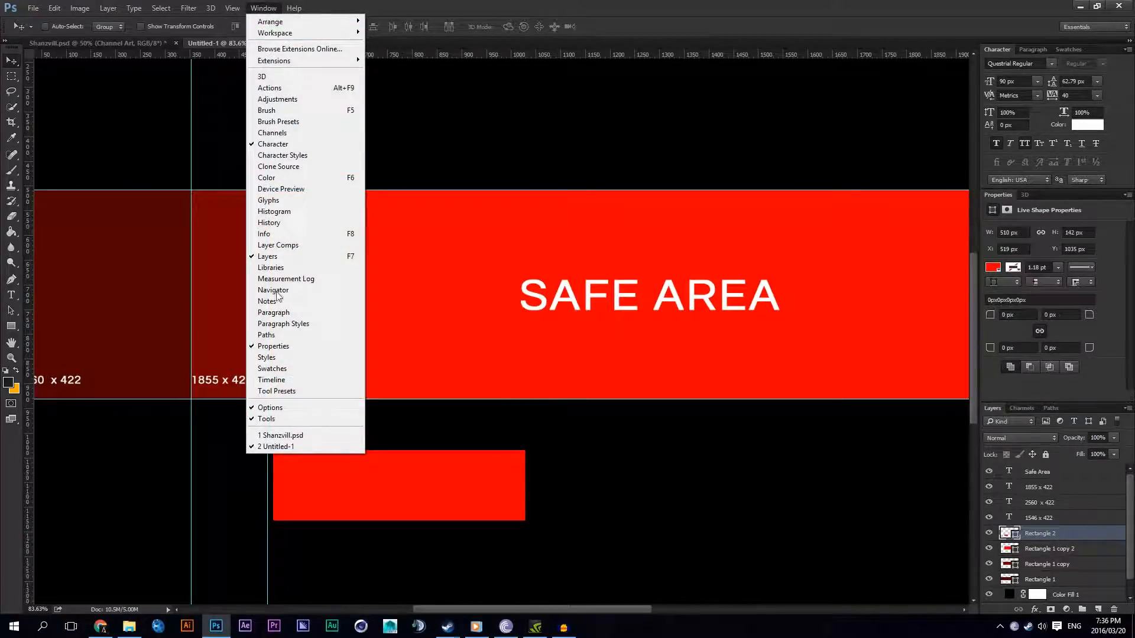
click(276, 166)
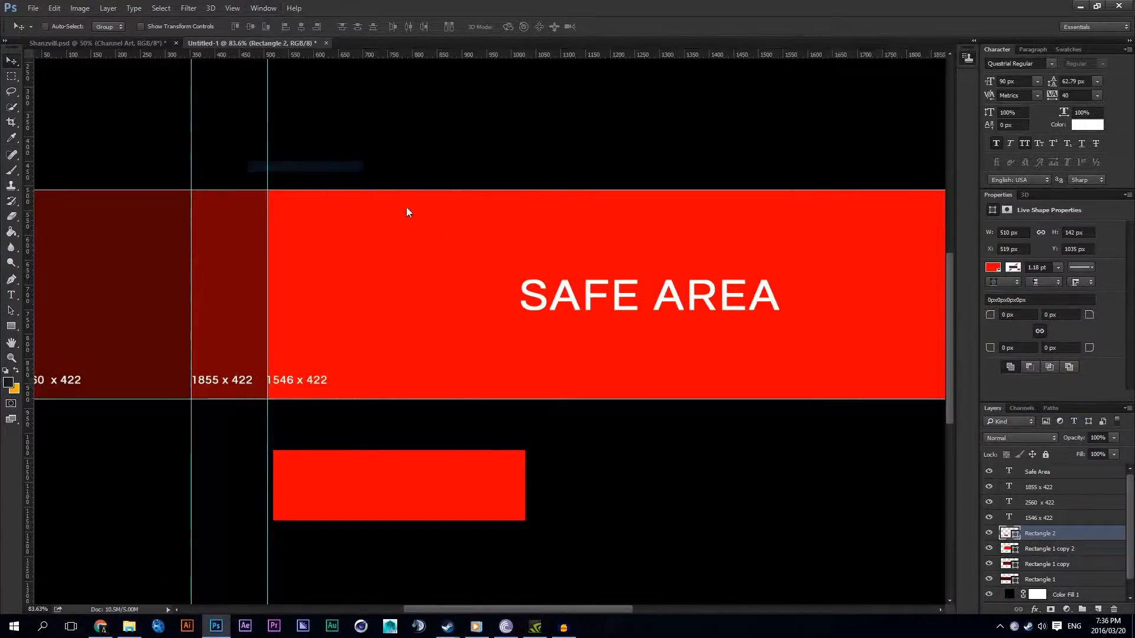
mouse_move(829, 52)
mouse_down()
mouse_move(1086, 49)
mouse_move(826, 56)
mouse_move(967, 57)
mouse_up()
click(949, 51)
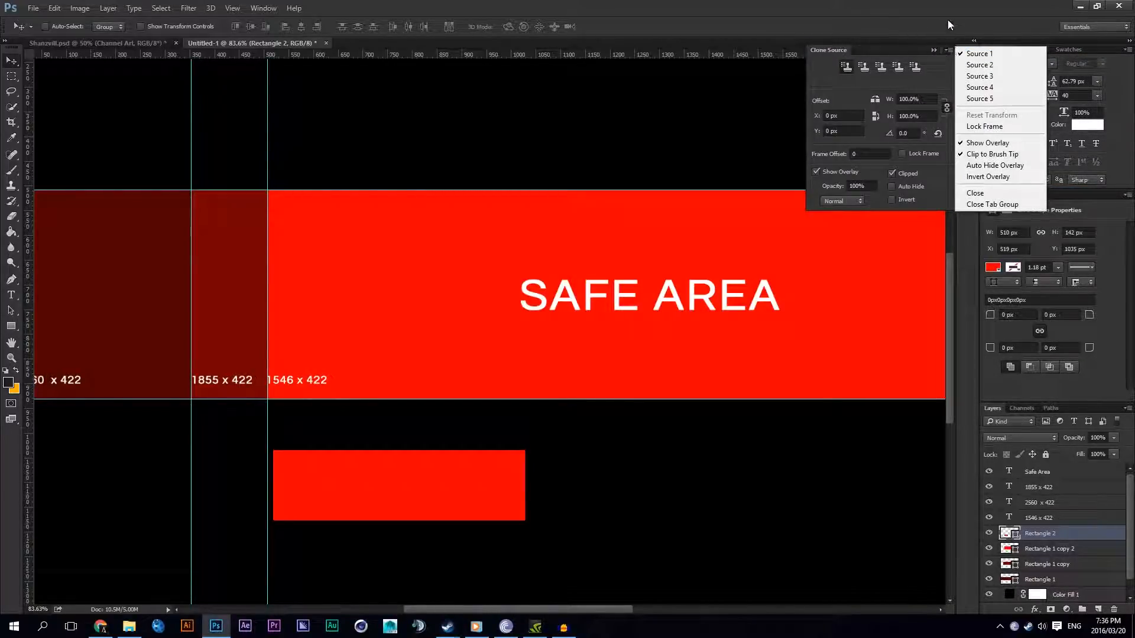
click(948, 23)
right_click(966, 57)
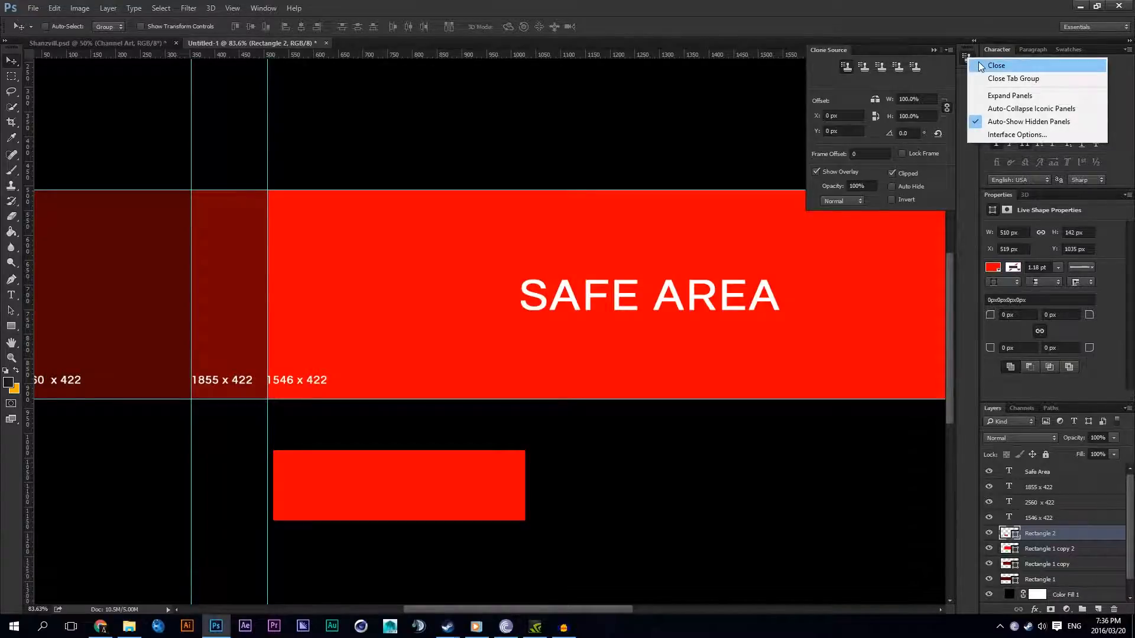
click(982, 66)
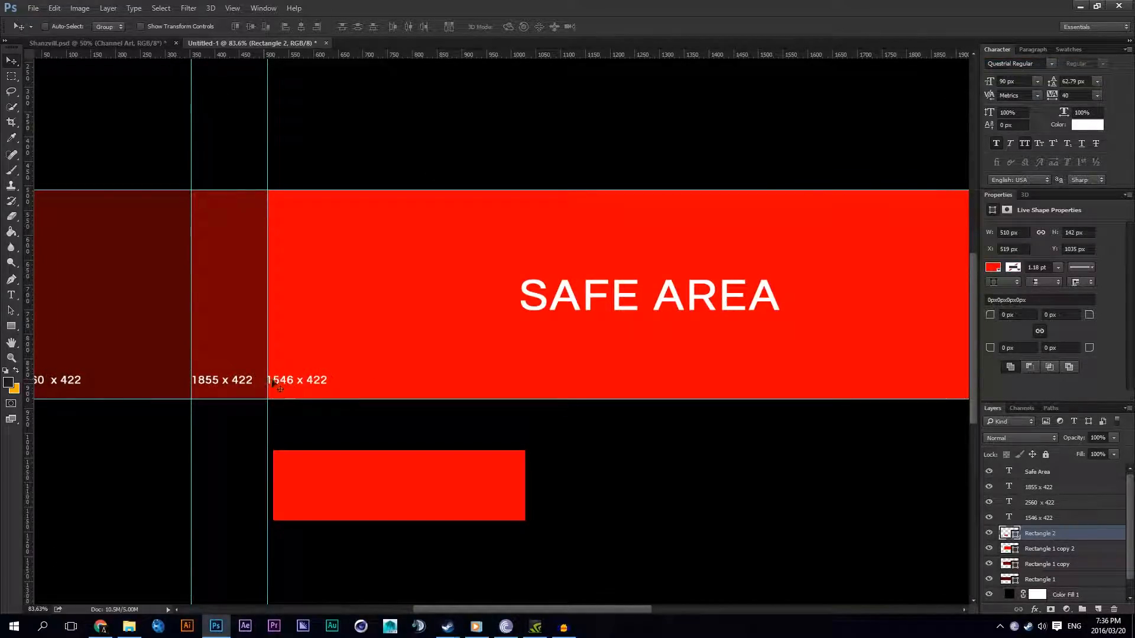
Step: Set the new rectangle's width to 1546 px and its height to 422 px
scroll(275, 382, up, 4)
scroll(267, 387, down, 2)
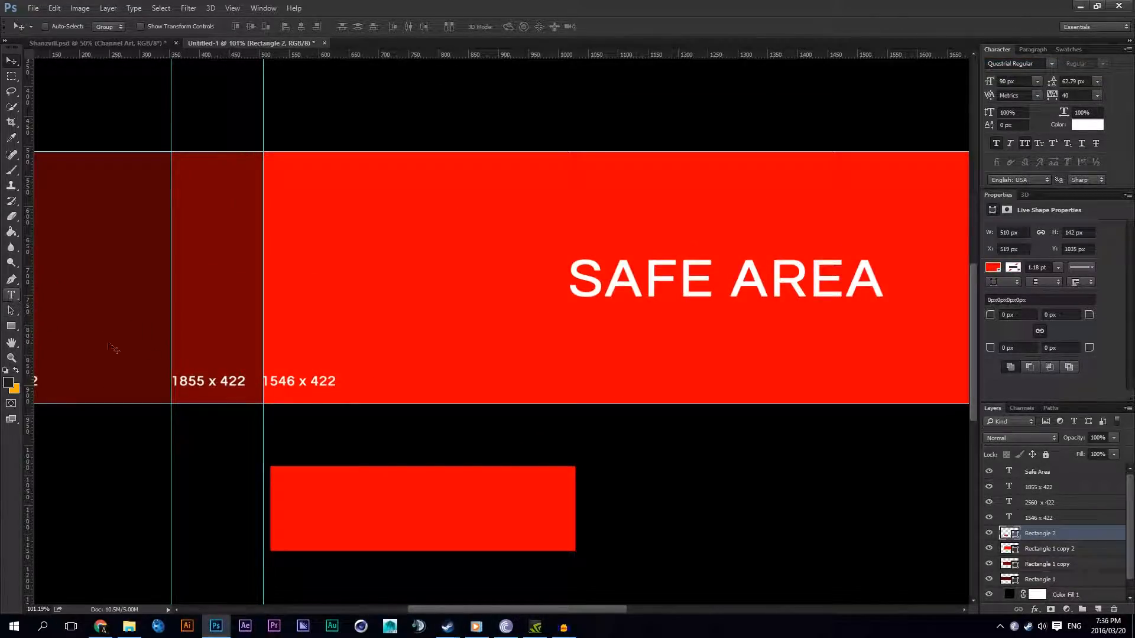
double_click(1010, 234)
text(14)
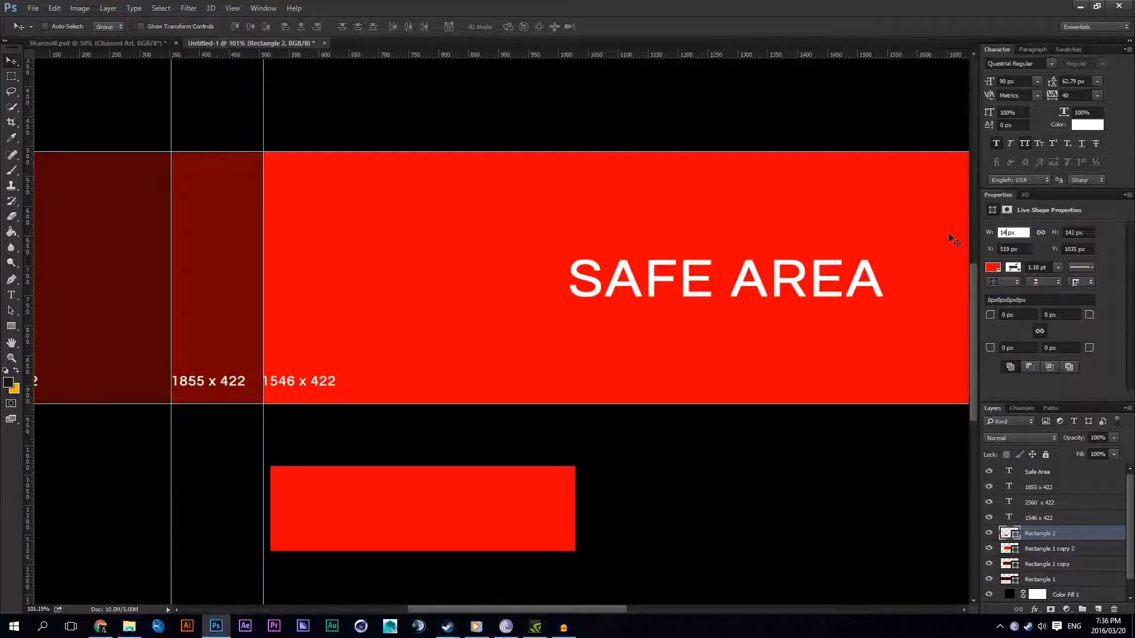
key(BackSpace)
text(546)
drag(1077, 232, 1059, 232)
text(44)
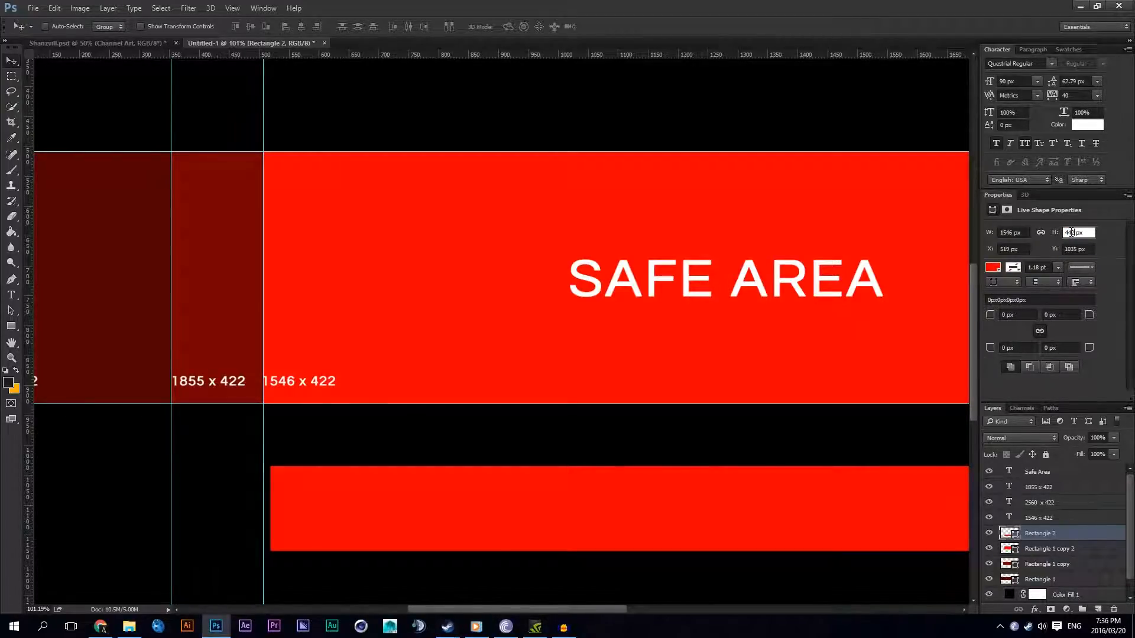
key(BackSpace)
key(Return)
Step: Change the new rectangle's fill color to bright green
scroll(569, 328, down, 3)
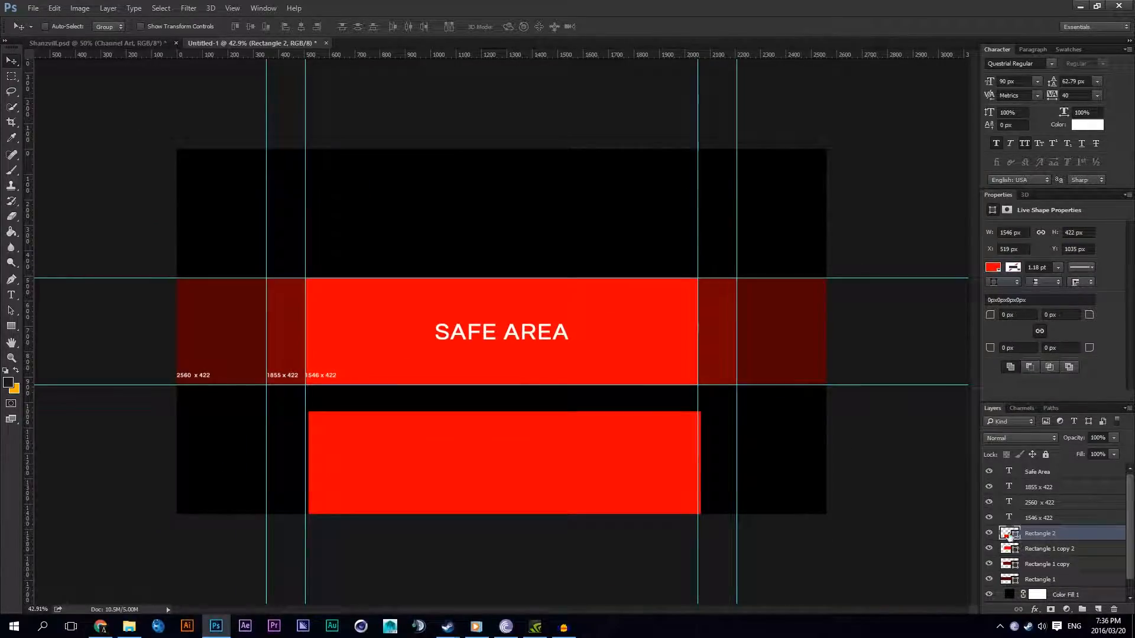
double_click(1009, 533)
text(00cc00)
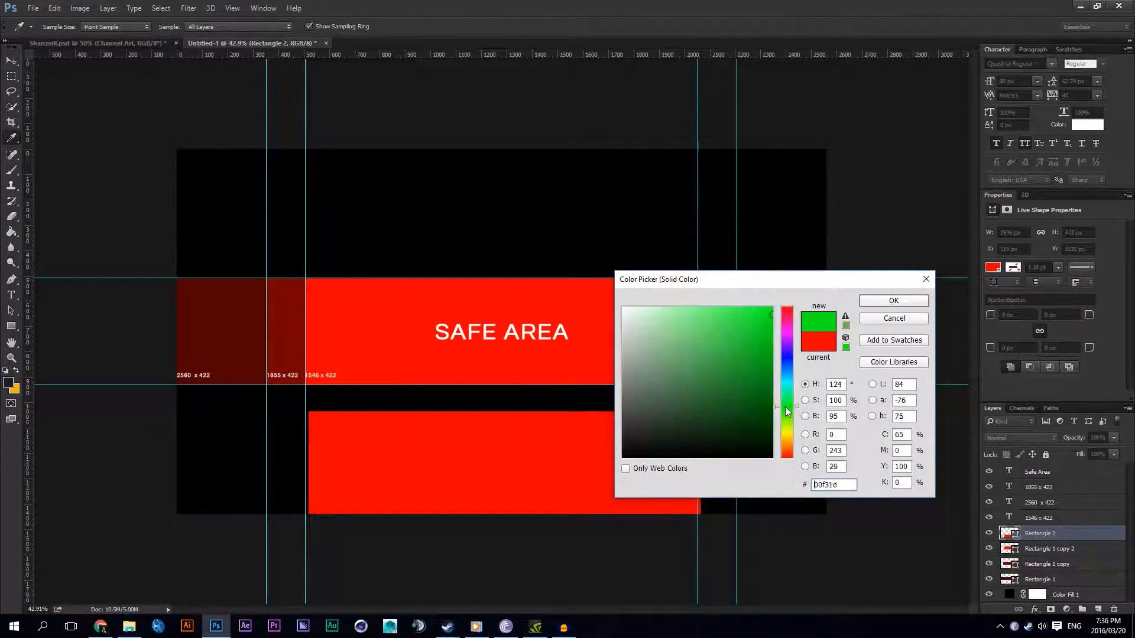
click(866, 301)
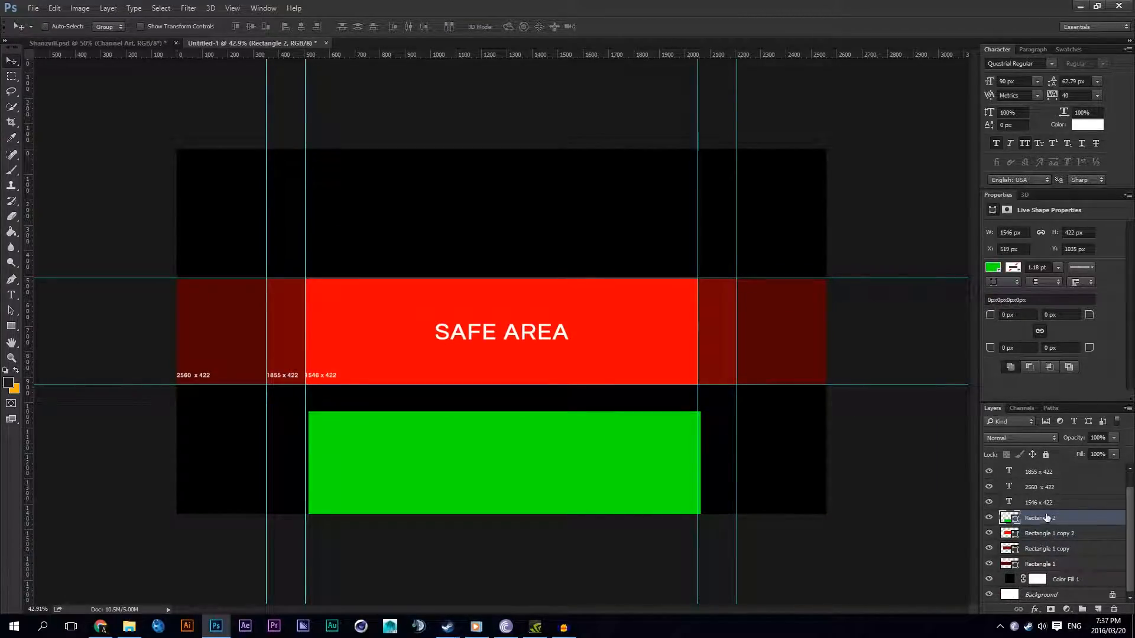
Step: Move the green rectangle's layer to the top of the layer stack
scroll(1044, 535, up, 1)
drag(1041, 535, 1039, 467)
scroll(1063, 520, down, 1)
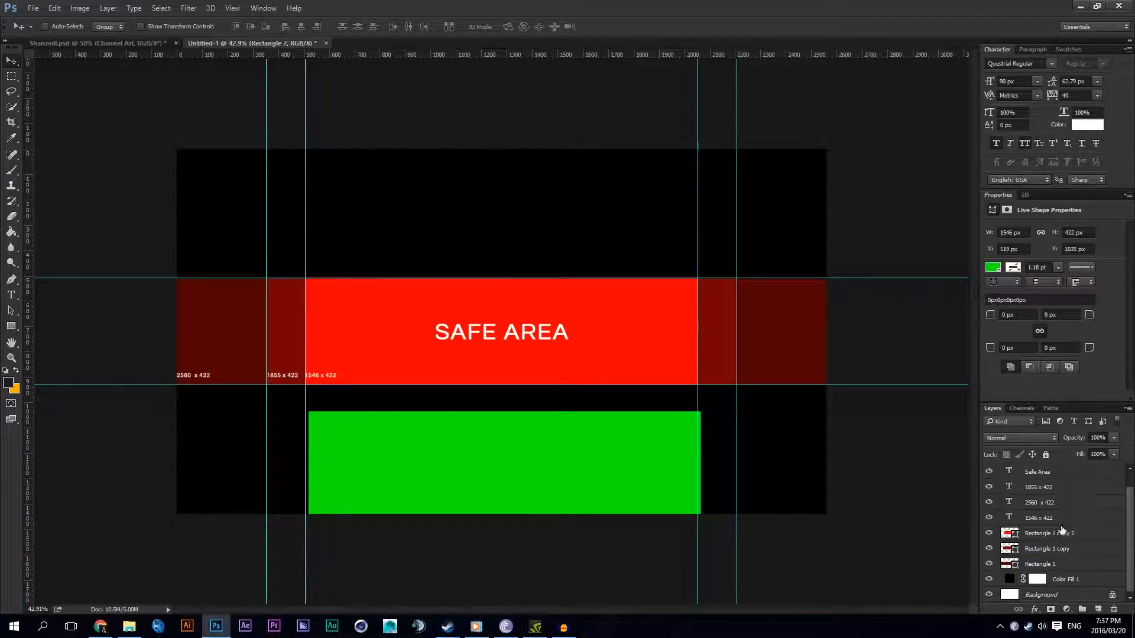
Step: Align the green rectangle to the vertical and horizontal center of the canvas, using the Background layer as the reference
click(1031, 595)
scroll(1028, 482, up, 1)
scroll(1029, 482, down, 1)
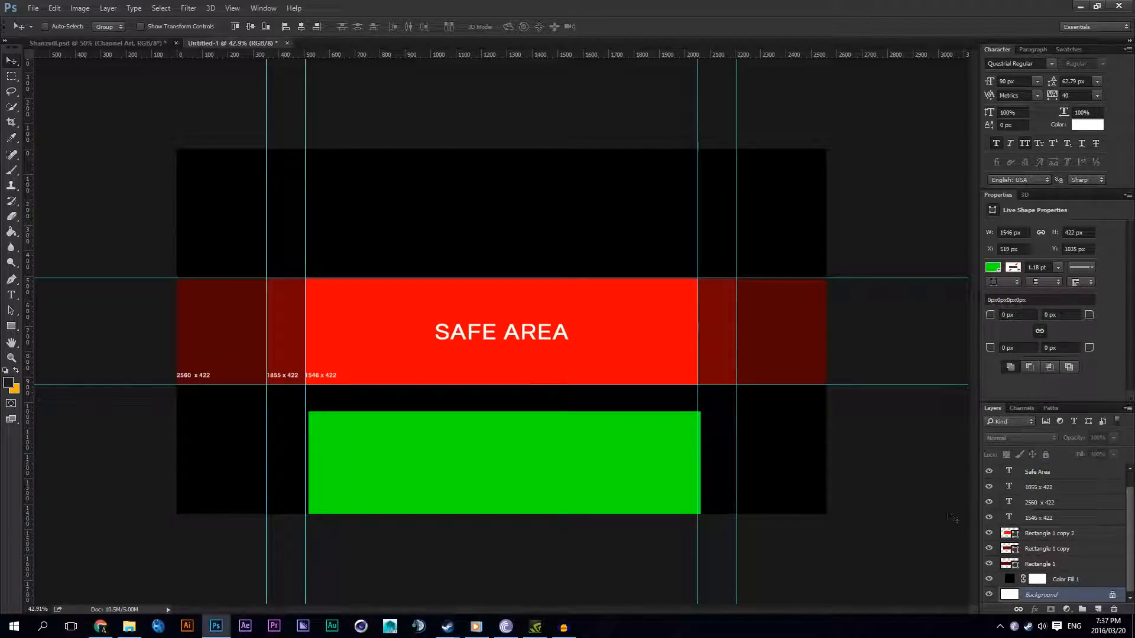
click(250, 28)
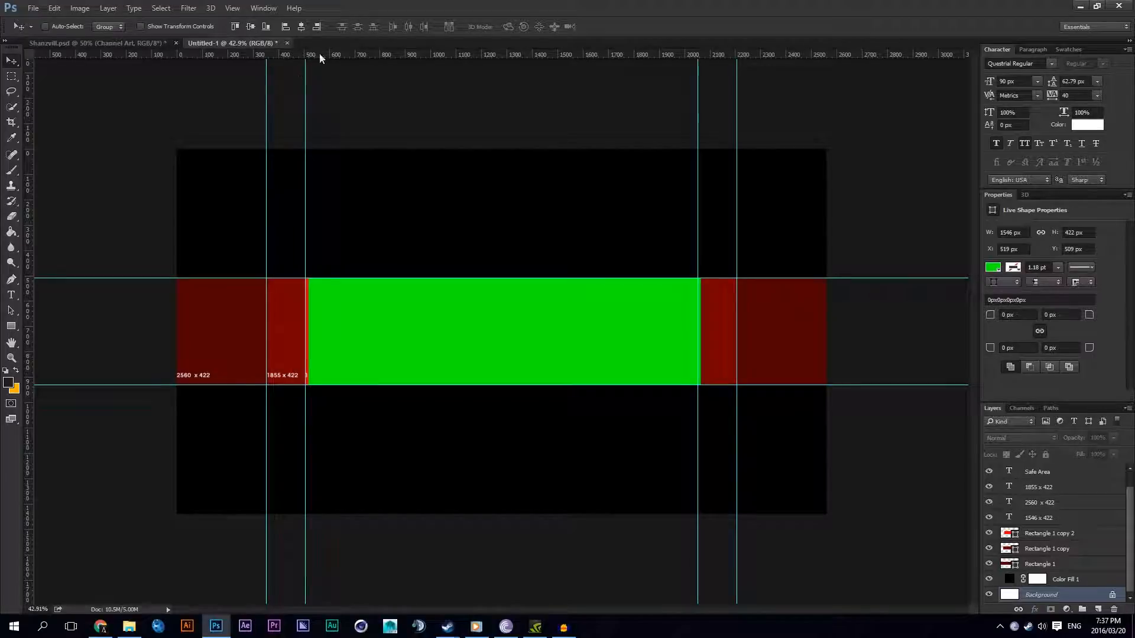
click(300, 27)
scroll(413, 307, up, 2)
Step: Hide every layer except the green rectangle and the white Background
click(1057, 487)
scroll(1051, 502, up, 1)
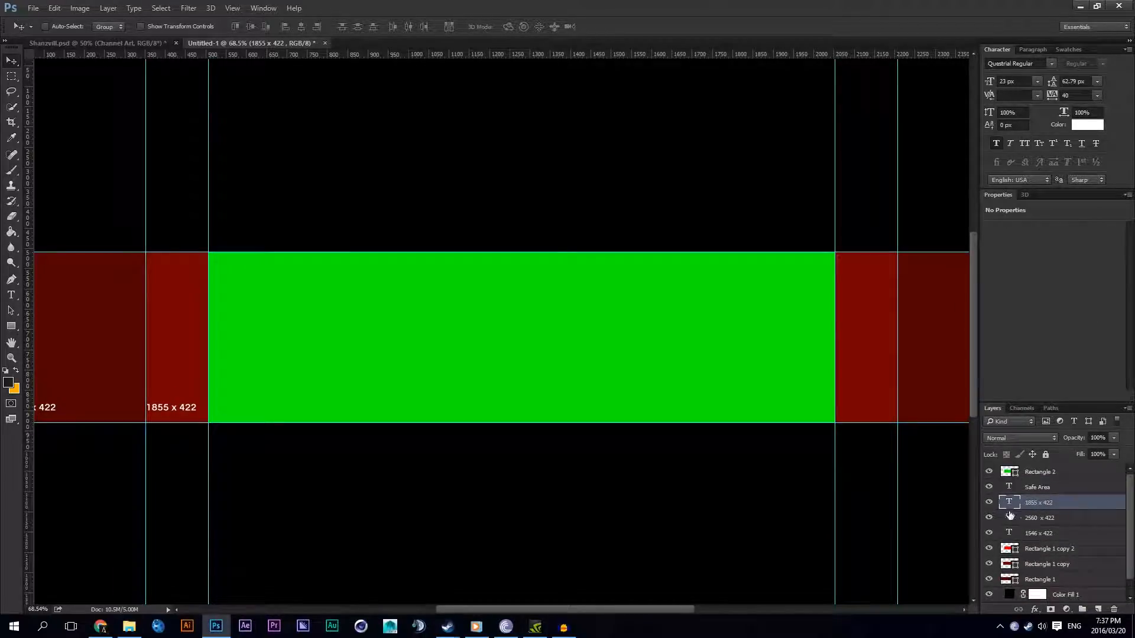
click(989, 579)
drag(989, 578, 989, 486)
click(988, 594)
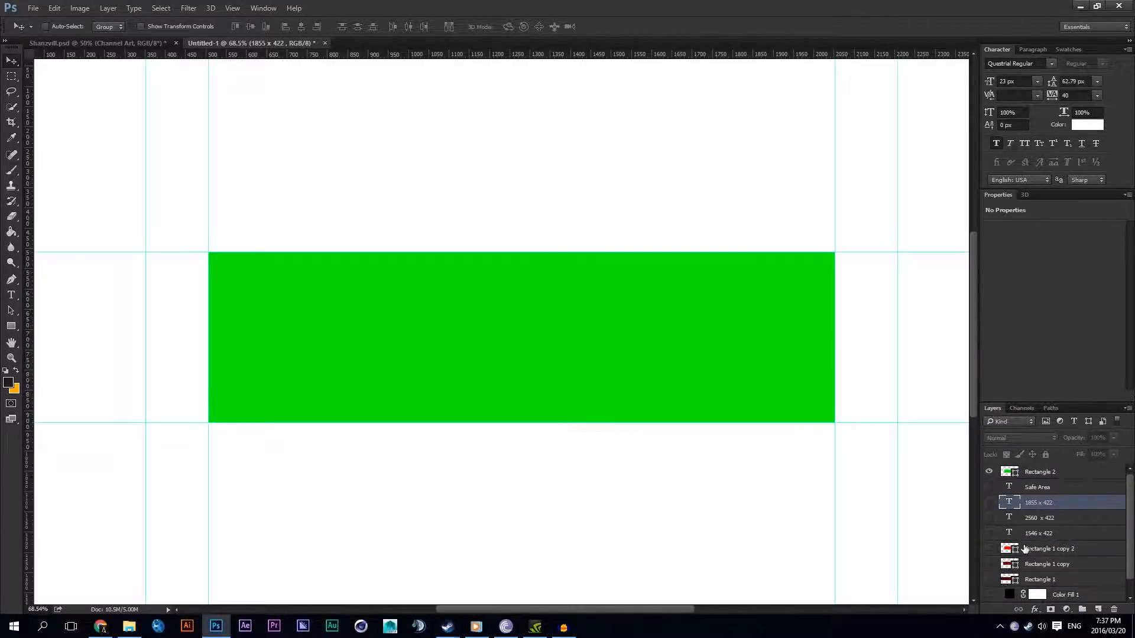
Step: Move the vertical guide away from the green rectangle's left edge and snap it back onto that edge
scroll(683, 420, down, 2)
scroll(680, 418, up, 5)
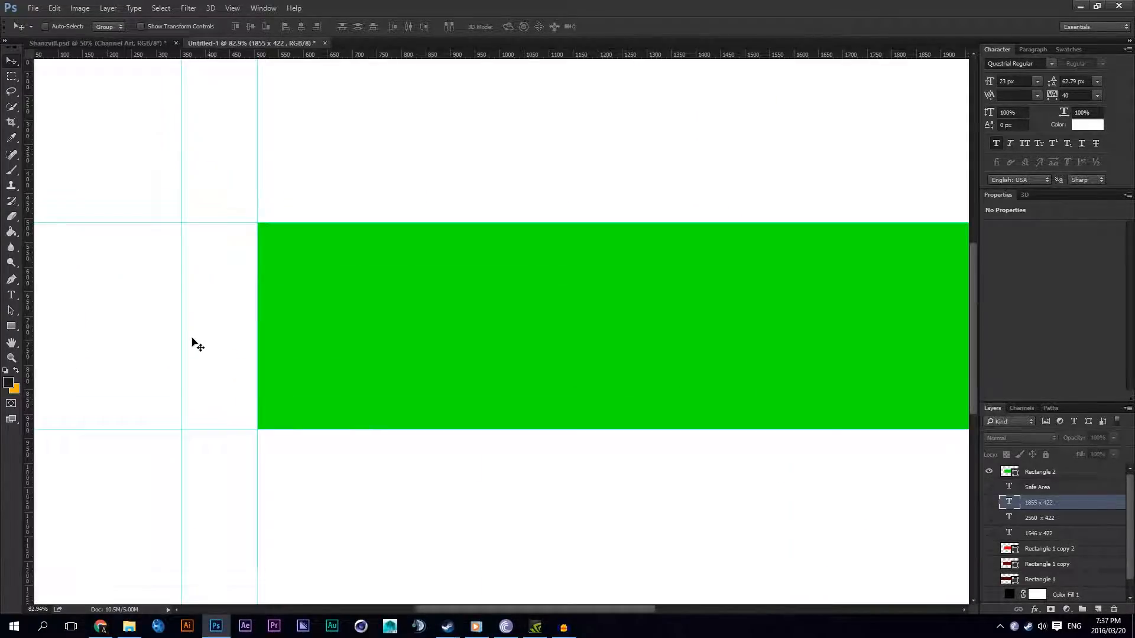
drag(282, 337, 198, 334)
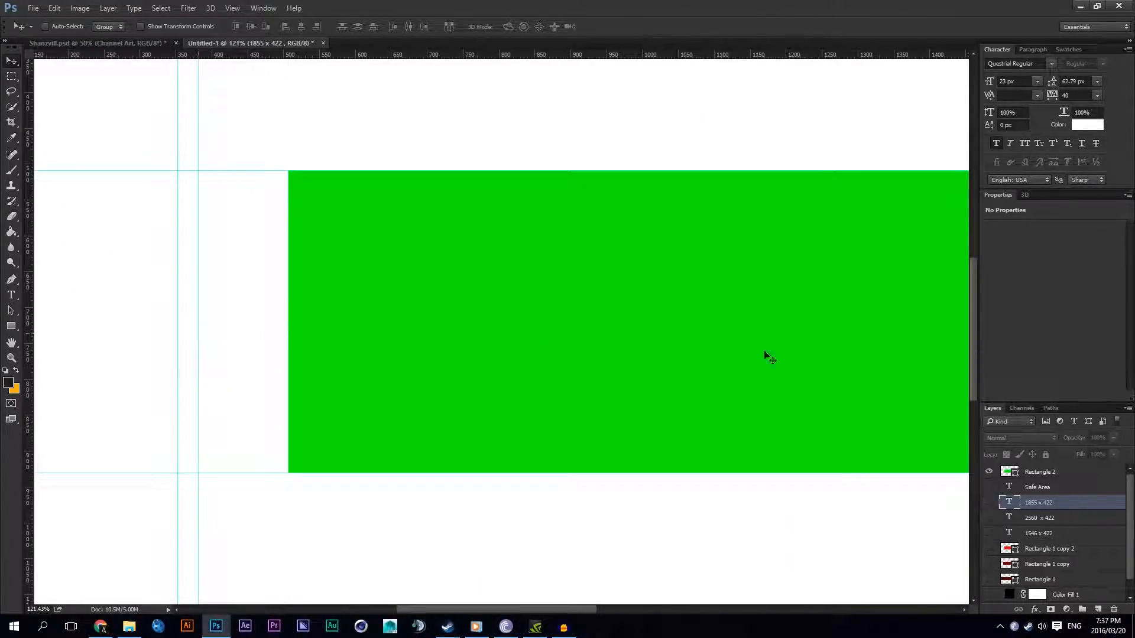
click(1039, 472)
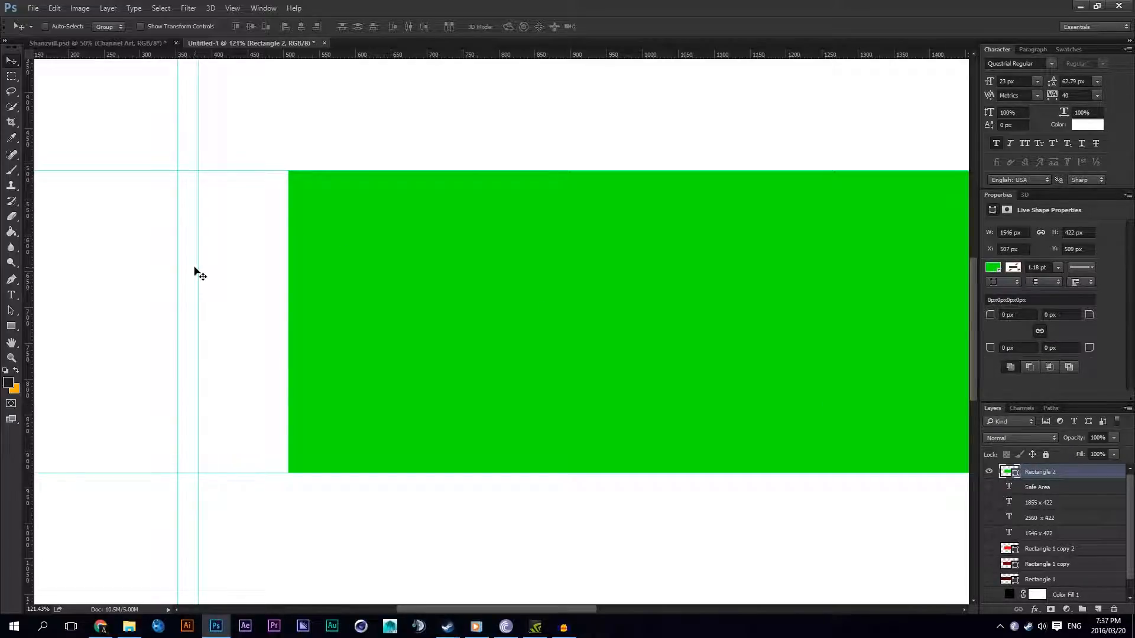
drag(199, 271, 282, 268)
scroll(353, 275, down, 2)
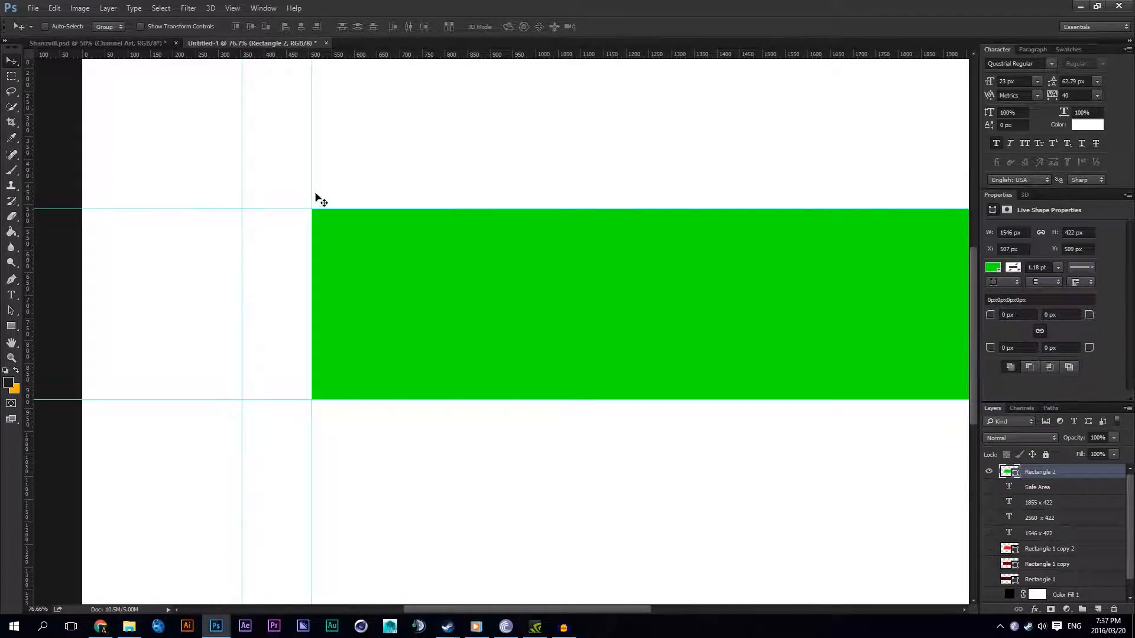
scroll(304, 195, down, 2)
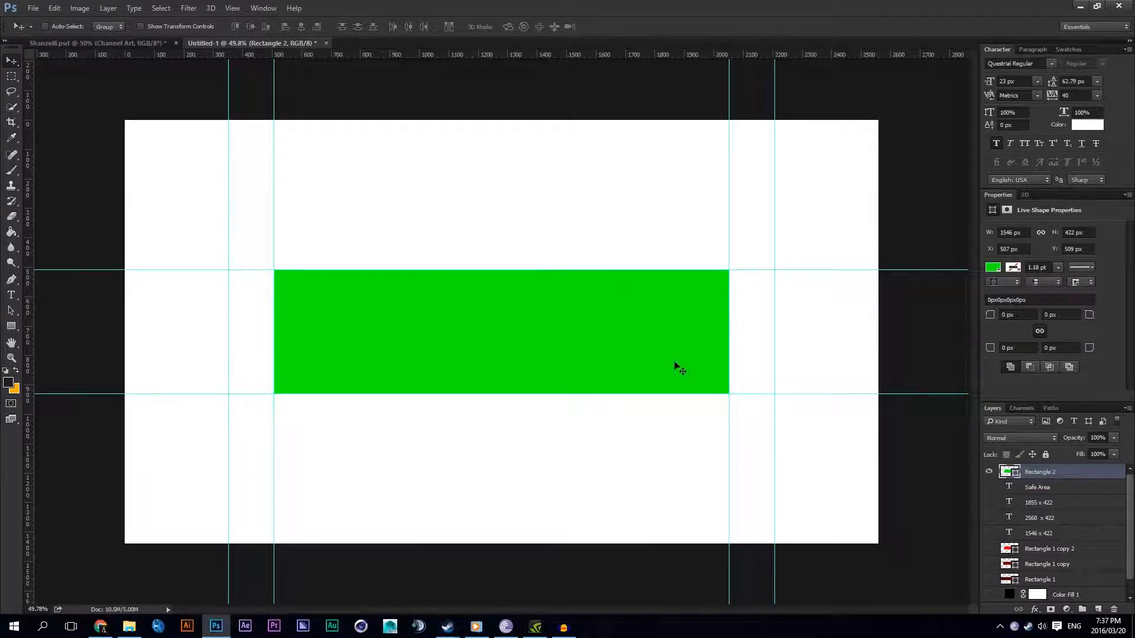
Step: Make all the hidden layers visible again and delete the green rectangle's layer
click(989, 563)
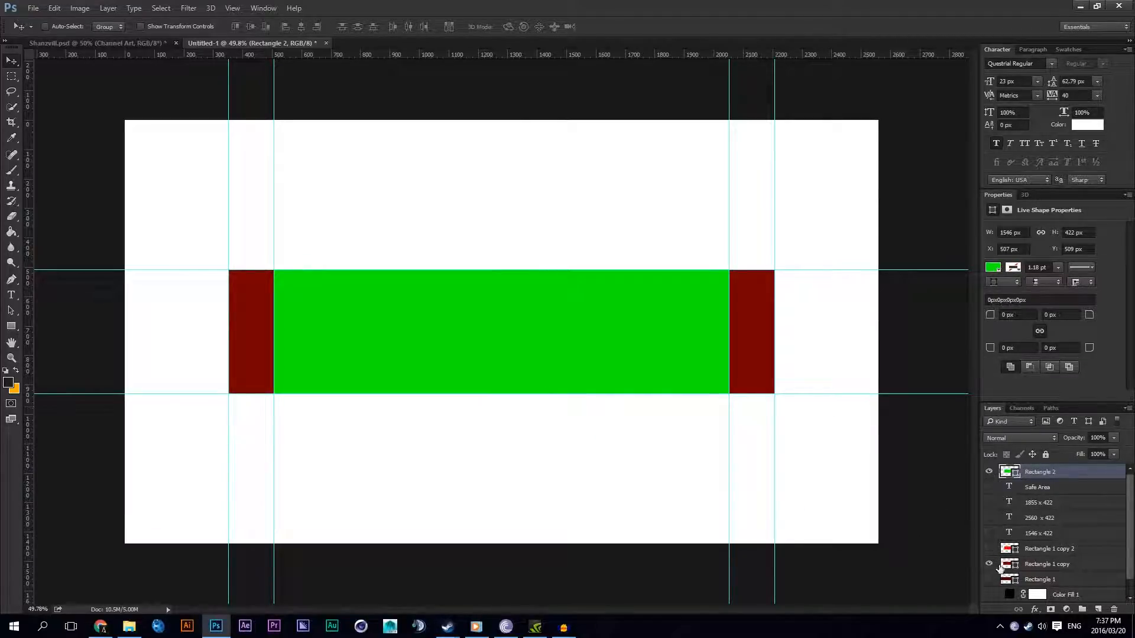
click(989, 579)
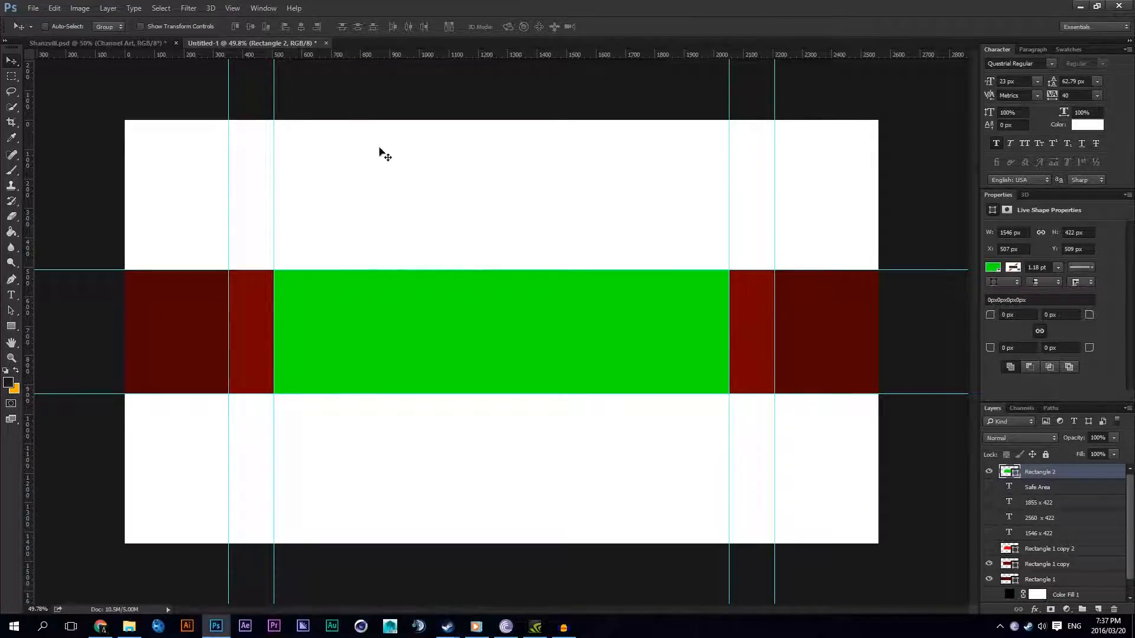
drag(988, 595, 989, 485)
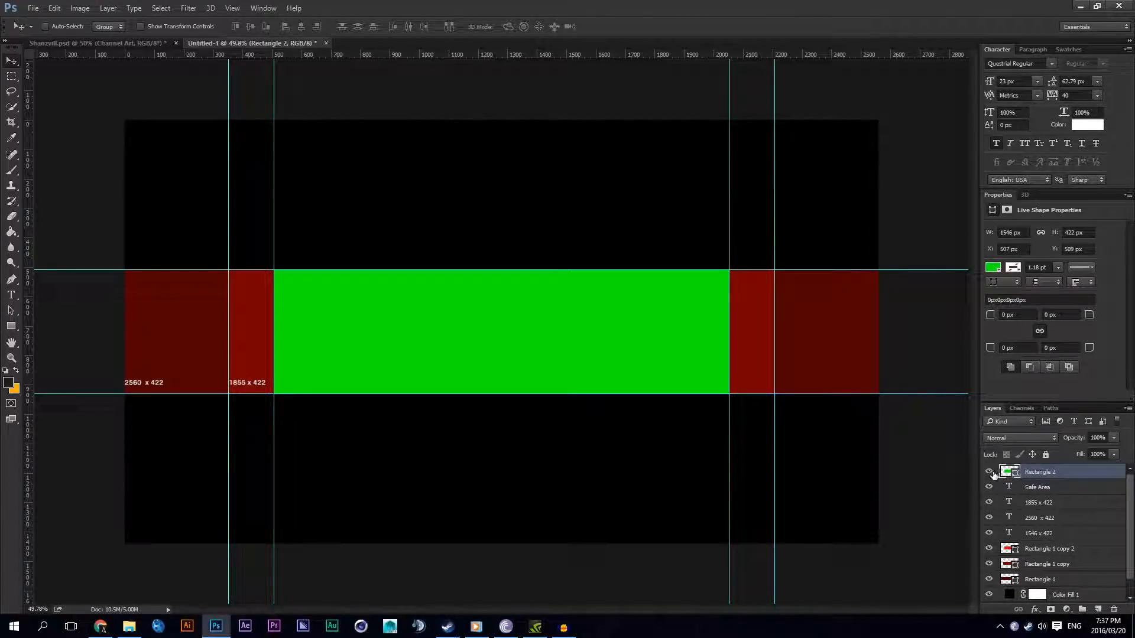
key(Delete)
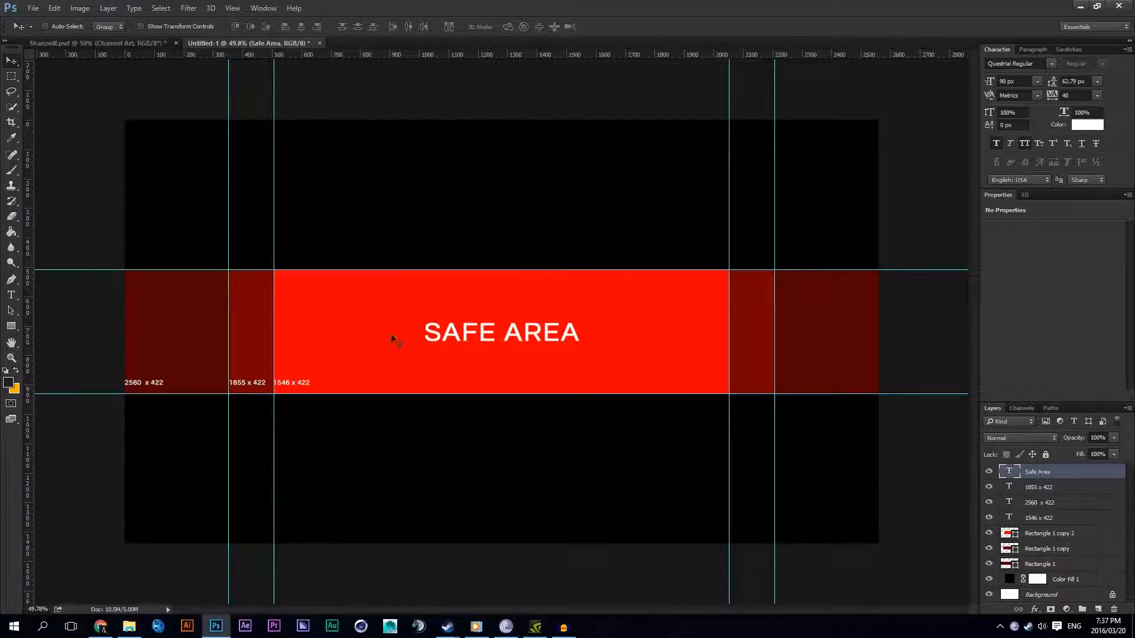
Step: Examine the safe area and its guides, and compare the layout with the finished channel art in Shanzvill.psd
scroll(412, 346, up, 3)
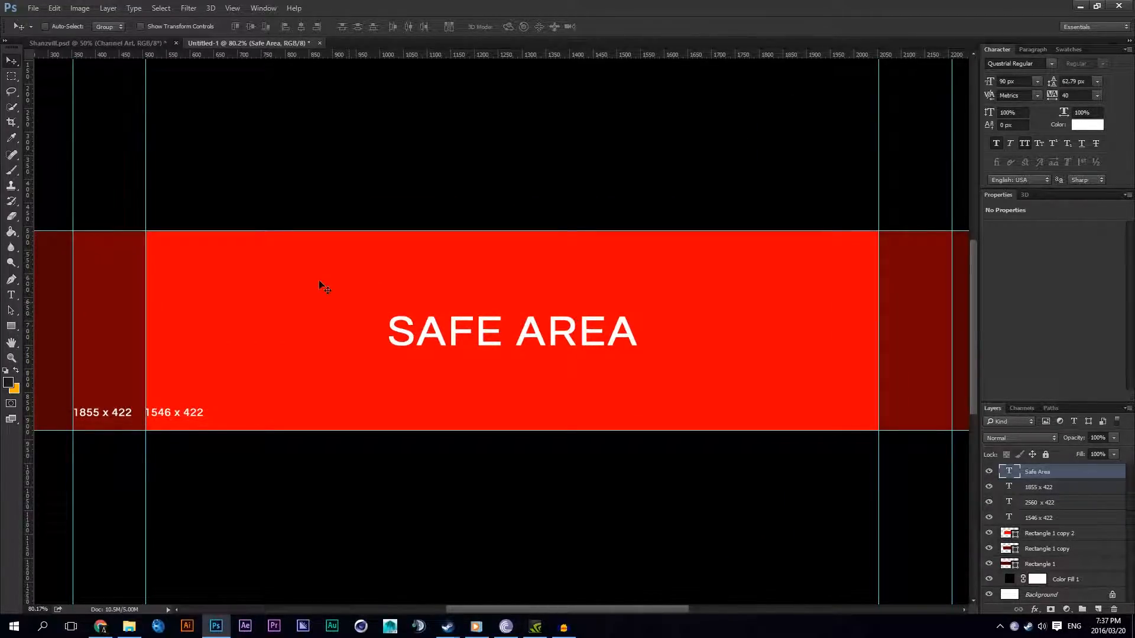
scroll(330, 246, down, 2)
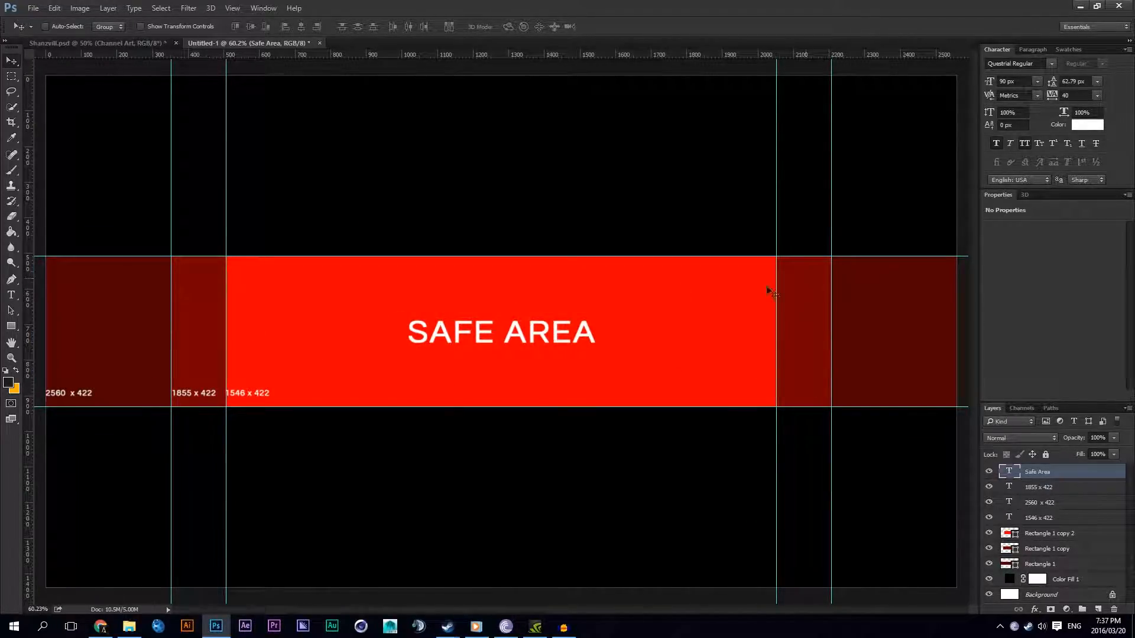
scroll(254, 321, down, 2)
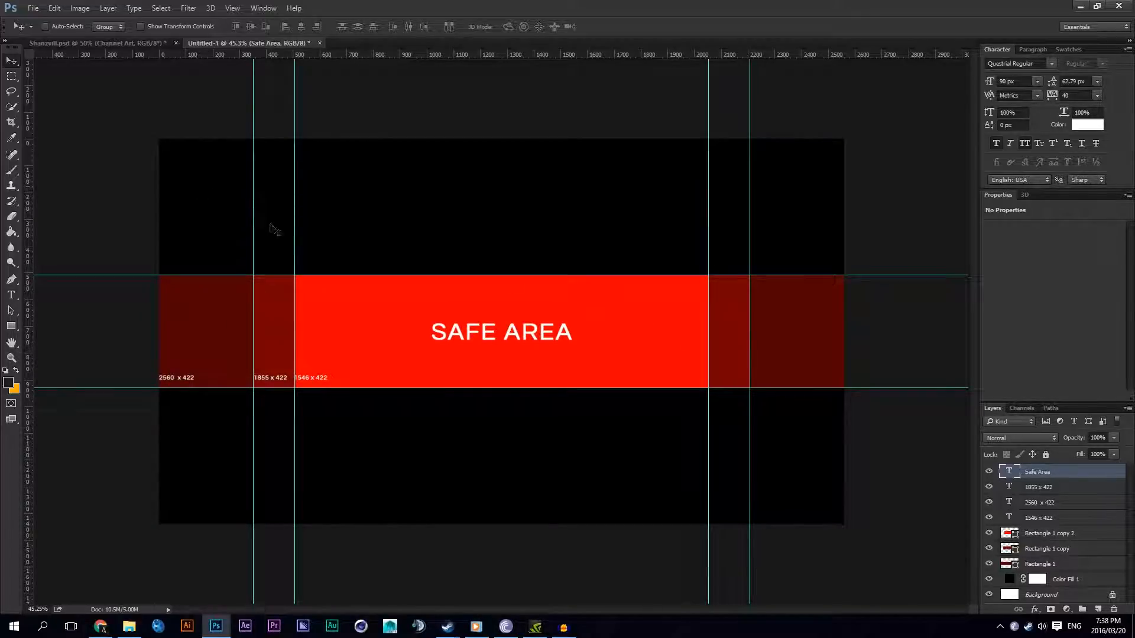
scroll(489, 256, down, 2)
scroll(359, 264, up, 2)
scroll(362, 269, down, 1)
scroll(363, 270, up, 2)
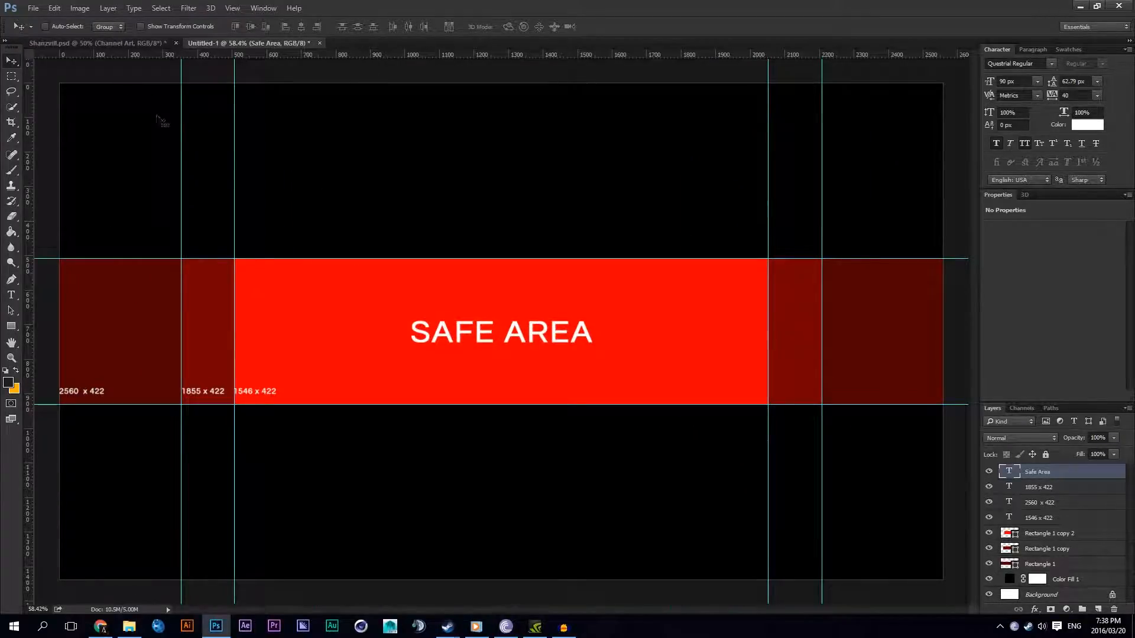
click(114, 42)
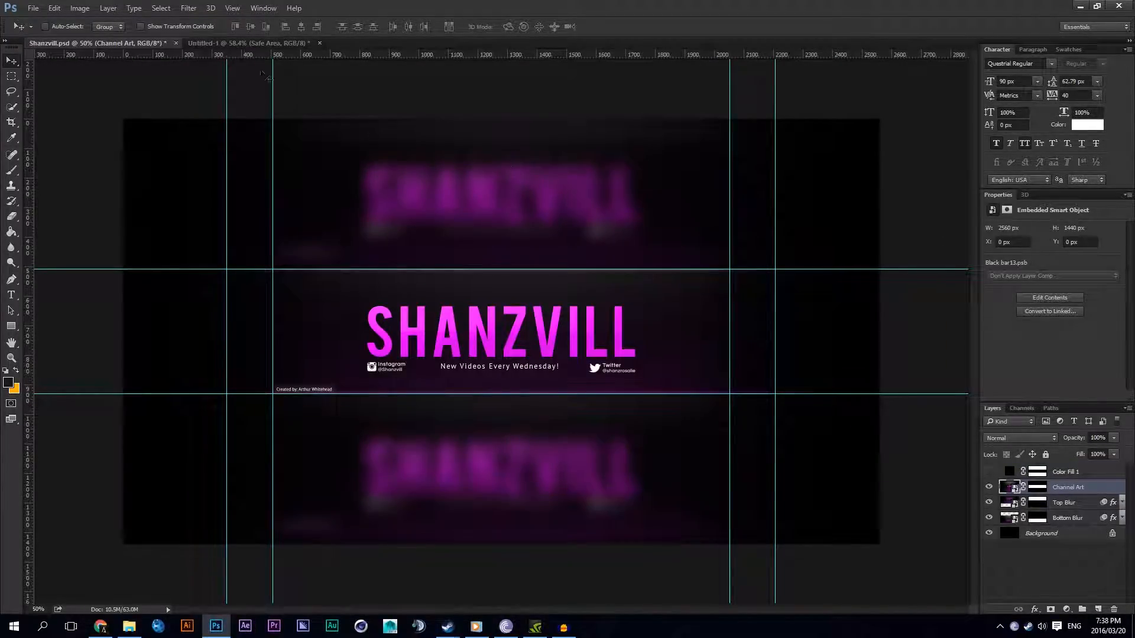
click(284, 44)
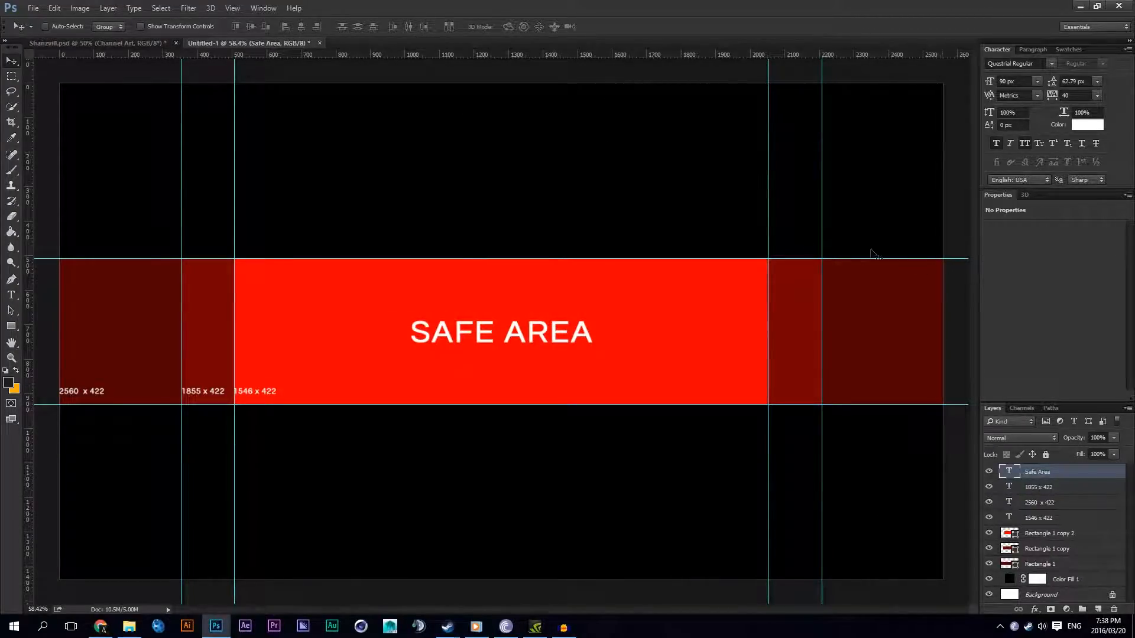
Step: Delete the text labels, the red rectangles and the Color Fill 1 layer, keeping only the Background layer and the guides
key(Delete)
key(Delete)
key(Delete)
key(Delete)
key(Delete)
key(Delete)
key(Delete)
key(Delete)
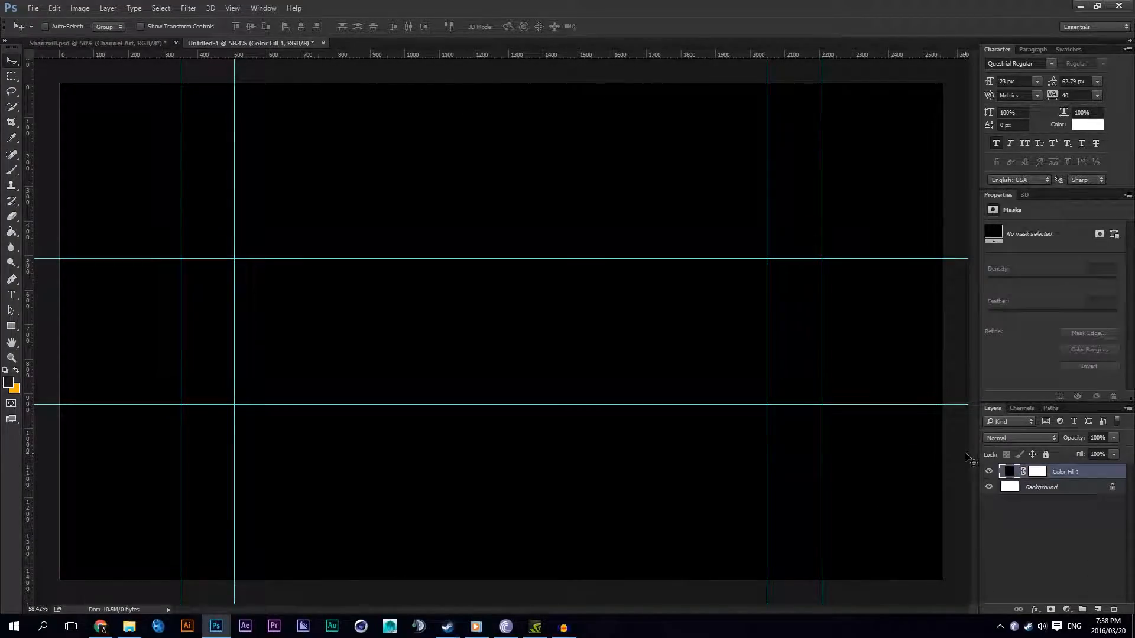
scroll(690, 382, down, 4)
scroll(690, 381, up, 5)
scroll(692, 382, down, 4)
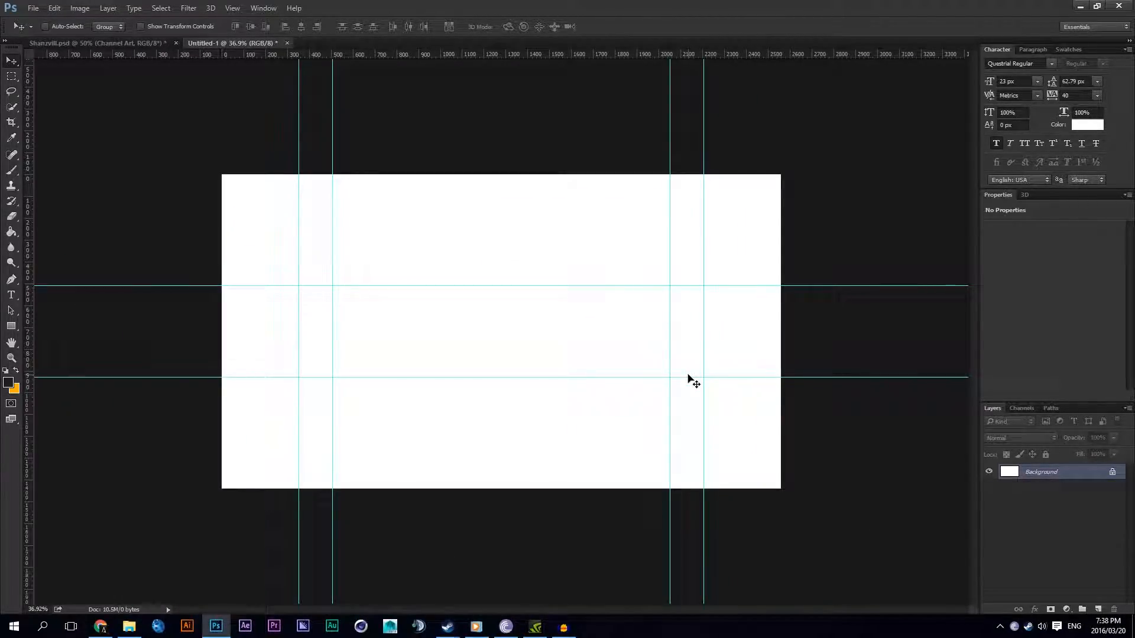
Step: Add a semicolon as black (000000) text at 356 px inside the safe area guides
scroll(483, 330, up, 5)
key(t)
click(419, 346)
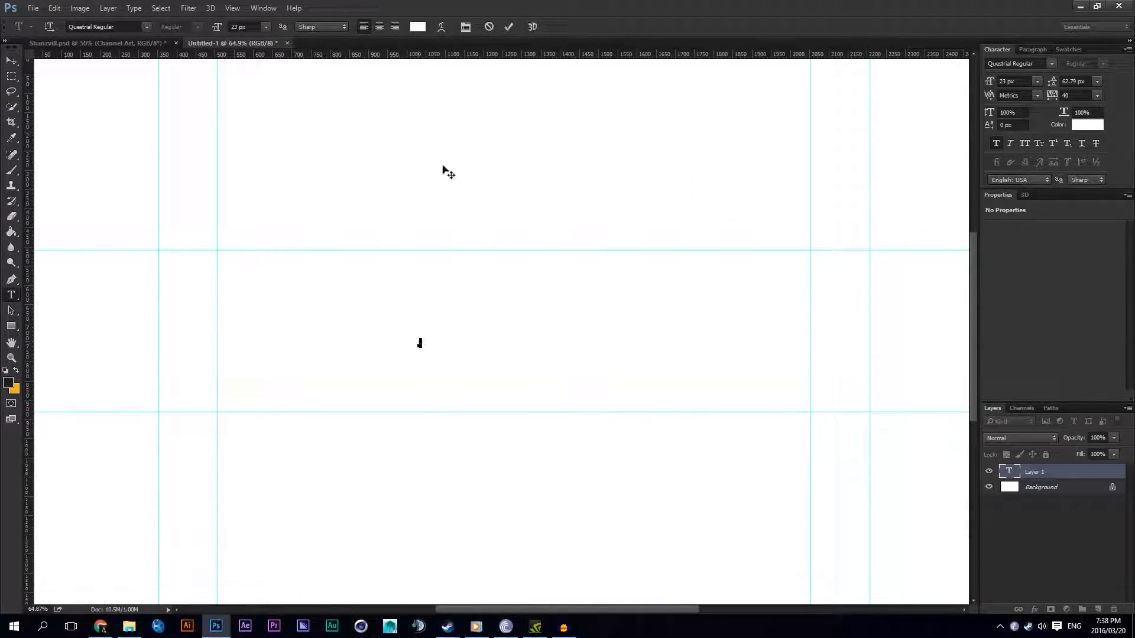
click(418, 27)
text(000000)
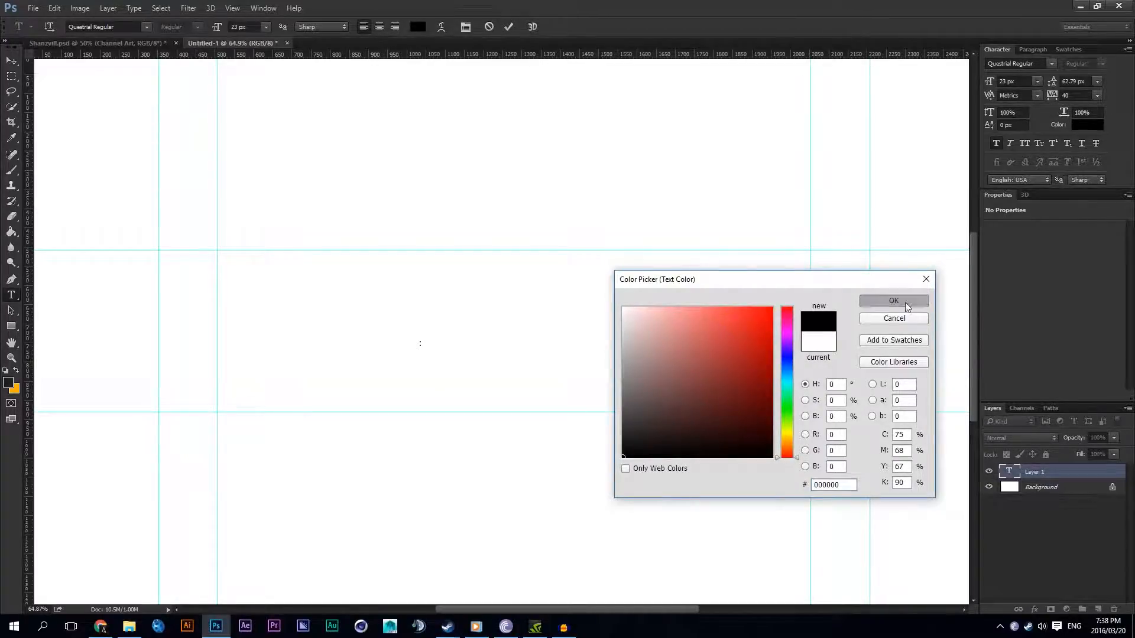
click(893, 300)
drag(212, 31, 410, 39)
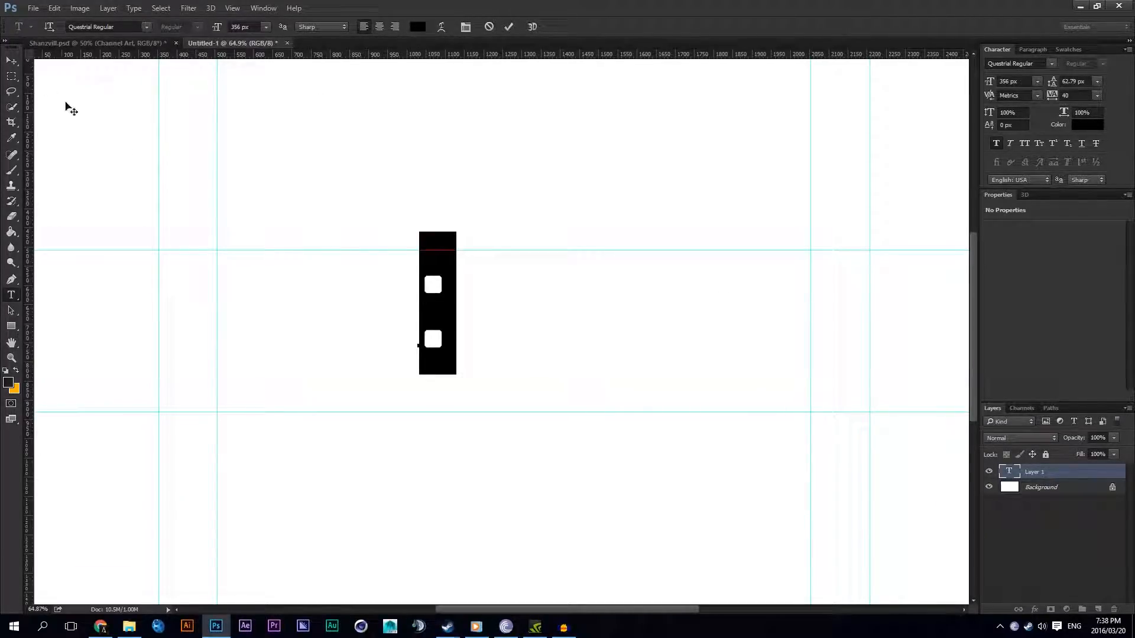
text(;)
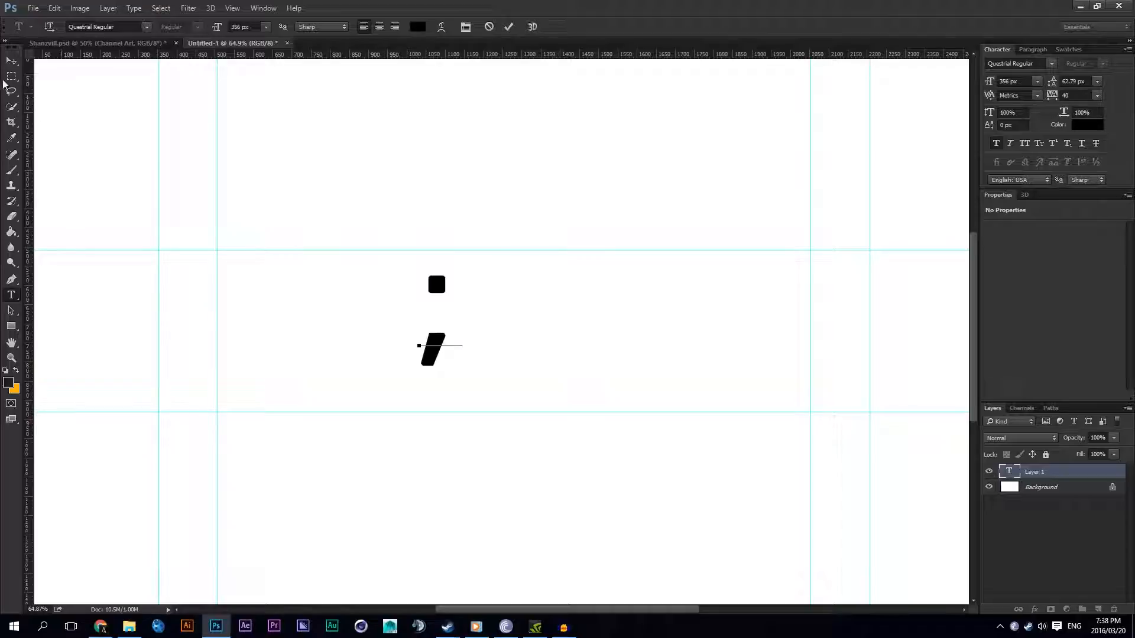
click(7, 60)
scroll(473, 295, down, 4)
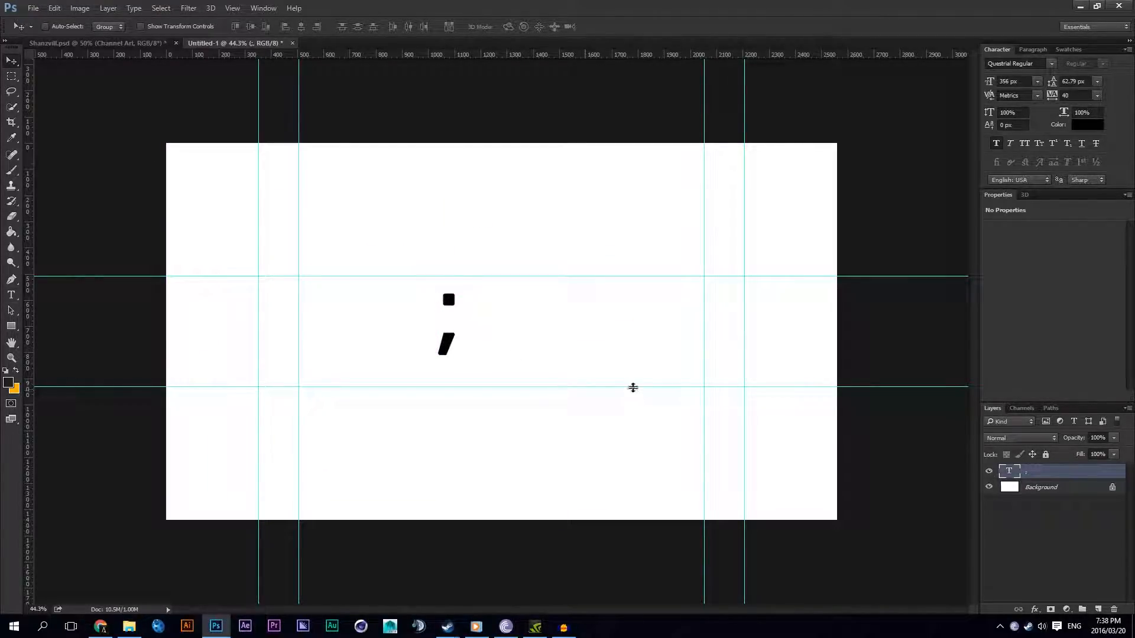
Step: Hide the guides and show them again, and delete the semicolon text layer
key(ctrl)
key(ctrl+semicolon)
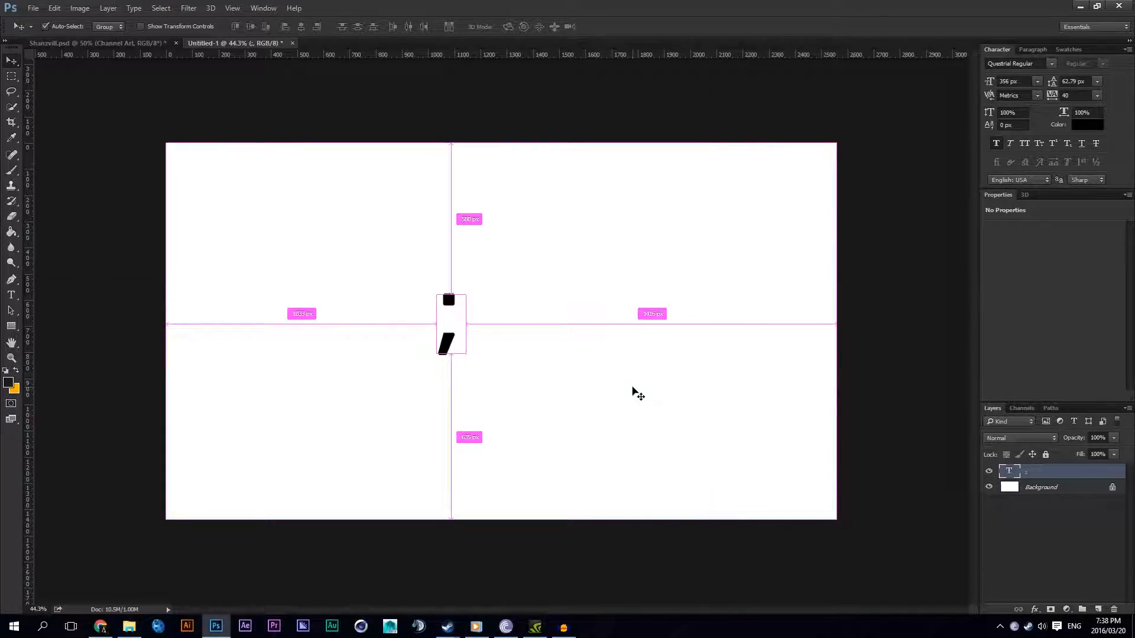
key(ctrl+semicolon)
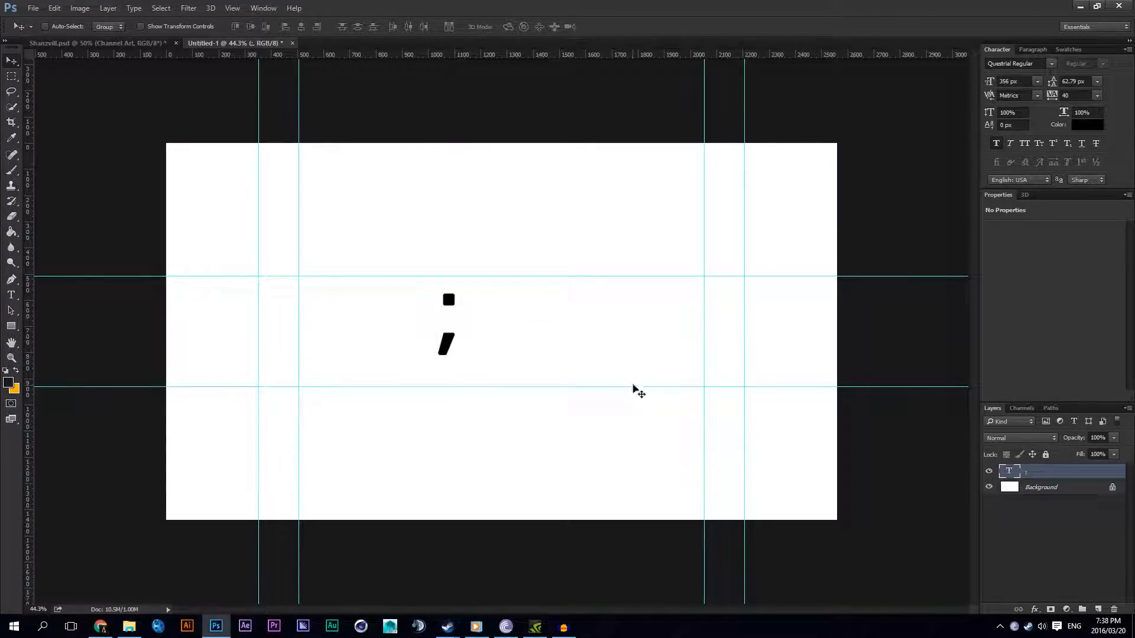
key(Delete)
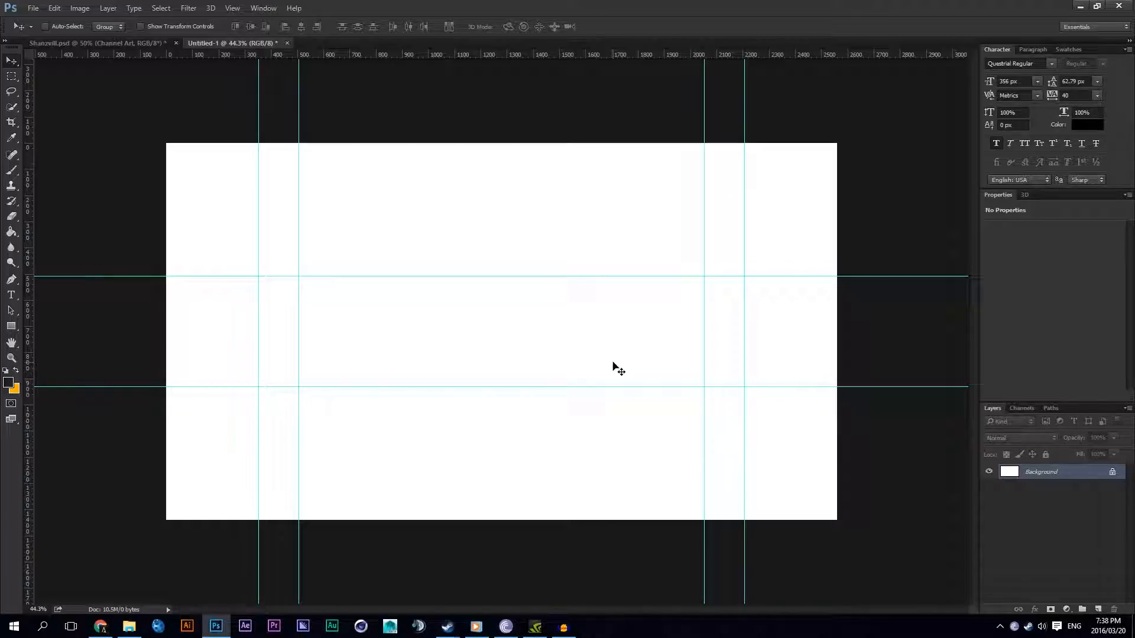
scroll(554, 384, down, 3)
scroll(554, 385, up, 2)
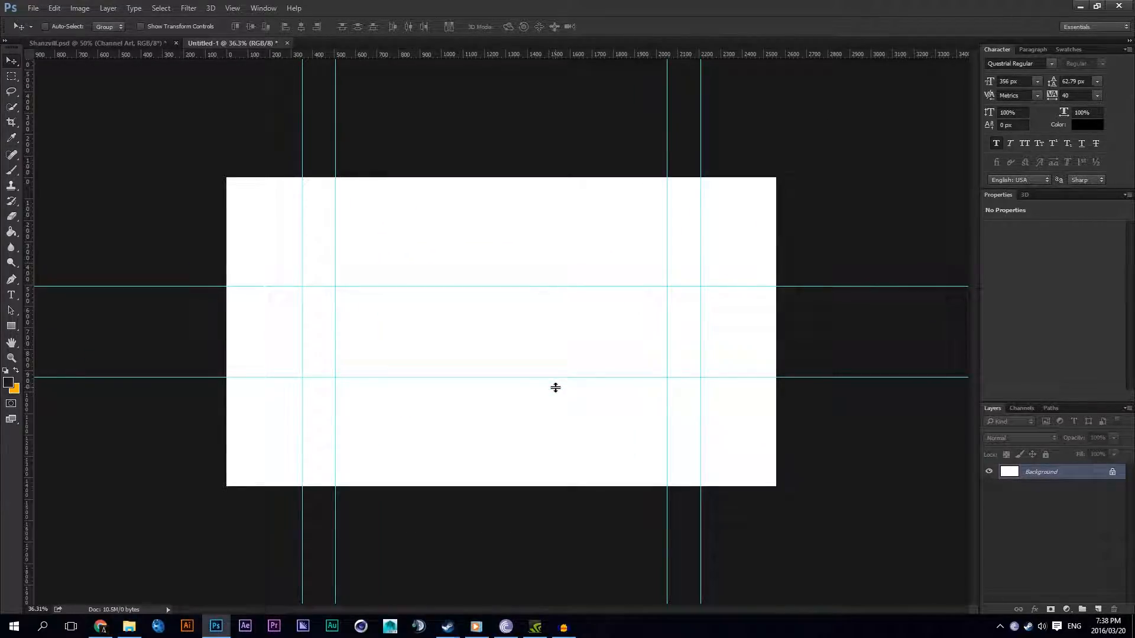
scroll(555, 387, up, 3)
scroll(555, 385, down, 1)
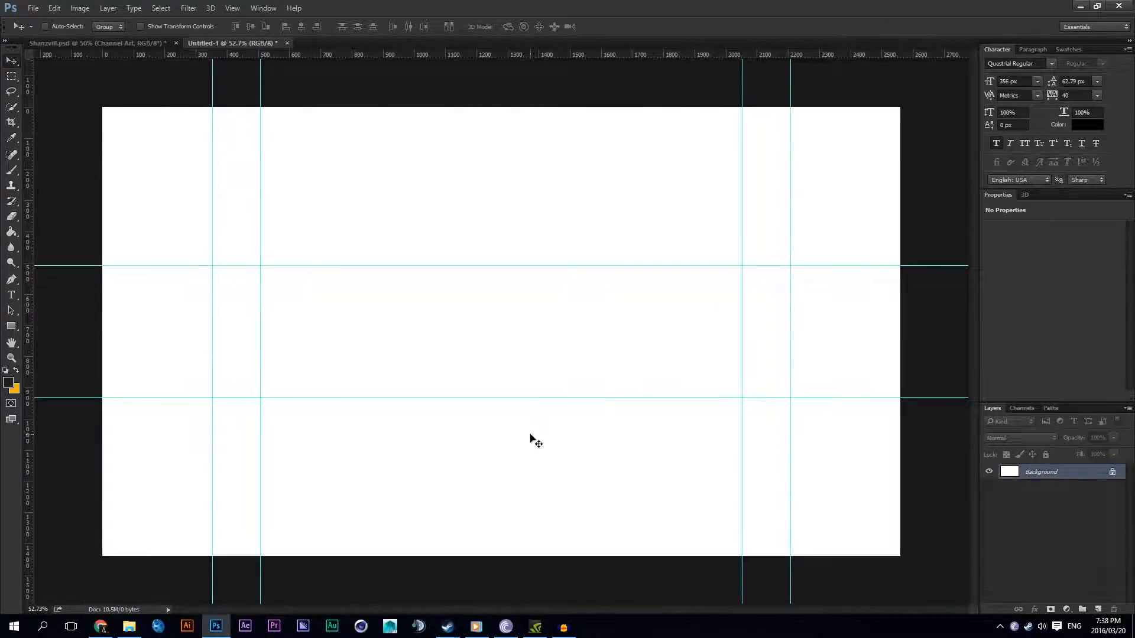
click(565, 625)
click(564, 625)
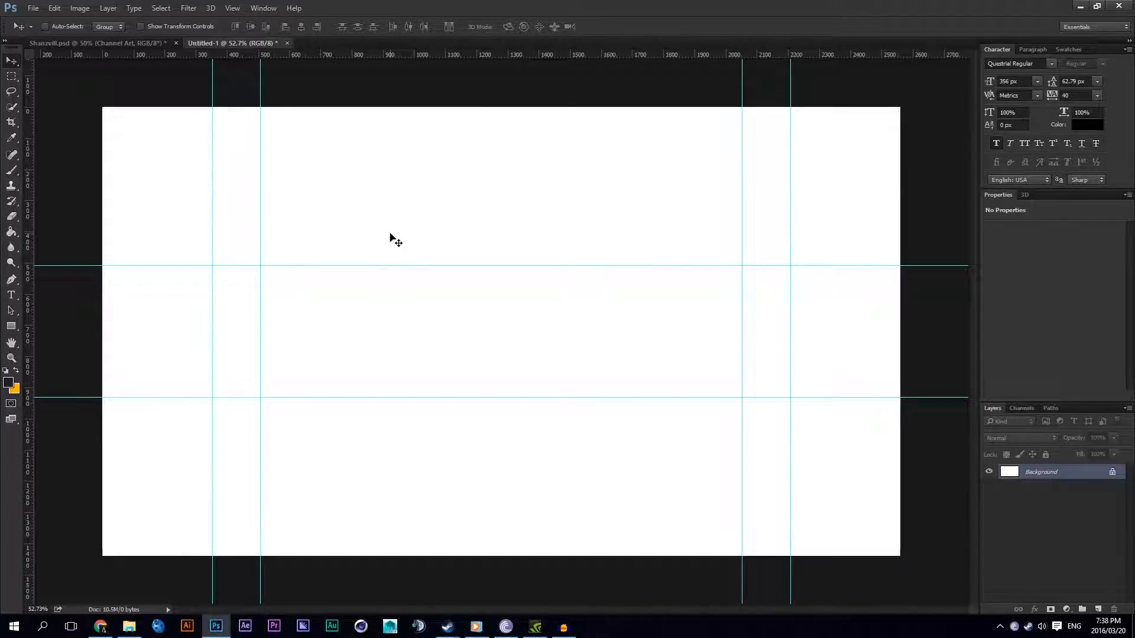
scroll(396, 239, down, 3)
scroll(426, 253, up, 4)
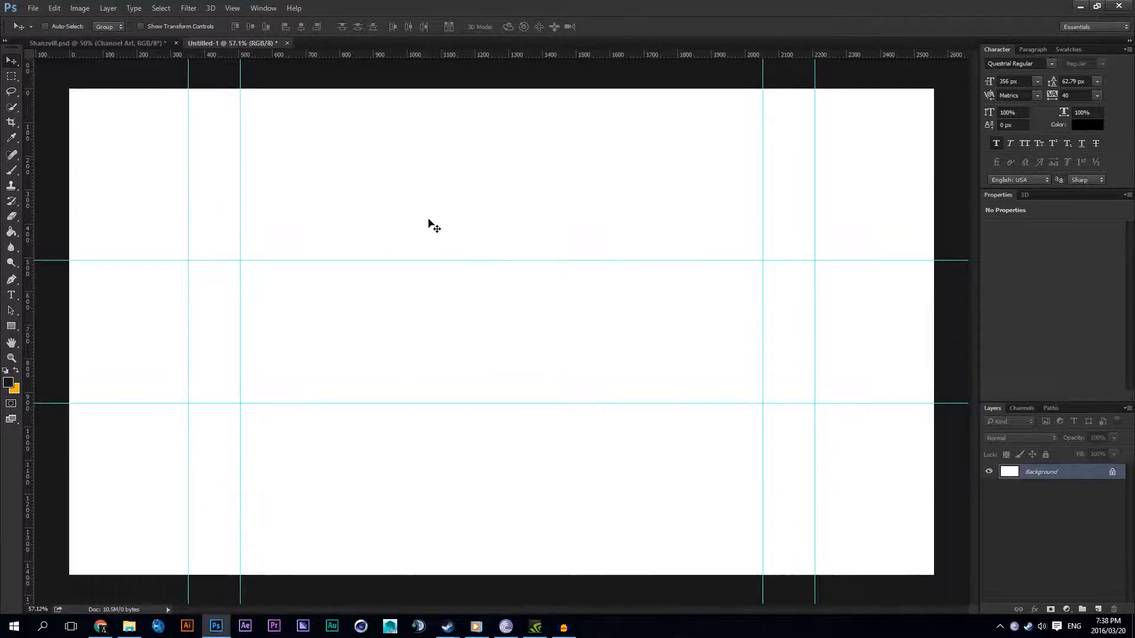
Step: Save the template as a Photoshop file named ssss in the Desktop Files folder
click(33, 9)
click(59, 136)
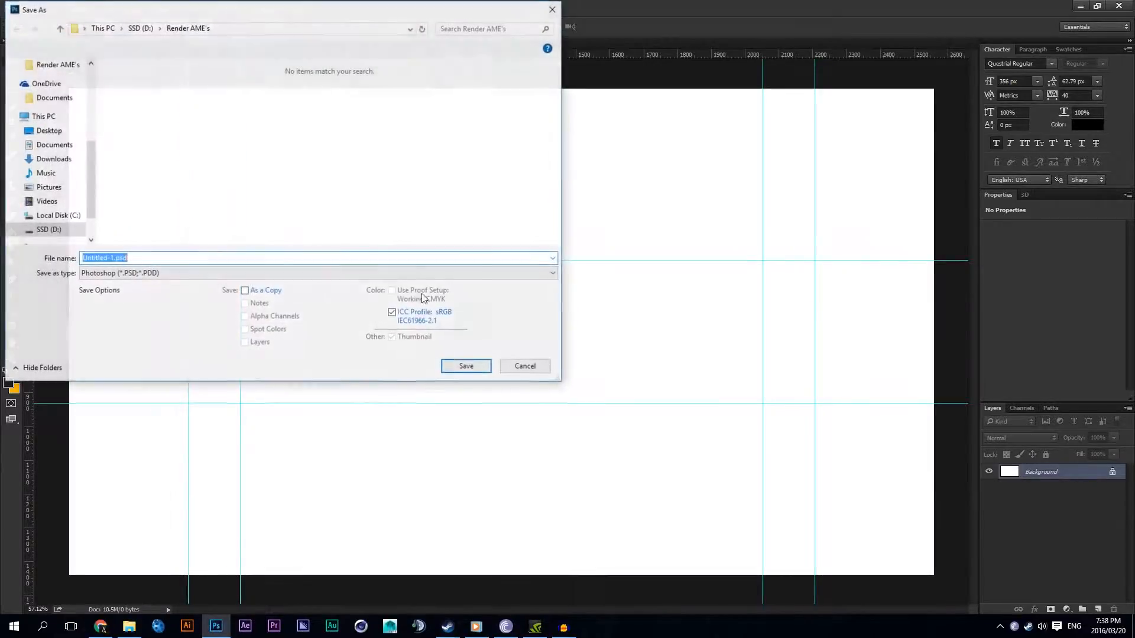
scroll(59, 89, up, 4)
click(56, 82)
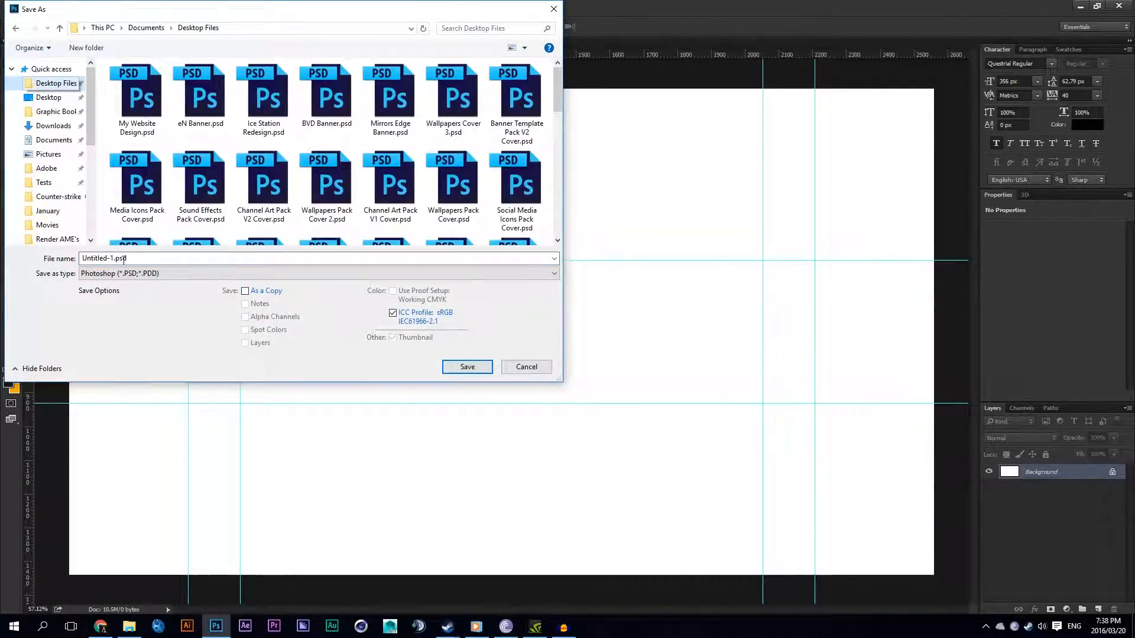
text(ssss)
key(Return)
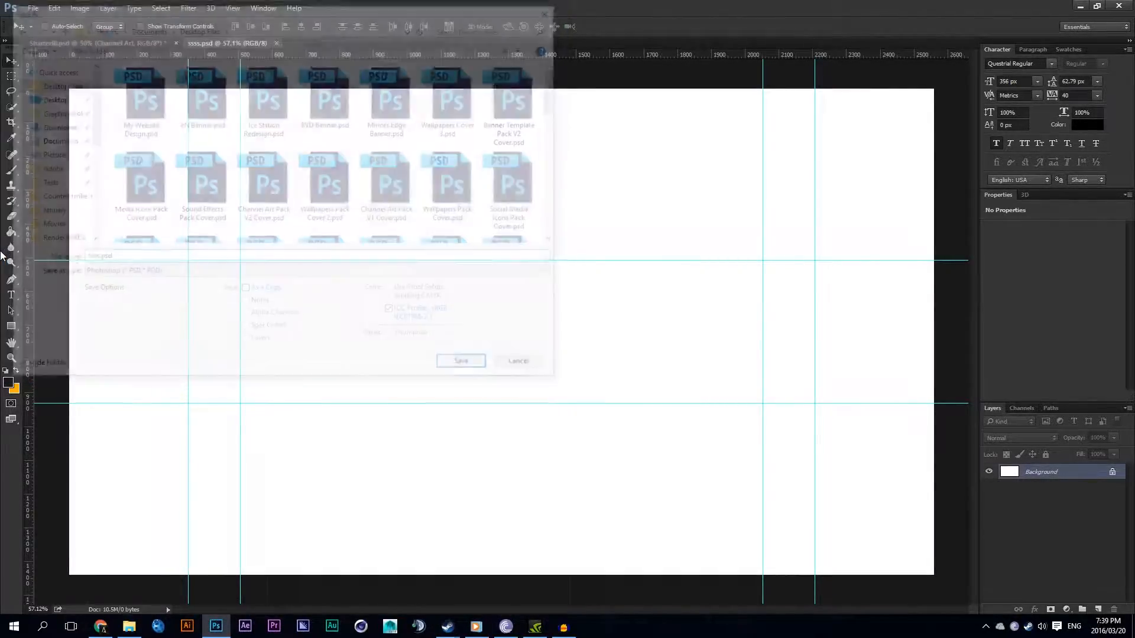
click(728, 165)
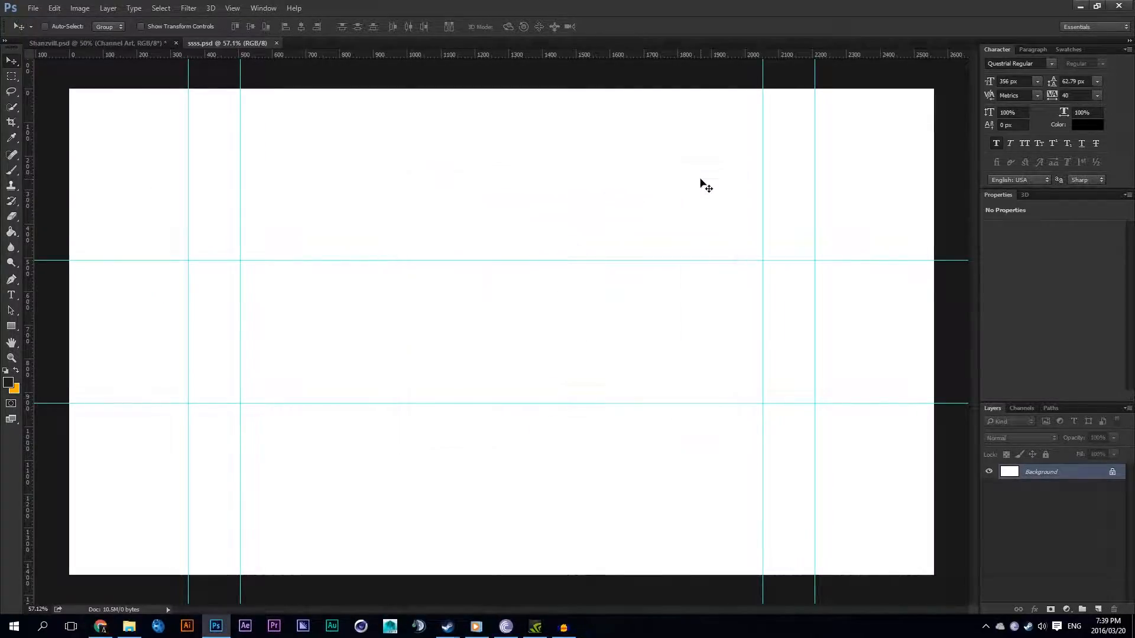
Step: Add a solid color fill layer in red (ff0000) over the canvas and delete it again
scroll(467, 260, down, 3)
scroll(466, 261, up, 2)
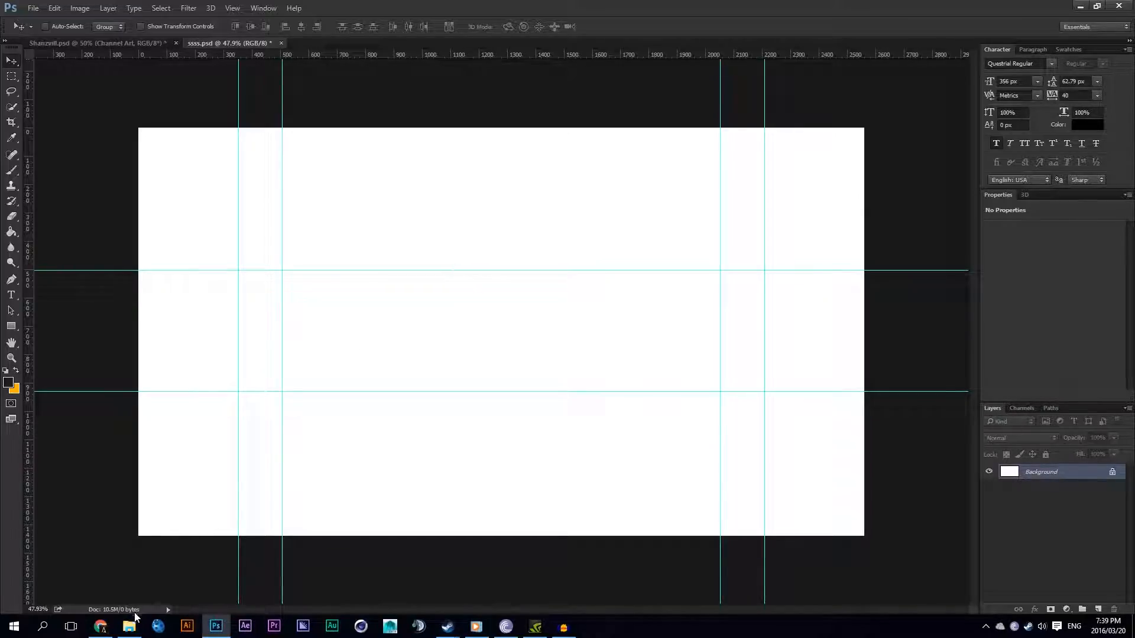
click(1066, 609)
click(1061, 350)
click(772, 307)
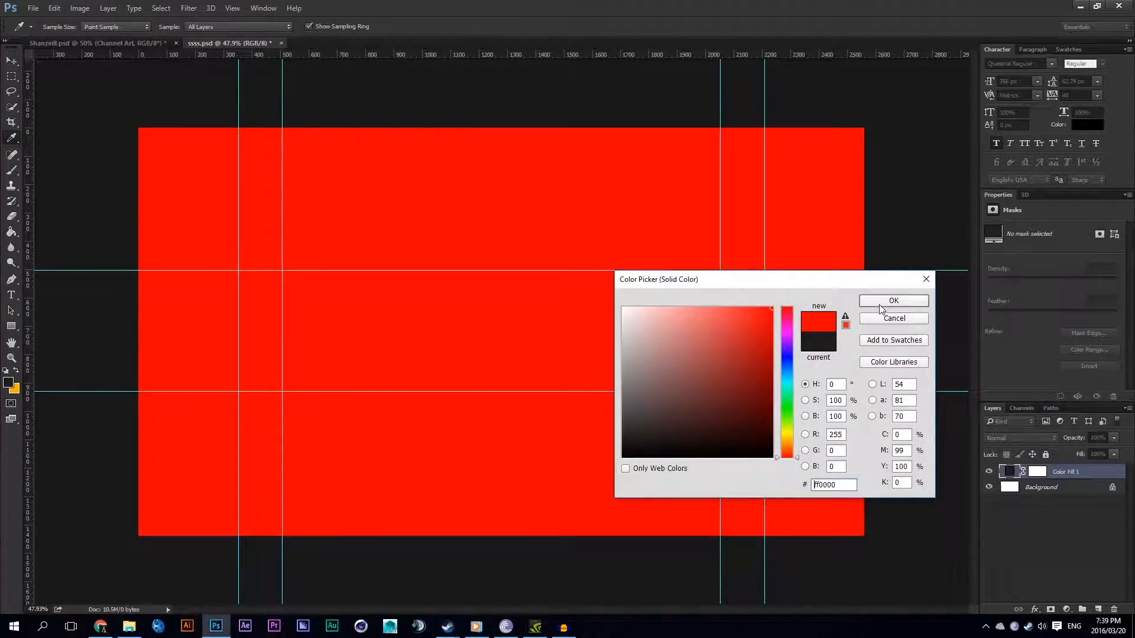
click(881, 302)
key(Delete)
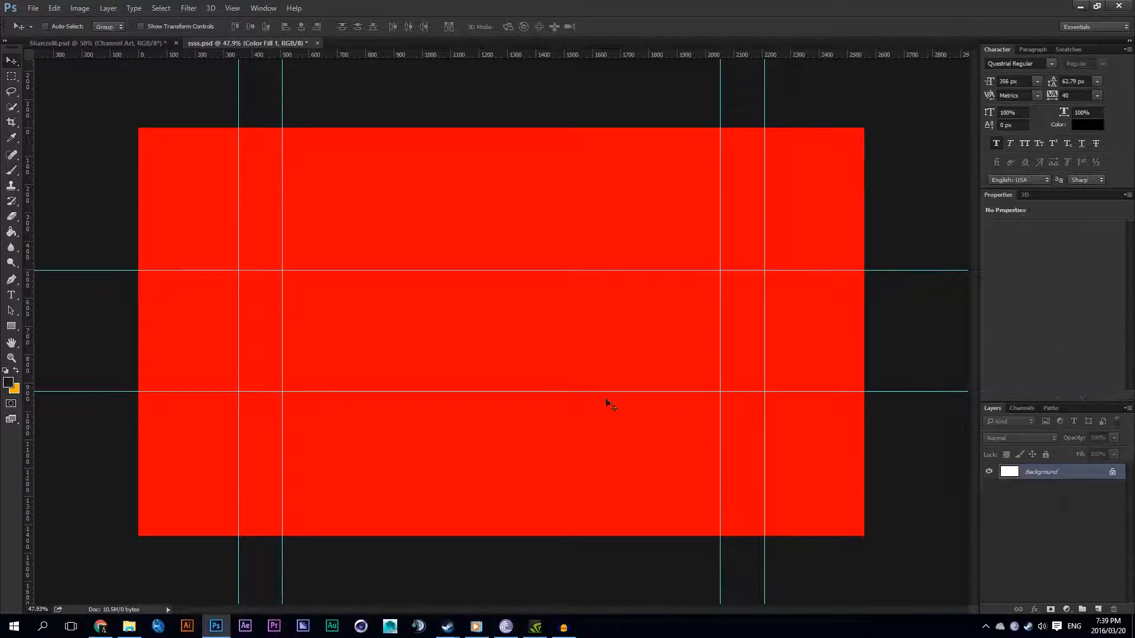
Step: Draw a rectangle shape over the canvas and resize it to fit exactly at 2560 x 1440 px
click(11, 325)
drag(115, 107, 879, 558)
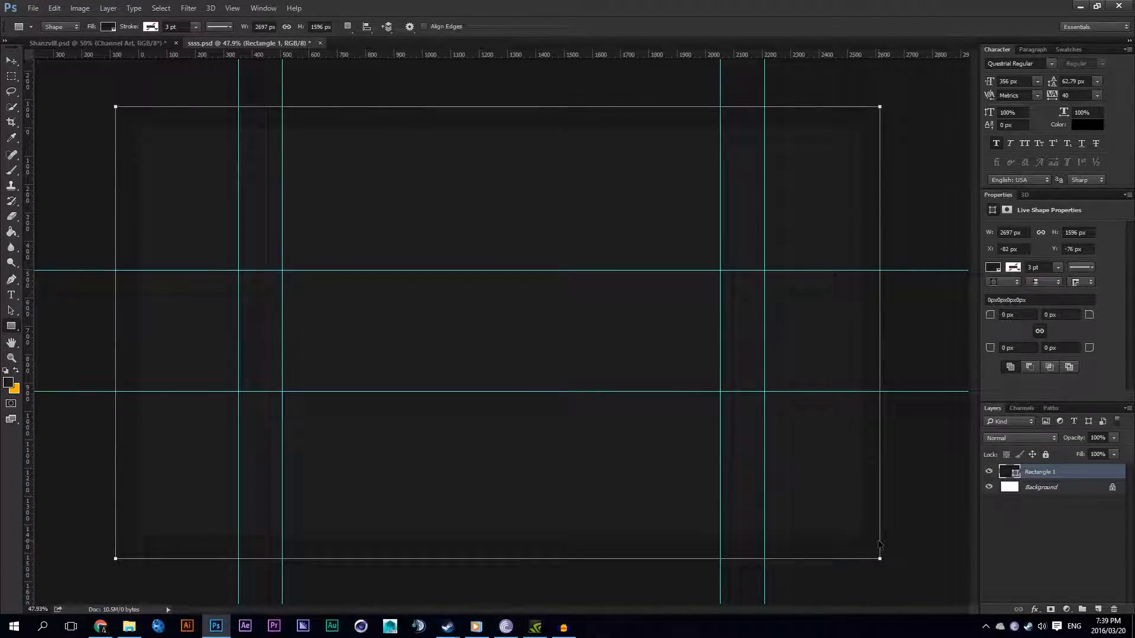
key(ctrl+t)
drag(882, 561, 864, 536)
drag(112, 108, 138, 127)
key(Return)
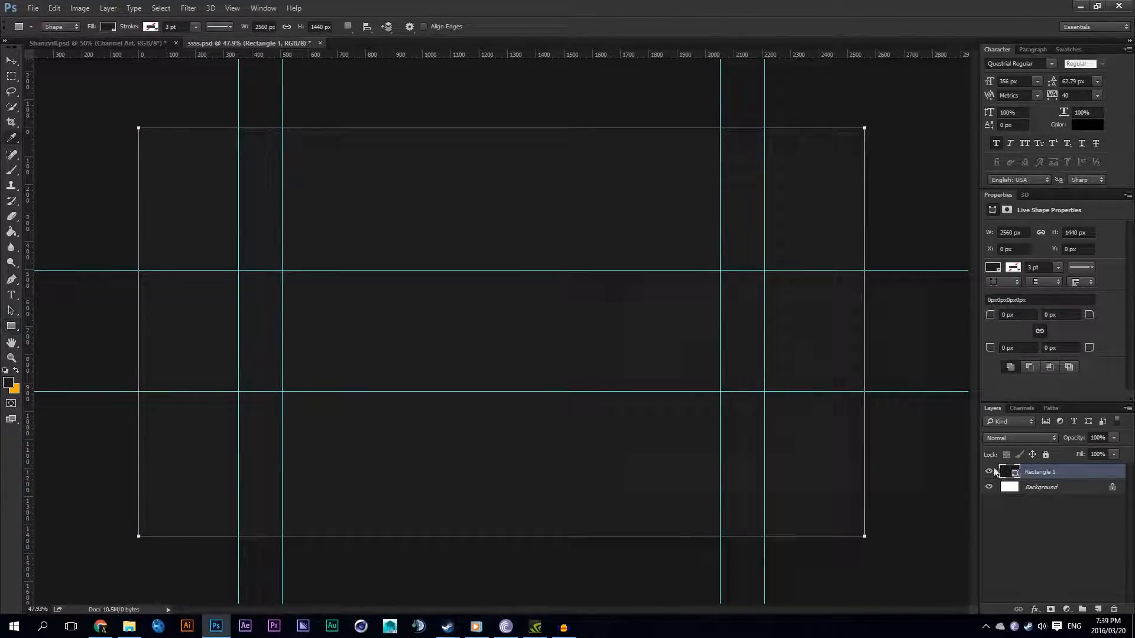
Step: Set the rectangle's fill to red (ff0000) and convert its layer to a smart object
double_click(1003, 471)
click(892, 296)
right_click(1074, 473)
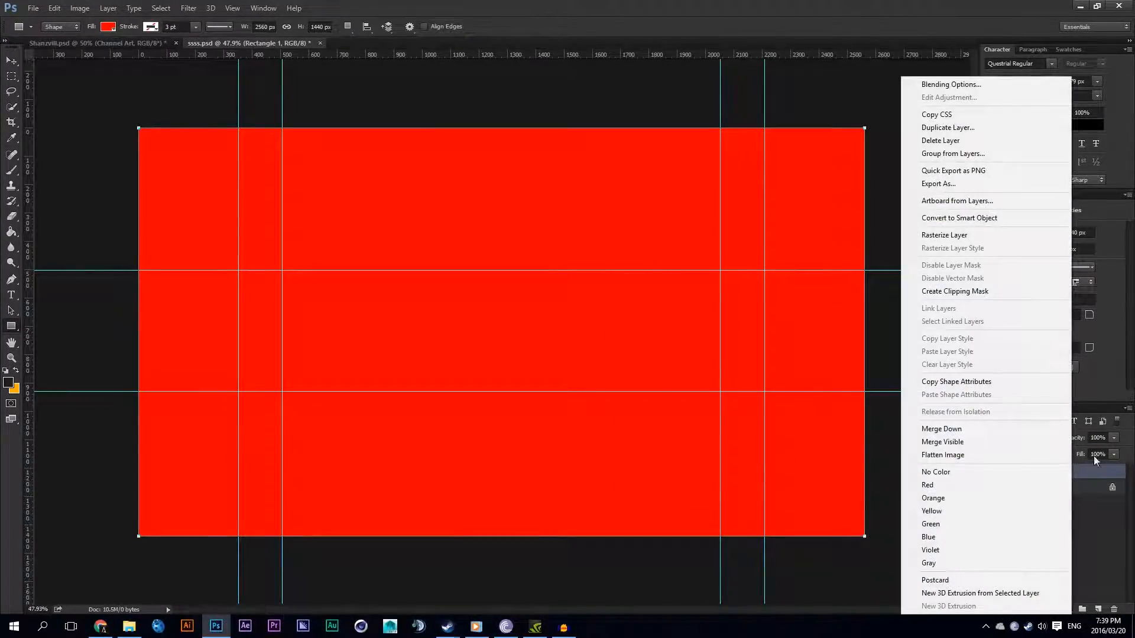
click(973, 221)
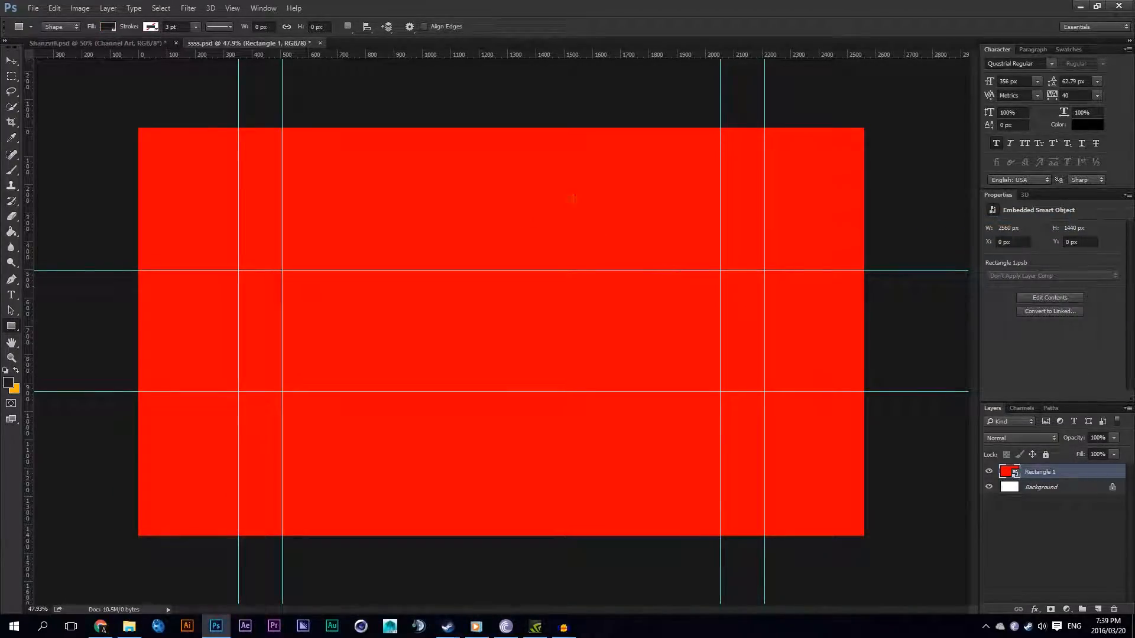
key(v)
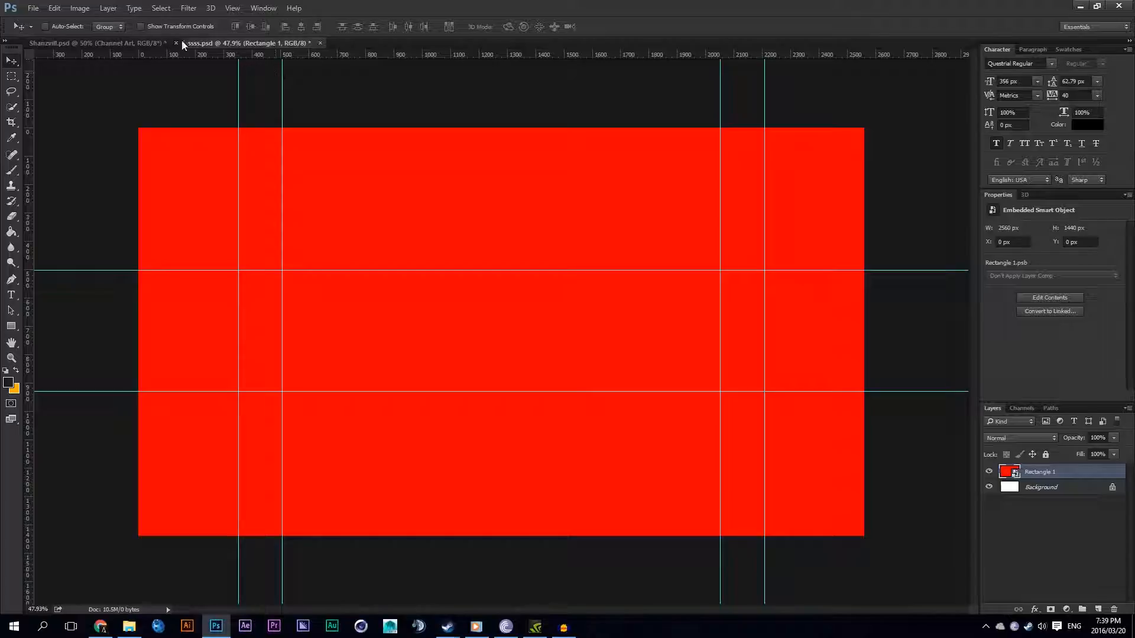
Step: Review the 2560 x 1440 preset in the new document settings without creating a document
click(33, 8)
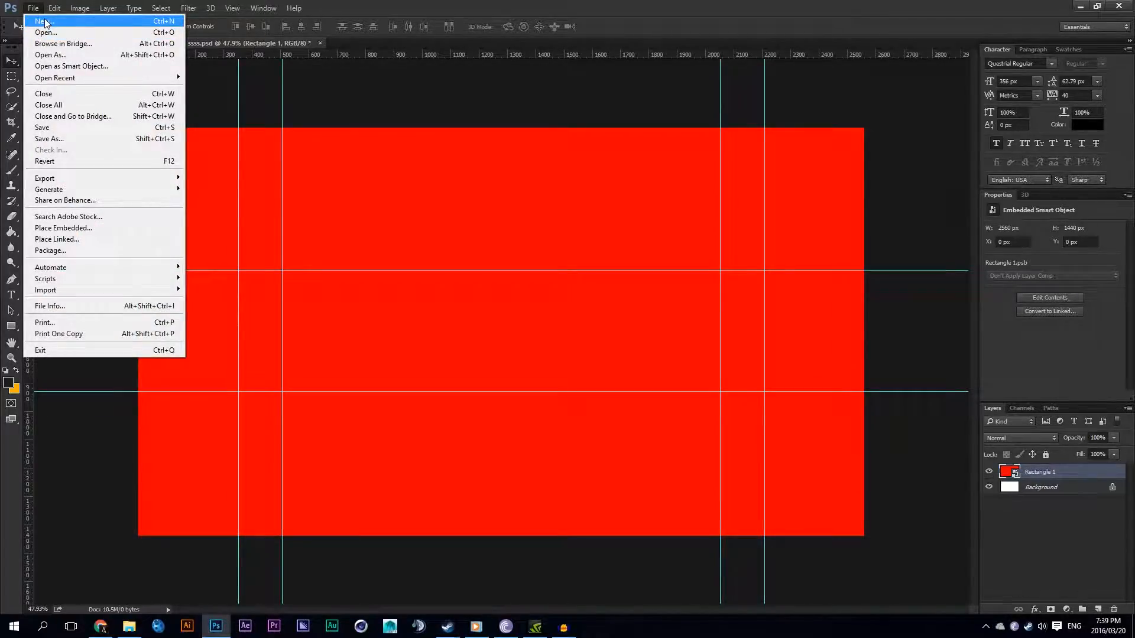
click(45, 21)
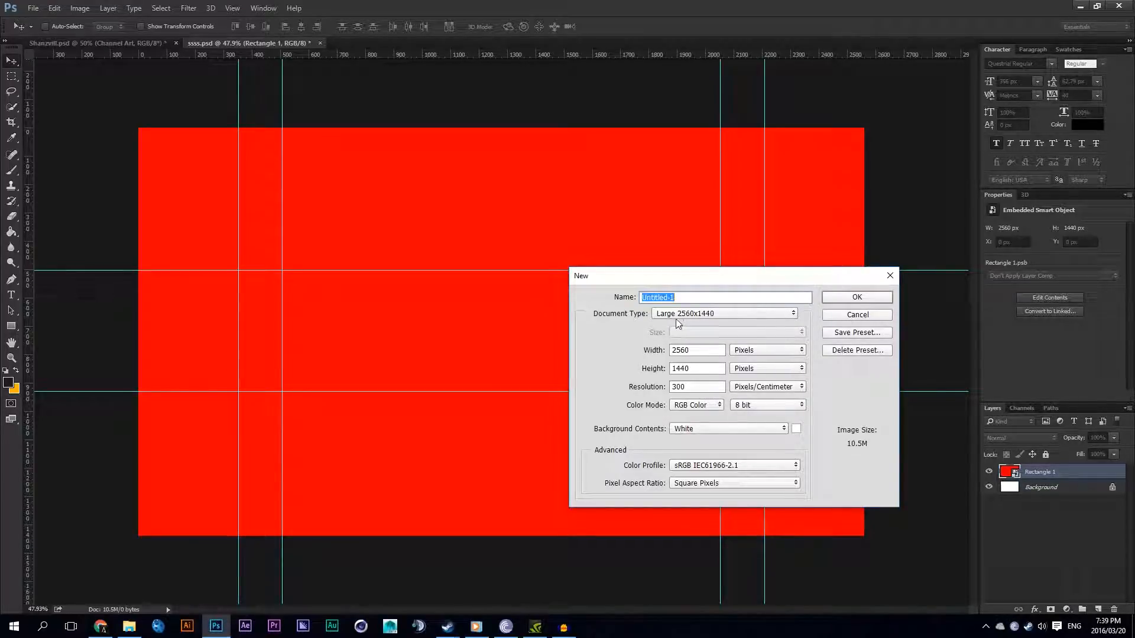
click(845, 315)
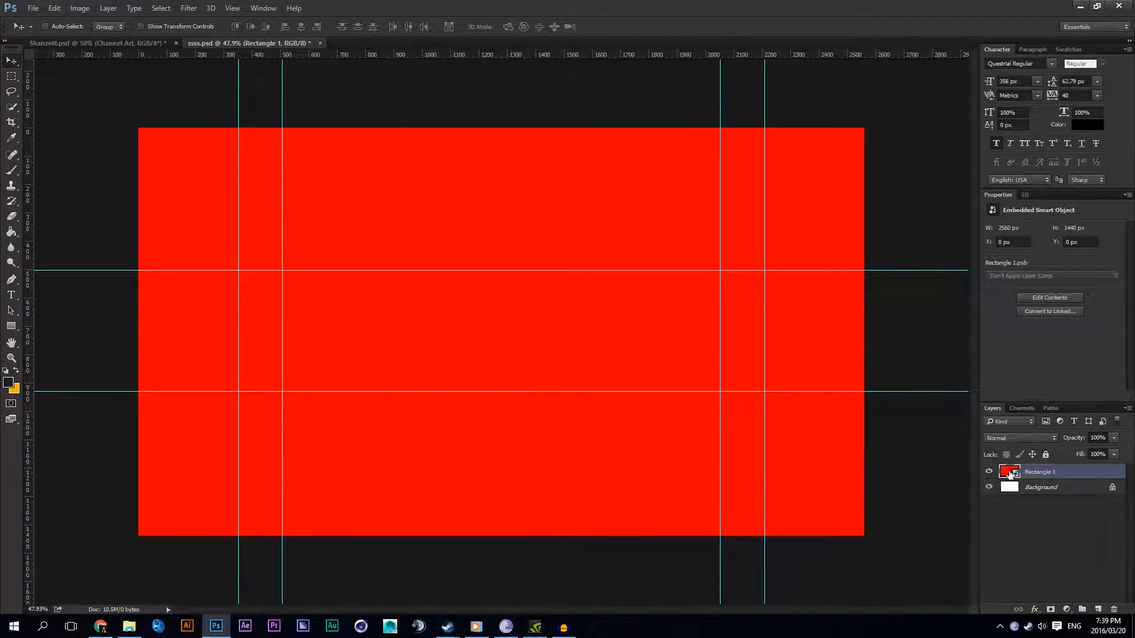
Step: Open the smart object's contents and draw a second rectangle about 512 x 594 px in the upper middle of the canvas
double_click(1000, 473)
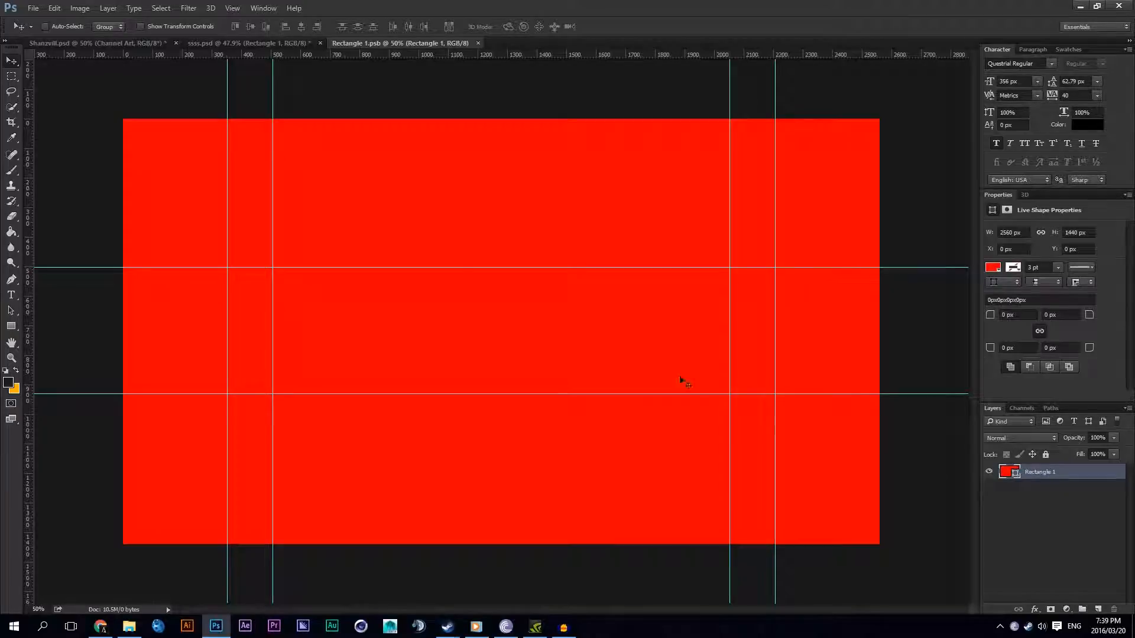
click(1066, 609)
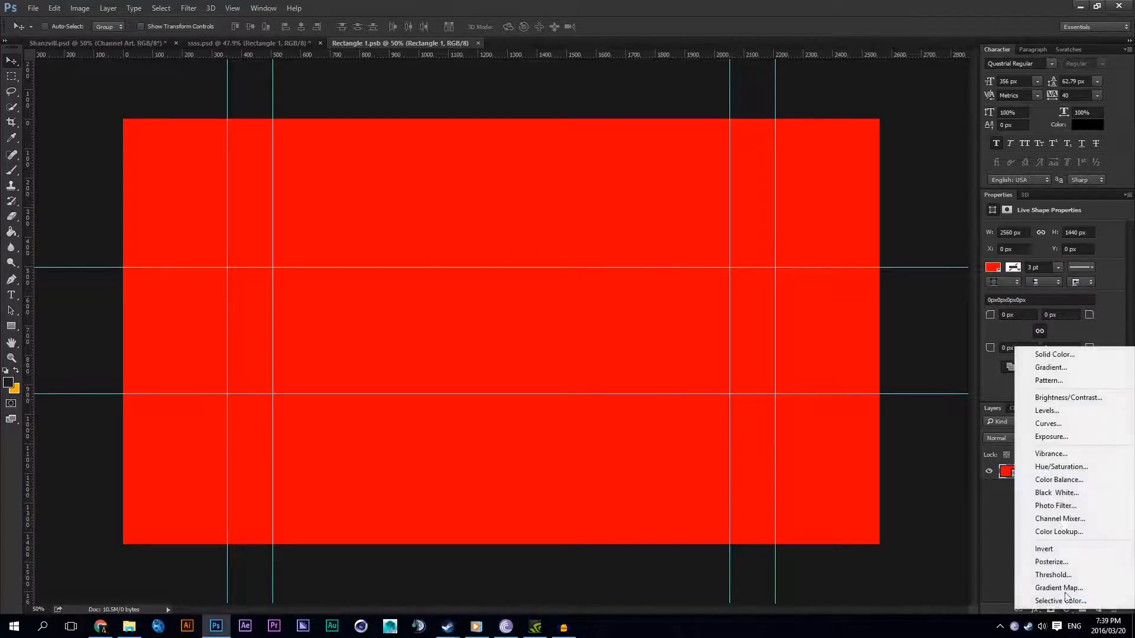
click(13, 331)
drag(256, 361, 419, 267)
key(ctrl+z)
click(13, 329)
drag(348, 336, 500, 160)
Step: Change the fill of the new smaller rectangle to green
double_click(1016, 478)
click(753, 362)
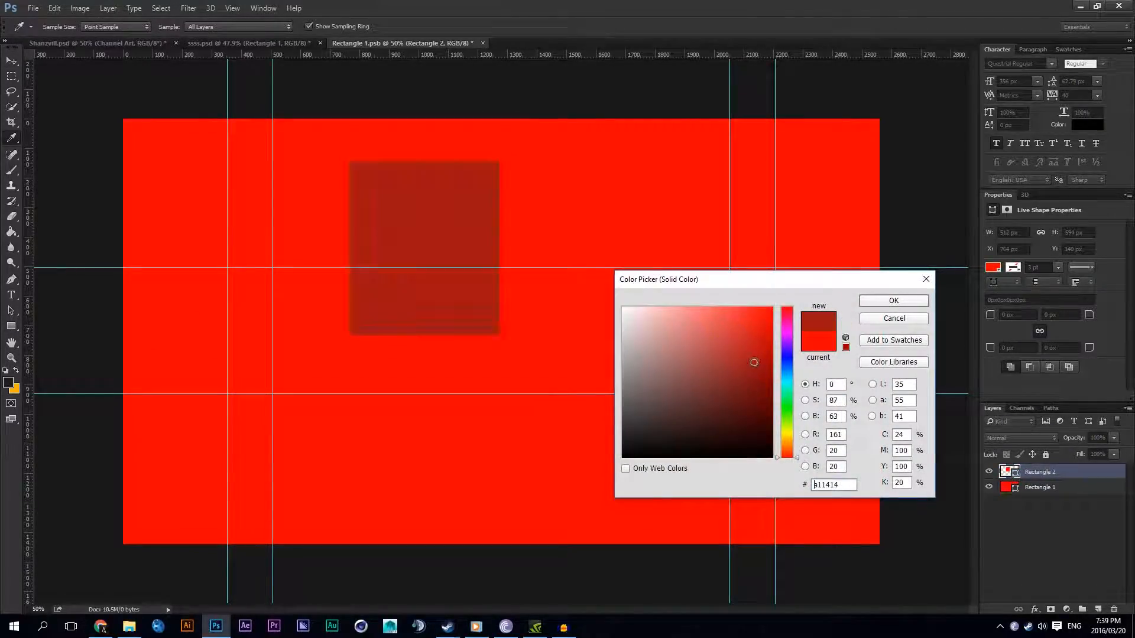
click(786, 408)
key(Return)
key(v)
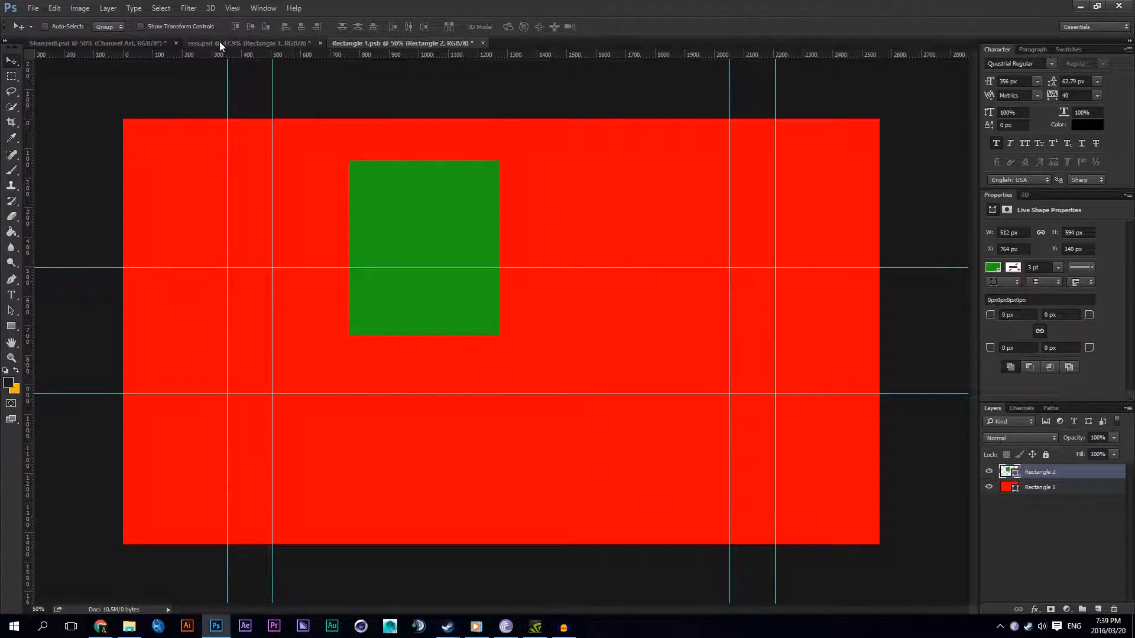
Step: Save the smart object's contents, return to ssss.psd and move the smart object to about X 822 px, Y 481 px
click(269, 44)
click(381, 42)
click(33, 8)
click(41, 128)
click(248, 43)
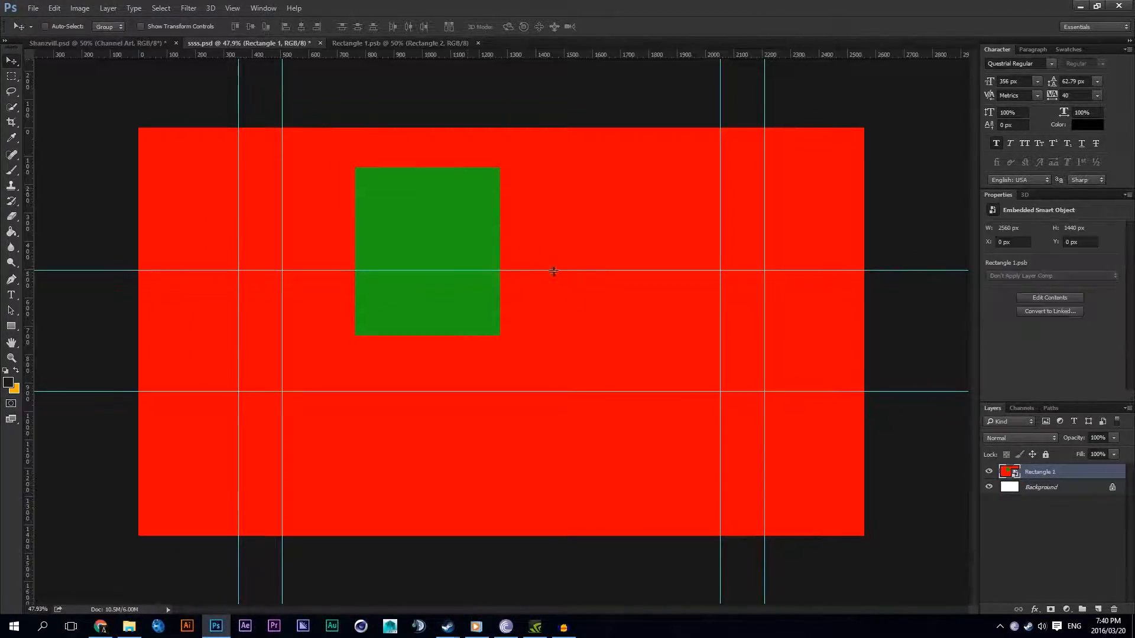
drag(721, 381, 719, 432)
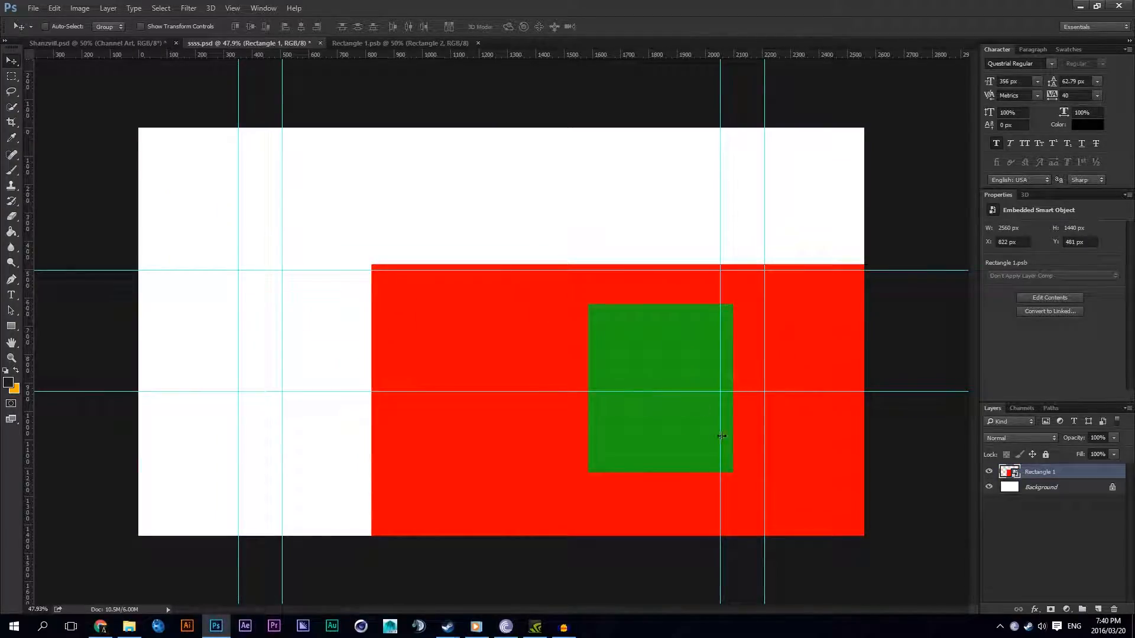
Step: Center the green rectangle horizontally below the upper guide in the contents, and move the smart object back to X 0, Y 0 in ssss.psd
click(377, 44)
drag(484, 246, 560, 354)
click(288, 44)
drag(631, 342, 405, 204)
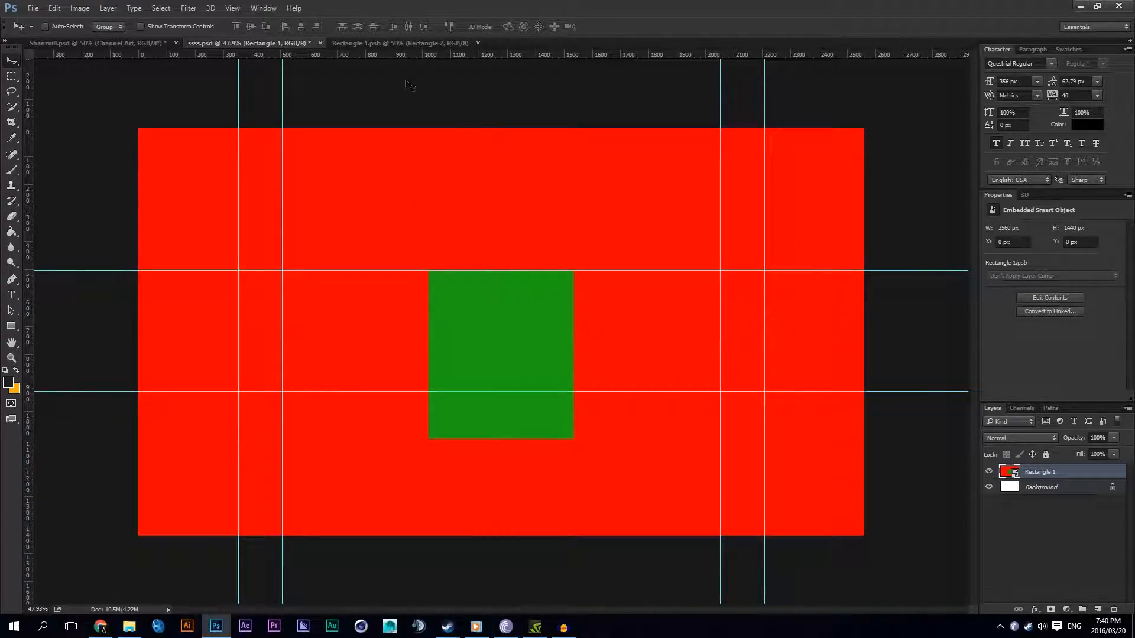
Step: Duplicate the smart object layer in ssss.psd and move the copy to about X -1184 px, Y 240 px
click(392, 44)
click(272, 44)
key(ctrl+j)
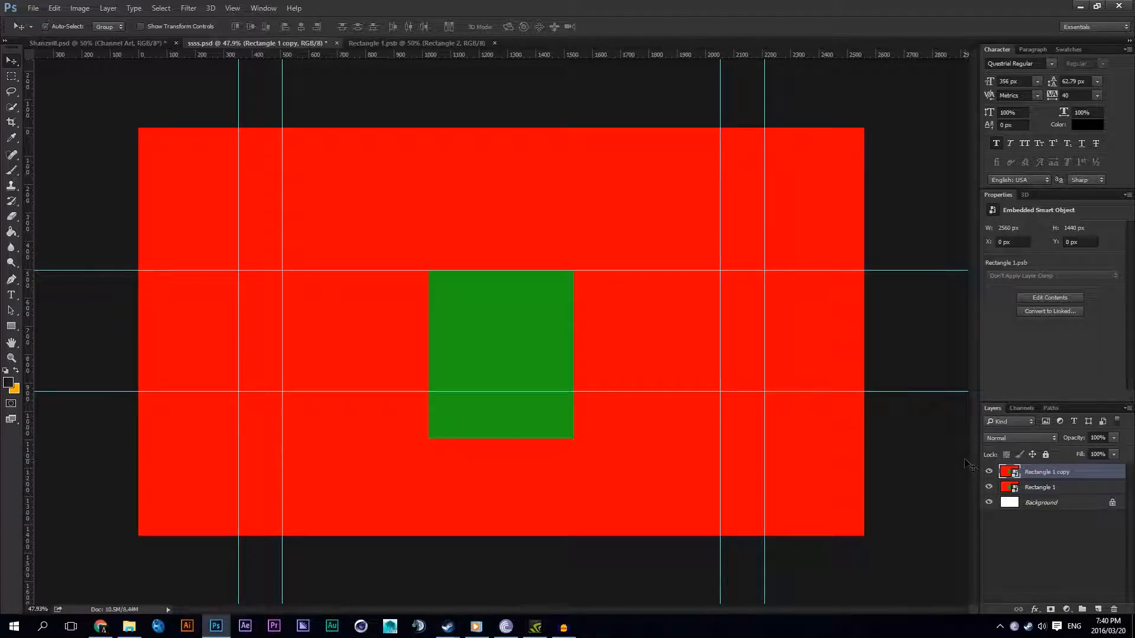
drag(551, 269, 222, 255)
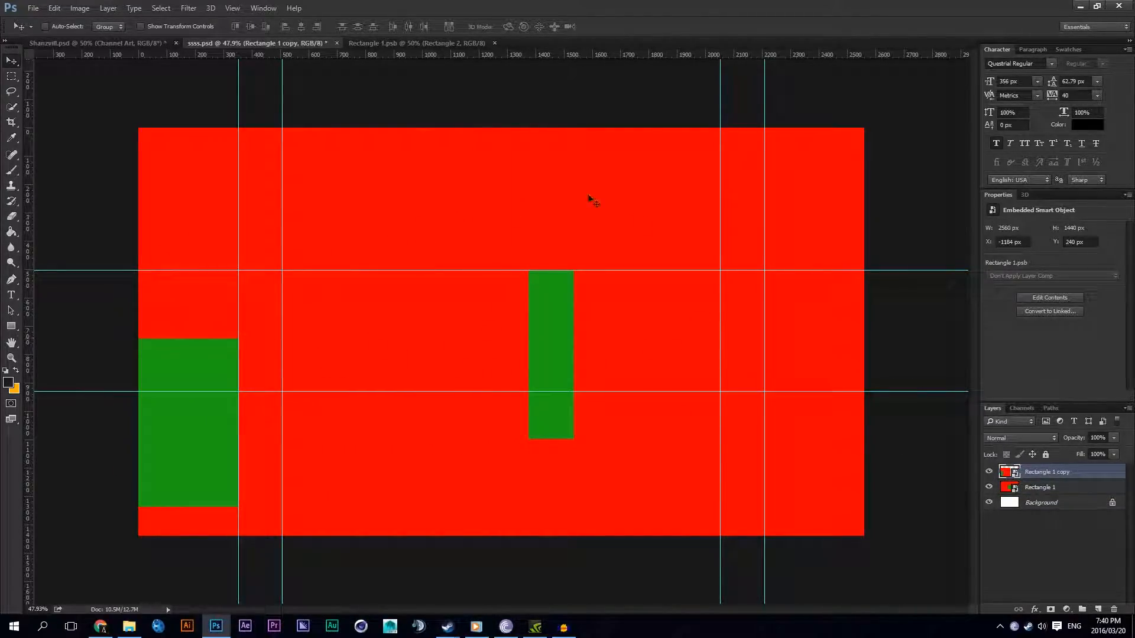
Step: Recolor the large background rectangle yellow in the smart object's contents, save them and check both copies in ssss.psd
click(420, 43)
double_click(1009, 487)
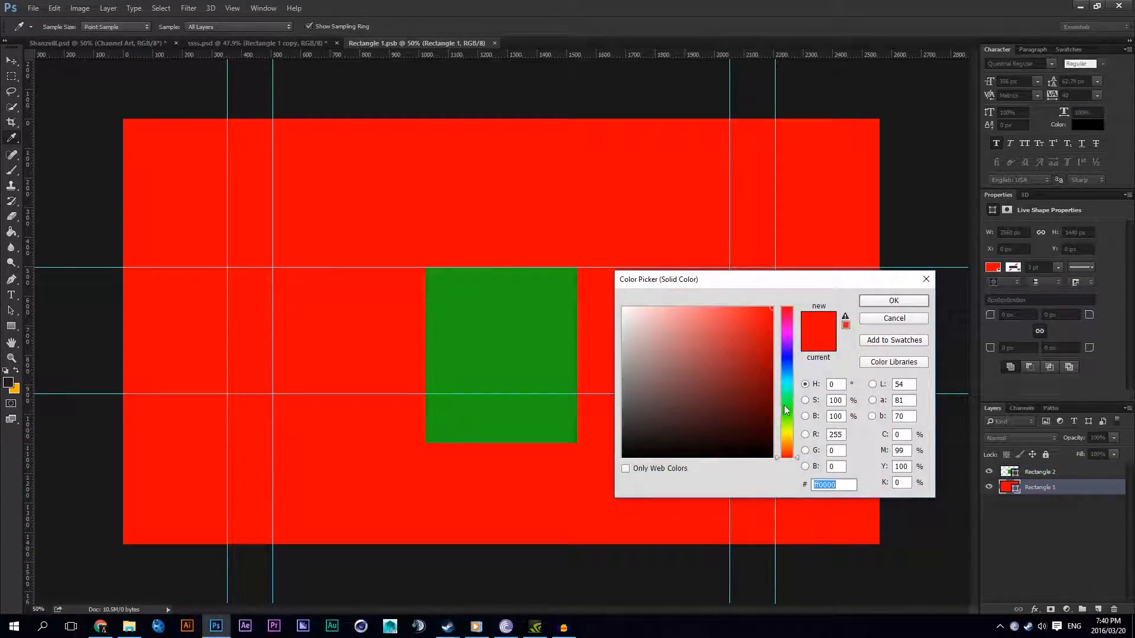
click(786, 430)
click(891, 301)
key(ctrl+s)
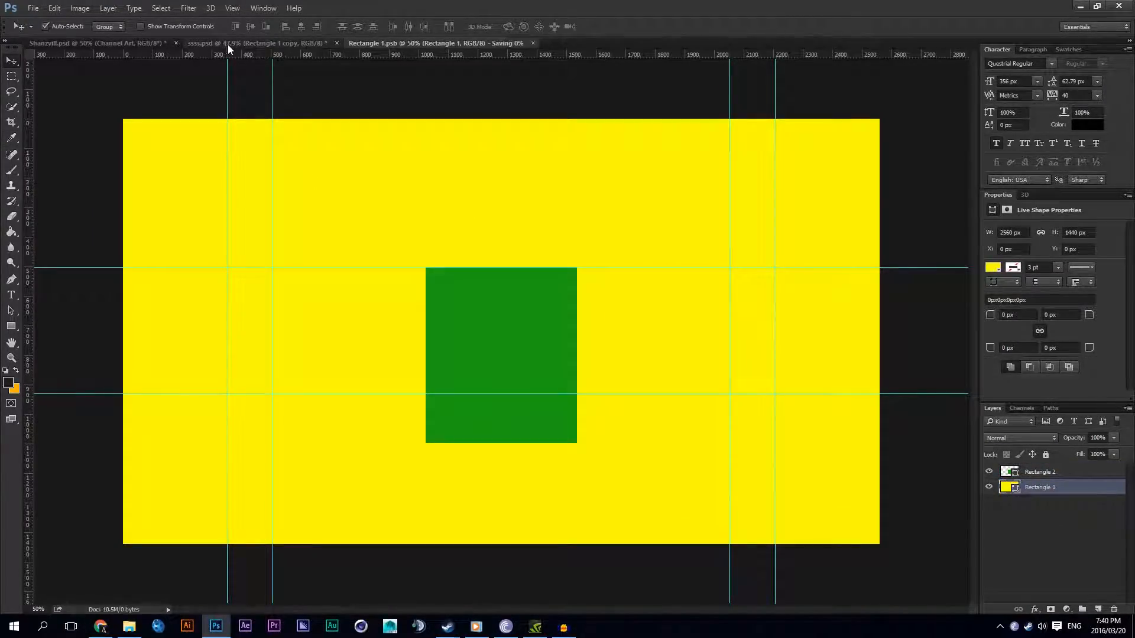
click(228, 43)
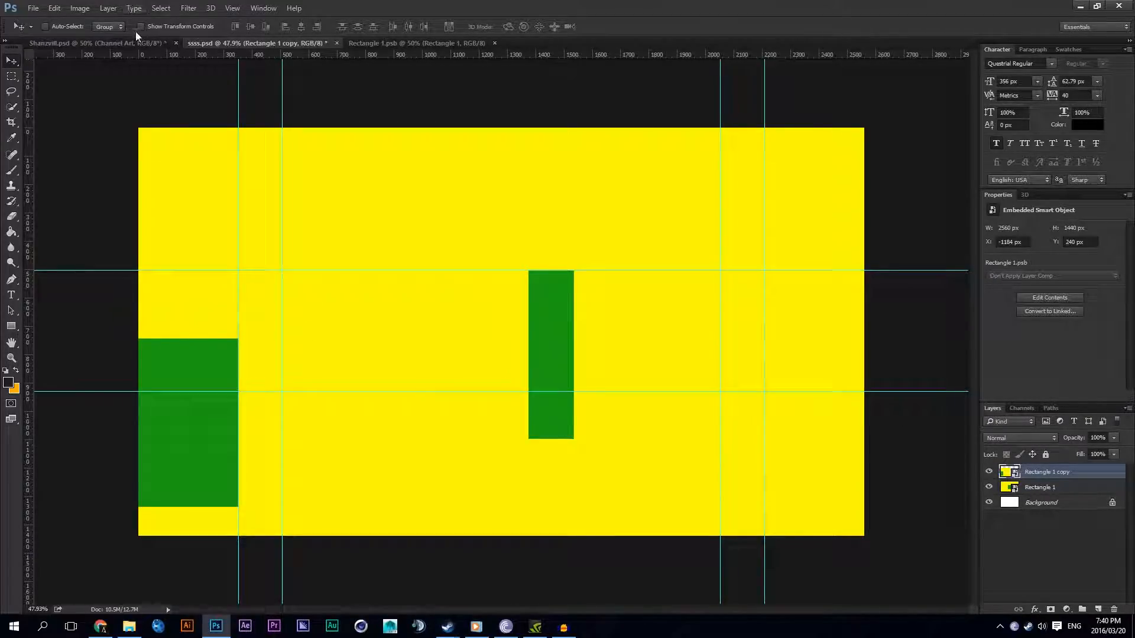
Step: Compare the smart object setup with the finished channel art in Shanzvill.psd and return to Rectangle 1.psb
click(137, 42)
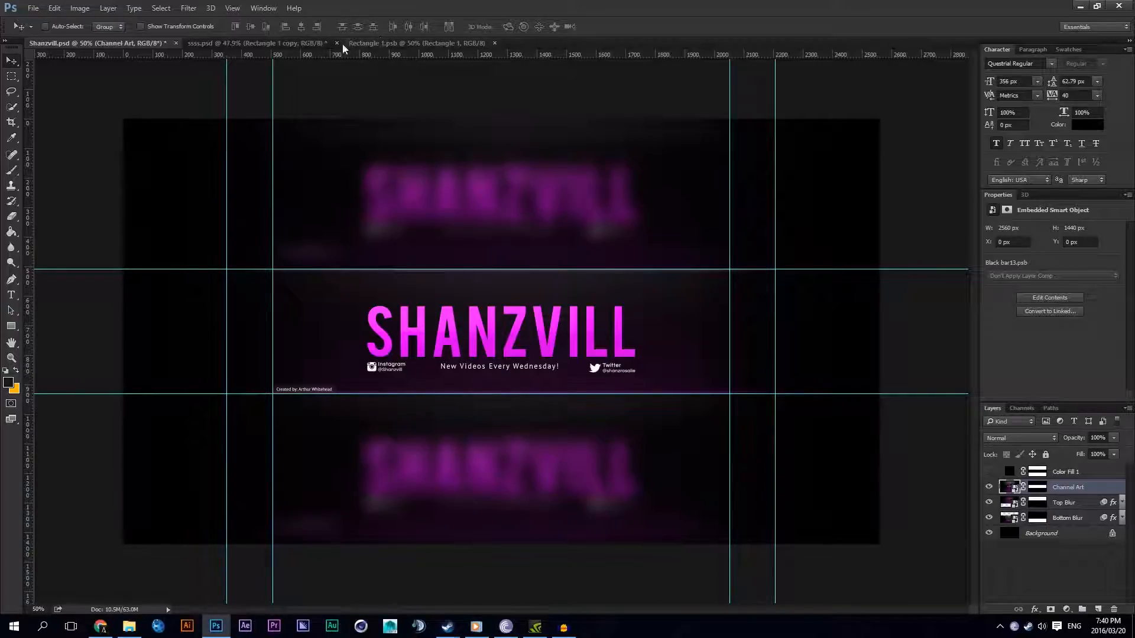
click(315, 44)
click(472, 46)
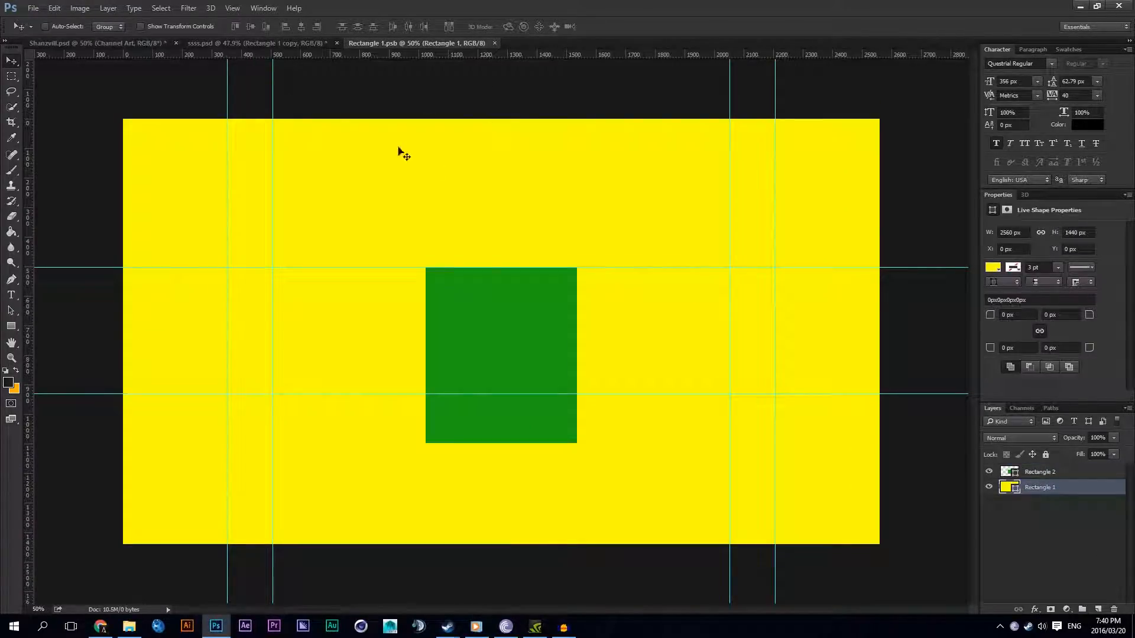
Step: Delete the green rectangle, set the background rectangle back to red, save the contents and return to ssss.psd
click(1049, 473)
key(Delete)
double_click(1008, 473)
drag(784, 319, 784, 306)
click(893, 300)
key(ctrl+s)
click(238, 47)
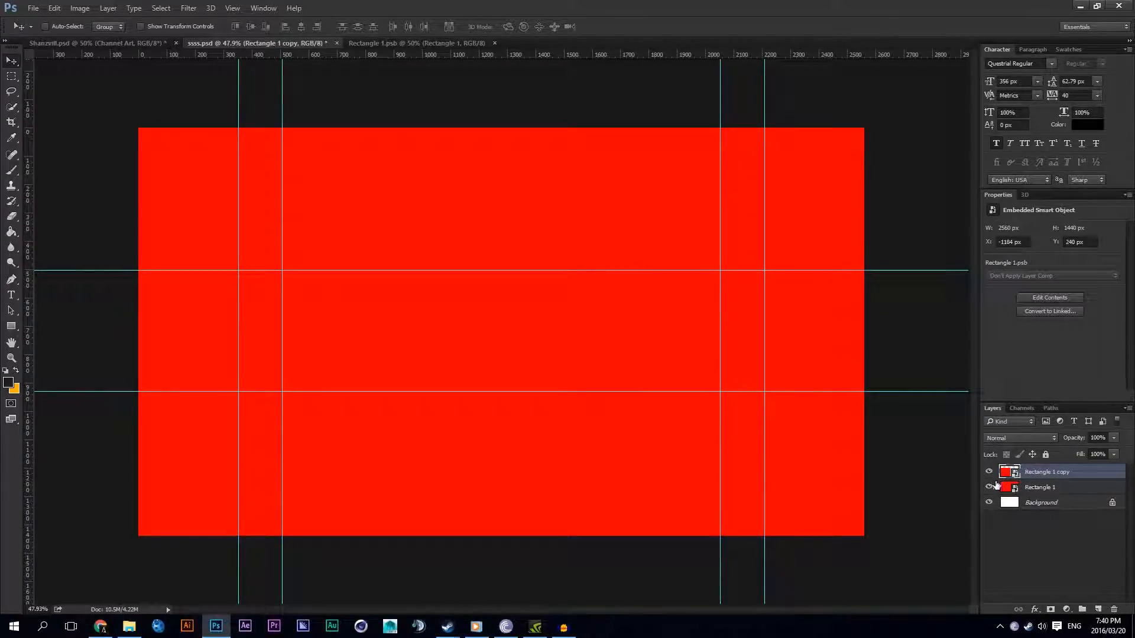
Step: Delete the duplicate smart object layer and align the remaining one with the canvas at X 0, Y 0
click(995, 483)
click(1042, 472)
key(Delete)
drag(529, 294, 496, 243)
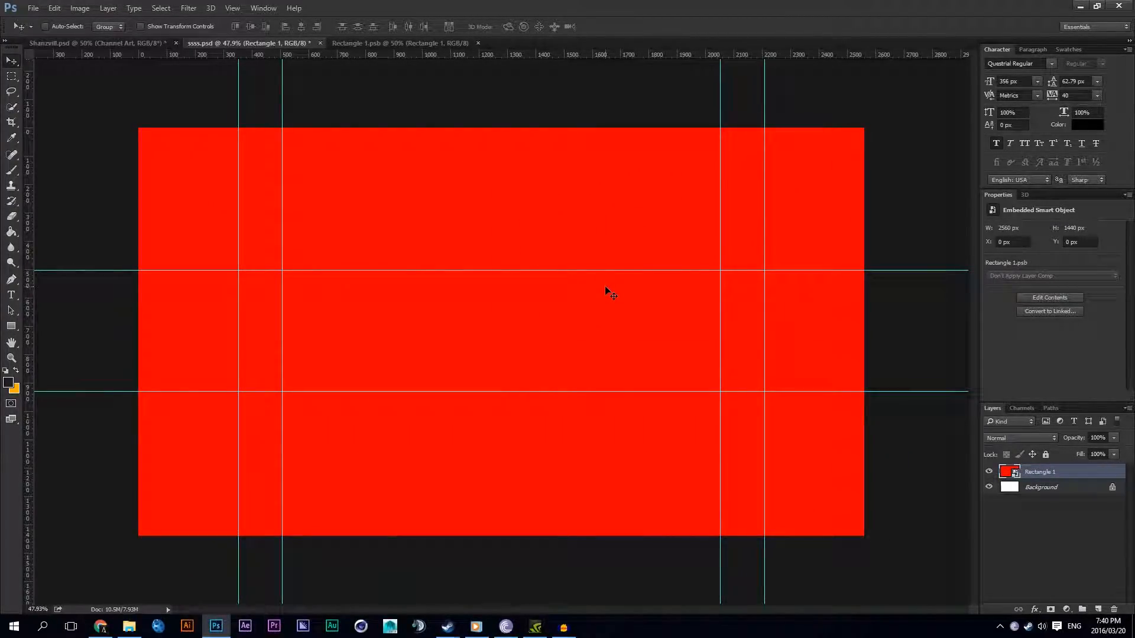
Step: Check the layer names in Shanzvill.psd, rename the smart object layer in ssss.psd as Channel, and save with Maximize Compatibility
click(152, 44)
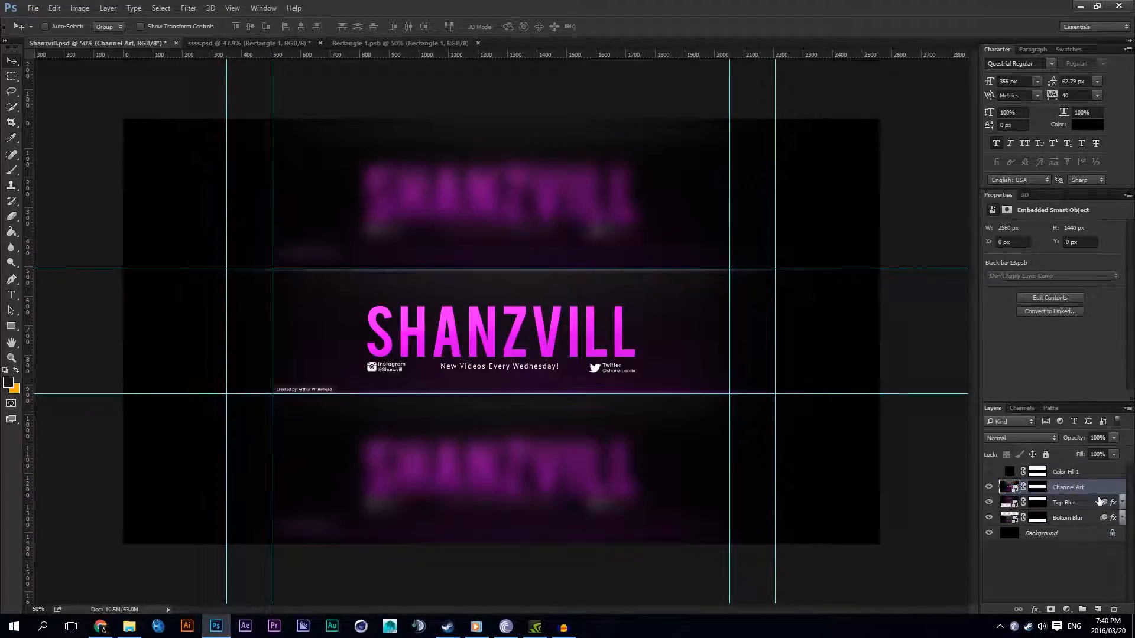
click(299, 43)
double_click(1058, 471)
text(CH)
text(l)
key(Return)
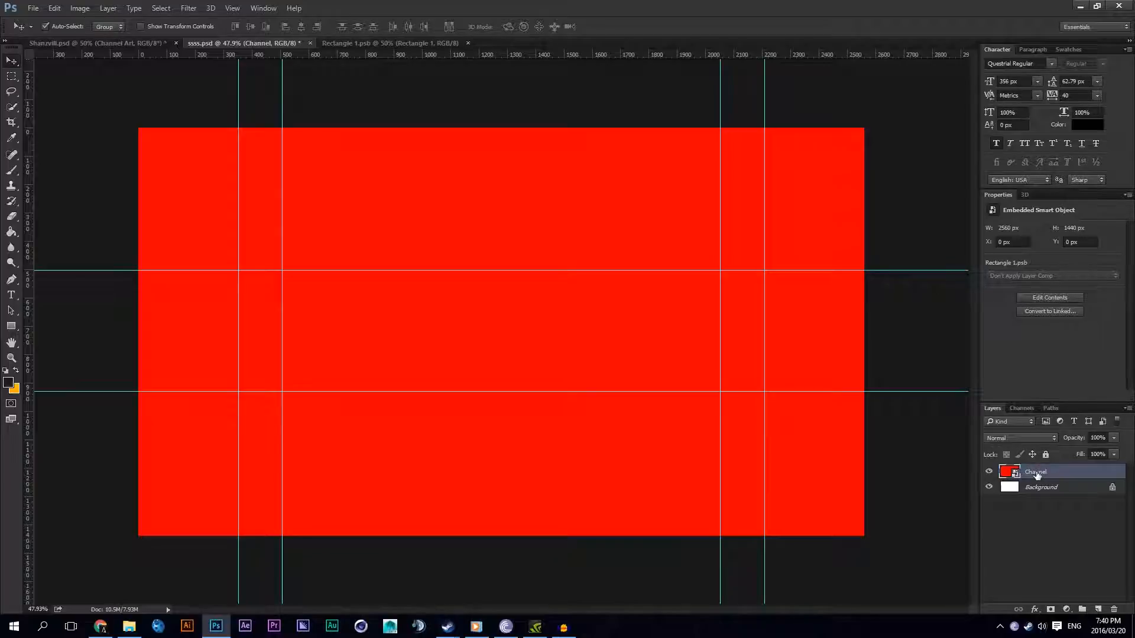
key(ctrl+s)
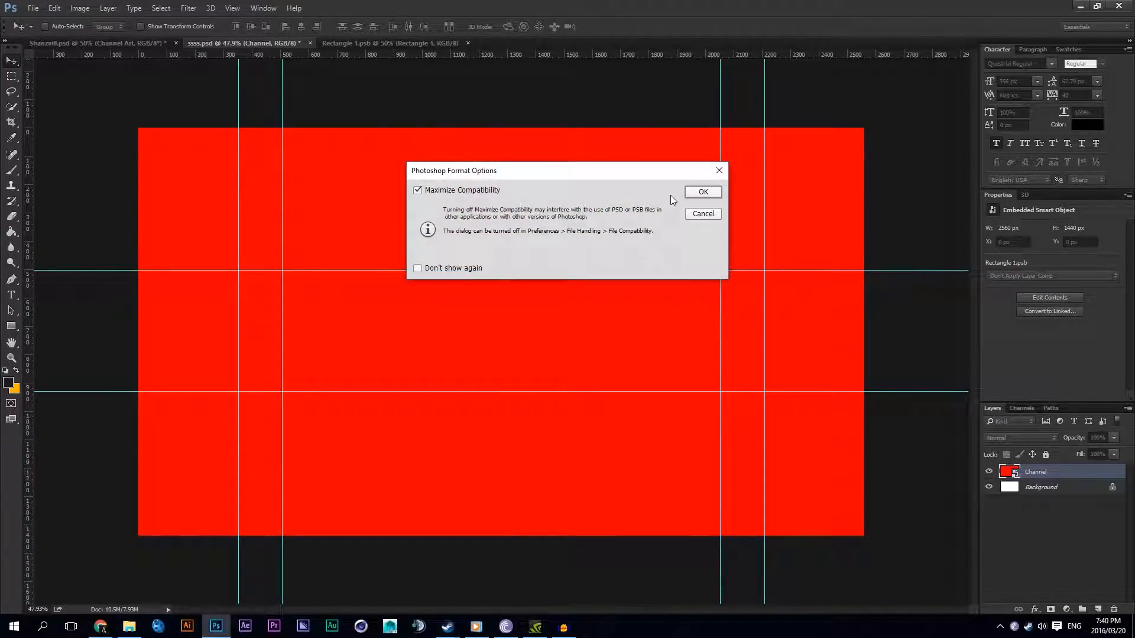
click(695, 193)
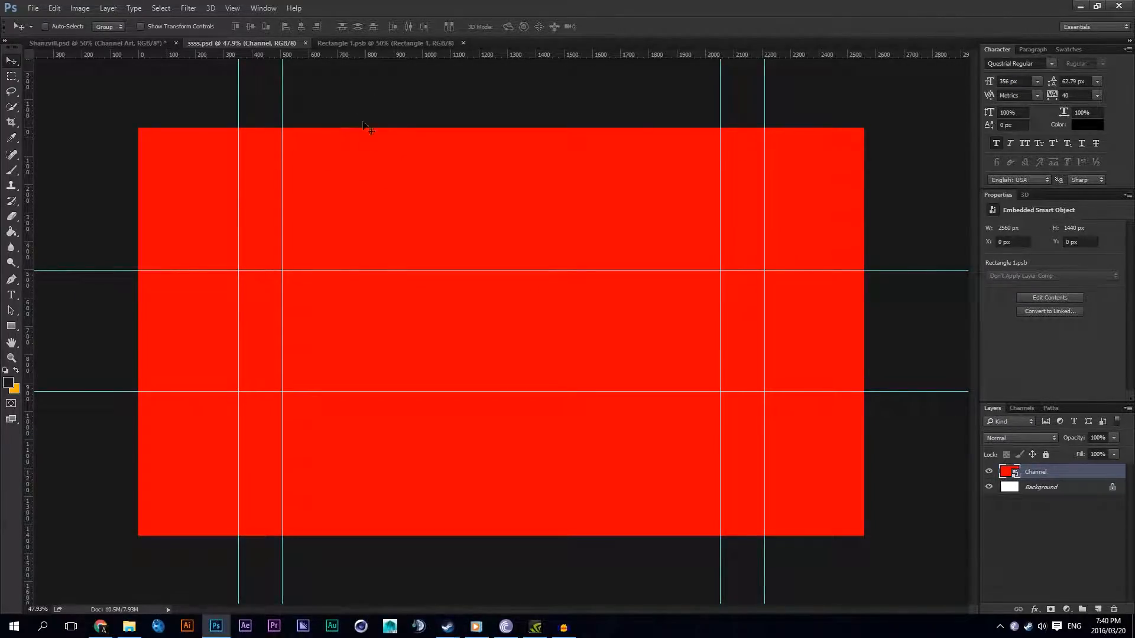
Step: Close Rectangle 1.psb and rename the smart object layer in ssss.psd as Channel Art
click(378, 46)
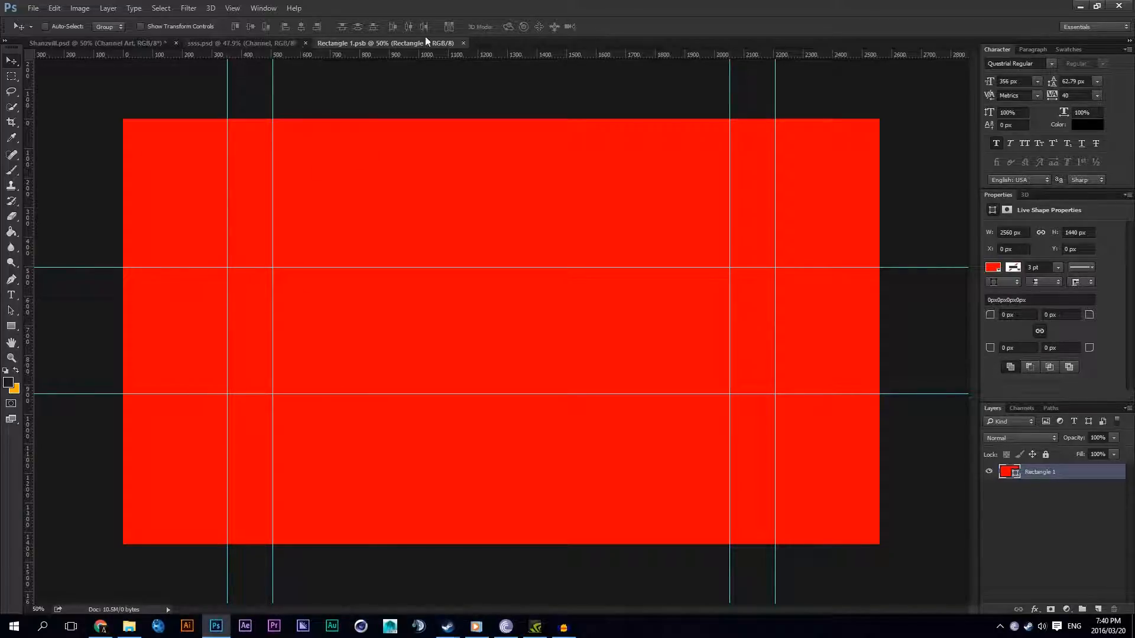
click(463, 44)
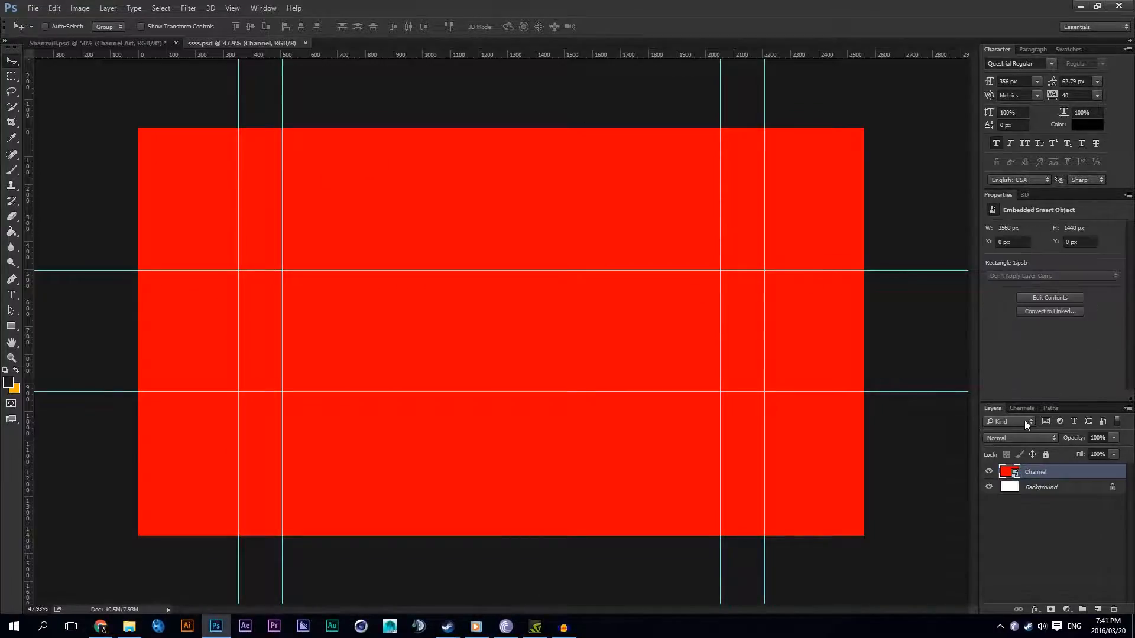
double_click(1015, 472)
click(463, 43)
double_click(1037, 472)
text(A)
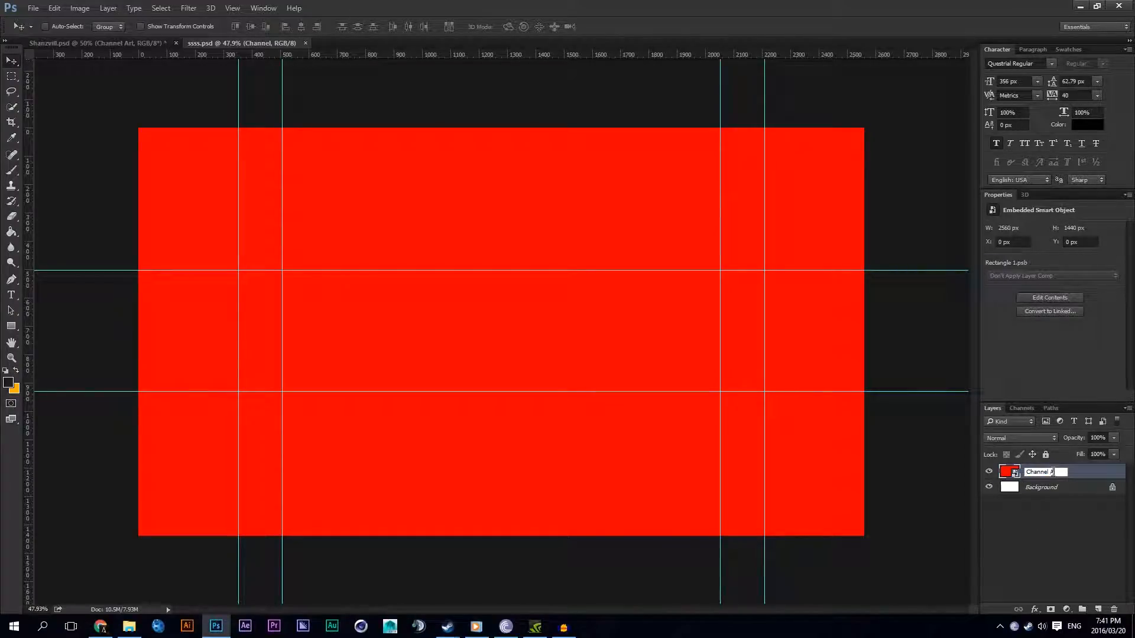
text(rt)
key(Return)
Step: Open the contents of the Channel Art smart object and rename its rectangle layer as BG
double_click(1008, 472)
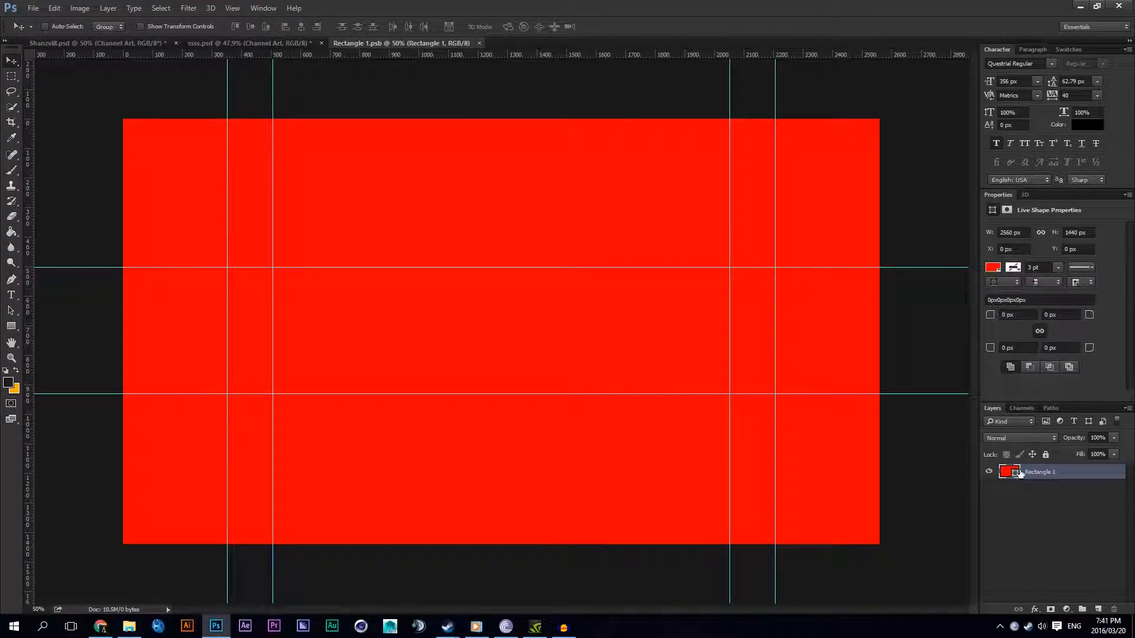
double_click(1037, 472)
text(BG)
key(Return)
scroll(514, 330, down, 1)
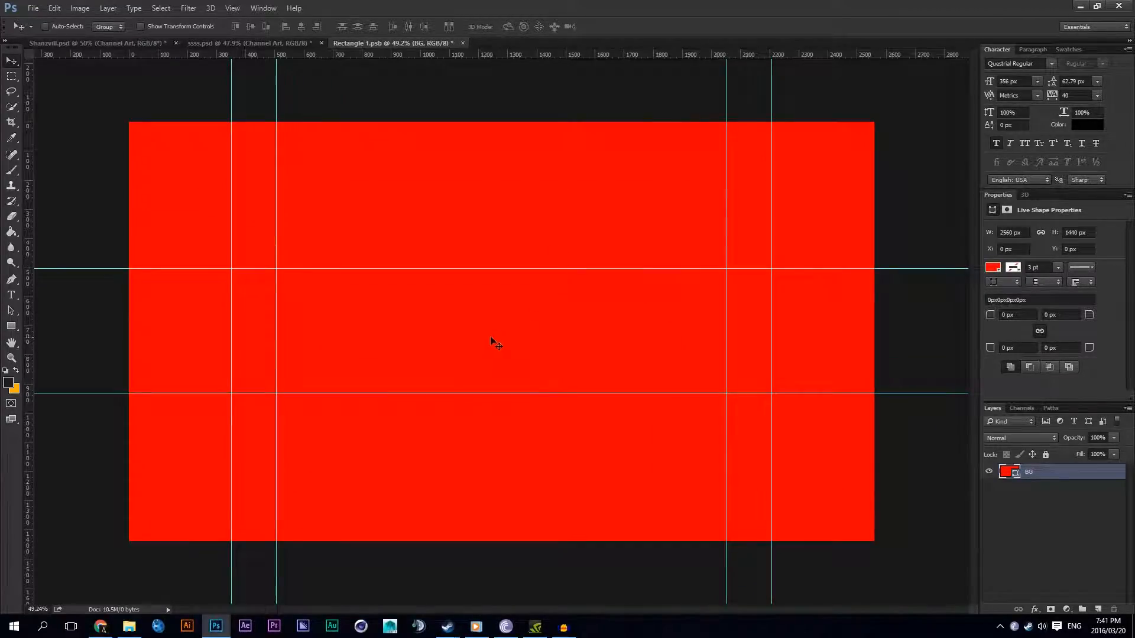
Step: Check the finished artwork in Shanzvill.psd and change the BG rectangle's fill in Rectangle 1.psb to black
click(143, 44)
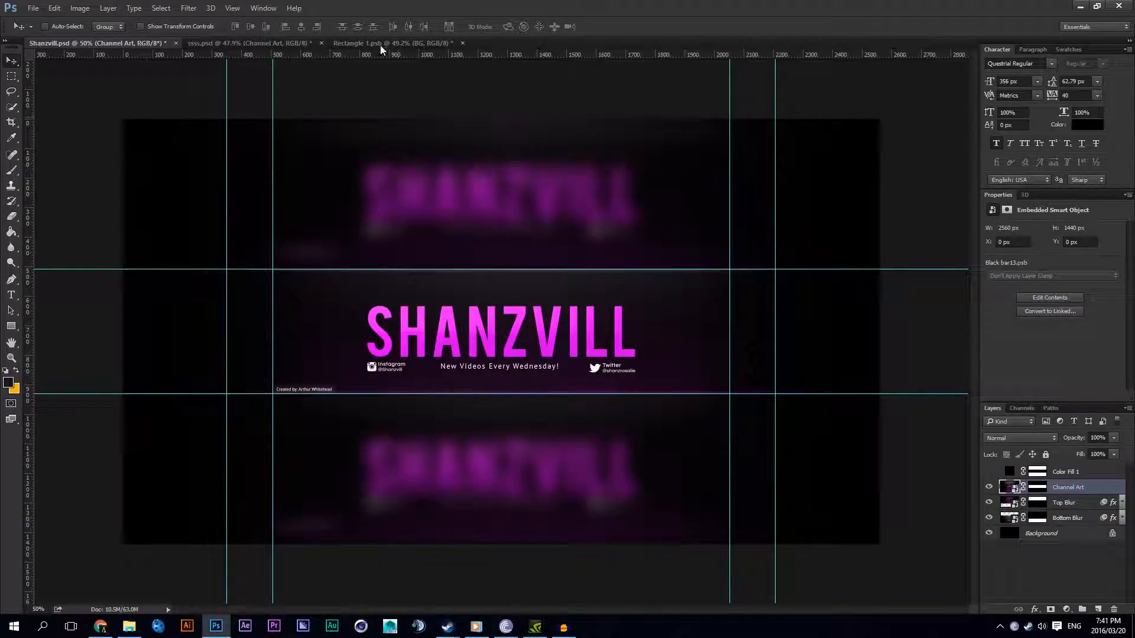
click(384, 43)
double_click(1007, 471)
drag(650, 417, 625, 461)
click(893, 300)
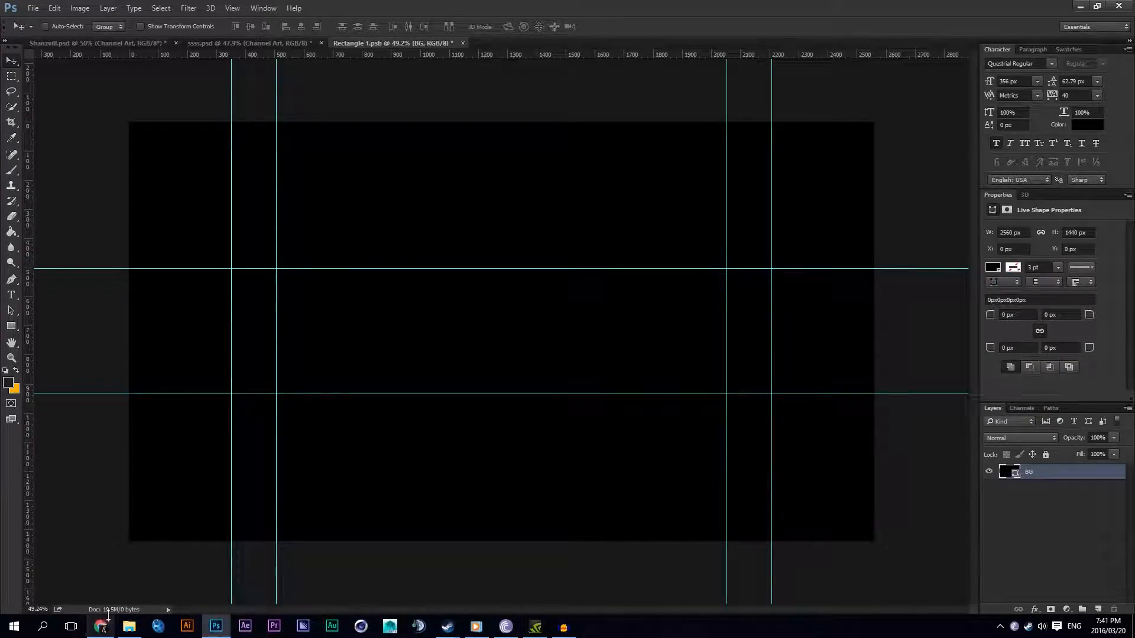
Step: Switch to File Explorer, find the Wallpapers folder in My 500 Sub Graphics Pack on drive D, and look through its Soldiers & Characters subfolder
click(129, 627)
click(514, 501)
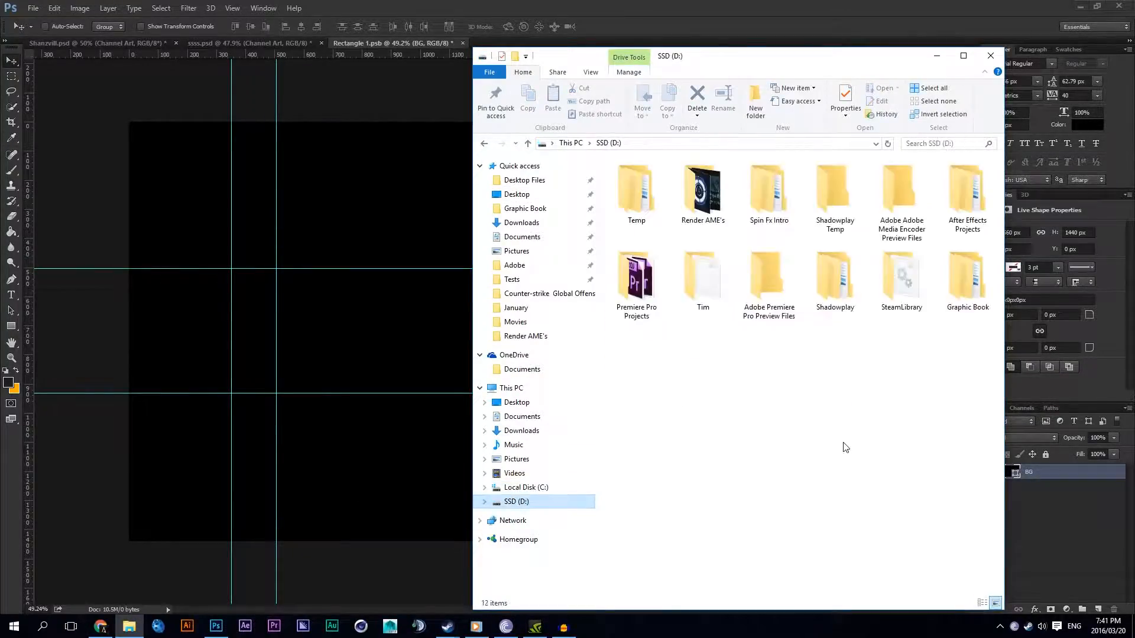
double_click(967, 281)
double_click(702, 192)
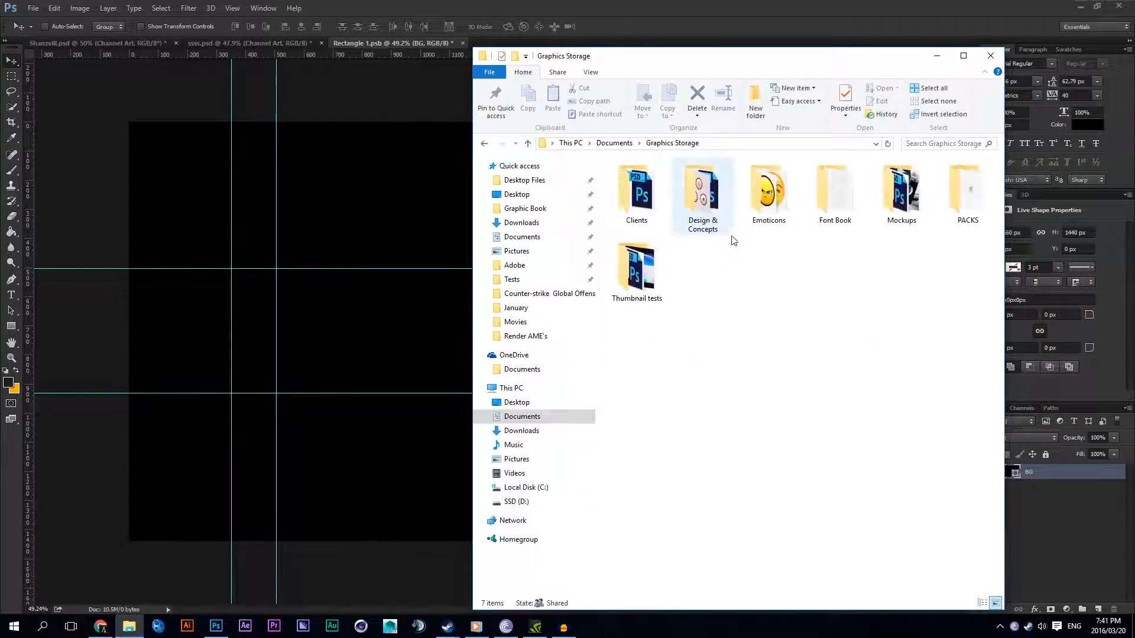
click(484, 143)
double_click(637, 192)
double_click(769, 192)
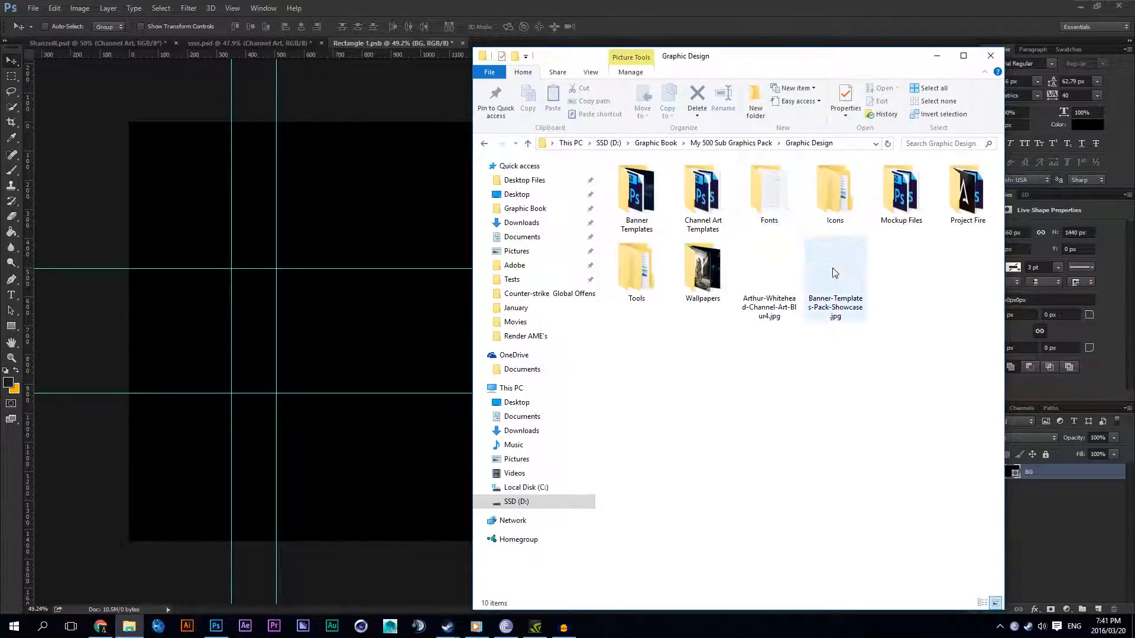
double_click(720, 251)
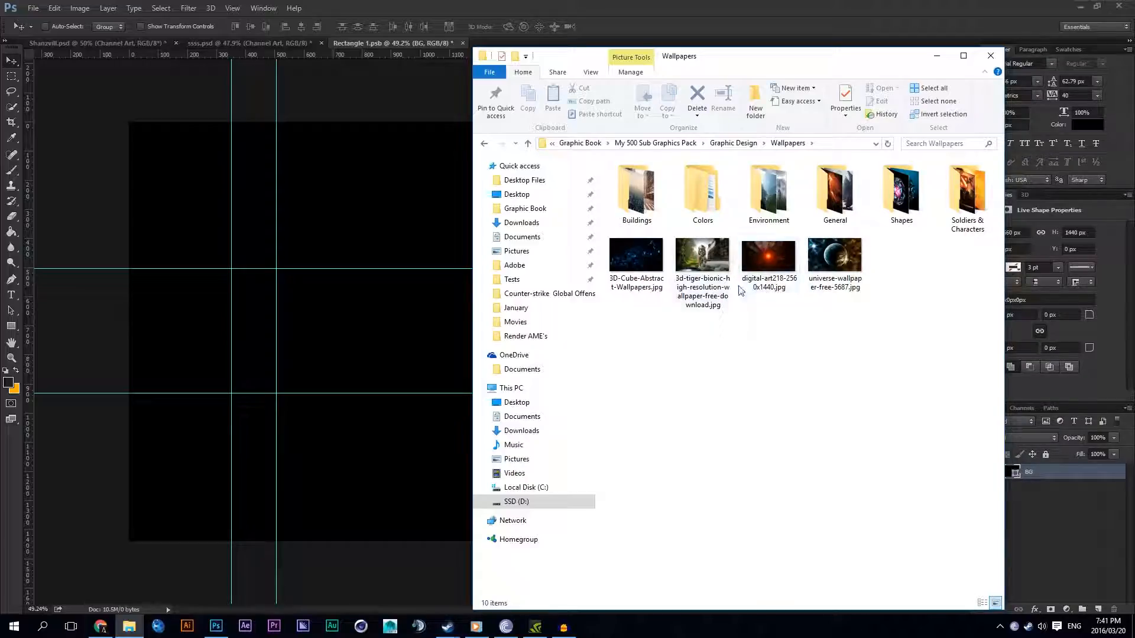
click(694, 263)
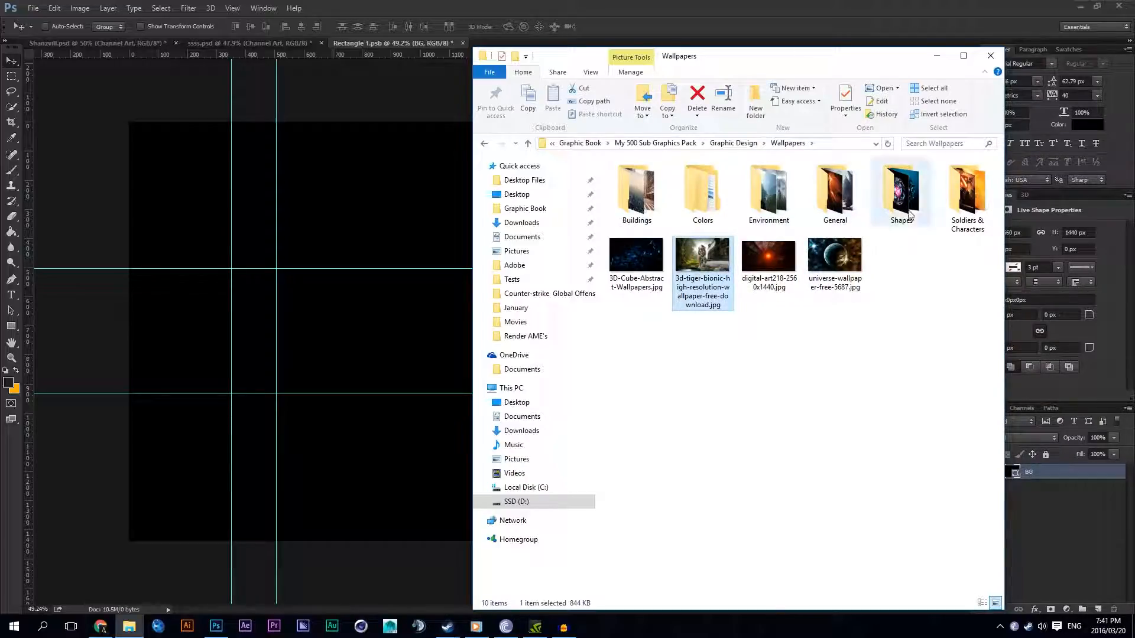
double_click(968, 195)
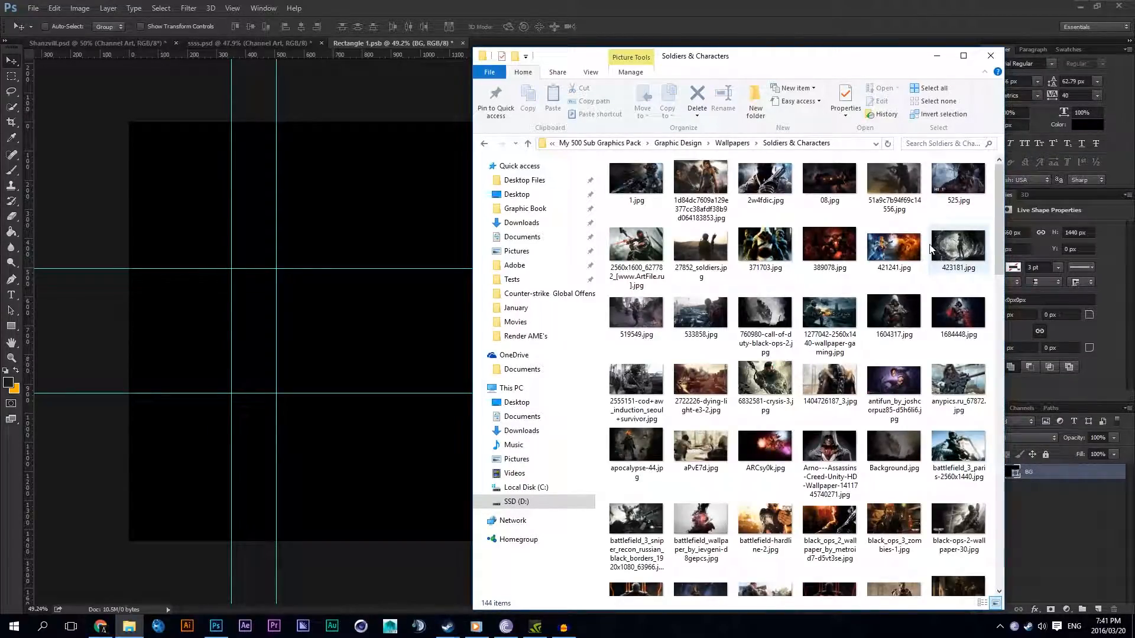
drag(998, 251, 1001, 539)
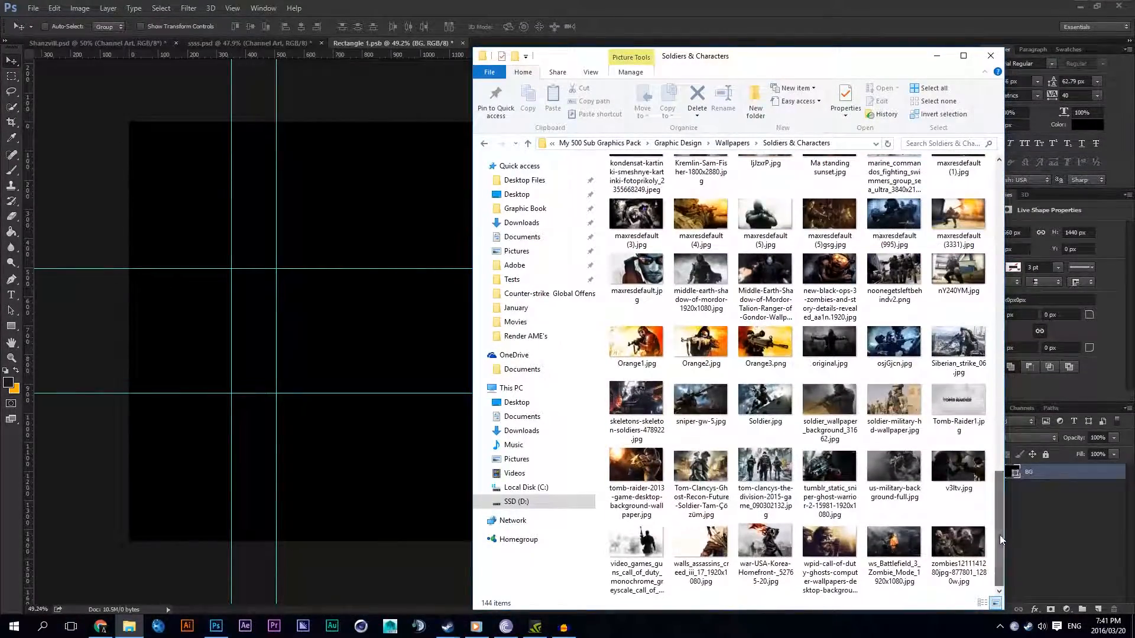
click(733, 145)
Step: Place 3d-tiger-bionic-high-resolution-wallpaper-free-download.jpg from the Wallpapers folder above the BG layer in Rectangle 1.psb
click(694, 279)
key(alt+Tab)
drag(858, 271, 884, 416)
key(Return)
key(ctrl+t)
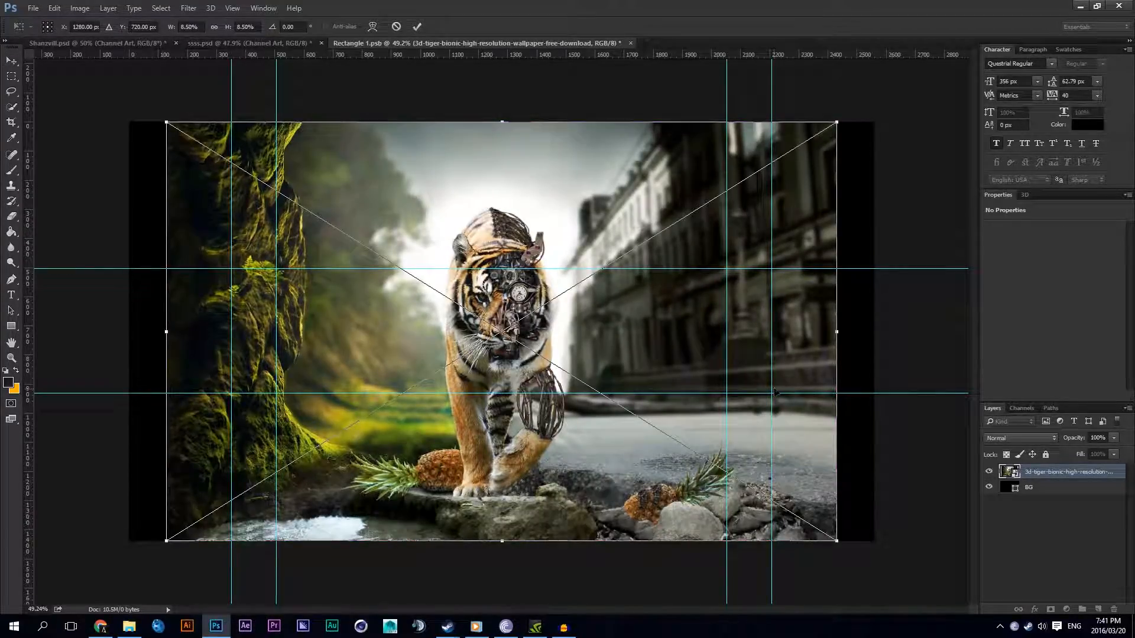
key(Return)
double_click(1011, 472)
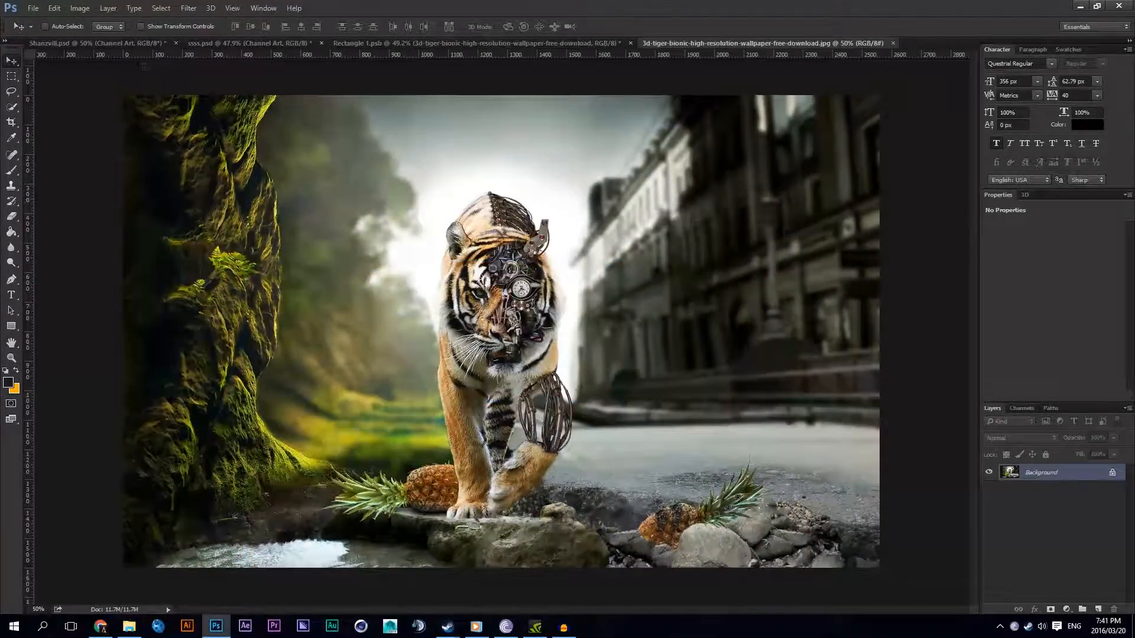
click(80, 8)
click(99, 105)
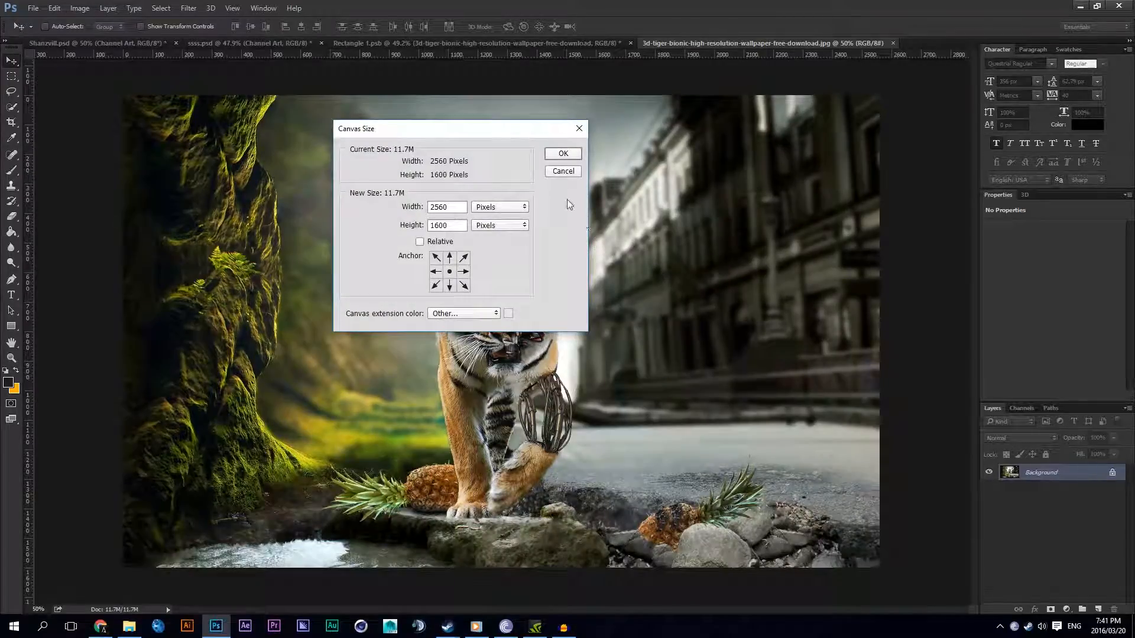
drag(434, 223, 463, 222)
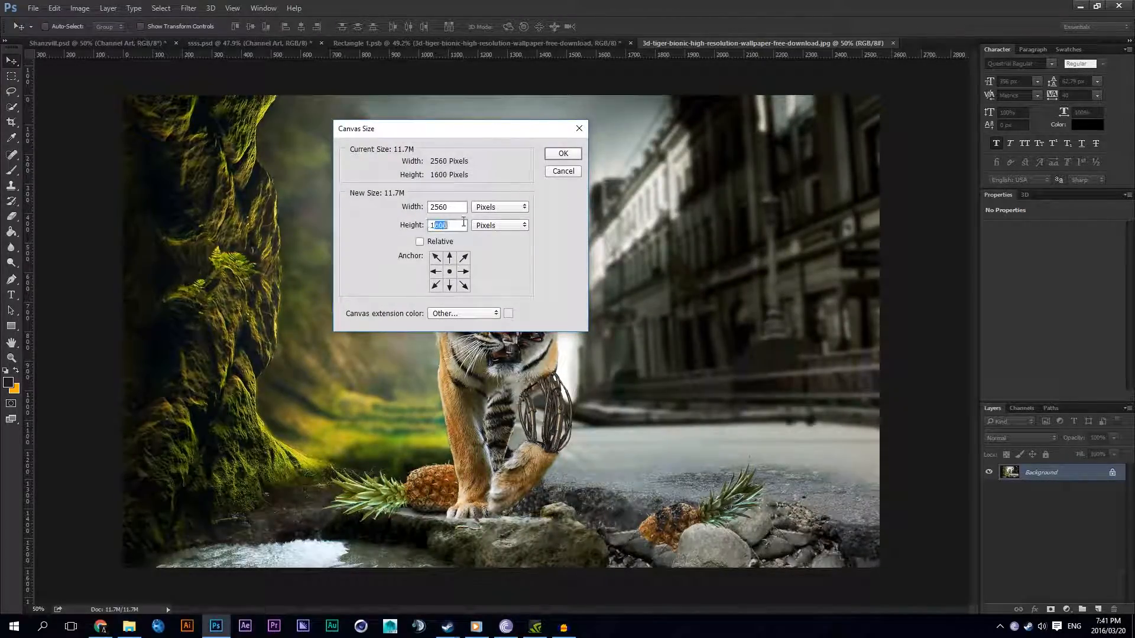
click(560, 171)
click(892, 43)
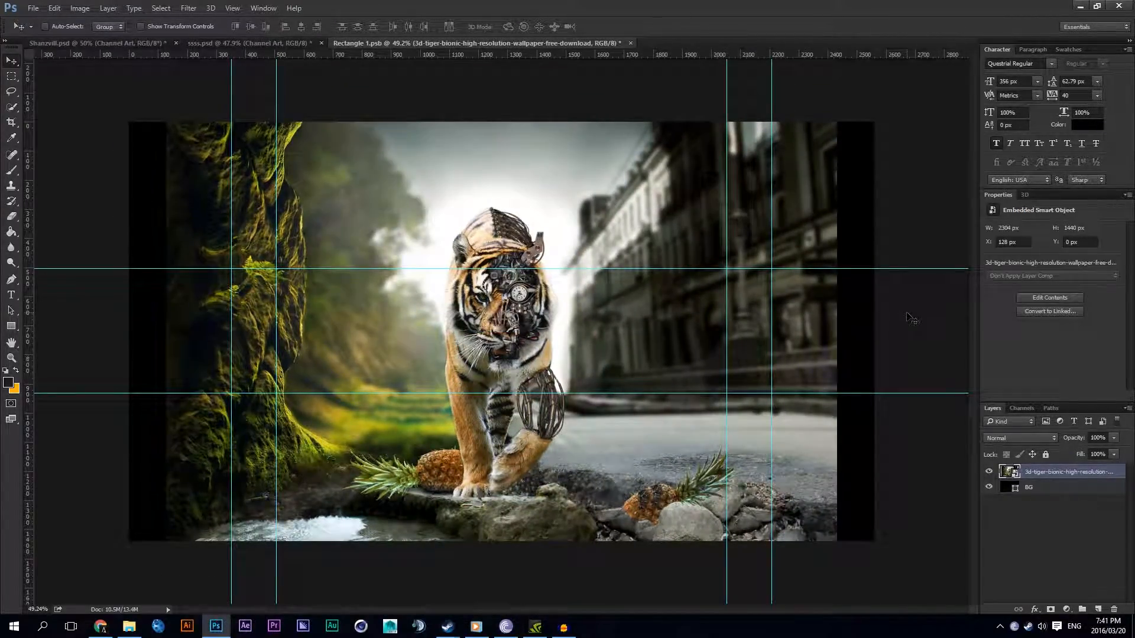
Step: Scale the tiger image about its centre to about 2575 x 1610 px so it covers the whole canvas
key(ctrl+t)
drag(838, 534, 879, 539)
key(Return)
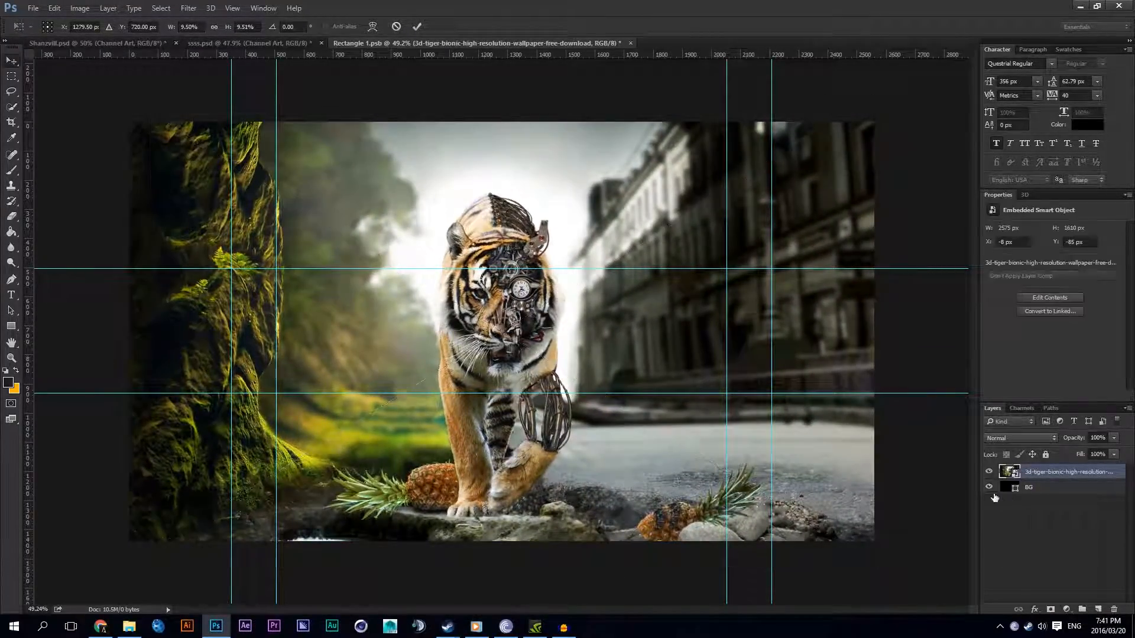
Step: Create a layer group named BG Images and move the tiger image layer into it
click(1082, 609)
double_click(1031, 471)
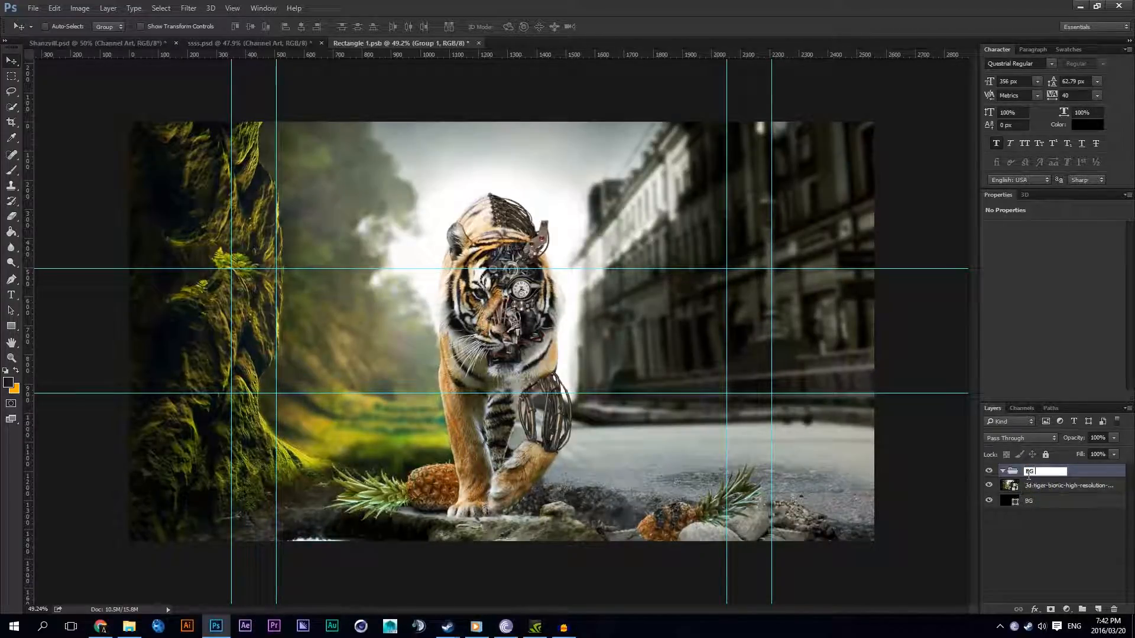
text(BG Images)
key(Return)
drag(1015, 487, 1034, 474)
click(1034, 473)
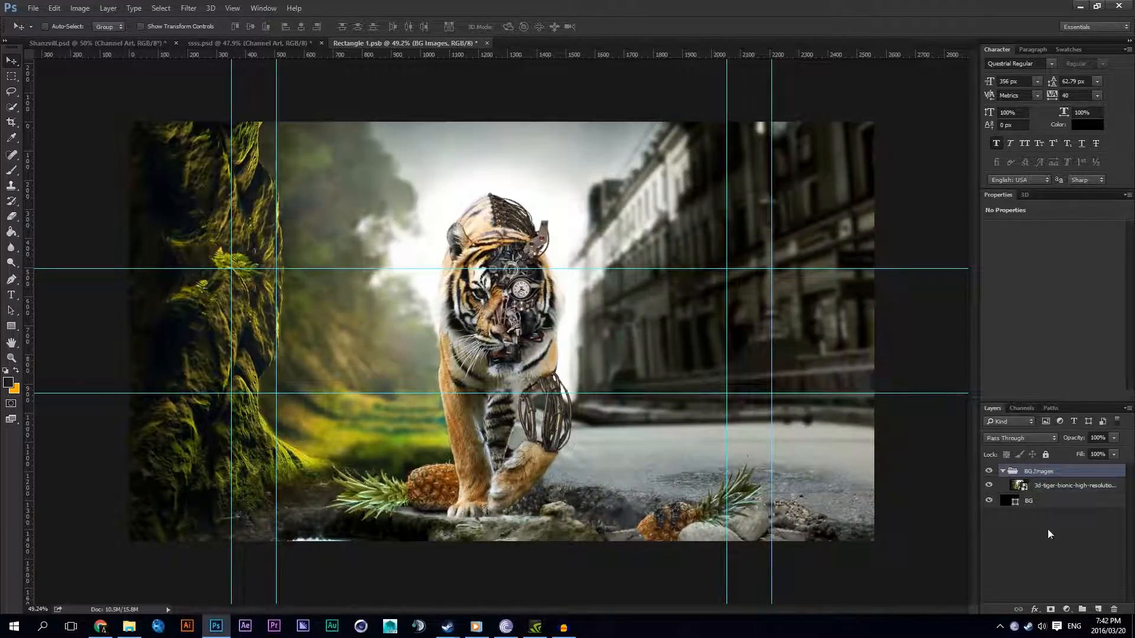
click(1080, 610)
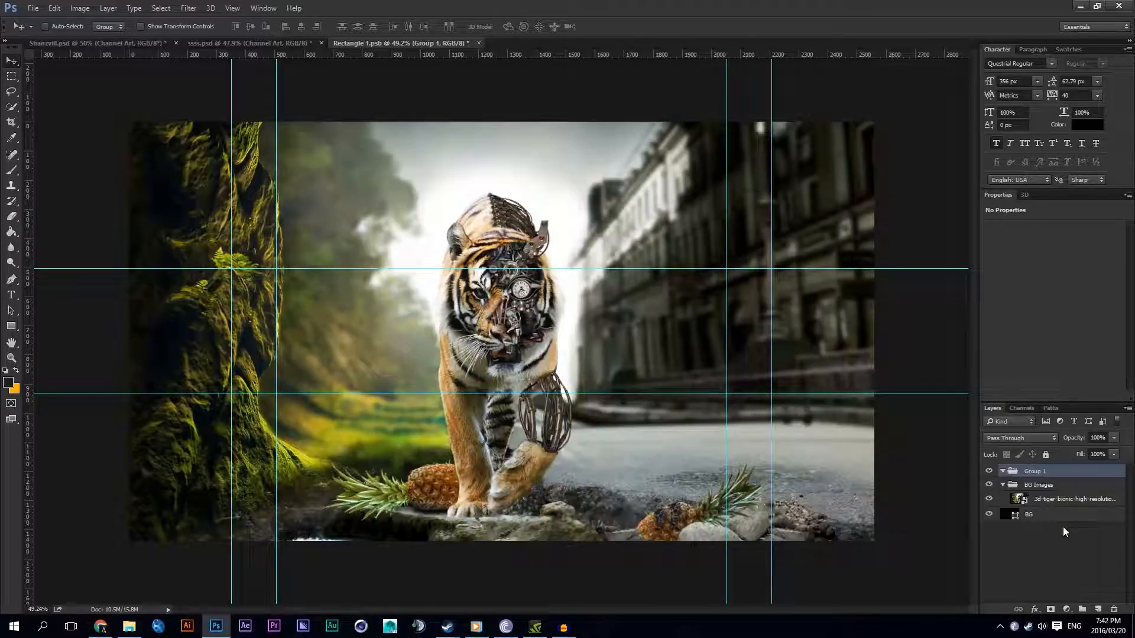
key(ctrl+z)
key(ctrl+g)
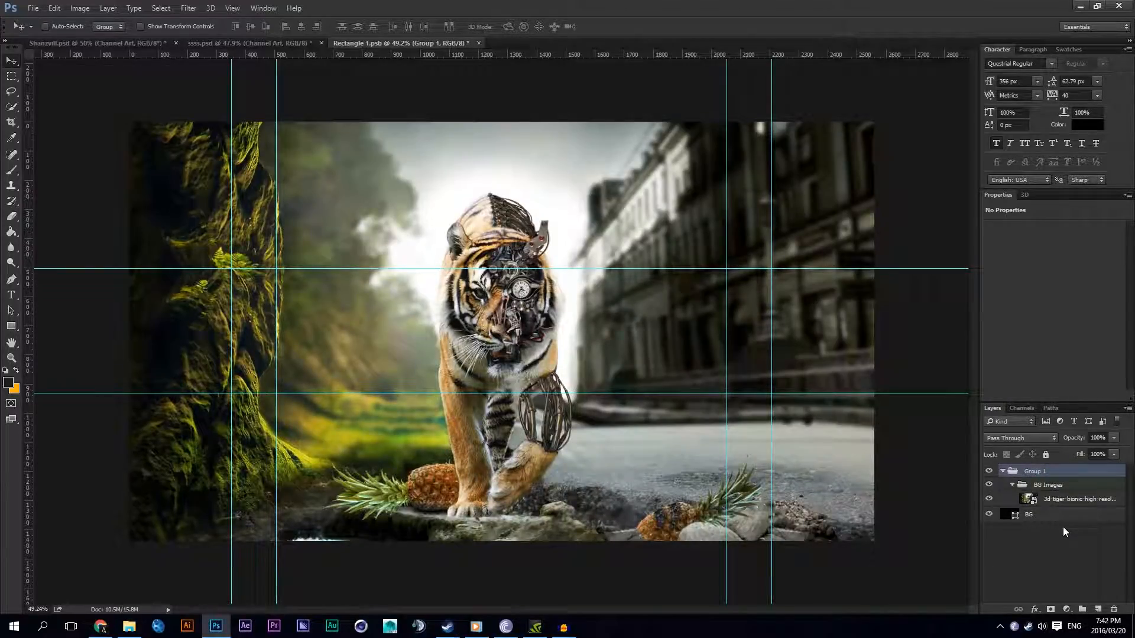
drag(1051, 487, 1047, 468)
click(1036, 501)
key(Delete)
Step: Set the opacity of the BG Images group to 20%
click(1042, 473)
click(1083, 438)
text(30)
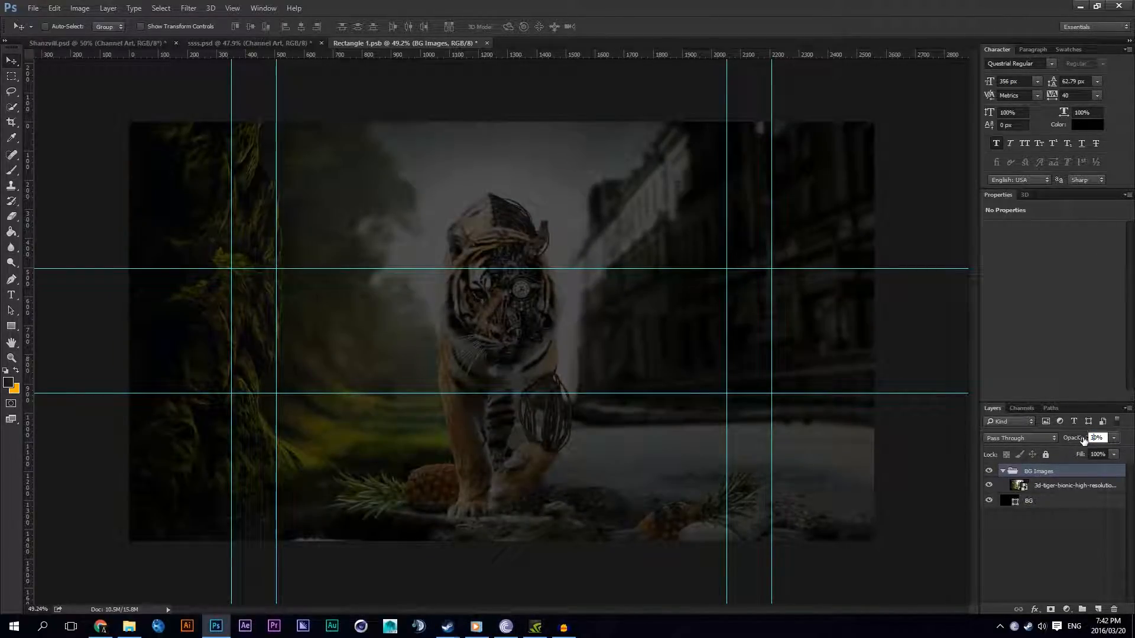
key(ctrl+z)
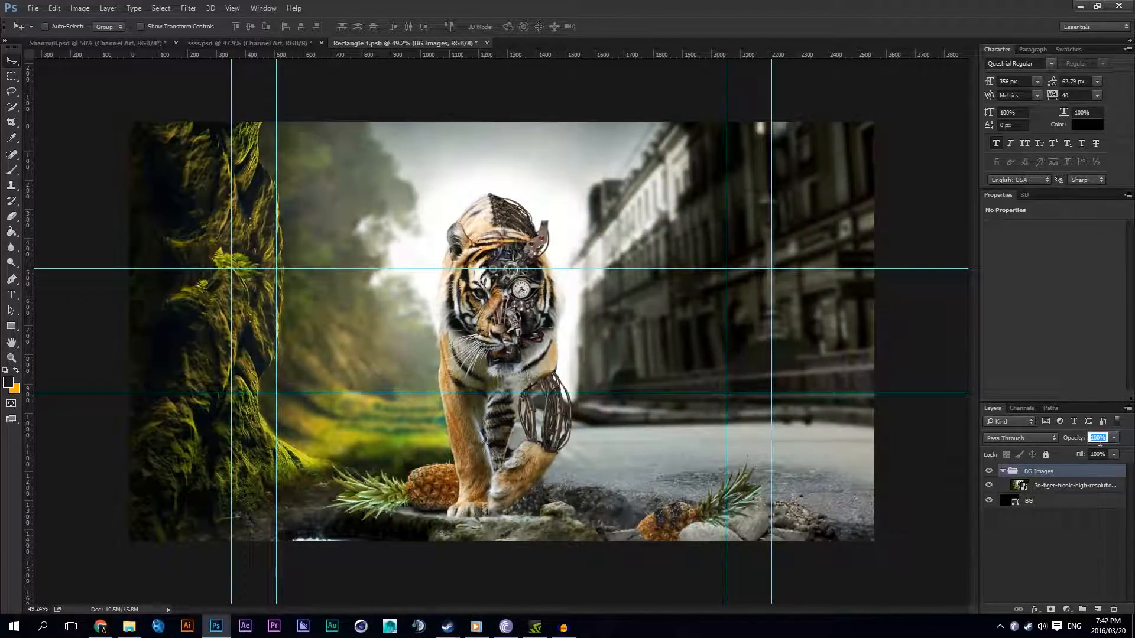
text(30)
key(Return)
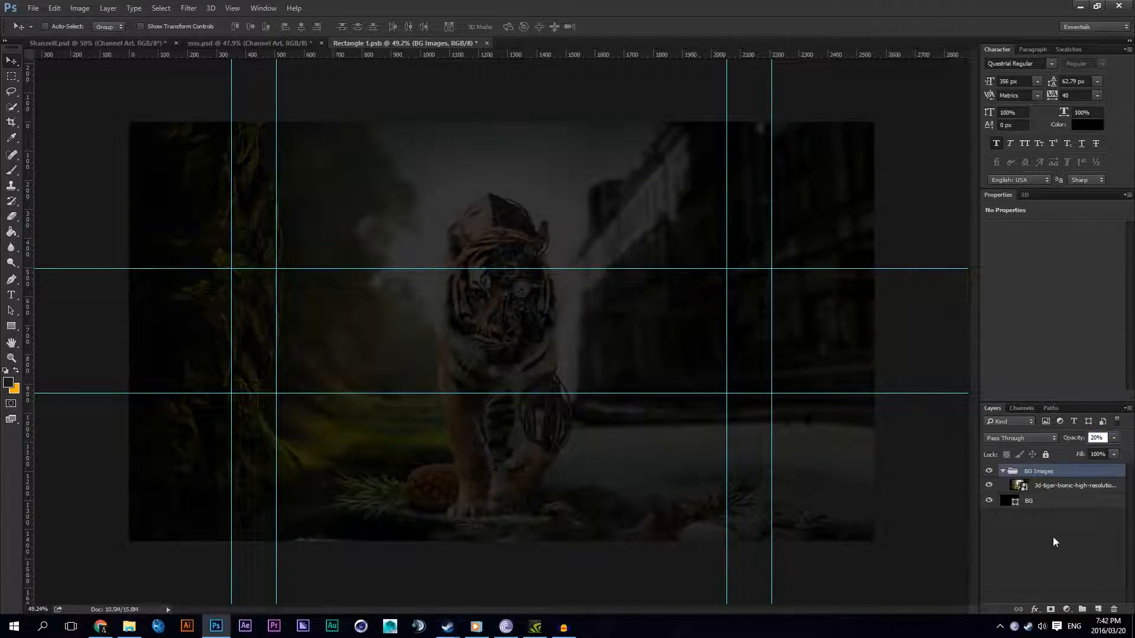
Step: Add a Gradient Map adjustment layer over the tiger image and change its orange colour stop to bright blue
click(1066, 609)
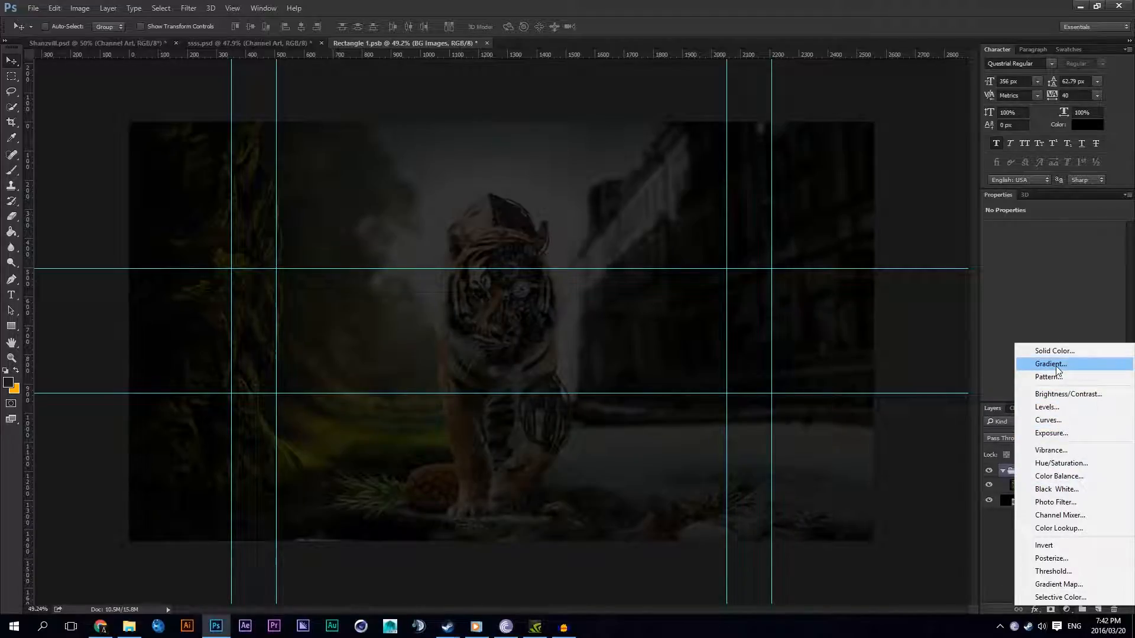
click(1058, 584)
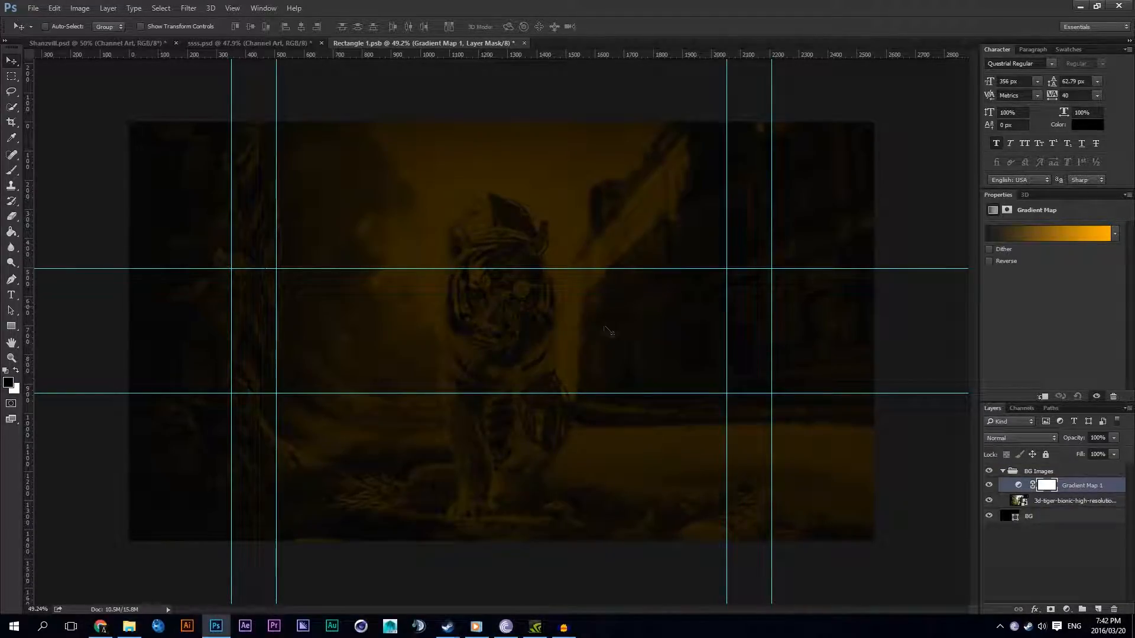
click(1049, 234)
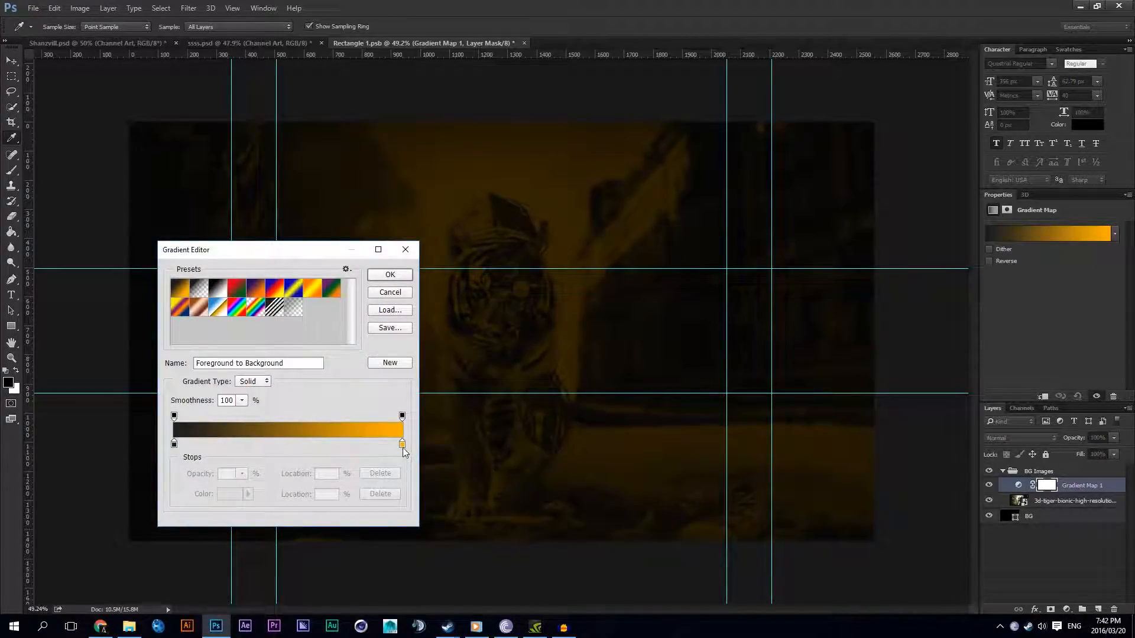
double_click(402, 443)
mouse_move(789, 362)
mouse_down()
mouse_move(791, 388)
mouse_move(787, 379)
mouse_up()
click(867, 301)
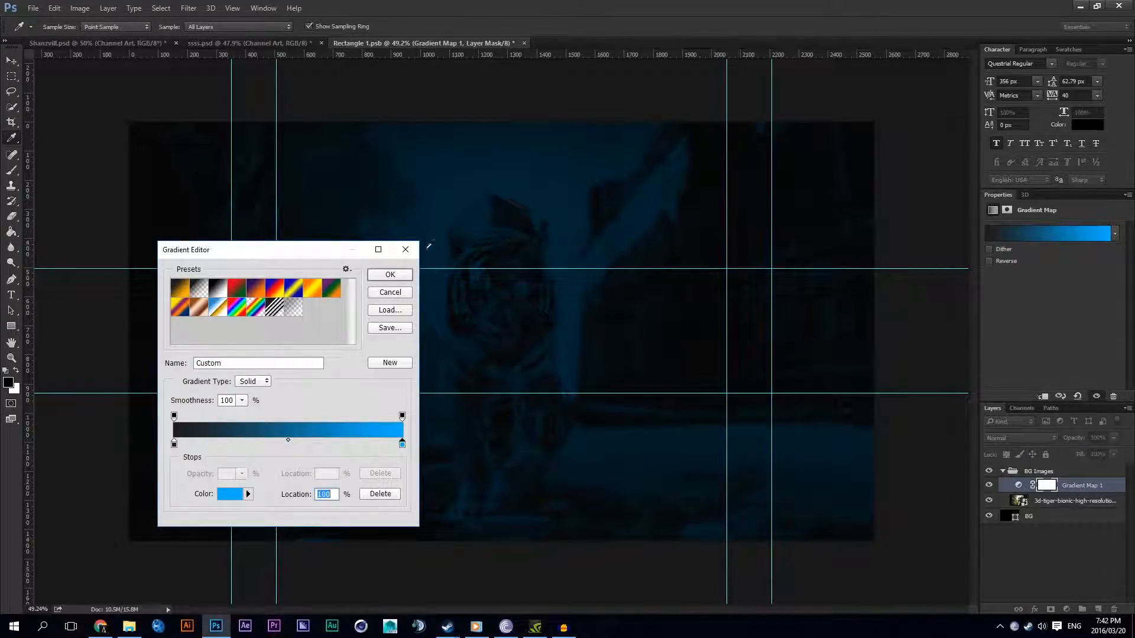
click(407, 274)
Step: Move the gradient map layer out of BG Images to the top of the layer stack and collapse the group
click(1047, 472)
drag(1048, 484, 1009, 486)
click(1003, 486)
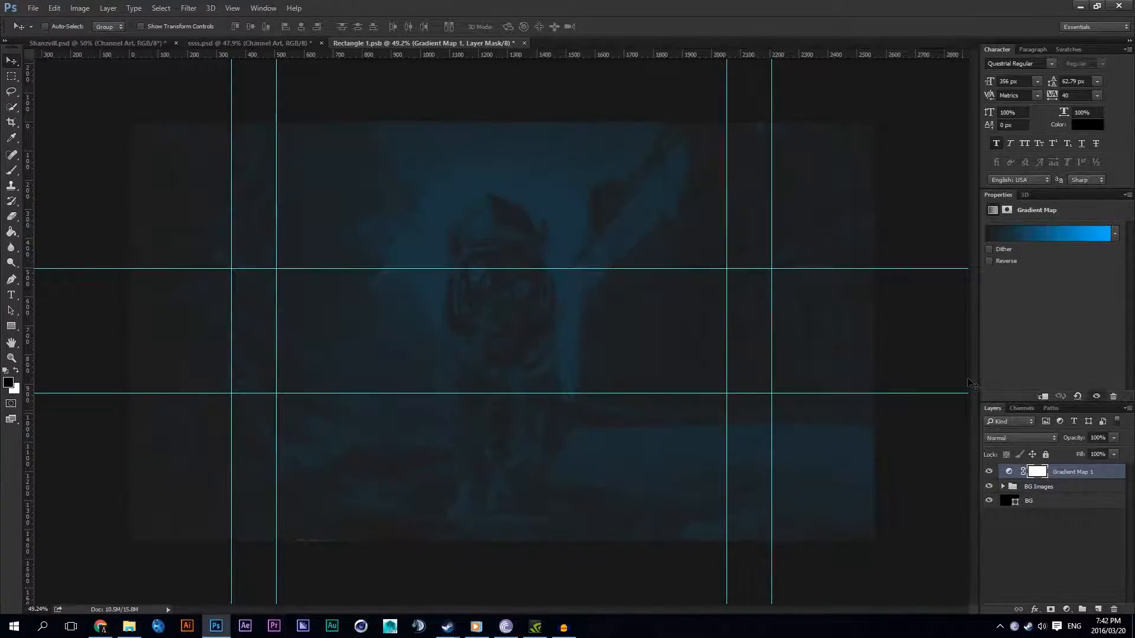
Step: Set the dark colour stop of the gradient map to pure black, 000000
click(1048, 233)
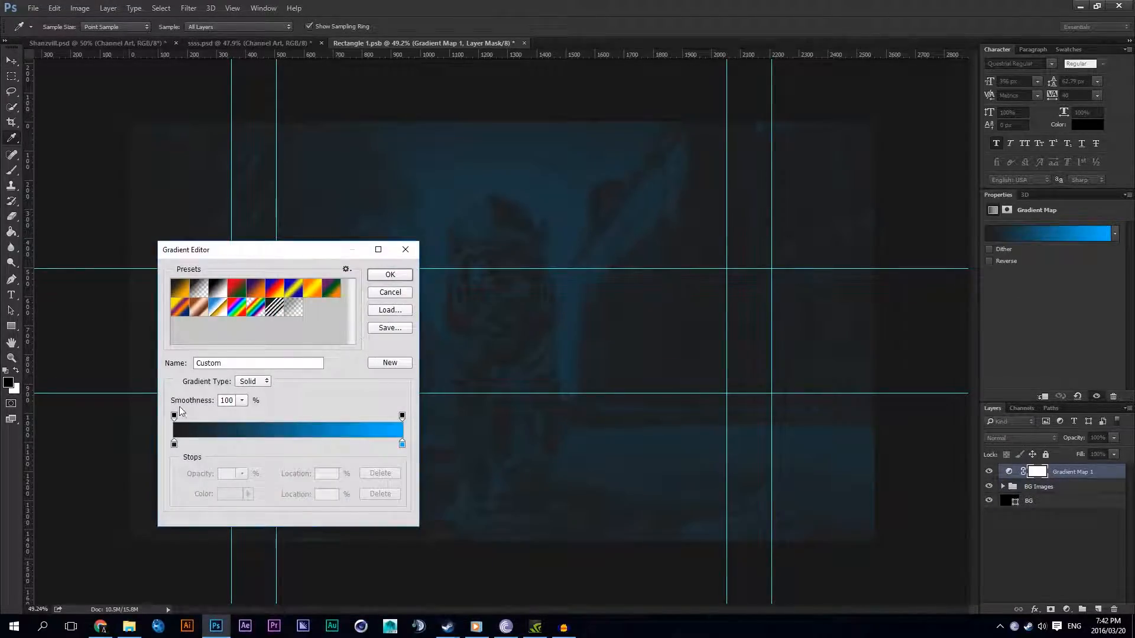
double_click(174, 445)
drag(696, 440, 617, 466)
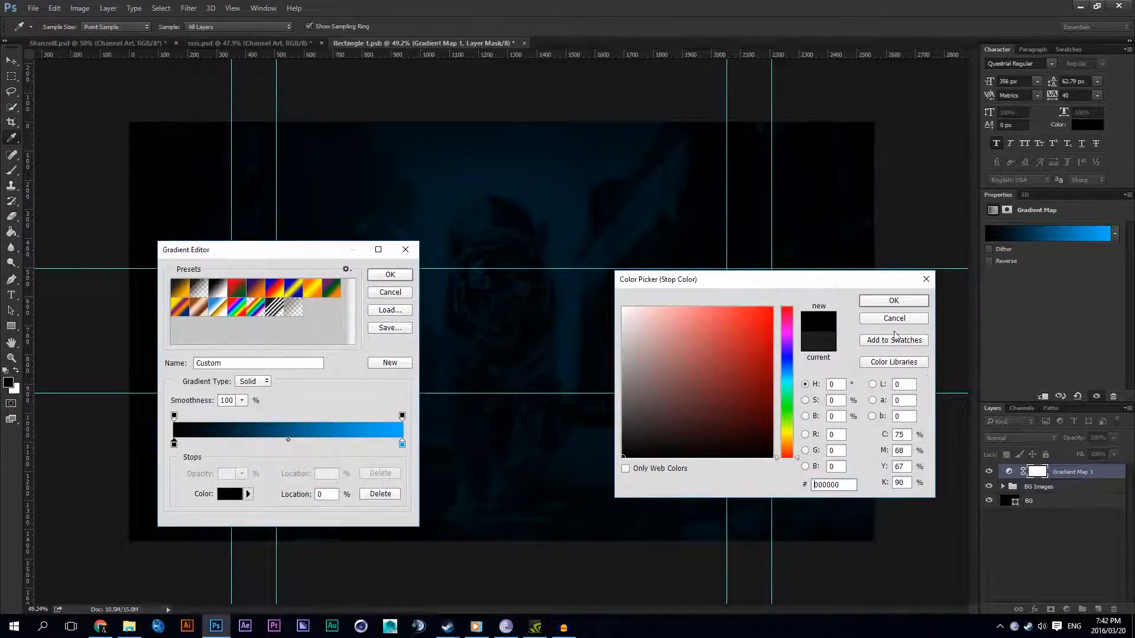
click(888, 305)
click(390, 274)
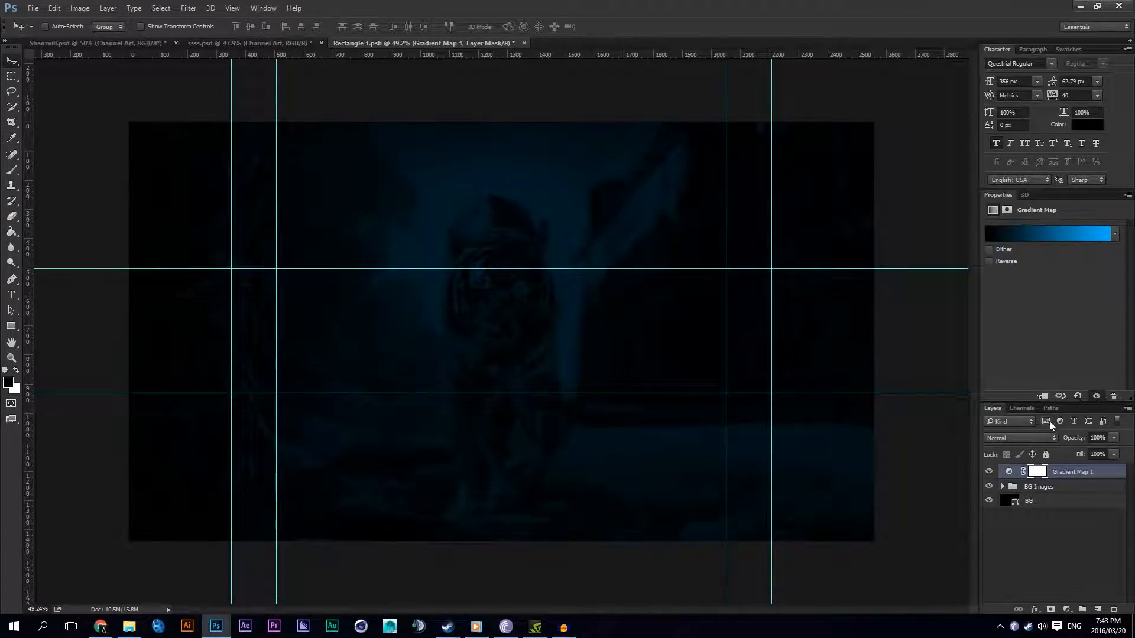
Step: Rename the gradient adjustment layer to Gradient Map and add a Gradient fill layer above it
double_click(1072, 472)
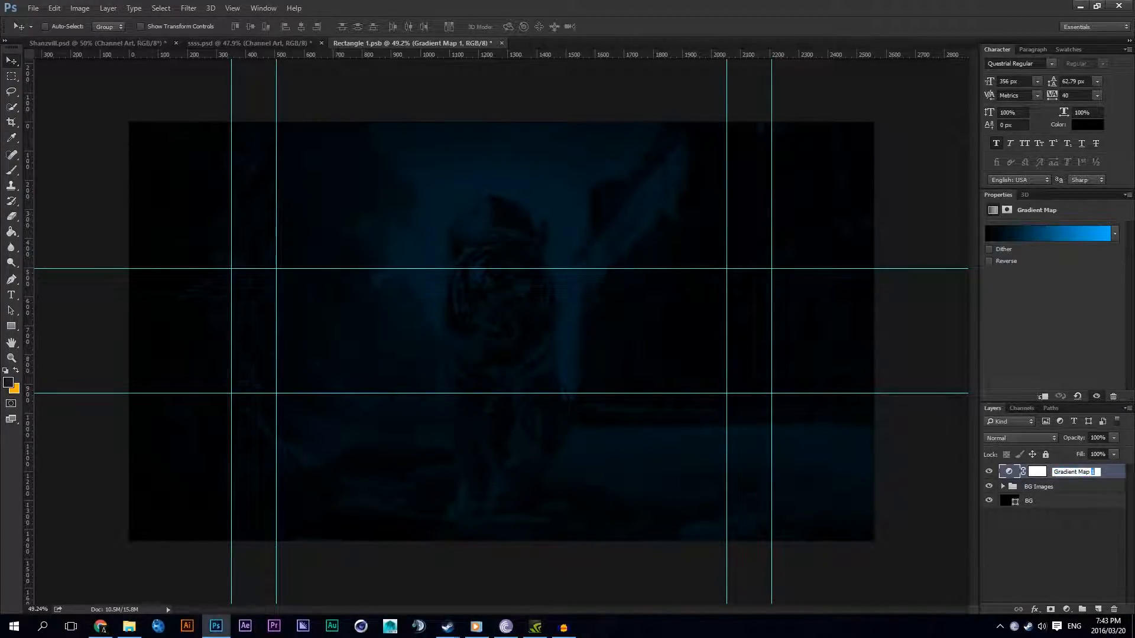
click(1087, 549)
click(1066, 609)
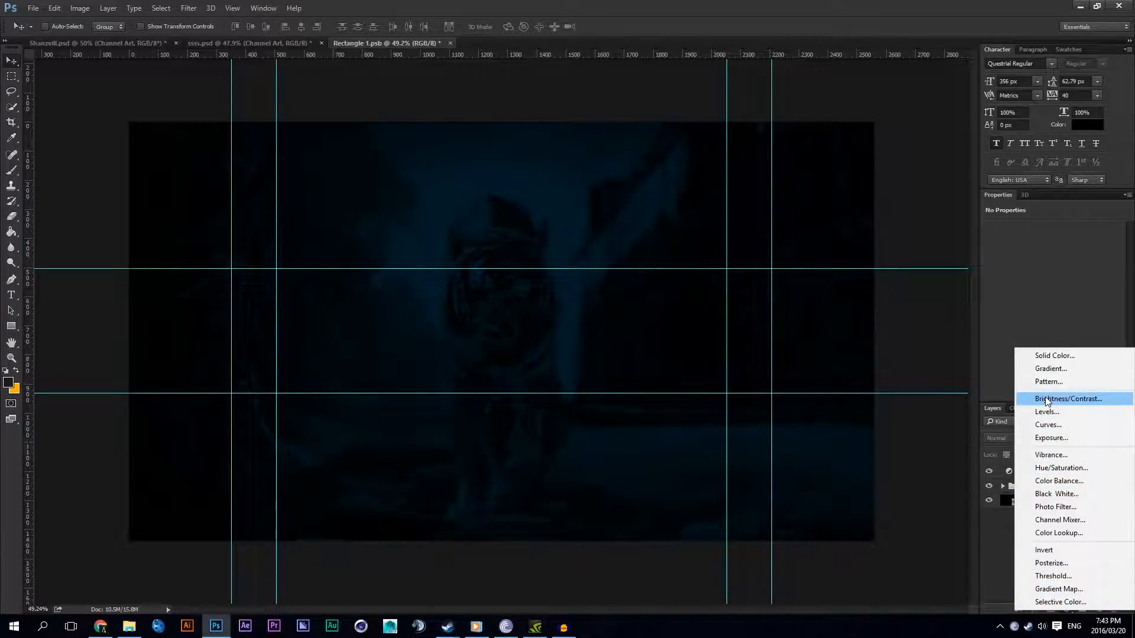
click(1049, 369)
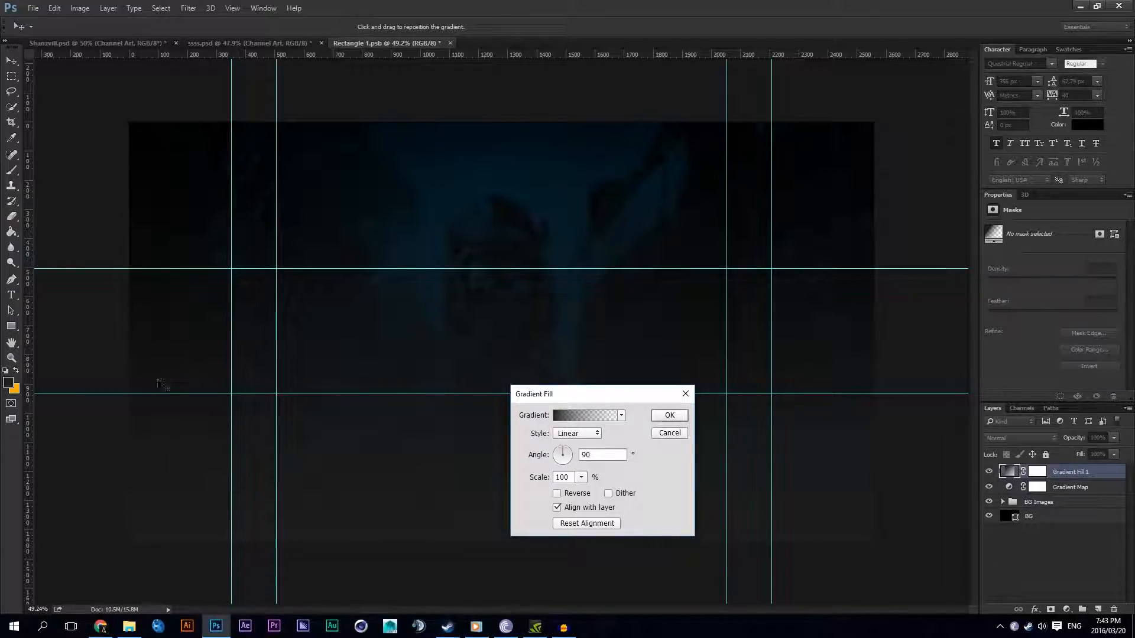
Step: Set the opaque colour stop of the gradient fill to pure black and apply the fill
click(562, 415)
double_click(173, 443)
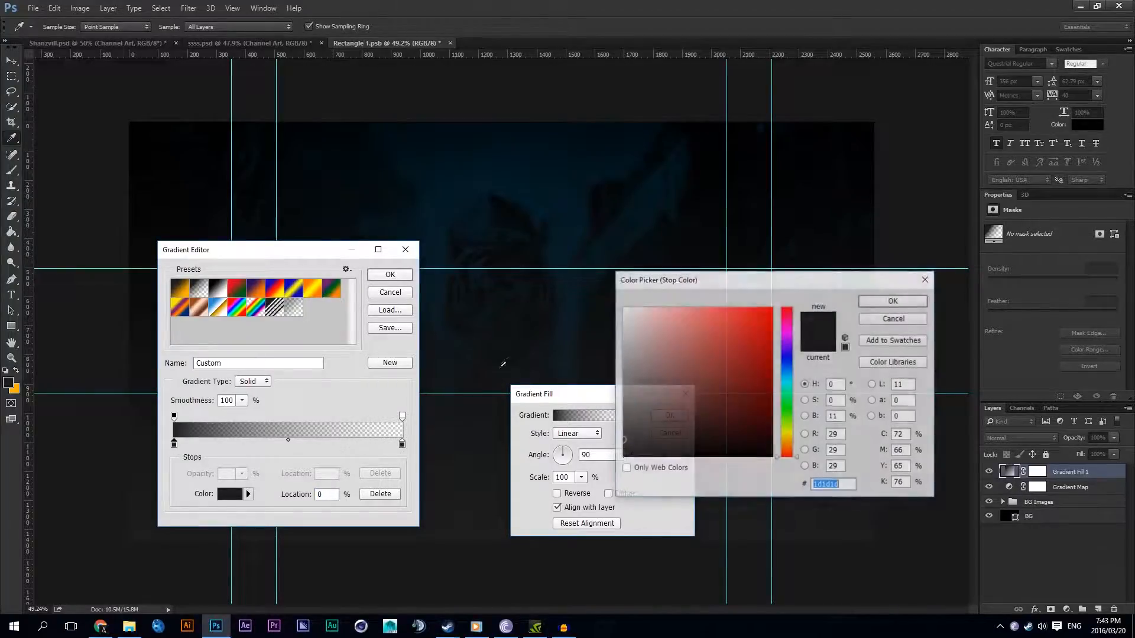
drag(648, 440, 588, 506)
click(888, 304)
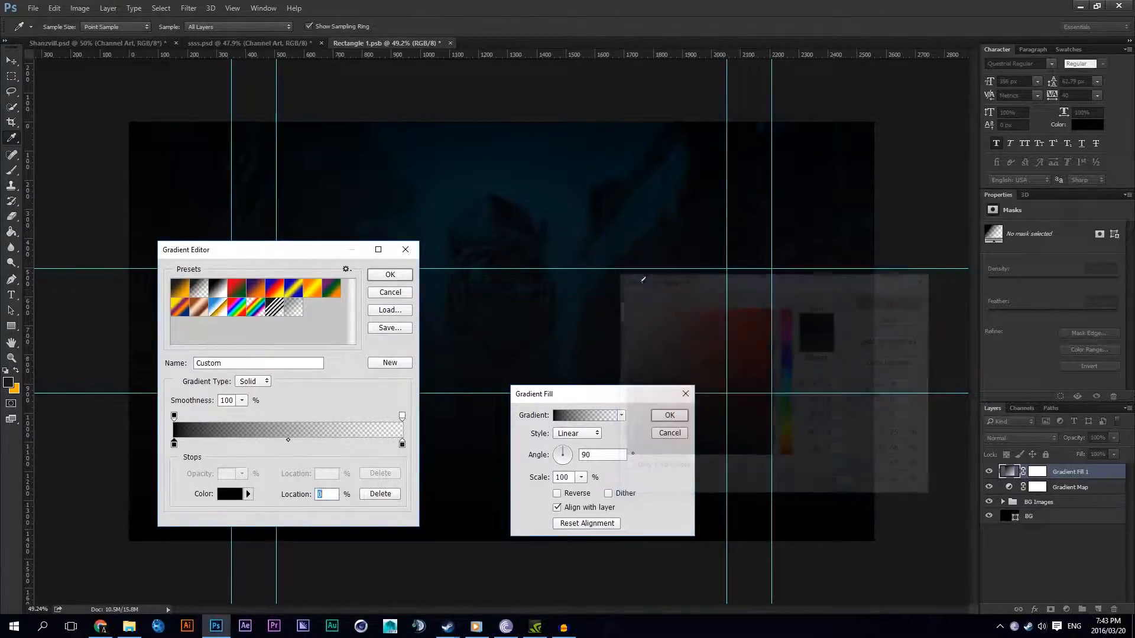
click(371, 276)
key(Return)
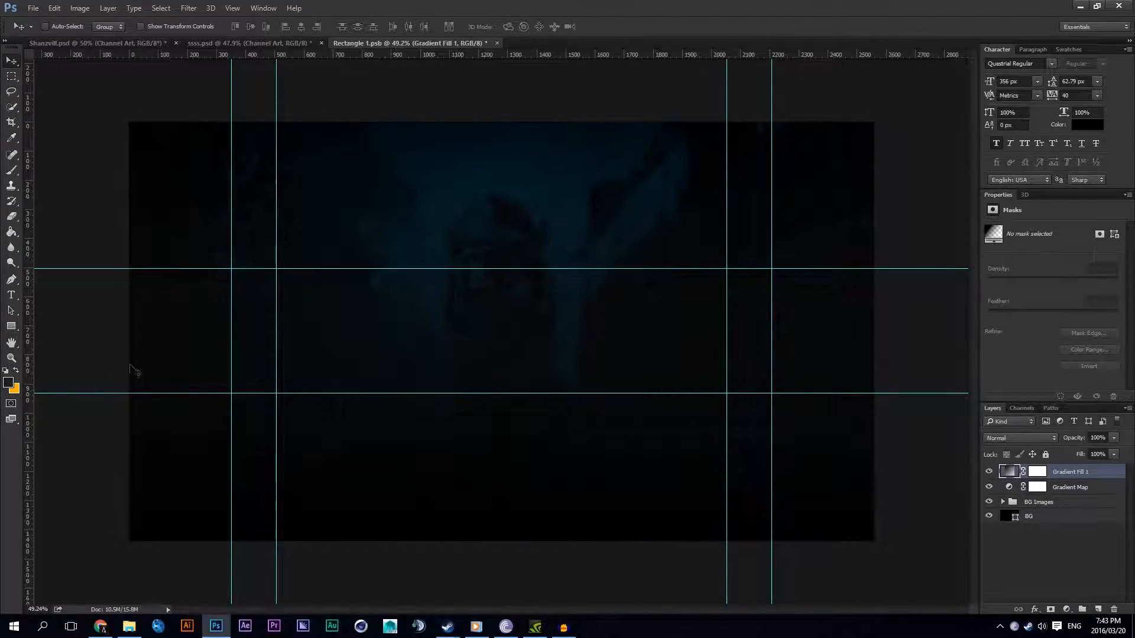
Step: Set the foreground colour to pure black
click(9, 385)
drag(627, 455, 585, 496)
click(892, 300)
Step: Edit the gradient fill layer to use a 0° angle and the Reflected style with Reverse enabled
double_click(1009, 473)
click(585, 416)
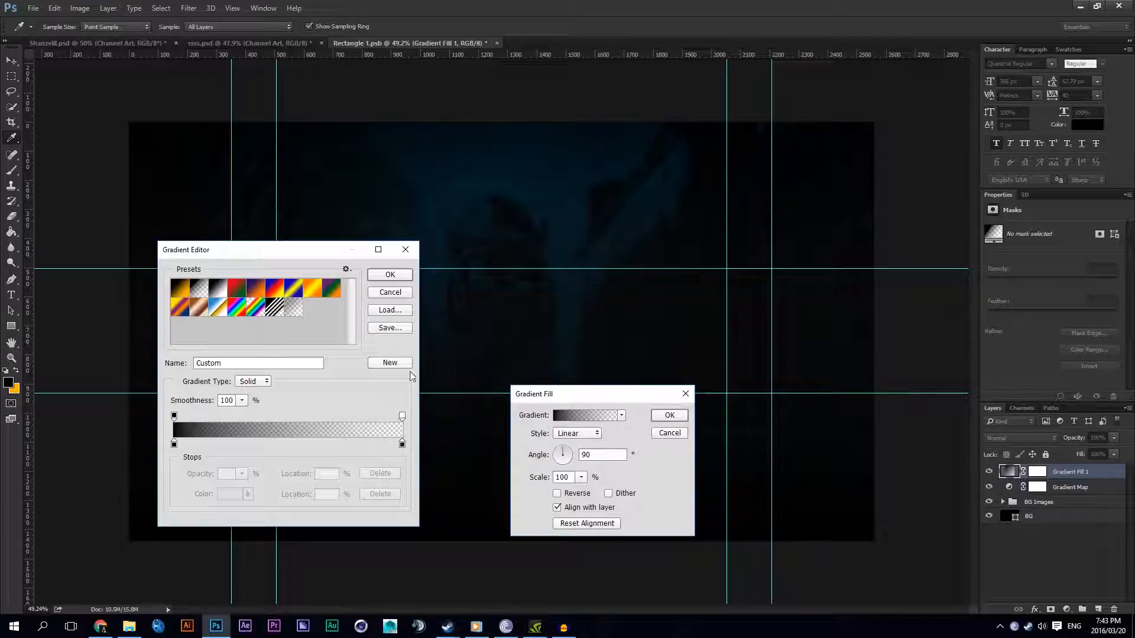
click(405, 250)
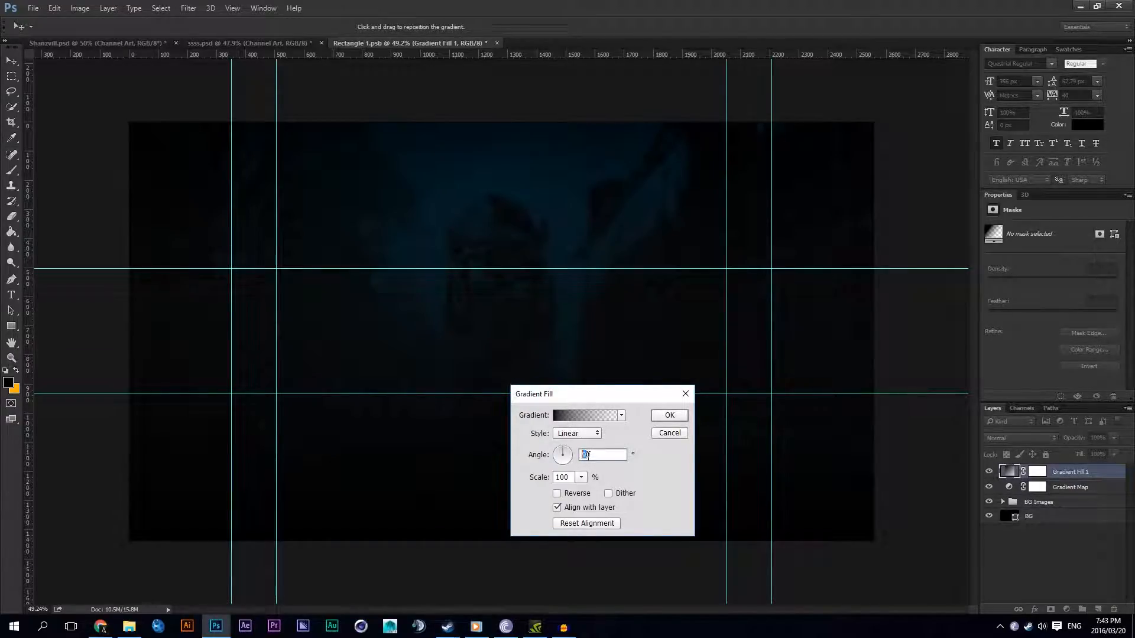
text(0)
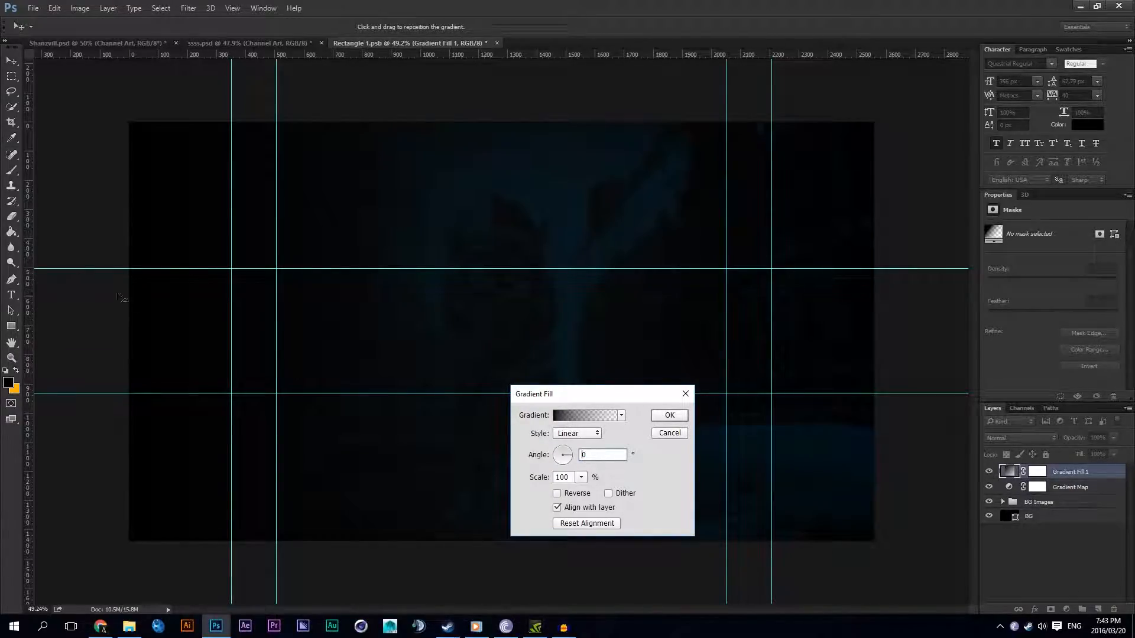
click(572, 435)
click(570, 467)
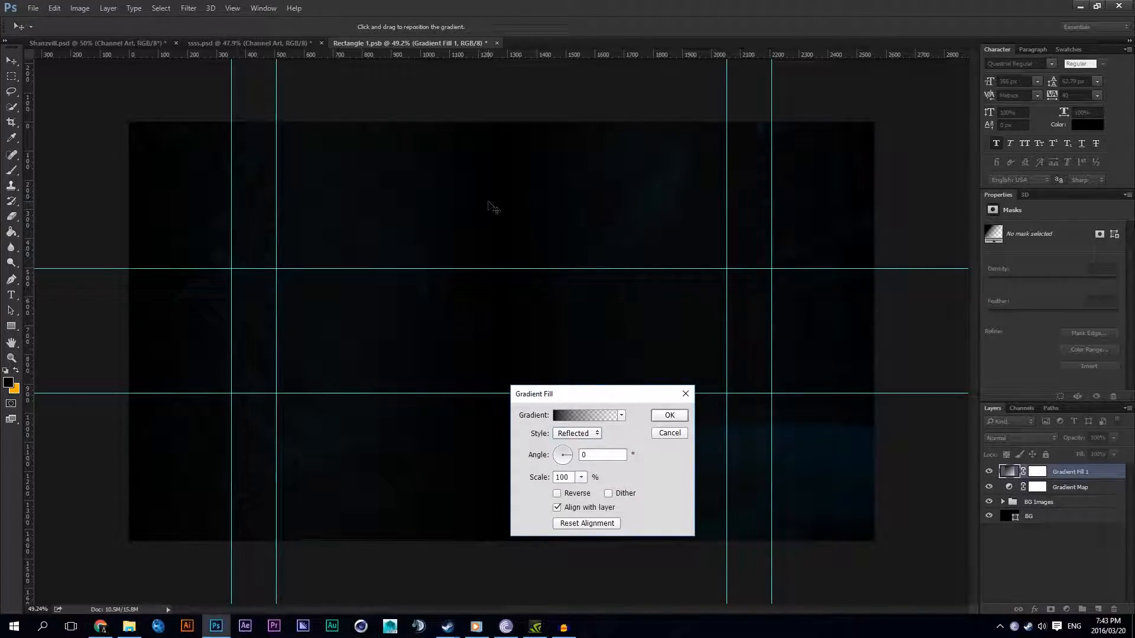
click(577, 495)
Step: Change the first colour stop of the reflected gradient to white, ffffff, to preview its spread
click(585, 414)
double_click(173, 444)
click(622, 308)
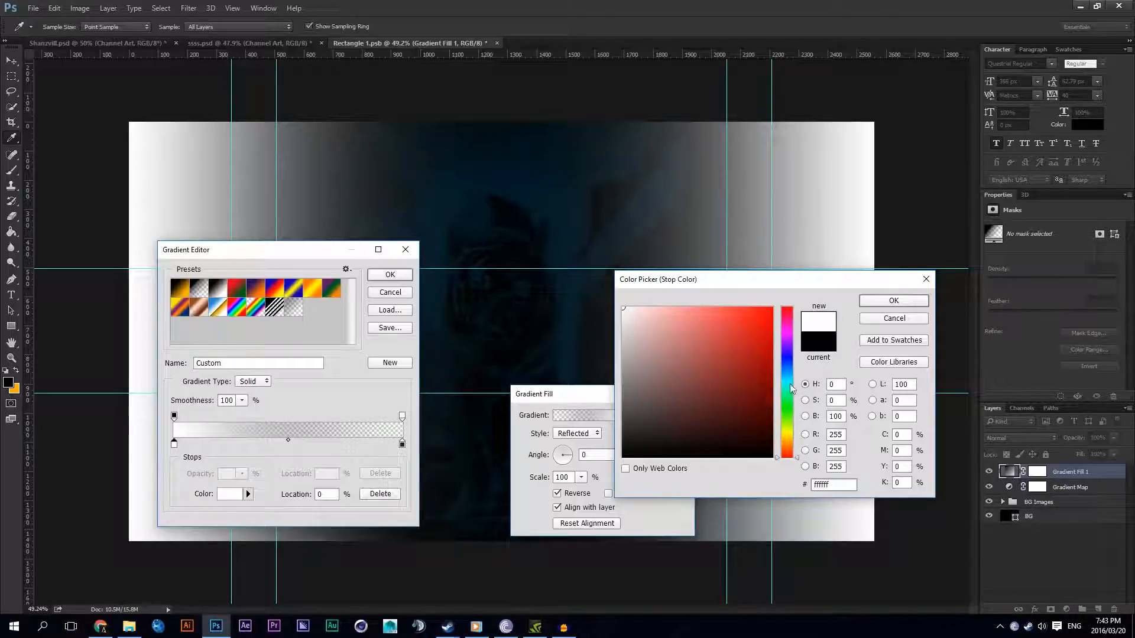
click(623, 456)
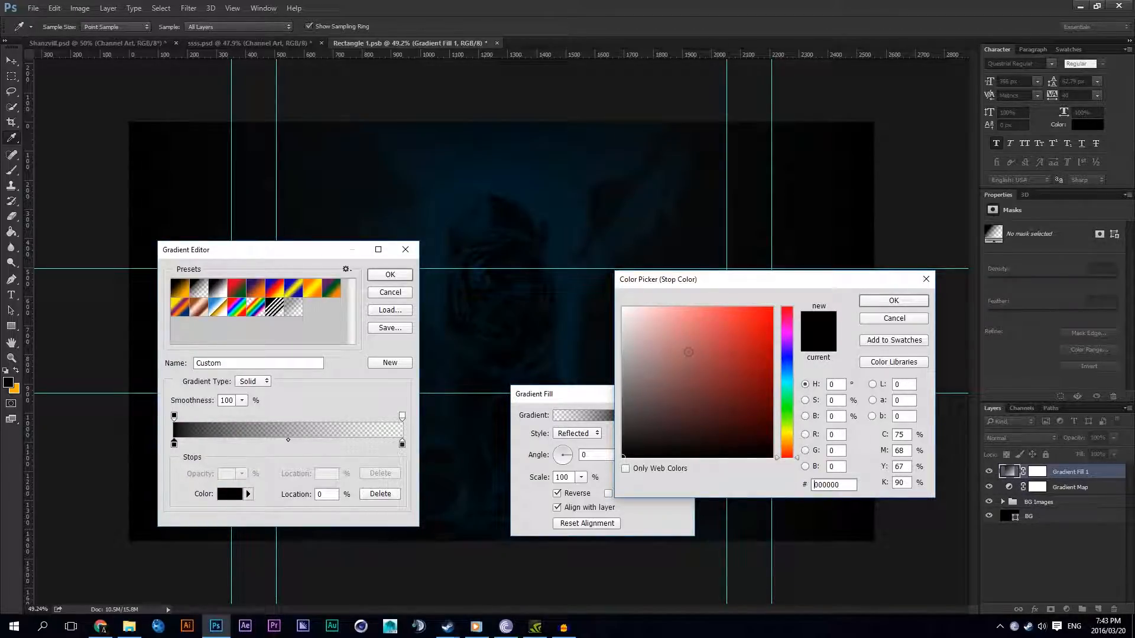
click(623, 308)
click(893, 300)
Step: Move the gradient's transparent opacity stop to the 40% location while keeping the canvas sides in view
drag(402, 424, 243, 419)
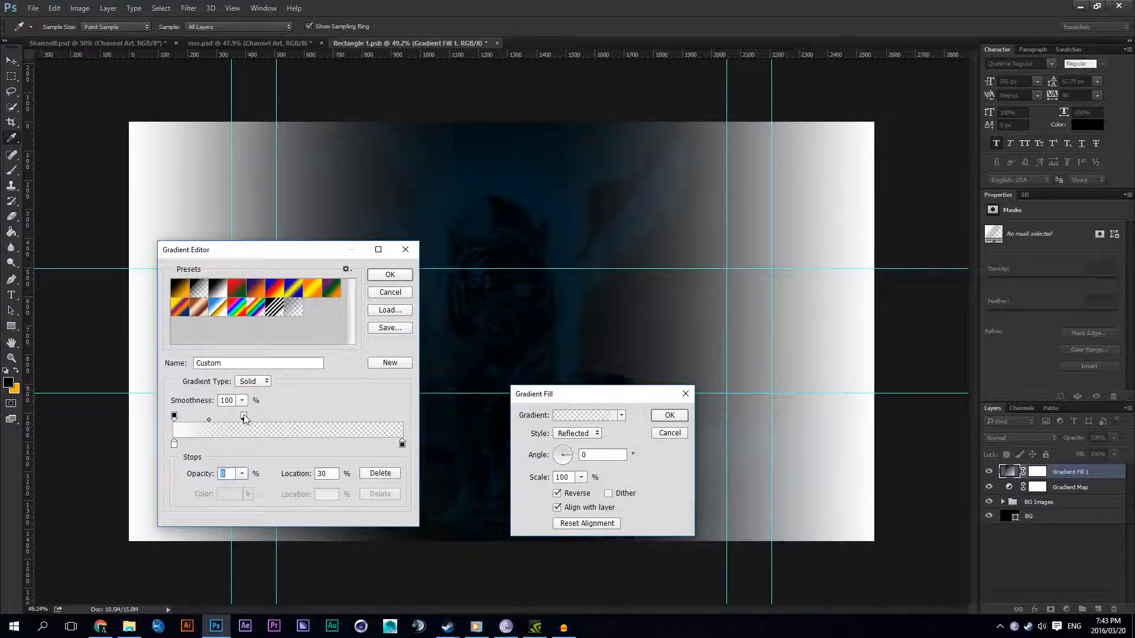
drag(264, 251, 539, 251)
drag(518, 416, 541, 419)
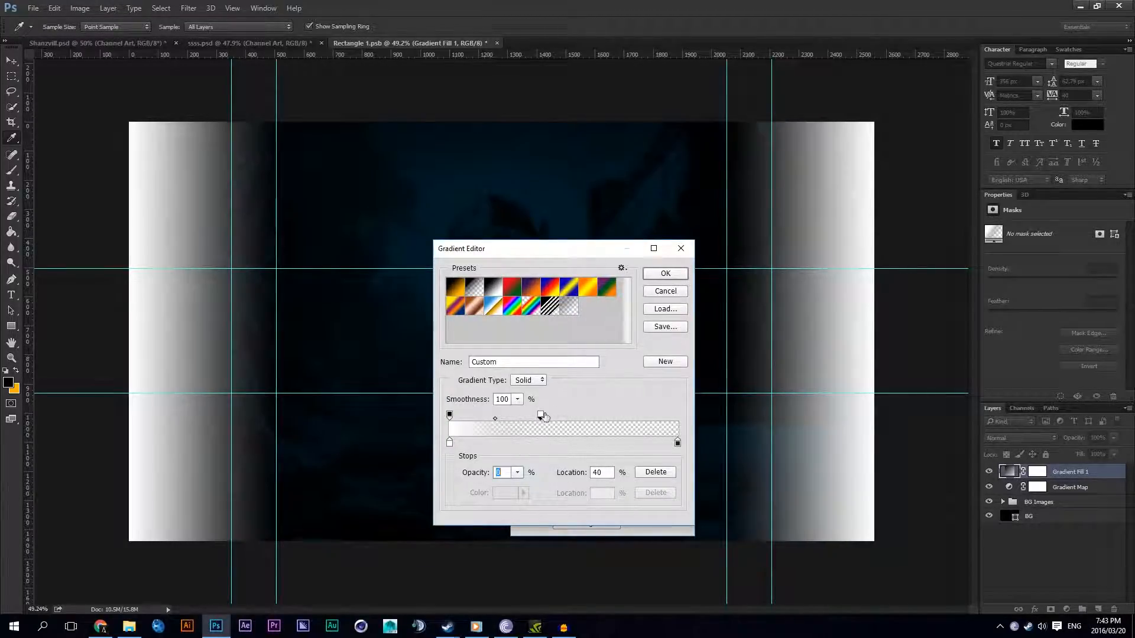
Step: Set the gradient's first colour stop to black and apply the edited gradient fill
double_click(449, 442)
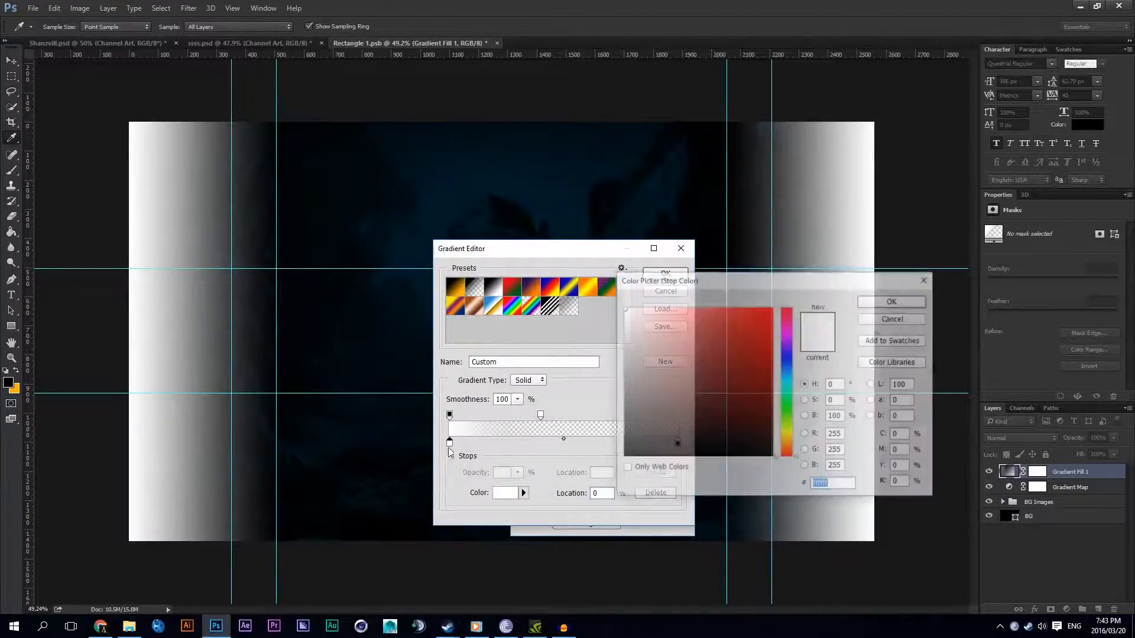
click(623, 457)
click(892, 303)
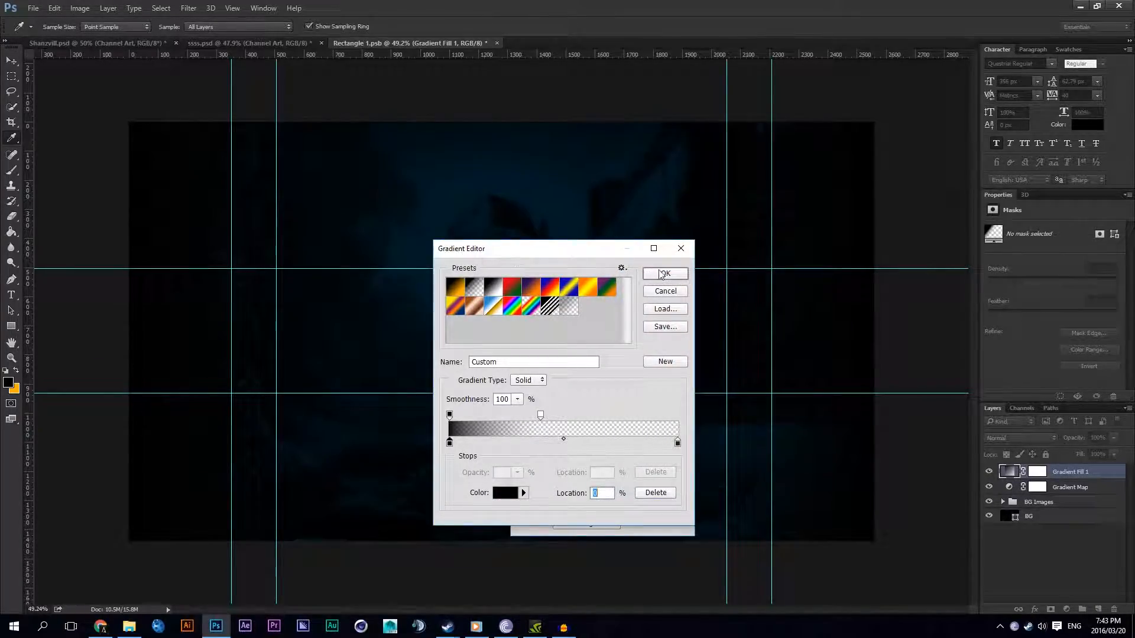
click(665, 273)
click(665, 409)
Step: Place the sailing ship painting wallpaper from the General wallpapers folder above the tiger image inside the BG Images group
click(1070, 501)
click(1002, 502)
click(1064, 516)
click(128, 627)
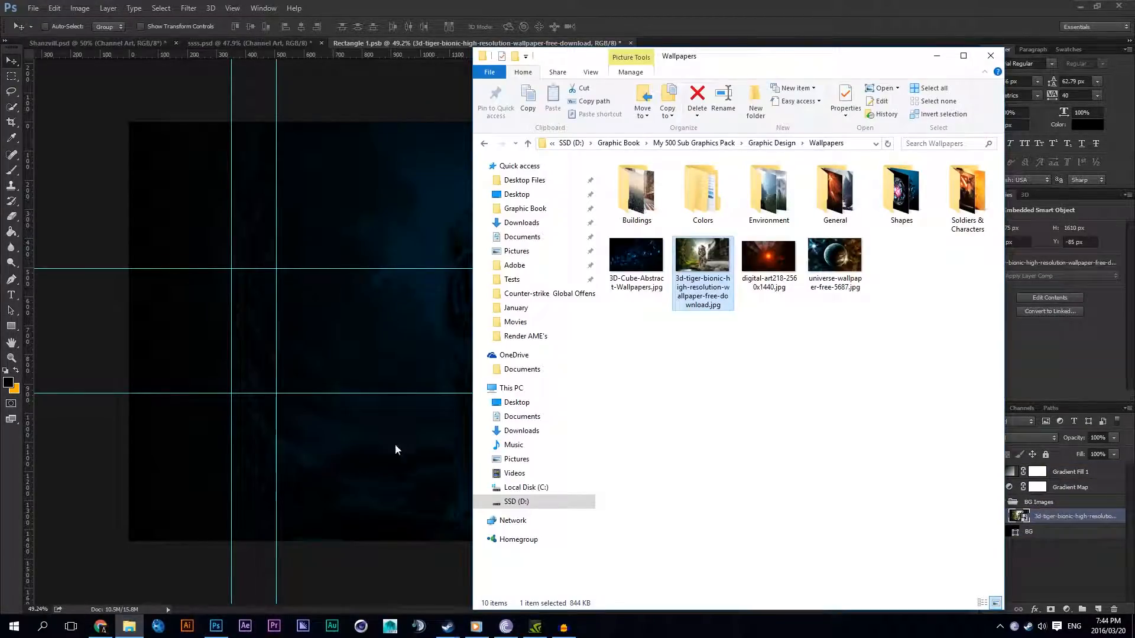
double_click(849, 180)
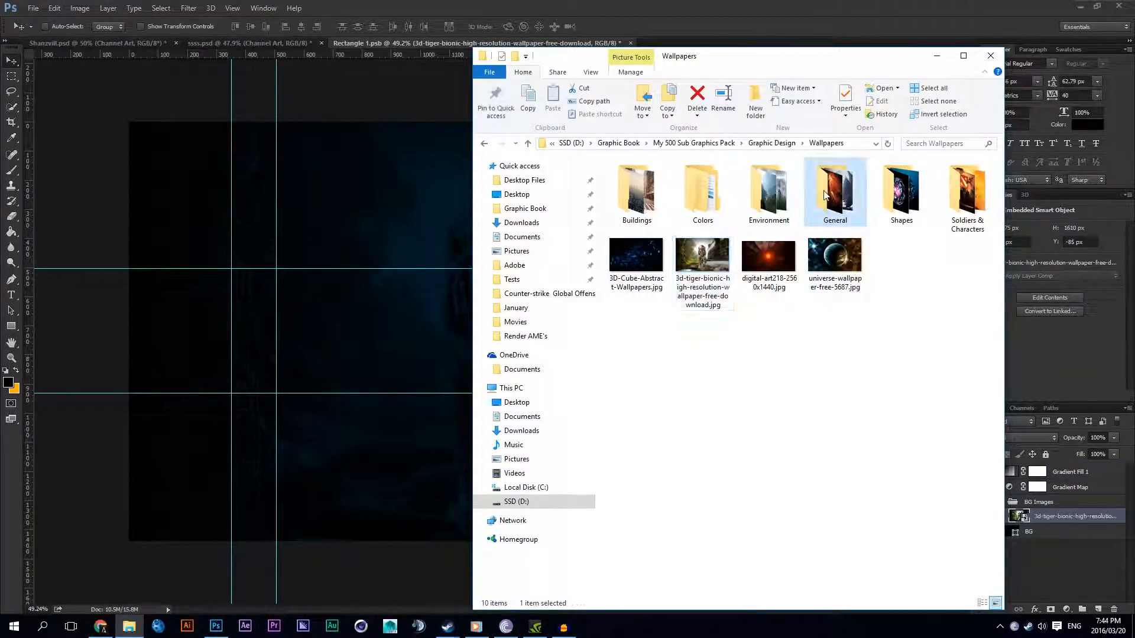
click(875, 179)
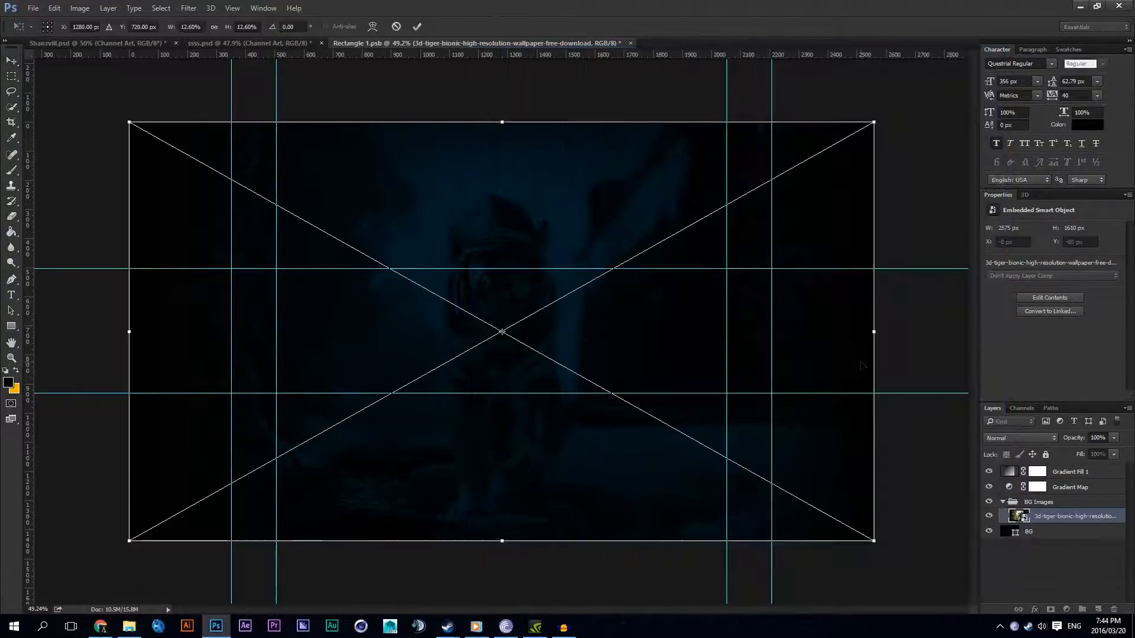
key(Return)
right_click(692, 322)
click(718, 327)
Step: Set the BG Images group's opacity to 100% and compare the picture with and without Gradient Fill 1
click(1064, 502)
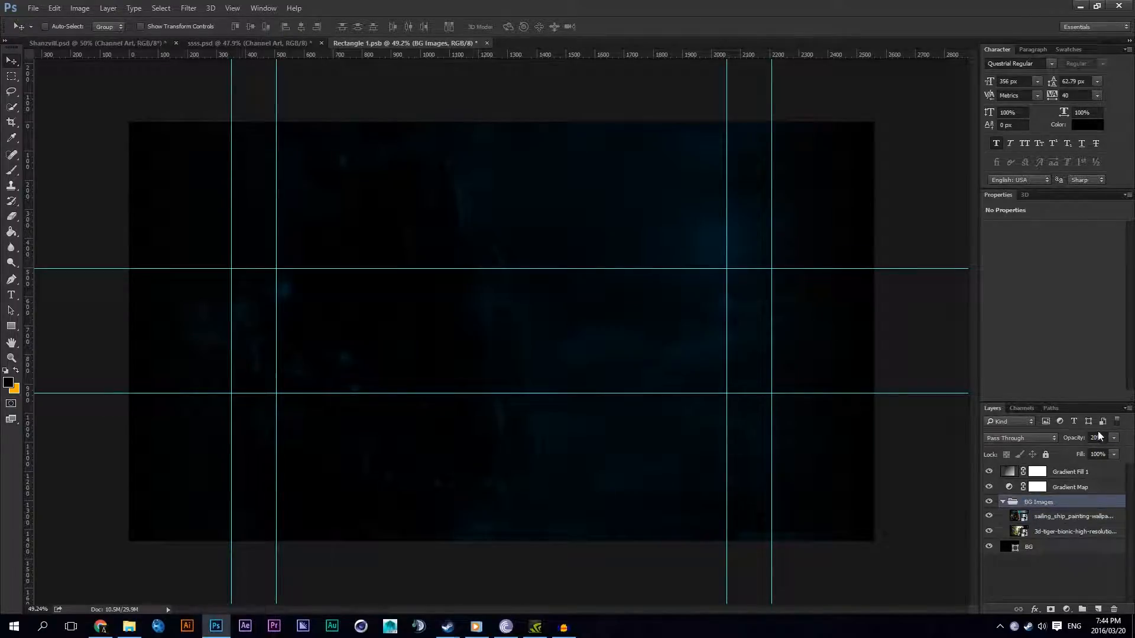
drag(1079, 439, 1121, 451)
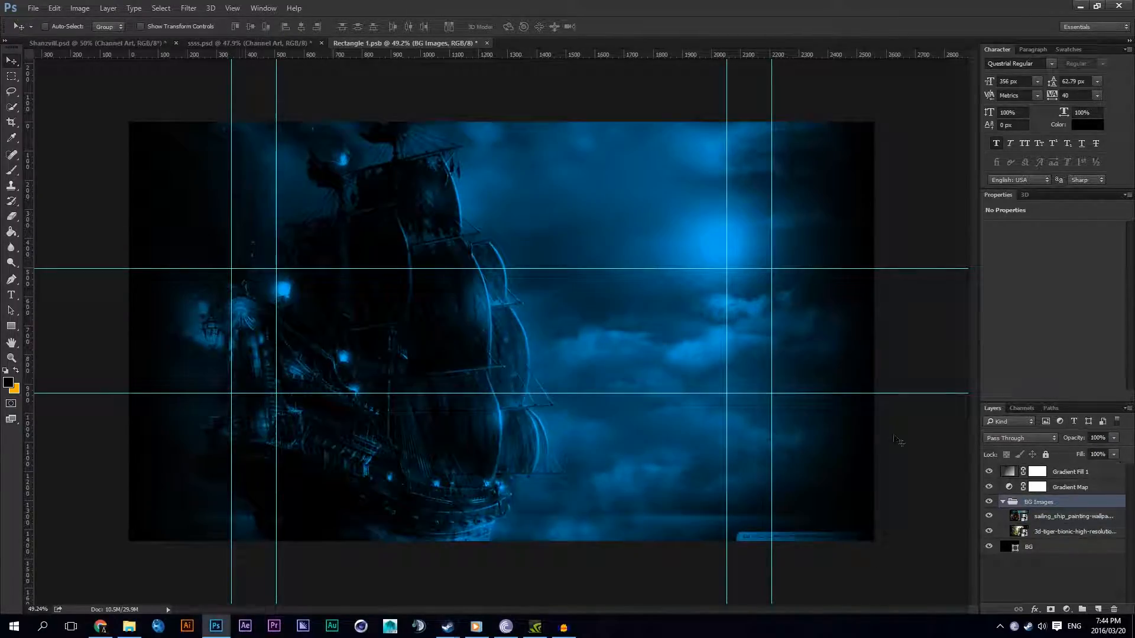
click(988, 472)
click(988, 472)
click(988, 472)
click(988, 472)
Step: Save the smart object contents, check the channel art in ssss.psd, and return to Rectangle 1.psb
click(263, 44)
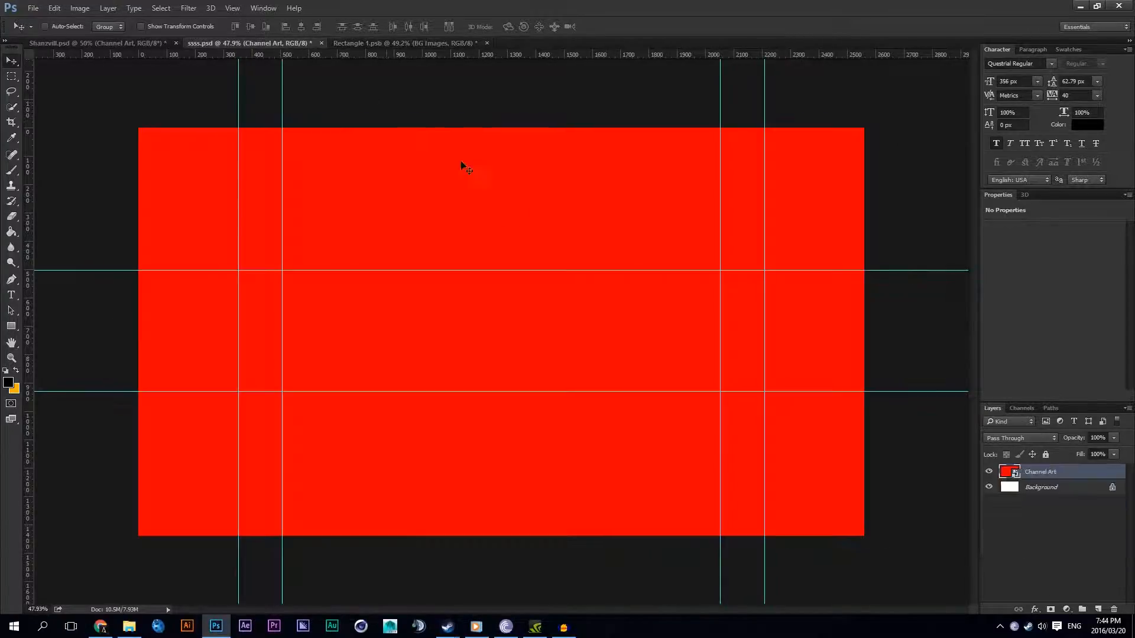
click(396, 46)
click(33, 9)
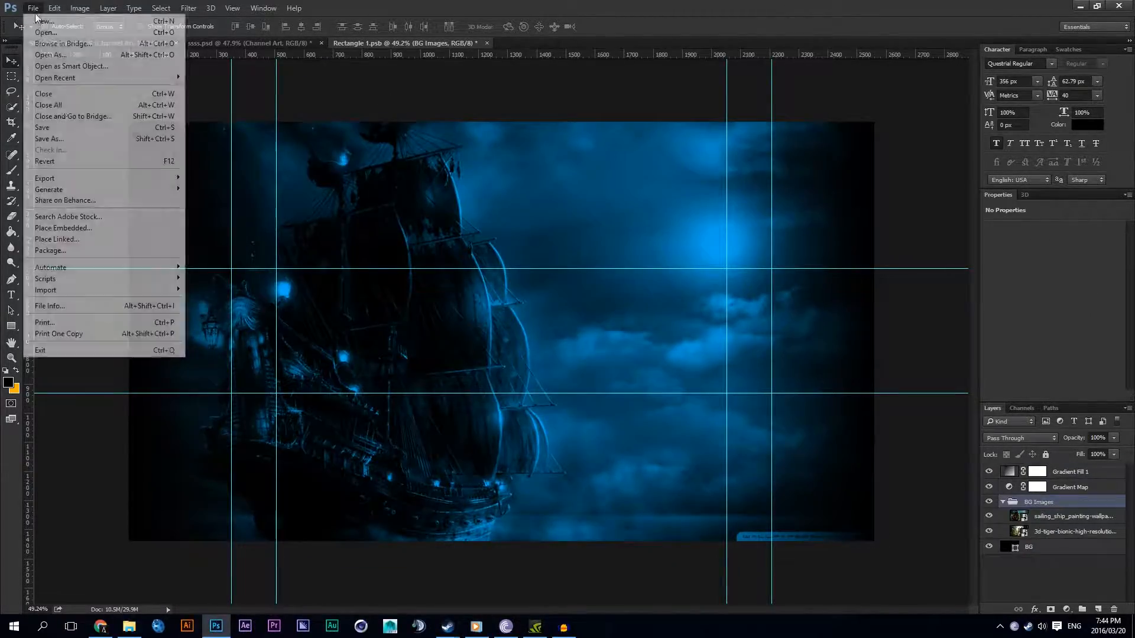
click(54, 129)
click(243, 41)
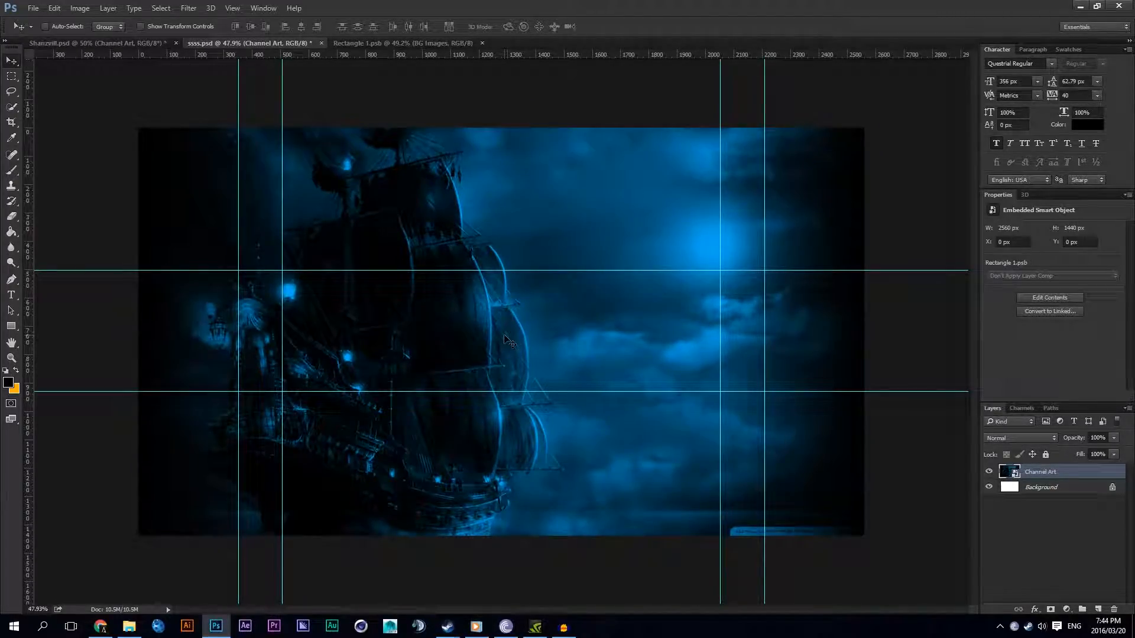
click(392, 45)
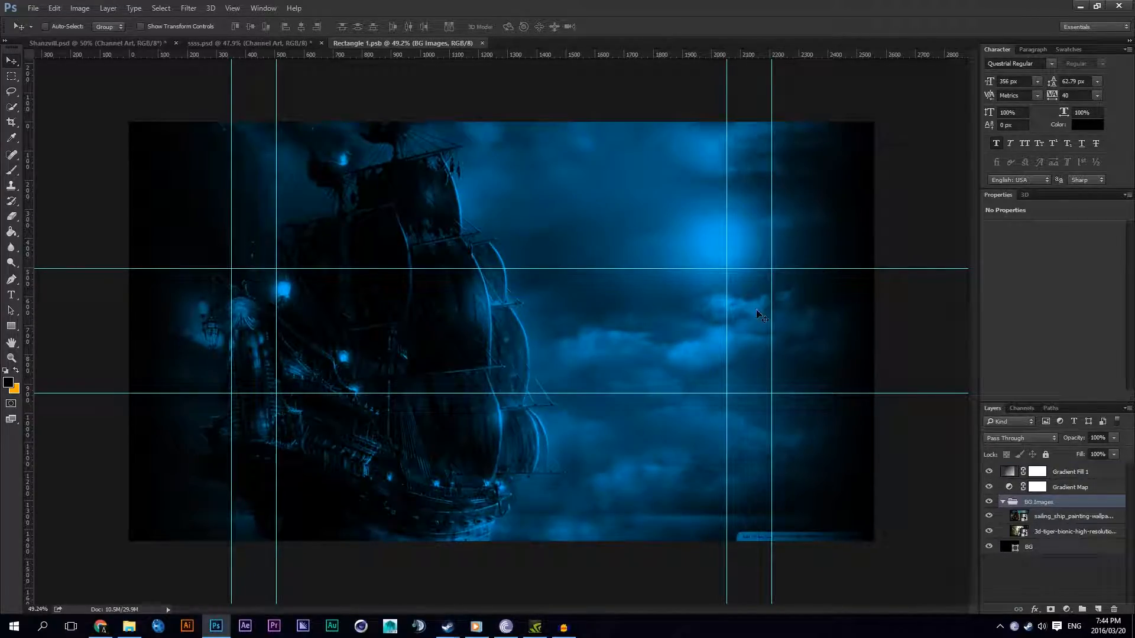
scroll(360, 375, up, 3)
scroll(342, 378, down, 4)
scroll(243, 376, up, 2)
scroll(243, 378, down, 1)
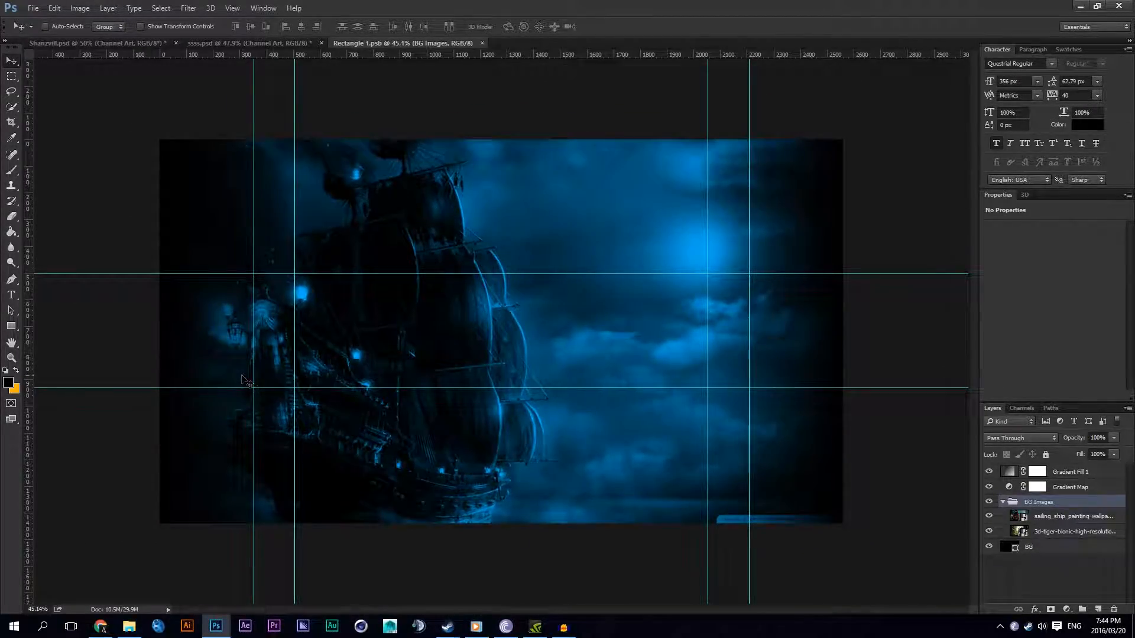
Step: Add a text layer reading YOURNAME over the ship between the horizontal guides
click(11, 295)
click(371, 342)
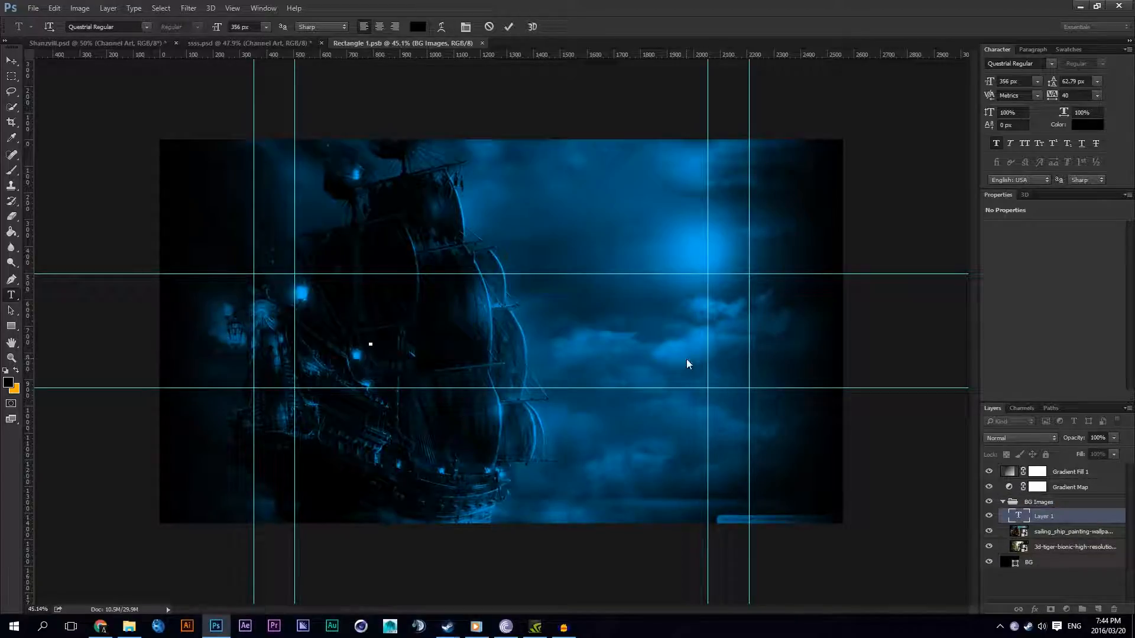
text(YOURH)
key(BackSpace)
text(NA)
Step: Set the YOURNAME text colour to white, ffffff, and move its layer to the top of the layer stack
key(ctrl+a)
click(619, 333)
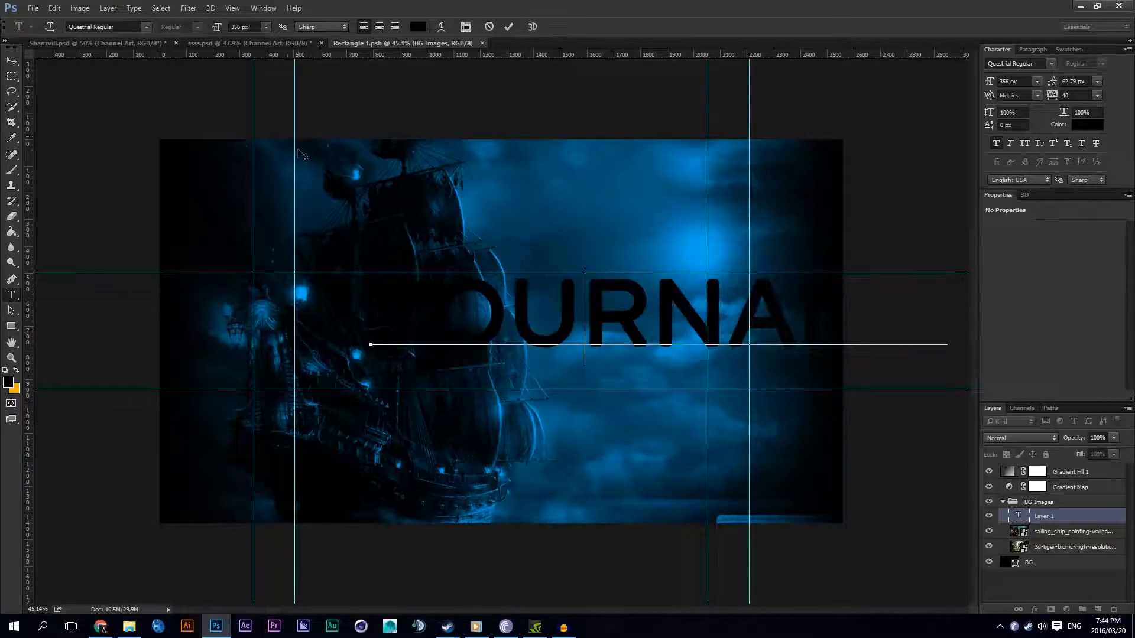
key(ctrl+a)
click(417, 27)
text(ffffff)
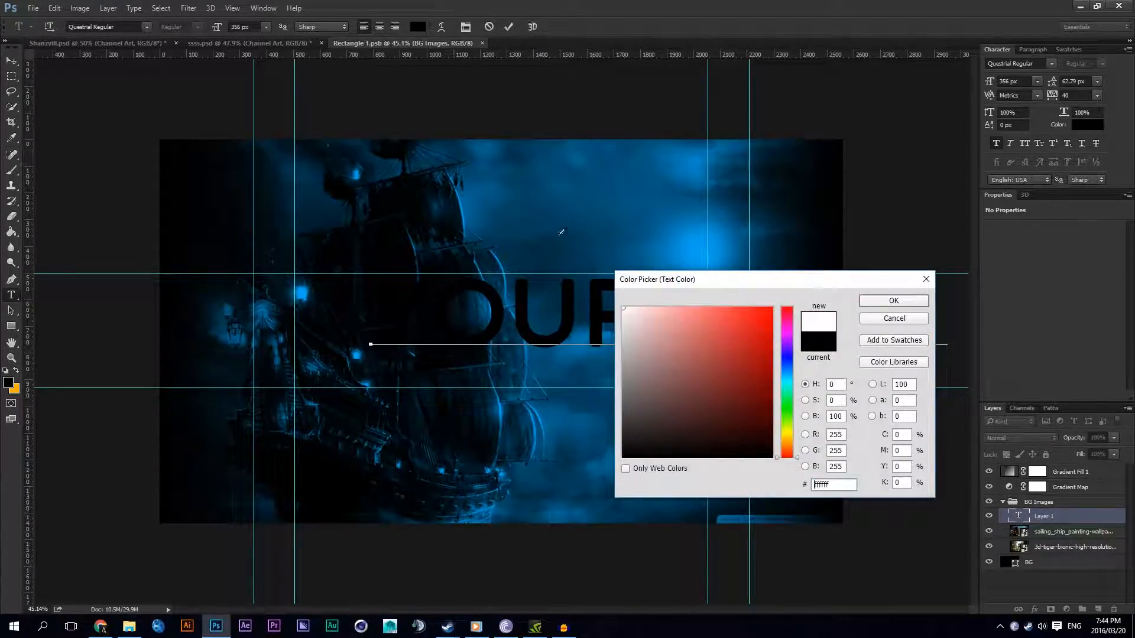
click(873, 304)
click(1042, 513)
drag(1043, 513, 1056, 464)
Step: Set the font size of the YOURNAME text to 200 px
double_click(511, 308)
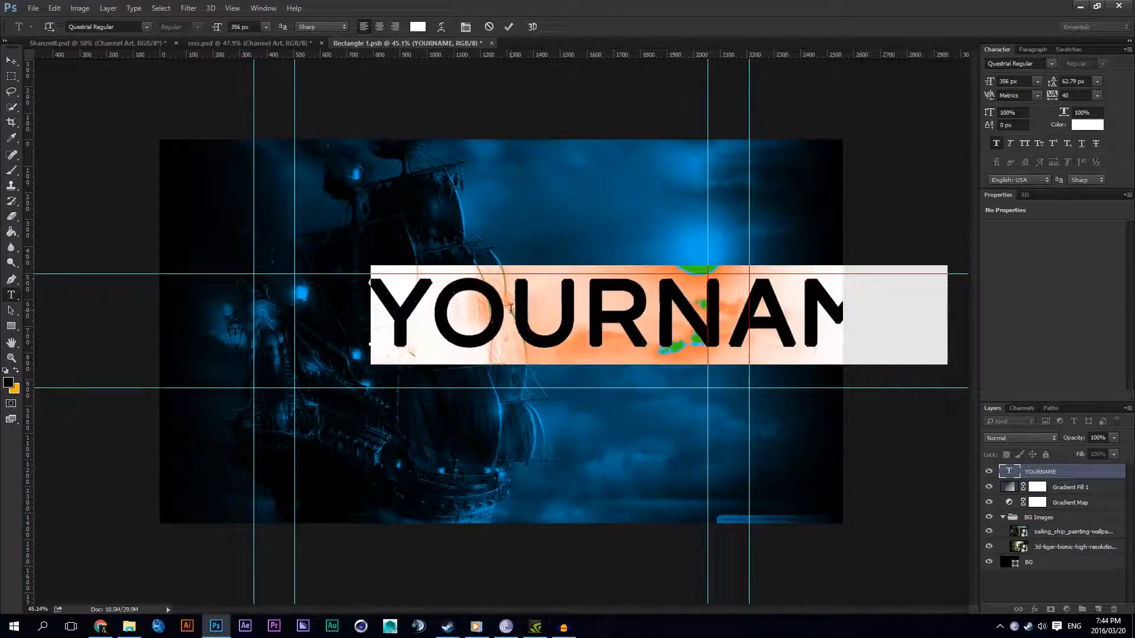
click(239, 27)
text(26)
key(Return)
text(200)
key(Return)
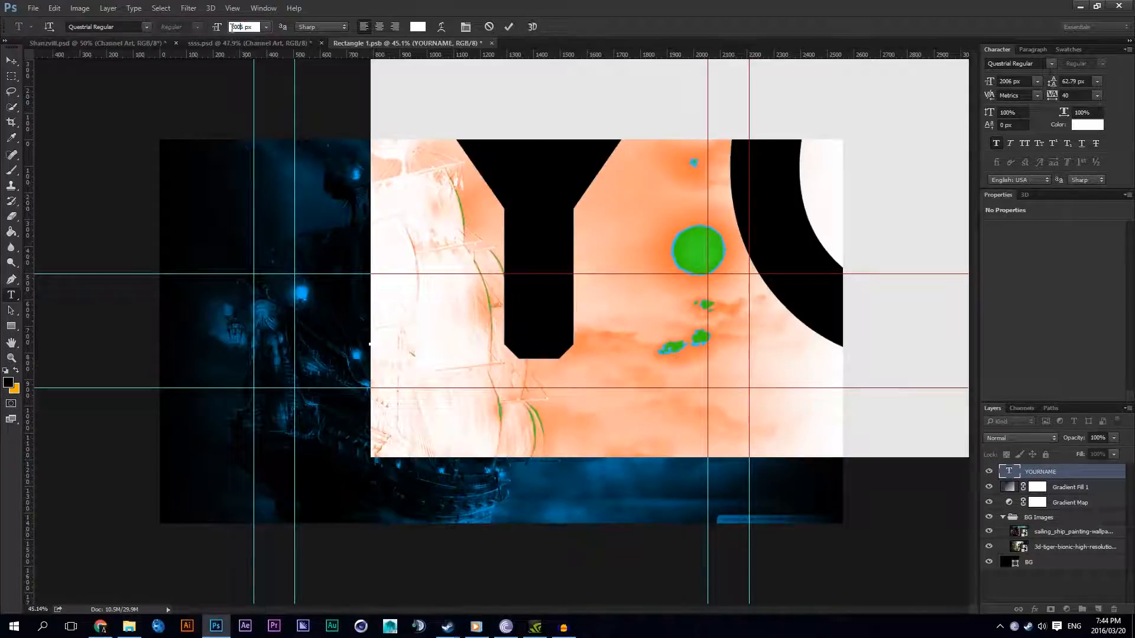
Step: Change the font of the YOURNAME text to Bebas Regular
click(126, 23)
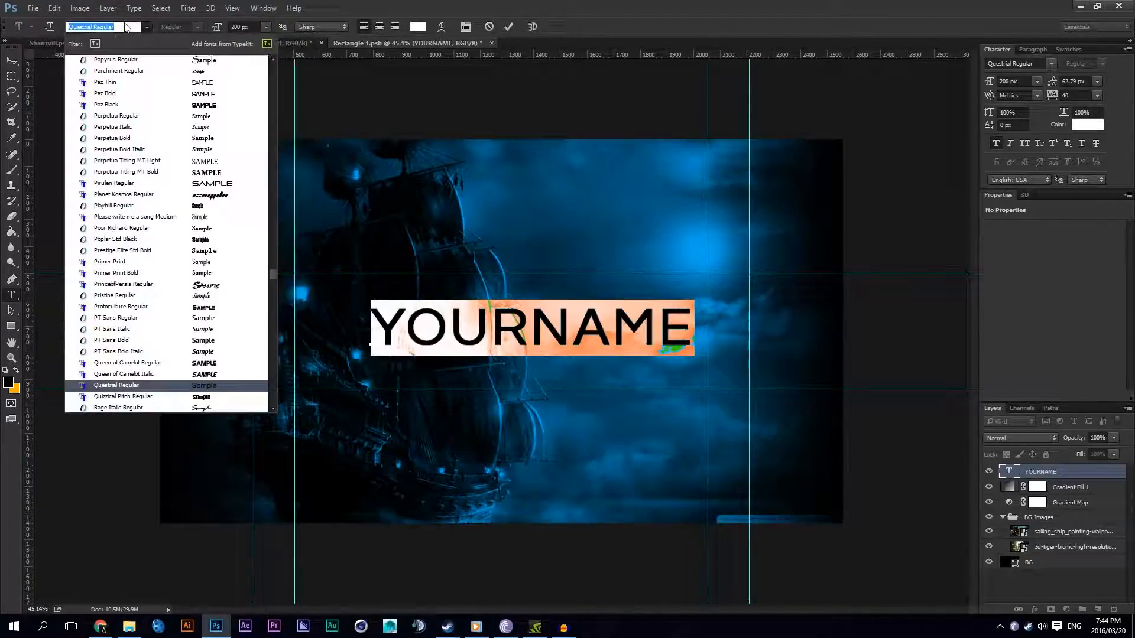
text(beb)
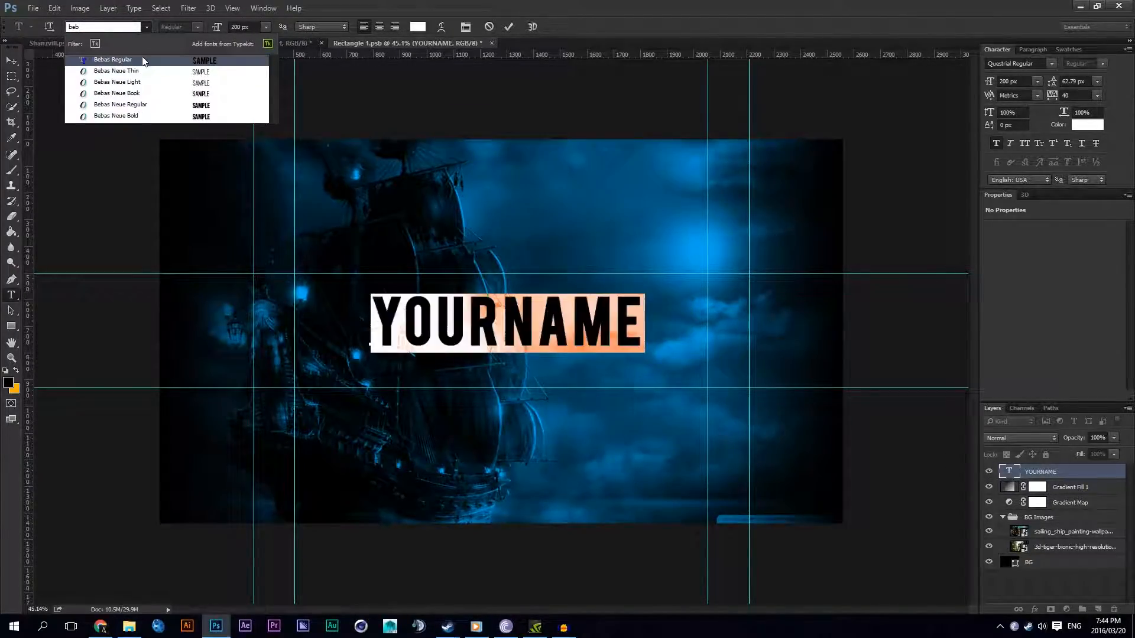
key(Return)
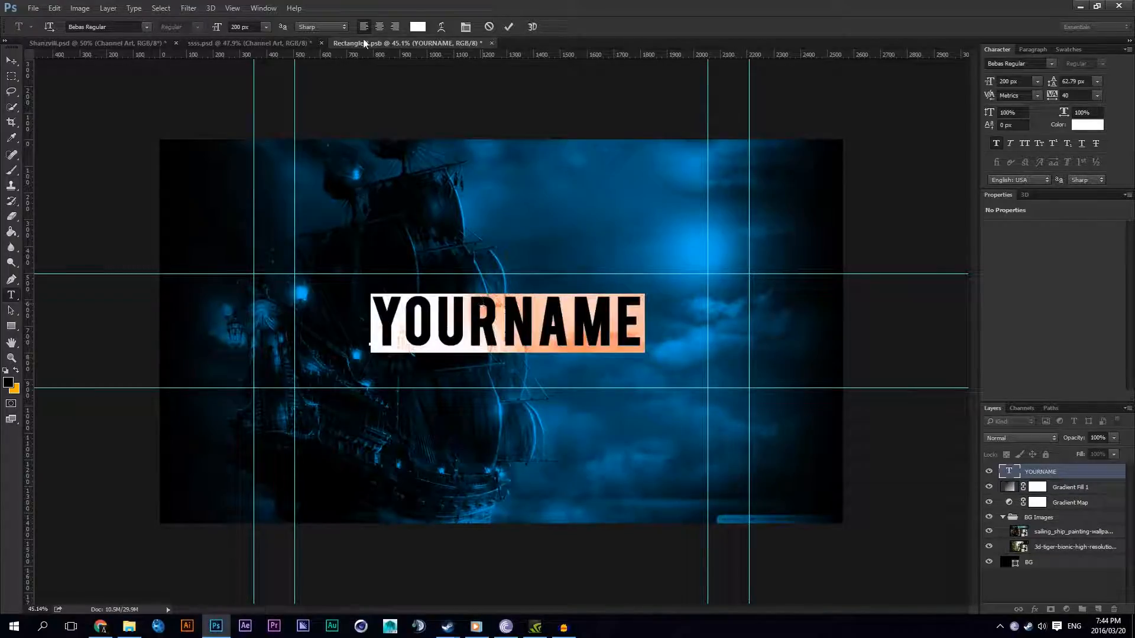
Step: Centre-align the YOURNAME text and test the alignment by adding extra letters and deleting them again
click(381, 27)
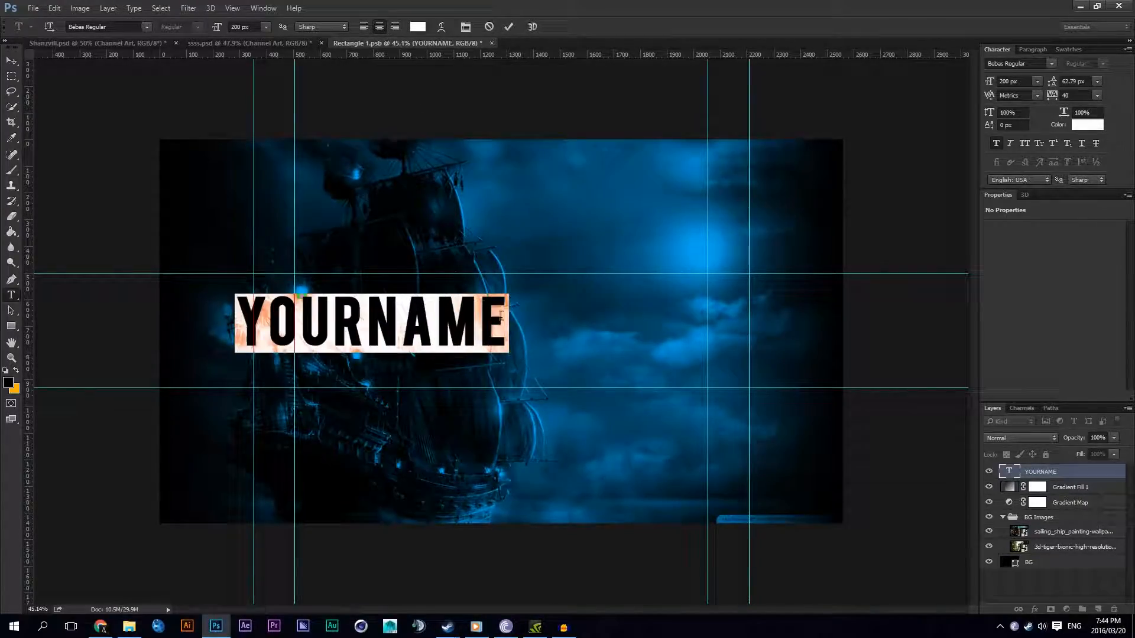
click(427, 307)
text(SFSFSFSF)
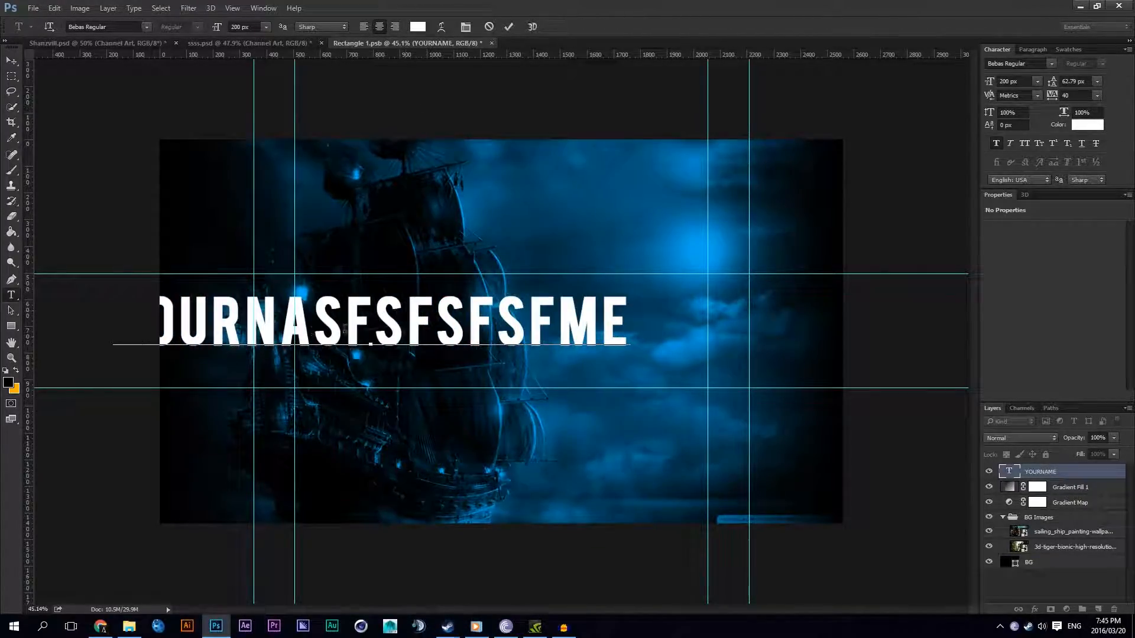
key(BackSpace)
key(BackSpace)
key(BackSpace)
key(BackSpace)
key(BackSpace)
key(BackSpace)
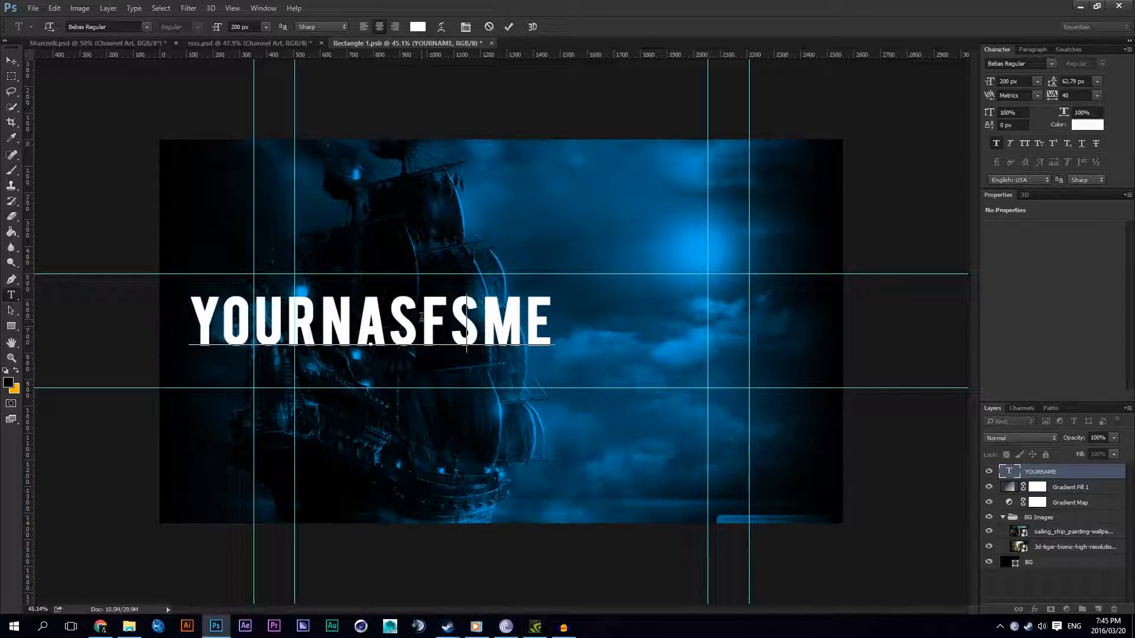
key(BackSpace)
key(BackSpace)
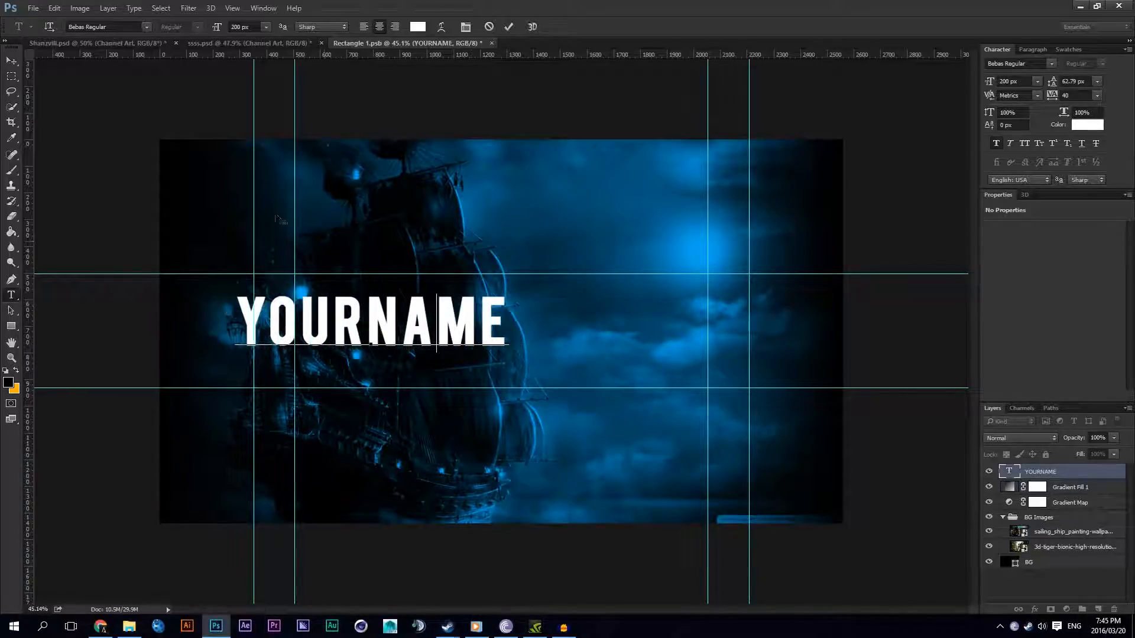
click(12, 60)
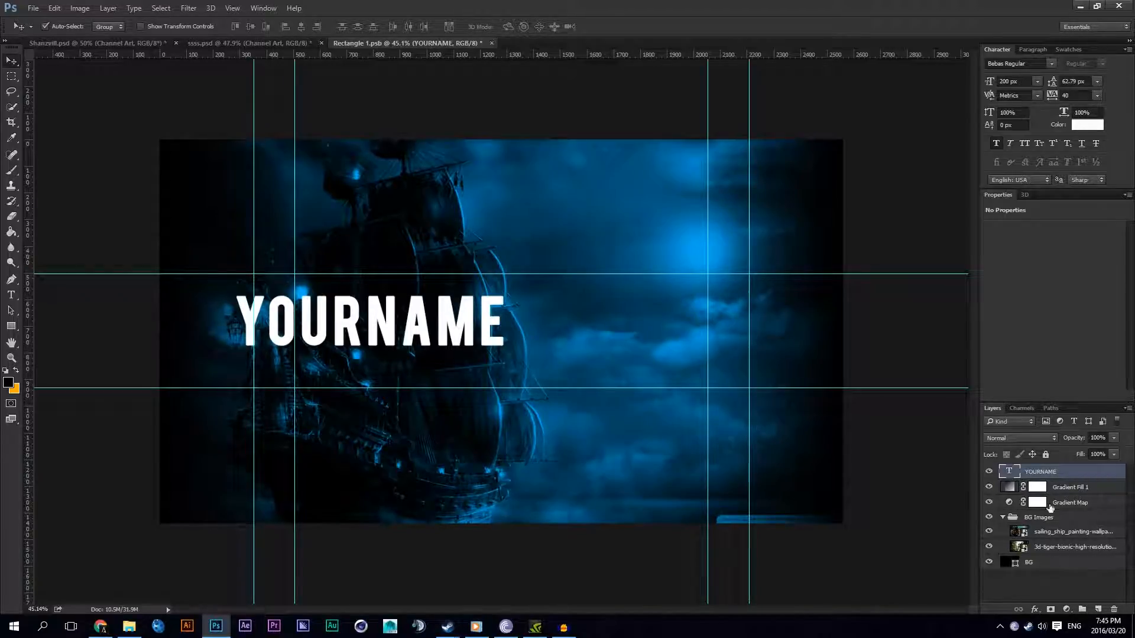
Step: Convert the BG layer into the locked Background layer and save the smart object's contents
click(1044, 564)
click(108, 7)
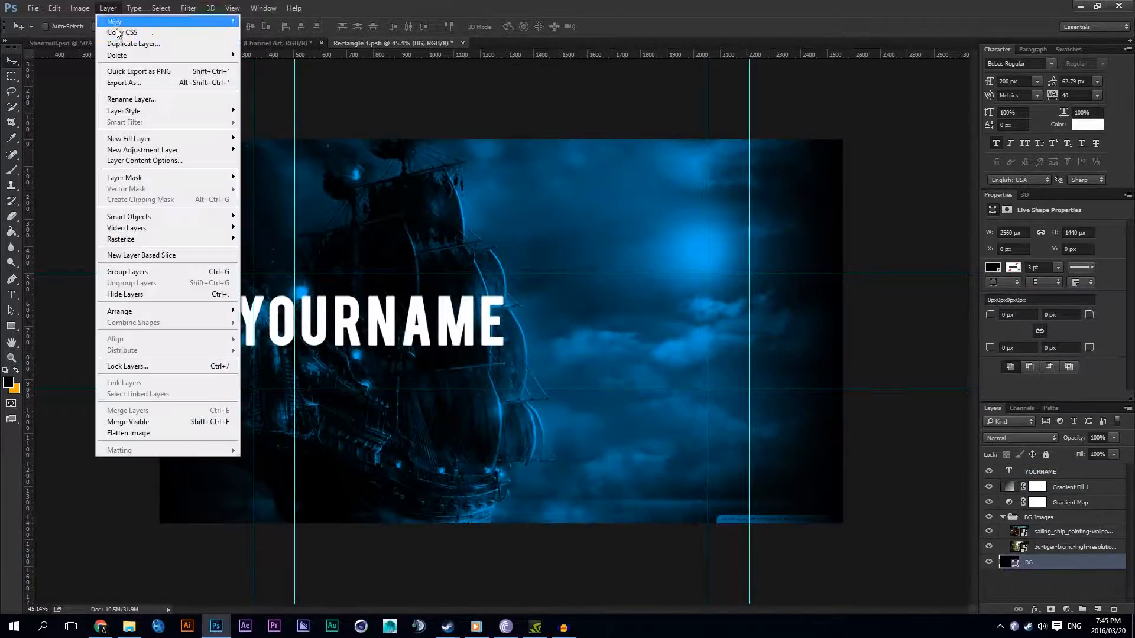
mouse_move(142, 22)
click(285, 33)
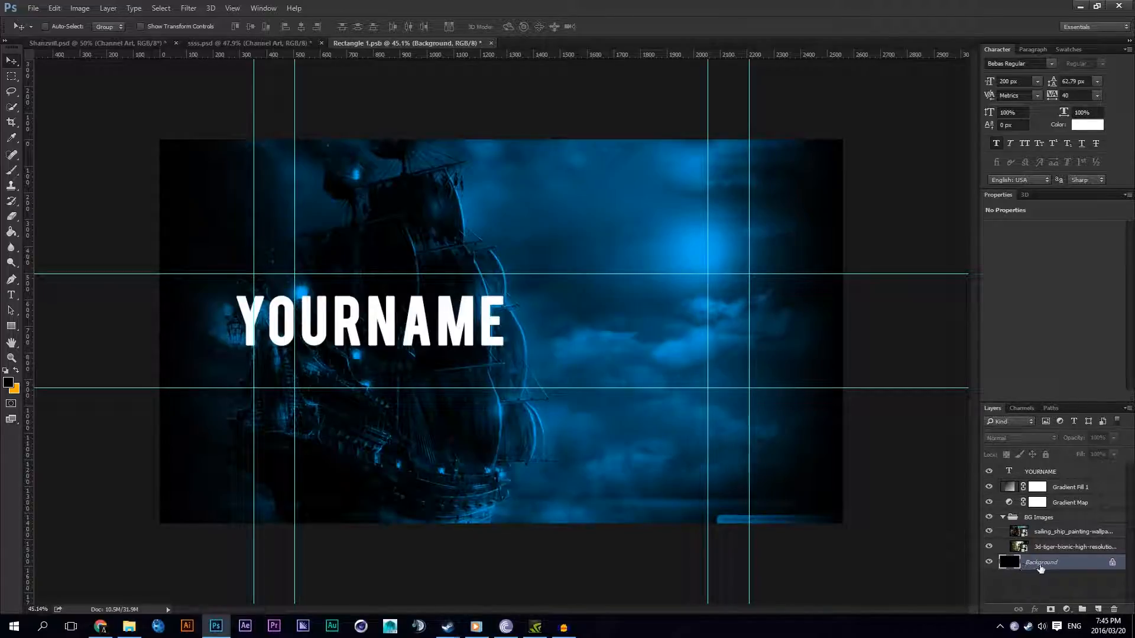
key(ctrl+s)
Step: Check the updated channel art in the parent ssss.psd document and return to the smart object's contents
click(269, 43)
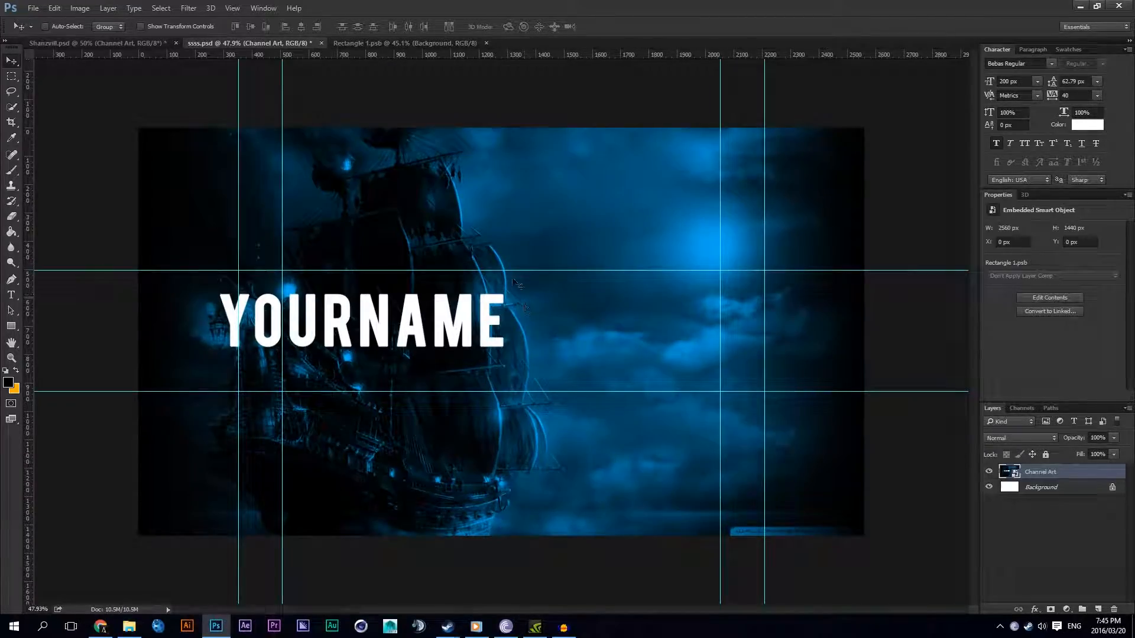
click(362, 44)
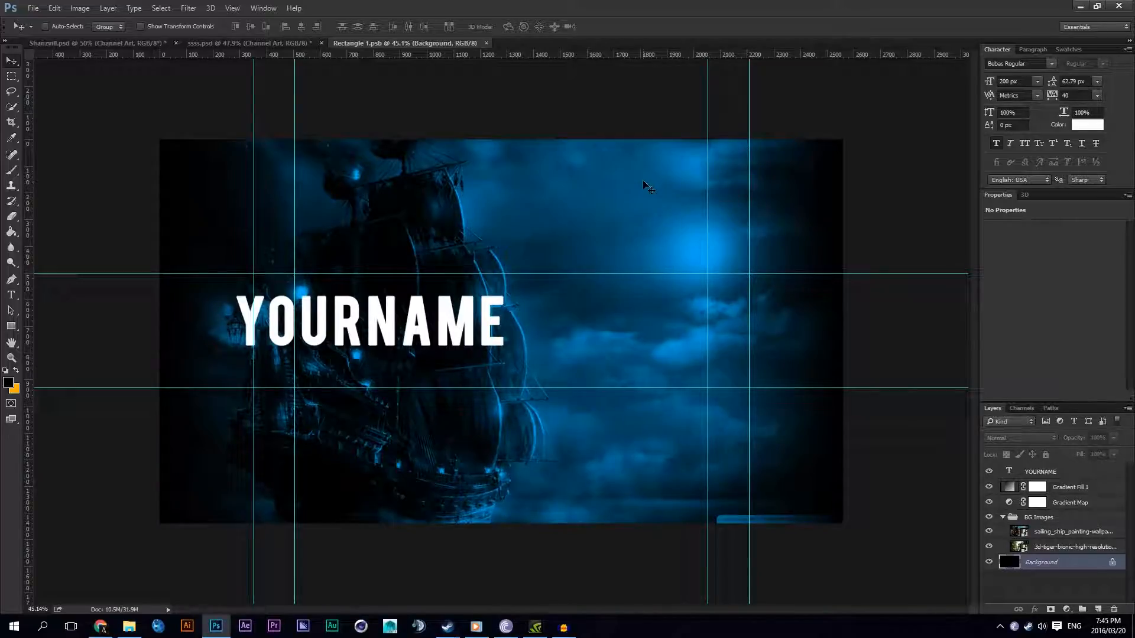
double_click(1028, 565)
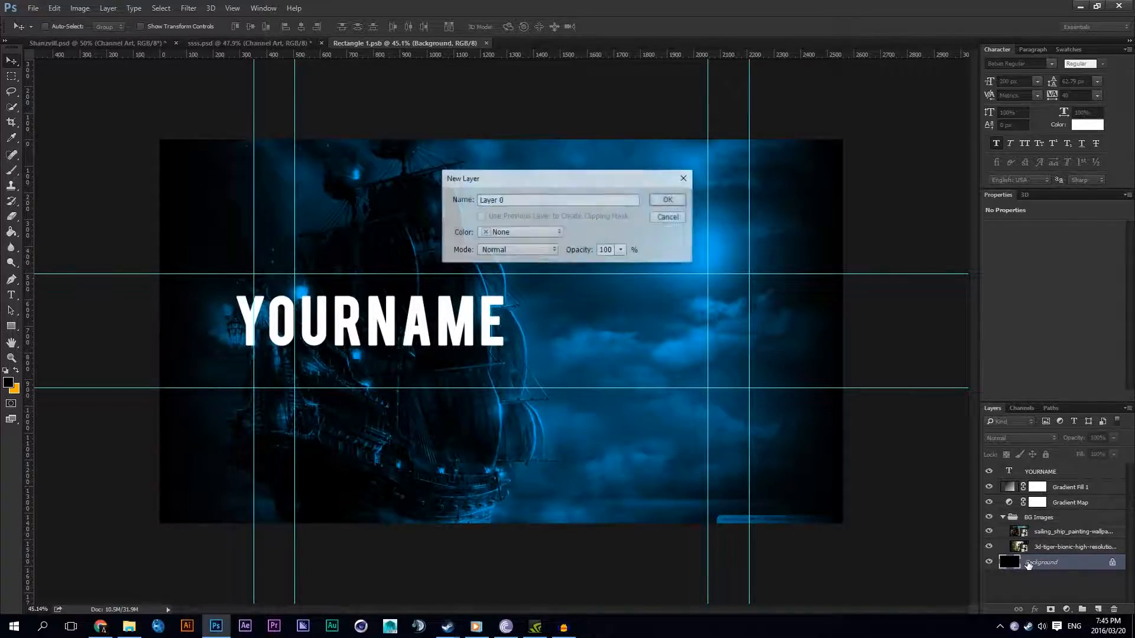
click(679, 219)
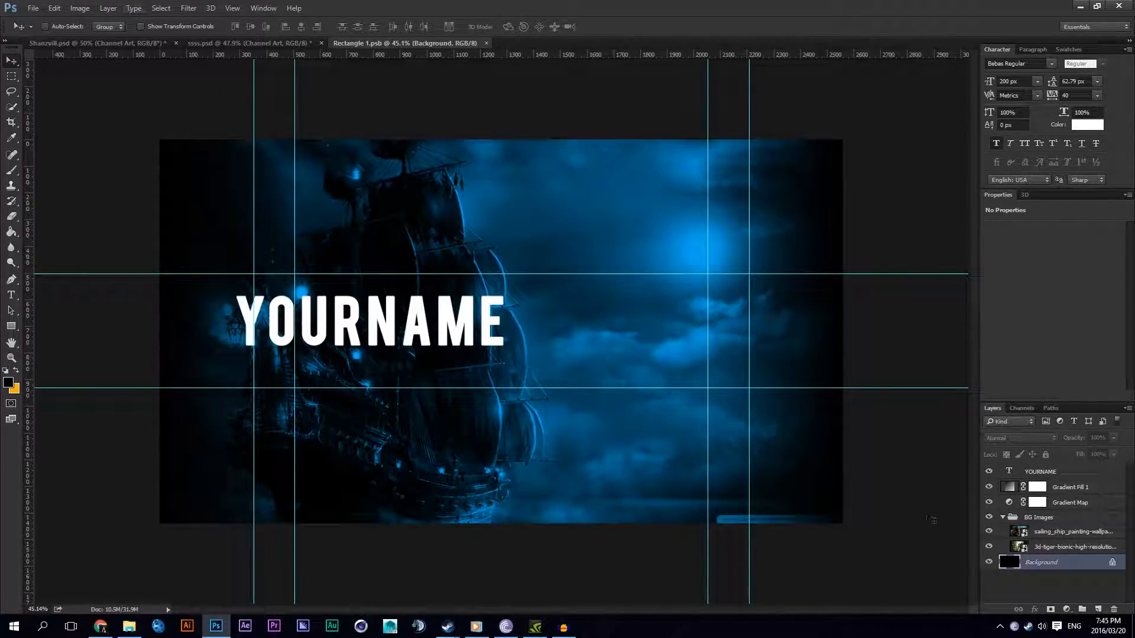
Step: Align the YOURNAME text to the exact centre of the Background layer, leaving only the text layer selected
ctrl+click(1053, 471)
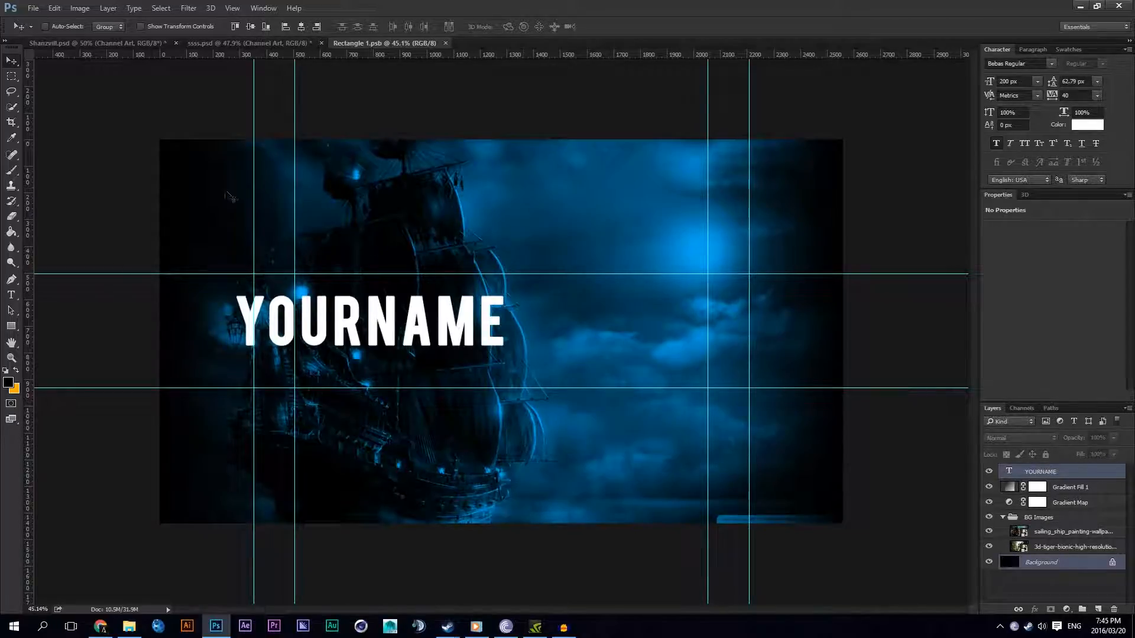
click(251, 26)
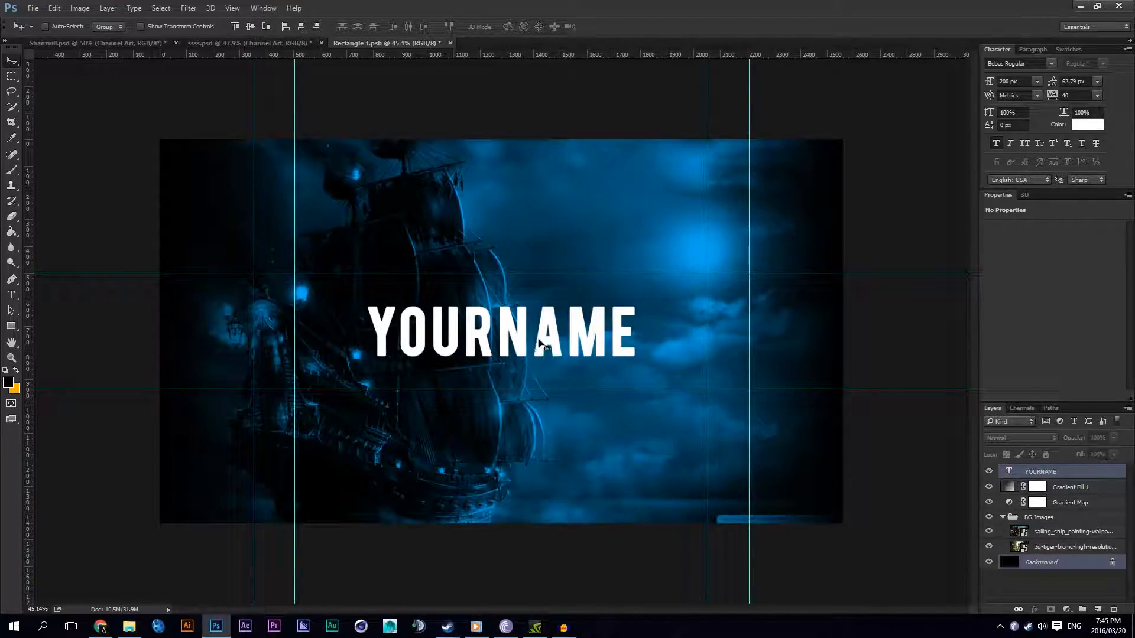
click(1055, 562)
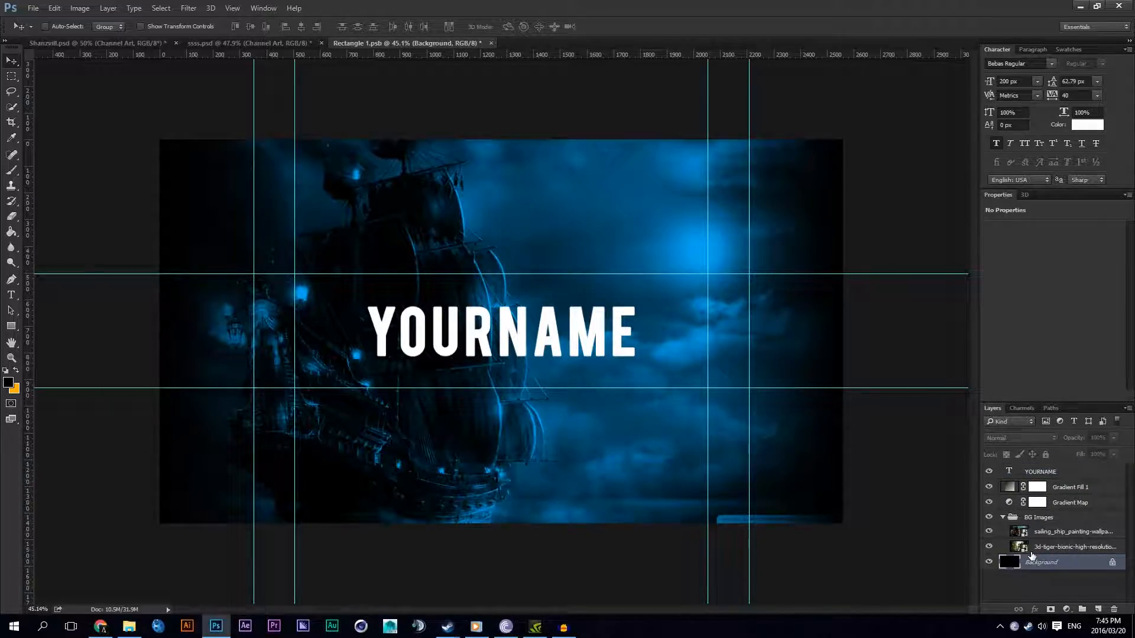
click(1026, 470)
scroll(488, 339, up, 3)
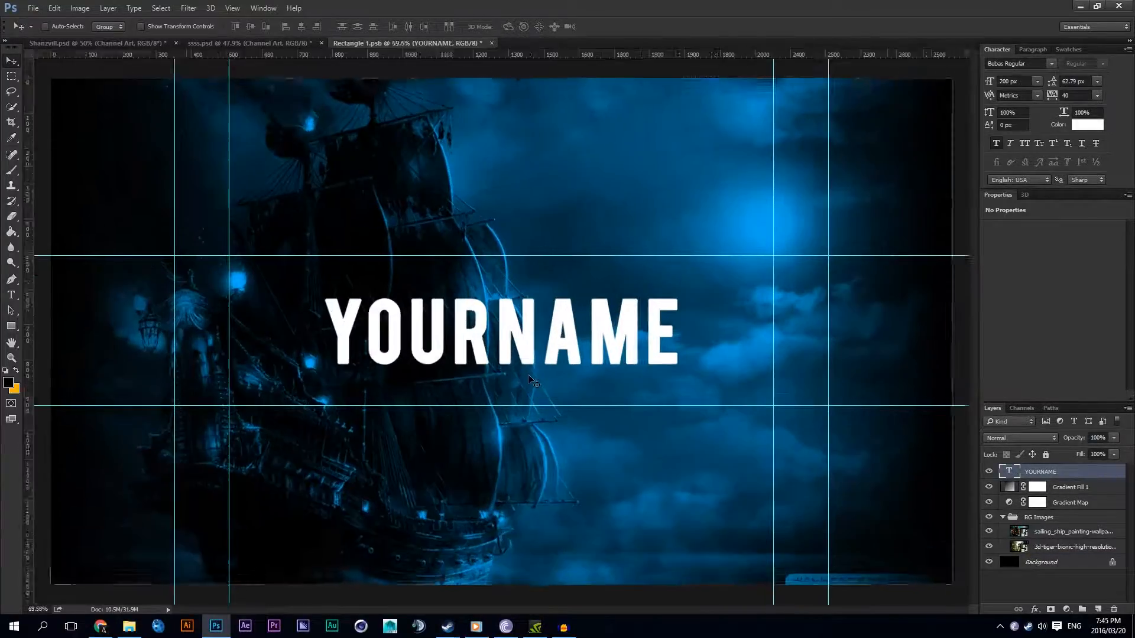
scroll(525, 376, down, 4)
scroll(528, 378, up, 1)
scroll(527, 383, up, 2)
scroll(523, 381, down, 2)
scroll(517, 379, up, 1)
scroll(517, 381, down, 1)
key(t)
scroll(266, 397, up, 4)
click(266, 397)
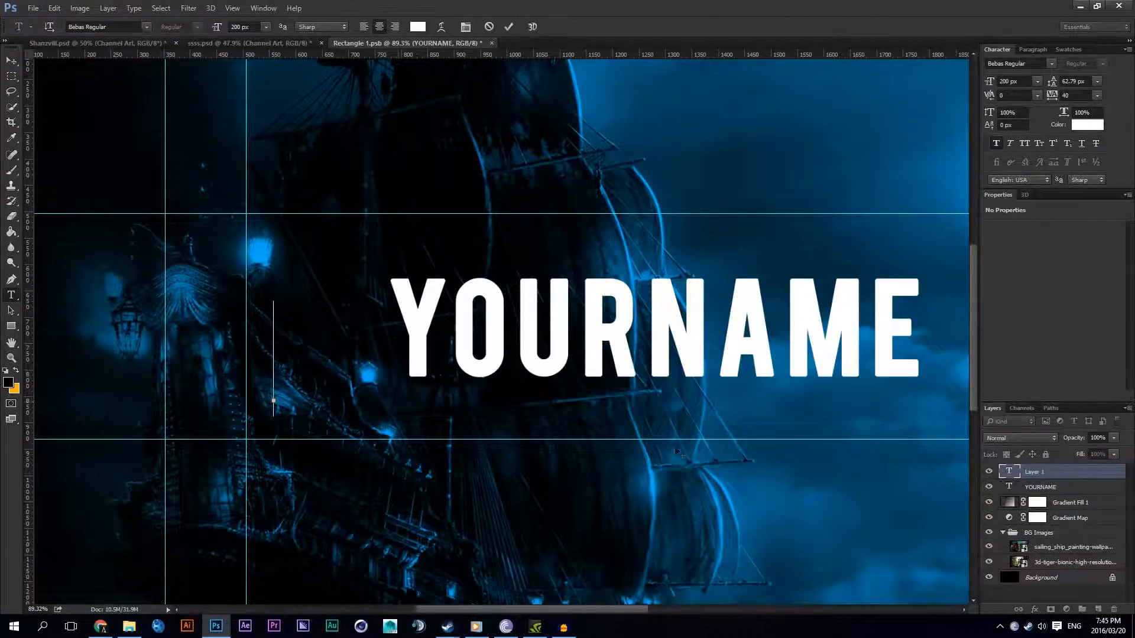
text(YOUT)
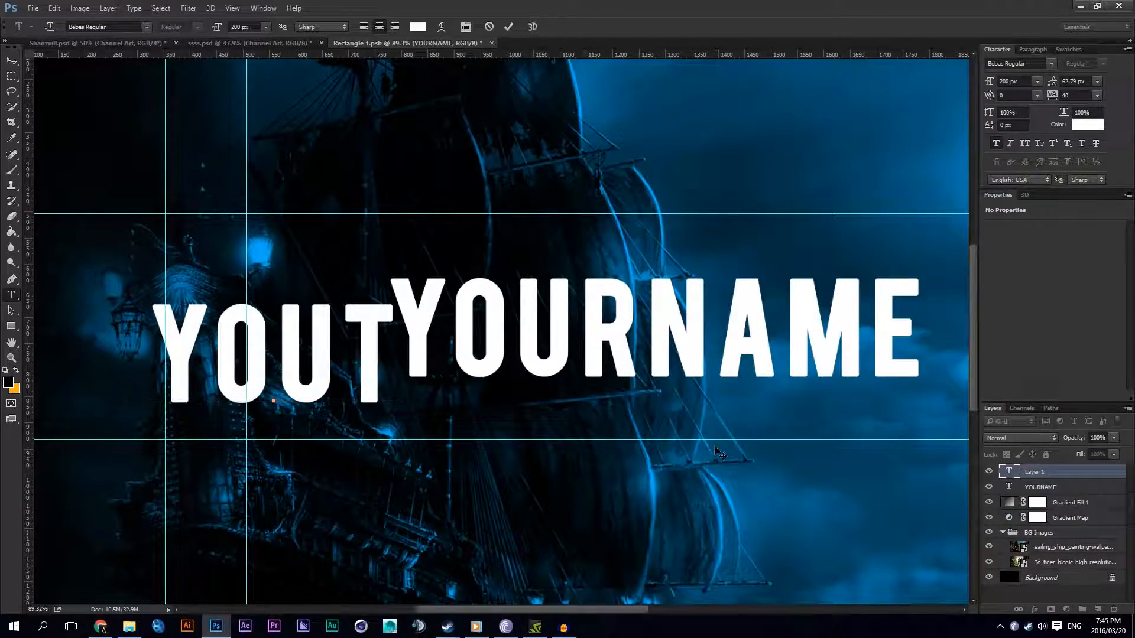
key(BackSpace)
text(RNAME)
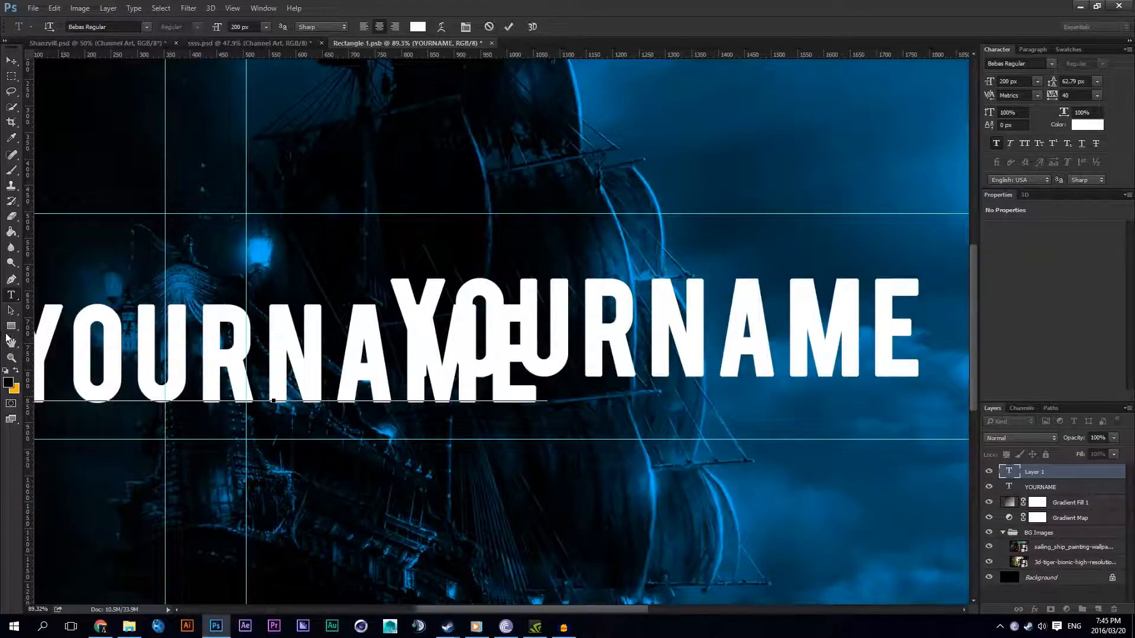
scroll(151, 373, down, 1)
click(54, 351)
text(@)
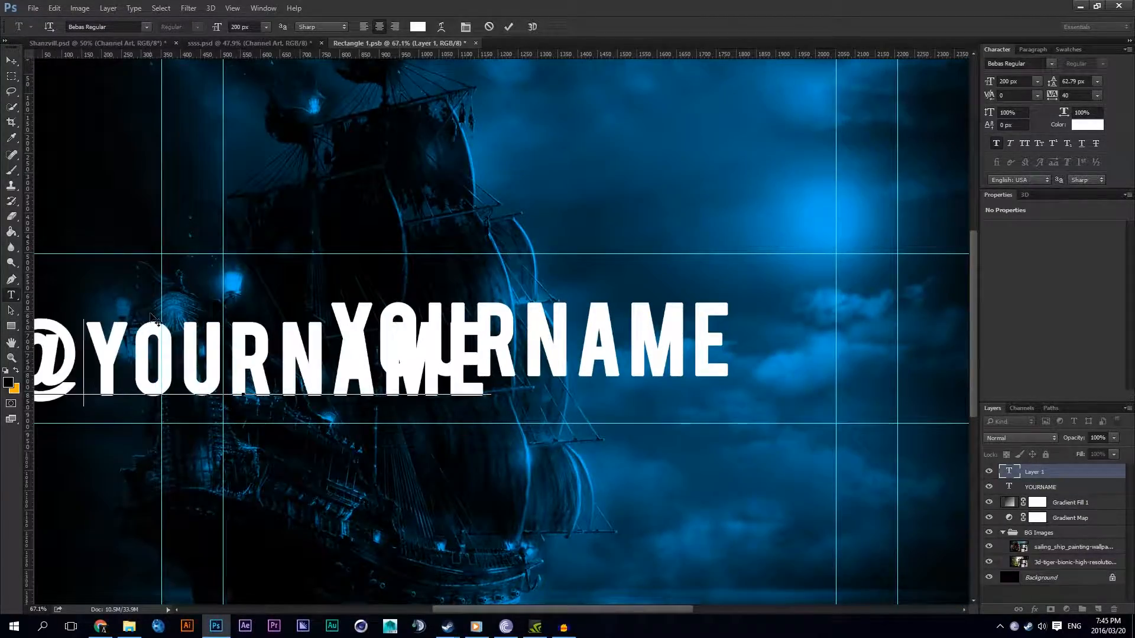
key(ctrl+a)
click(121, 26)
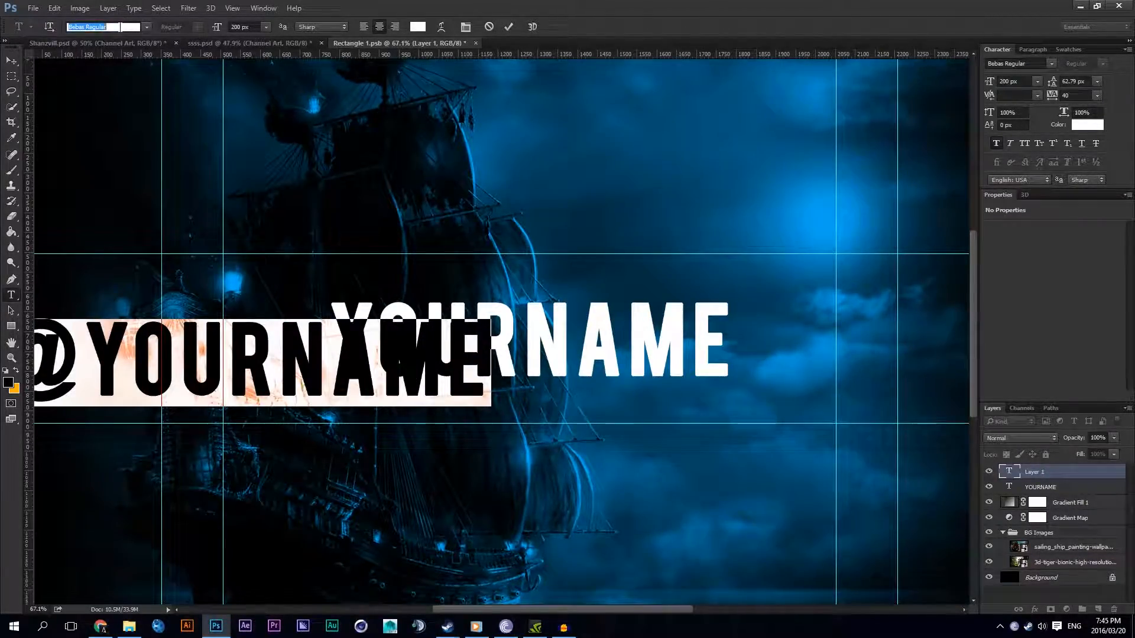
text(open)
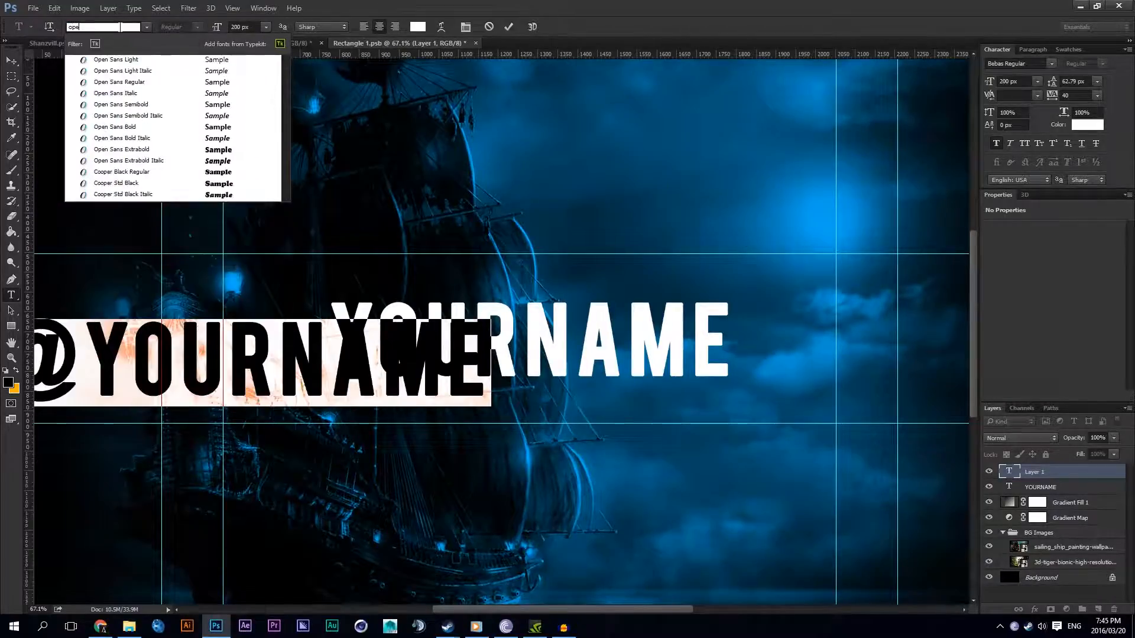
click(152, 82)
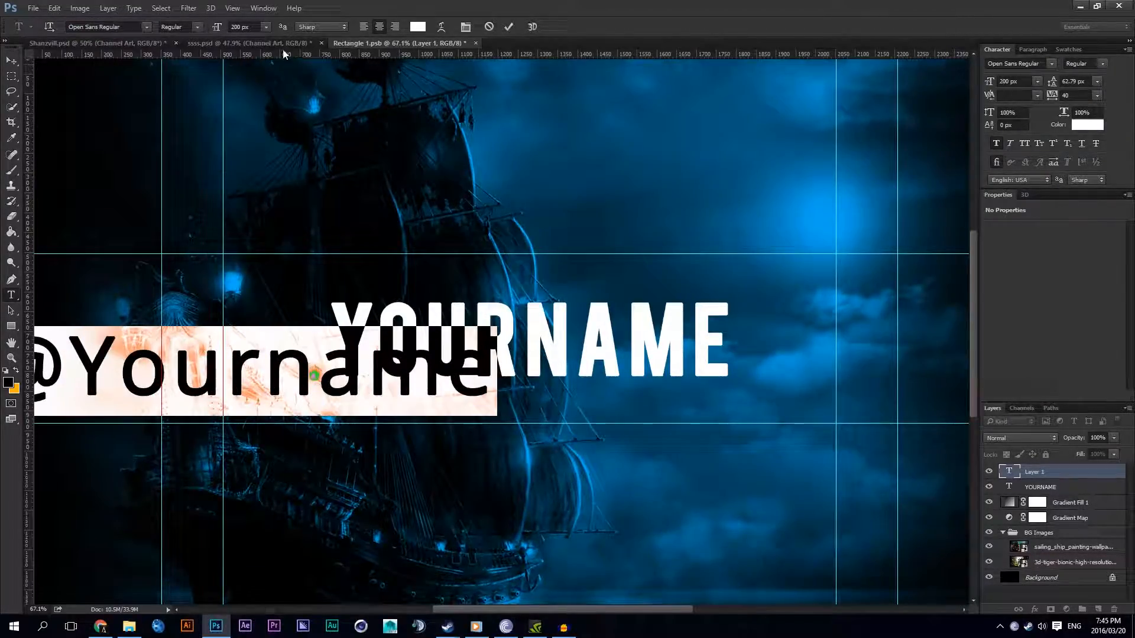
click(239, 26)
text(45)
key(Return)
key(Up)
key(Up)
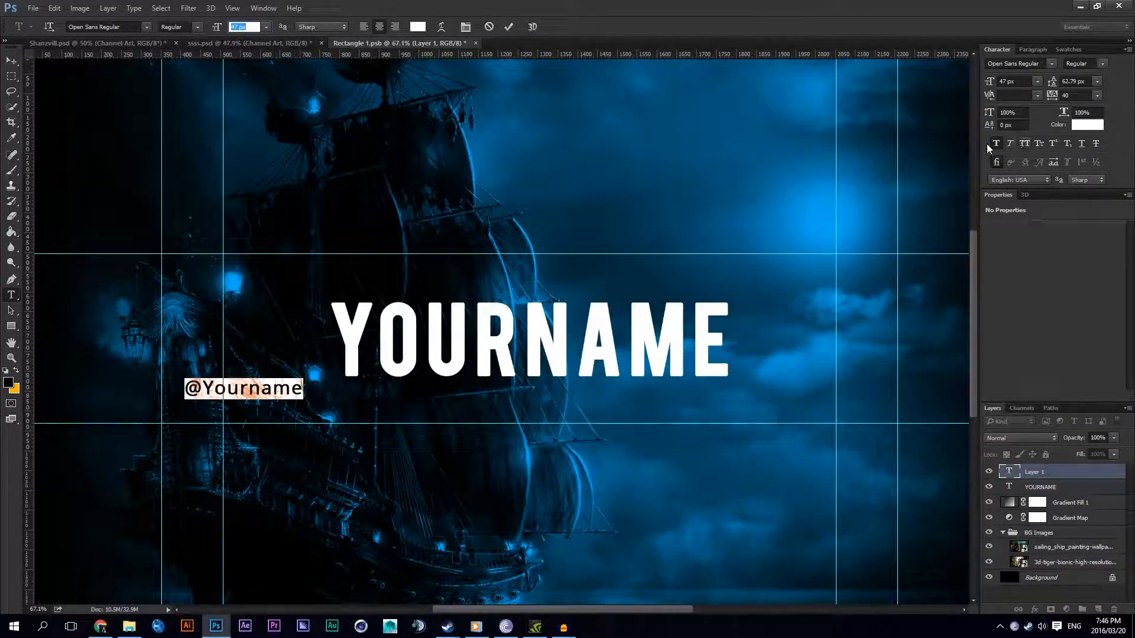
click(996, 143)
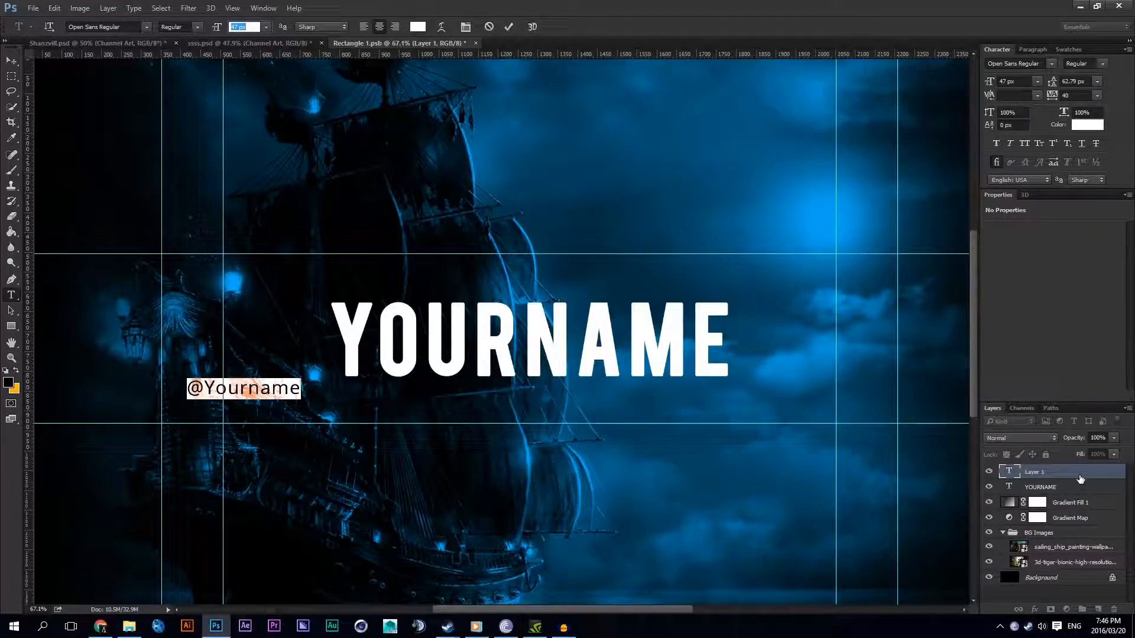
click(1081, 478)
double_click(1009, 486)
click(996, 145)
click(442, 342)
scroll(622, 382, down, 2)
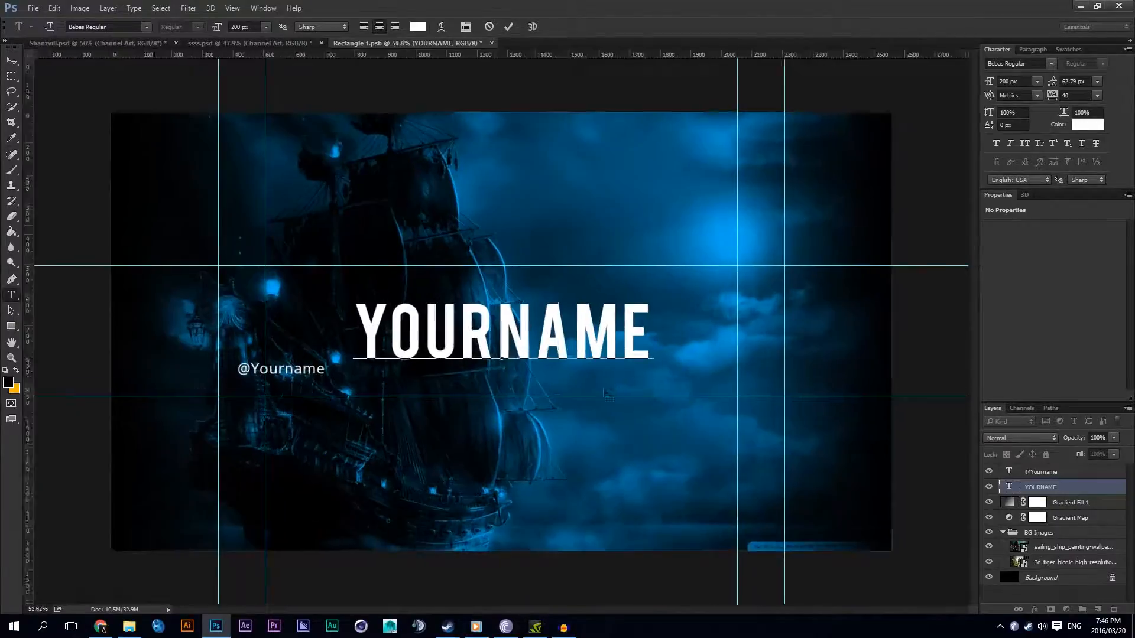
scroll(618, 389, up, 1)
click(1055, 475)
scroll(343, 405, down, 1)
scroll(340, 365, up, 3)
double_click(290, 373)
click(243, 26)
scroll(244, 26, down, 6)
scroll(244, 26, down, 11)
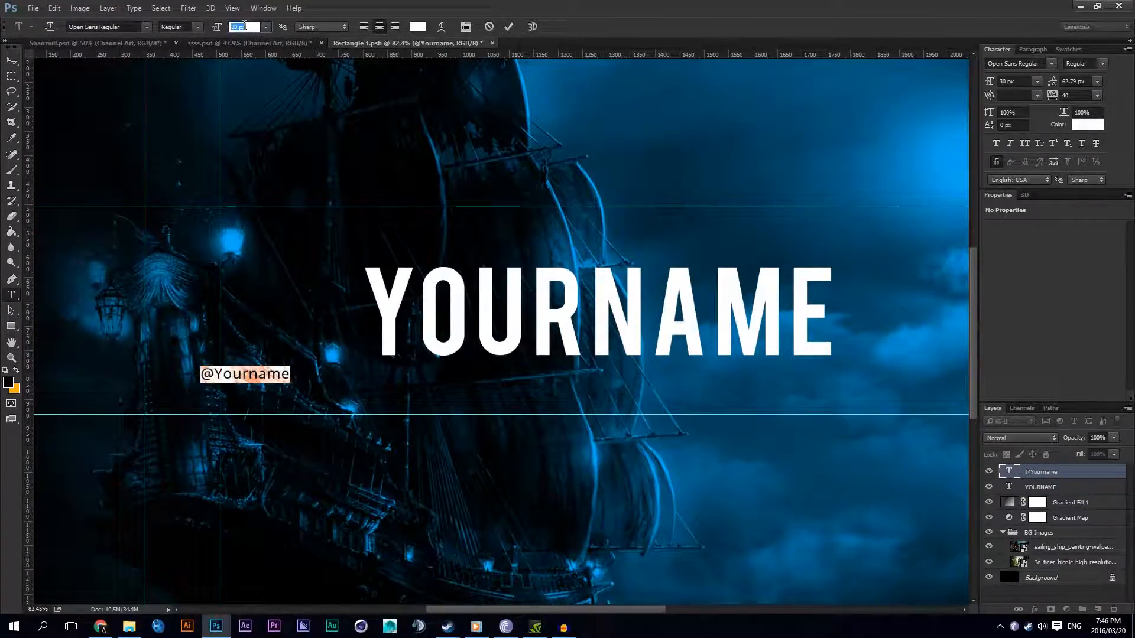
click(364, 26)
click(11, 60)
drag(154, 321, 180, 327)
click(11, 295)
click(334, 380)
text(fsfsf)
key(BackSpace)
key(BackSpace)
key(BackSpace)
key(BackSpace)
key(BackSpace)
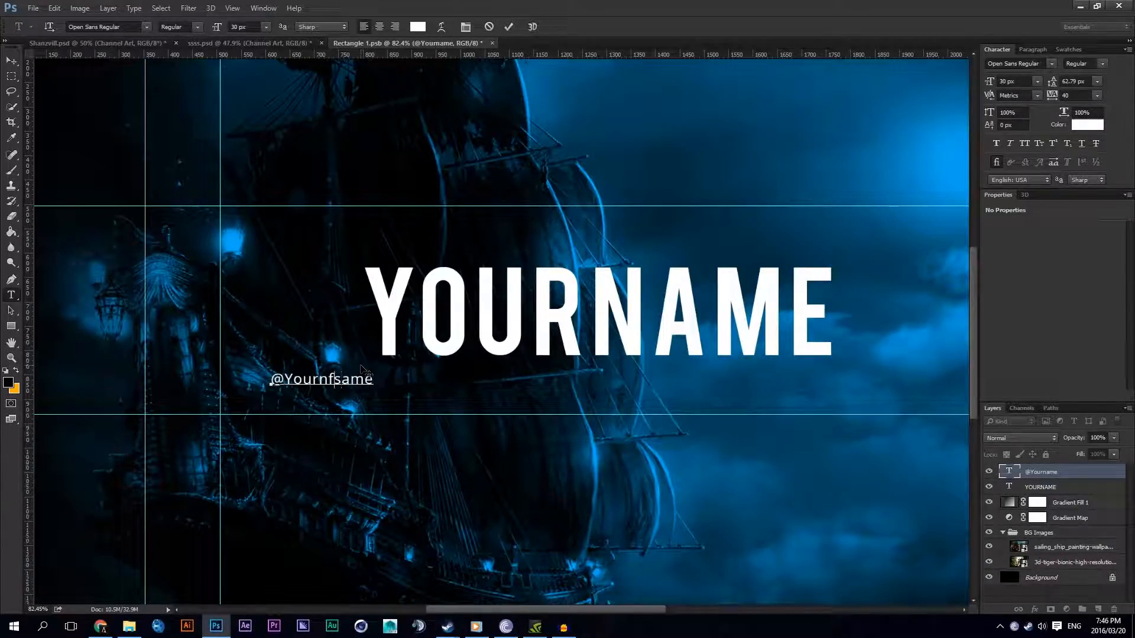
Step: Switch to File Explorer and select Instagram.png in the Black Icons folder under Graphic Design > Icons
click(130, 625)
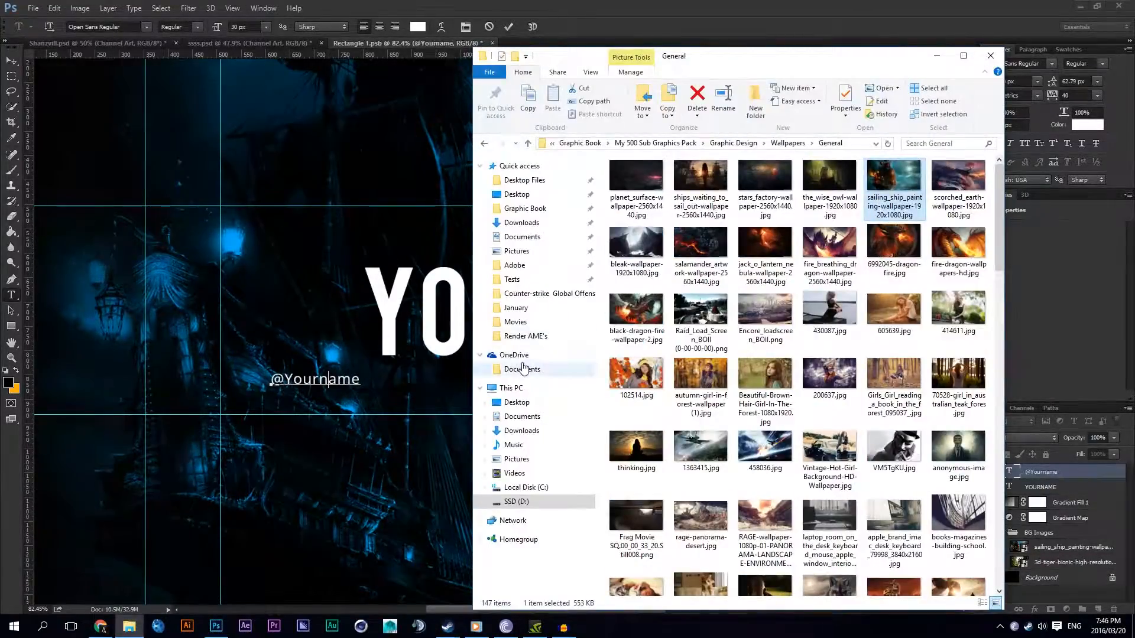
click(684, 145)
double_click(768, 192)
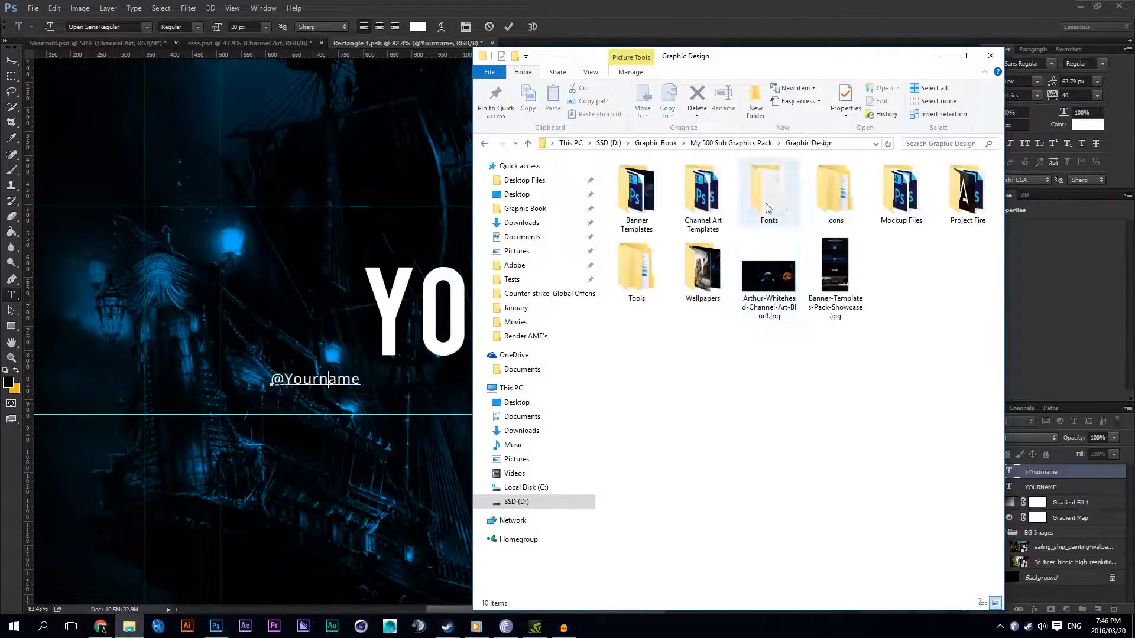
double_click(845, 200)
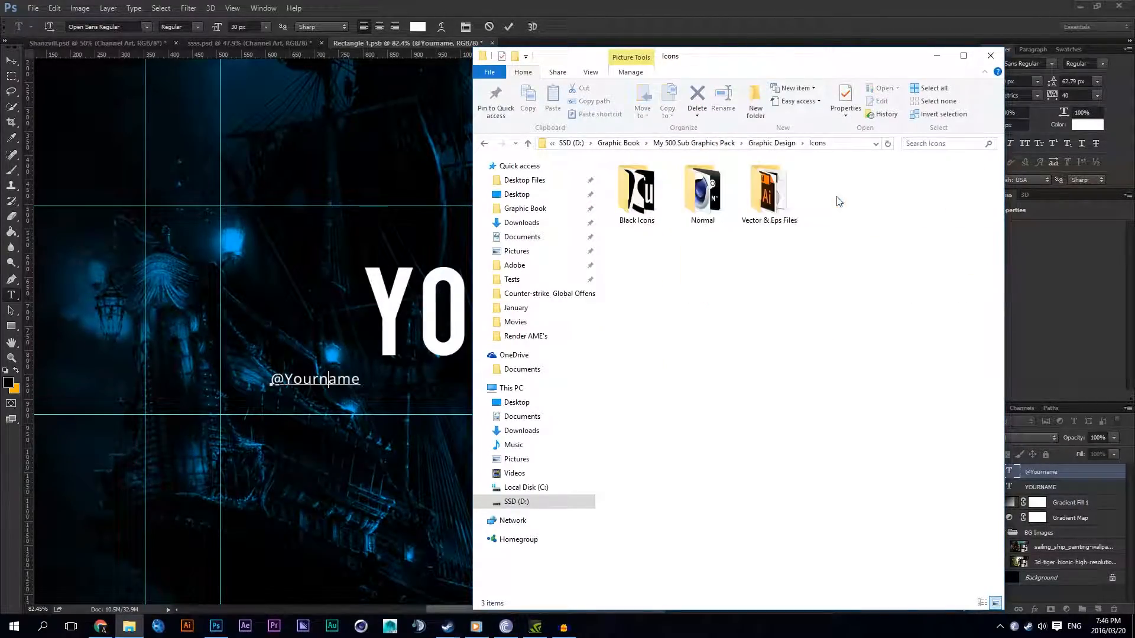
double_click(667, 194)
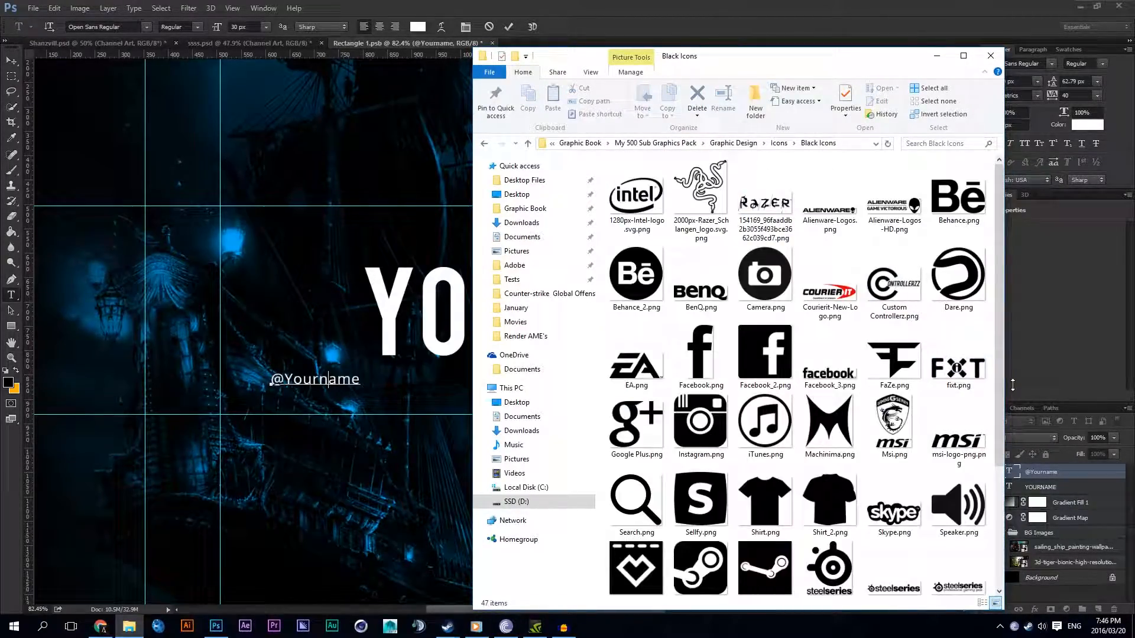
scroll(999, 342, down, 3)
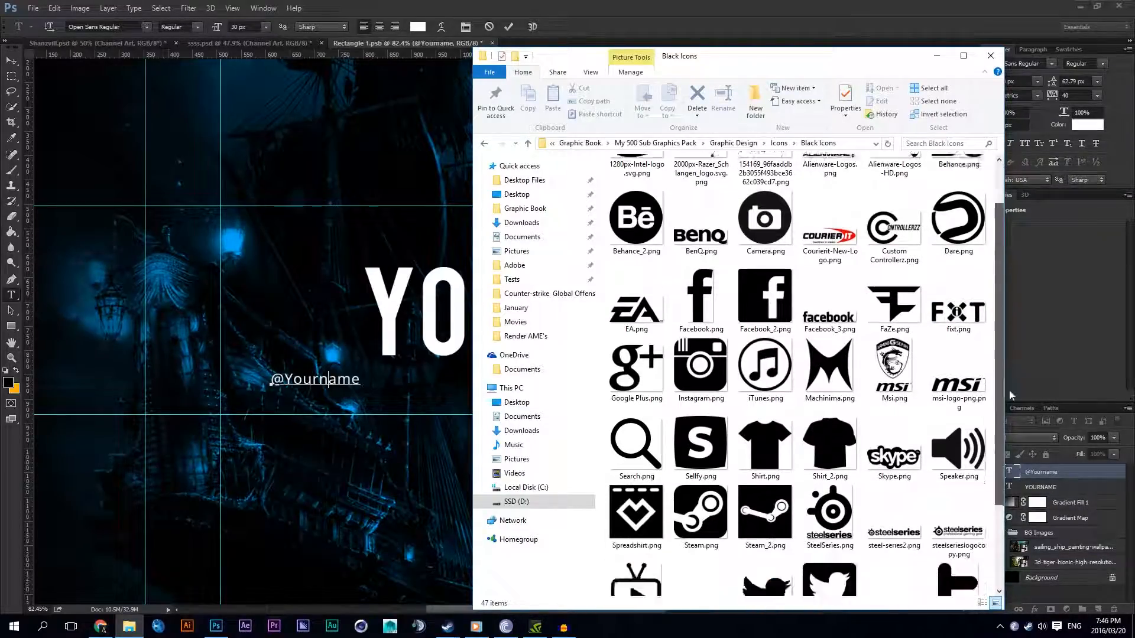
click(709, 264)
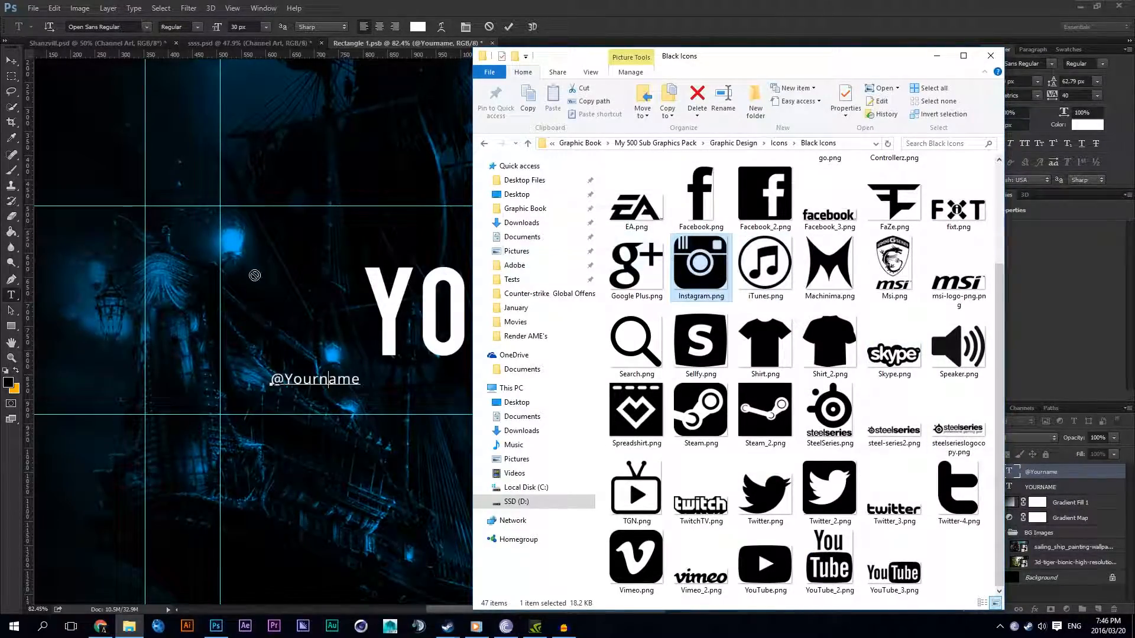
drag(709, 264, 184, 216)
click(937, 56)
key(Return)
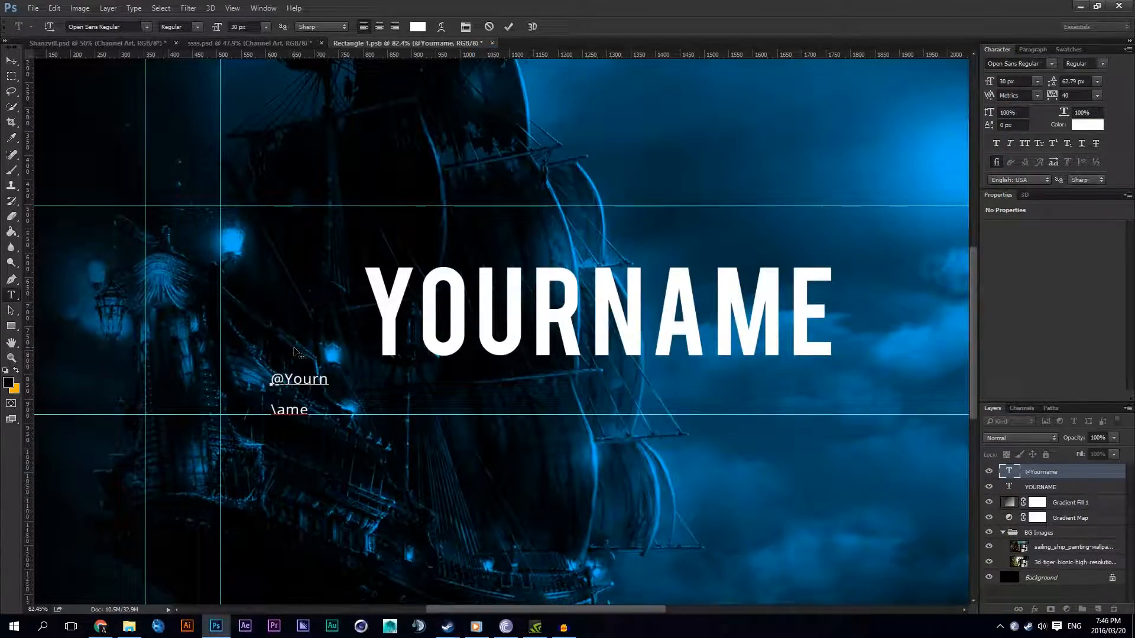
key(Delete)
key(ctrl+Return)
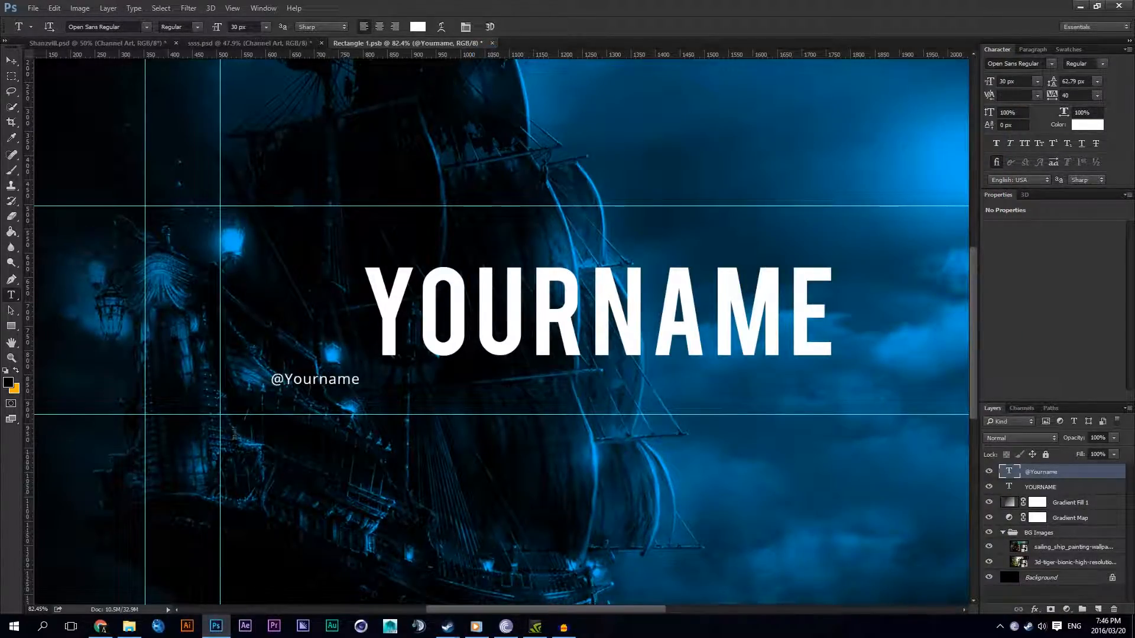
Step: Place Instagram.png from File Explorer on the canvas and scale it down to about 88 x 89 px
click(129, 626)
drag(701, 266, 284, 299)
drag(649, 143, 458, 331)
key(Return)
scroll(440, 349, up, 8)
Step: Give the Instagram icon a white Color Overlay with the Normal blend mode
right_click(1028, 473)
click(898, 47)
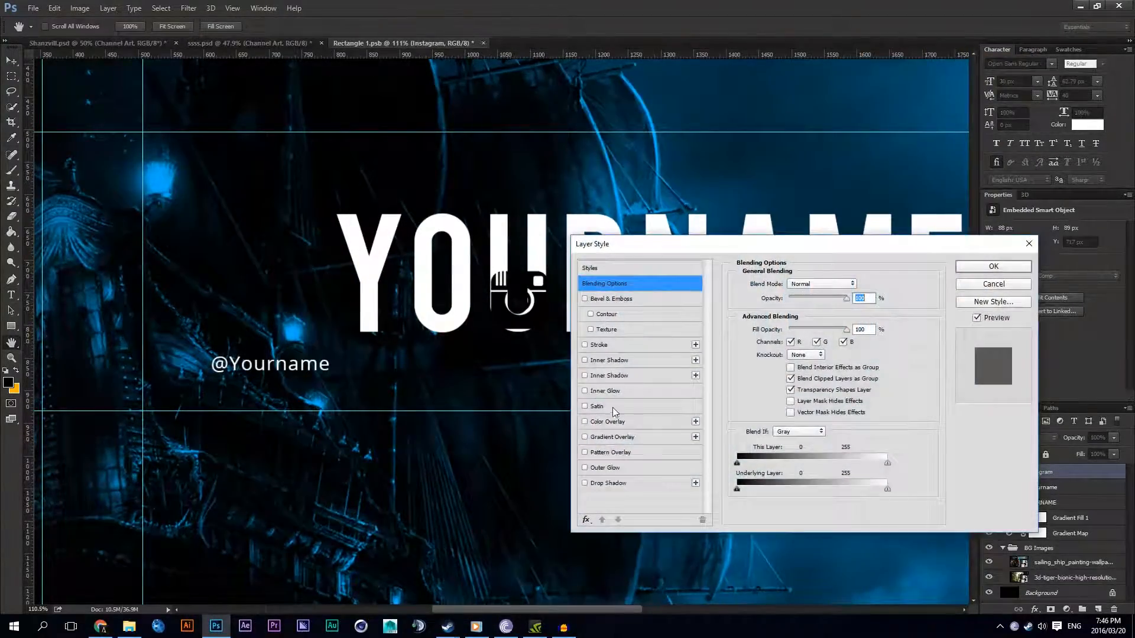
click(607, 421)
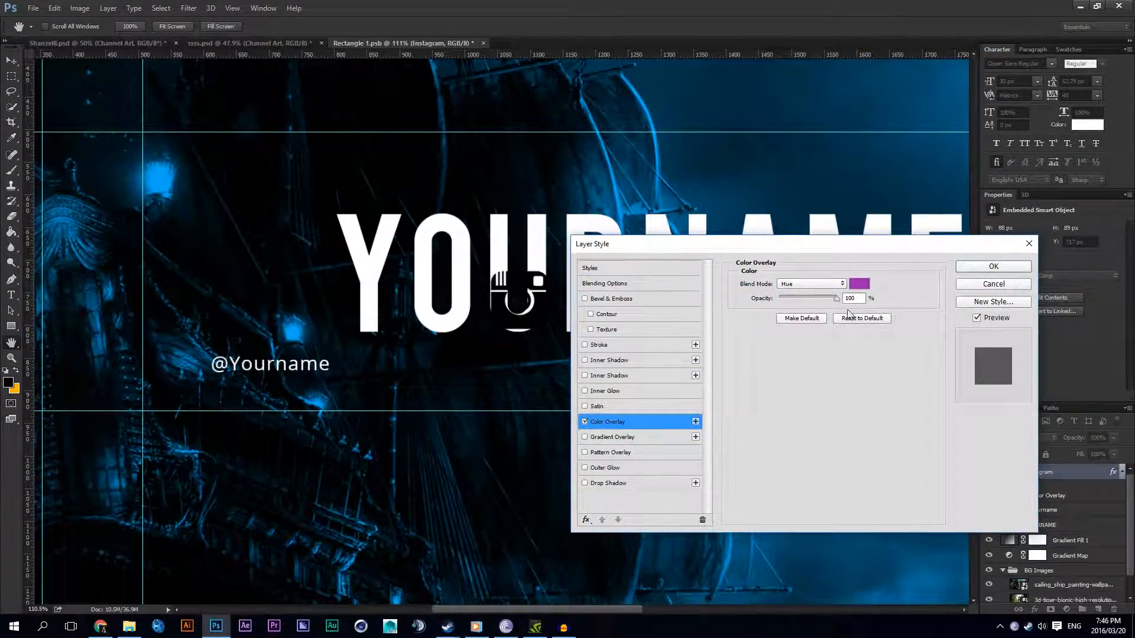
click(859, 284)
click(623, 308)
click(875, 305)
click(810, 284)
click(814, 296)
click(993, 268)
click(12, 76)
click(12, 60)
drag(523, 250, 179, 290)
scroll(163, 392, up, 13)
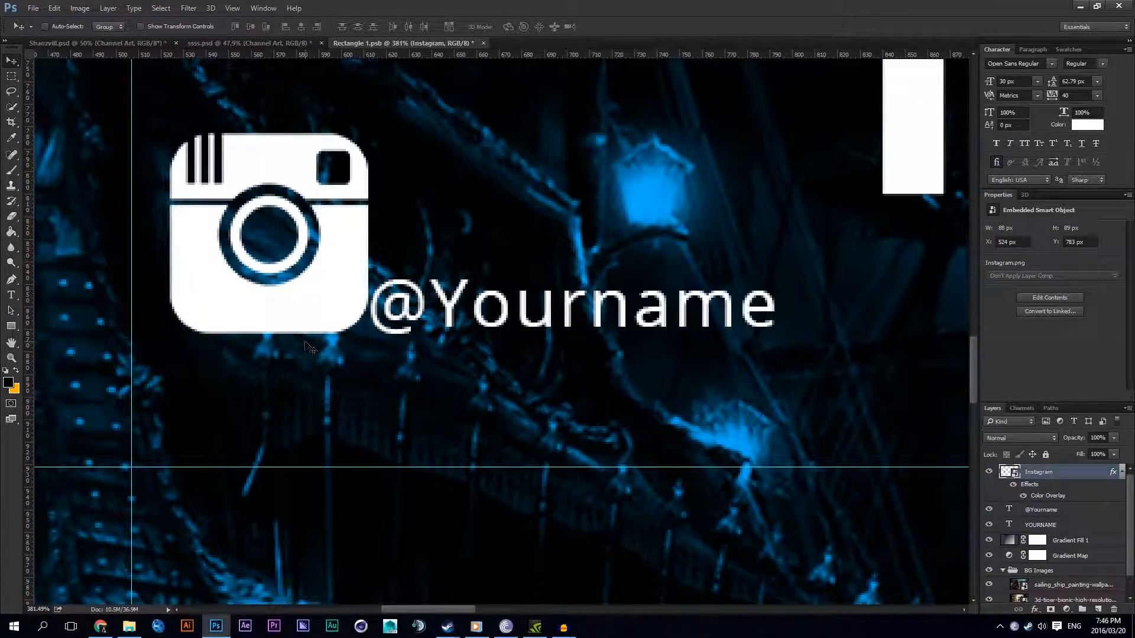
key(ctrl+t)
drag(369, 133, 357, 369)
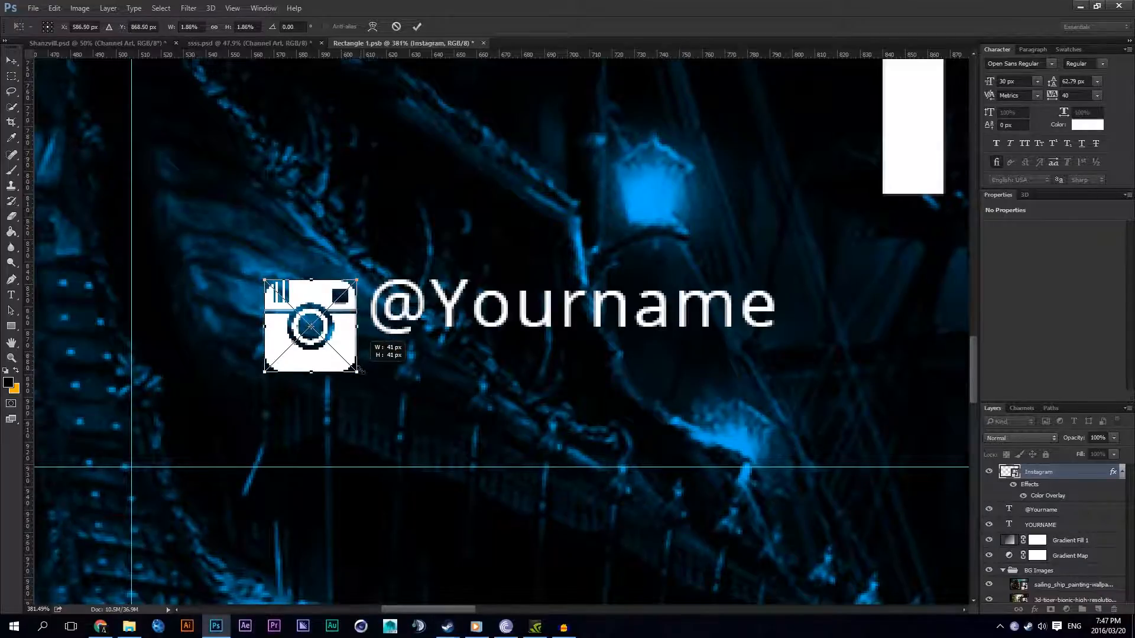
key(Return)
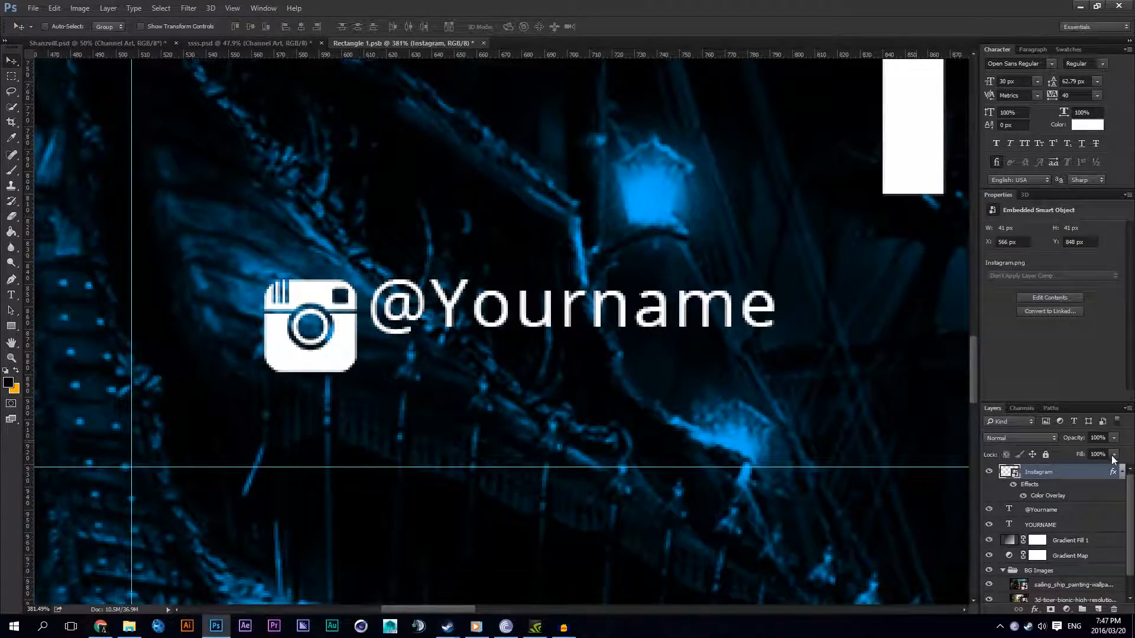
click(1118, 471)
click(1040, 487)
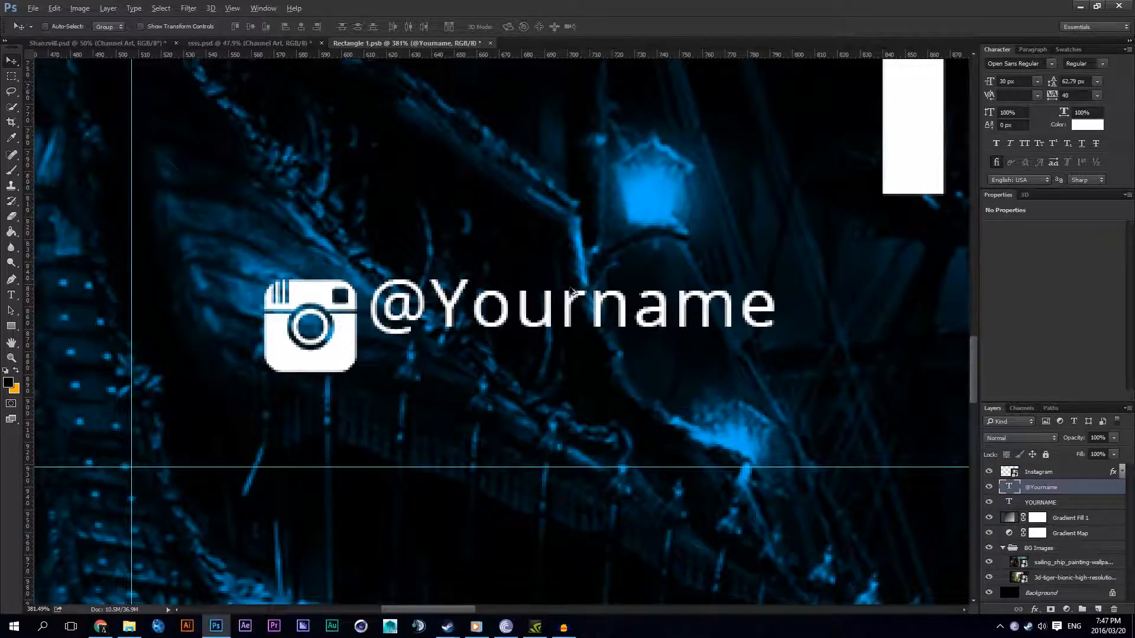
drag(495, 306, 506, 367)
click(229, 4)
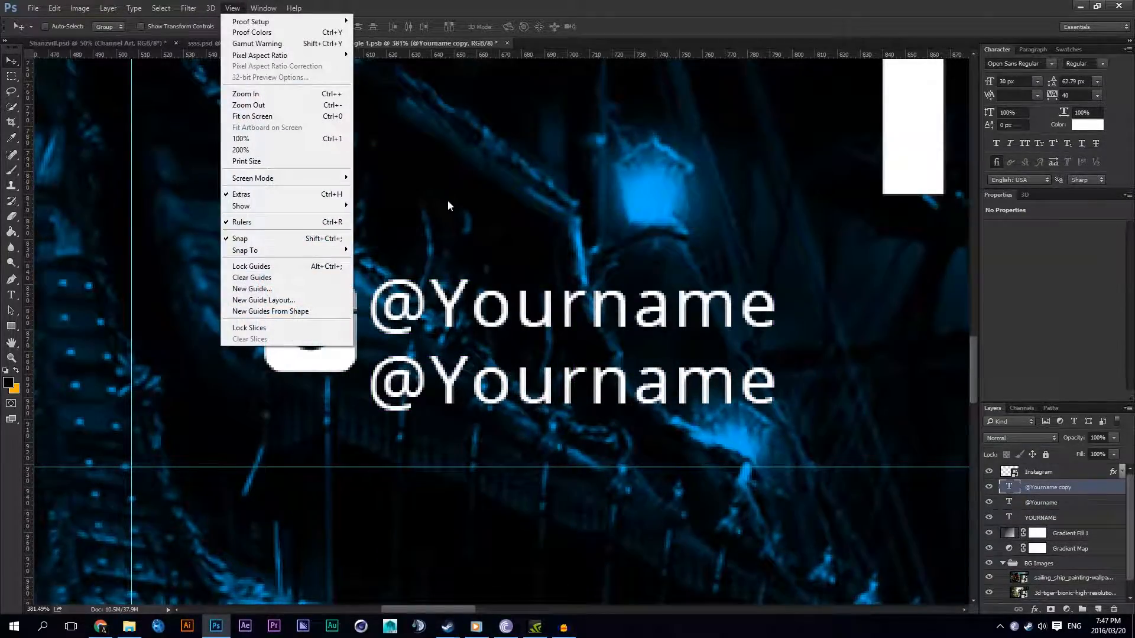
click(245, 5)
click(248, 6)
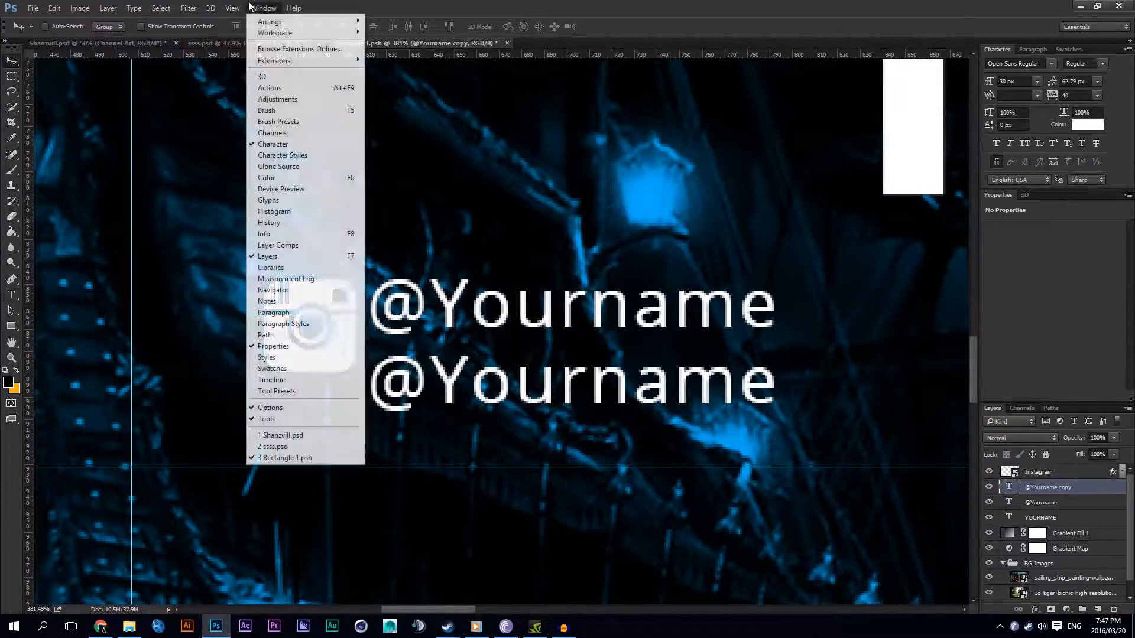
mouse_move(264, 204)
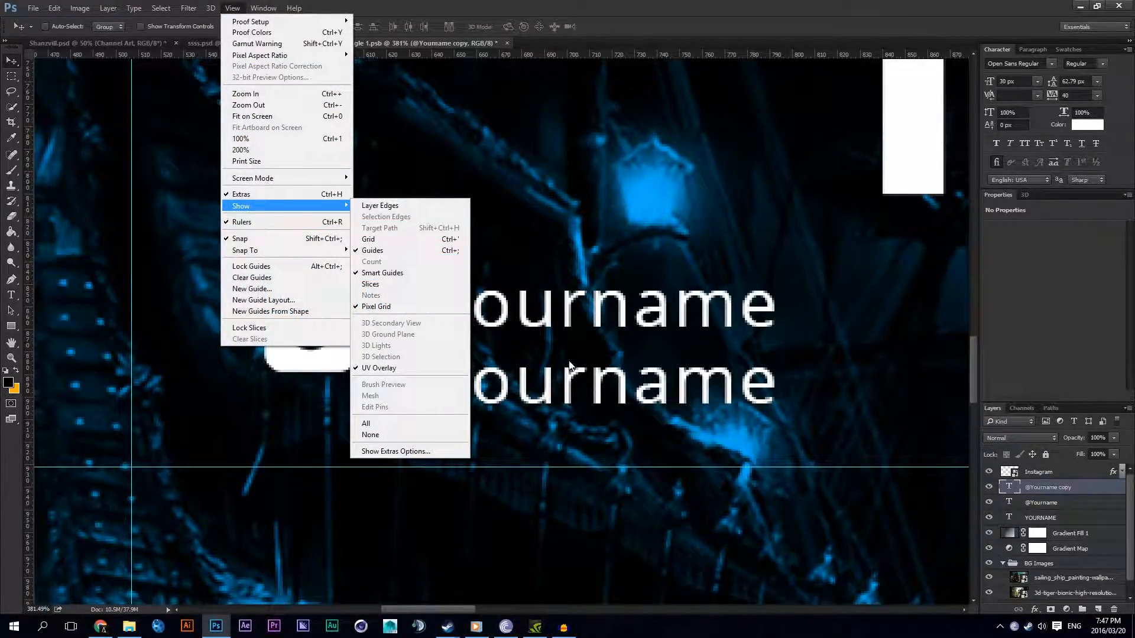
drag(558, 393, 513, 386)
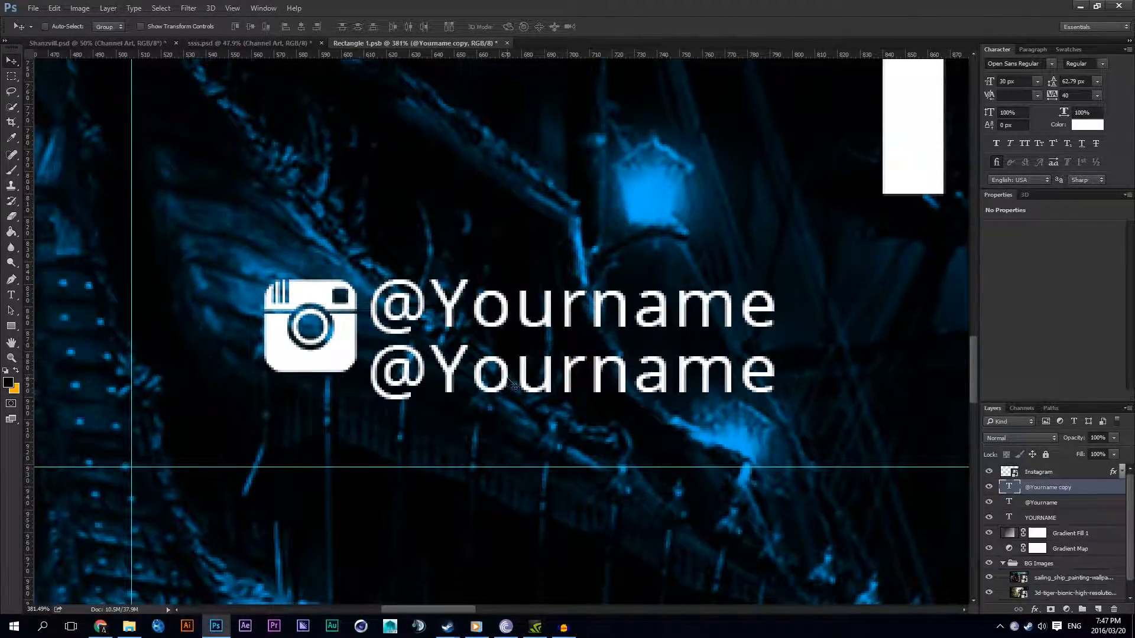
click(11, 294)
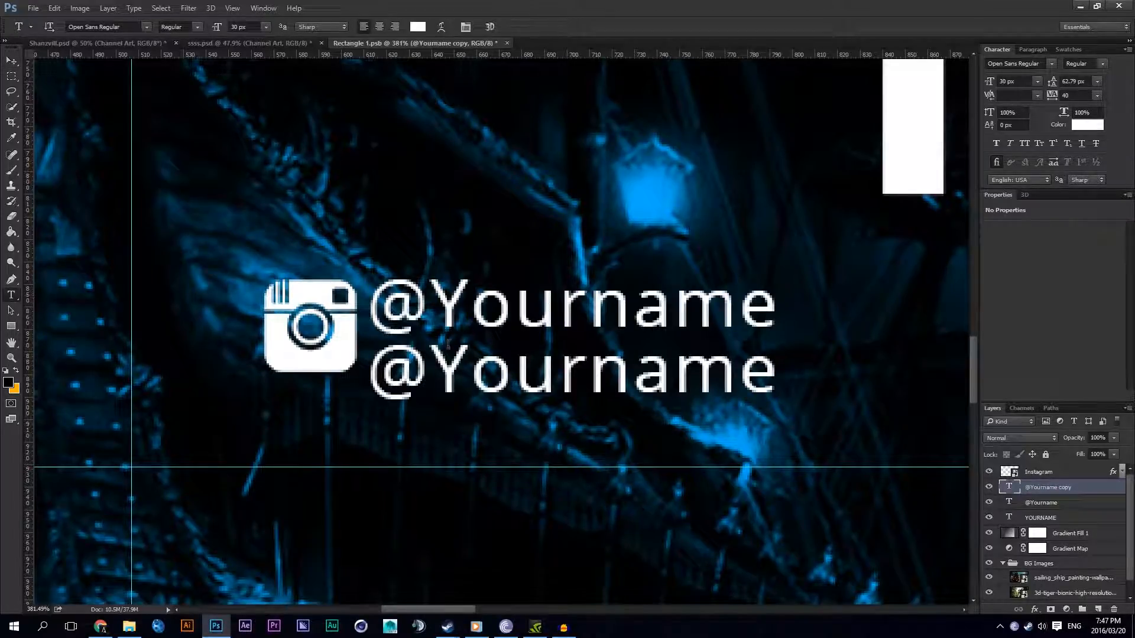
double_click(510, 359)
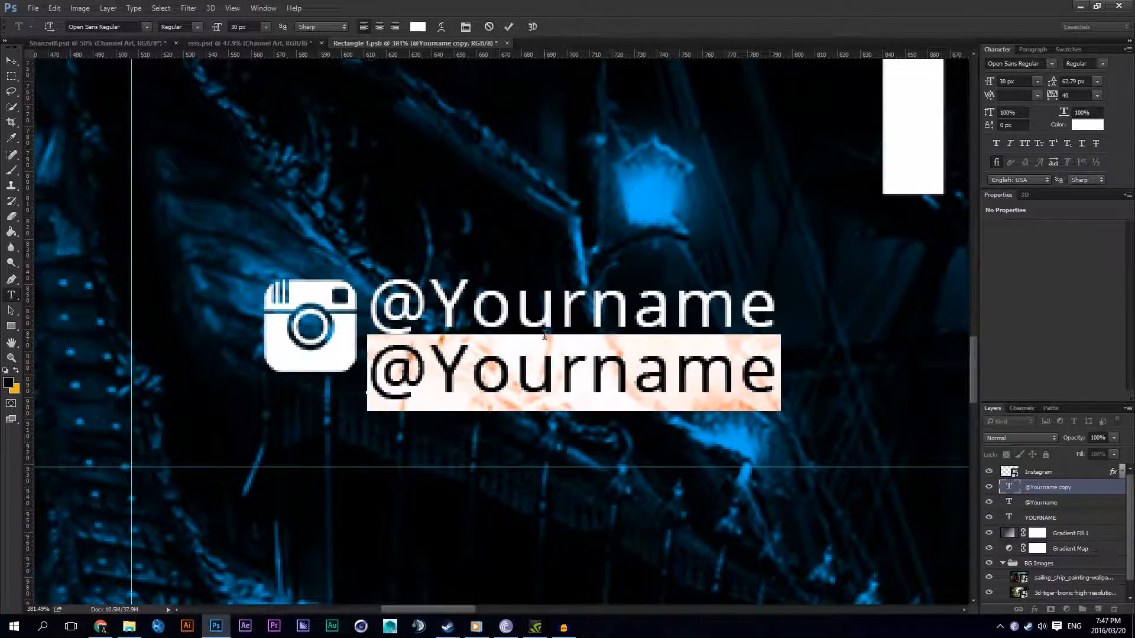
key(BackSpace)
text(Instagram)
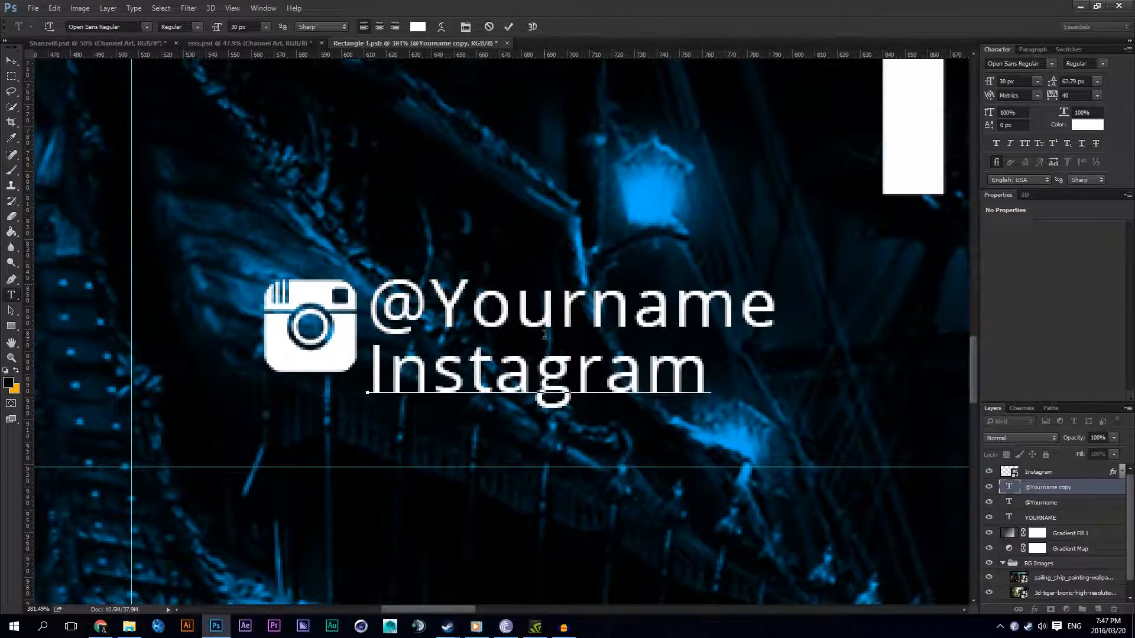
click(999, 503)
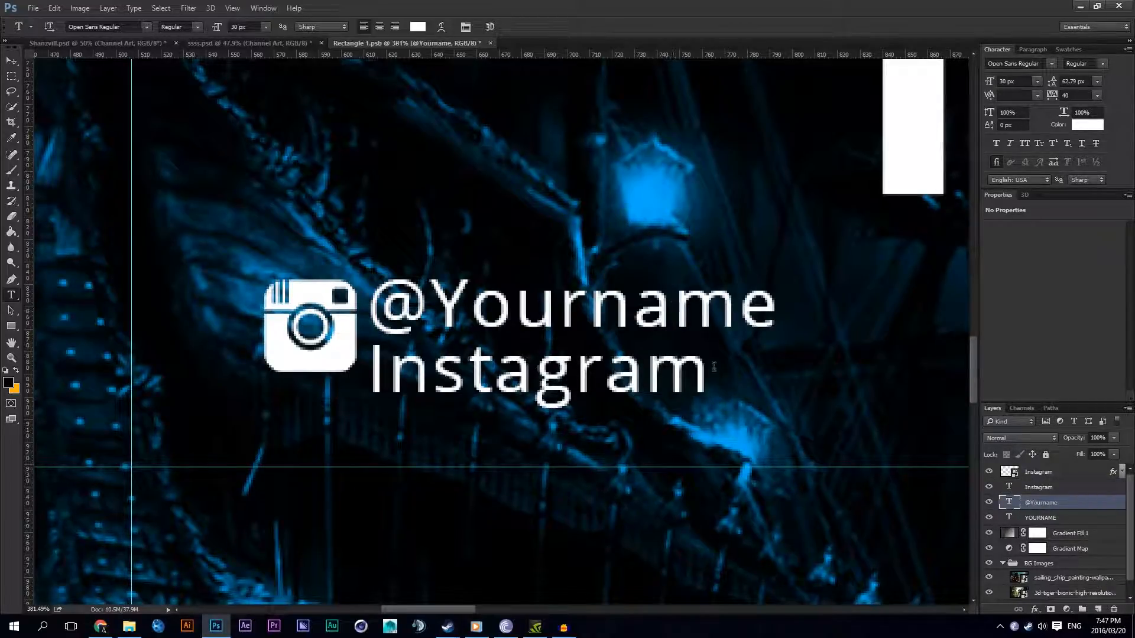
click(1041, 490)
click(12, 60)
drag(507, 336, 506, 269)
click(1040, 502)
drag(742, 316, 639, 361)
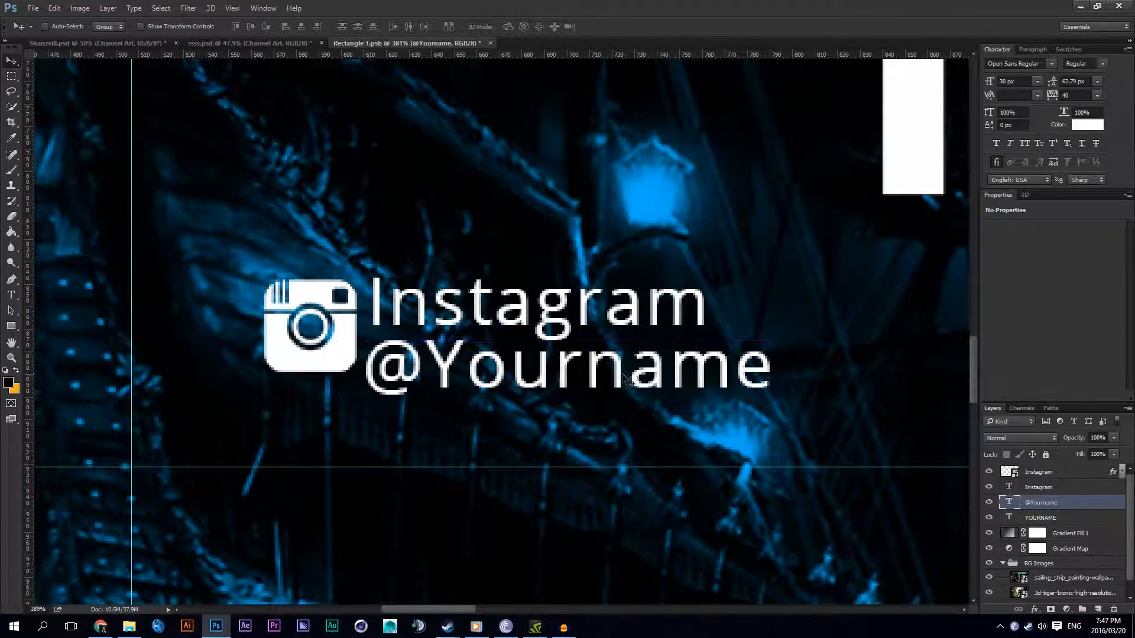
Step: Set the font size of the Instagram text to 25 px
scroll(622, 376, down, 5)
scroll(629, 383, up, 5)
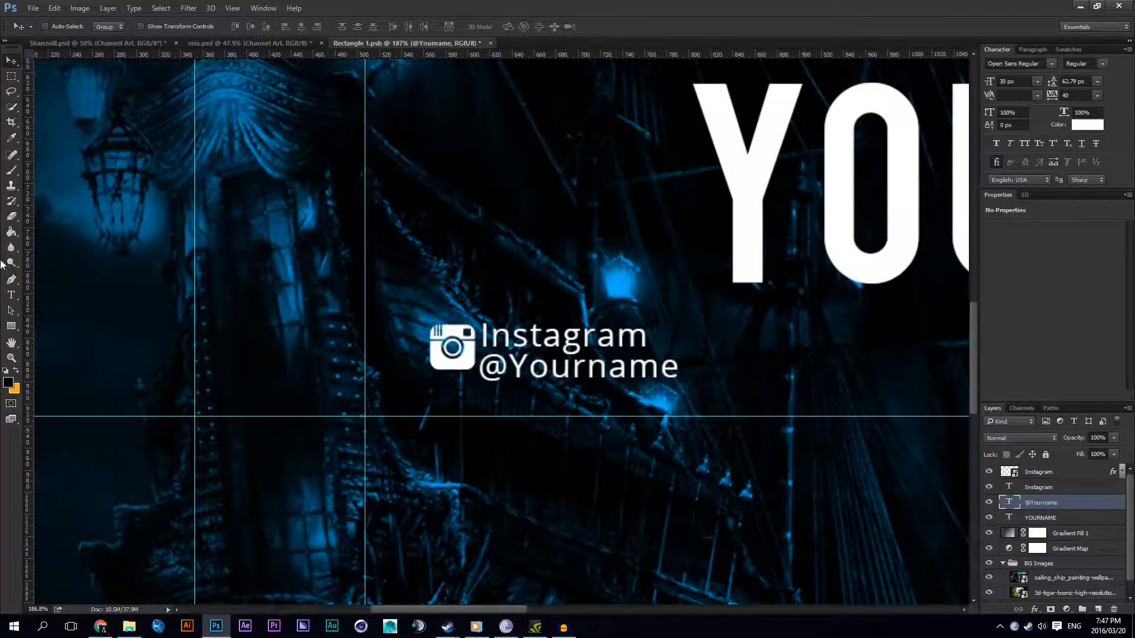
key(t)
double_click(515, 322)
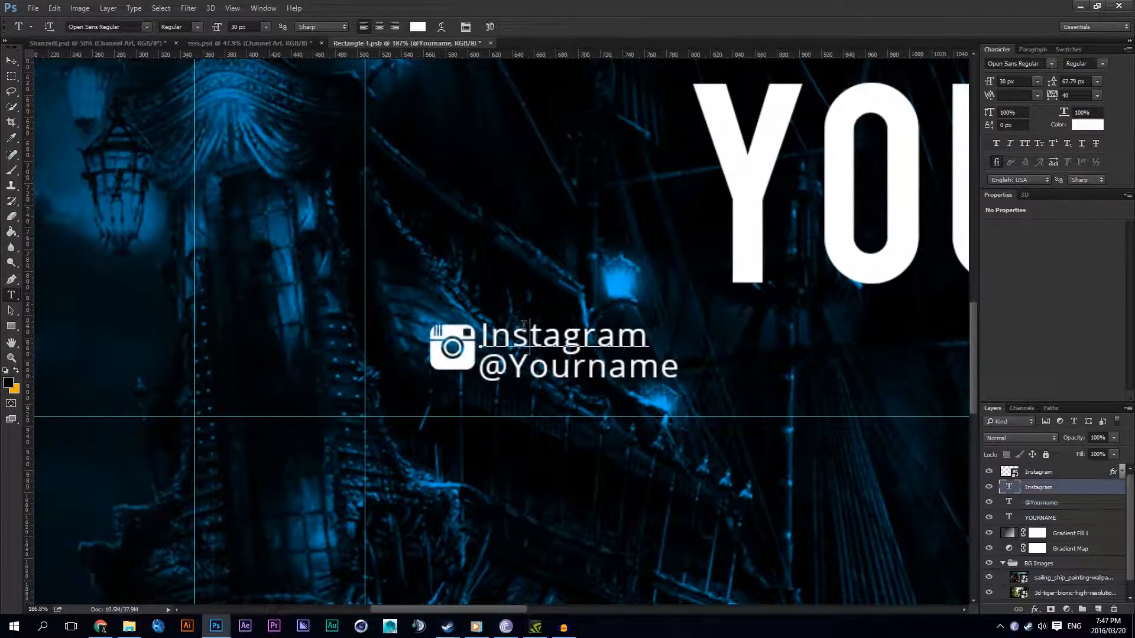
click(254, 30)
scroll(251, 29, down, 12)
scroll(239, 31, up, 3)
scroll(251, 29, up, 4)
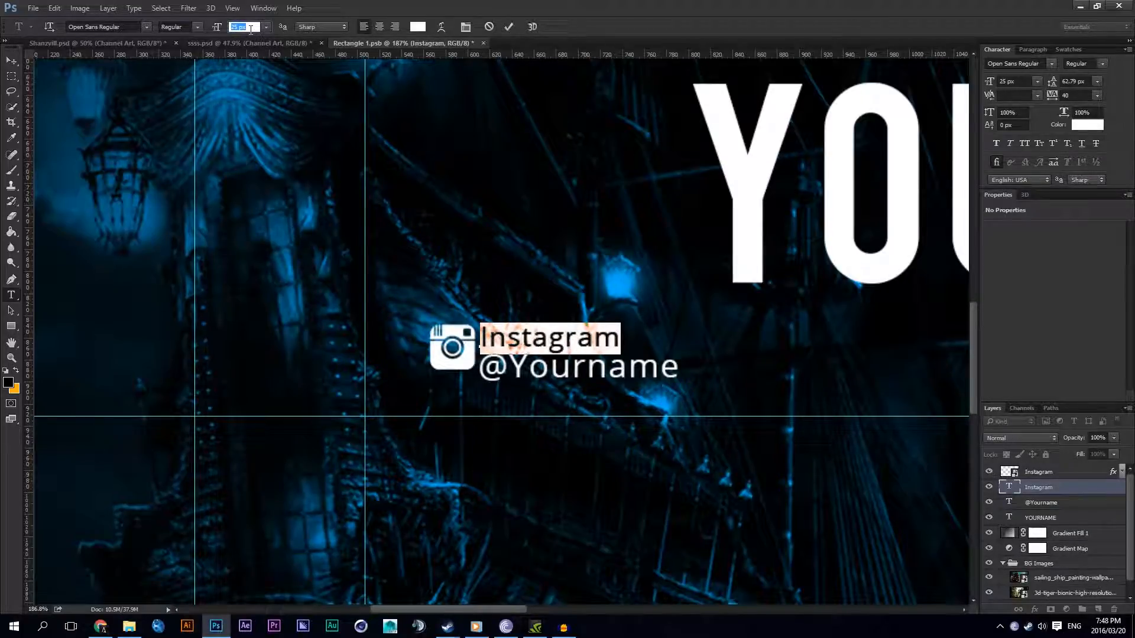
click(1061, 494)
scroll(734, 345, down, 6)
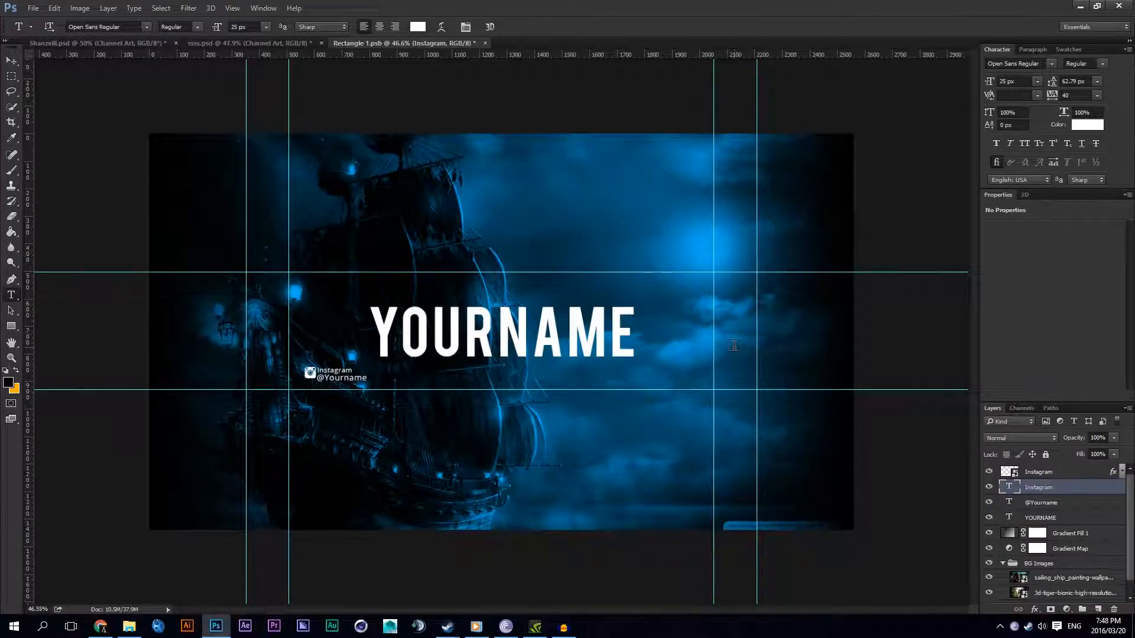
scroll(368, 360, up, 5)
scroll(228, 382, up, 2)
double_click(314, 438)
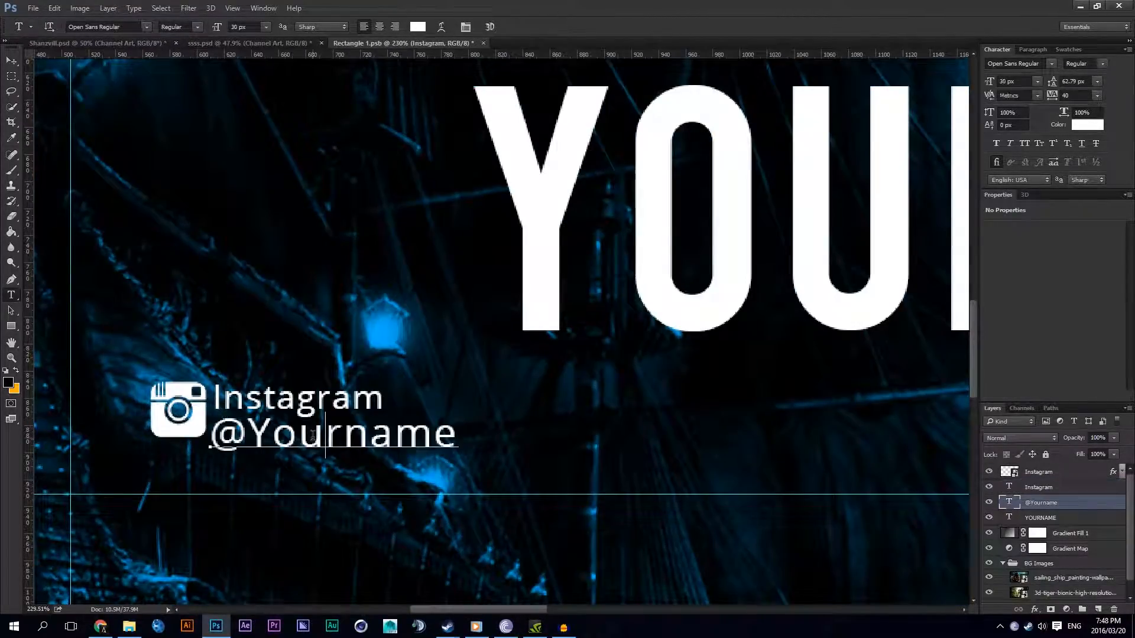
click(250, 27)
text(16)
key(Return)
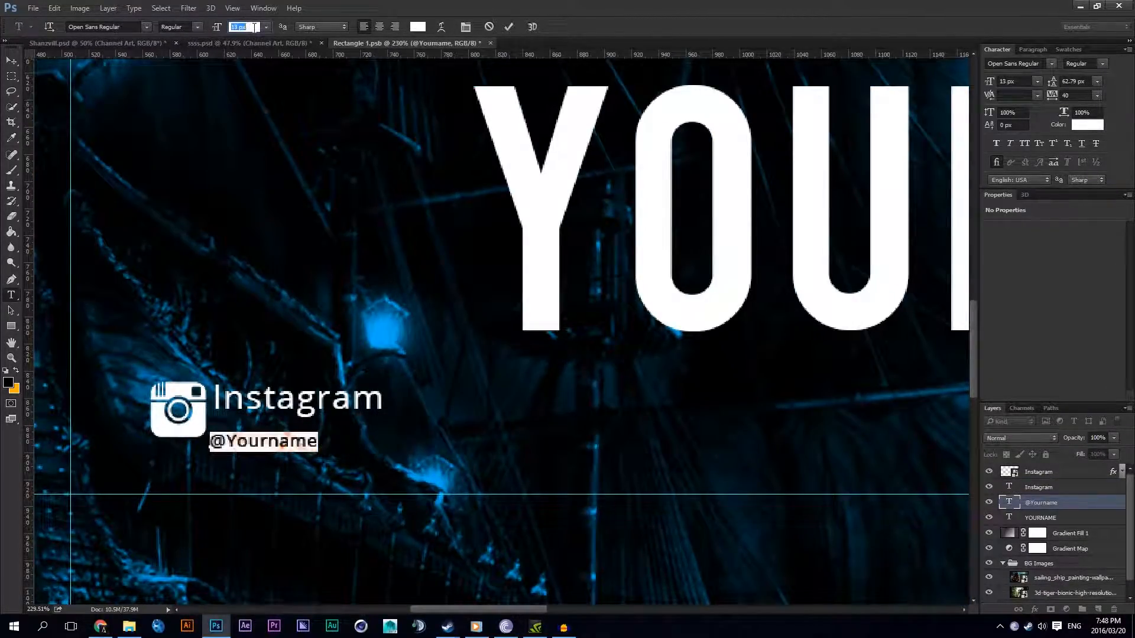
scroll(254, 28, up, 4)
scroll(251, 27, down, 3)
scroll(246, 26, up, 1)
scroll(246, 26, down, 1)
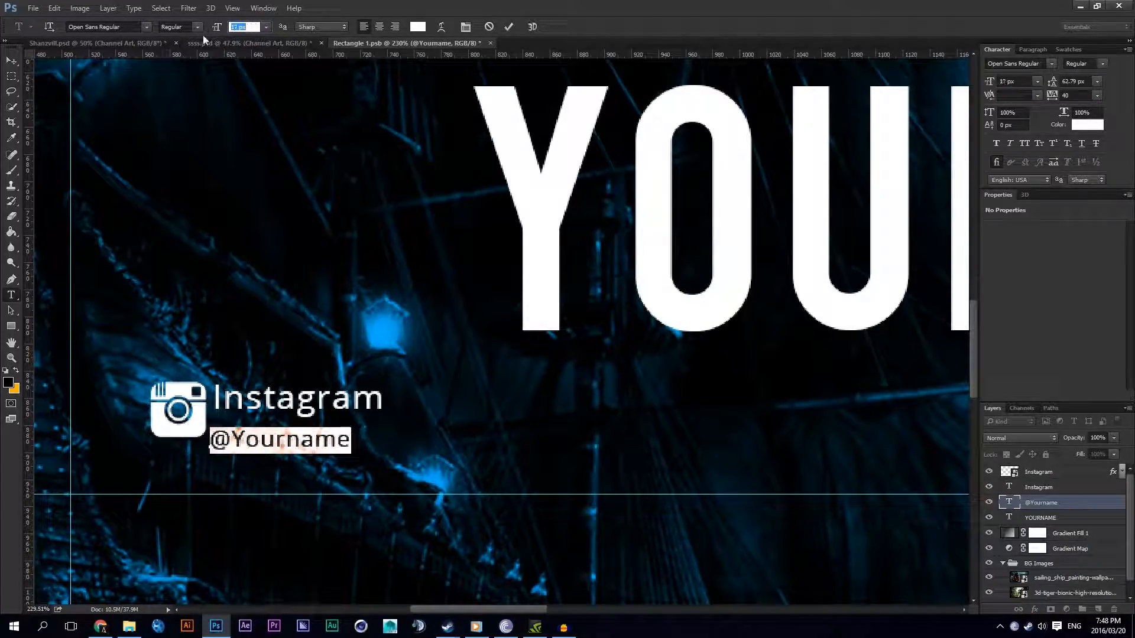
click(11, 61)
drag(285, 433, 287, 419)
click(1039, 487)
drag(485, 410, 492, 411)
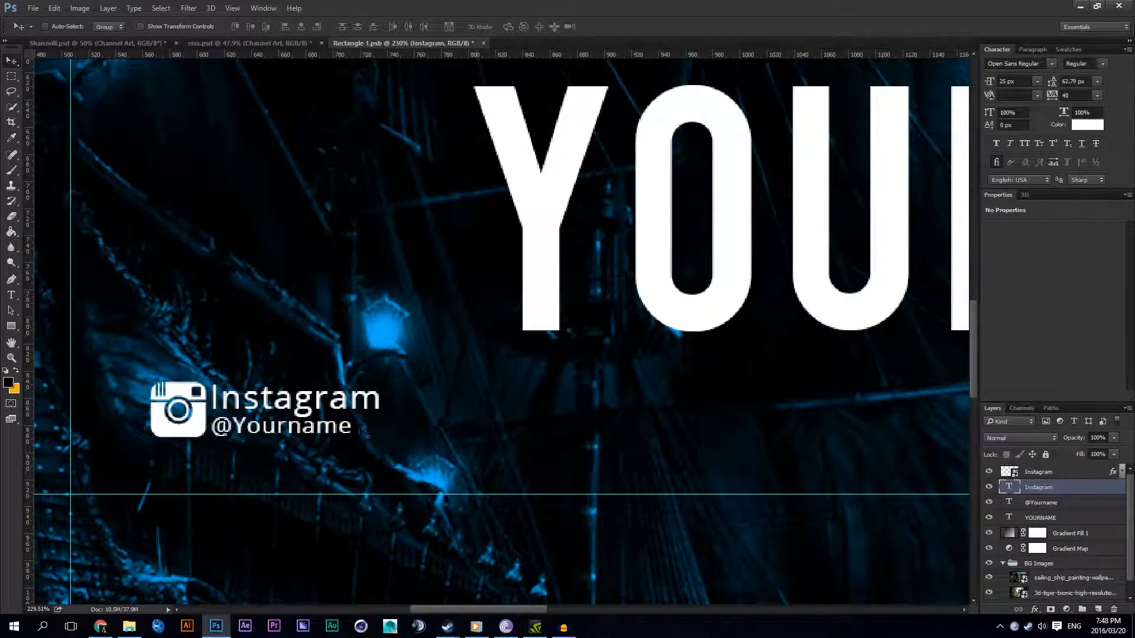
Step: Align the top edge of the Instagram text with the top edge of the Instagram icon
click(1039, 472)
scroll(230, 448, up, 1)
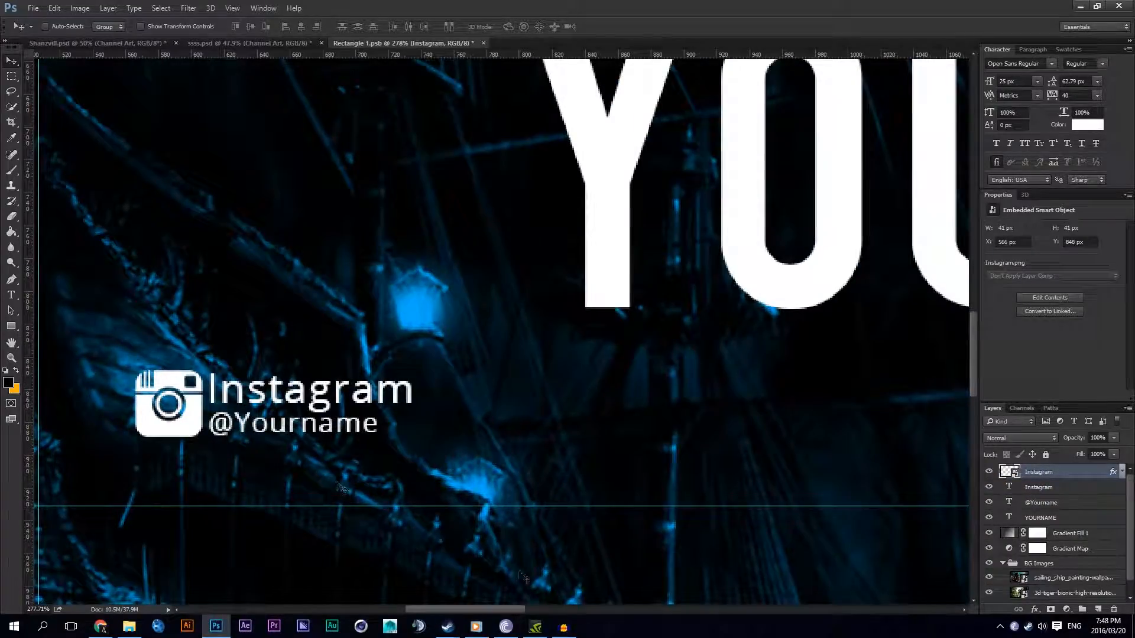
scroll(514, 573, down, 5)
scroll(513, 572, down, 2)
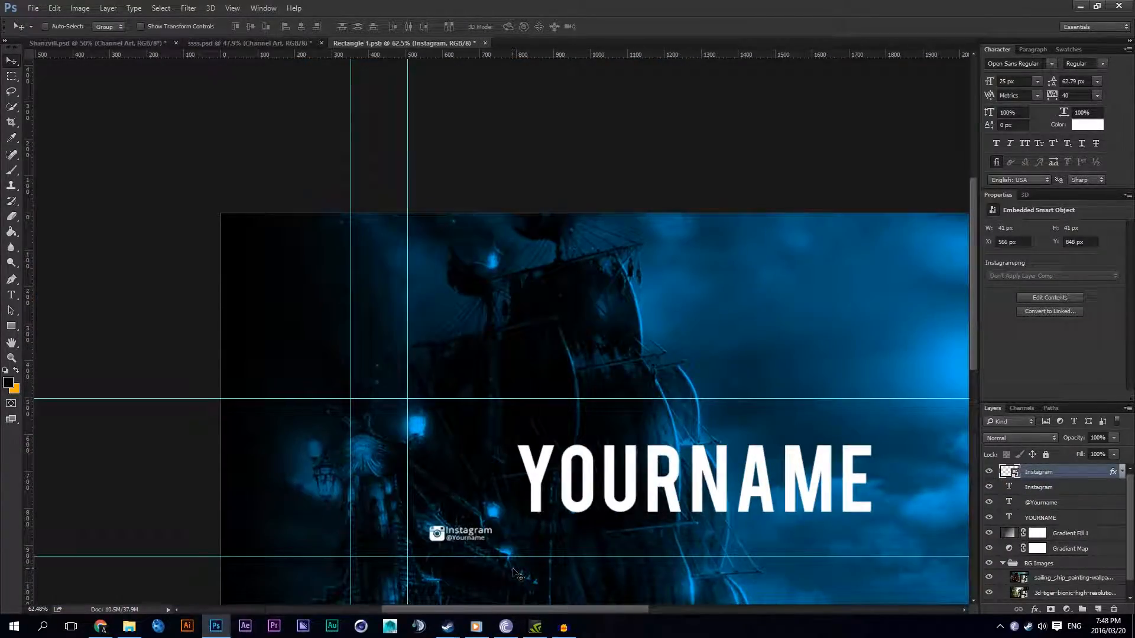
scroll(413, 544, up, 6)
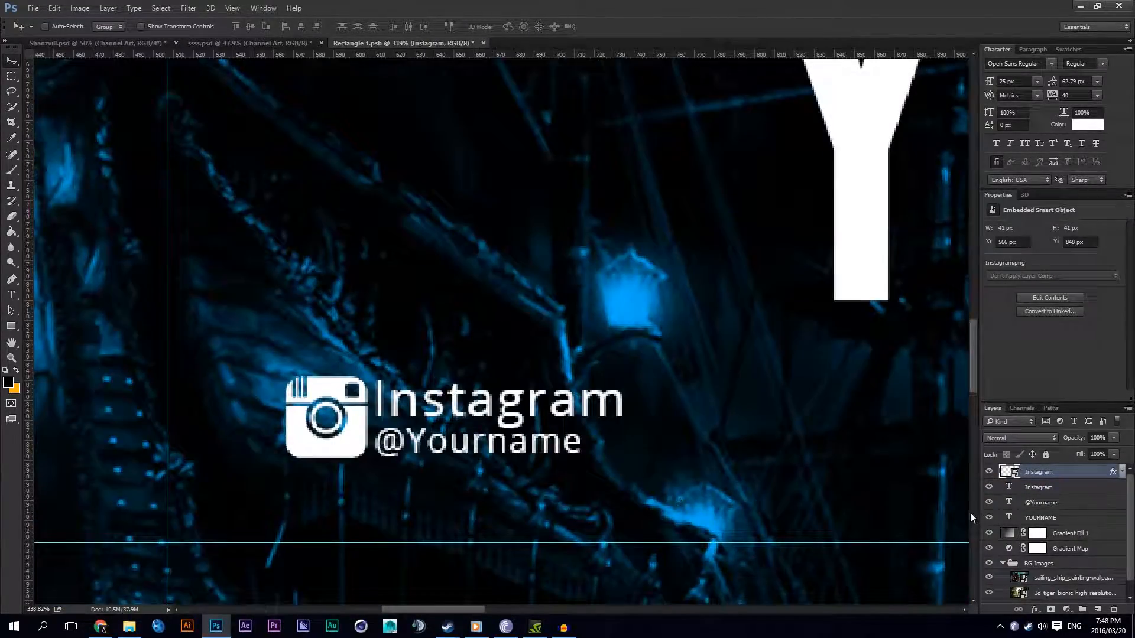
shift+click(1038, 487)
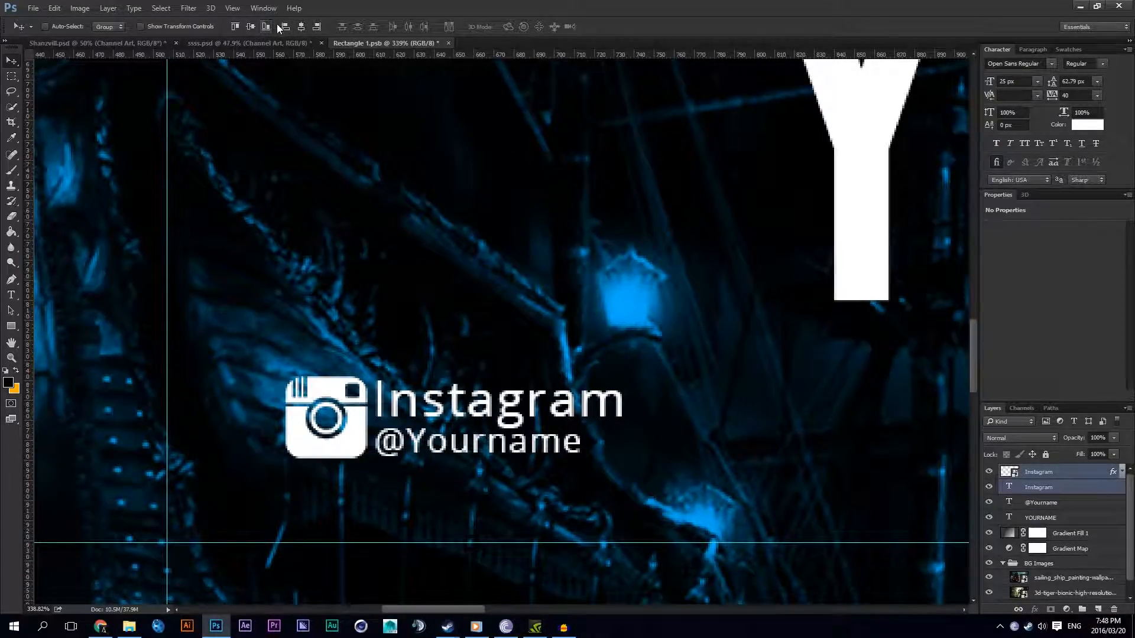
click(235, 27)
click(1052, 475)
click(1038, 485)
click(1037, 474)
shift+click(1041, 486)
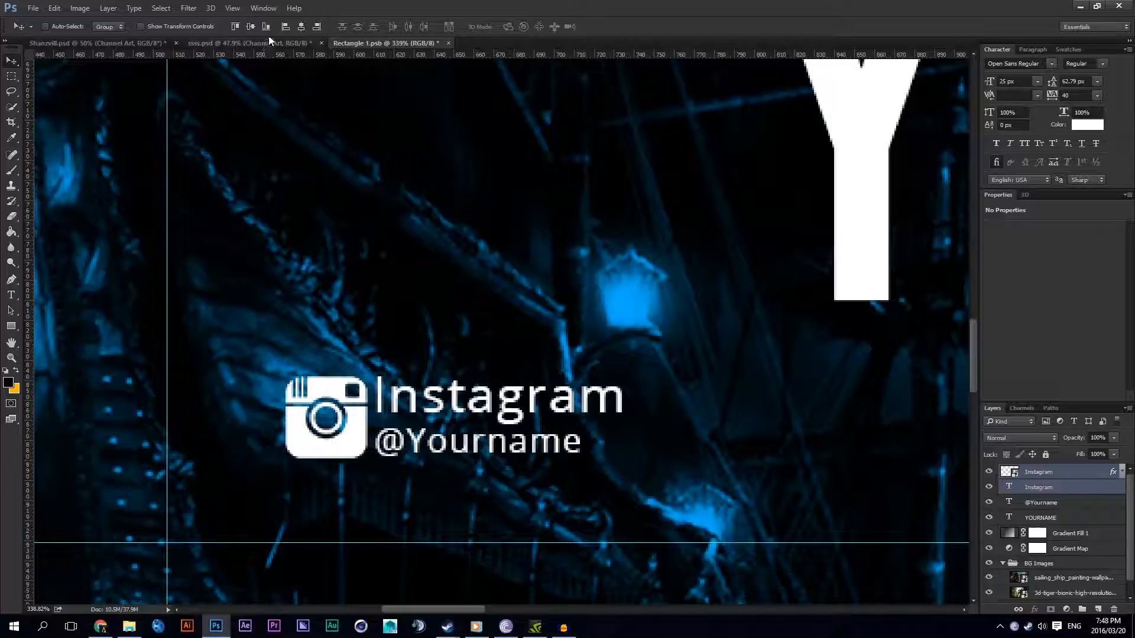
click(1046, 487)
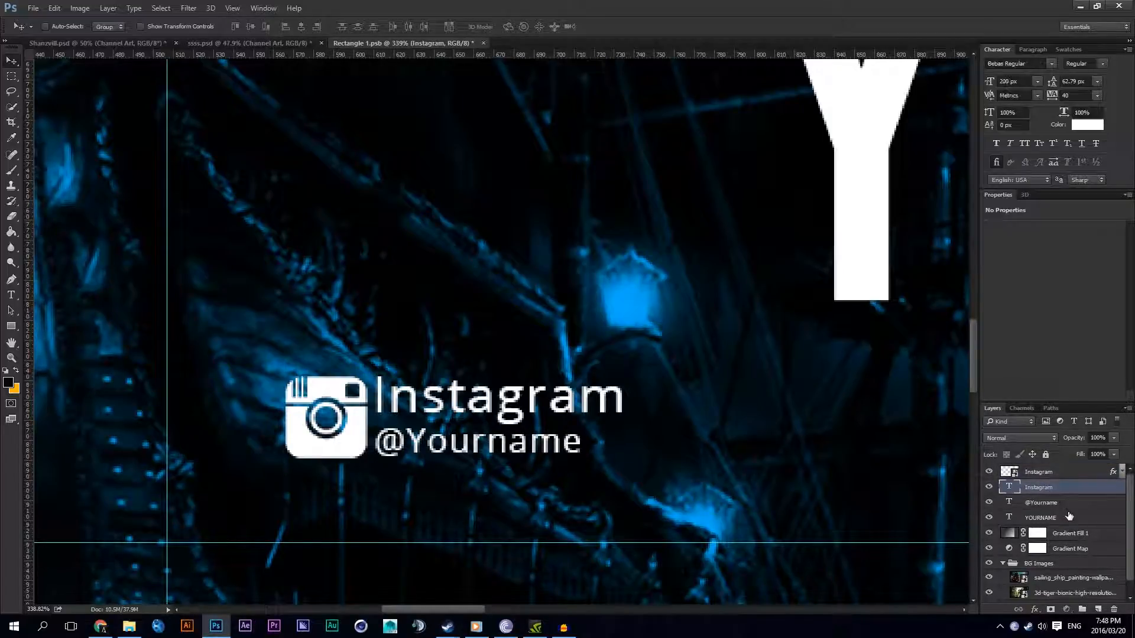
click(1060, 503)
ctrl+click(1062, 476)
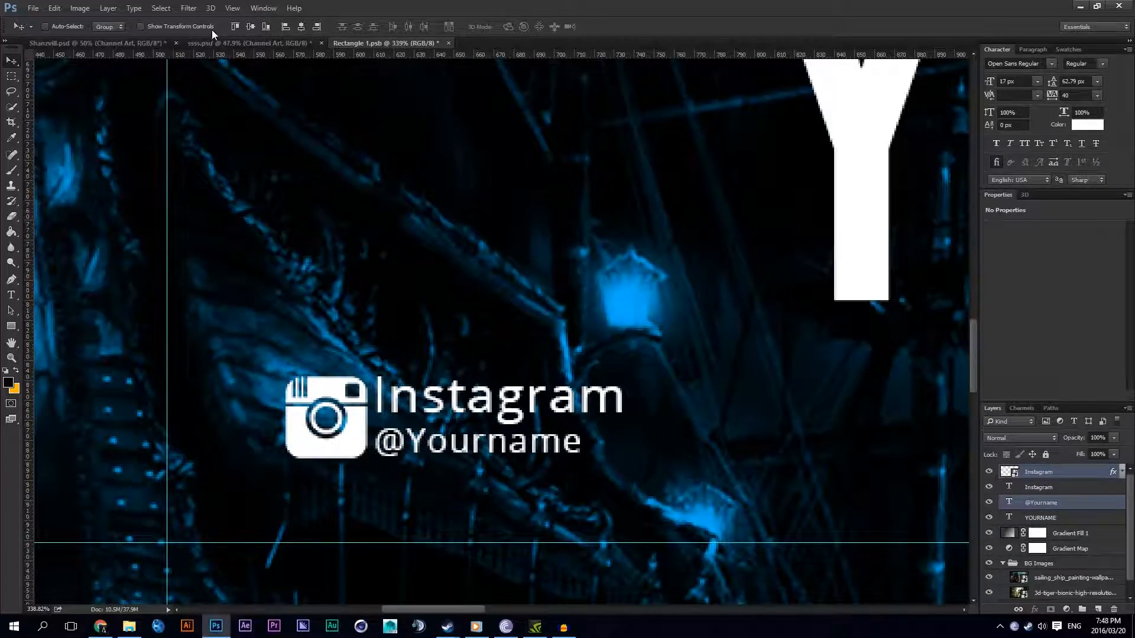
key(Down)
Step: Create a layer group above the icon layer and name it Instagram
key(ctrl+g)
double_click(1037, 471)
text(Insta)
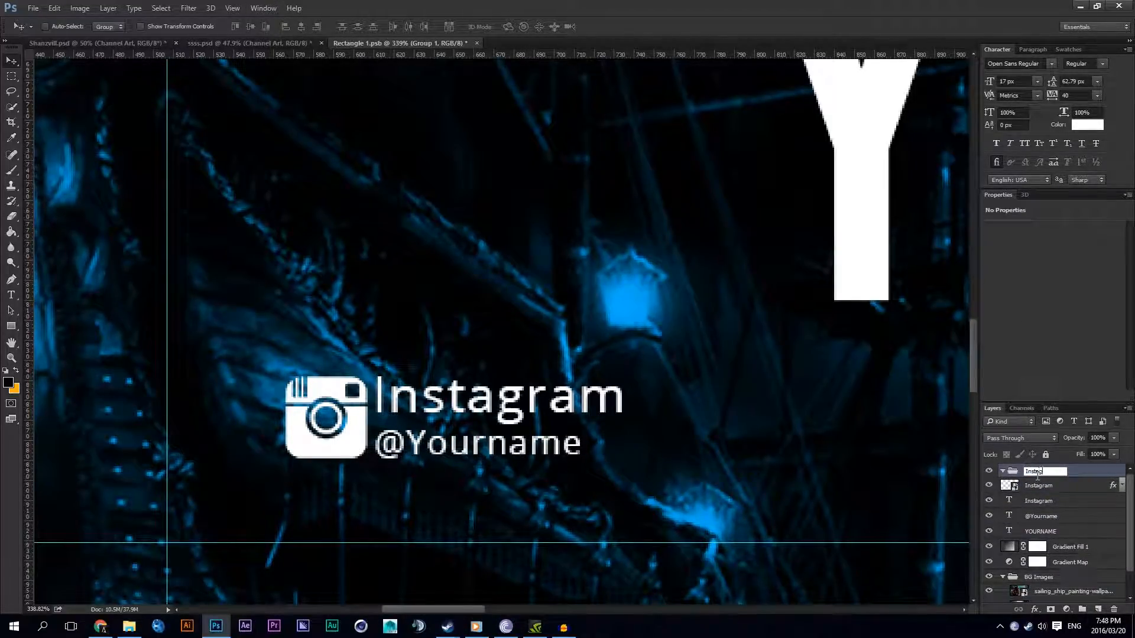
text(gram)
key(Return)
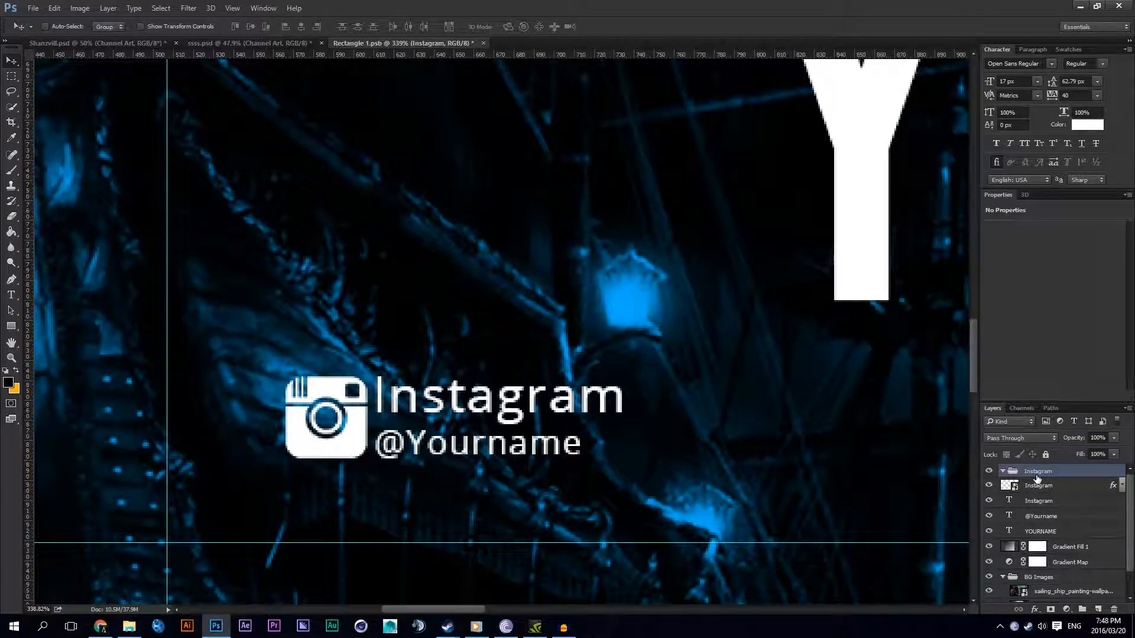
click(1041, 485)
shift+click(1042, 515)
drag(1041, 516, 996, 471)
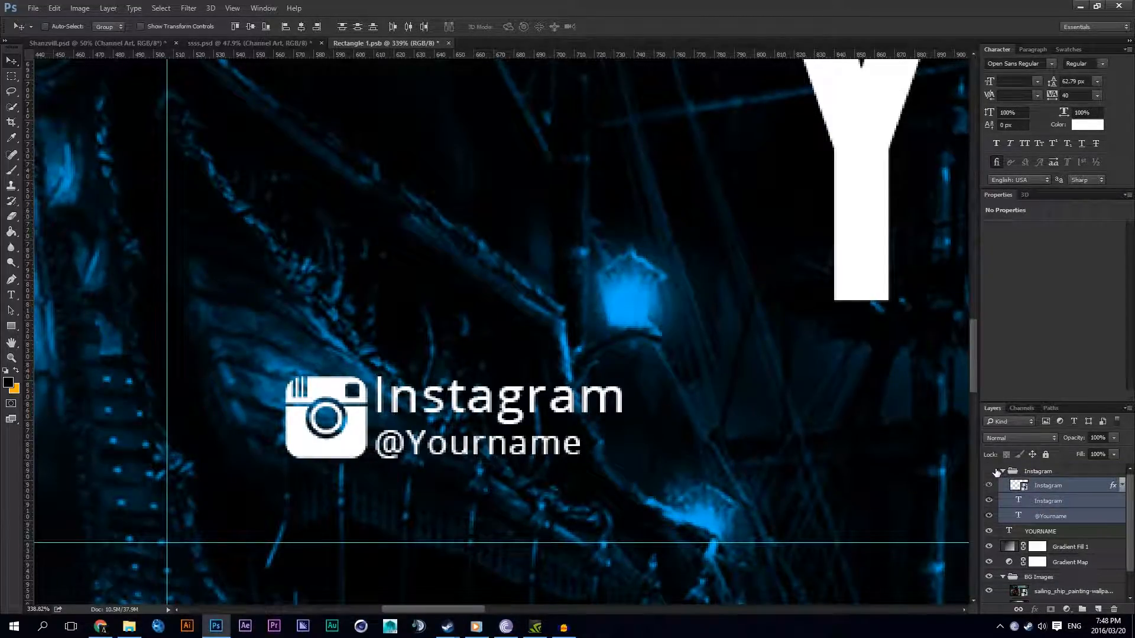
click(1044, 472)
Step: Reset the Instagram icon's inner shadow to defaults, with Soft Light blending, 100% opacity, 2 px distance and 2 px size
right_click(1048, 485)
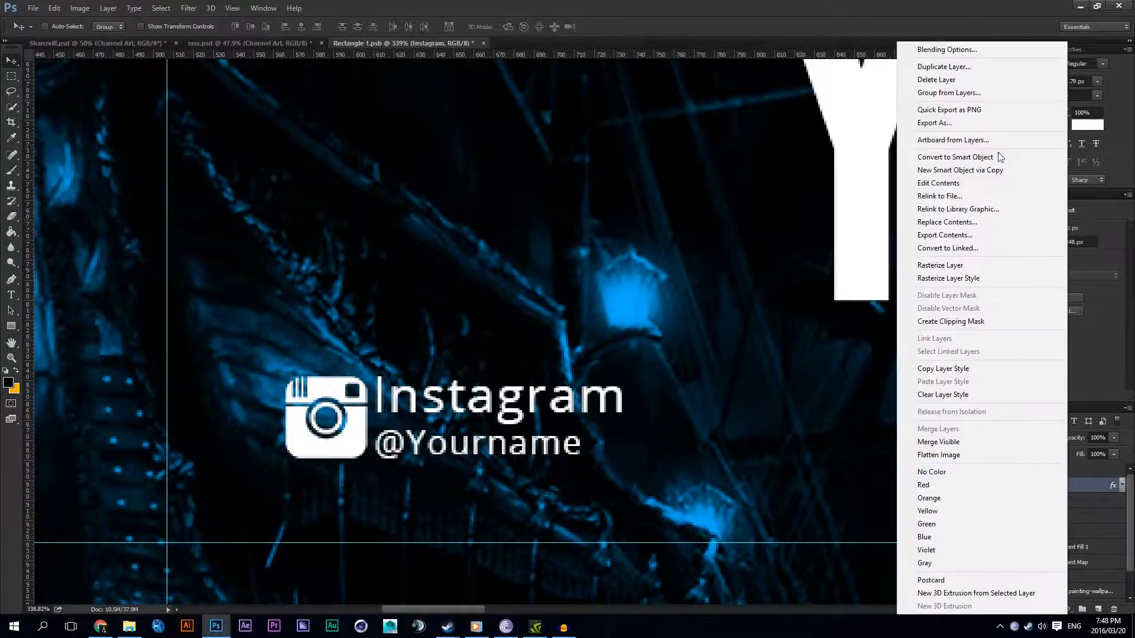
click(934, 51)
click(615, 360)
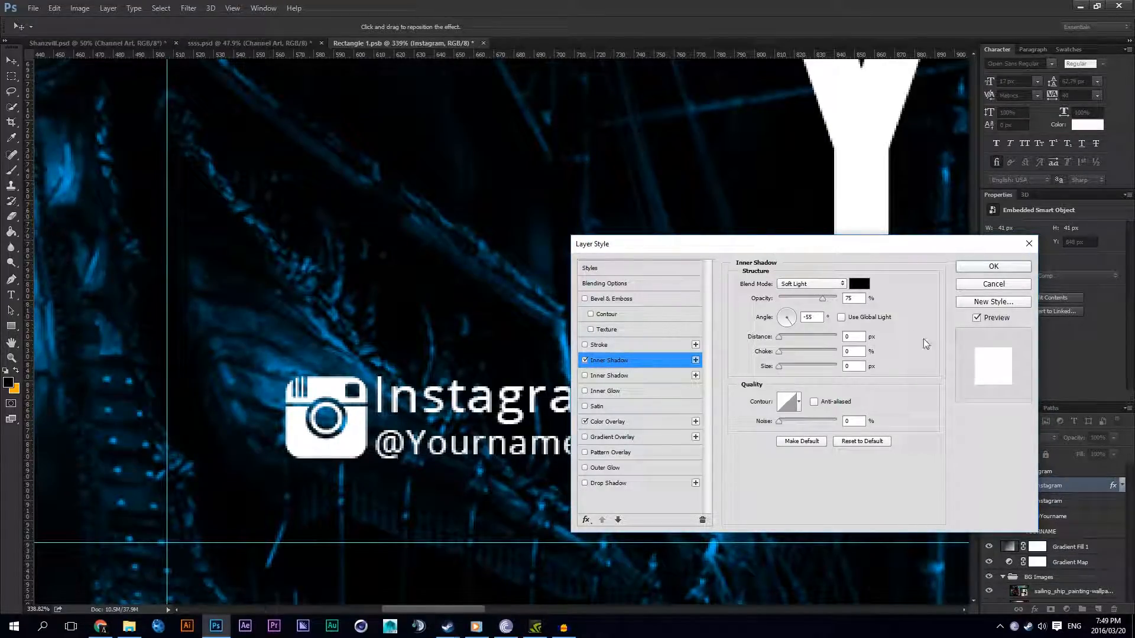
click(844, 441)
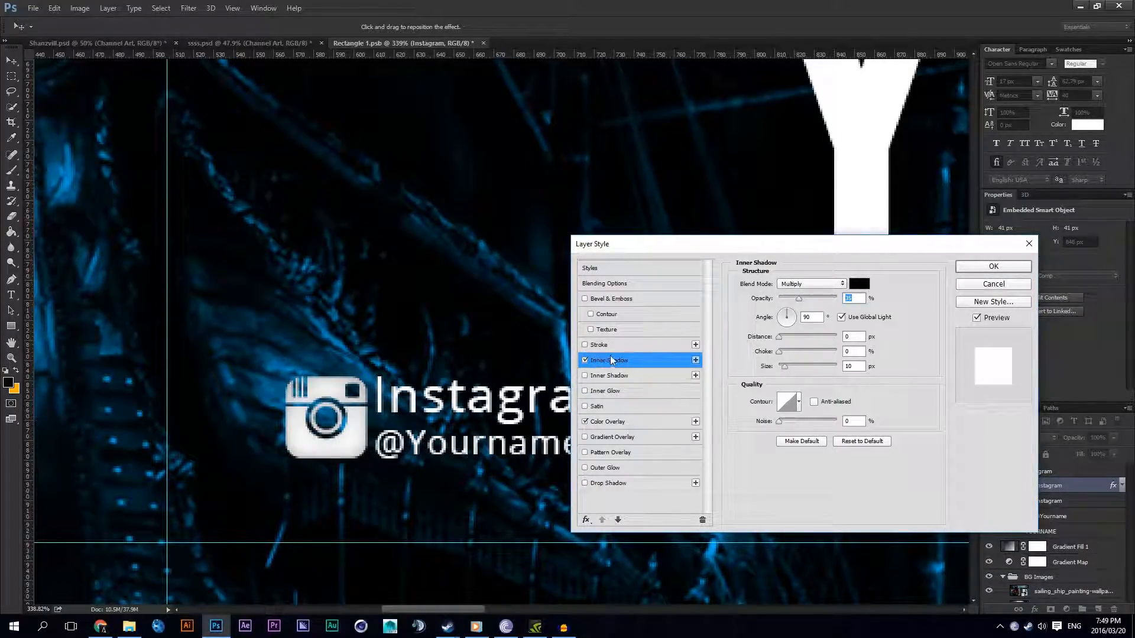
click(800, 284)
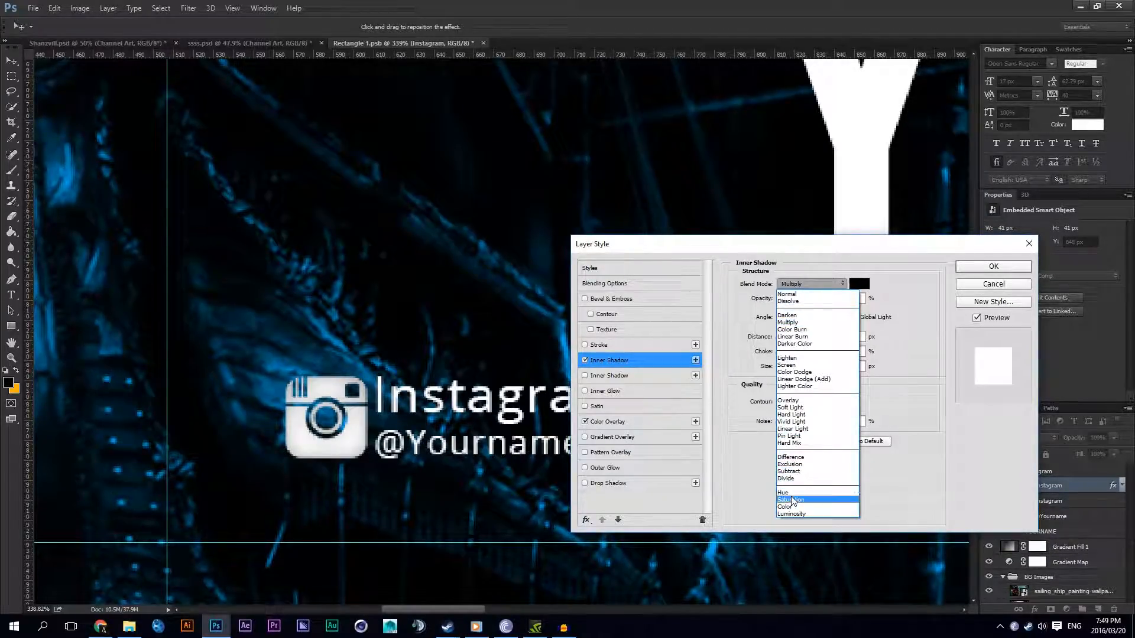
click(791, 407)
drag(797, 299, 917, 427)
text(2)
double_click(852, 366)
text(2)
Step: Turn off global light for the inner shadow and set its angle to -55°, blend mode to Normal and opacity to 20%
click(849, 319)
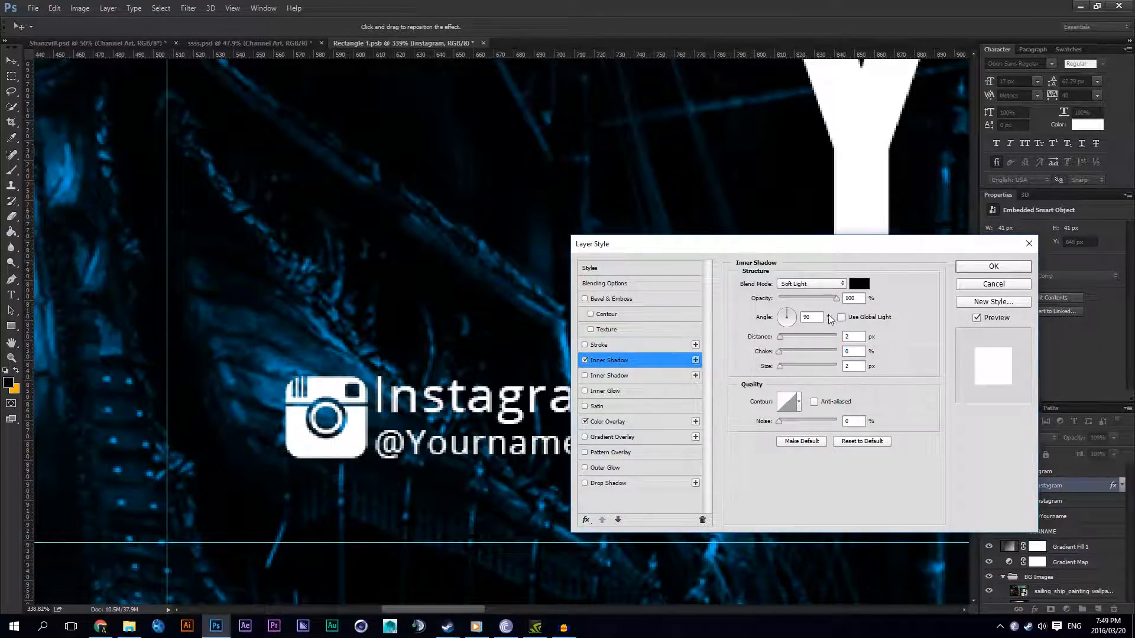
click(842, 318)
double_click(816, 317)
click(841, 318)
text(120)
click(826, 288)
click(807, 291)
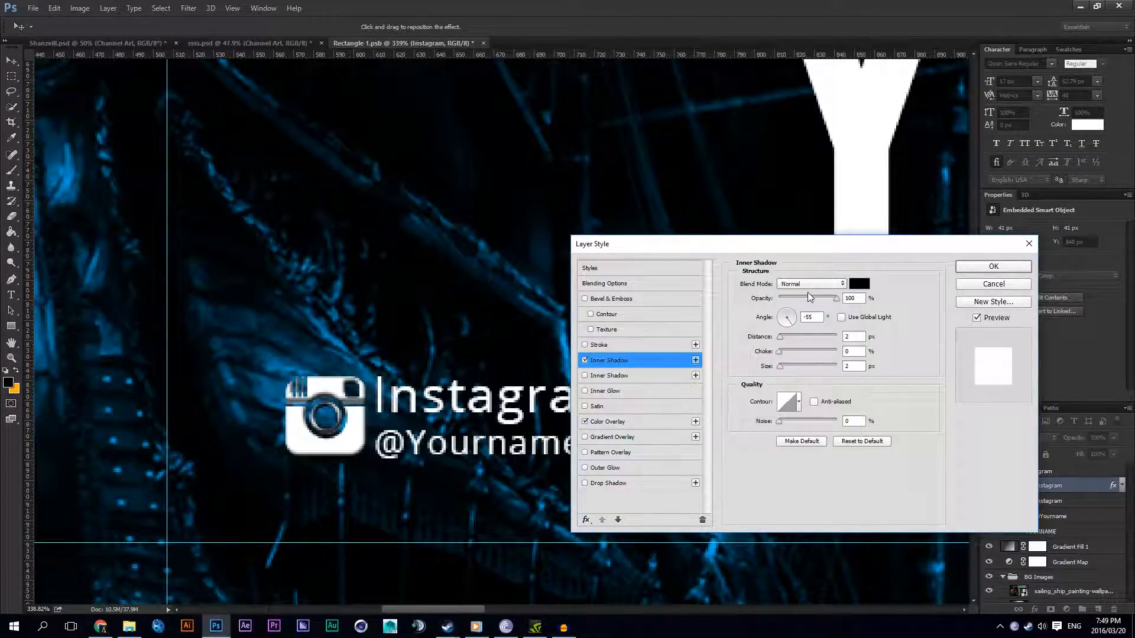
drag(821, 303, 789, 302)
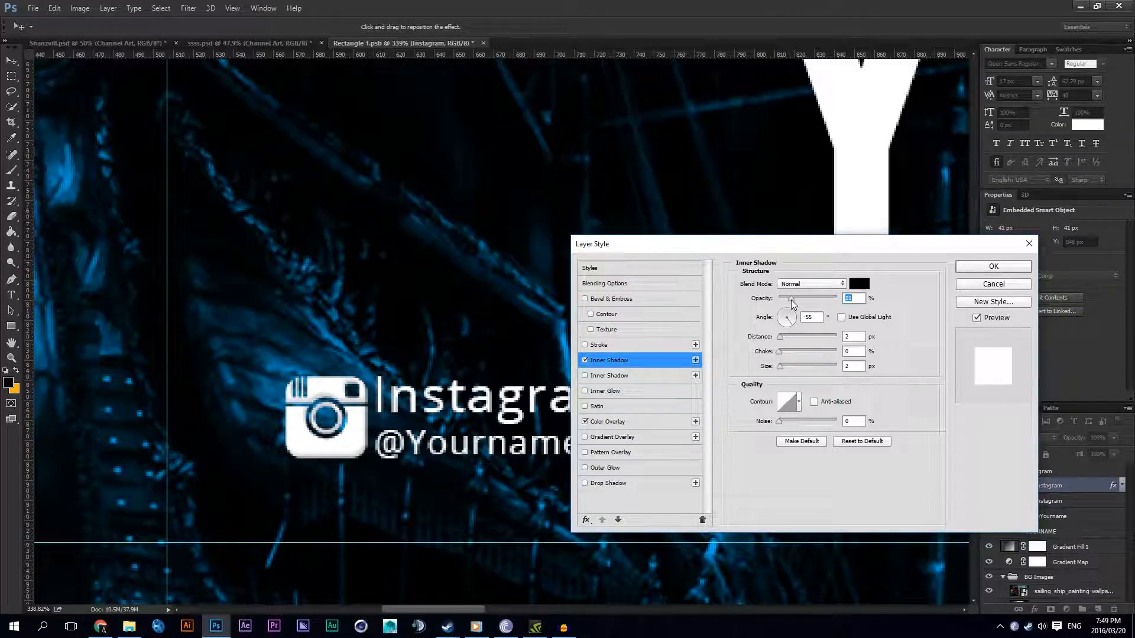
text(20)
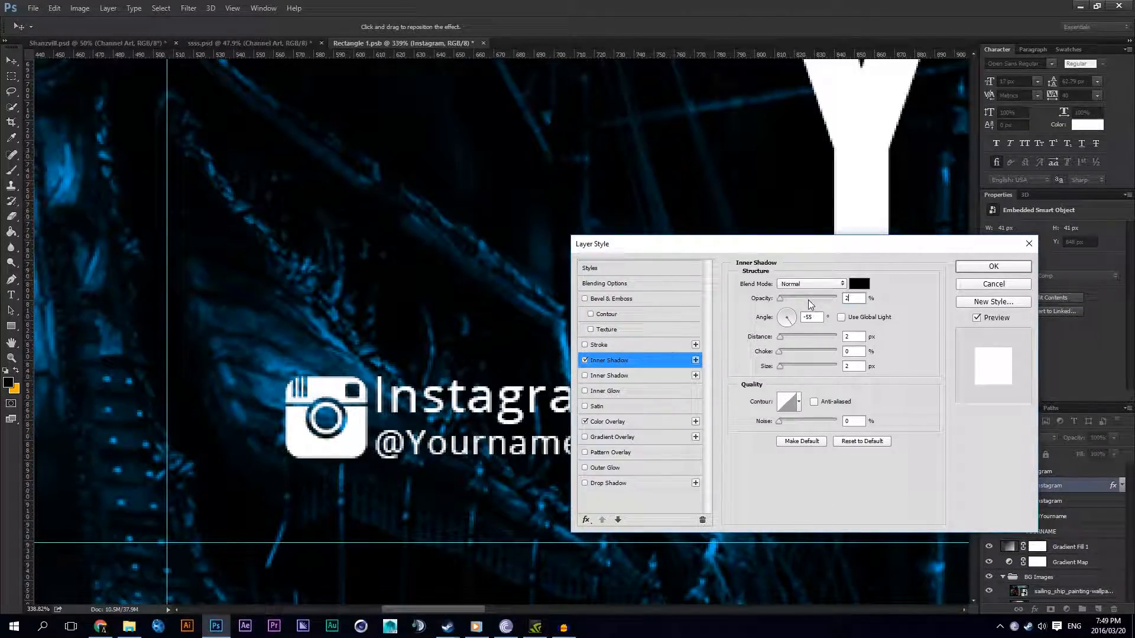
Step: Add a second inner shadow to the Instagram icon, coloured white with a 120° angle
click(695, 360)
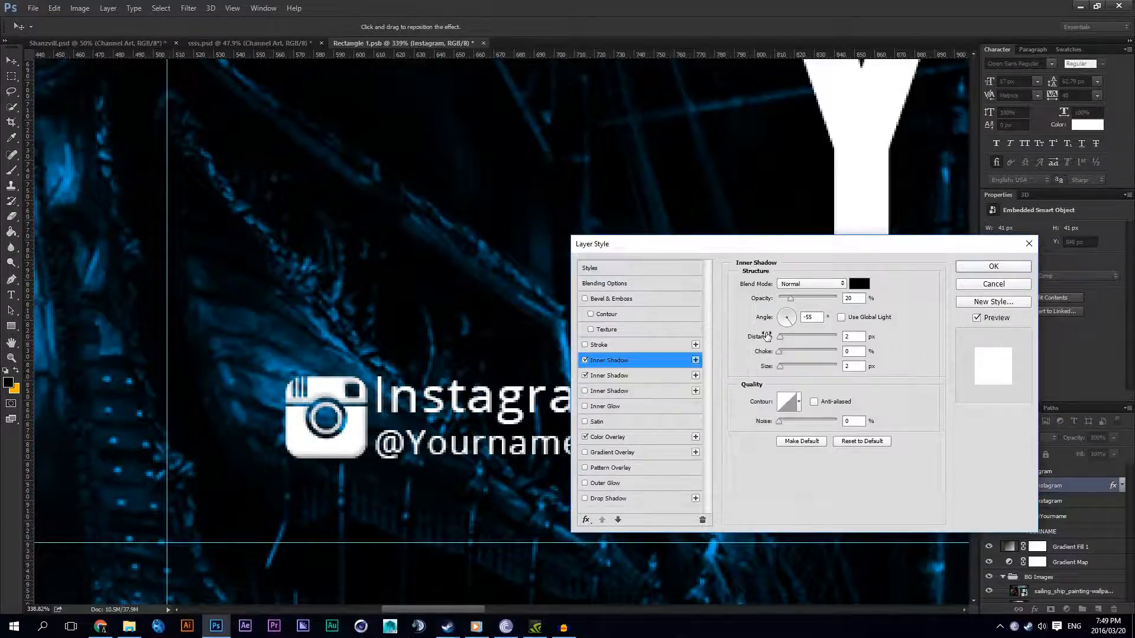
click(857, 286)
drag(674, 337, 611, 242)
click(894, 300)
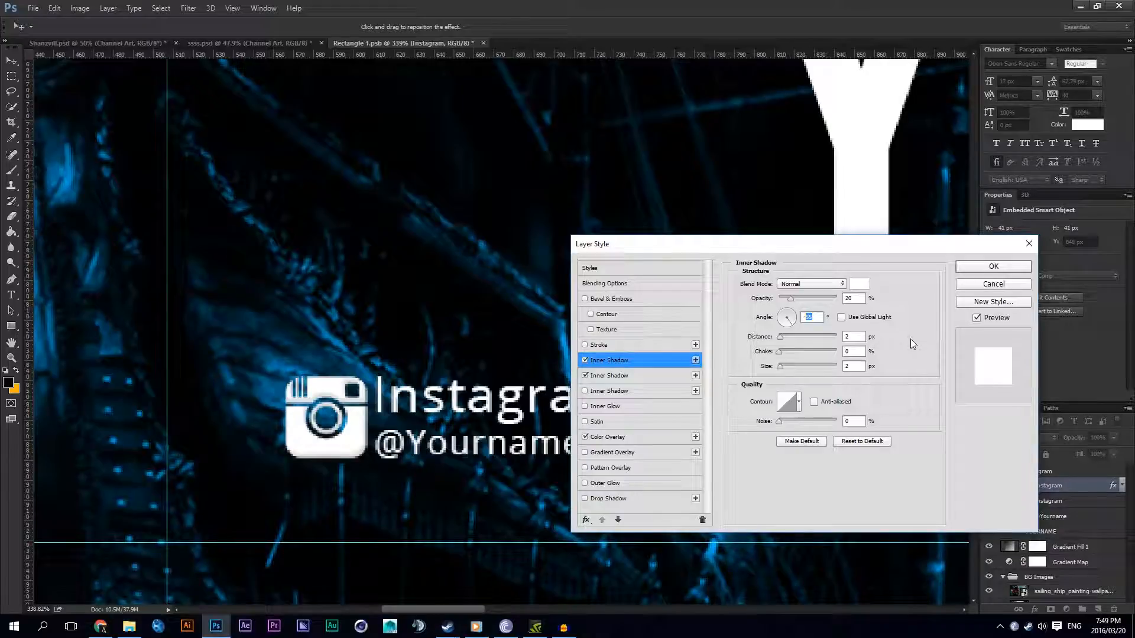
text(120)
Step: Set the Instagram icon's colour overlay to f5f5f5
click(600, 436)
click(859, 284)
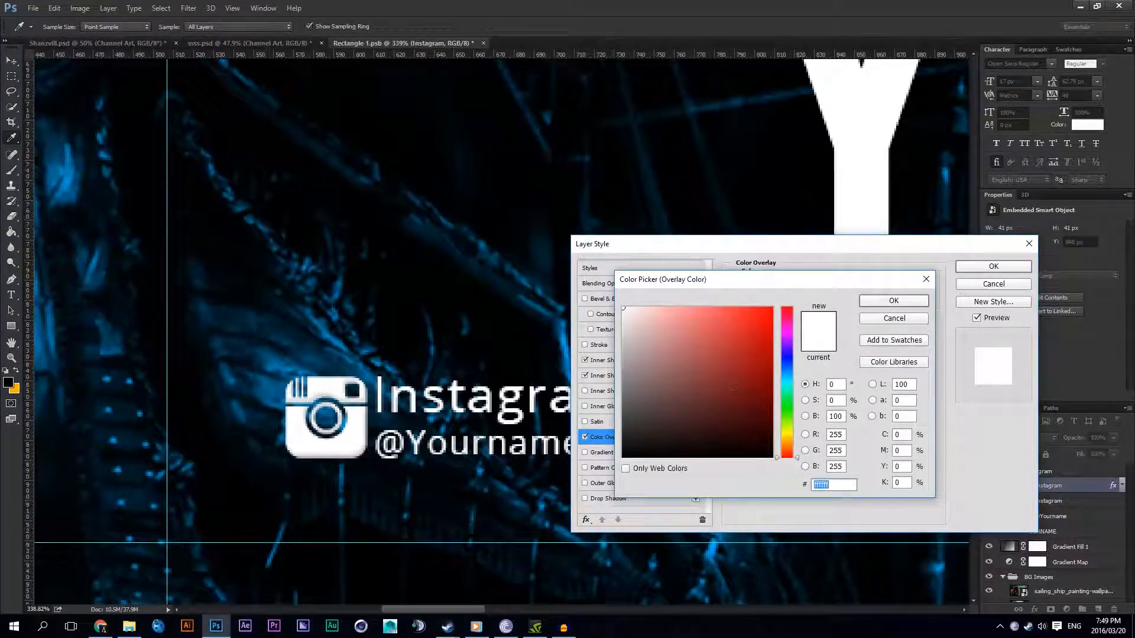
text(f5f5f5)
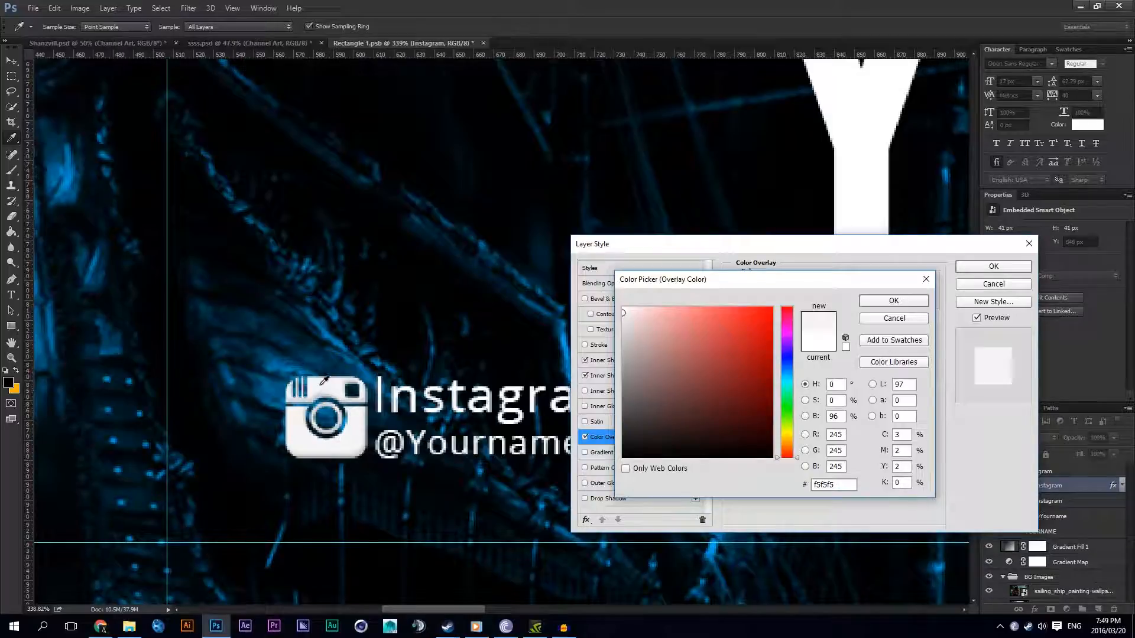
click(894, 300)
Step: Set the white inner shadow's opacity to 100%, compare the icon with and without it, and apply the layer style
click(609, 360)
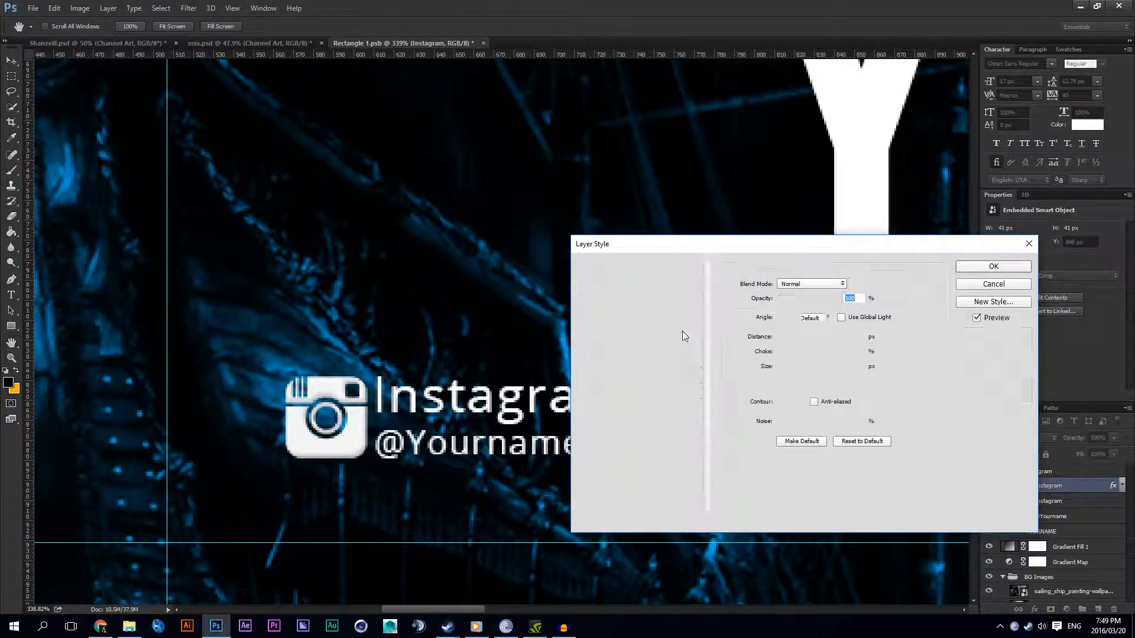
drag(791, 299, 872, 301)
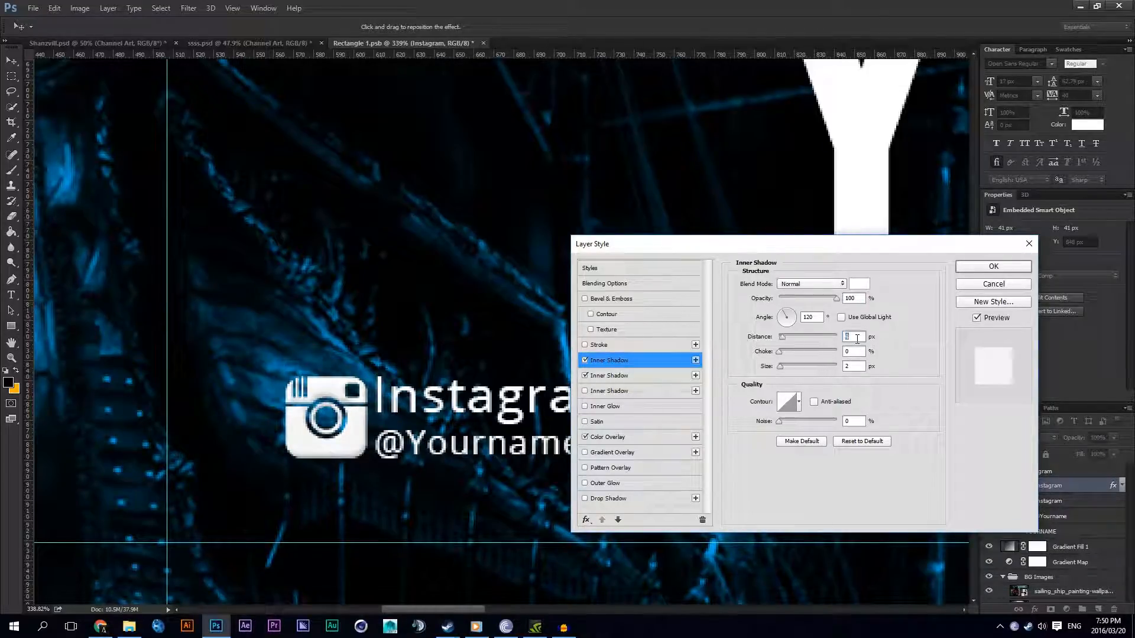
drag(857, 339, 824, 316)
click(584, 360)
click(584, 360)
click(584, 360)
click(584, 361)
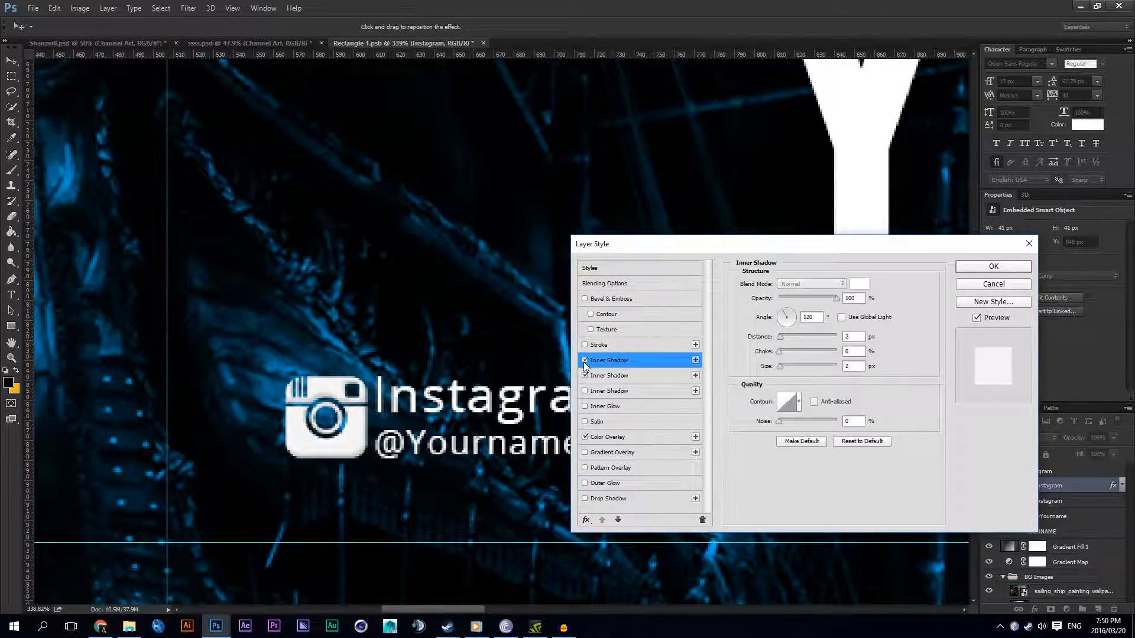
click(993, 266)
Step: Examine the shading of the Instagram icon at several zoom levels
scroll(471, 447, down, 3)
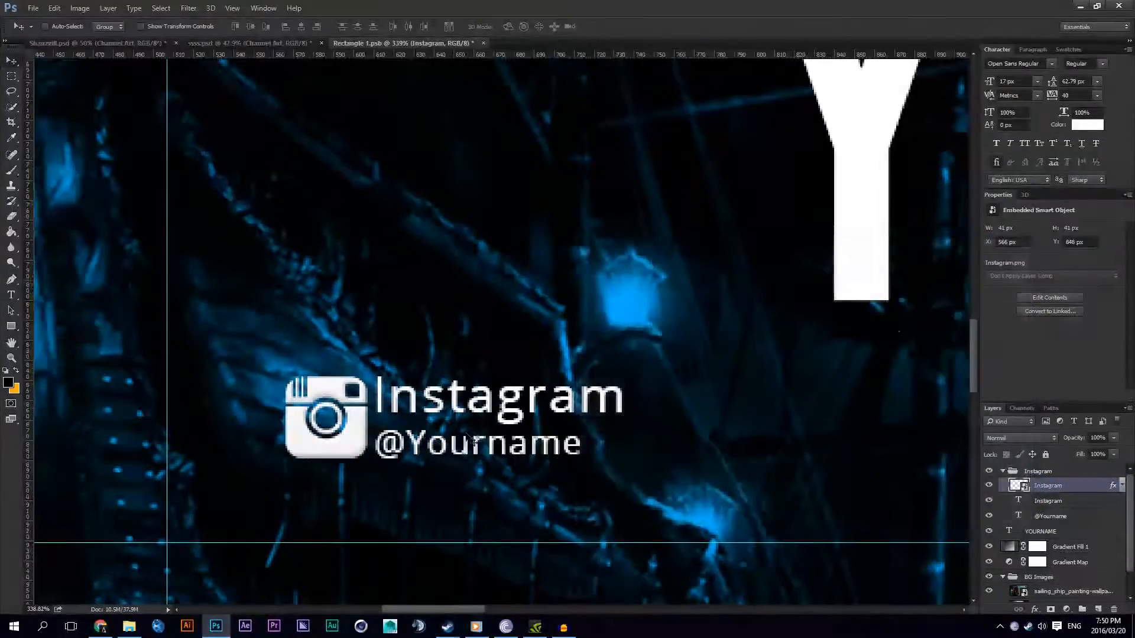
scroll(471, 448, down, 3)
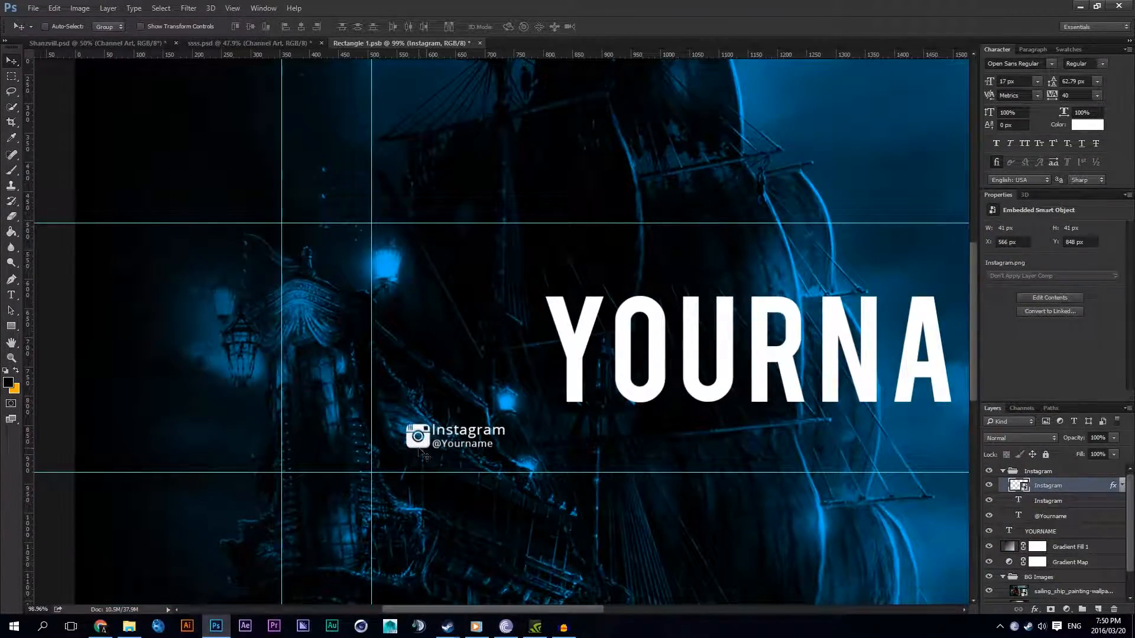
scroll(419, 451, up, 1)
scroll(419, 451, down, 2)
scroll(419, 451, up, 2)
scroll(419, 451, down, 2)
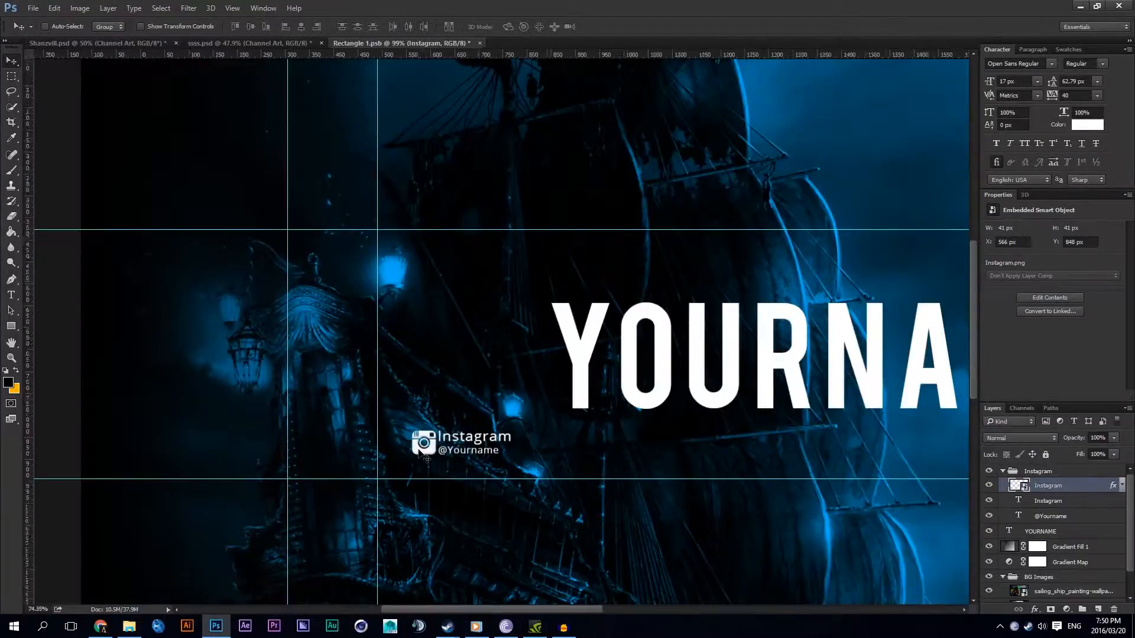
scroll(419, 451, down, 1)
scroll(422, 452, up, 5)
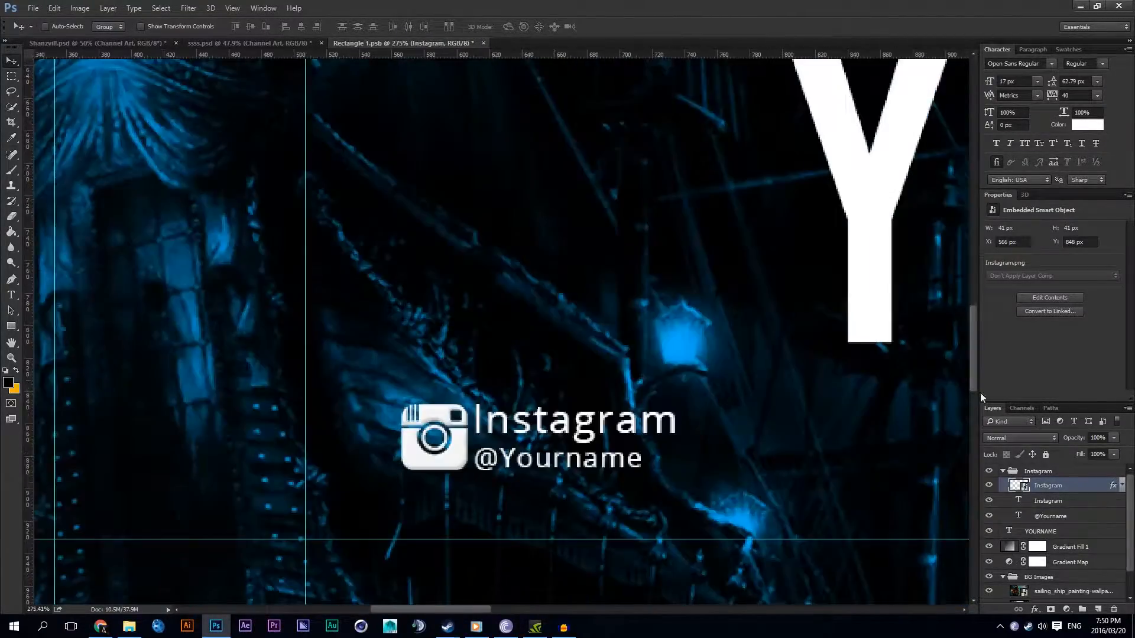
Step: Set both inner shadows of the Instagram icon to 1 px distance and 0 px size, and apply the style
click(1120, 486)
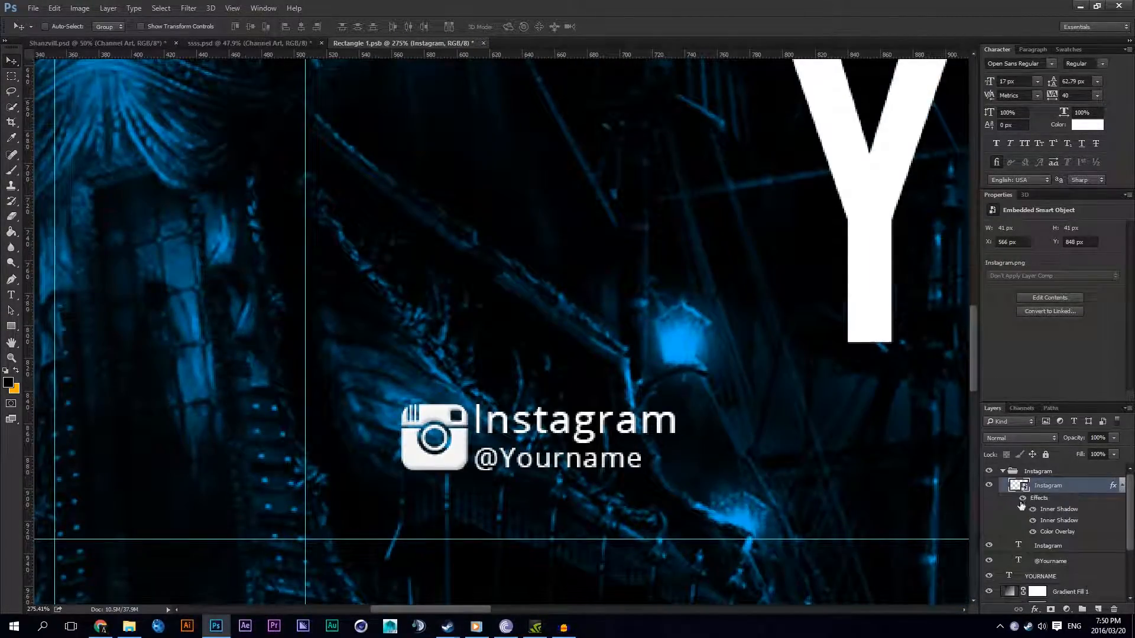
double_click(1050, 522)
click(851, 337)
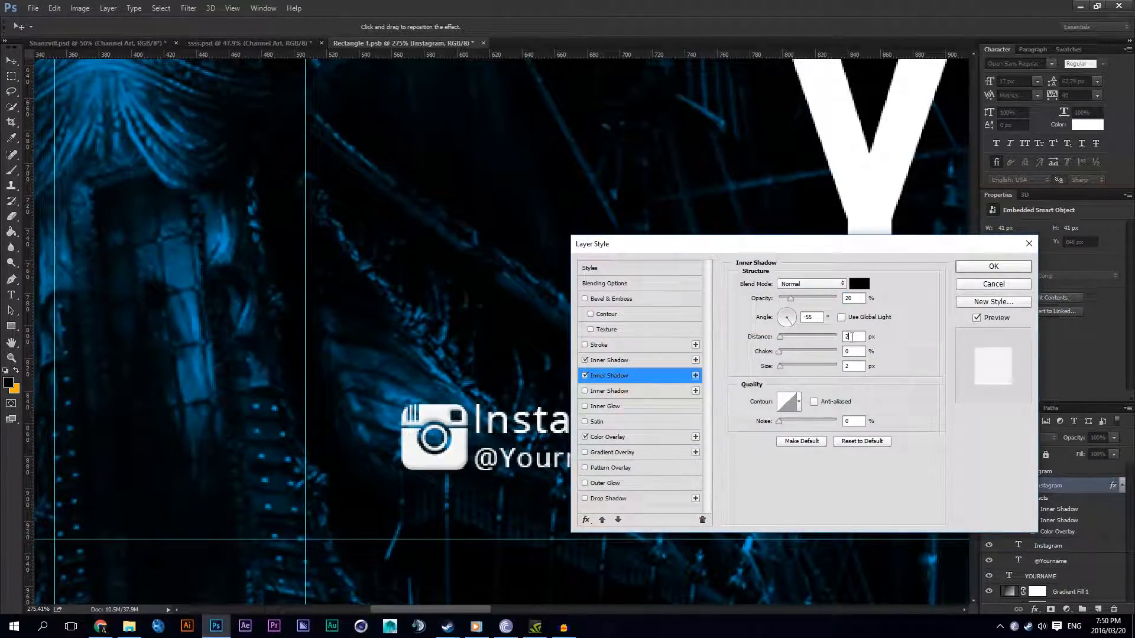
key(Down)
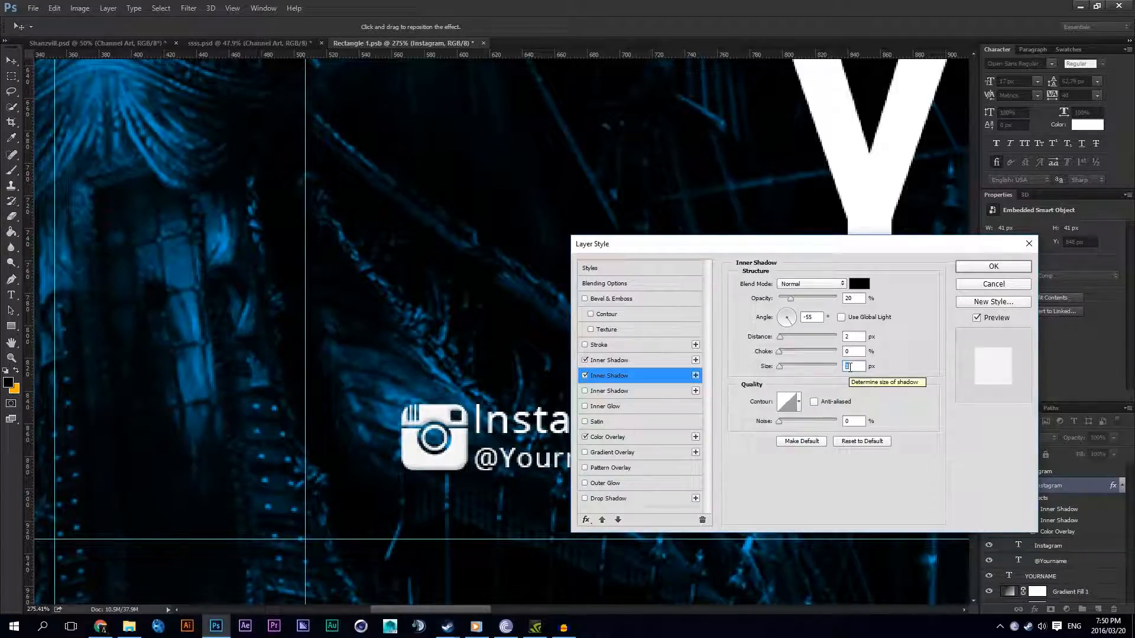
click(642, 361)
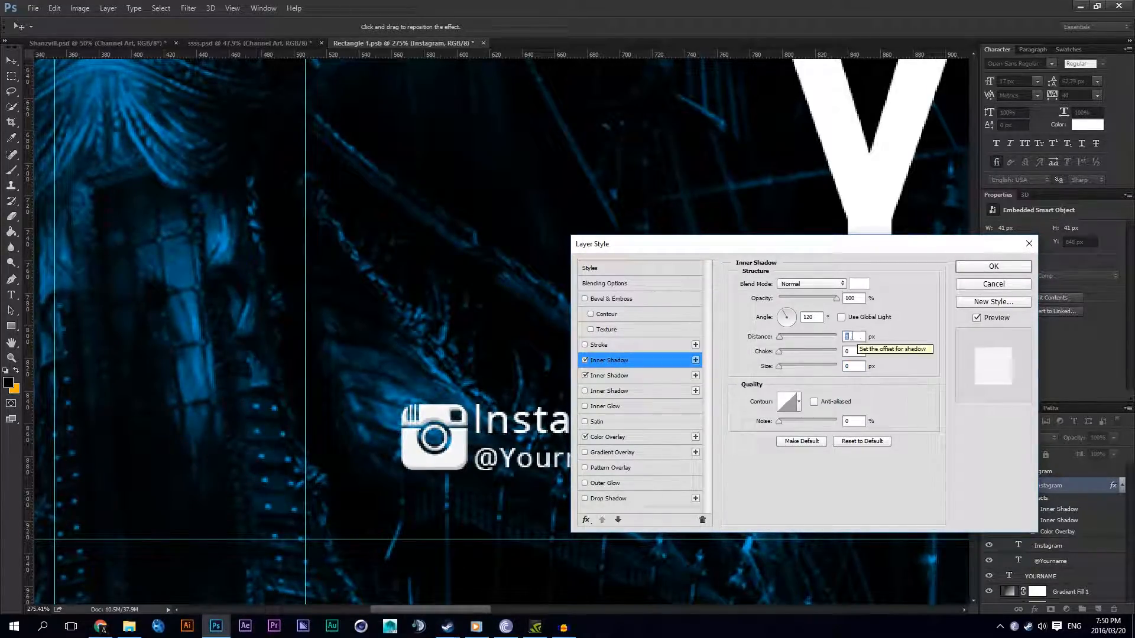
click(647, 375)
key(Down)
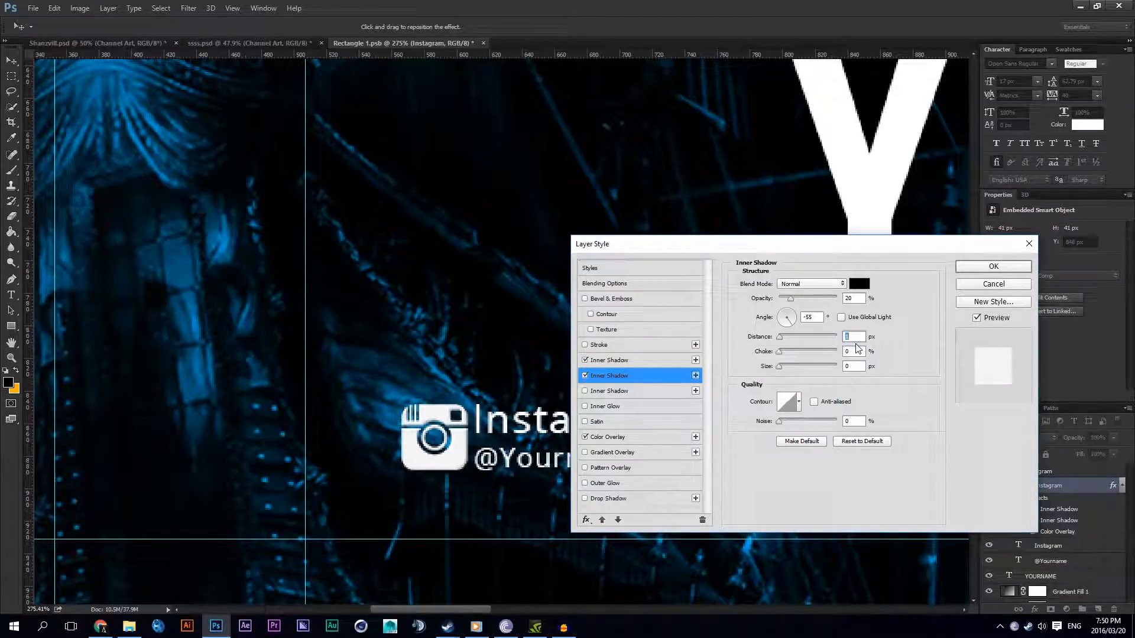
click(978, 262)
Step: Set the font size of the Instagram text to 22 px
scroll(520, 402, down, 3)
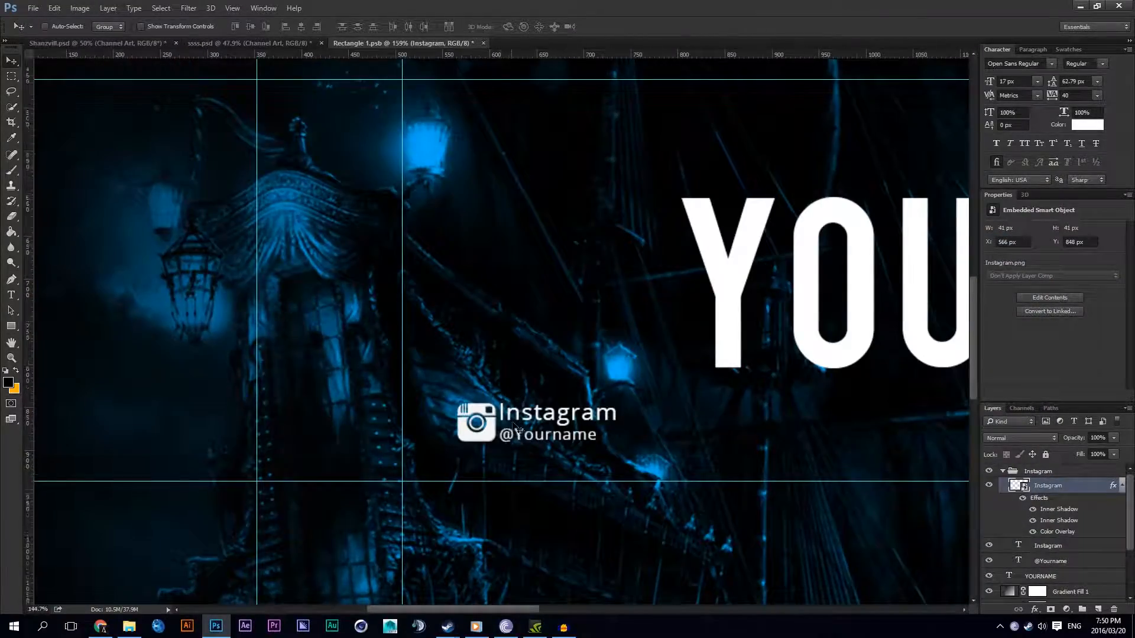
scroll(513, 424, down, 1)
scroll(496, 431, down, 1)
scroll(484, 426, up, 3)
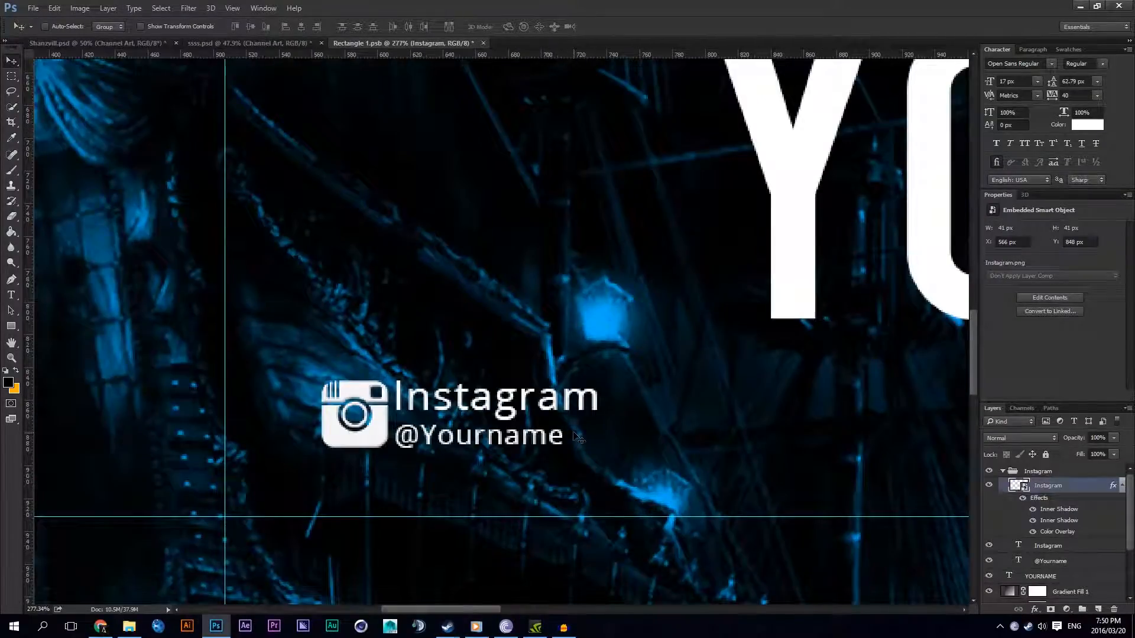
scroll(567, 438, down, 4)
scroll(568, 434, up, 4)
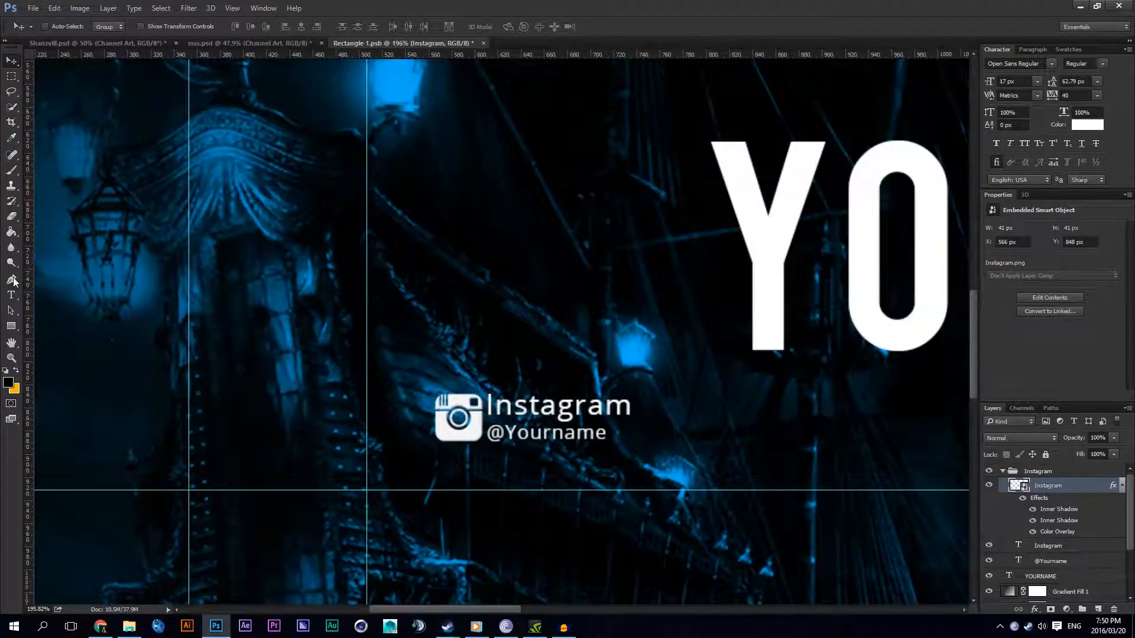
click(14, 296)
double_click(530, 405)
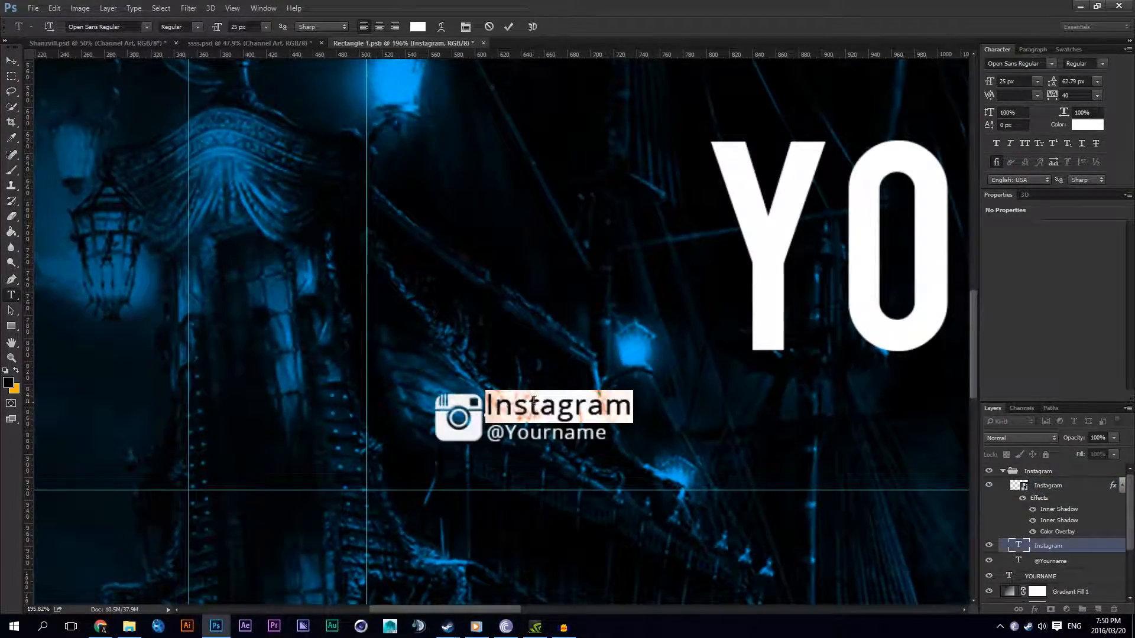
click(255, 29)
scroll(255, 29, down, 4)
scroll(255, 29, down, 1)
scroll(254, 29, up, 2)
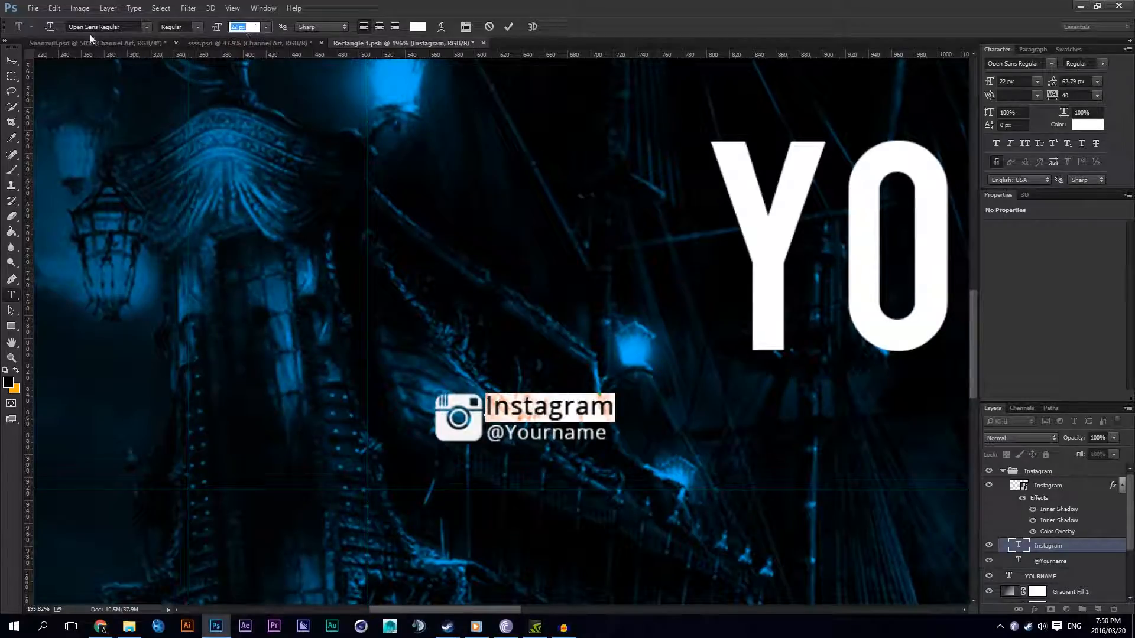
click(13, 61)
scroll(650, 384, down, 1)
scroll(855, 455, up, 2)
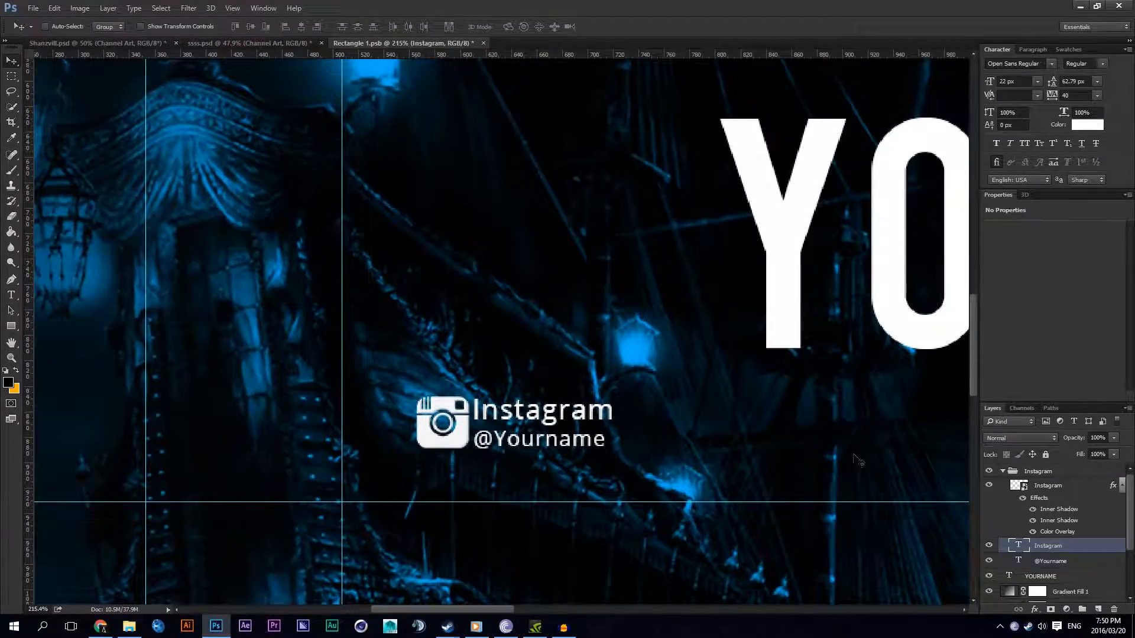
ctrl+click(1057, 561)
drag(637, 421, 644, 421)
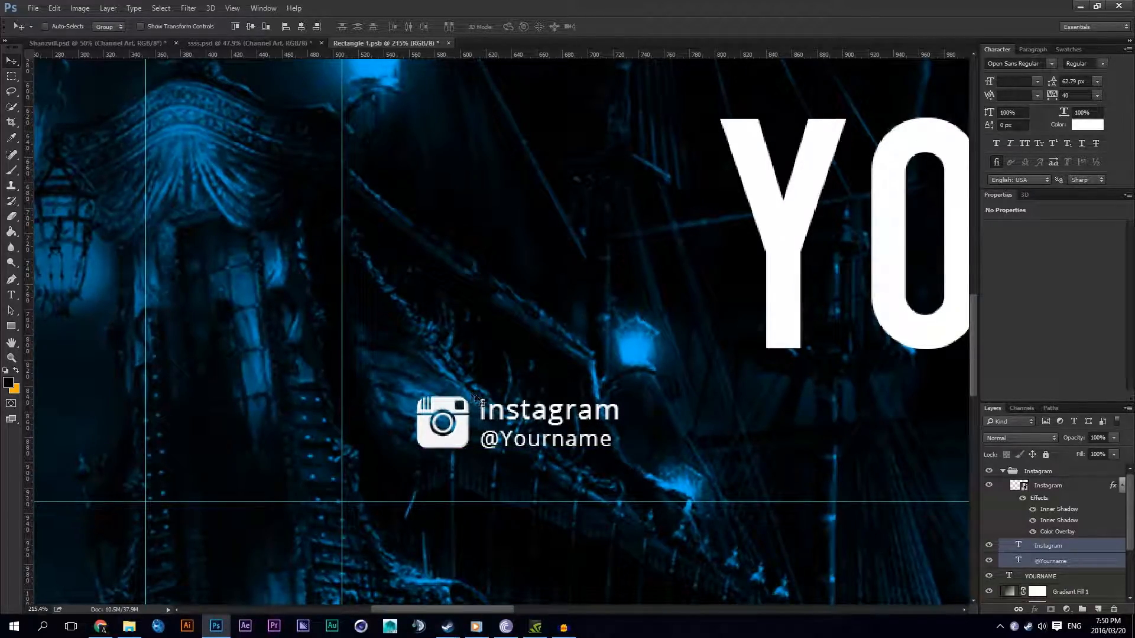
Step: Align the top edge of the resized Instagram text with the Instagram icon and leave that text layer selected
click(1026, 549)
click(1119, 484)
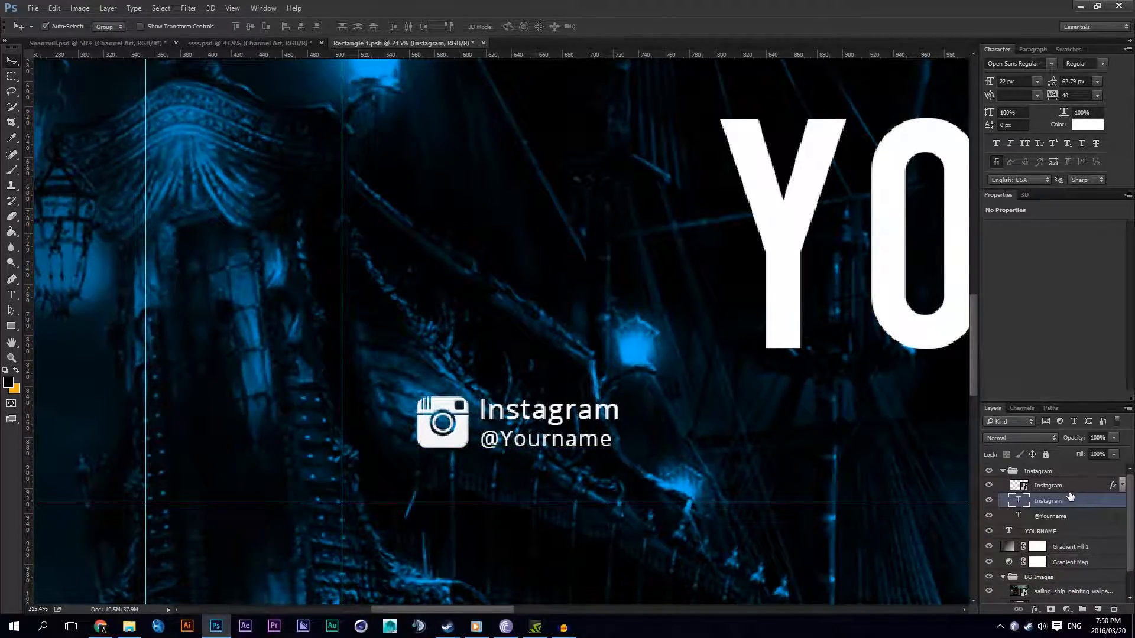
ctrl+click(1064, 485)
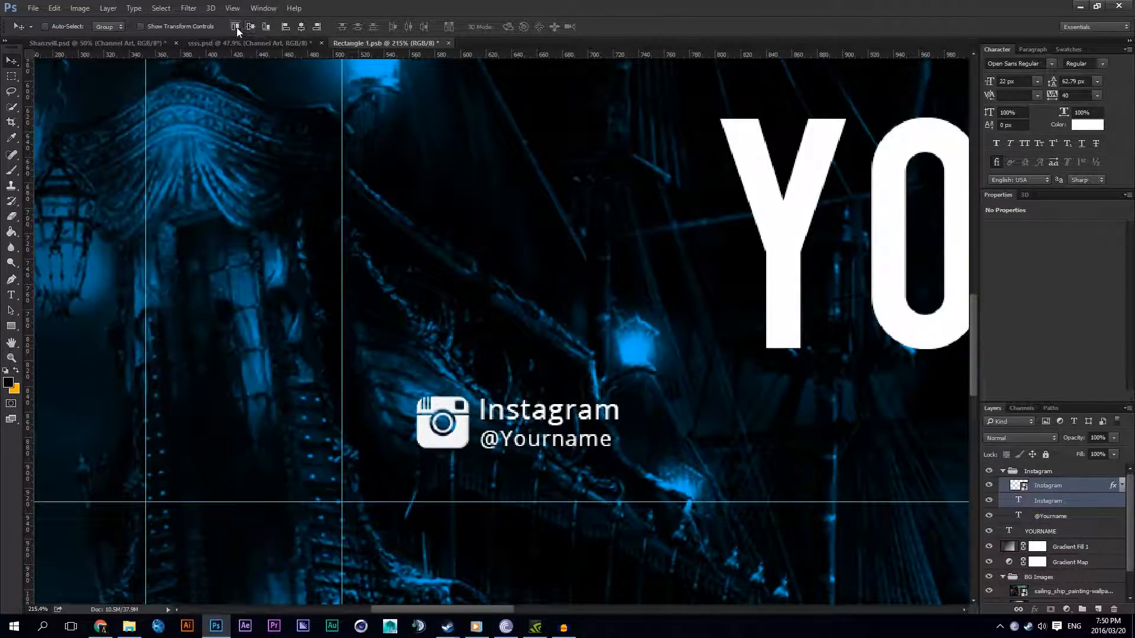
key(Up)
key(Up)
click(1056, 515)
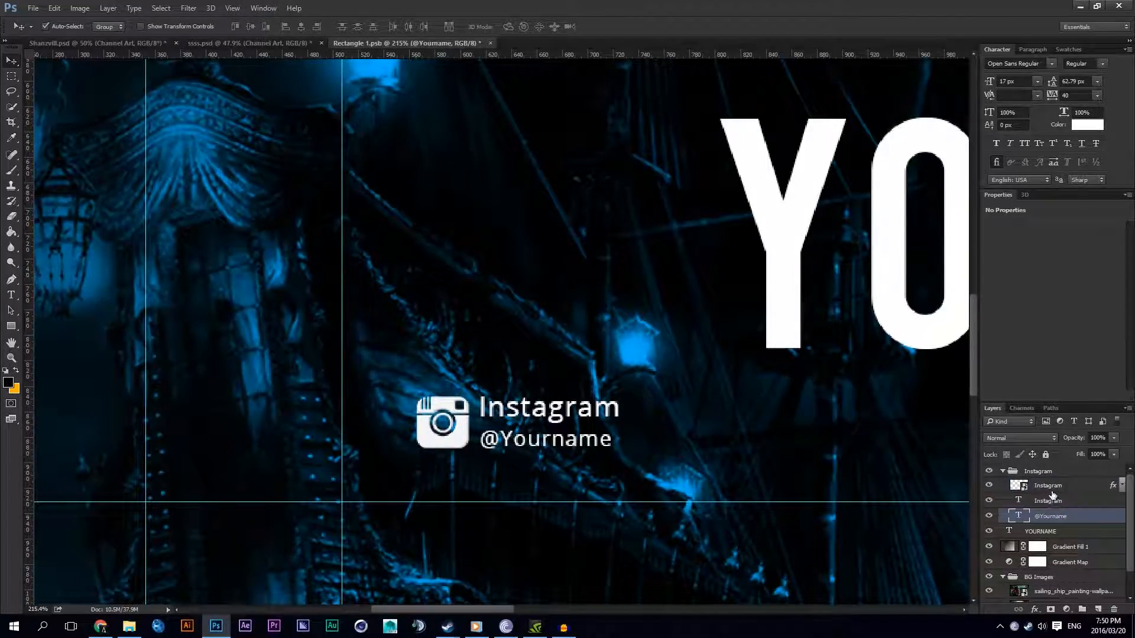
ctrl+click(1050, 486)
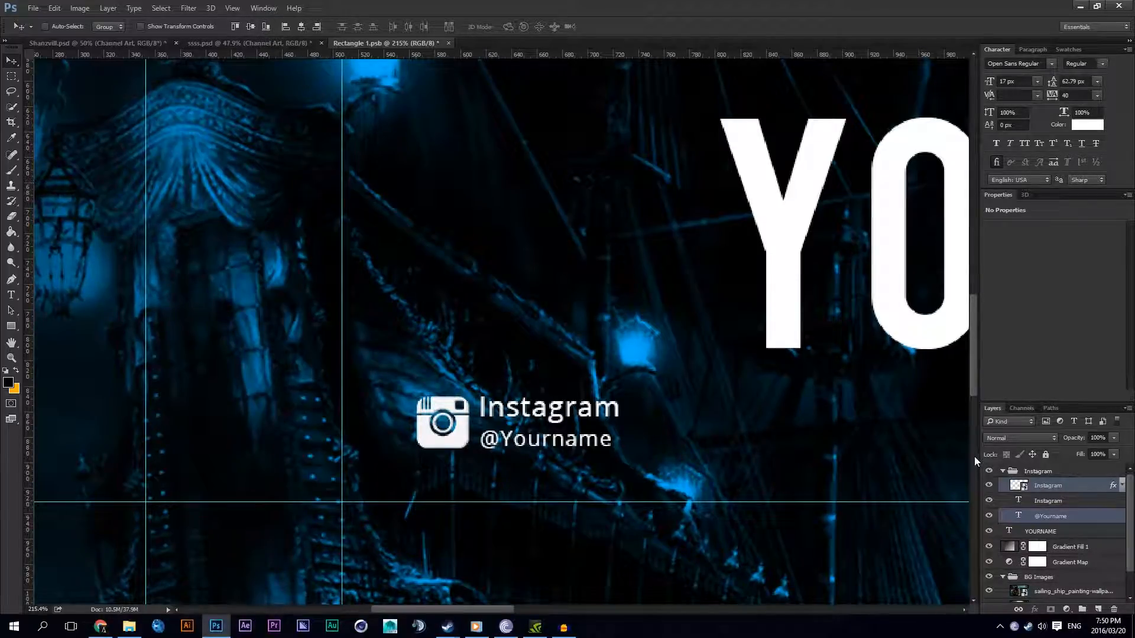
click(1058, 501)
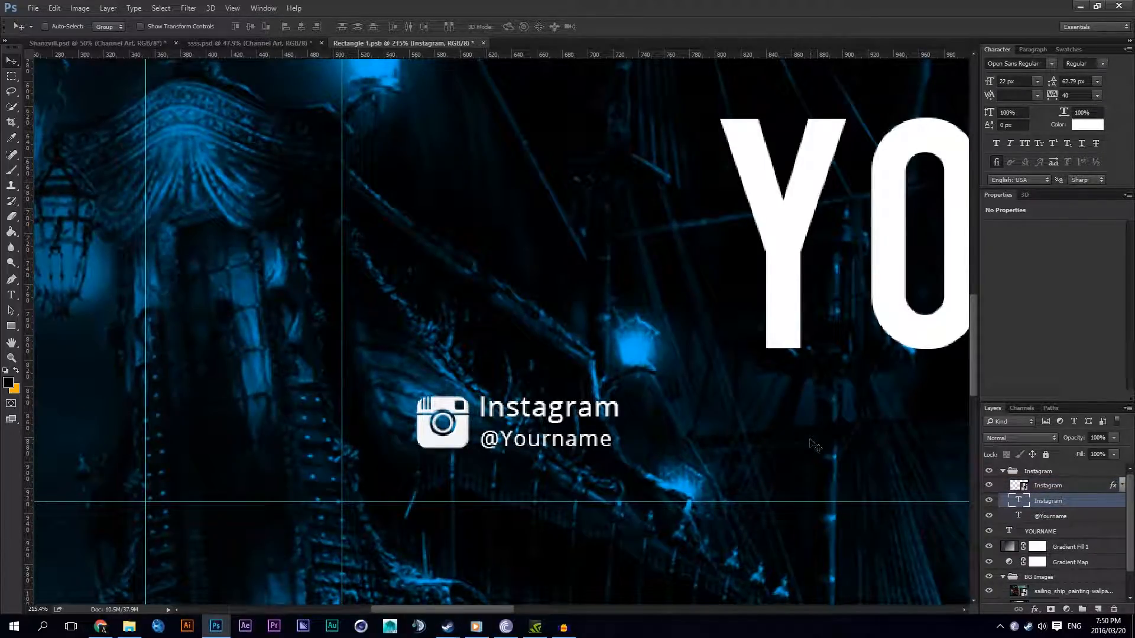
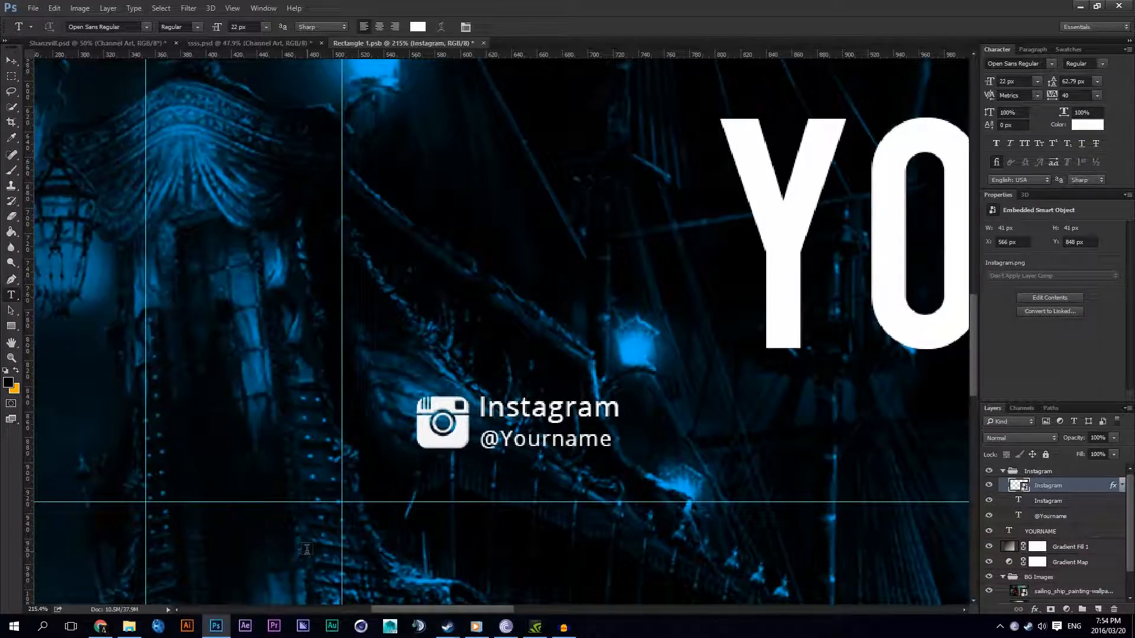
Step: Collapse the Instagram group and duplicate it
click(12, 61)
scroll(541, 371, down, 6)
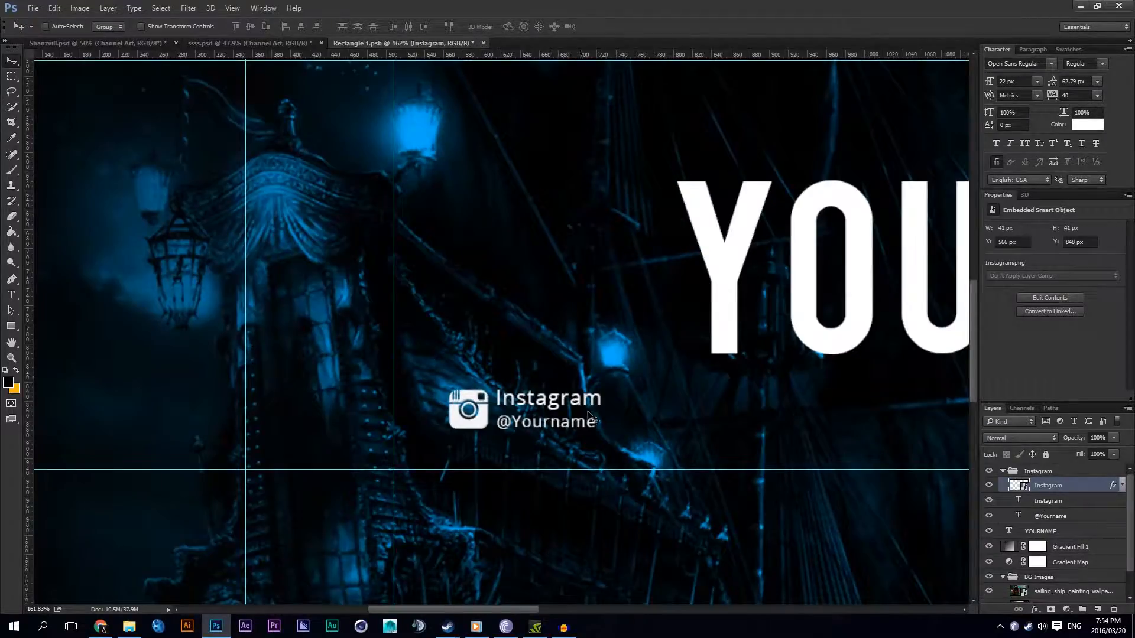
scroll(656, 424, up, 2)
scroll(656, 424, up, 4)
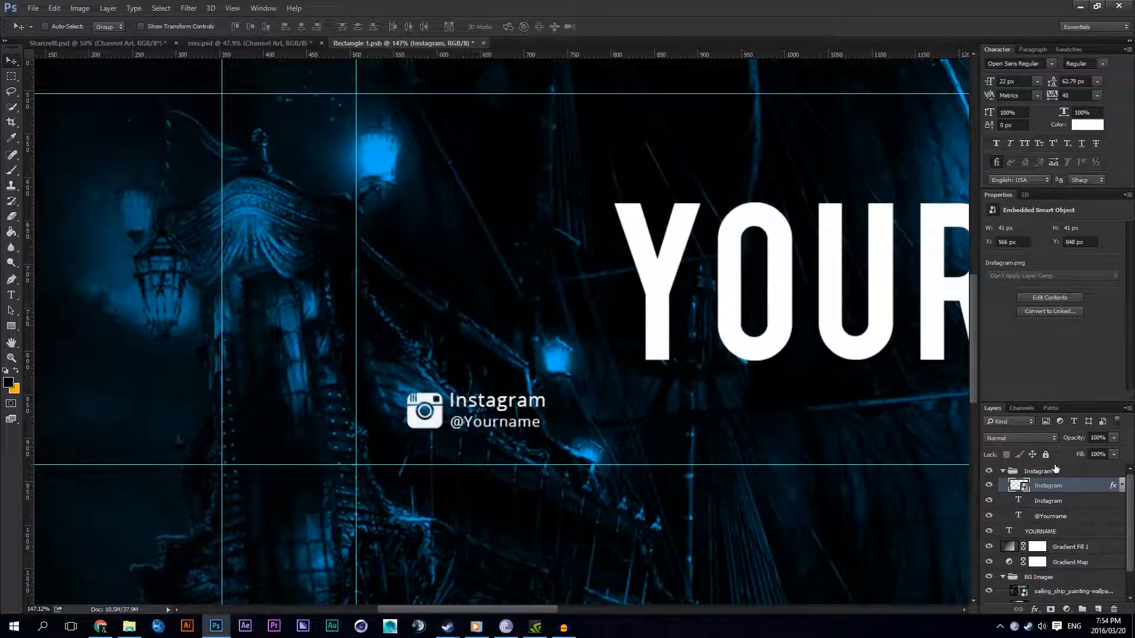
click(1031, 471)
click(1003, 471)
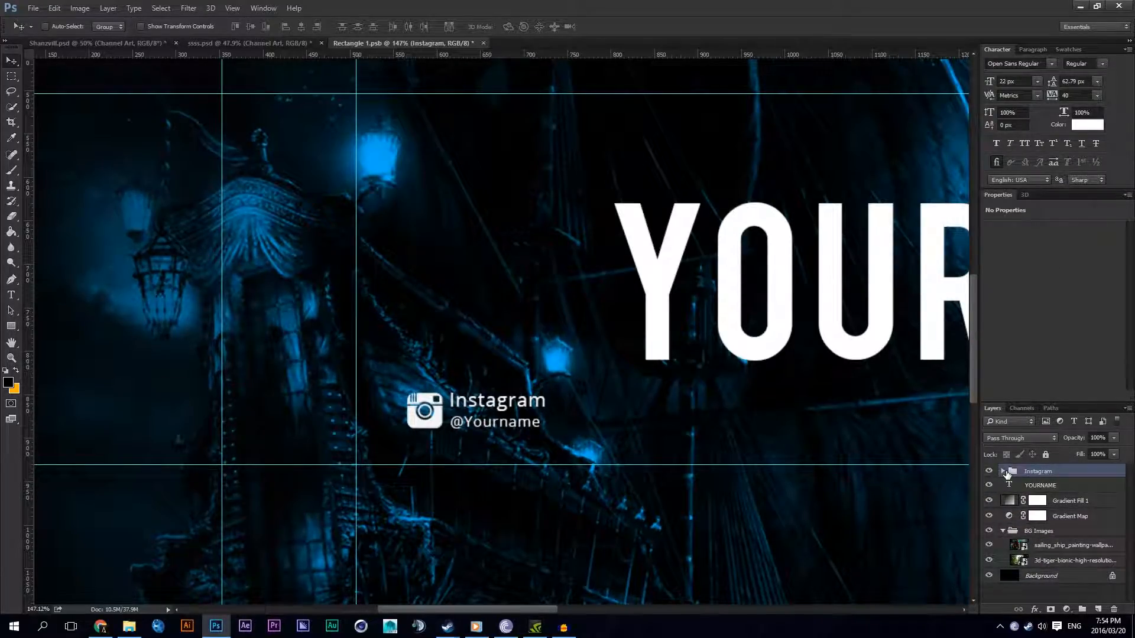
key(ctrl+j)
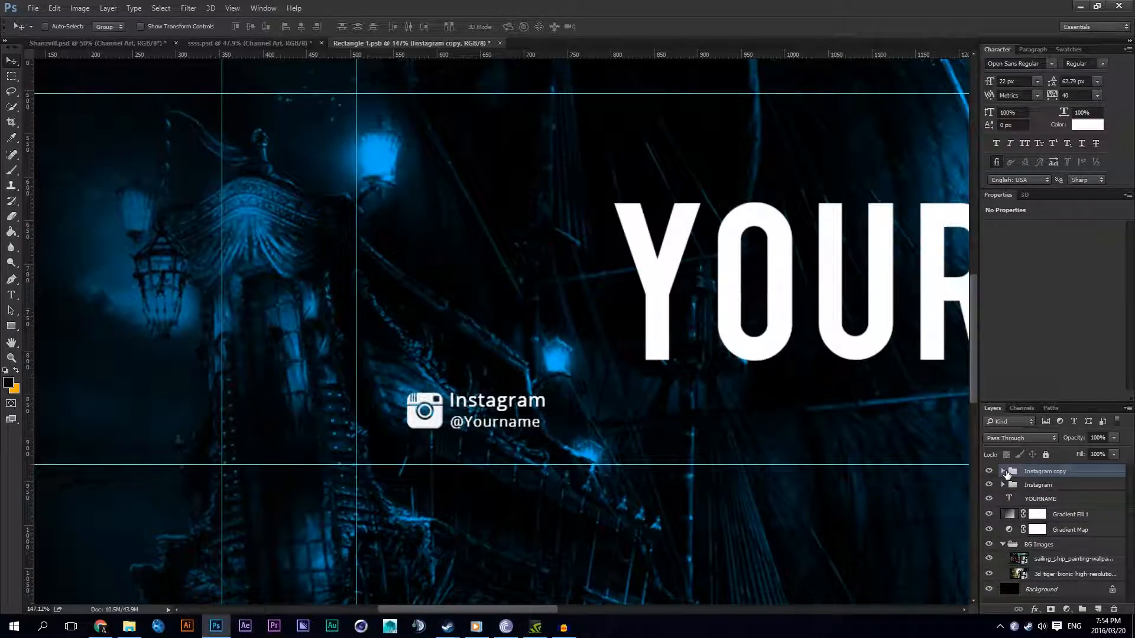
Step: Move the duplicated Instagram group horizontally to the right of the original, keeping both groups visible
click(1026, 485)
click(989, 485)
click(989, 485)
click(989, 484)
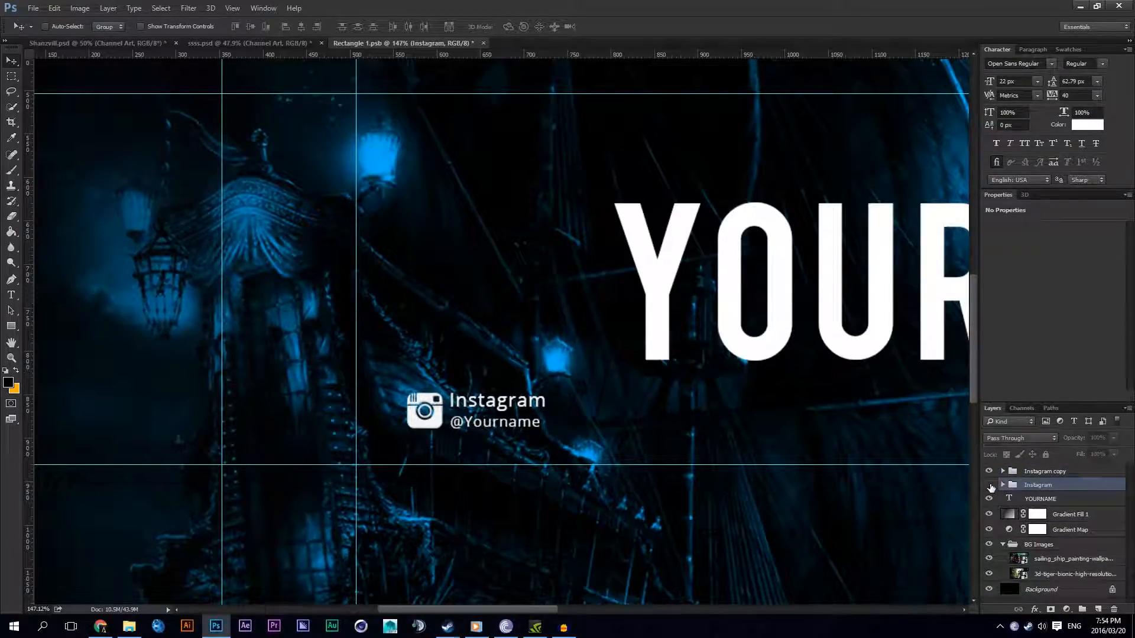
click(989, 484)
click(1022, 471)
drag(585, 381, 789, 384)
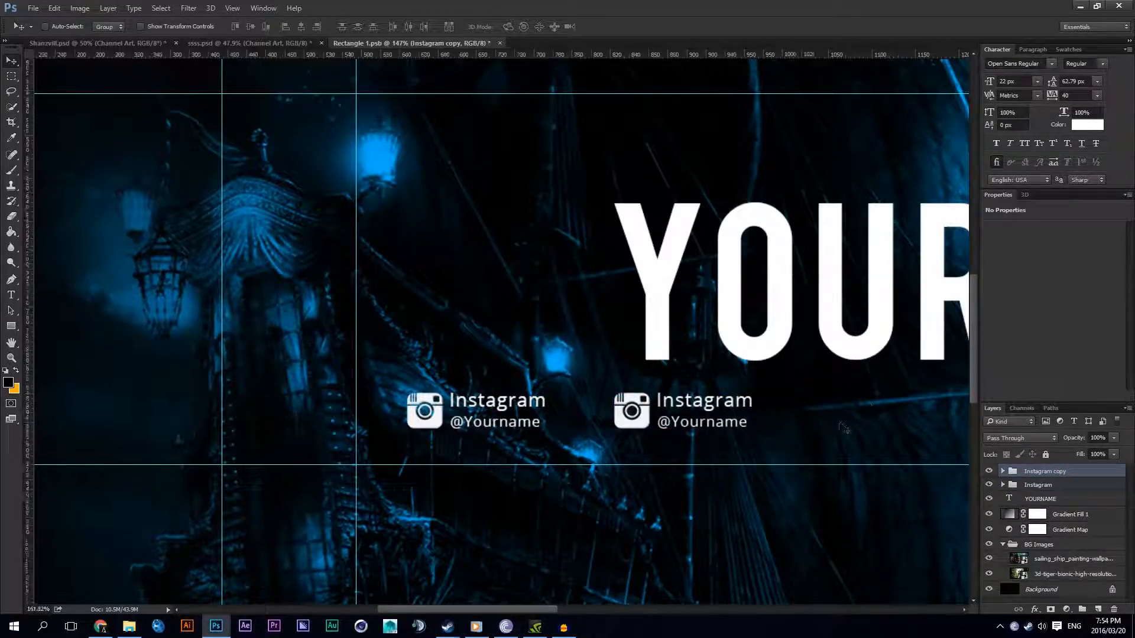
Step: Replace the Instagram heading in the duplicated group with the text "Twitter"
scroll(835, 423, up, 3)
click(12, 294)
double_click(631, 393)
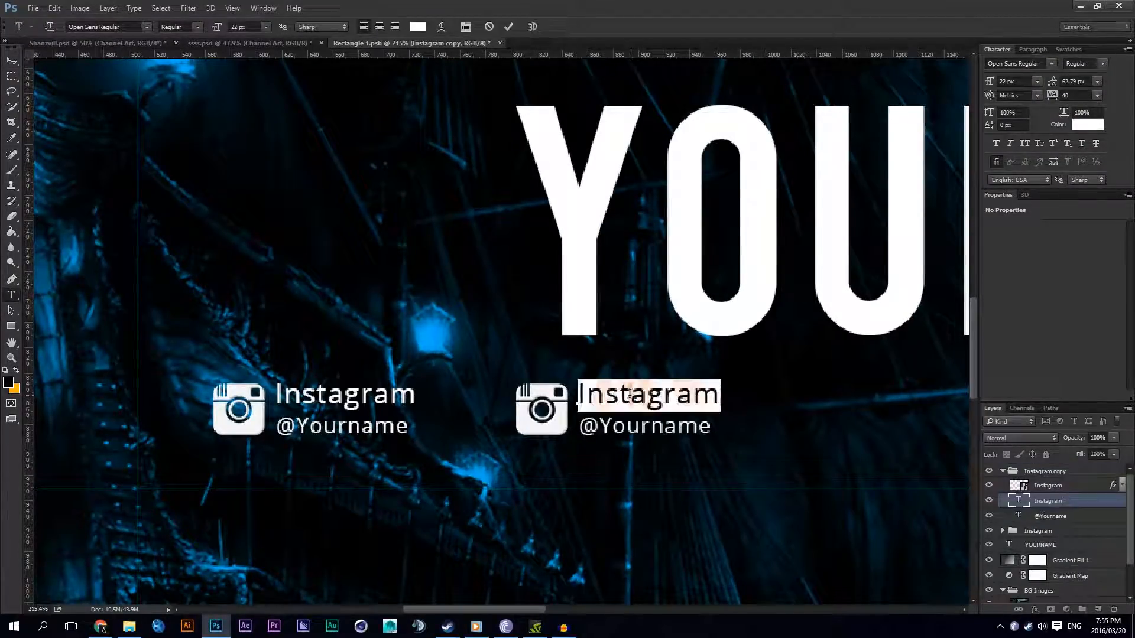
text(Twitter)
click(1053, 500)
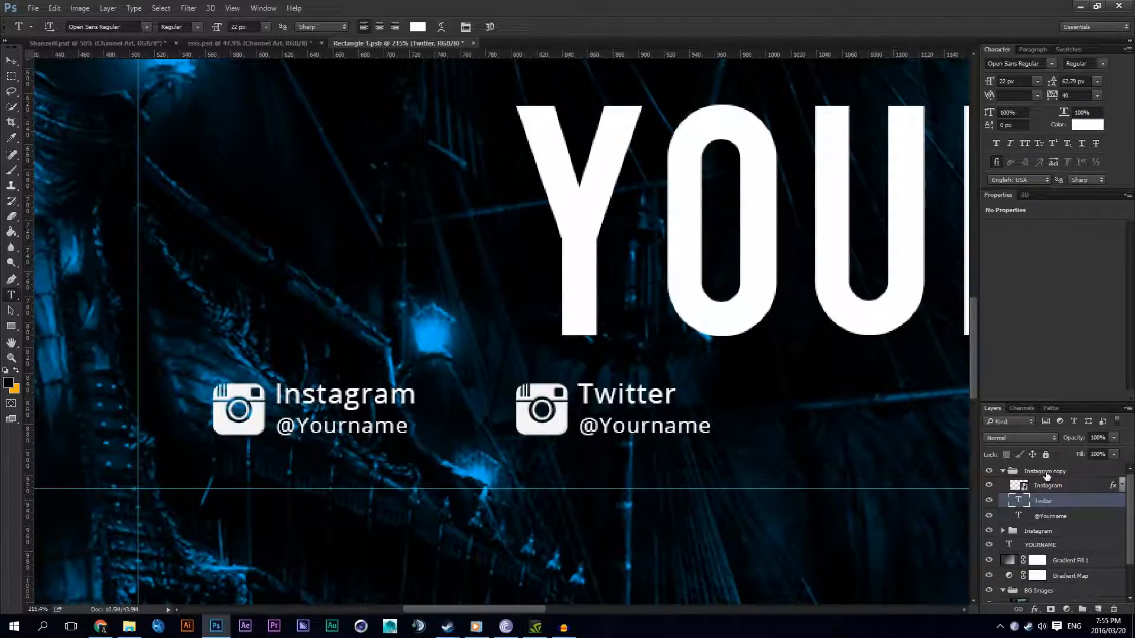
Step: Rename the Instagram copy group as Twitter
double_click(1046, 472)
text(Twitter)
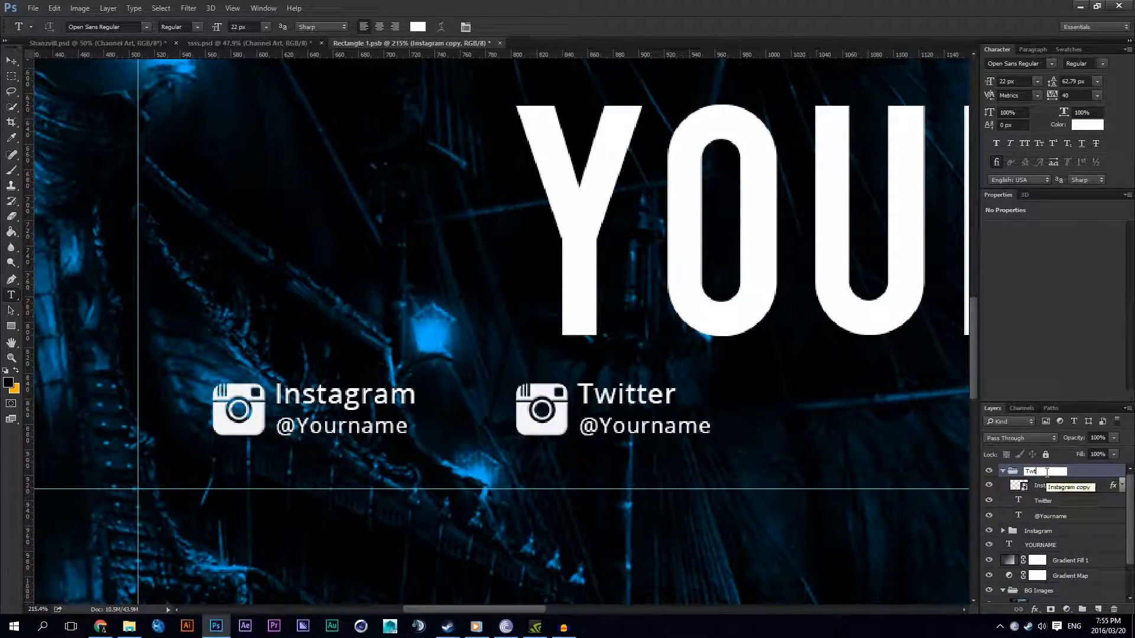
key(Return)
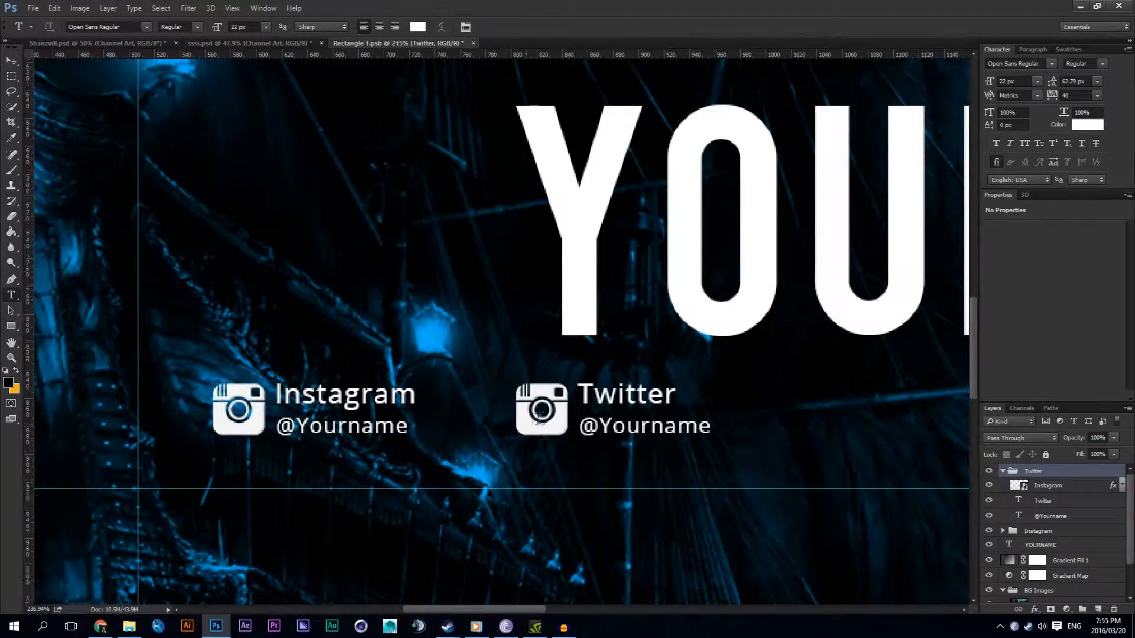
Step: Place Twitter.png from the Black Icons folder into the artwork, scaled down to about 7.67%
scroll(544, 416, up, 3)
scroll(470, 437, down, 1)
click(130, 627)
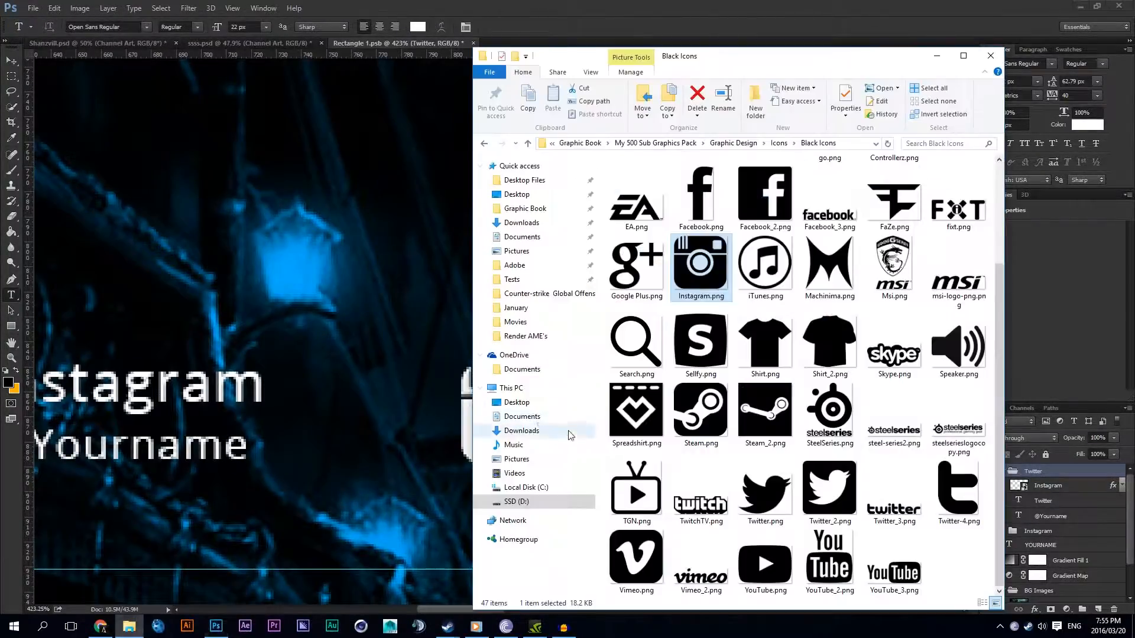
drag(765, 493, 248, 384)
scroll(628, 205, down, 8)
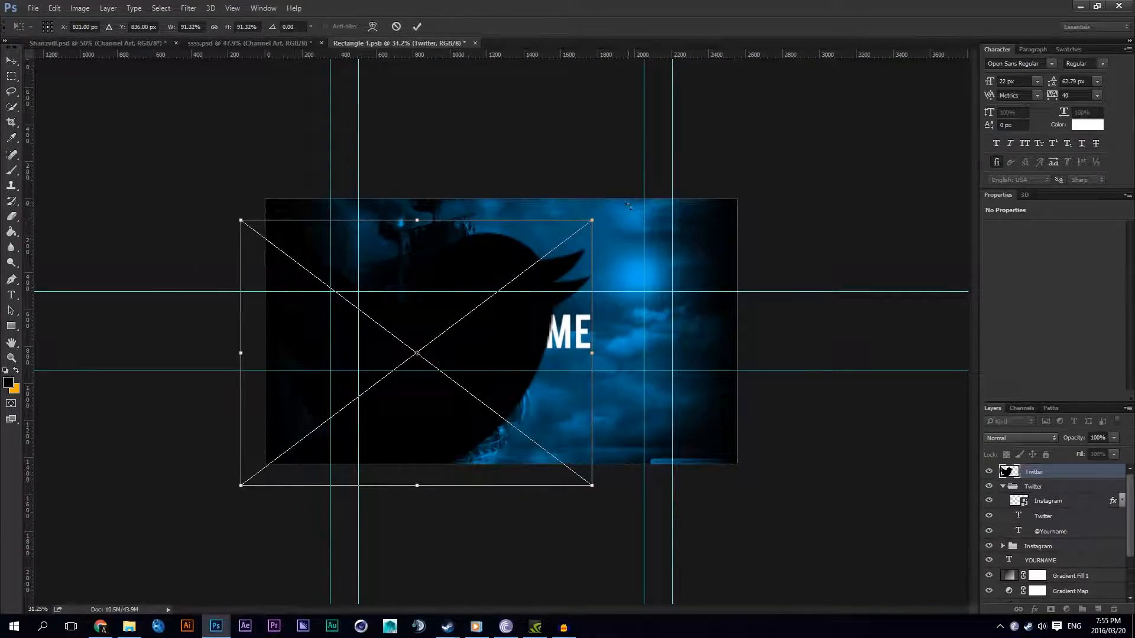
drag(592, 220, 431, 342)
key(Return)
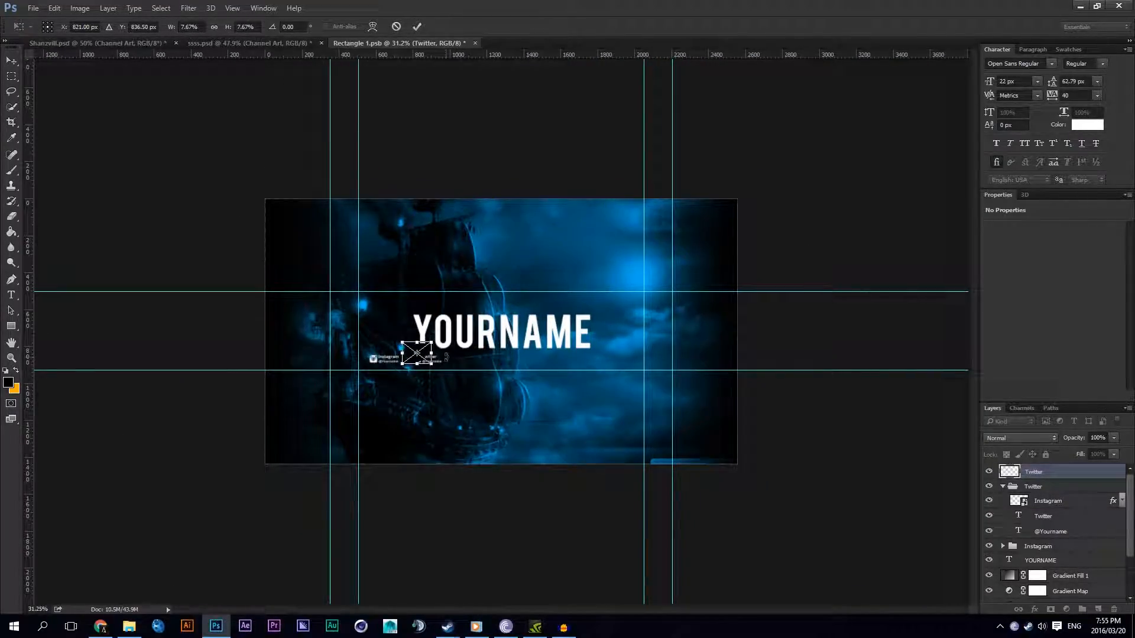
Step: Copy the layer style of the Instagram icon in the Twitter group and paste it onto the new Twitter icon
scroll(378, 361, up, 8)
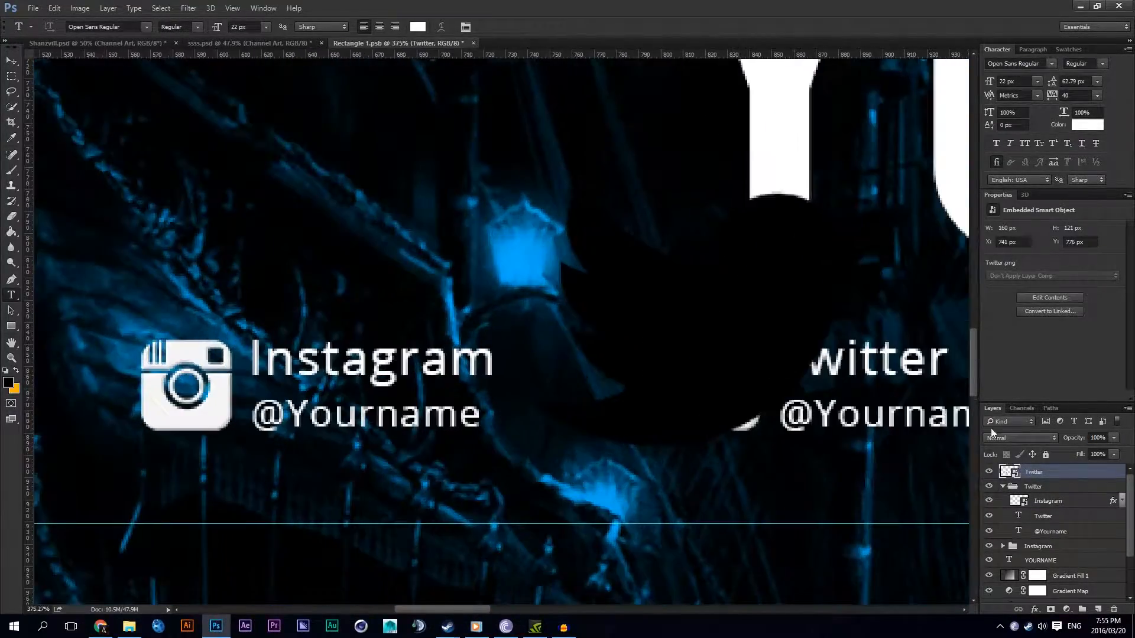
right_click(1058, 498)
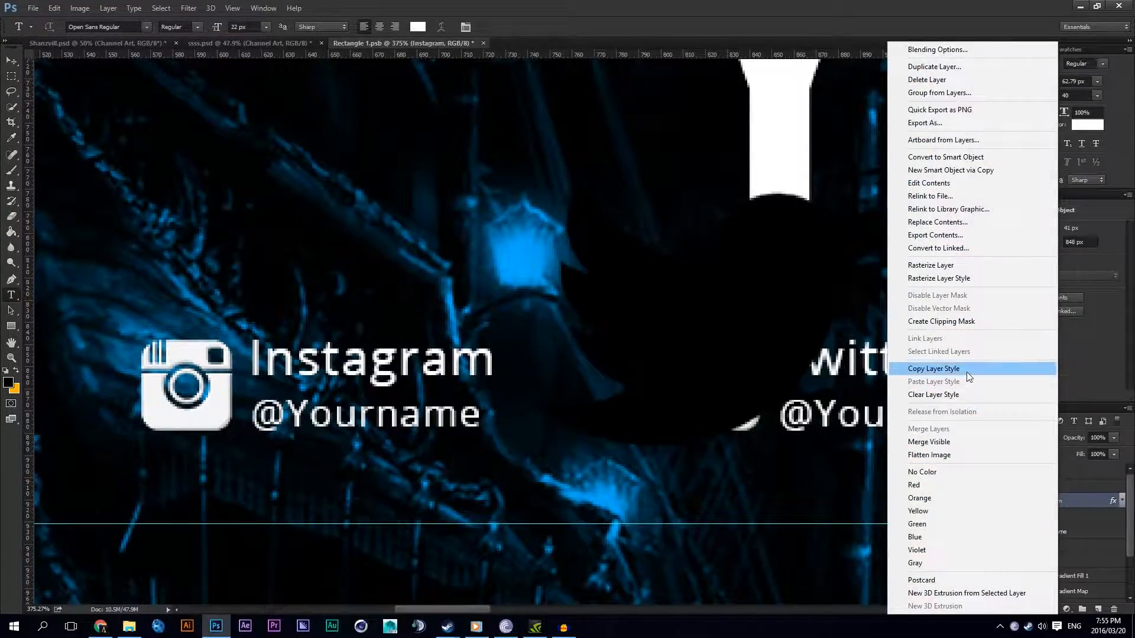
click(966, 371)
drag(473, 608, 489, 608)
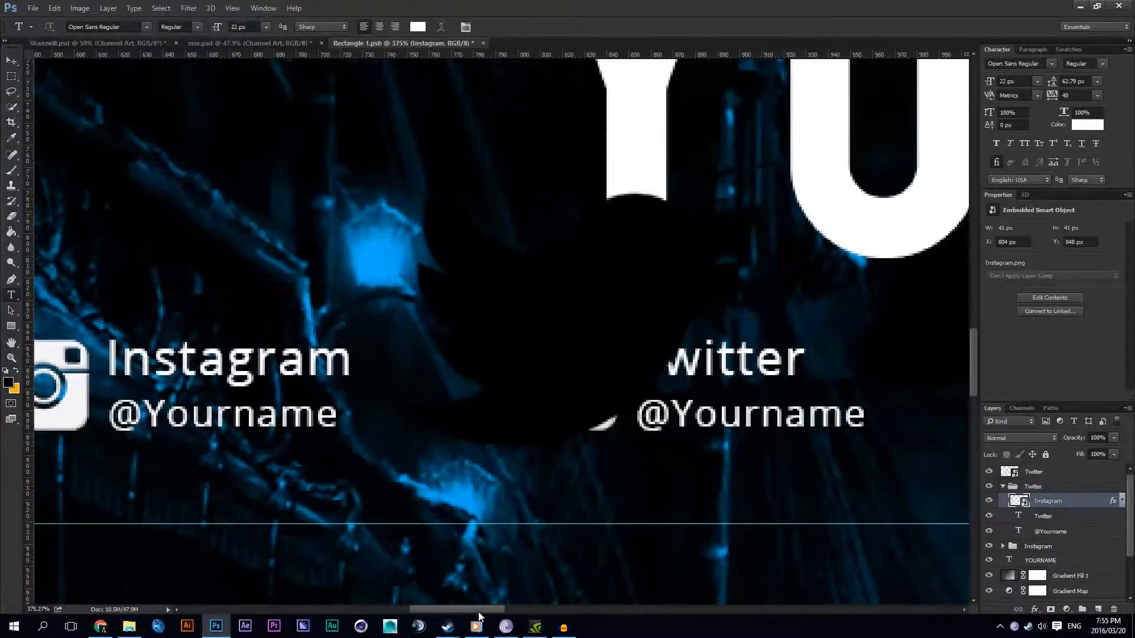
right_click(1033, 476)
click(906, 382)
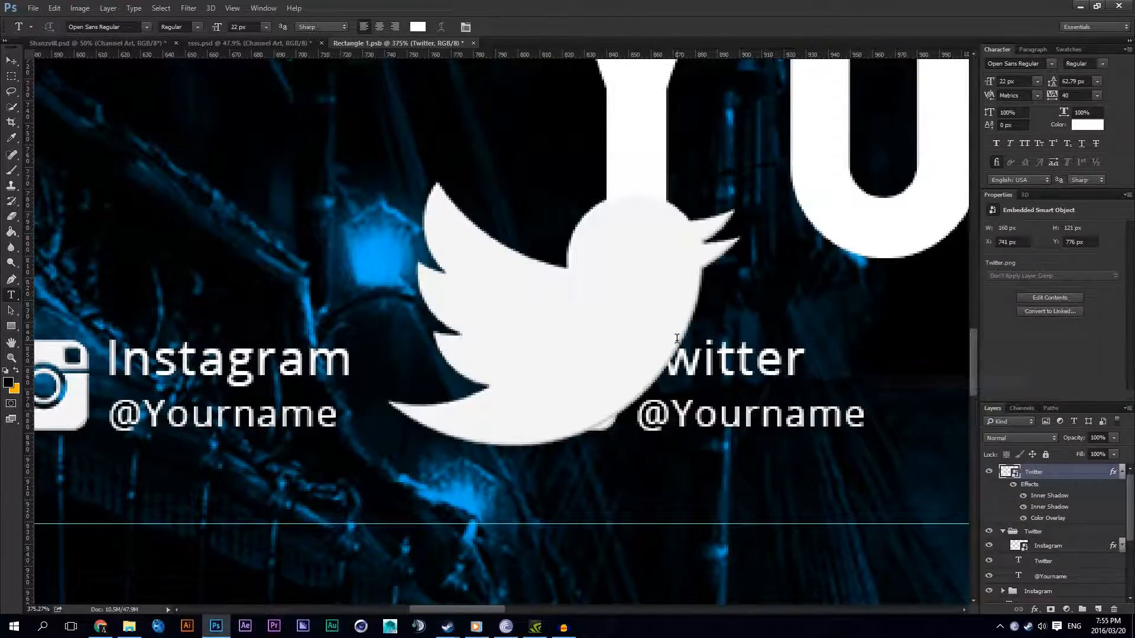
Step: Scale the Twitter icon to about 55 x 41 px and place it over the duplicated Instagram icon beside the Twitter text
click(11, 61)
key(ctrl+t)
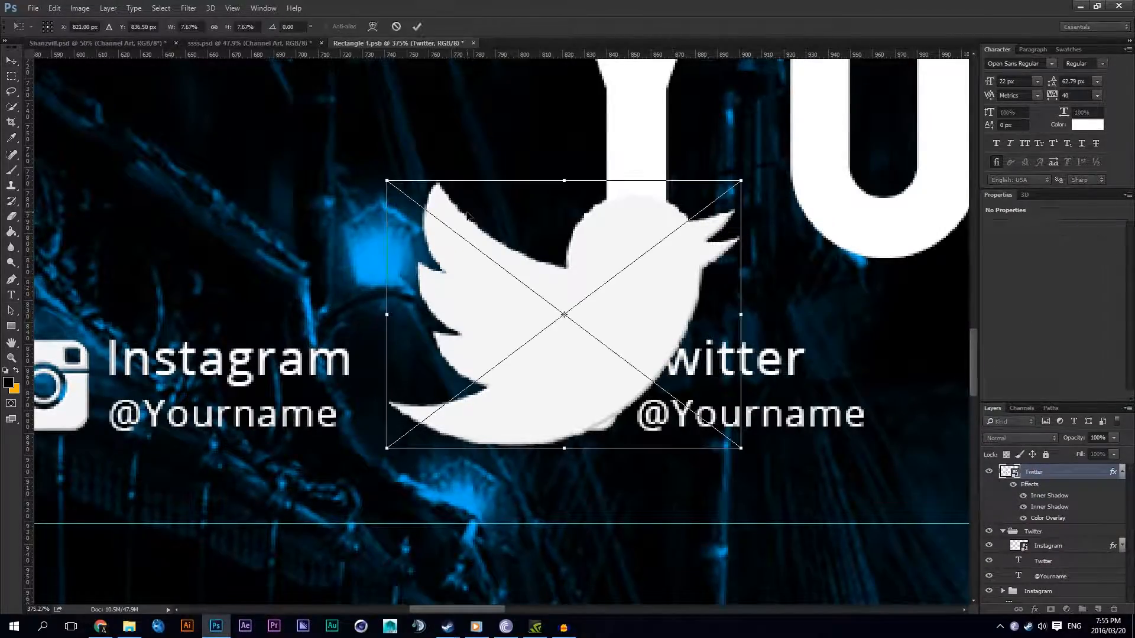
drag(747, 178, 622, 273)
drag(591, 319, 587, 395)
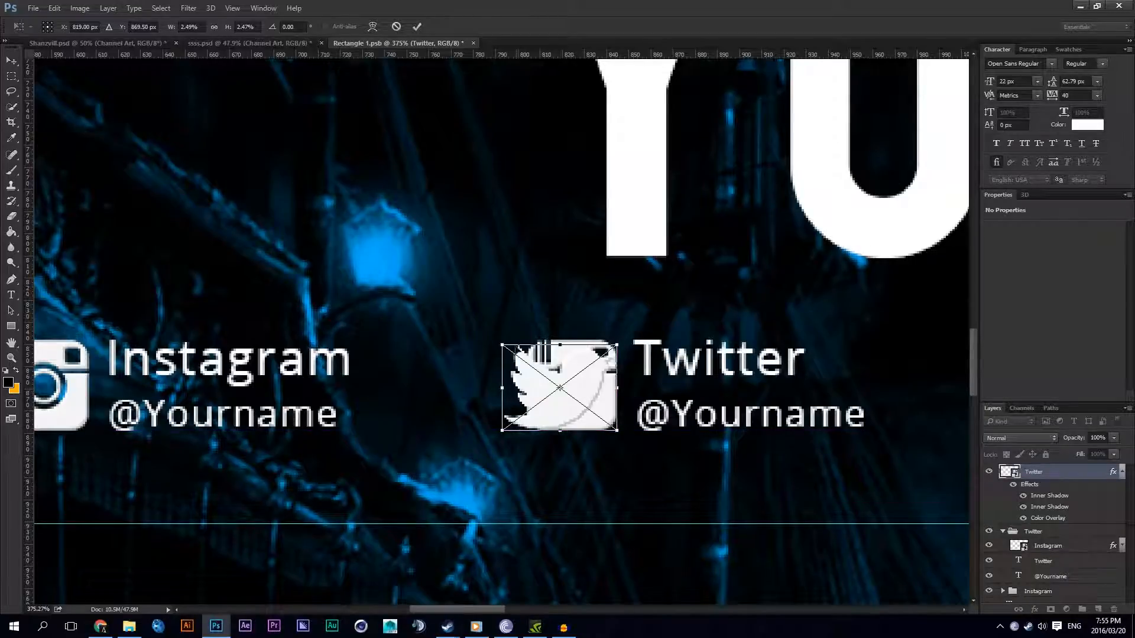
drag(502, 345, 496, 341)
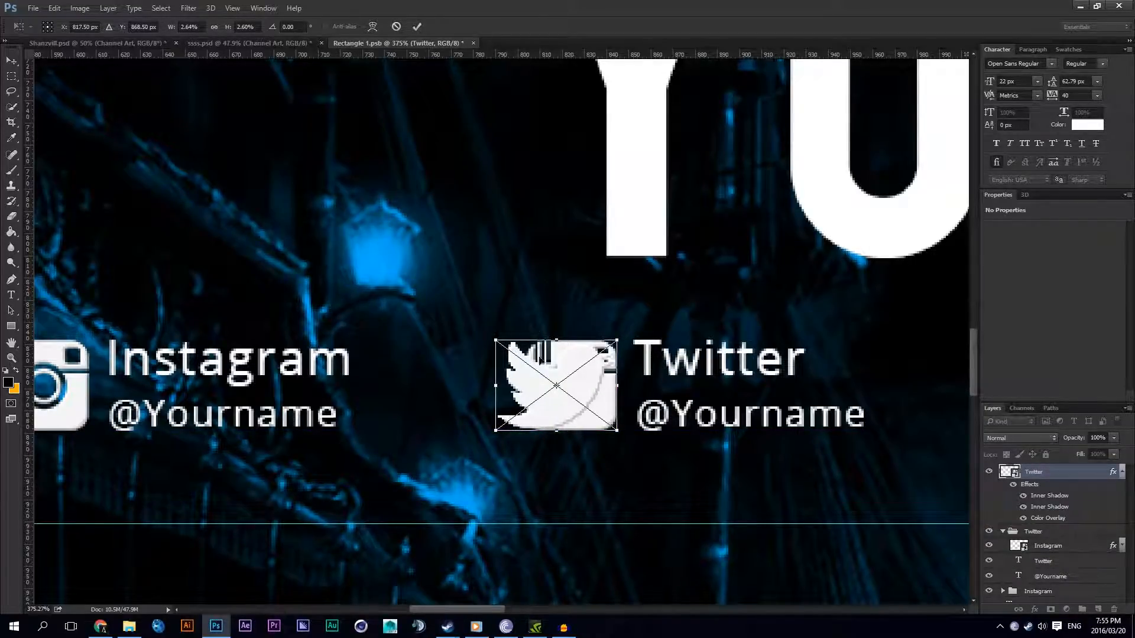
key(Return)
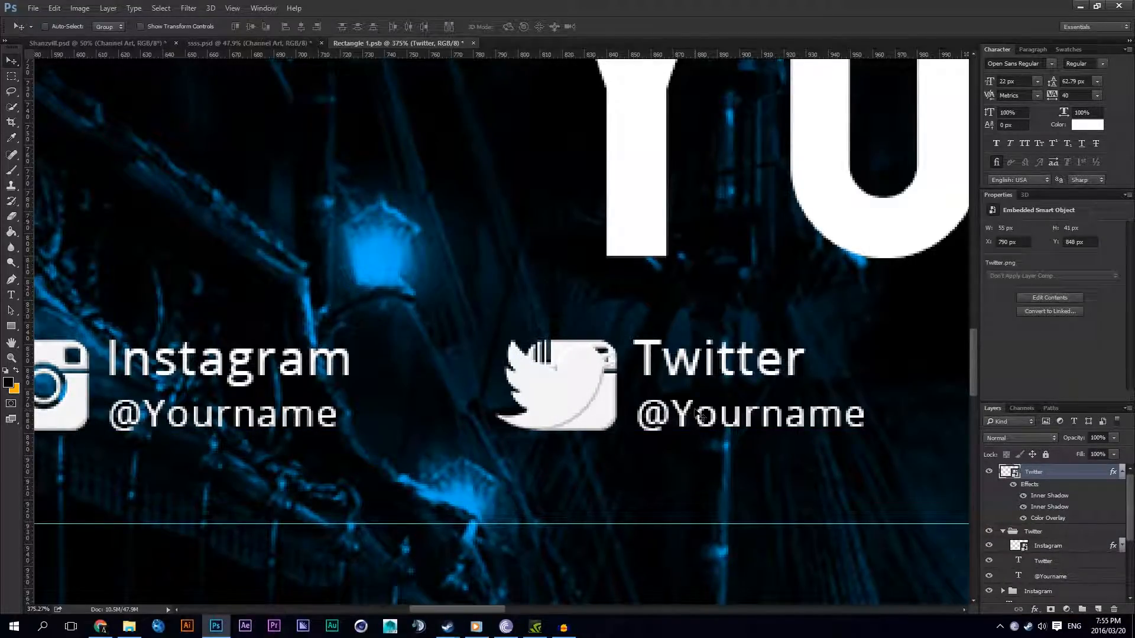
Step: Move the Twitter icon layer into the Twitter group and remove the duplicated Instagram icon from that group
click(1121, 472)
drag(1051, 479, 1036, 491)
click(1026, 473)
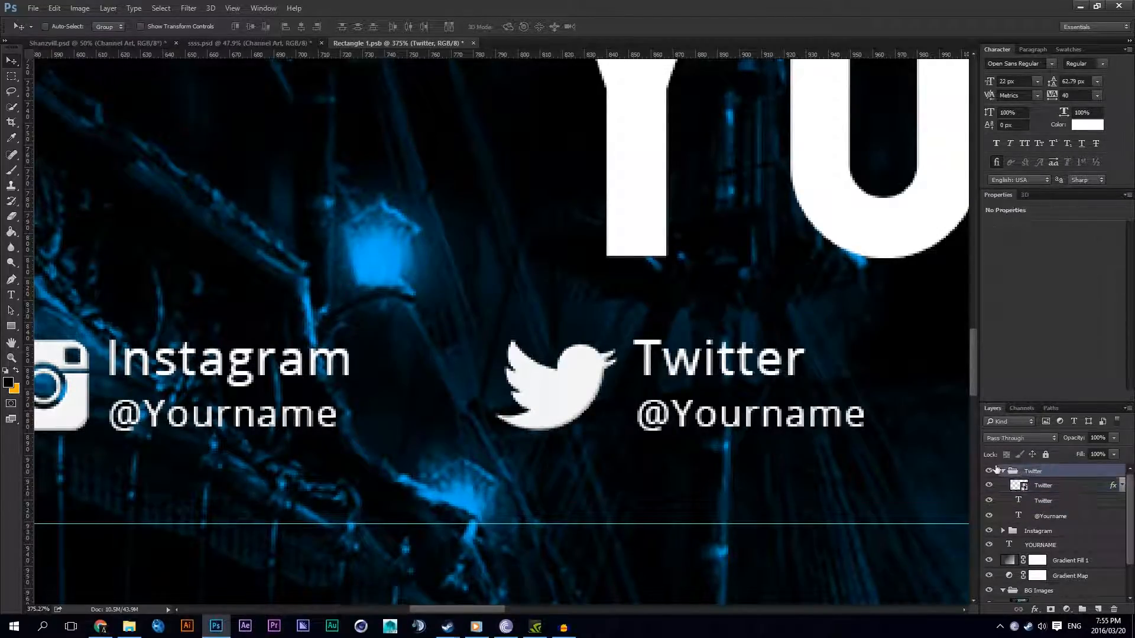
Step: Nudge the Twitter icon slightly to the left, away from its text, to an X position of 788 px
scroll(650, 418, down, 6)
scroll(725, 431, up, 3)
scroll(635, 410, up, 6)
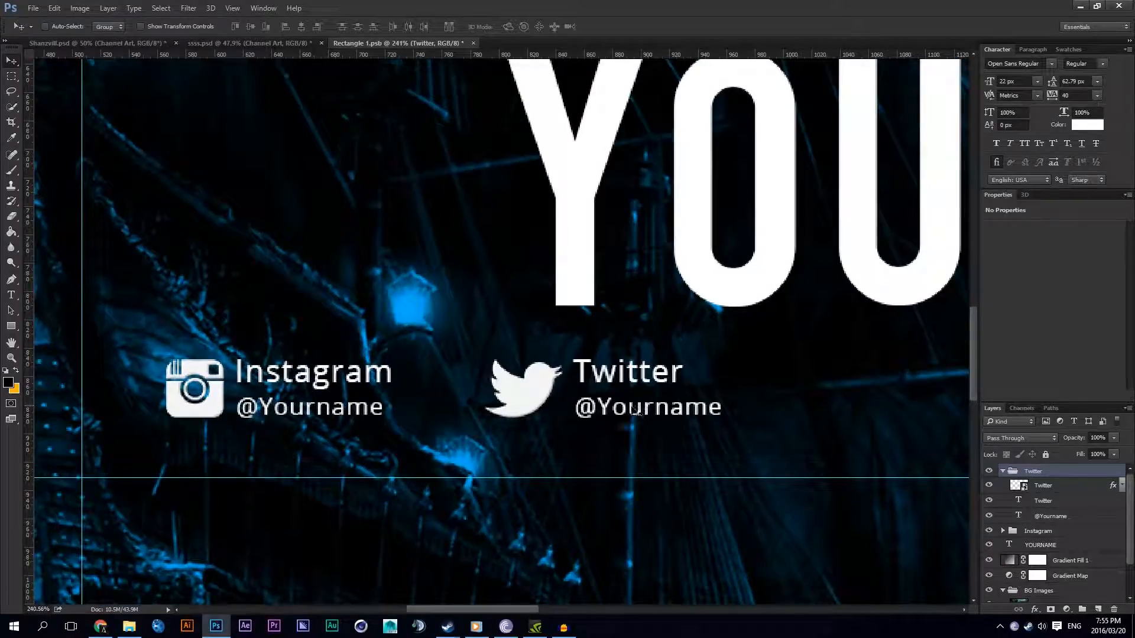
click(1038, 490)
drag(690, 404, 681, 402)
Step: Move the Twitter group below the right end of YOURNAME and the Instagram group below its left end
scroll(635, 405, down, 5)
scroll(639, 411, down, 3)
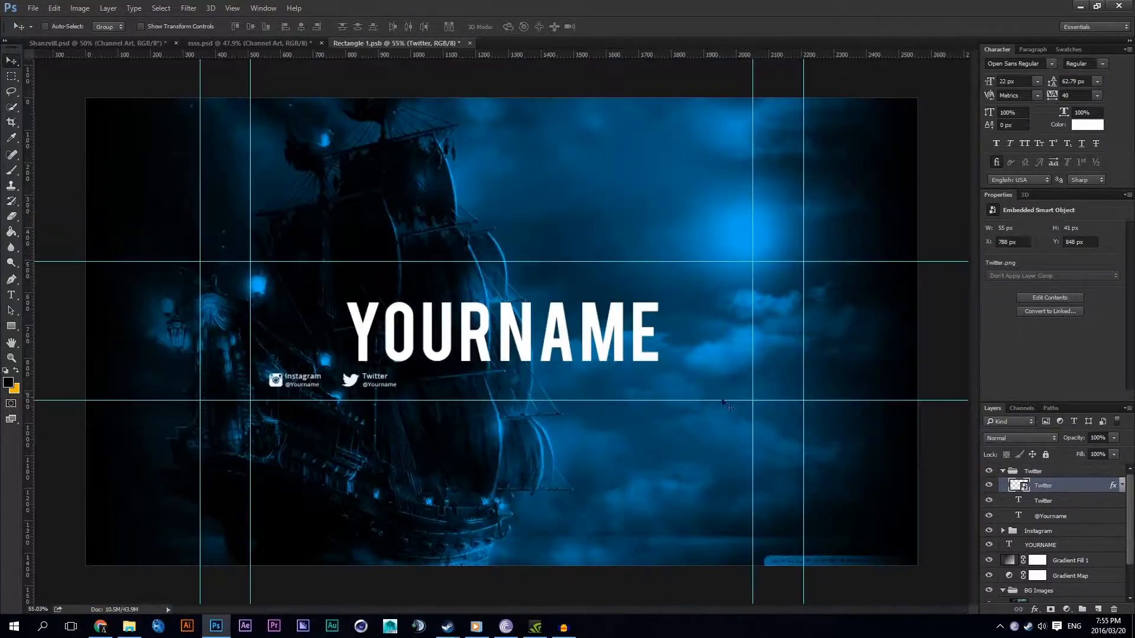
scroll(699, 397, up, 2)
click(1034, 474)
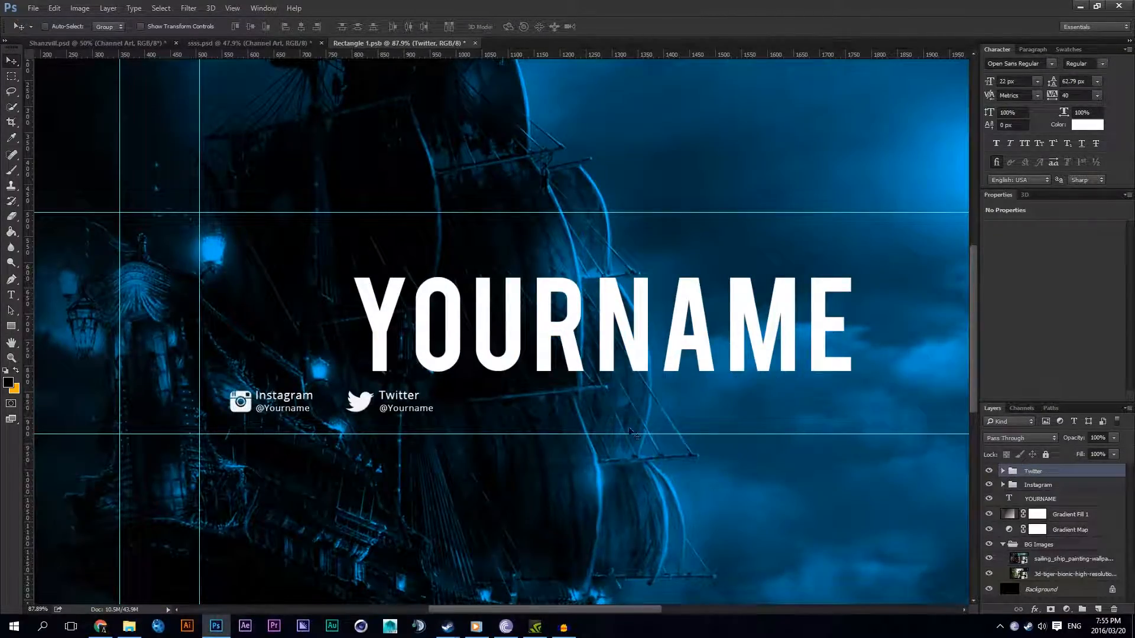
drag(498, 406, 911, 413)
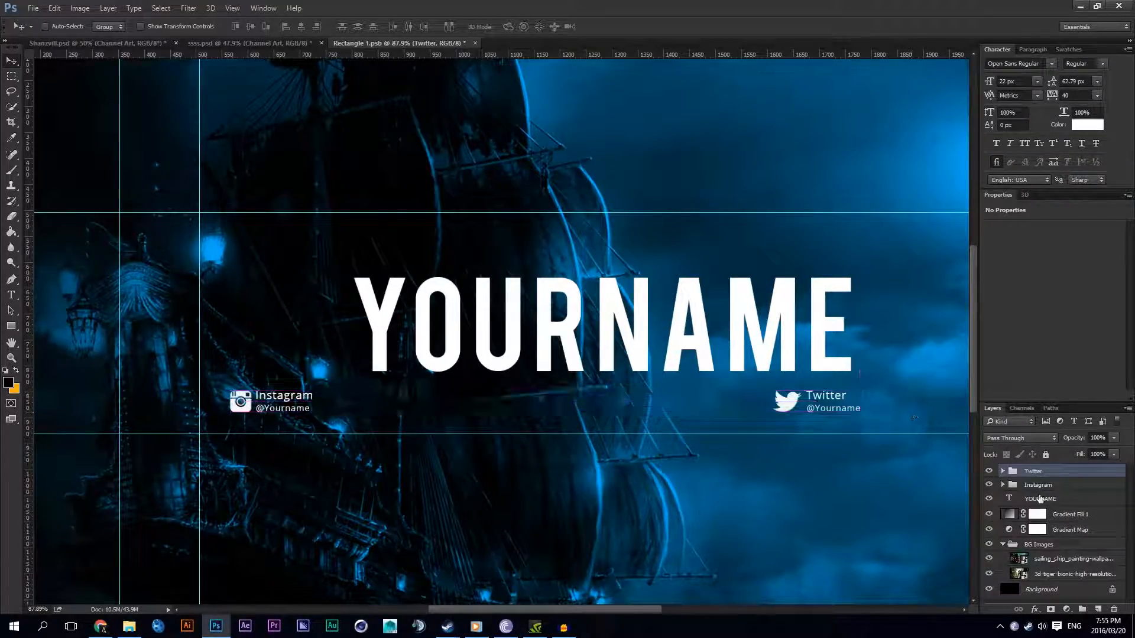
click(1038, 485)
drag(420, 423, 519, 424)
Step: Set the tracking of the final E in YOURNAME to -40
click(11, 294)
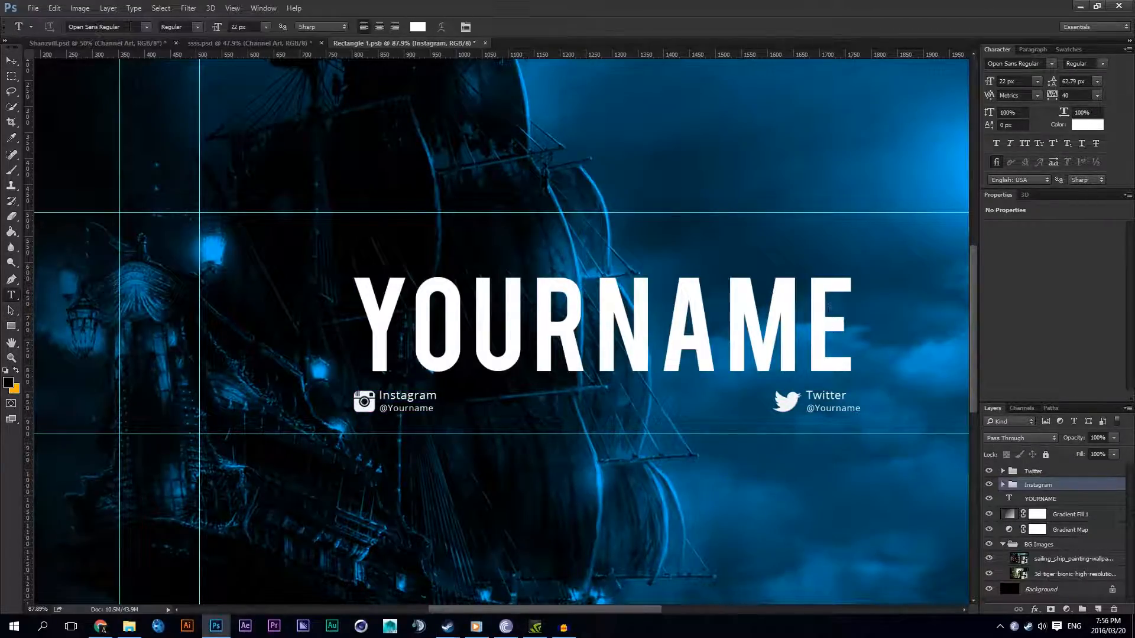
drag(856, 322, 808, 322)
click(1064, 95)
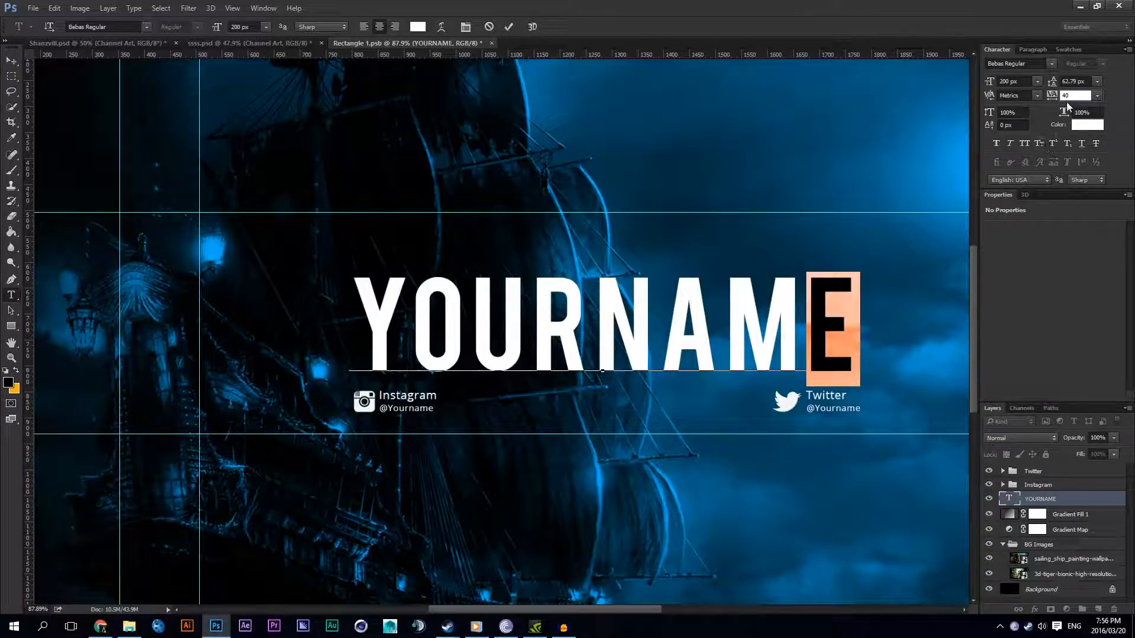
scroll(1066, 96, down, 8)
scroll(1066, 95, up, 4)
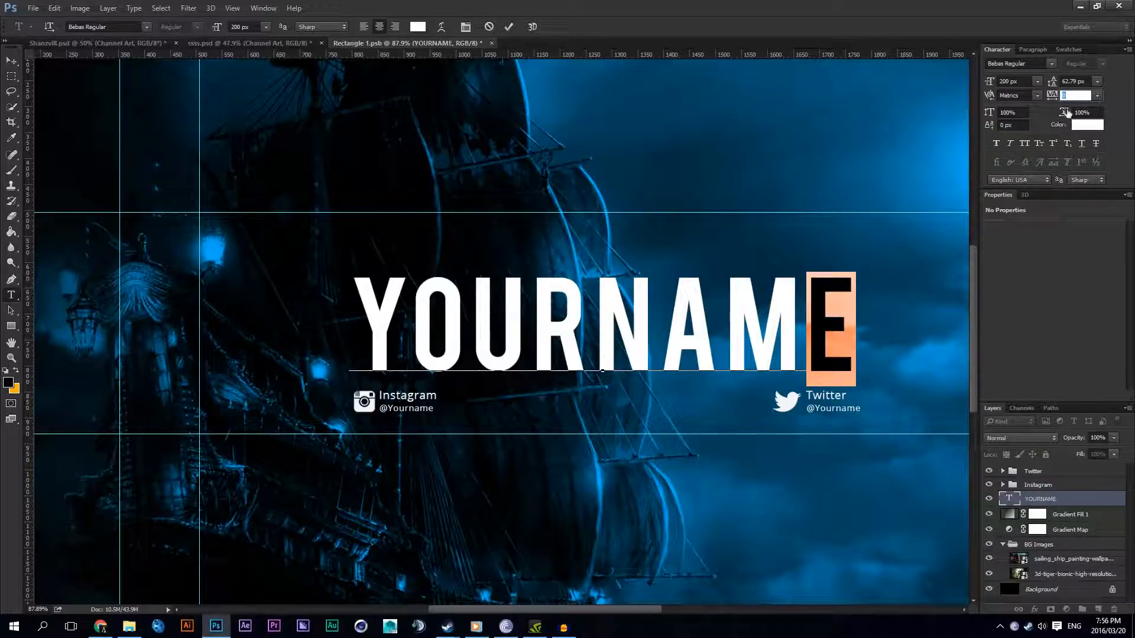
scroll(1070, 97, down, 3)
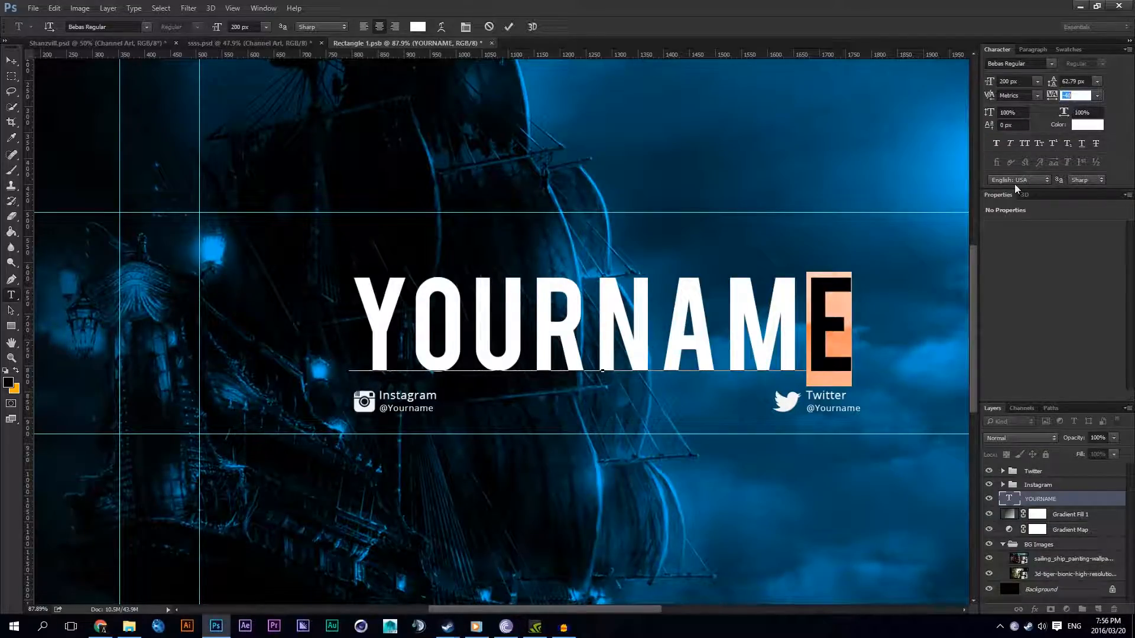
Step: Shift the Twitter group slightly left so its text ends flush with the right edge of YOURNAME
click(1040, 485)
click(1011, 471)
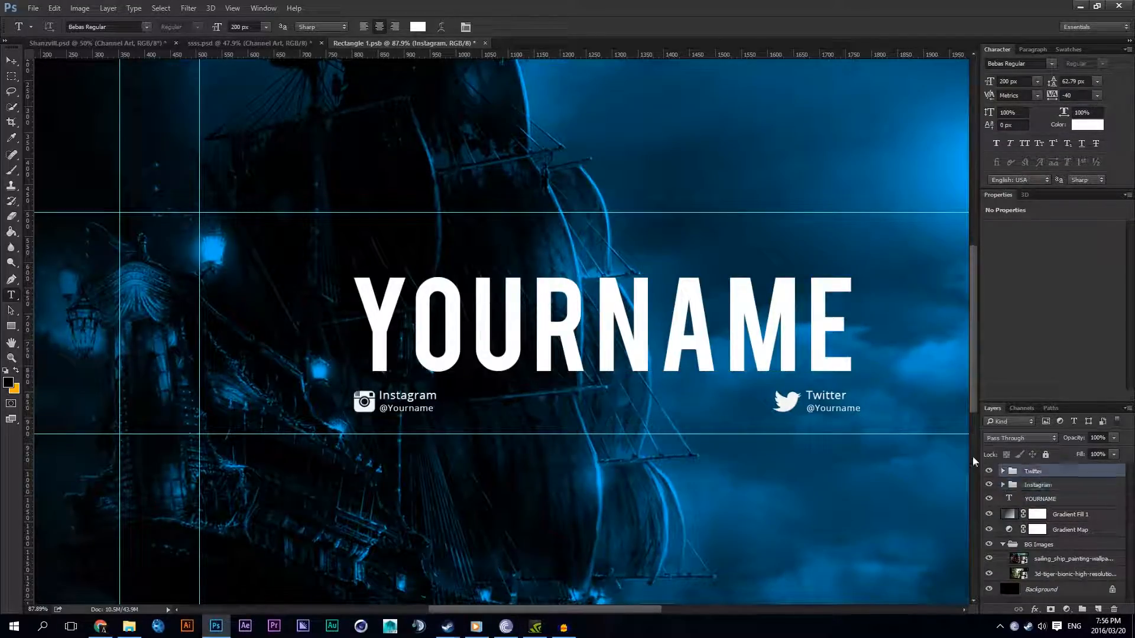
click(11, 61)
drag(892, 217, 885, 217)
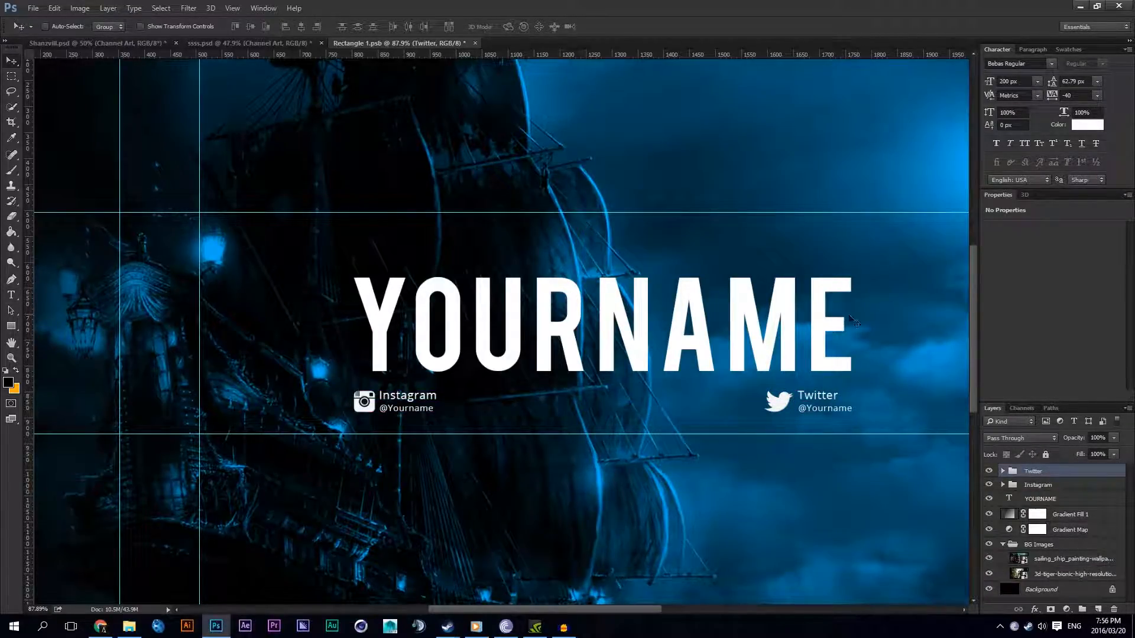
key(ctrl+0)
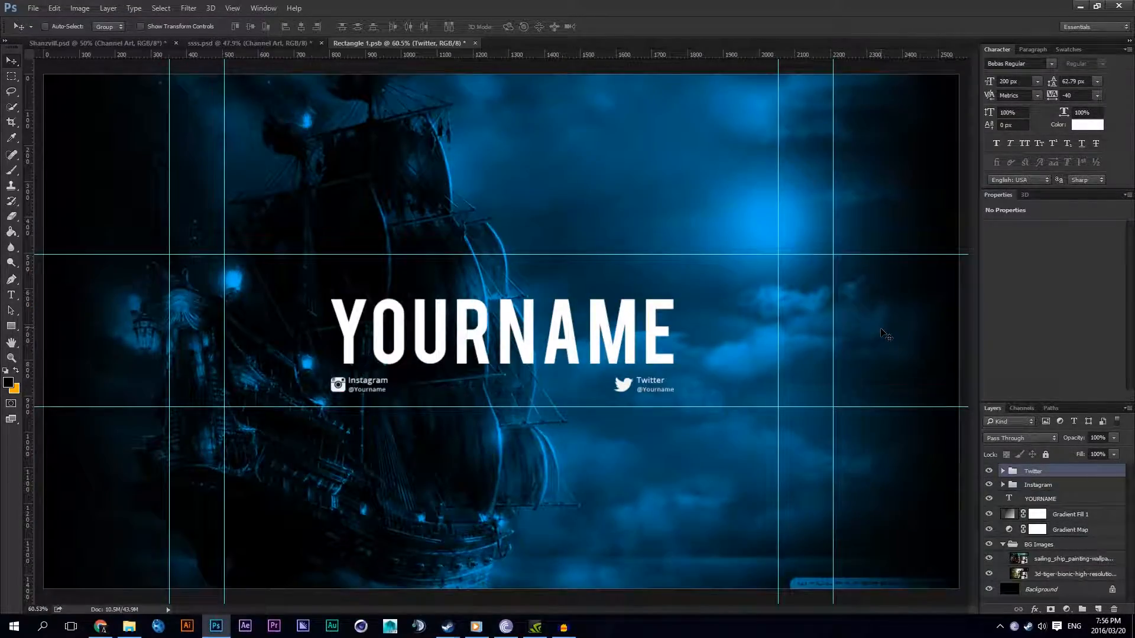
Step: Create a new layer group above the Twitter group and name it Social Networks
click(1081, 609)
double_click(1027, 470)
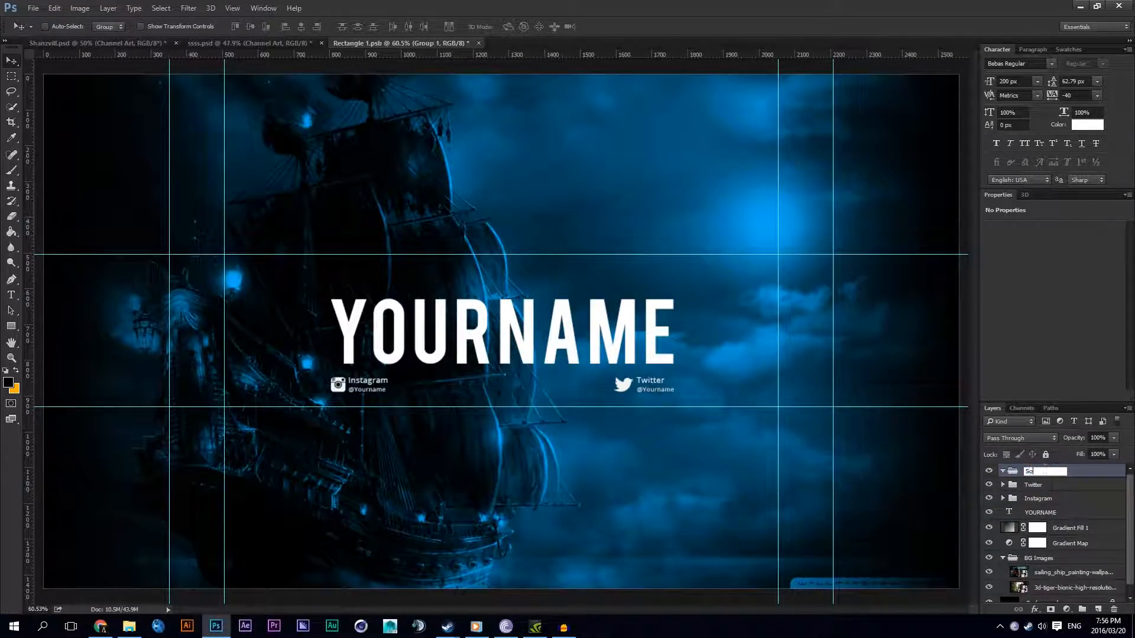
text(Social Netw)
key(Return)
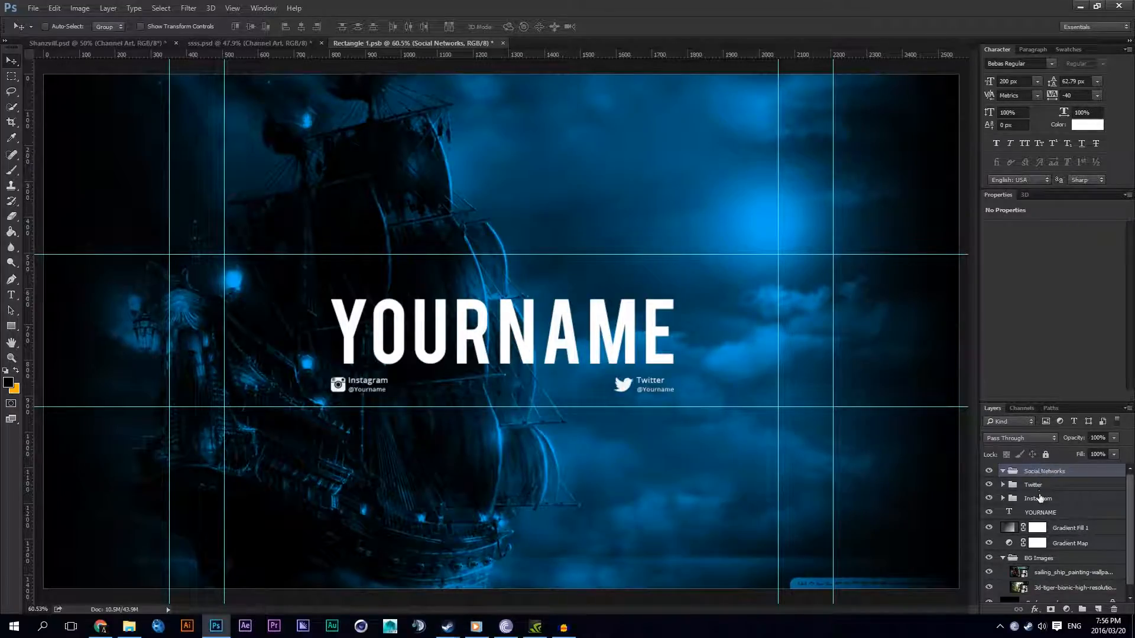
Step: Move the Instagram and Twitter groups into the Social Networks group
click(1038, 486)
shift+click(1038, 499)
drag(1038, 500, 1009, 476)
click(1035, 485)
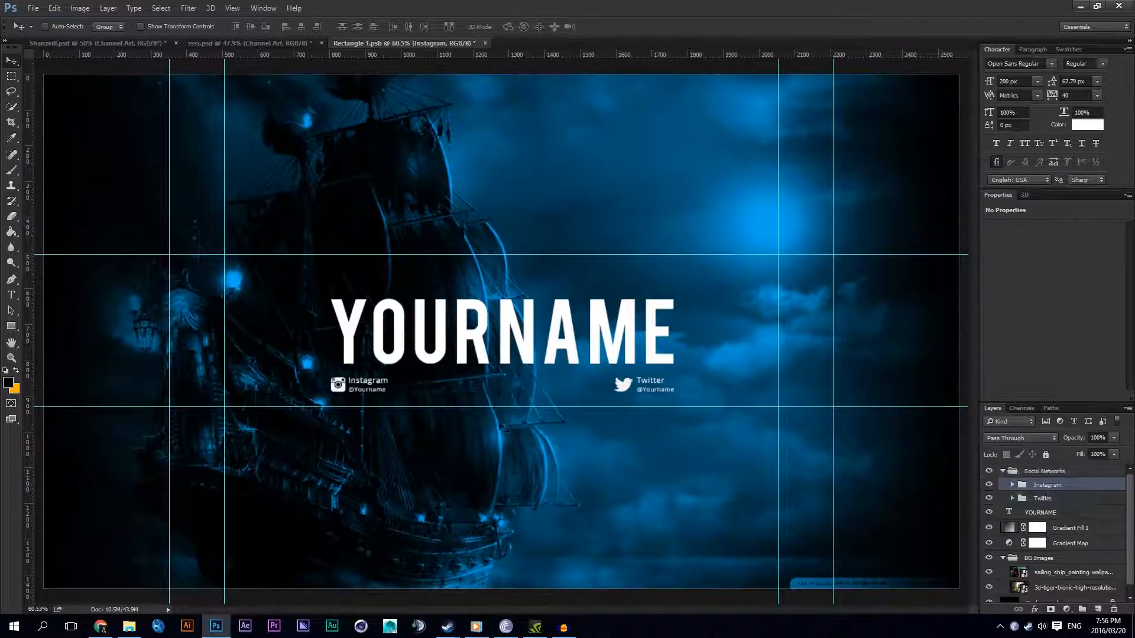
Step: Collapse the Social Networks group and move the YOURNAME text layer above it
click(1040, 475)
click(1002, 471)
click(989, 472)
click(991, 472)
click(991, 472)
click(1053, 490)
click(989, 470)
drag(1017, 485, 1011, 469)
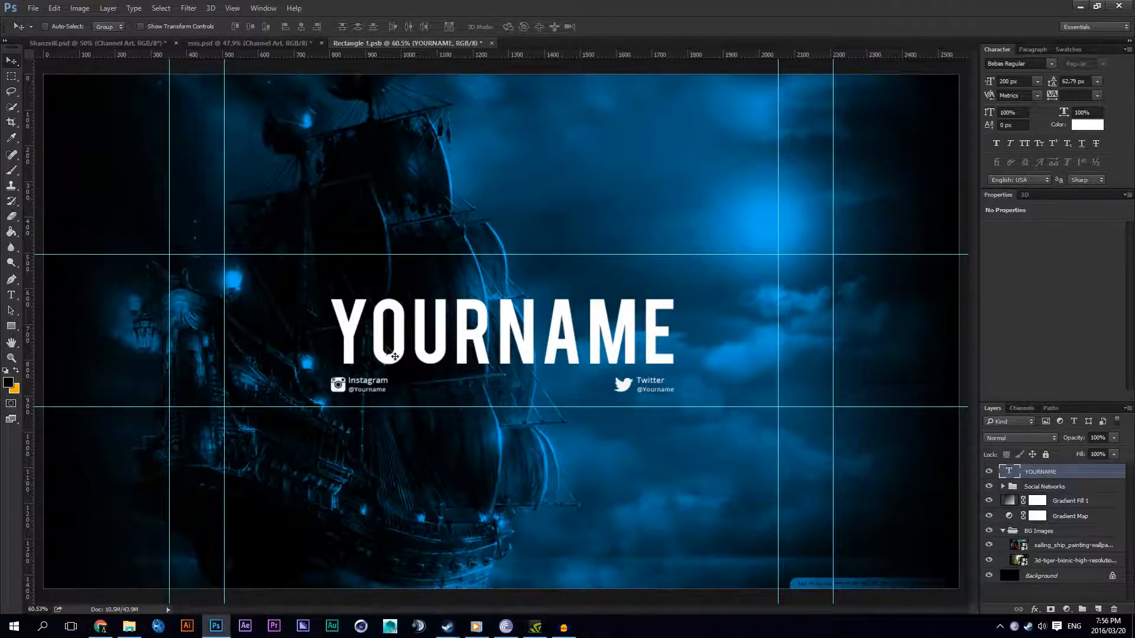
scroll(655, 369, down, 3)
scroll(656, 369, up, 3)
scroll(591, 372, down, 3)
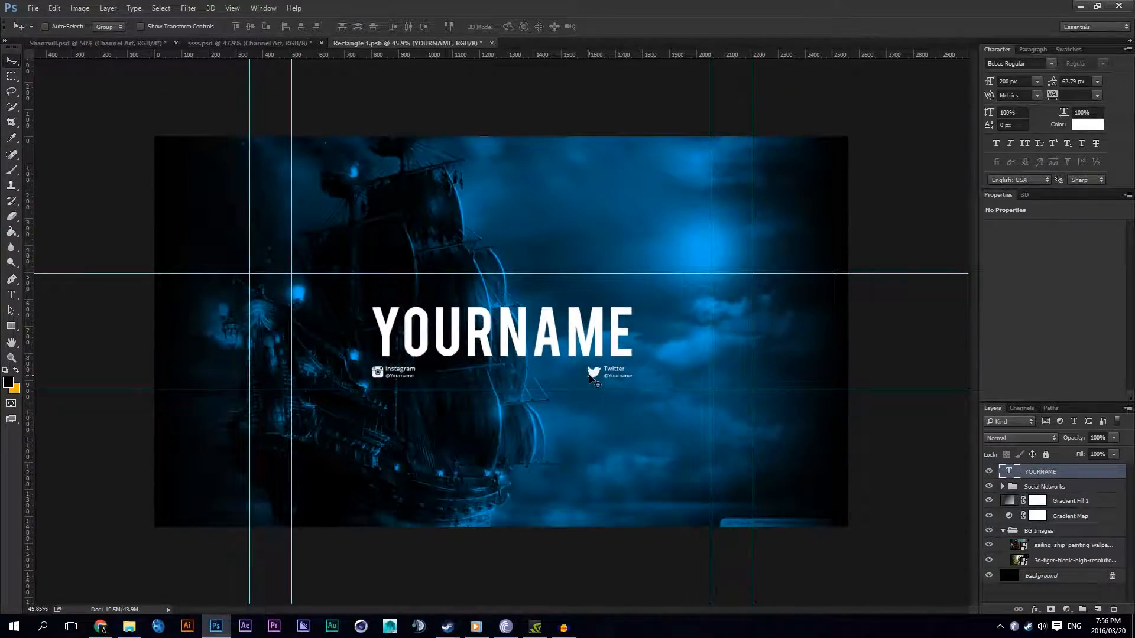
scroll(464, 375, up, 1)
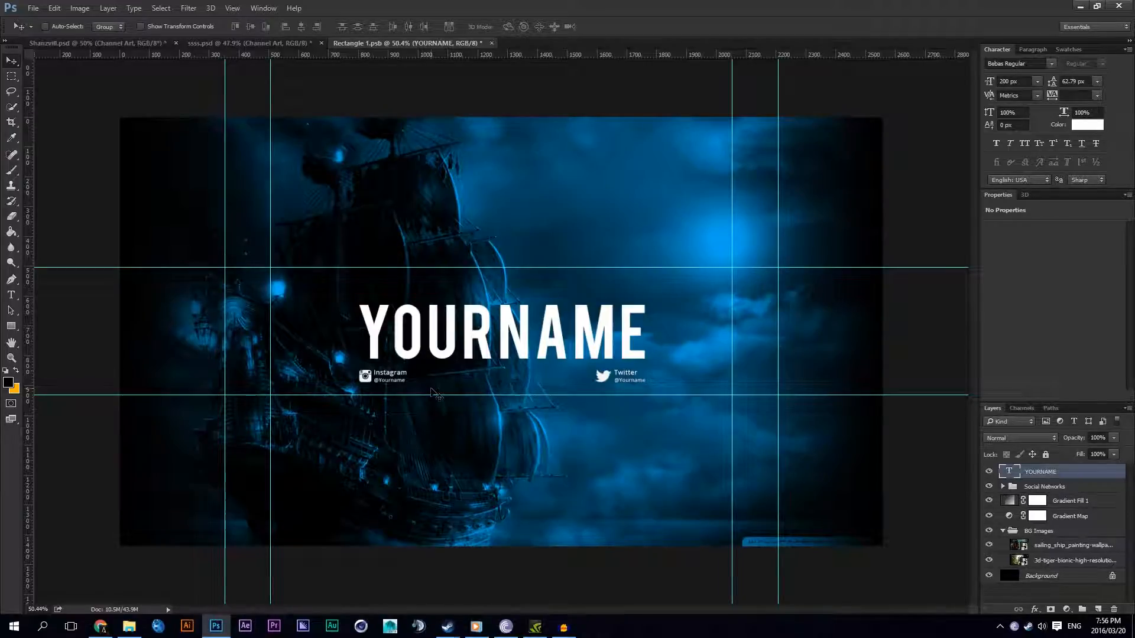
Step: Select the sailing ship wallpaper layer, then switch to File Explorer and open the Wallpapers folder under Graphic Design on the SSD drive
click(1035, 545)
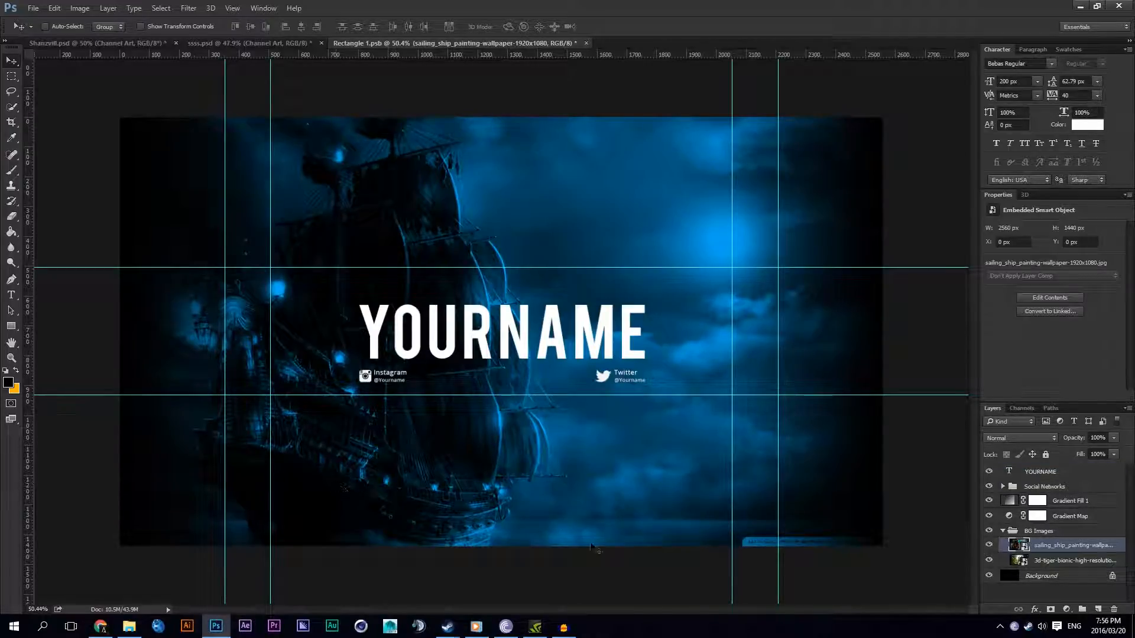
click(129, 626)
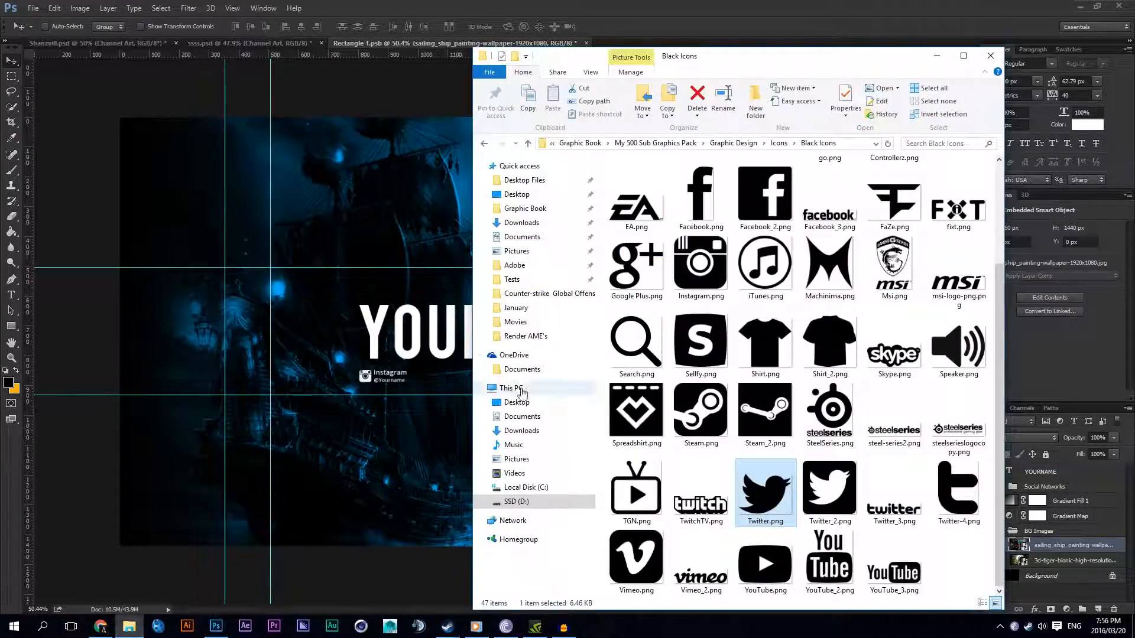
click(516, 501)
double_click(967, 281)
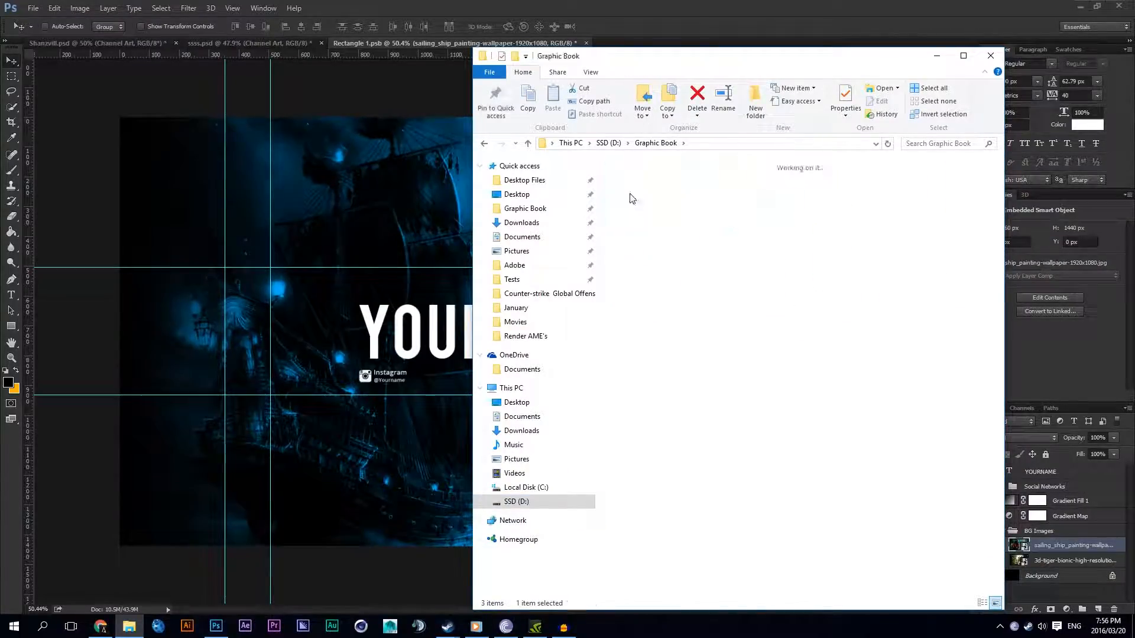
double_click(637, 192)
double_click(772, 201)
double_click(768, 263)
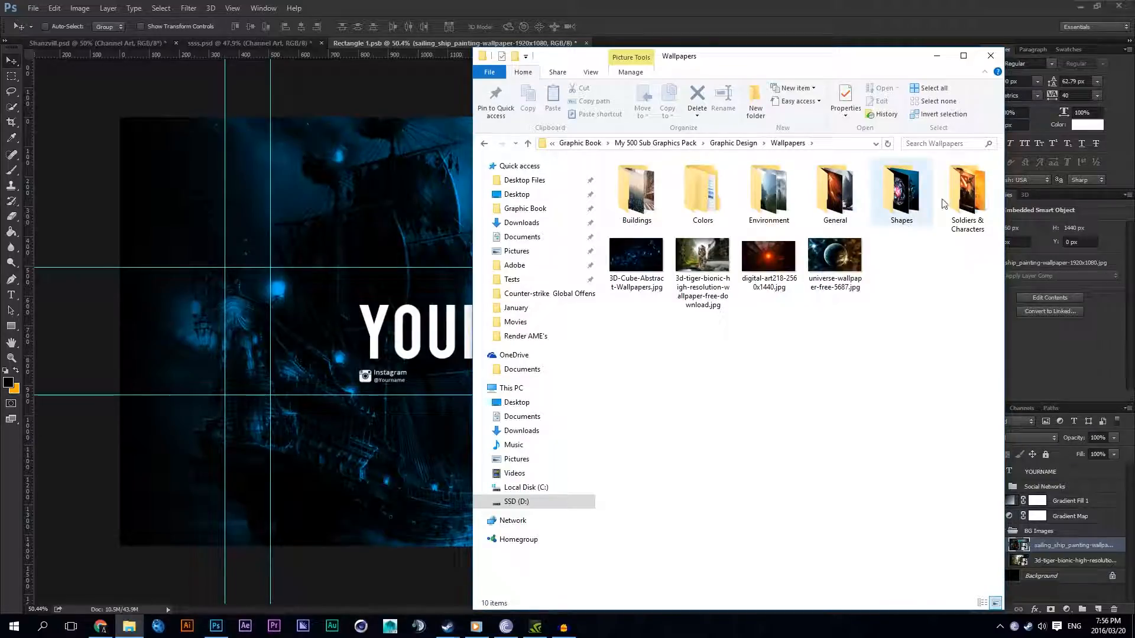
Step: Look through the wallpapers in the Soldiers & Characters and Environment folders
double_click(963, 204)
scroll(944, 266, down, 15)
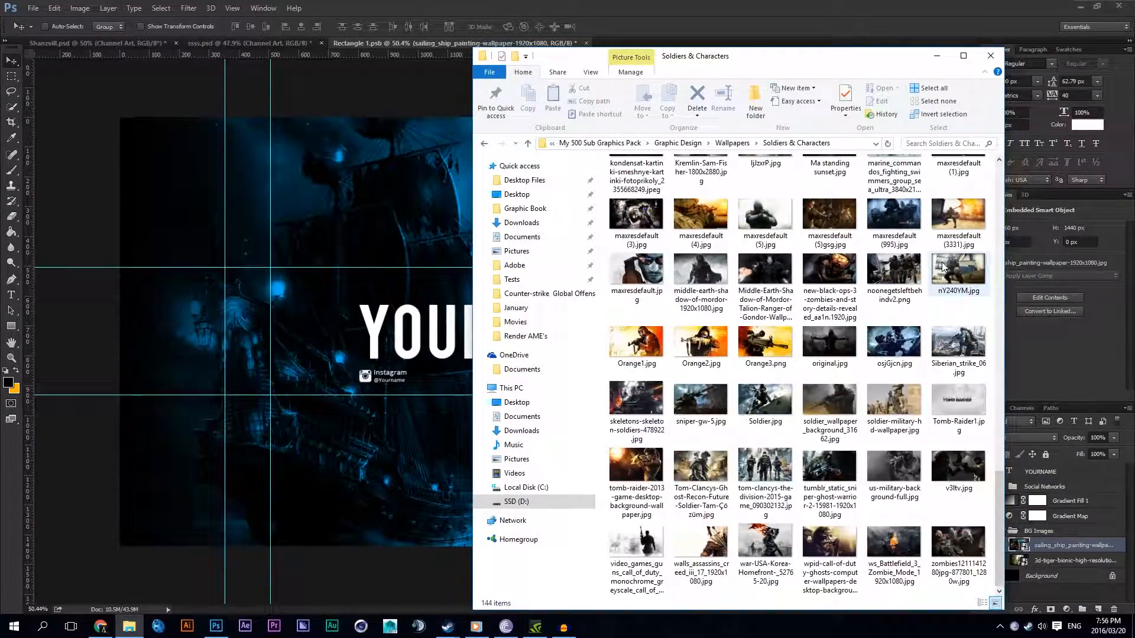
drag(1001, 484, 1023, 218)
click(739, 144)
double_click(745, 200)
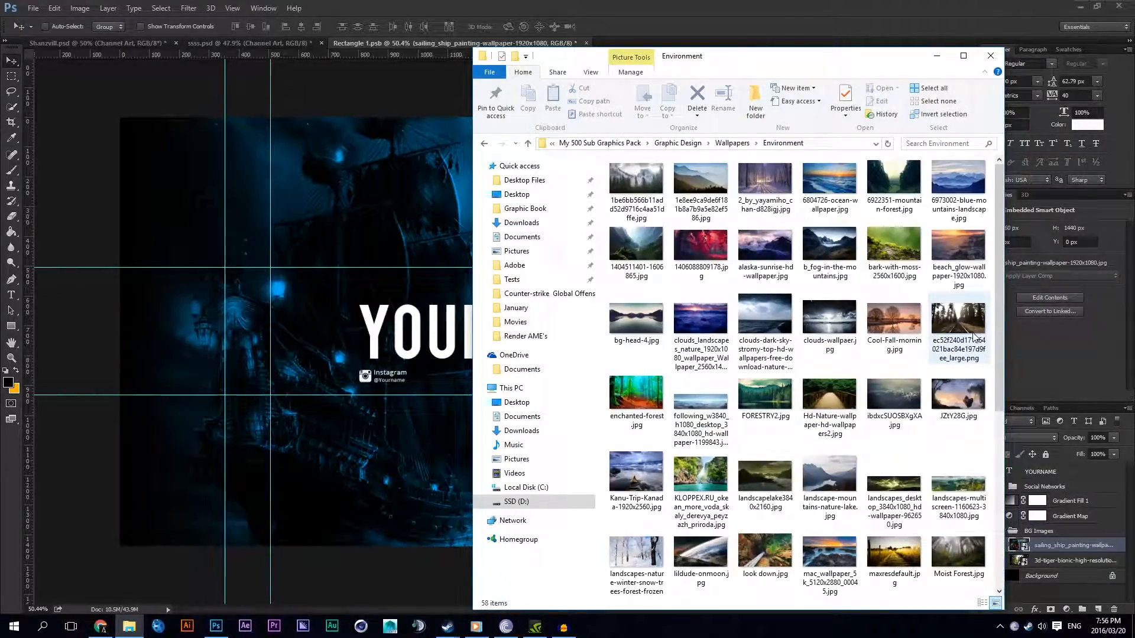
click(832, 275)
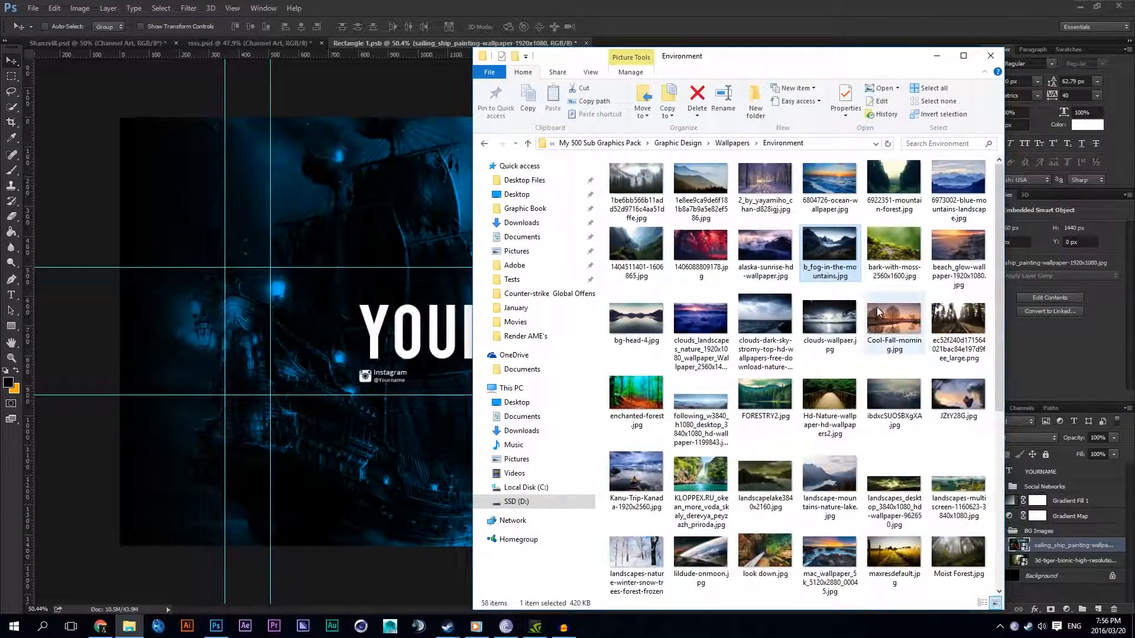
Step: Try placing the 6973002 blue mountains landscape wallpaper in the Photoshop document, then cancel the placement
drag(956, 184, 61, 273)
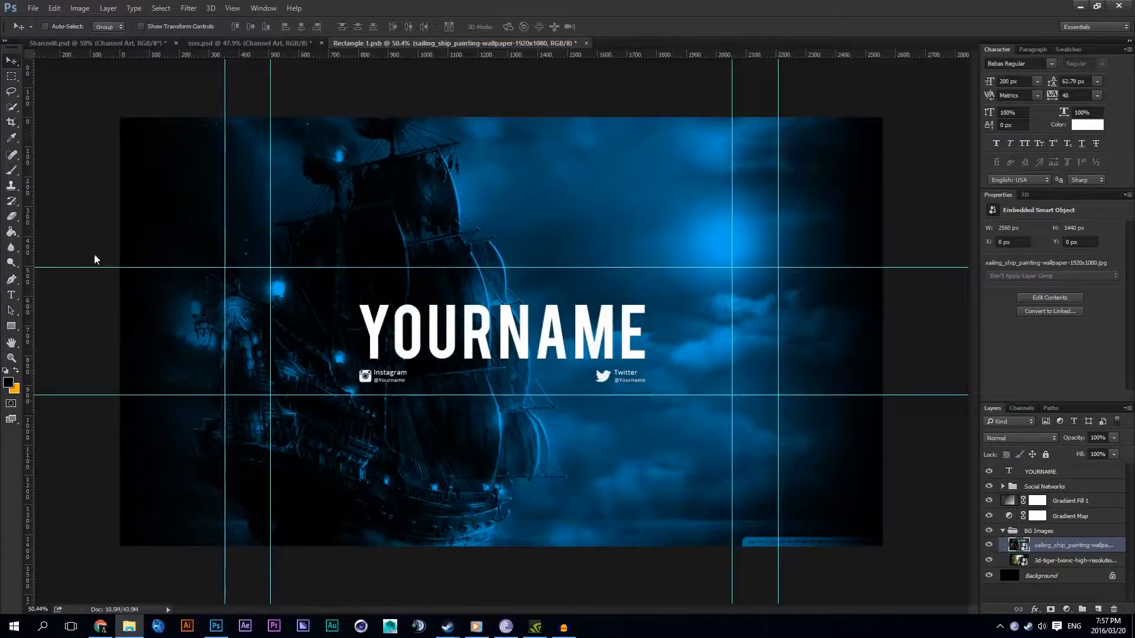
right_click(693, 332)
click(724, 353)
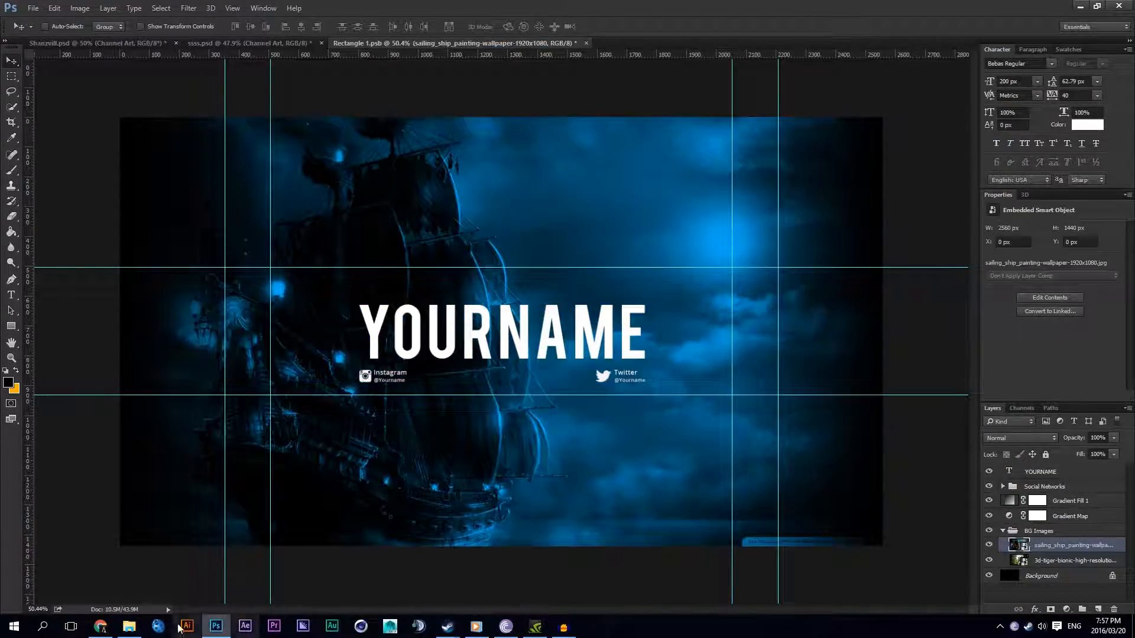
Step: Try placing the b_fog-in-the-mountains wallpaper from the Environment folder in the Photoshop document, then cancel the placement
key(alt+Tab)
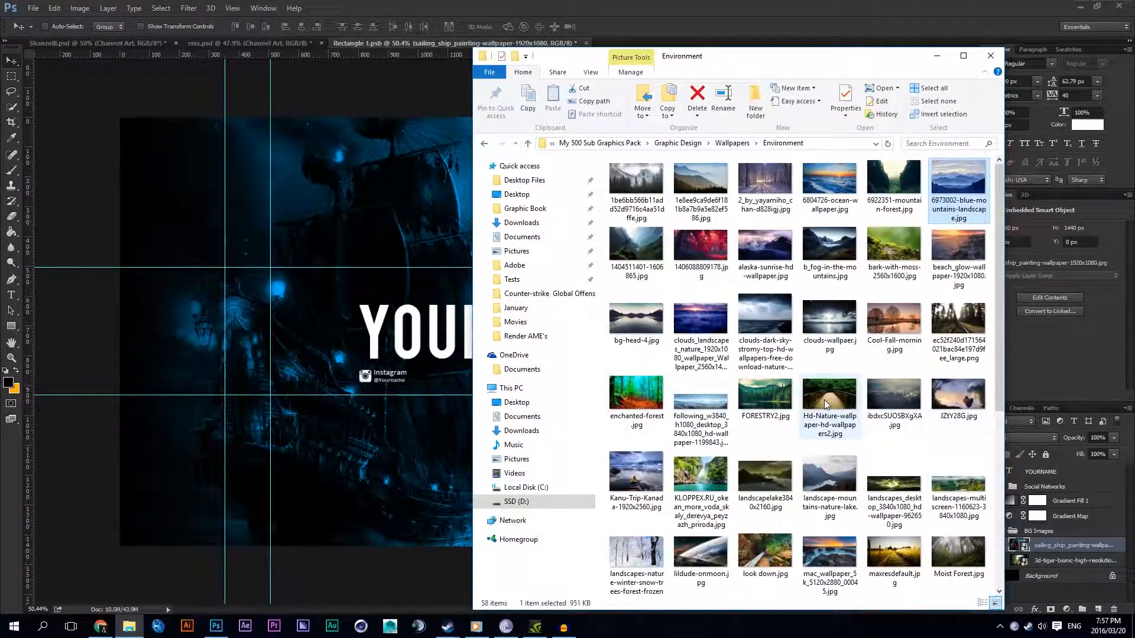
mouse_move(1000, 214)
mouse_down()
mouse_move(997, 369)
mouse_move(998, 222)
mouse_up()
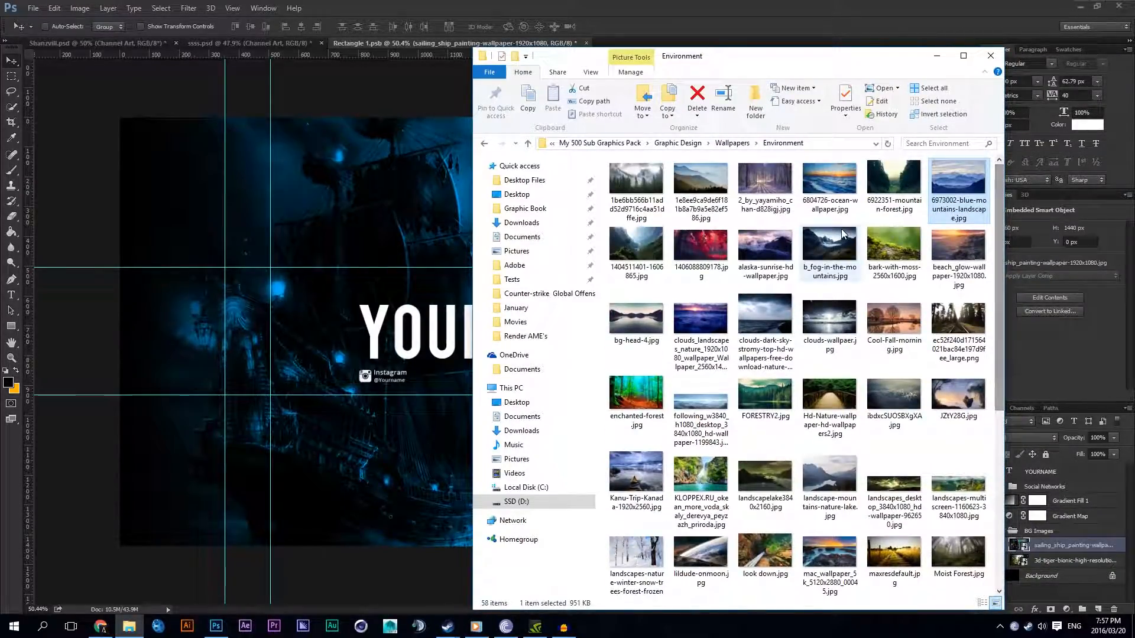
drag(837, 243, 185, 286)
right_click(728, 314)
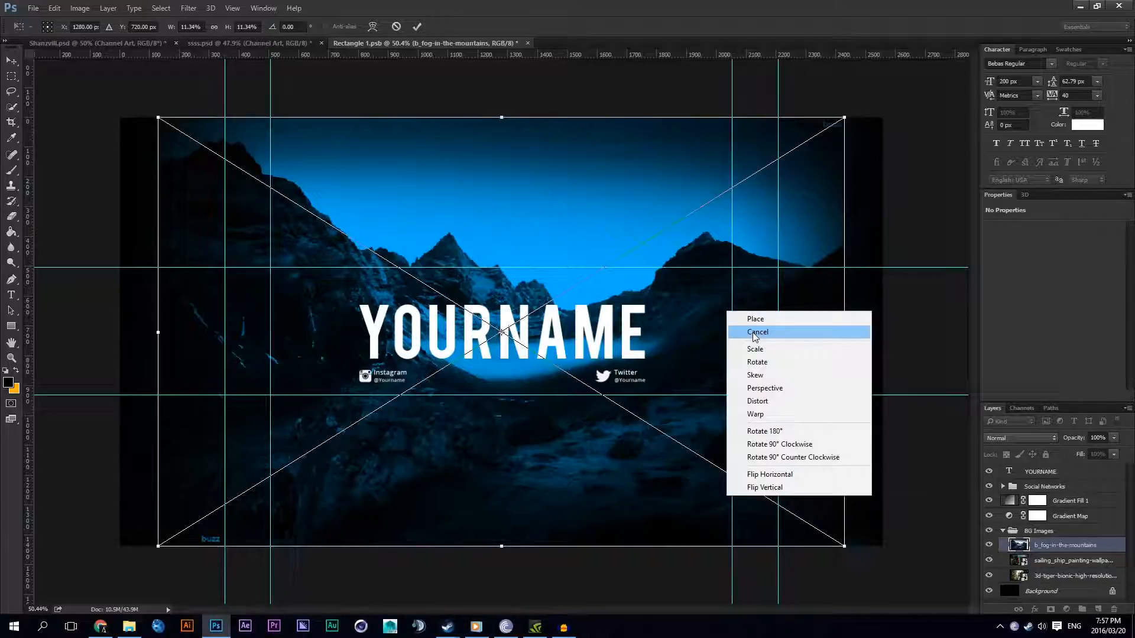
click(754, 336)
Step: Look through the wallpapers in the Buildings folder and return to Photoshop
click(129, 627)
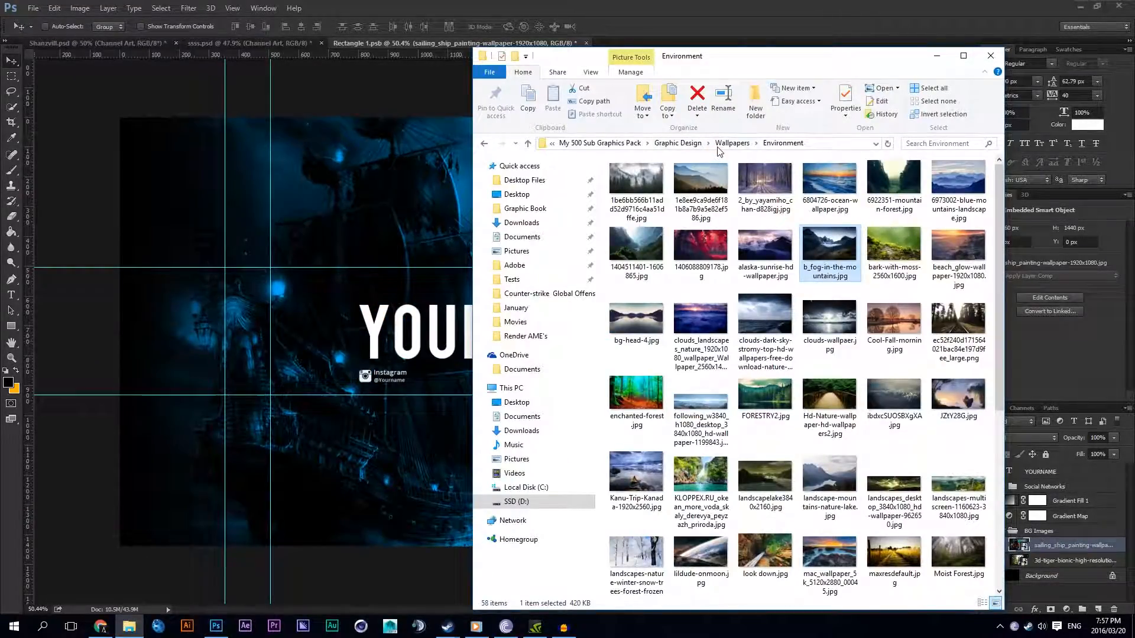
click(724, 145)
double_click(636, 177)
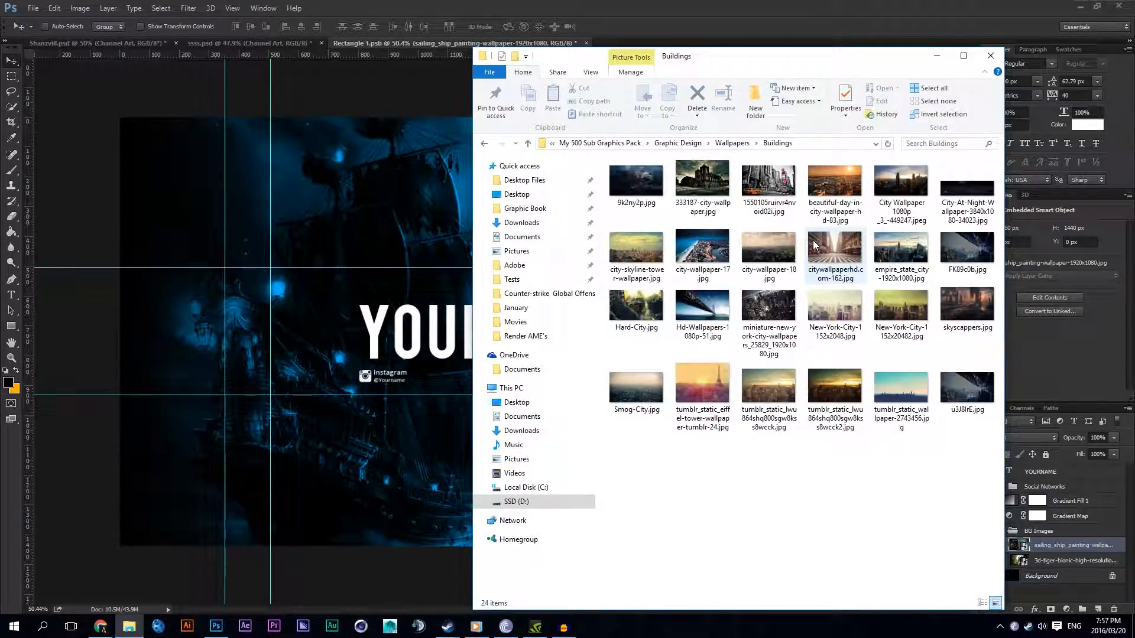
click(317, 246)
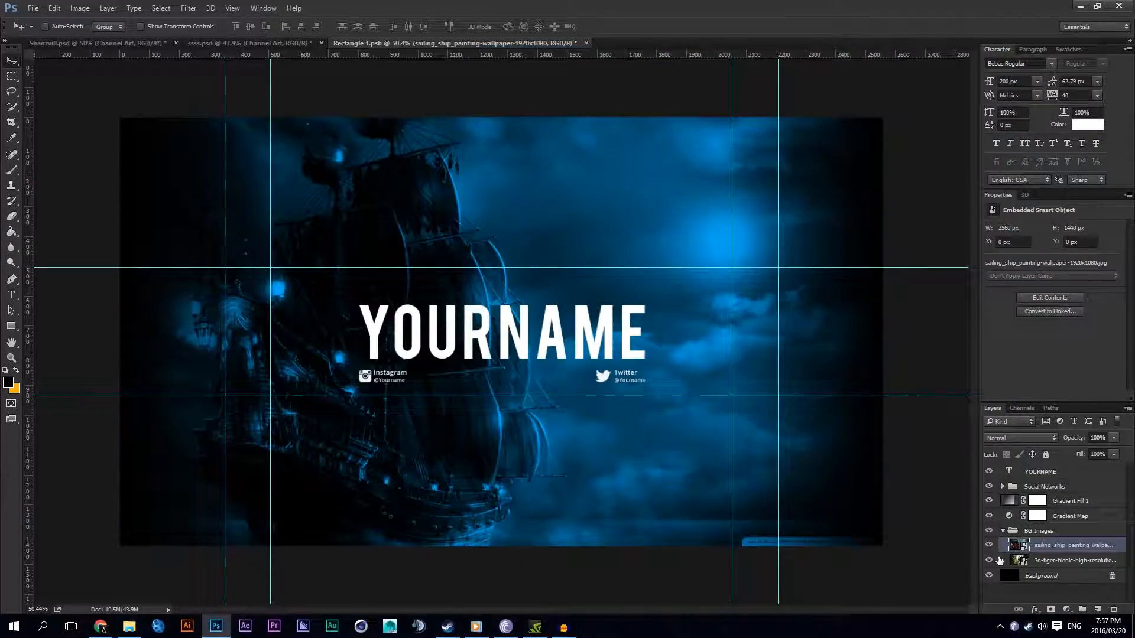
Step: Hide the collapsed BG Images group and try a Solid Color fill layer above the Background layer
click(1003, 531)
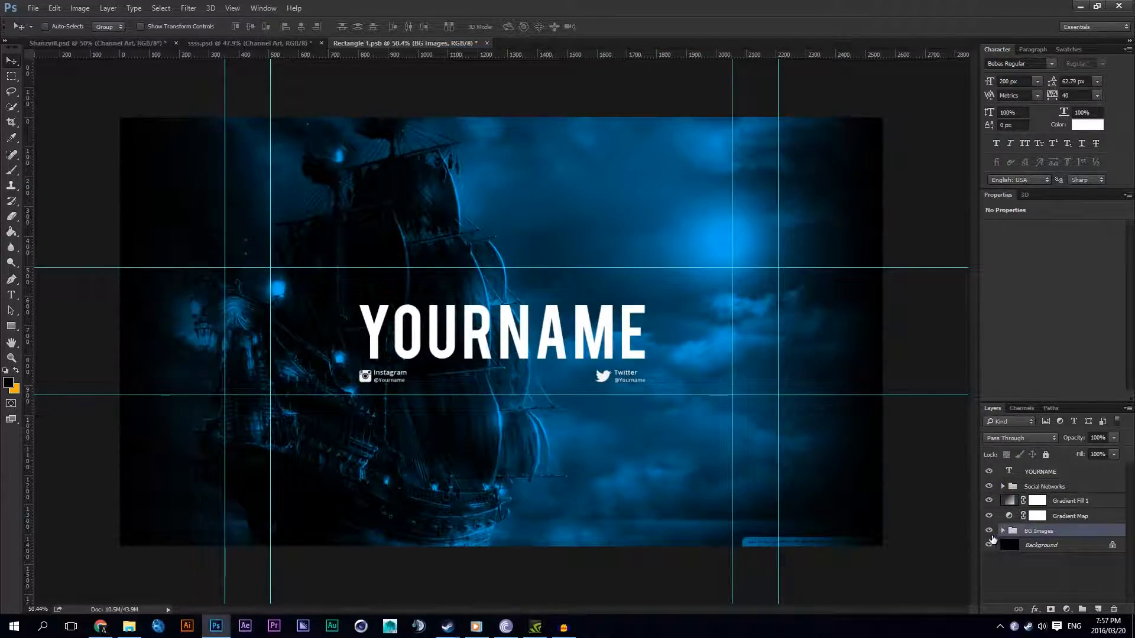
click(989, 531)
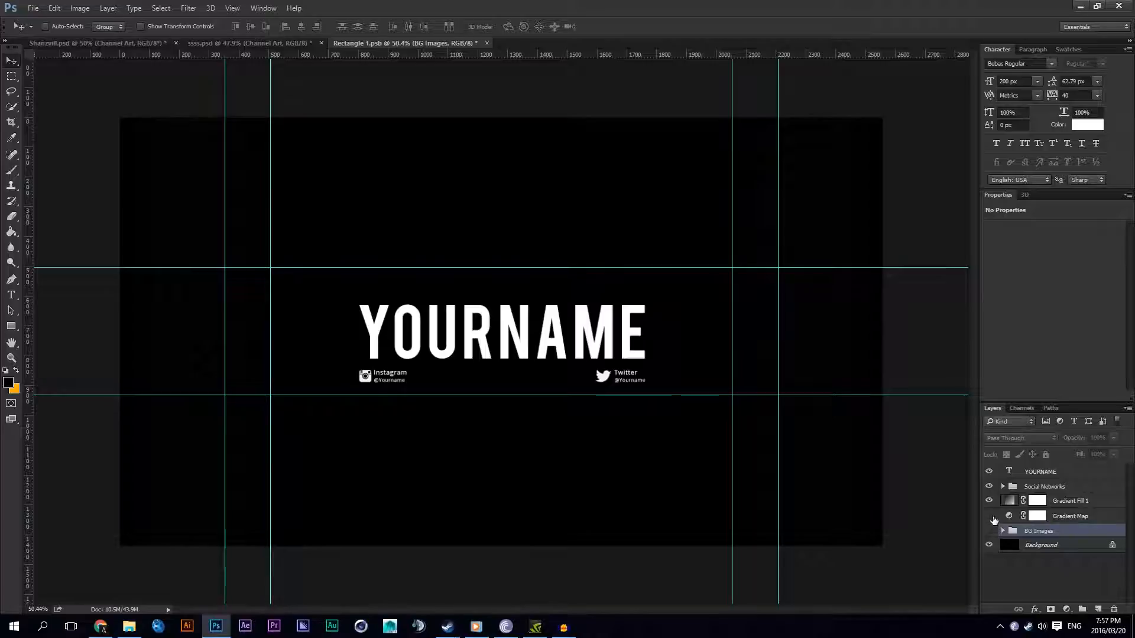
click(1040, 545)
click(1066, 609)
click(1017, 355)
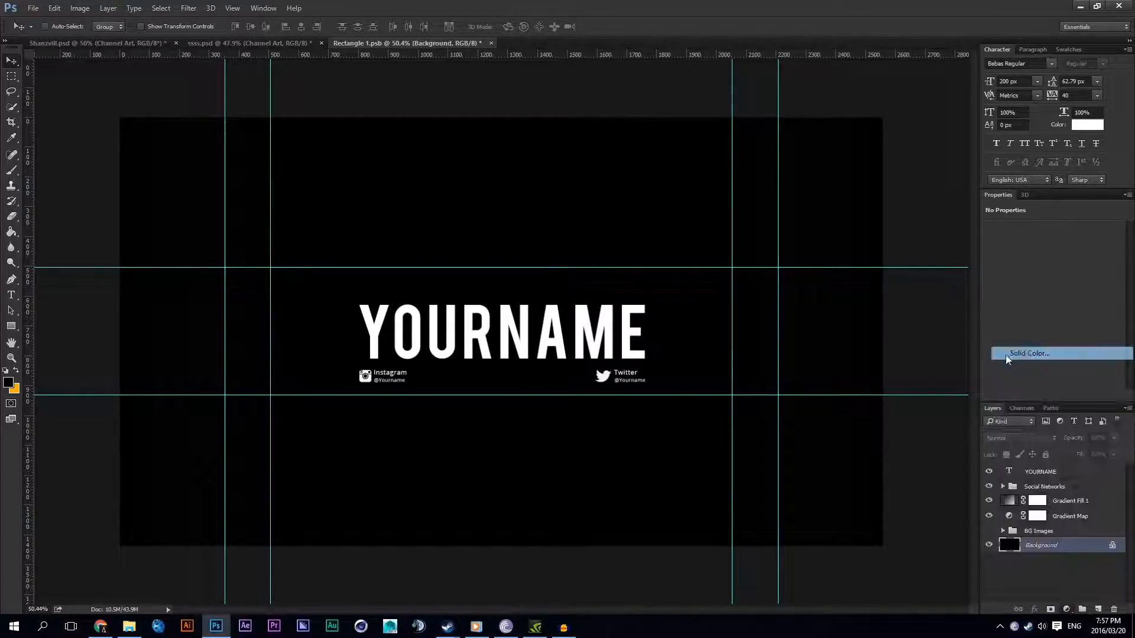
click(635, 444)
mouse_move(635, 444)
mouse_down()
mouse_move(600, 431)
mouse_move(619, 419)
mouse_move(618, 433)
mouse_up()
click(914, 320)
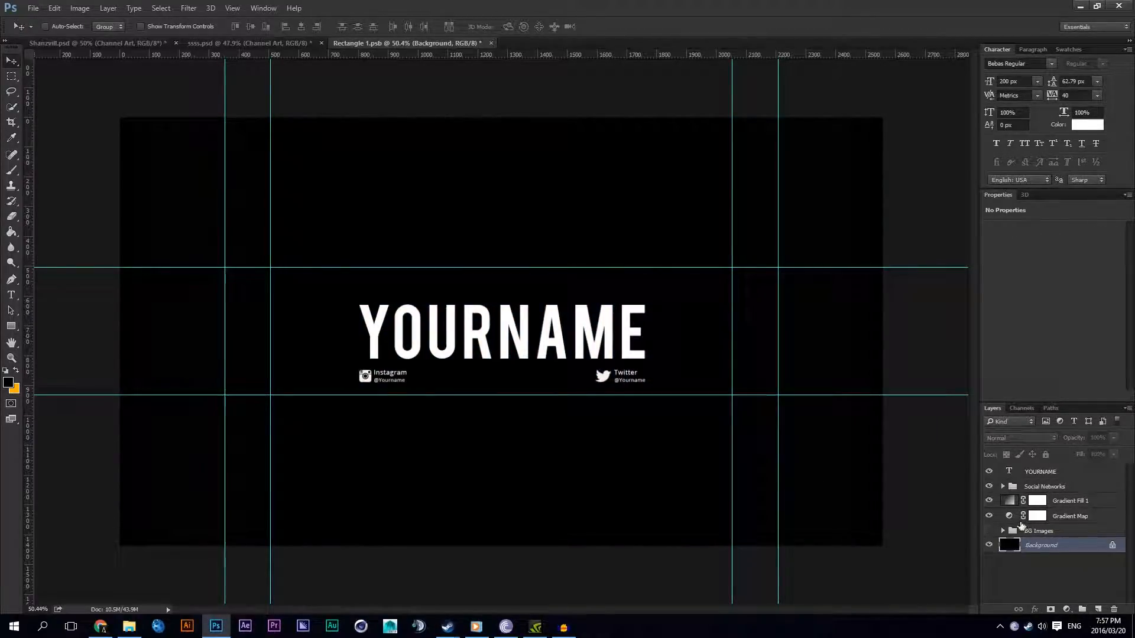
Step: Show the BG Images group, expand it and hide the sailing ship wallpaper layer inside
click(1021, 520)
click(989, 530)
click(1002, 530)
click(989, 545)
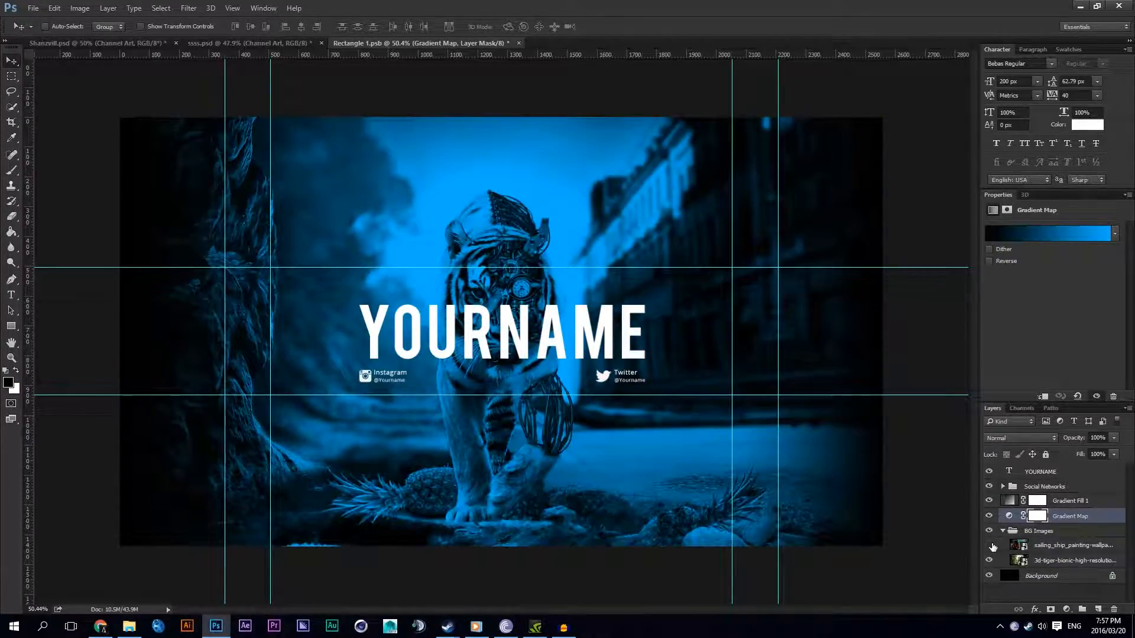
Step: Collapse the BG Images group and set its opacity to 30%
click(1038, 559)
click(1016, 532)
click(1002, 531)
drag(1098, 438, 1073, 439)
text(3)
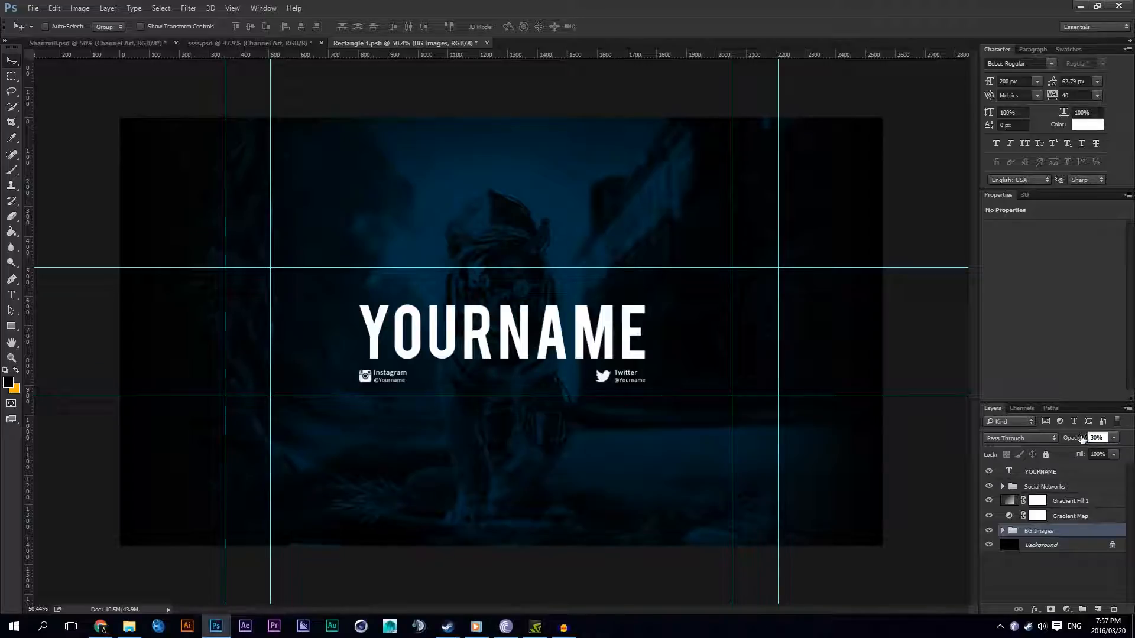
click(589, 336)
Step: Save the Rectangle 1.psb smart object, then switch to ssss.psd and save that document as well
key(ctrl+s)
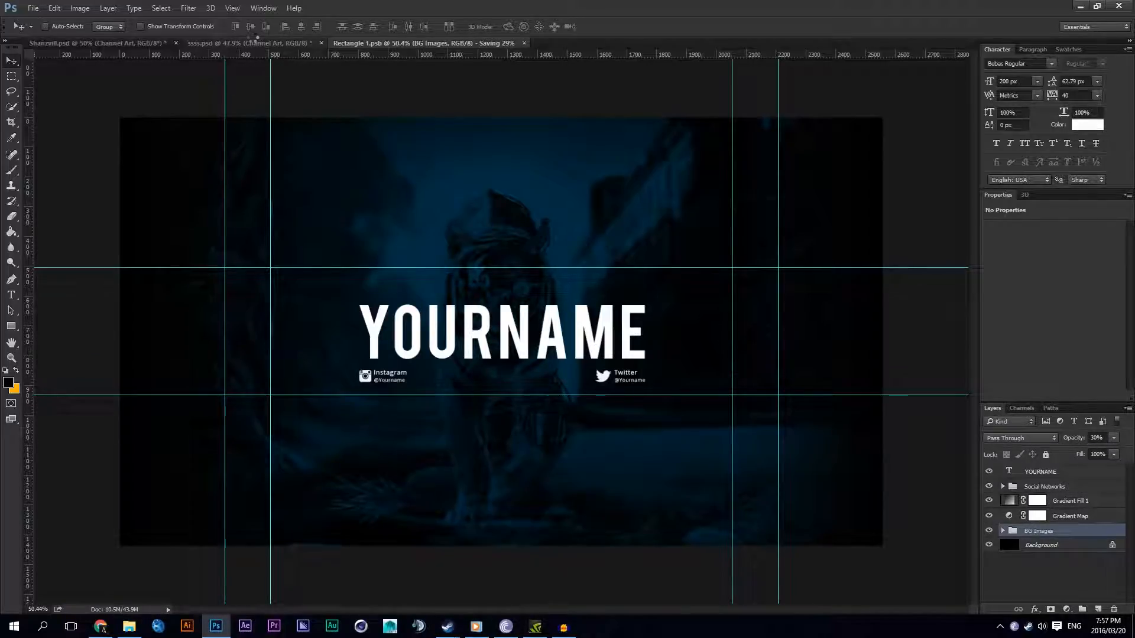
click(253, 43)
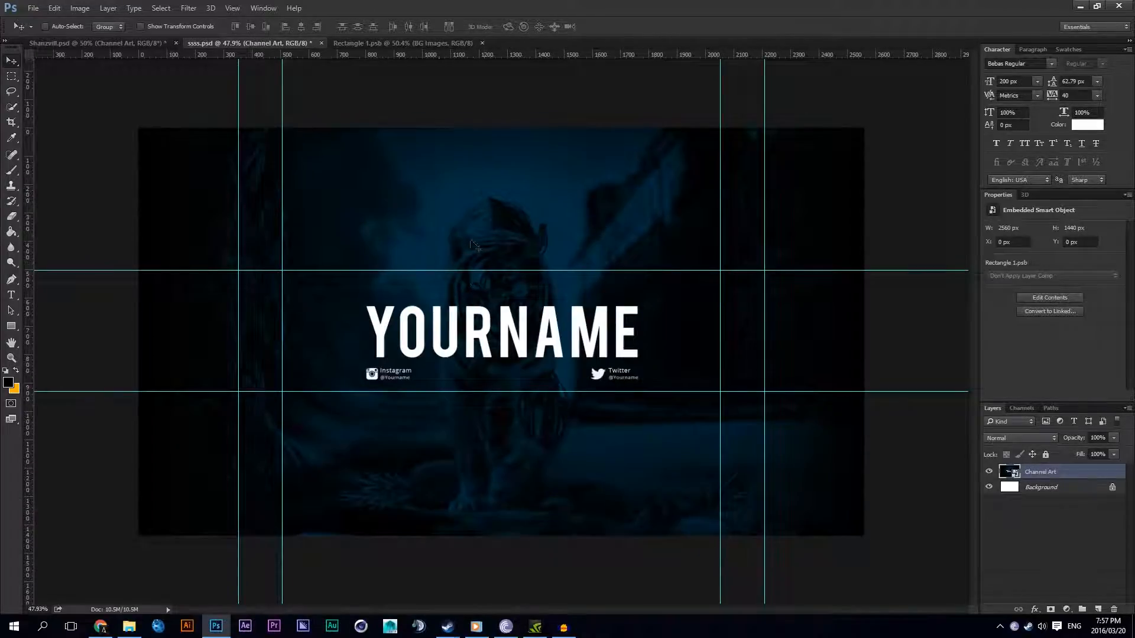
key(ctrl+s)
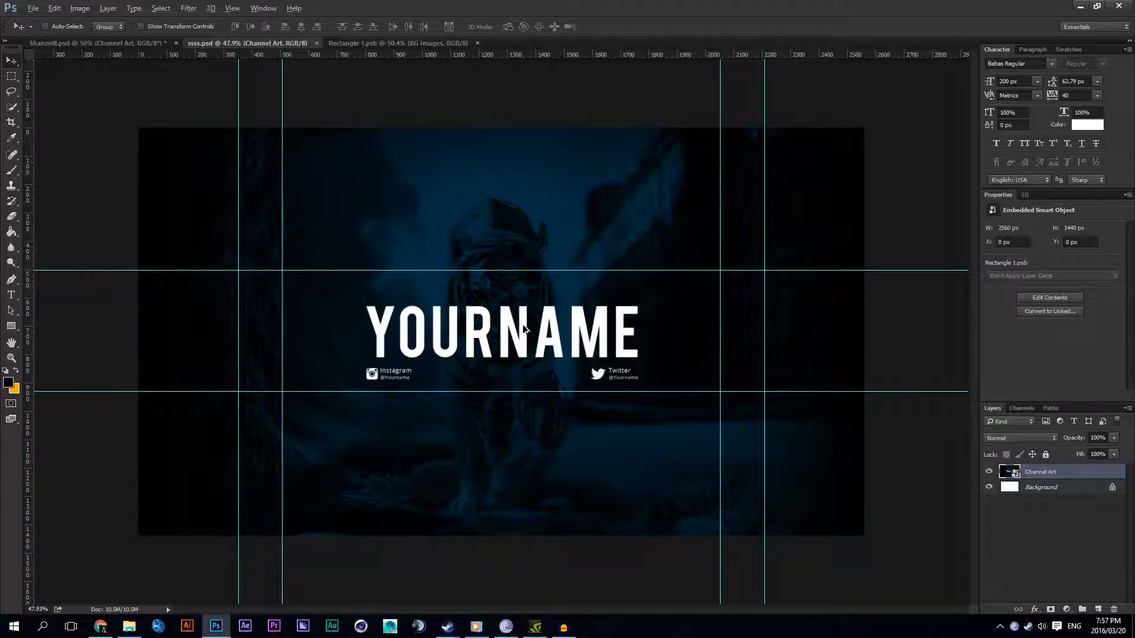
Step: Duplicate the Channel Art layer twice, placing one copy at about Y -509 px and the other at about Y 504 px
drag(521, 344, 490, 207)
drag(533, 313, 541, 193)
scroll(454, 411, up, 5)
scroll(458, 413, up, 3)
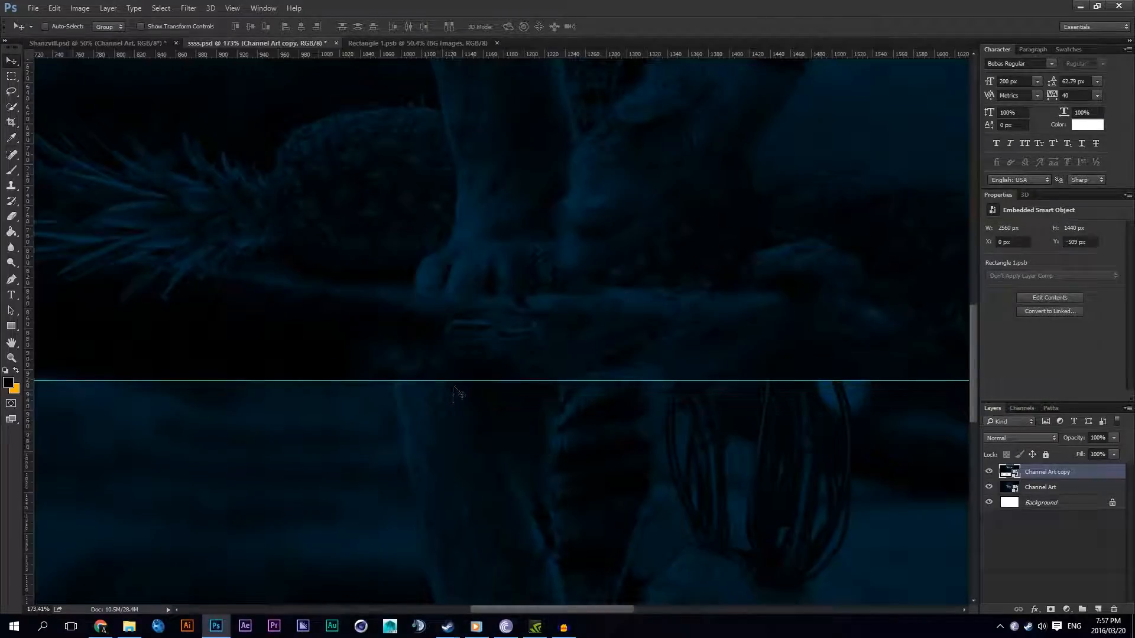
scroll(443, 387, down, 8)
scroll(491, 331, up, 3)
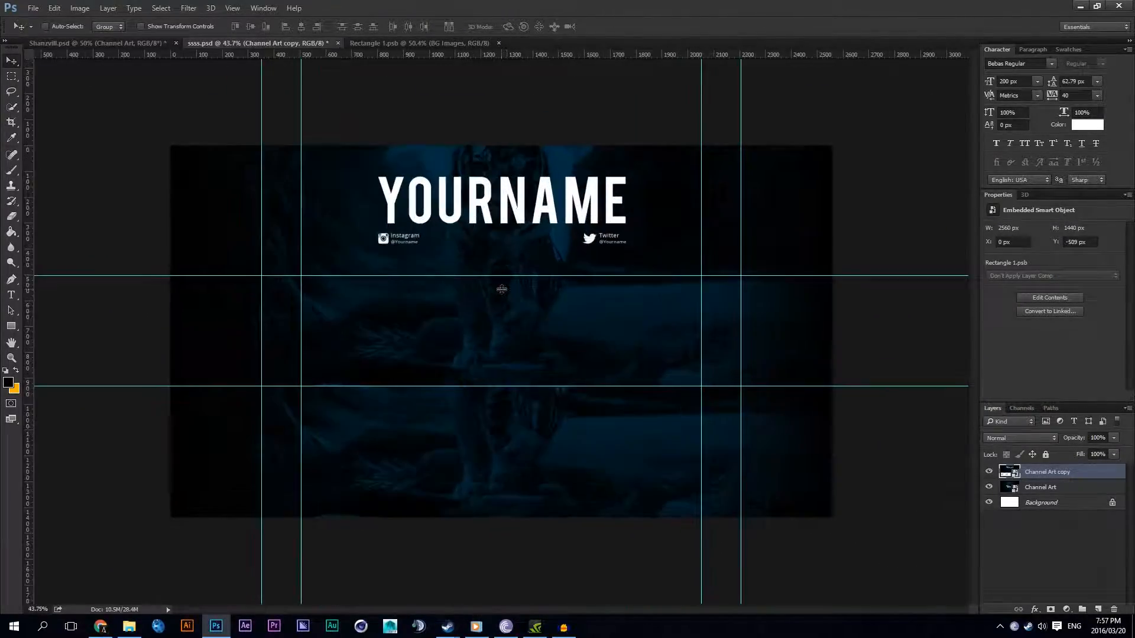
key(alt)
drag(559, 210, 558, 469)
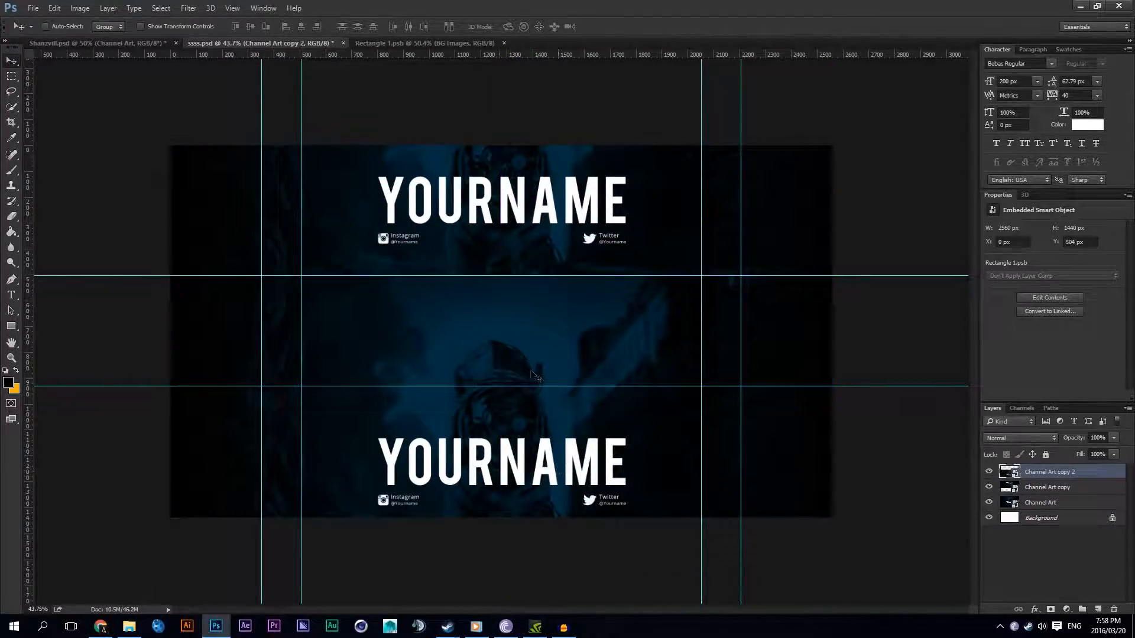
Step: Hide both Channel Art copies, leaving the original Channel Art layer shown
click(1041, 503)
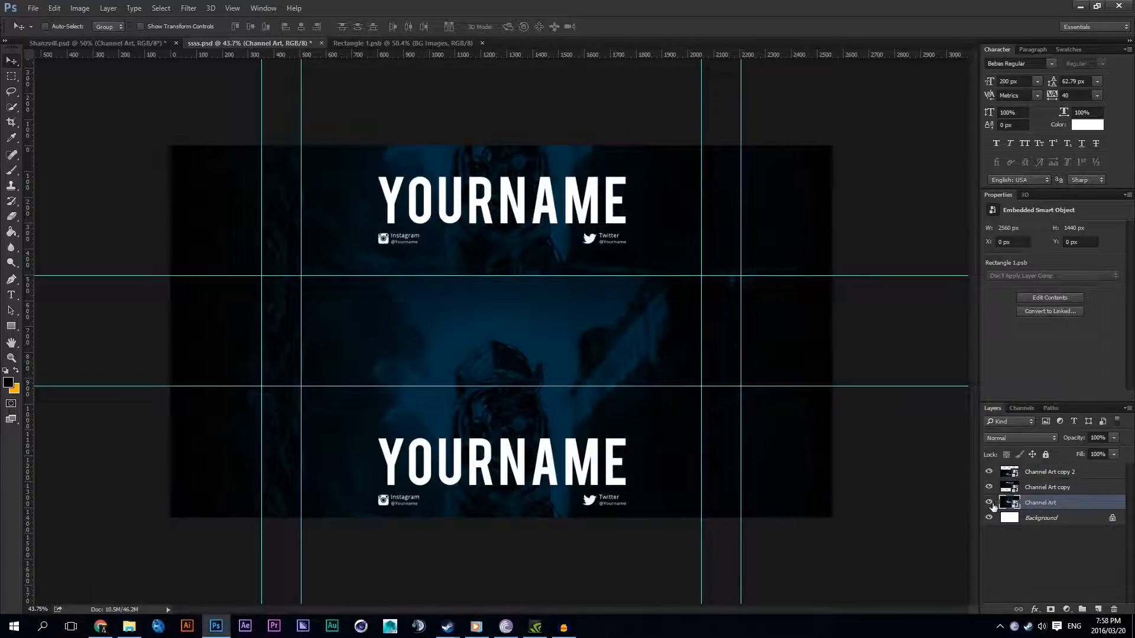
click(988, 472)
click(988, 487)
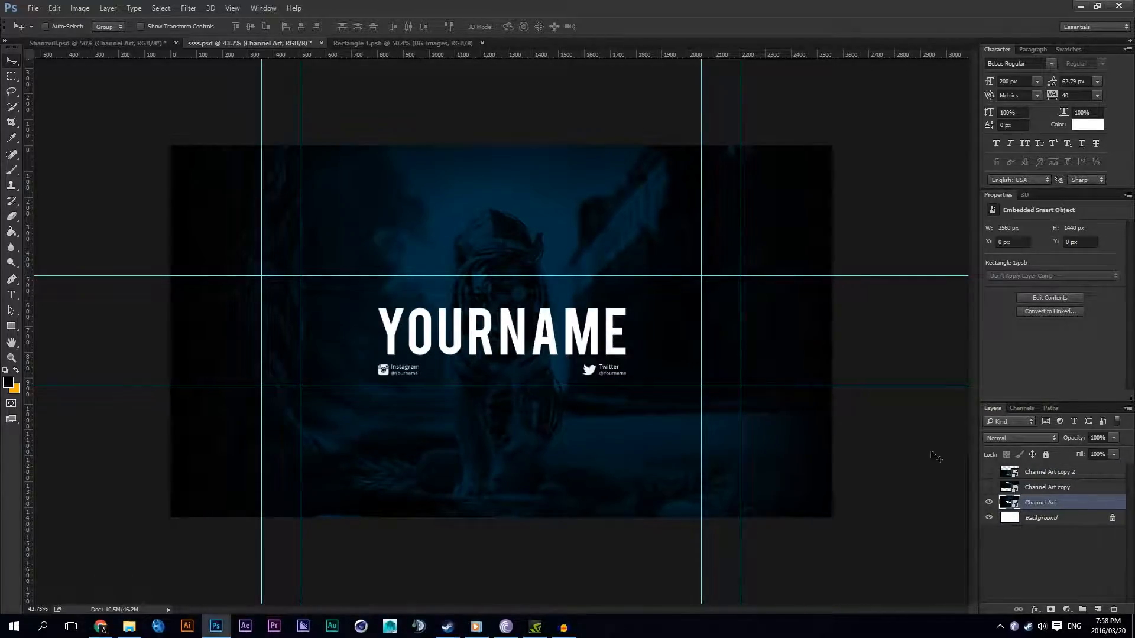
click(989, 502)
click(988, 503)
Step: Move the Channel Art layer above Channel Art copy, and select and show Channel Art copy 2 on top
drag(1041, 507, 1027, 468)
click(1005, 488)
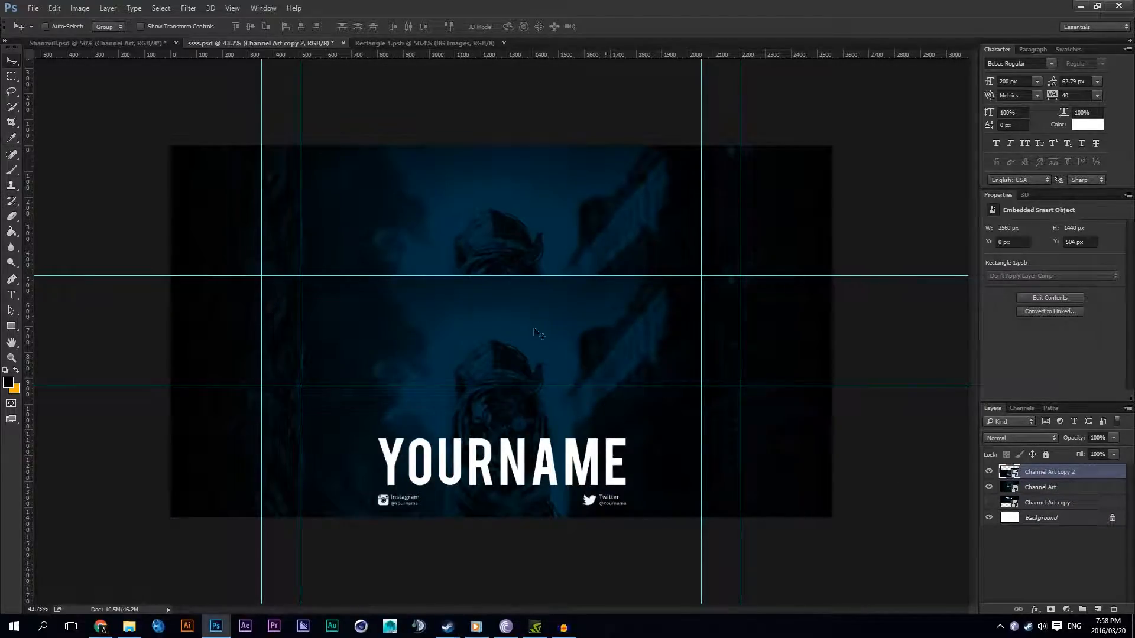
Step: Mask Channel Art copy 2 to the full-width area from the canvas top down to the lower horizontal guide, and hide Channel Art
click(11, 75)
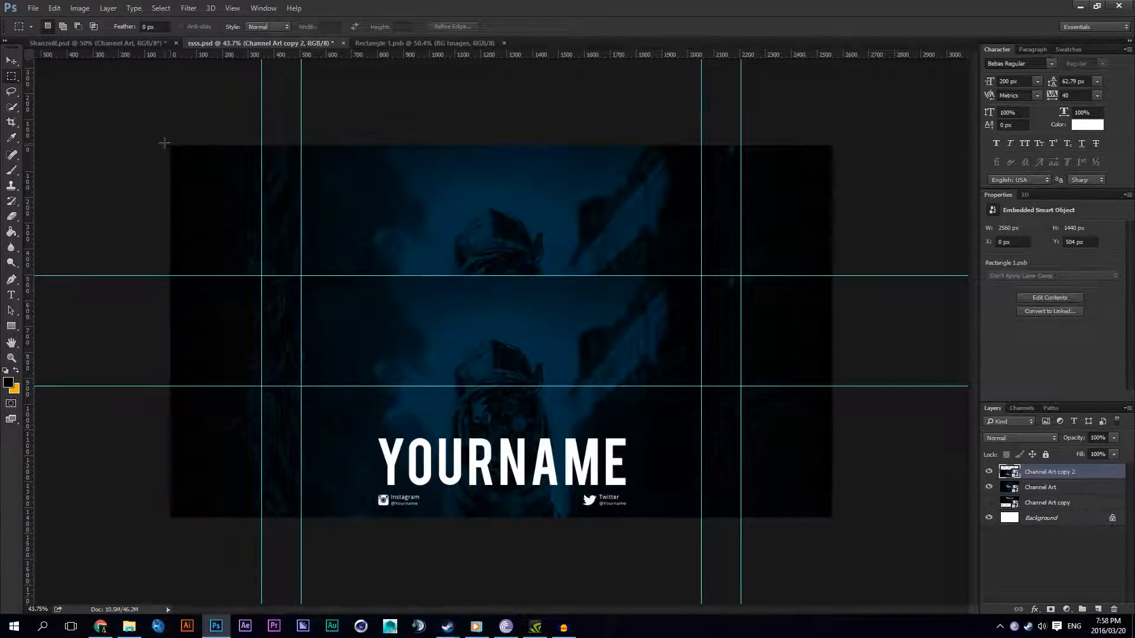
drag(172, 145, 839, 388)
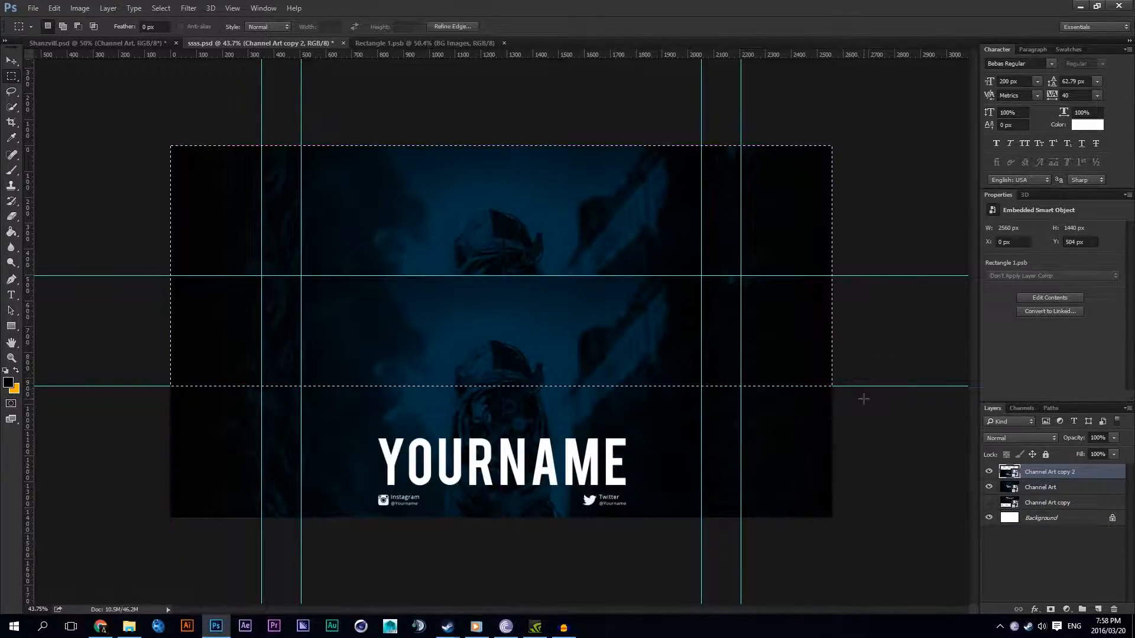
click(1051, 610)
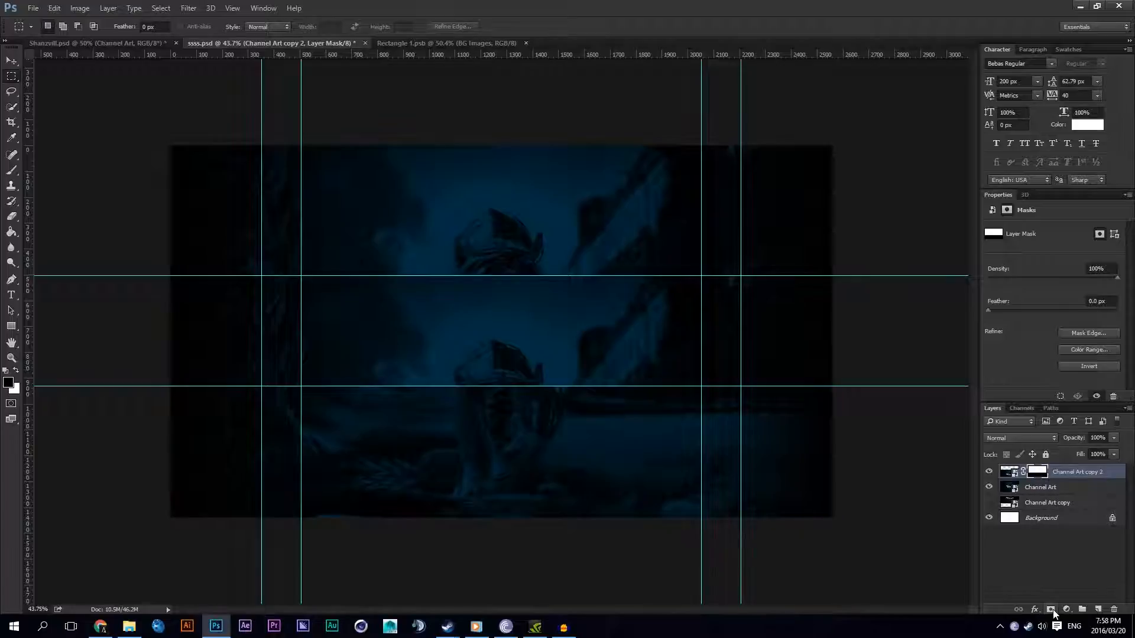
click(988, 487)
click(988, 472)
click(988, 472)
click(988, 472)
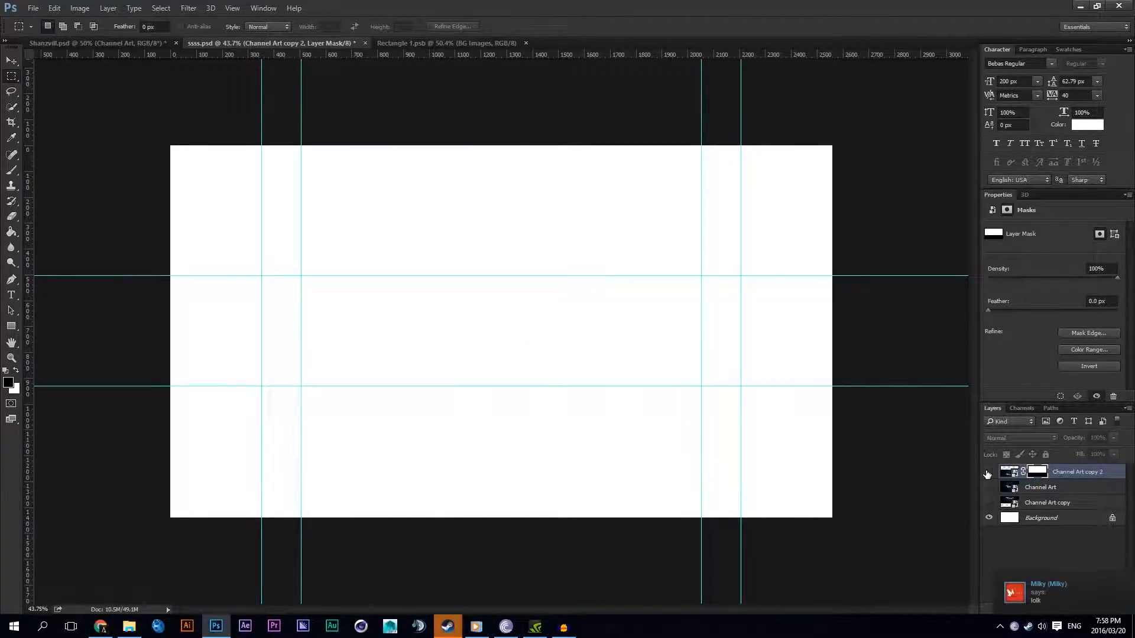
click(988, 471)
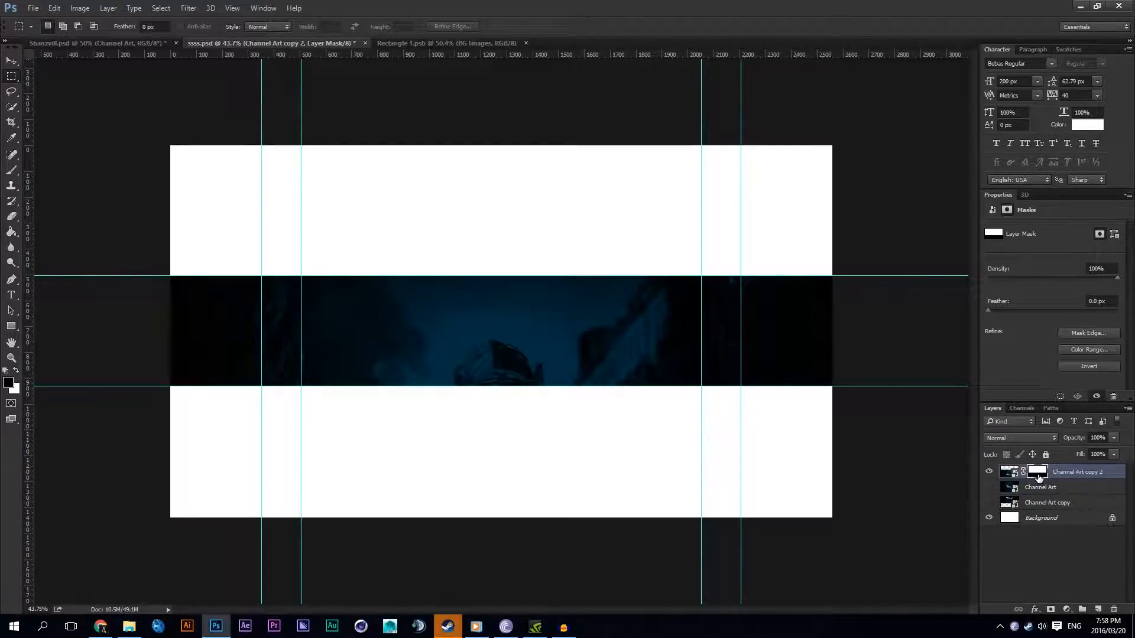
Step: Try copying the layer mask of Channel Art copy 2 onto Channel Art and view that layer alone
drag(1035, 476, 1034, 488)
click(988, 471)
click(989, 487)
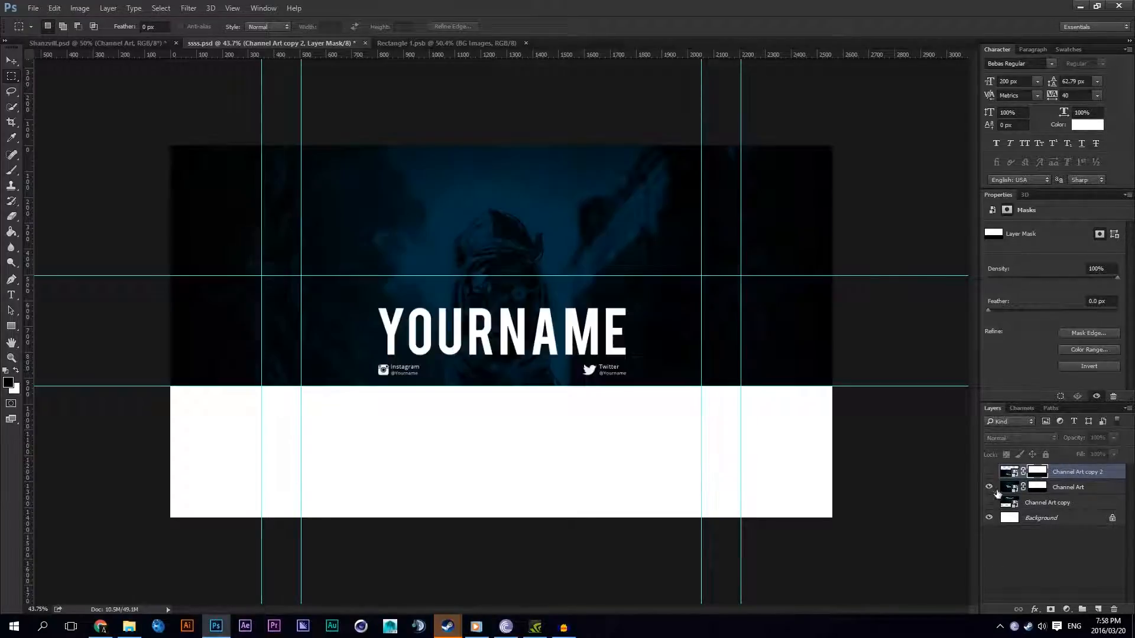
click(1049, 489)
click(989, 487)
click(989, 487)
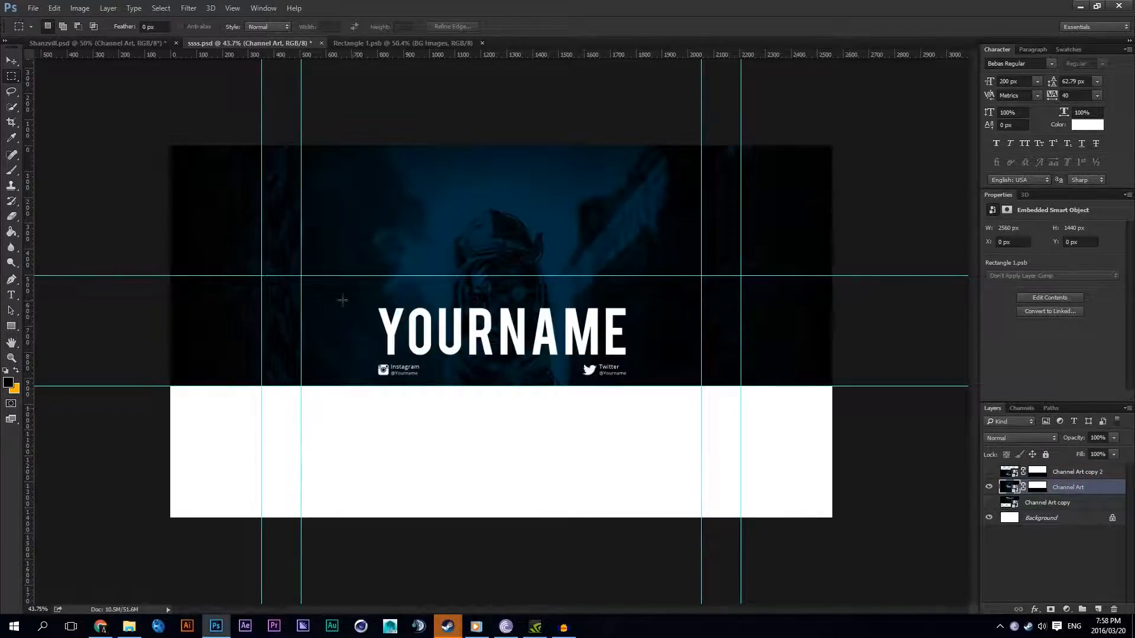
Step: Delete the layer mask from Channel Art, hide that layer and show Channel Art copy 2
right_click(1037, 487)
click(1028, 513)
click(990, 487)
click(989, 471)
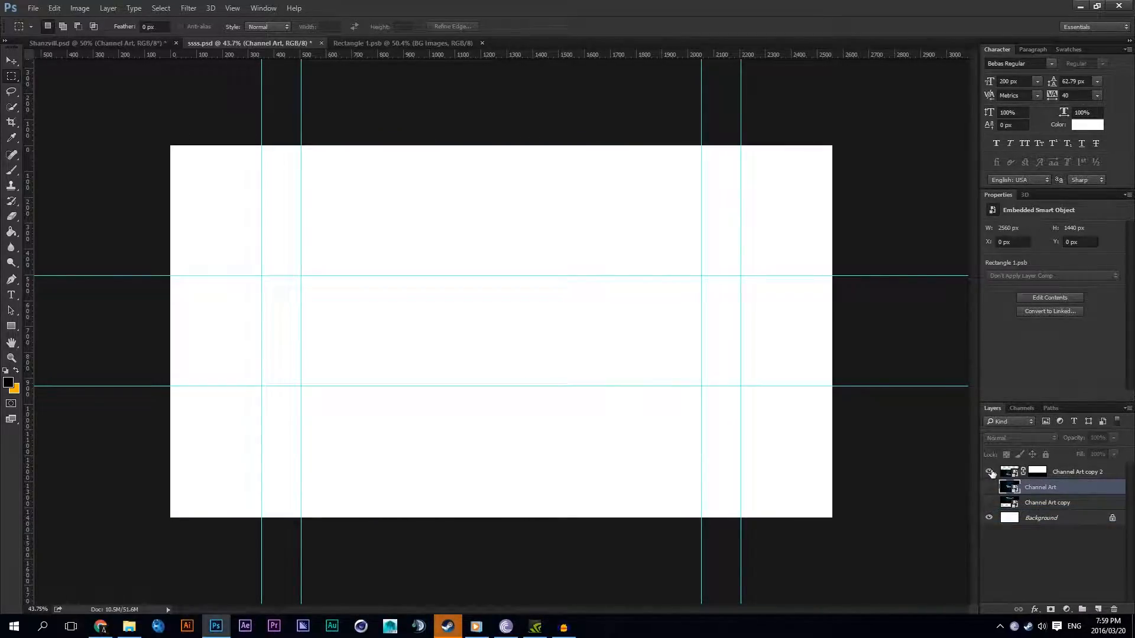
Step: Invert the layer mask of Channel Art copy 2 and show the Channel Art layer beneath it
click(1038, 471)
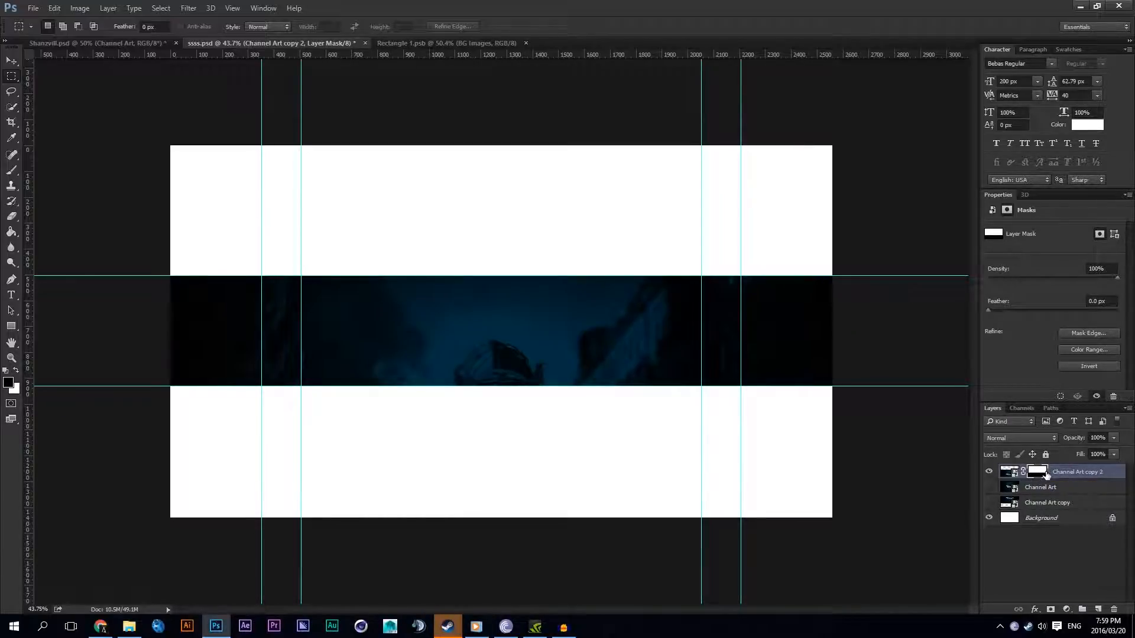
key(ctrl+i)
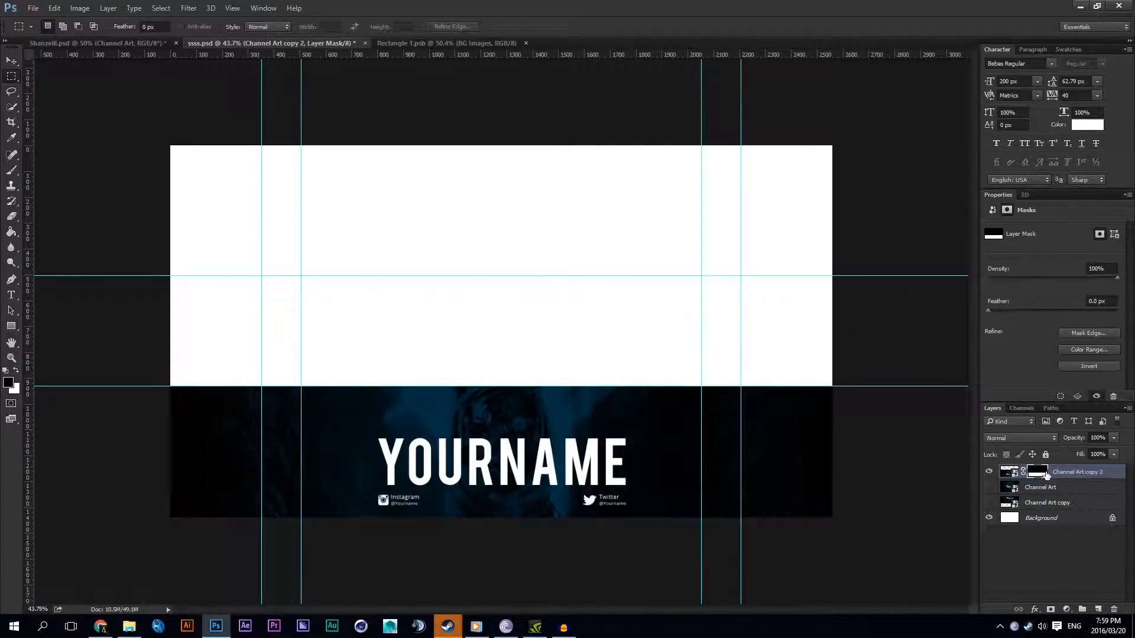
click(991, 486)
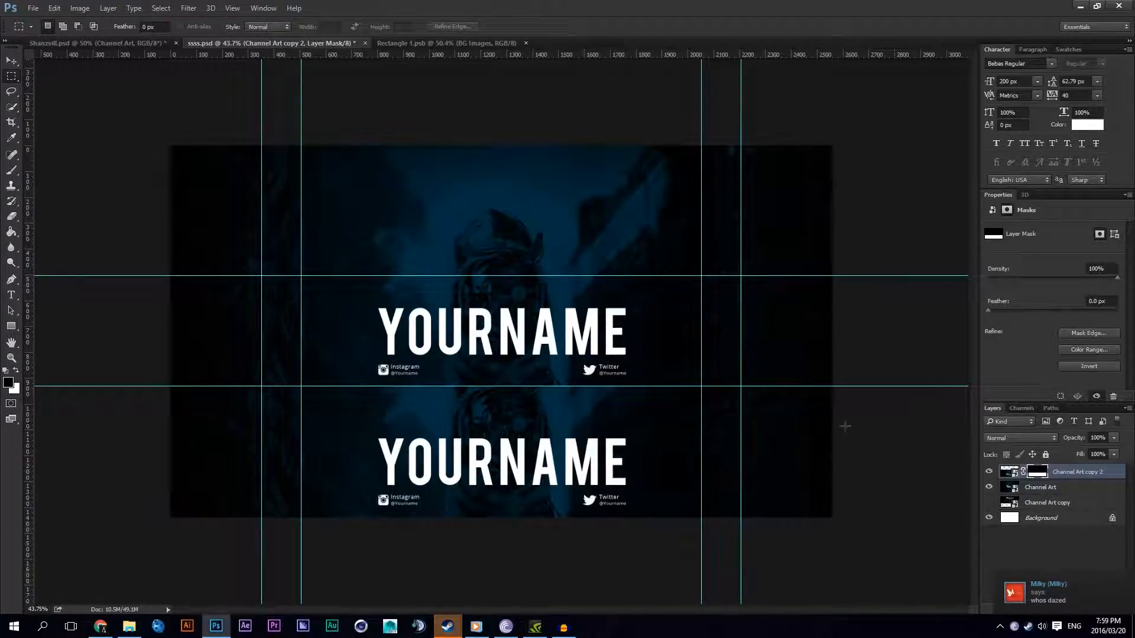
Step: Hide the YOURNAME text in Rectangle 1.psb, save it, and check the update in ssss.psd
click(420, 42)
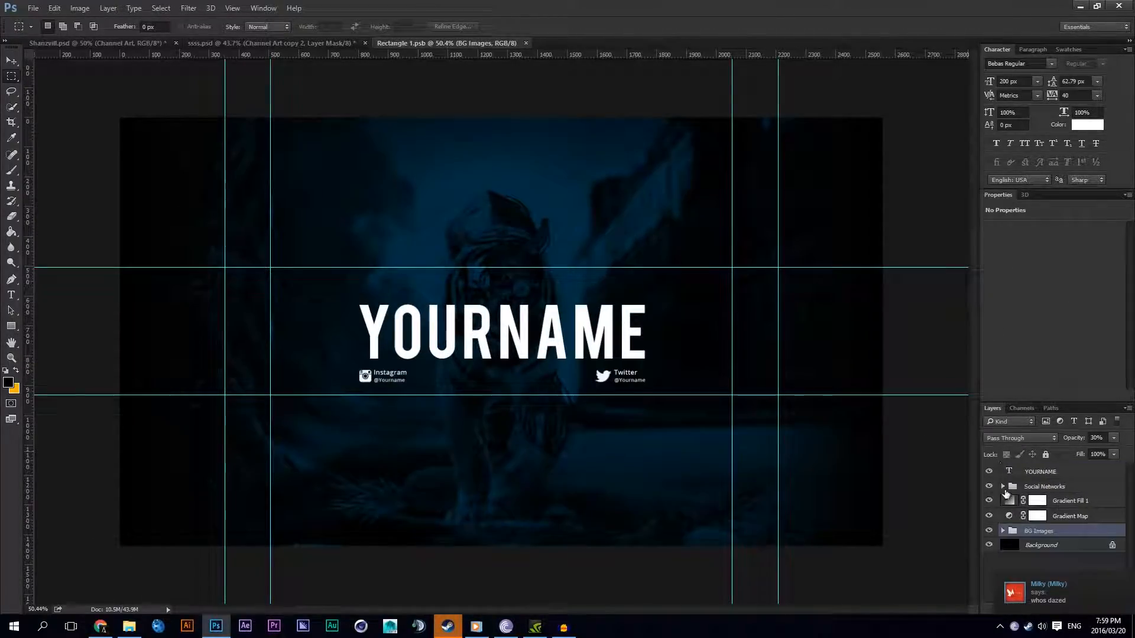
click(989, 471)
key(ctrl+s)
click(219, 42)
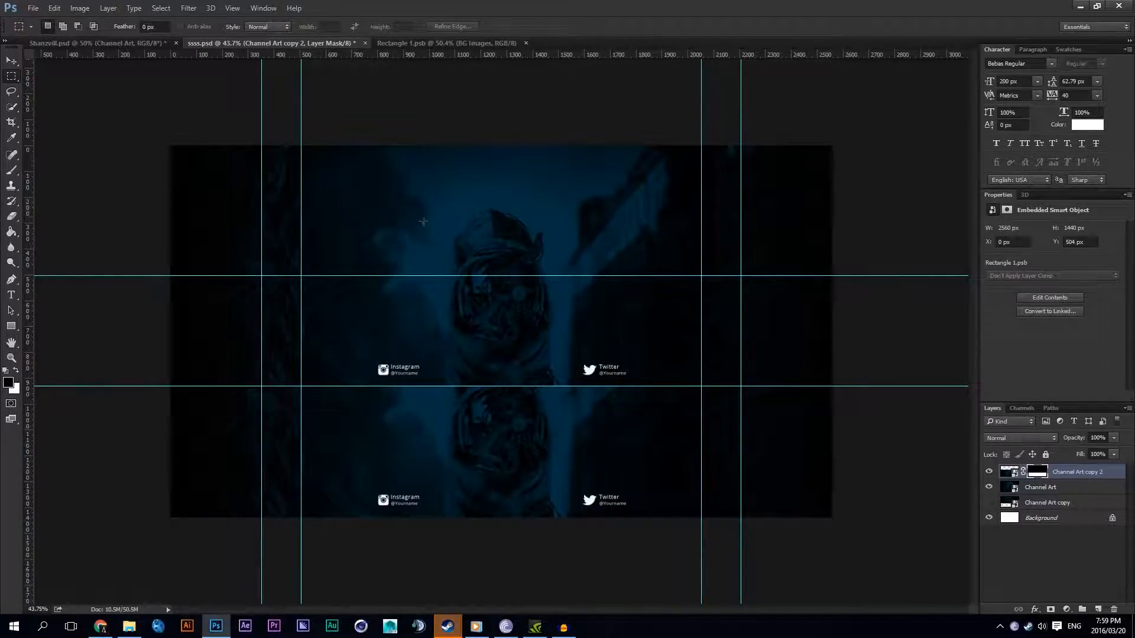
click(396, 45)
click(282, 41)
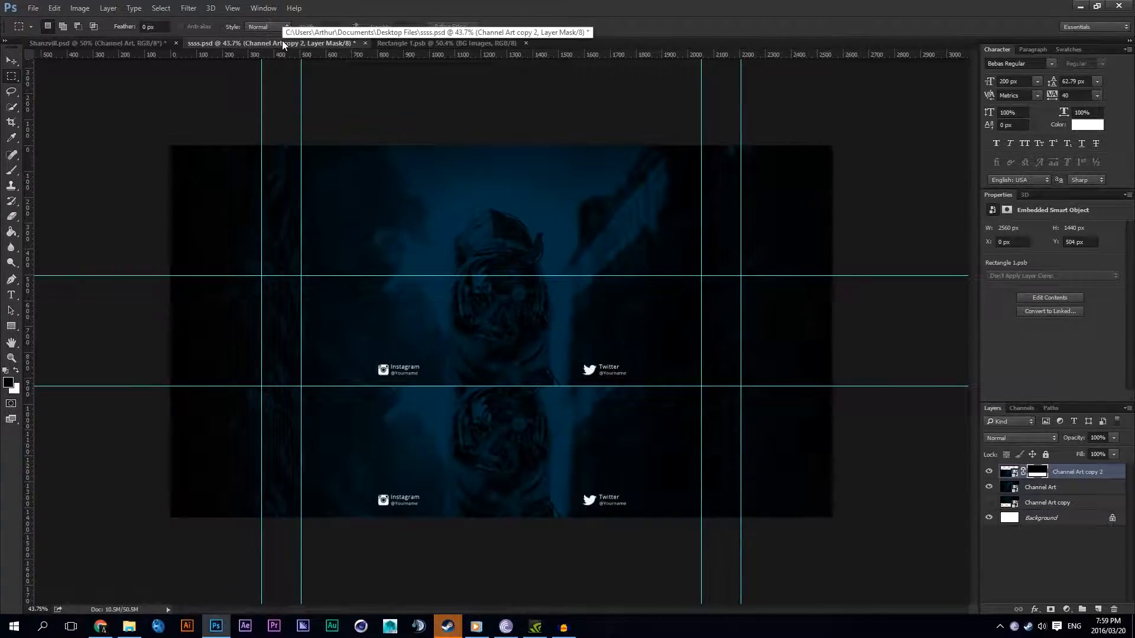
Step: Show the YOURNAME text in Rectangle 1.psb again, save it and return to ssss.psd
click(423, 45)
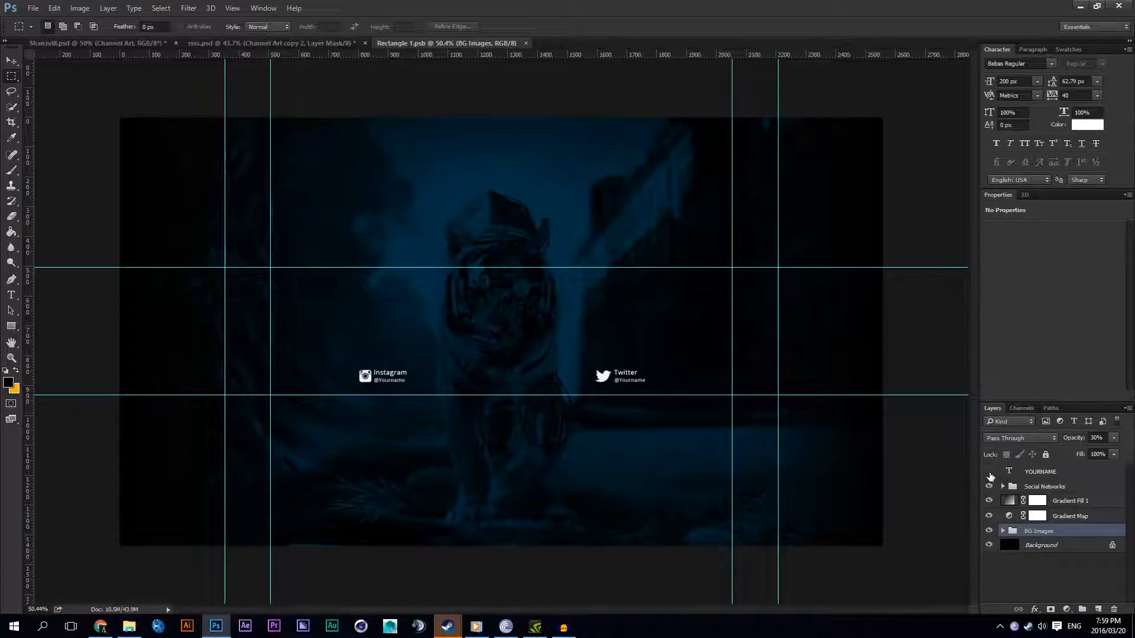
click(989, 471)
key(ctrl+s)
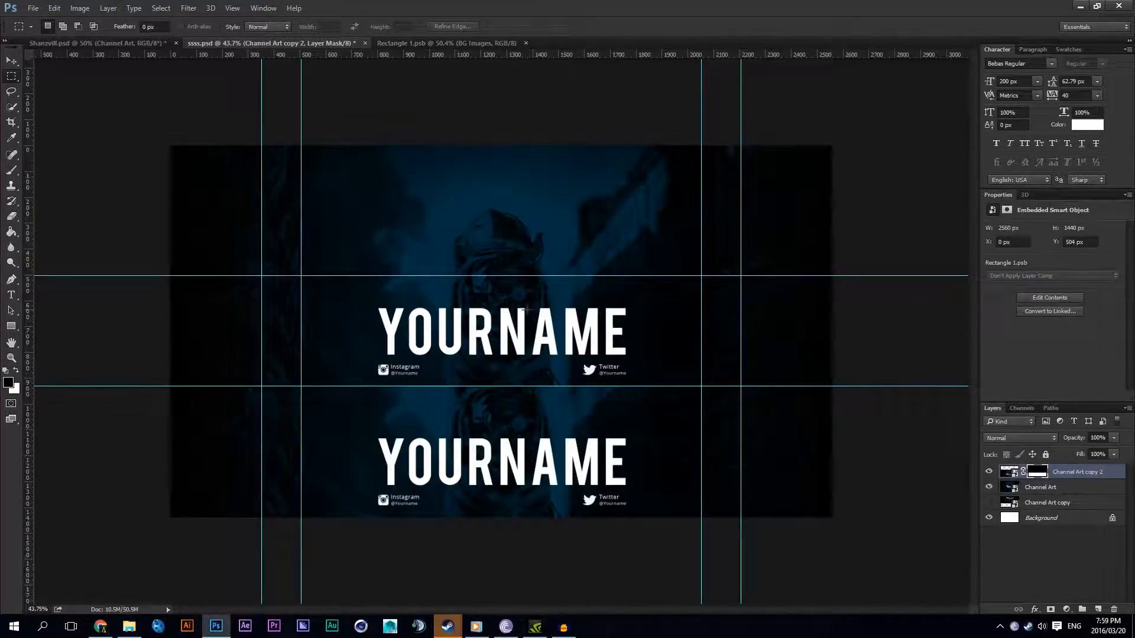
Step: Hide Channel Art copy 2 and Channel Art, and show and select Channel Art copy
drag(990, 473, 989, 503)
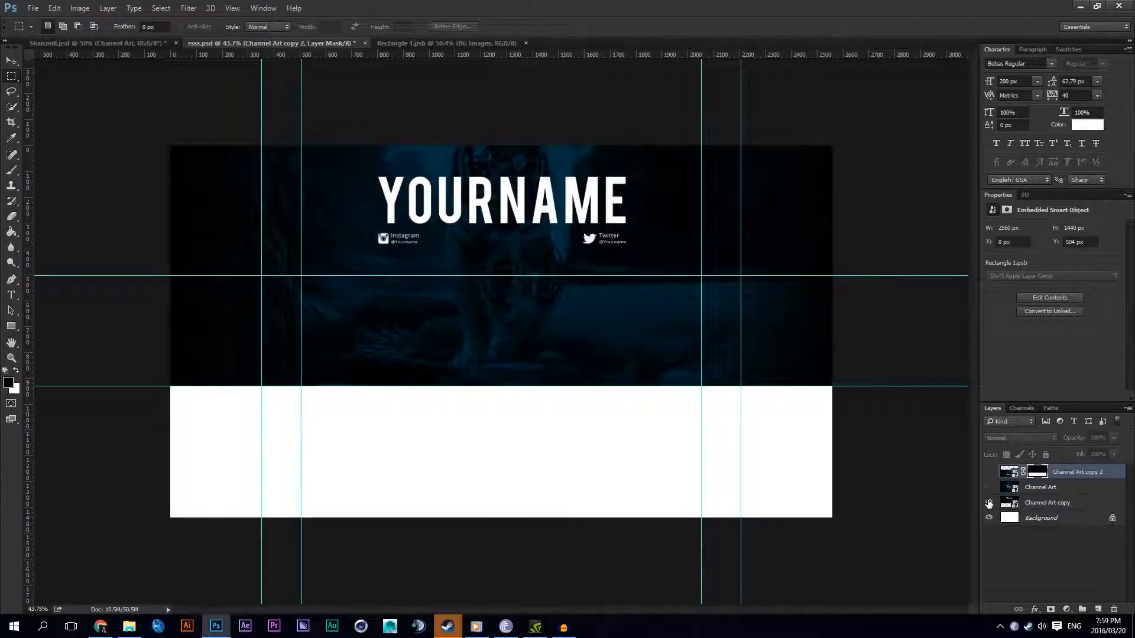
click(988, 503)
click(988, 503)
click(1058, 503)
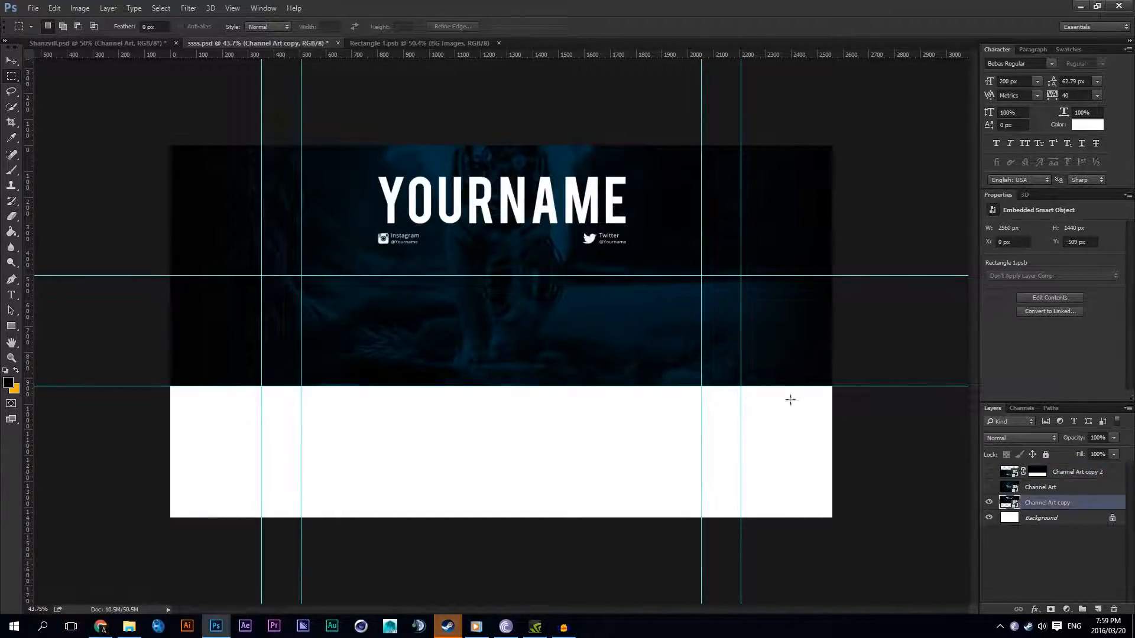
Step: Add a layer mask to Channel Art copy from the area below the upper horizontal guide, and invert the mask
drag(862, 530, 95, 275)
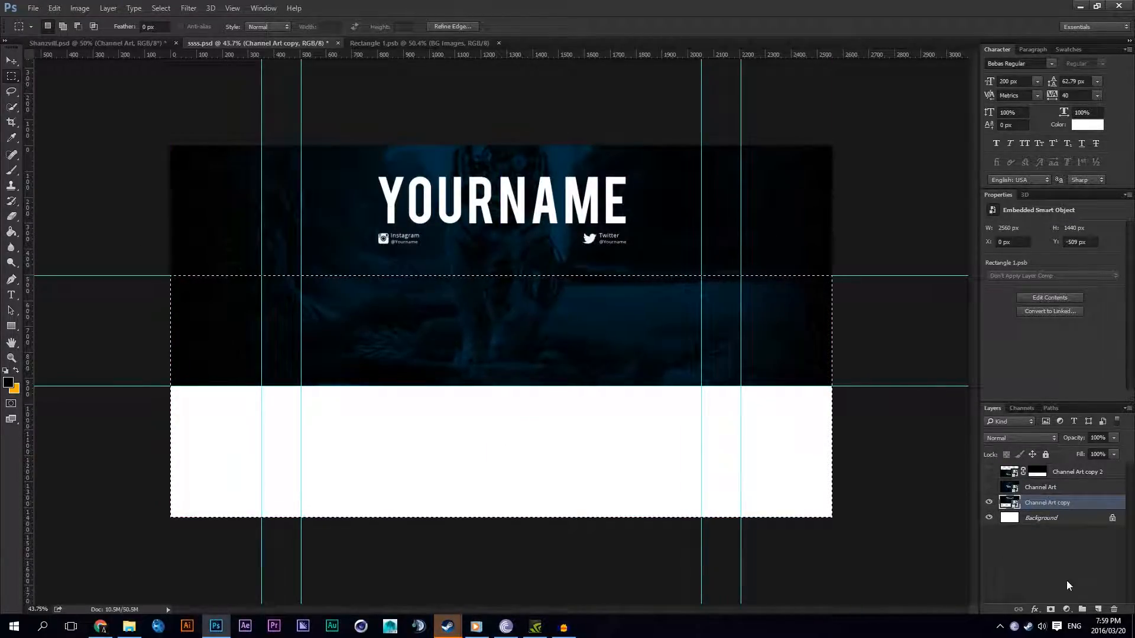
click(1050, 609)
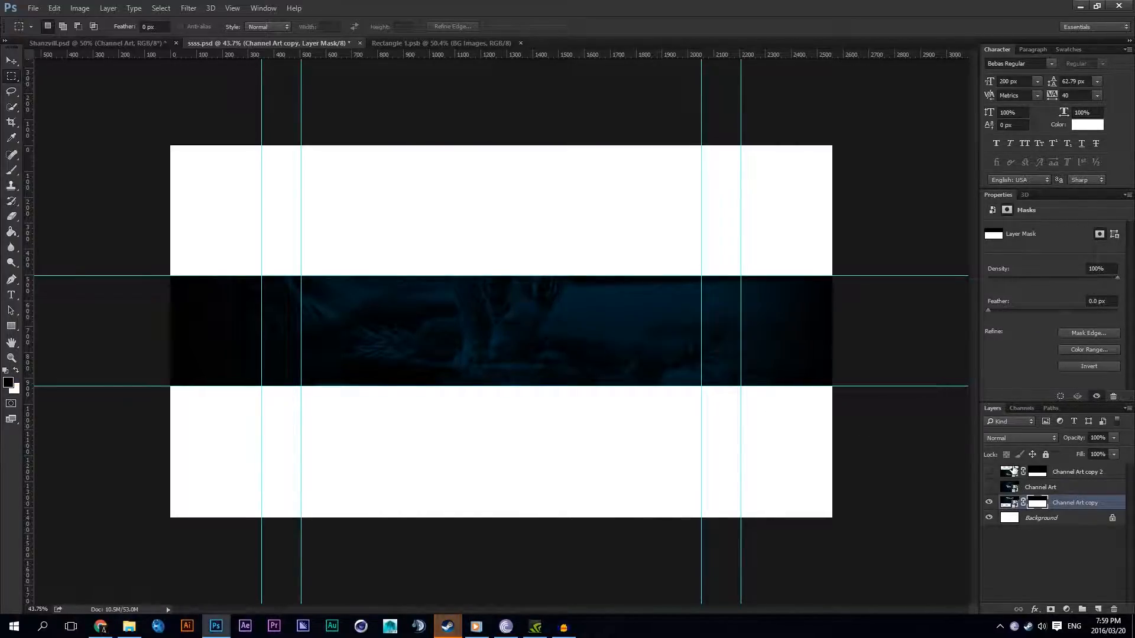
key(ctrl+i)
Step: Move Channel Art copy to the top of the layer stack and show the other two Channel Art layers
click(988, 487)
drag(1039, 496, 1040, 467)
click(989, 486)
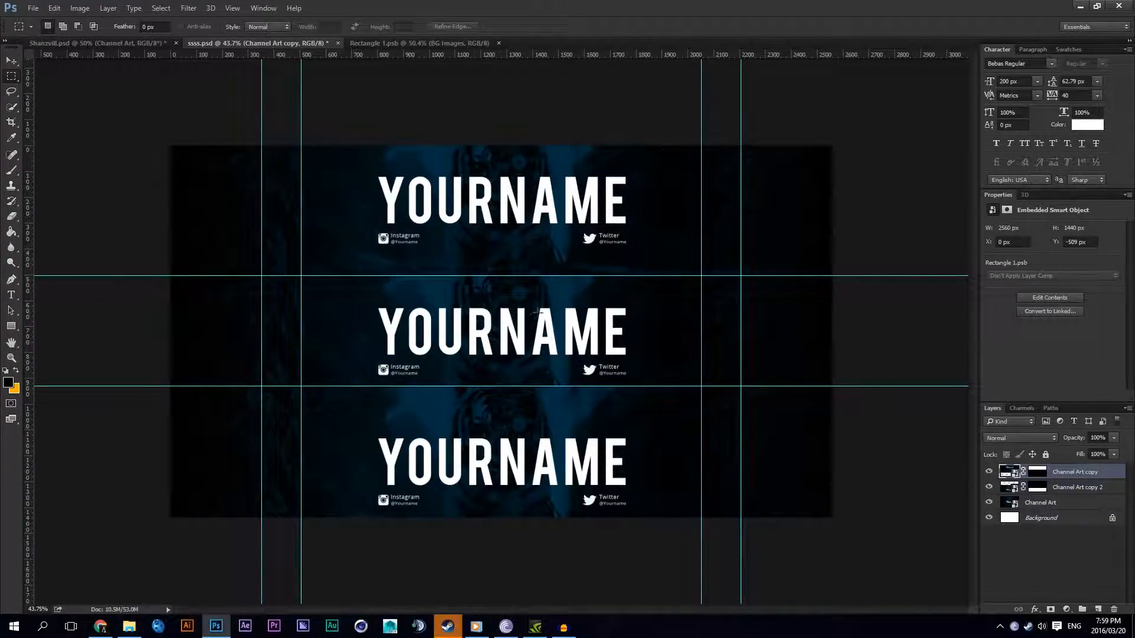
Step: Toggle the visibility of the three Channel Art layers to examine which part of the canvas each covers
click(988, 471)
click(988, 472)
click(988, 471)
click(988, 472)
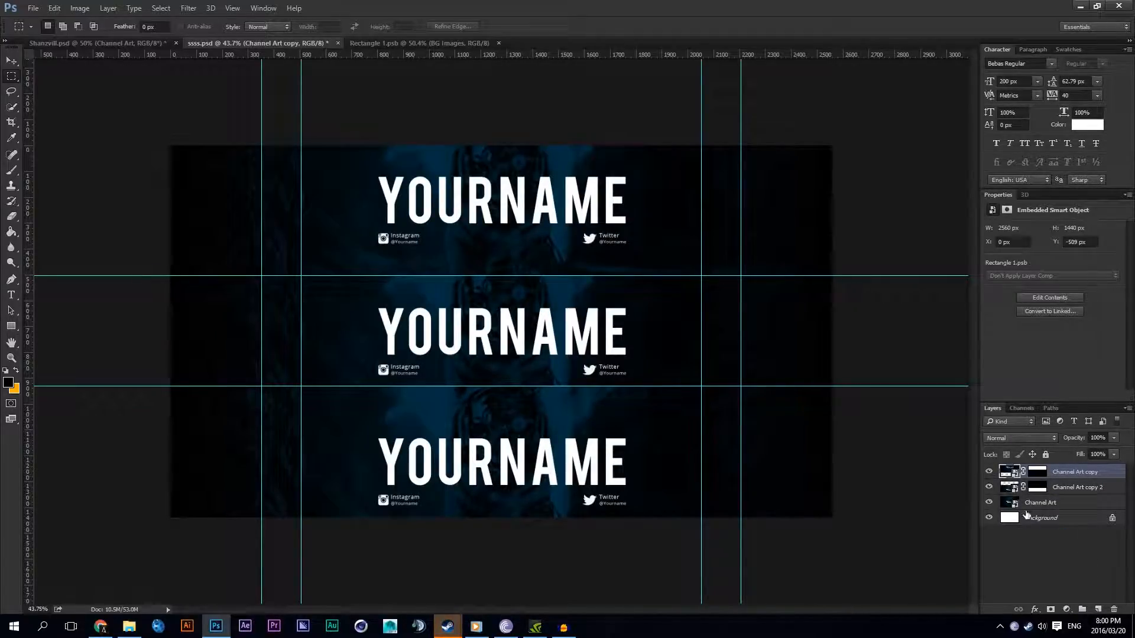
click(988, 487)
click(988, 487)
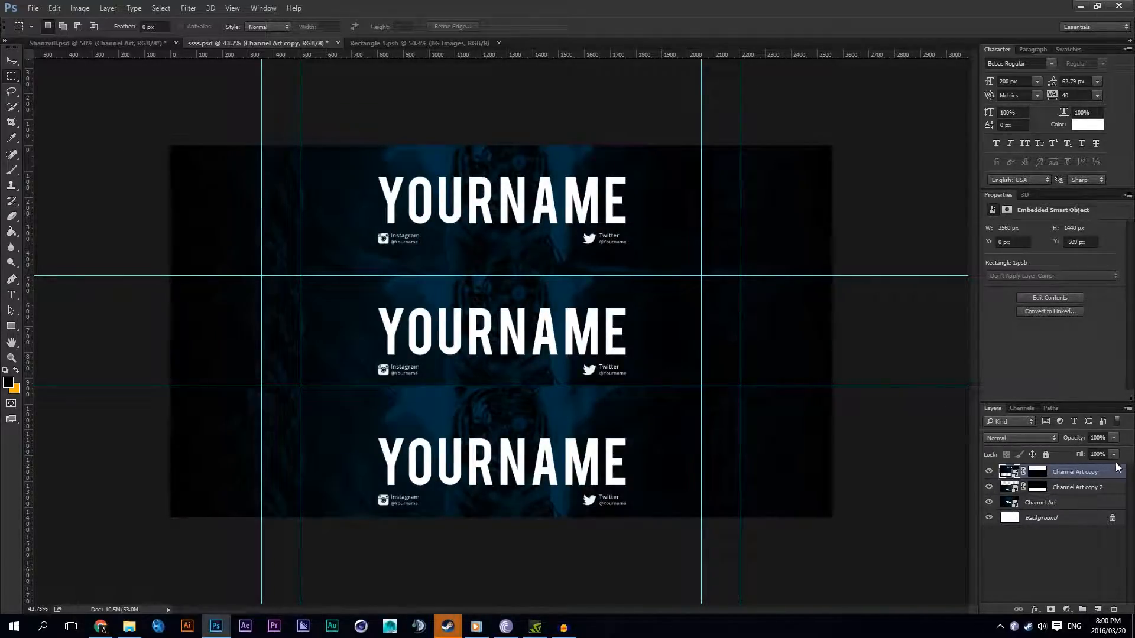
click(1040, 502)
click(988, 502)
click(988, 502)
click(988, 502)
click(988, 503)
click(988, 487)
click(989, 471)
click(988, 502)
click(989, 502)
click(989, 502)
click(988, 502)
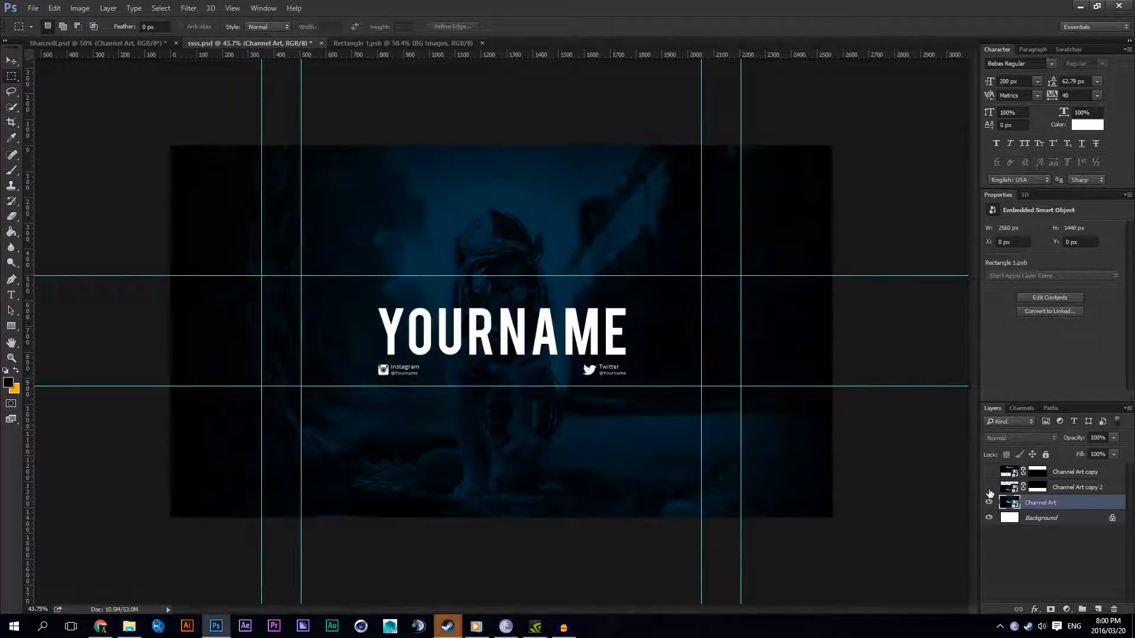
click(988, 487)
click(988, 471)
Step: Rename the Channel Art copy 2 layer as Bottom
mouse_move(1048, 504)
mouse_down()
mouse_move(1051, 479)
mouse_move(1041, 504)
mouse_move(1056, 504)
mouse_up()
double_click(1075, 488)
click(988, 487)
click(989, 487)
double_click(1077, 488)
text(B)
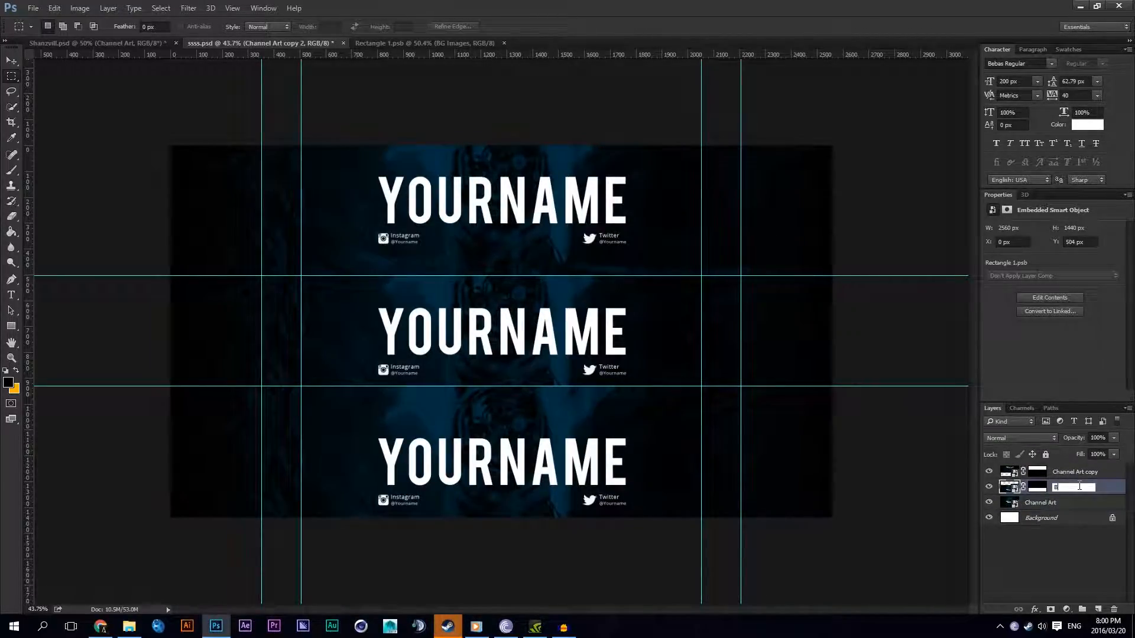
text(ottom)
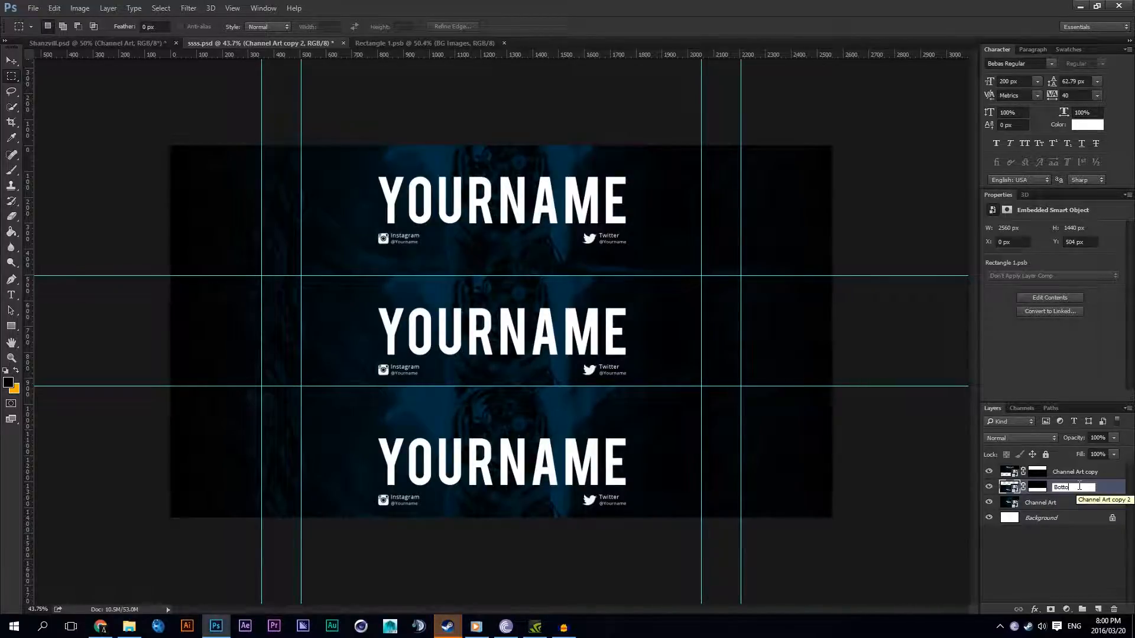
key(Return)
Step: Rename the Channel Art copy layer as Top
double_click(1070, 471)
text(To)
key(Return)
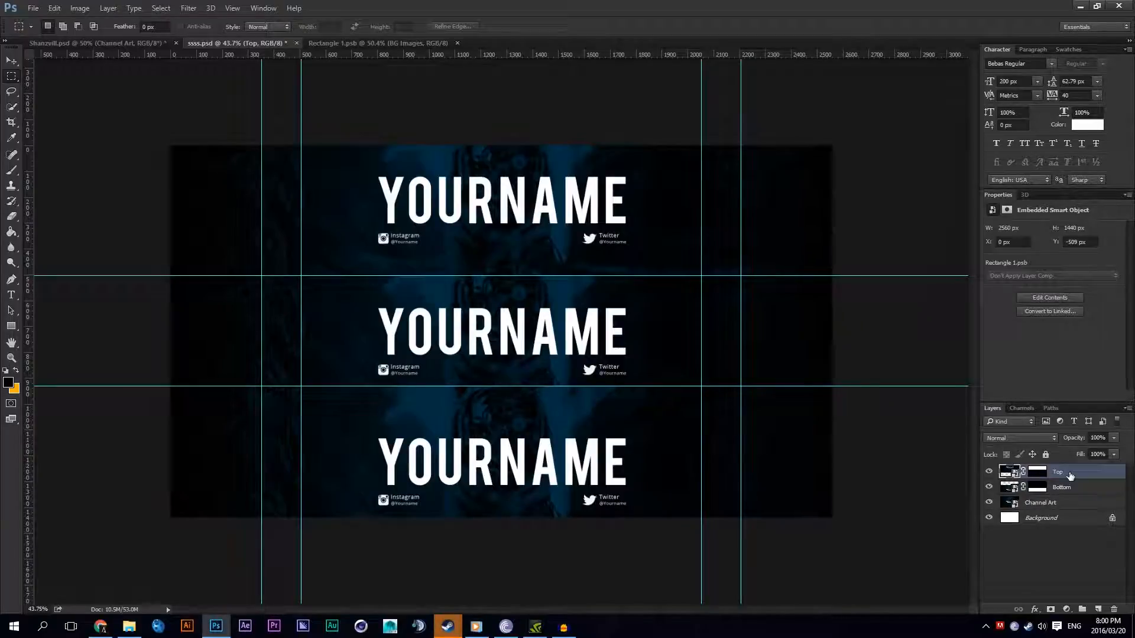
Step: Move Channel Art above Top and mask it to the full-width strip between the two horizontal guides
click(1051, 502)
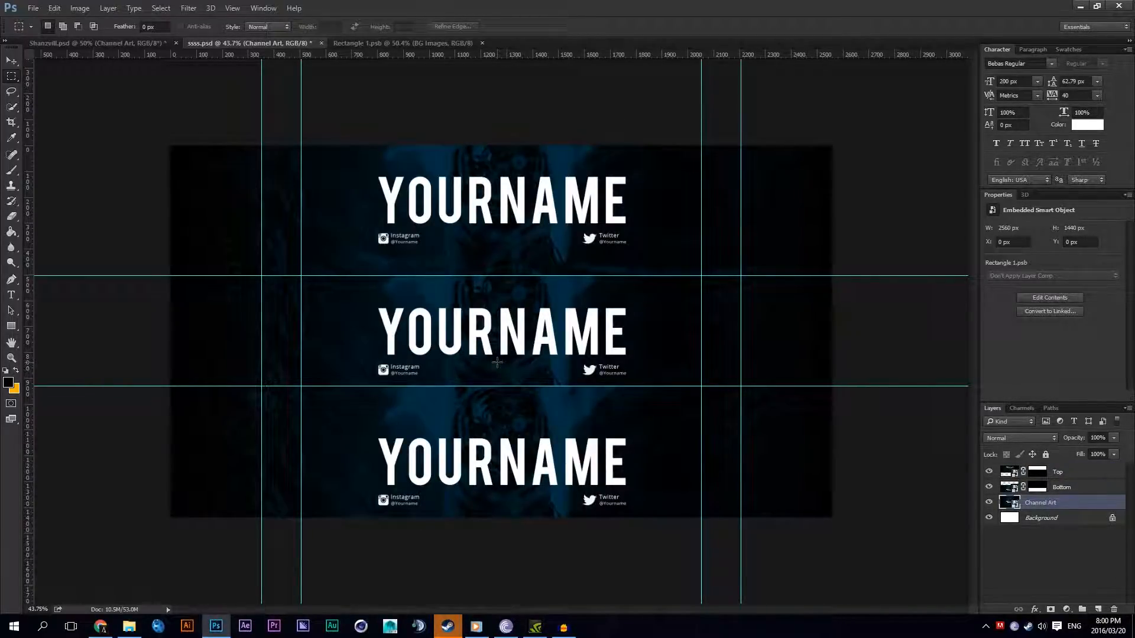
drag(1043, 504, 1041, 470)
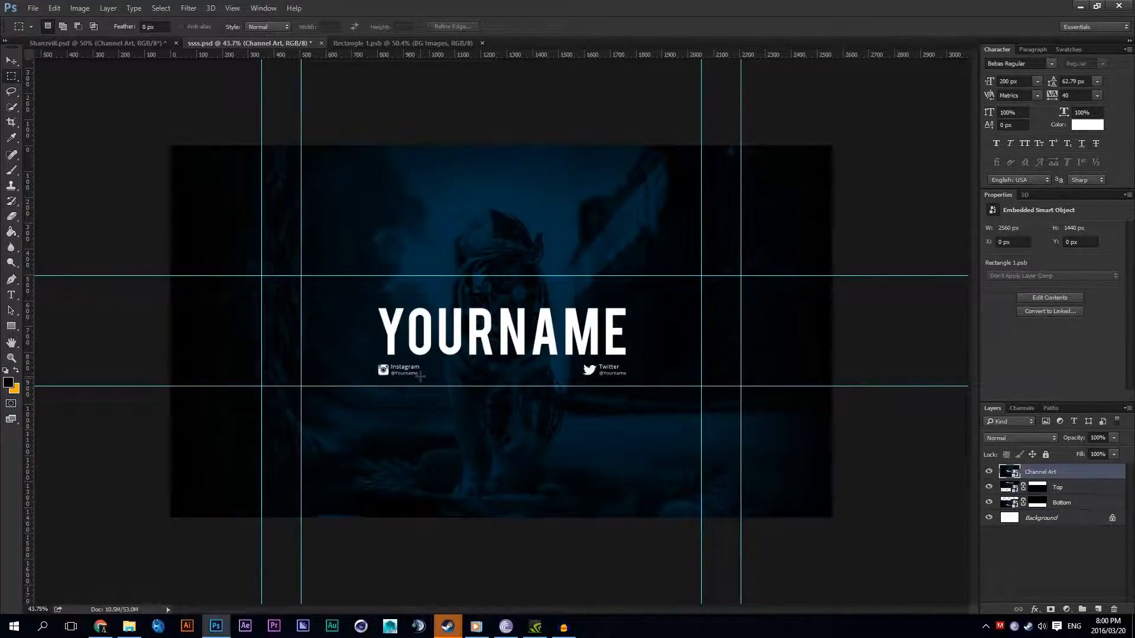
drag(170, 276, 876, 387)
click(1050, 609)
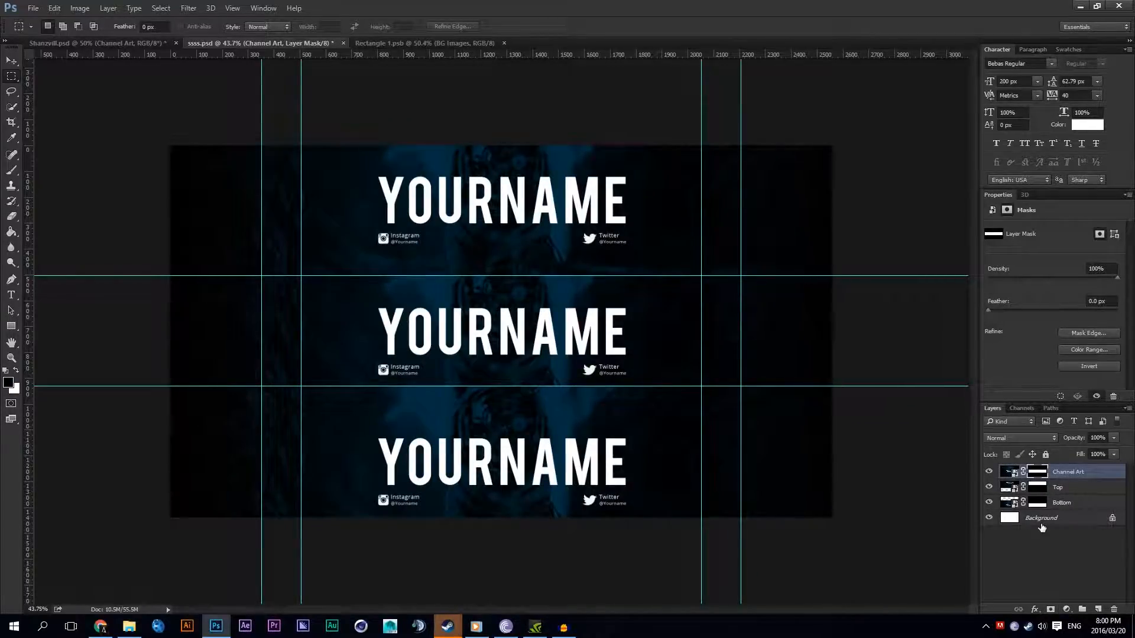
Step: Toggle the visibility of the Channel Art, Top and Bottom layers to examine the canvas strip each one fills
drag(988, 487, 988, 503)
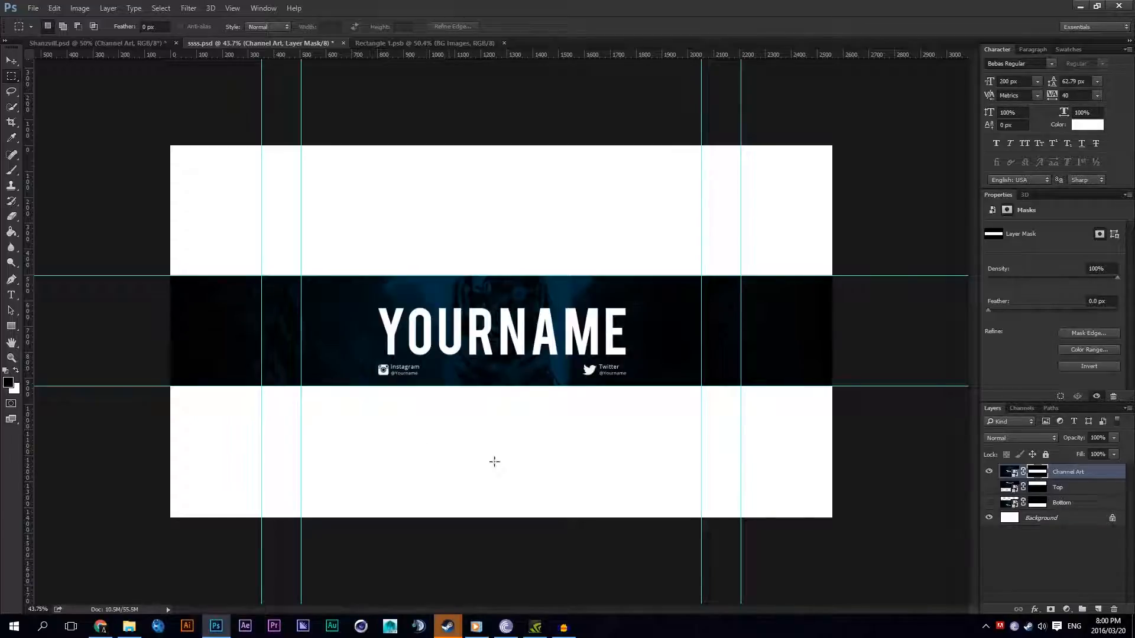
click(988, 472)
click(988, 486)
click(988, 471)
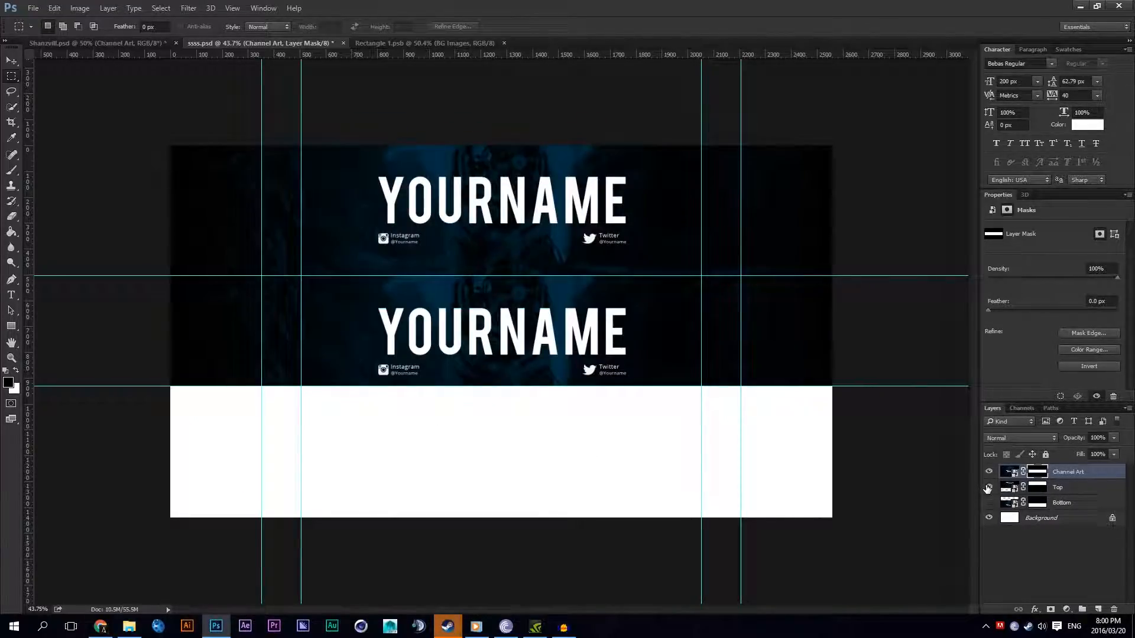
click(988, 487)
click(988, 471)
click(987, 472)
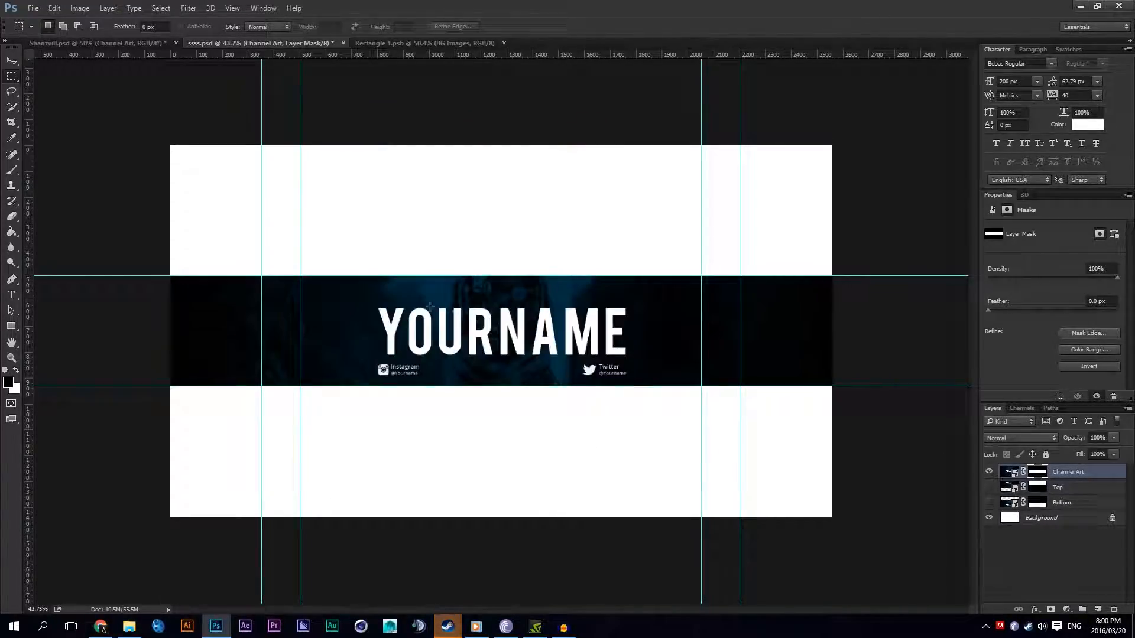
click(988, 471)
click(988, 487)
click(988, 486)
click(988, 487)
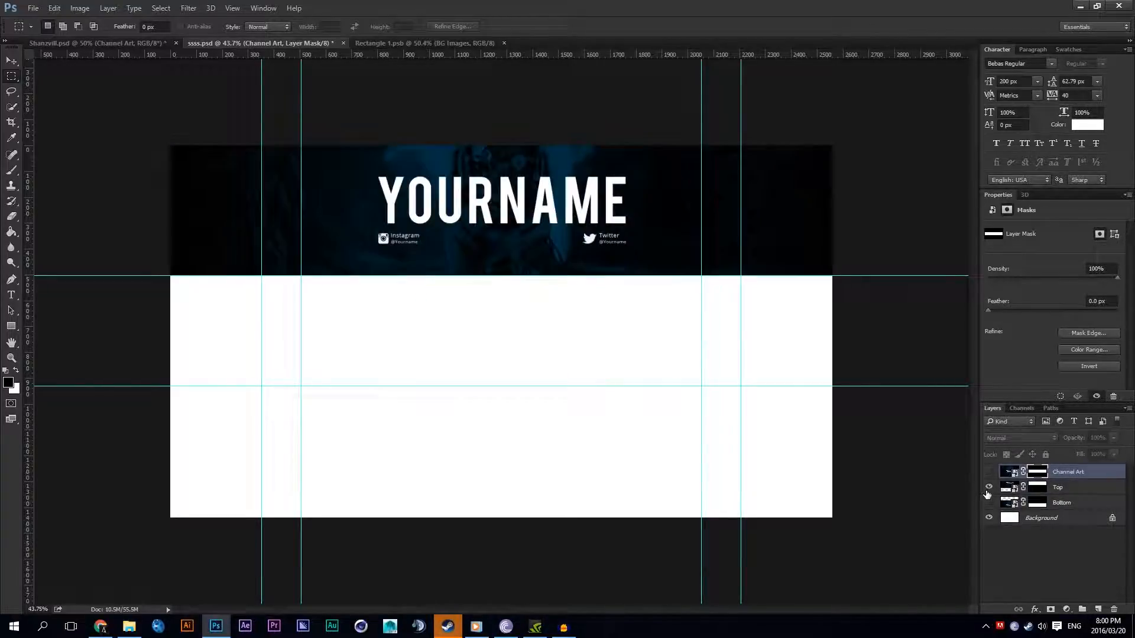
click(987, 503)
click(988, 487)
click(988, 502)
click(988, 502)
click(988, 502)
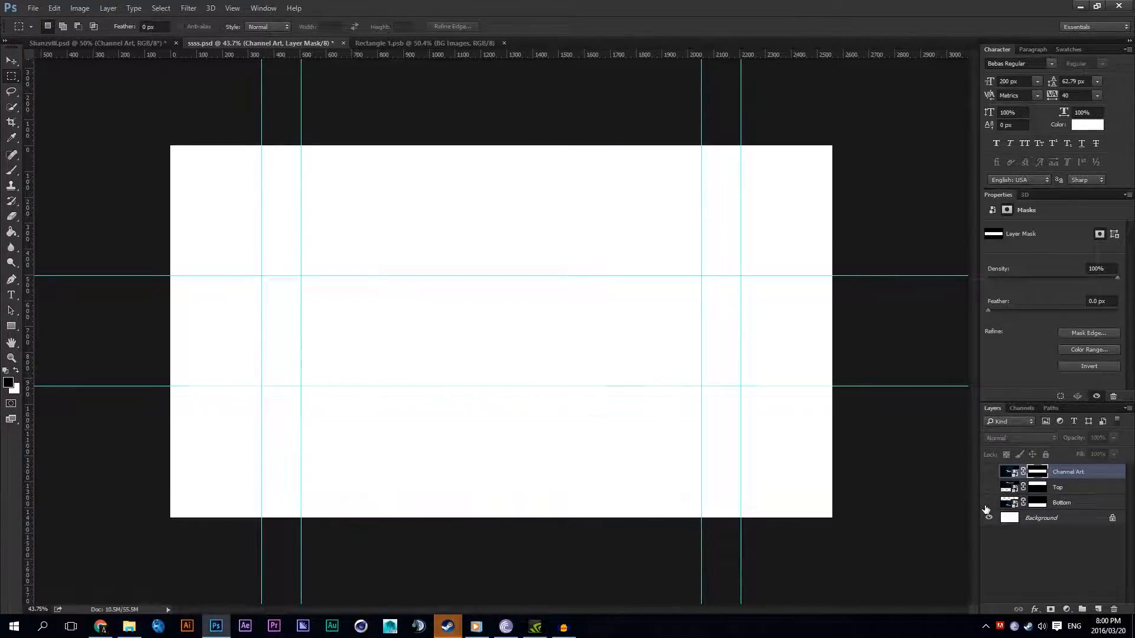
click(988, 502)
click(988, 487)
click(988, 471)
Step: Draw a black 2560 x 427 px rectangle covering the full-width strip between the two horizontal guides
click(11, 61)
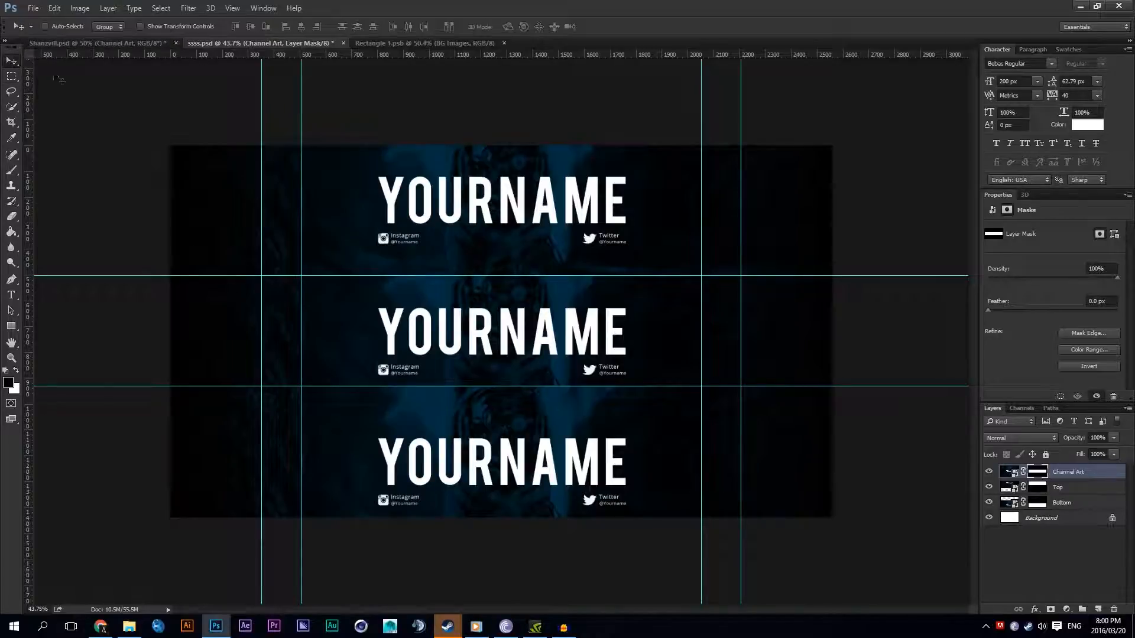
scroll(519, 335, up, 1)
key(ctrl)
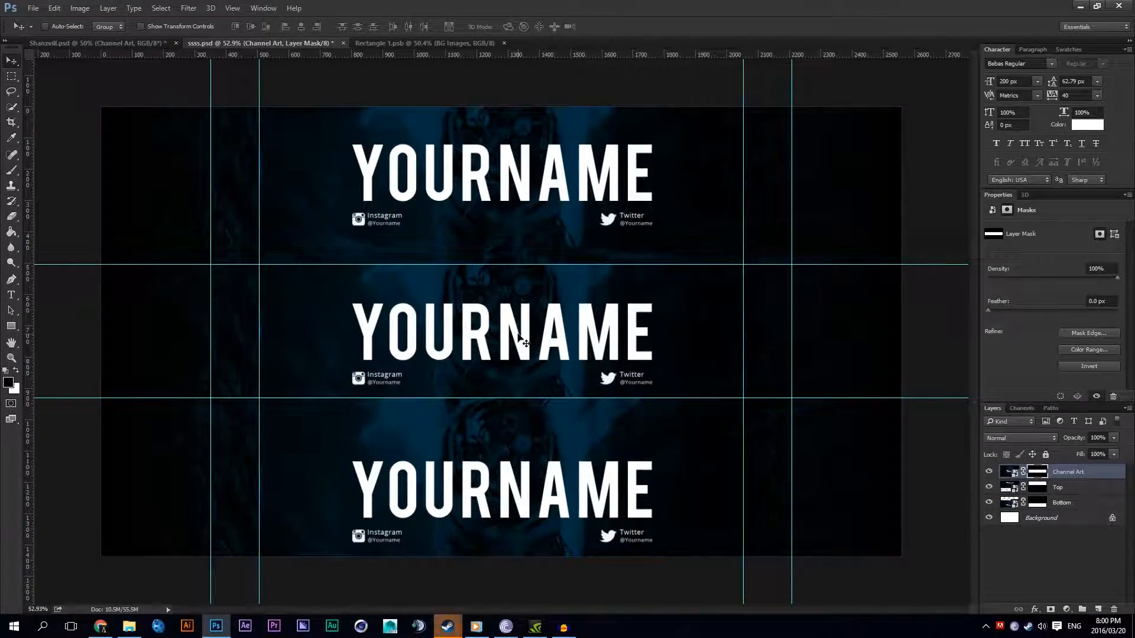
click(11, 326)
drag(89, 248, 901, 397)
key(ctrl+t)
mouse_move(89, 247)
mouse_down()
mouse_move(111, 264)
mouse_move(101, 264)
mouse_up()
key(Return)
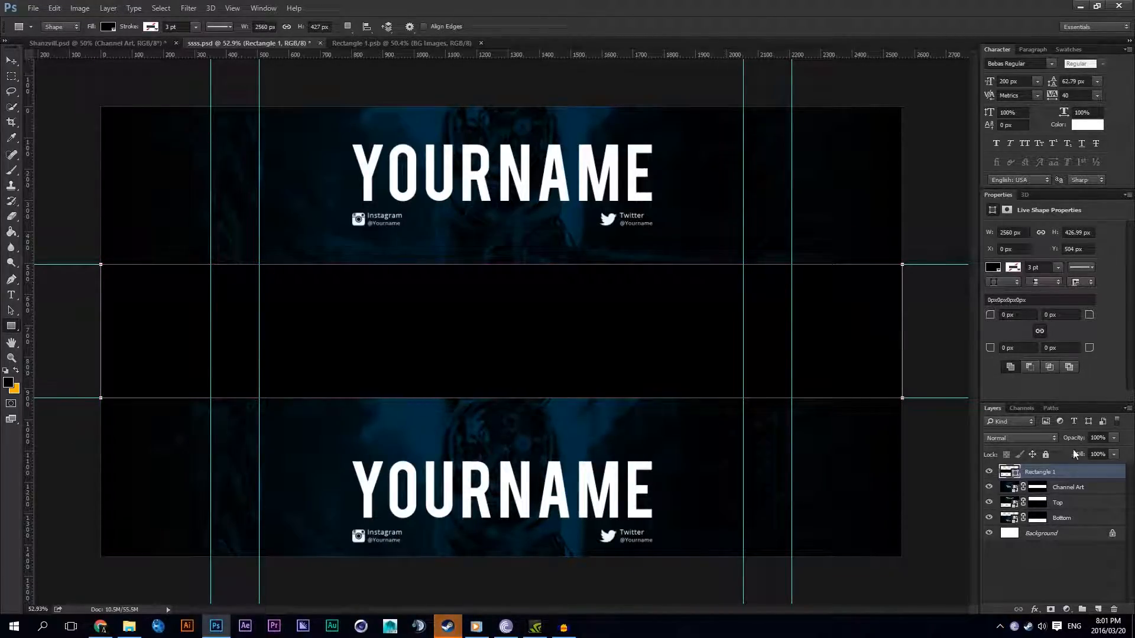
click(1098, 610)
right_click(674, 439)
click(379, 275)
click(11, 295)
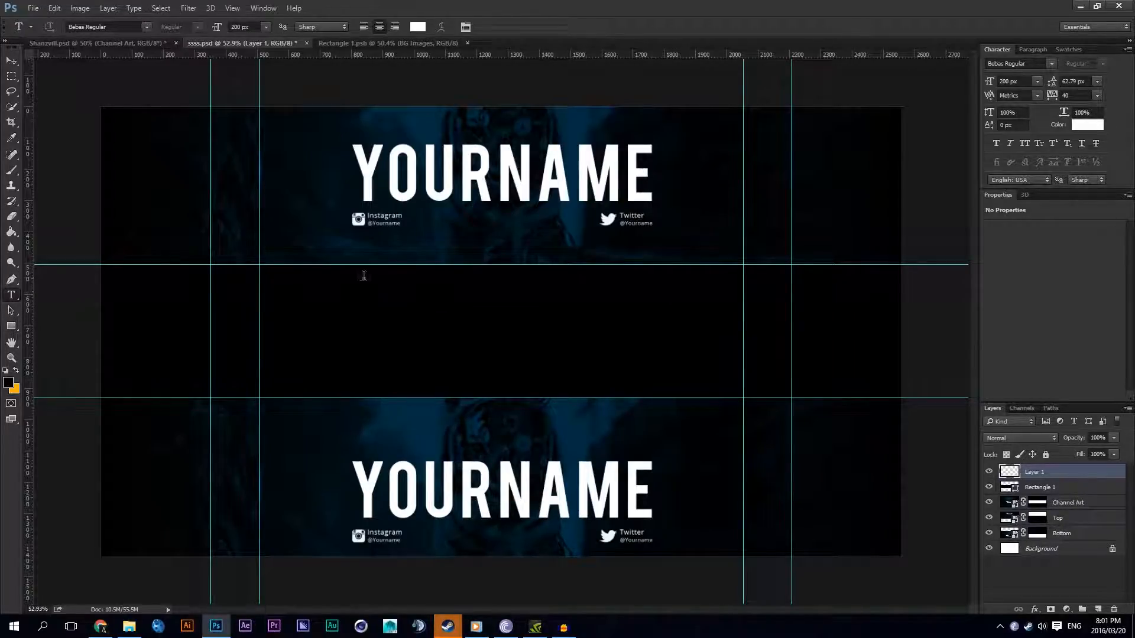
click(409, 275)
text(;)
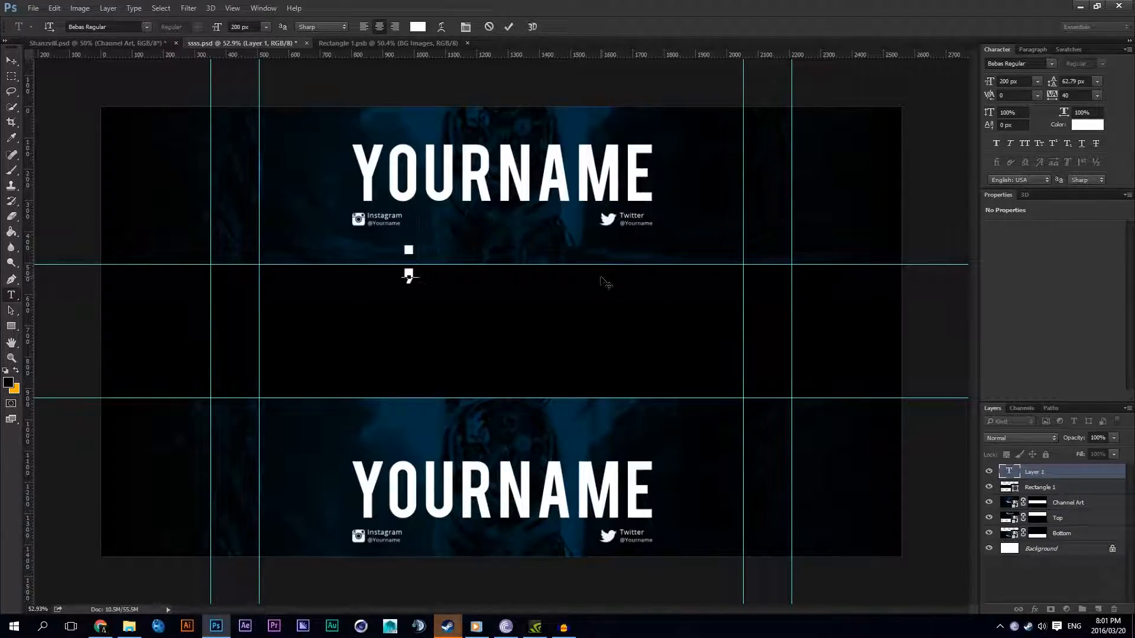
drag(498, 208, 478, 294)
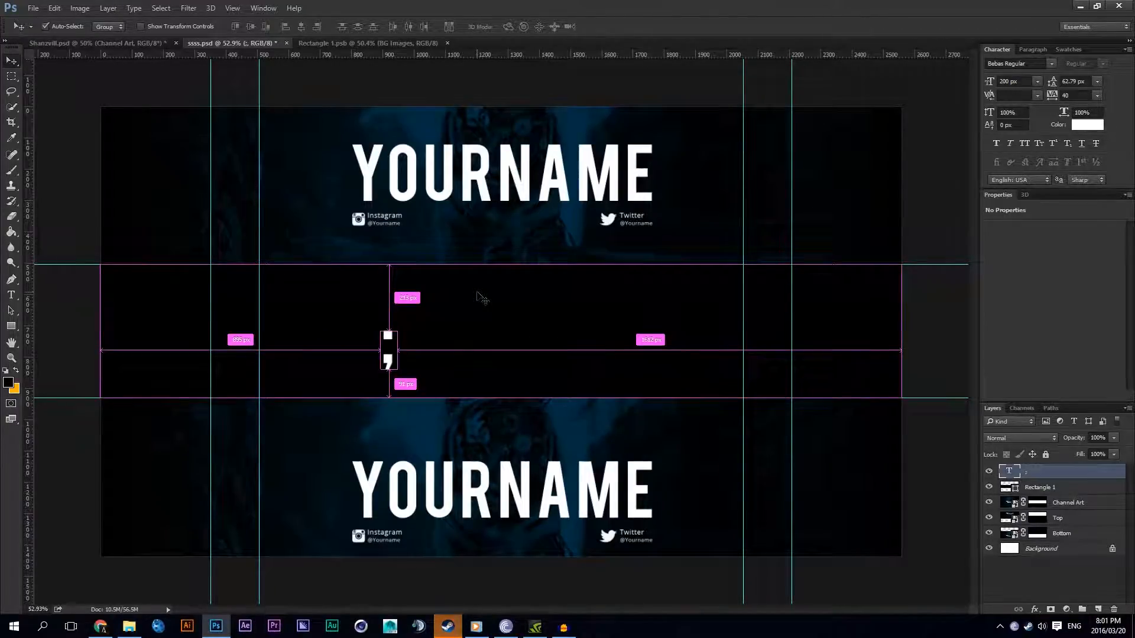
Step: Hide the guides and delete the stray semicolon text layer, keeping the black rectangle
key(ctrl+semicolon)
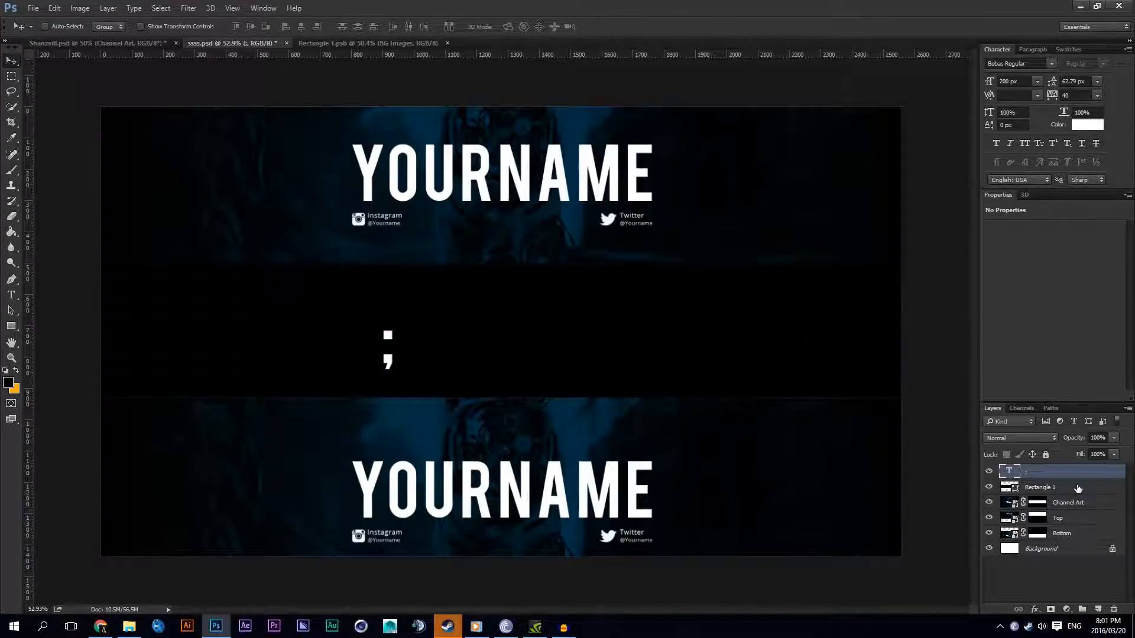
key(Delete)
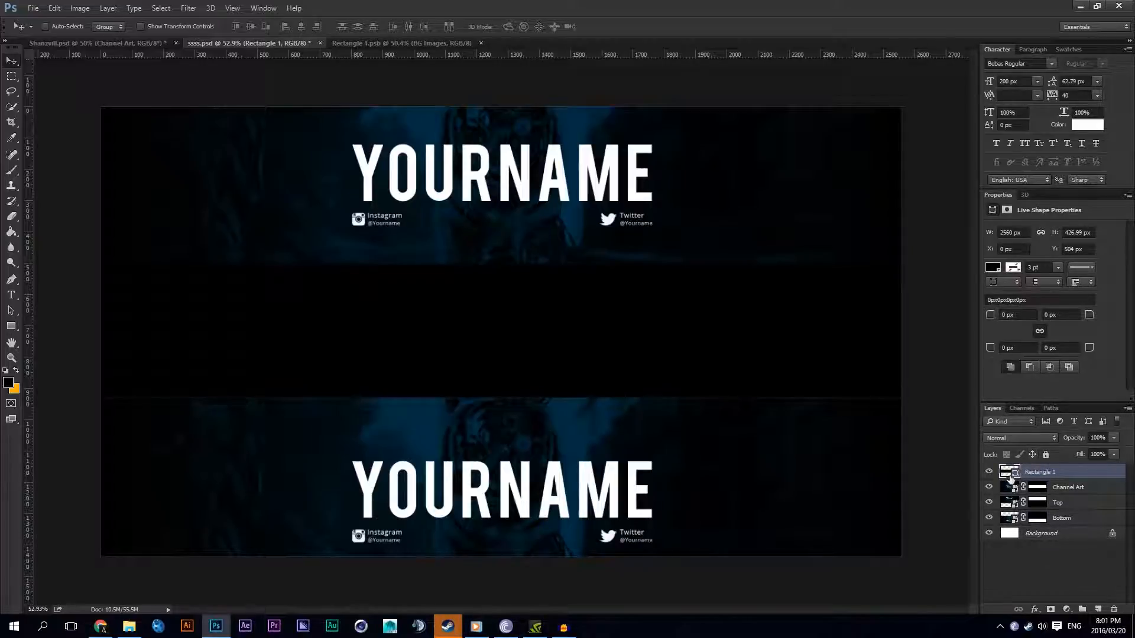
key(Delete)
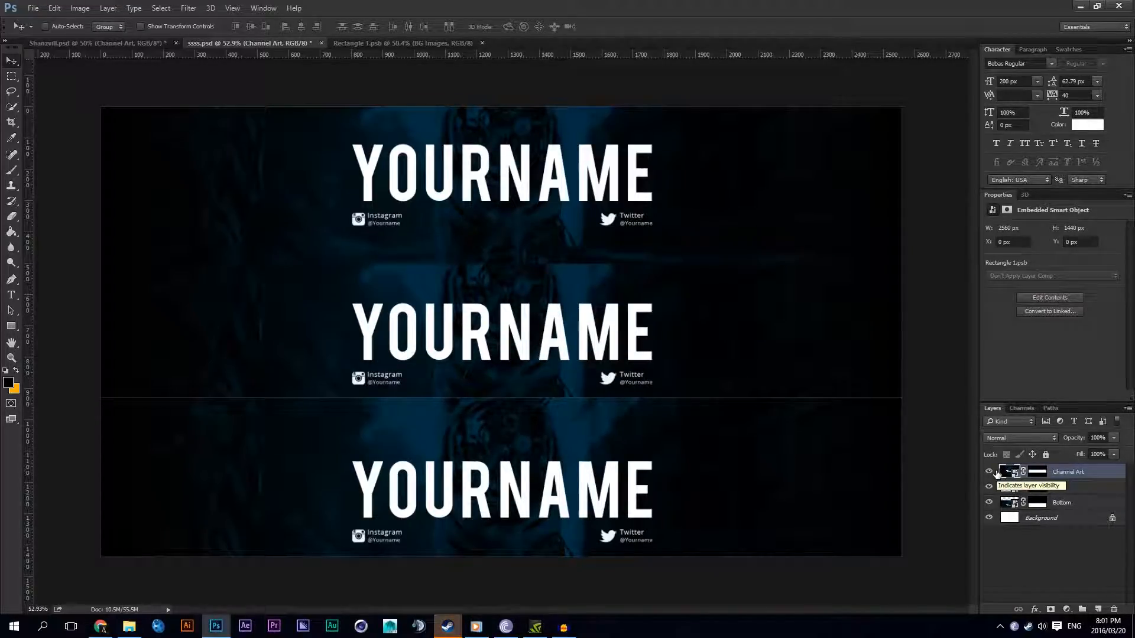
key(ctrl+z)
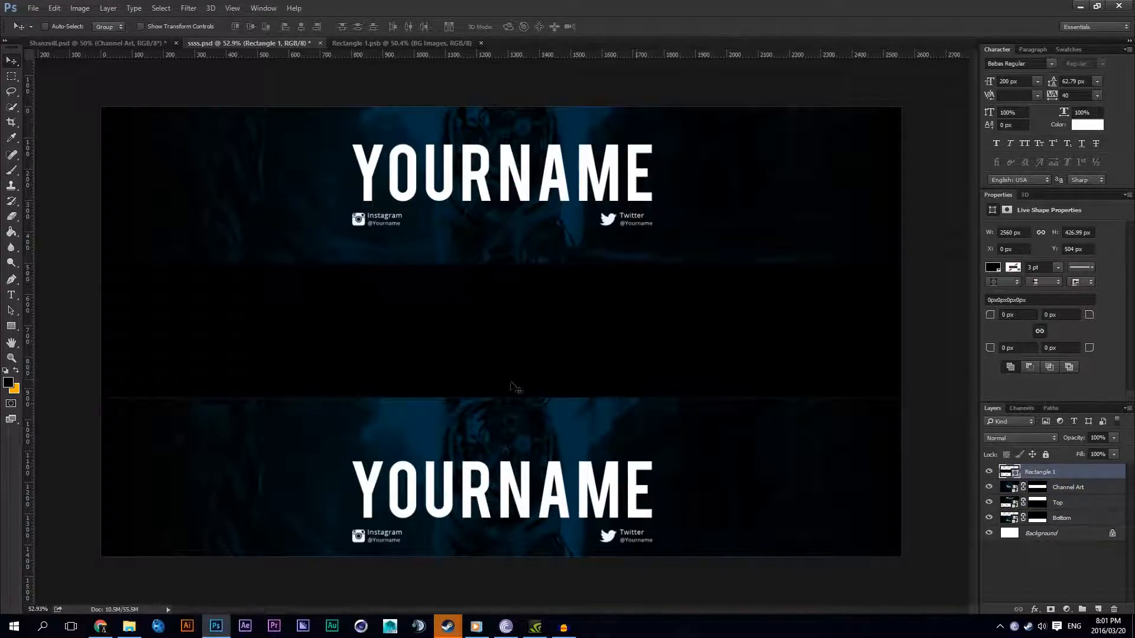
Step: Hide and reshow the black rectangle to examine the edges where the middle strip meets the other two
scroll(520, 387, up, 2)
click(988, 472)
scroll(507, 359, down, 3)
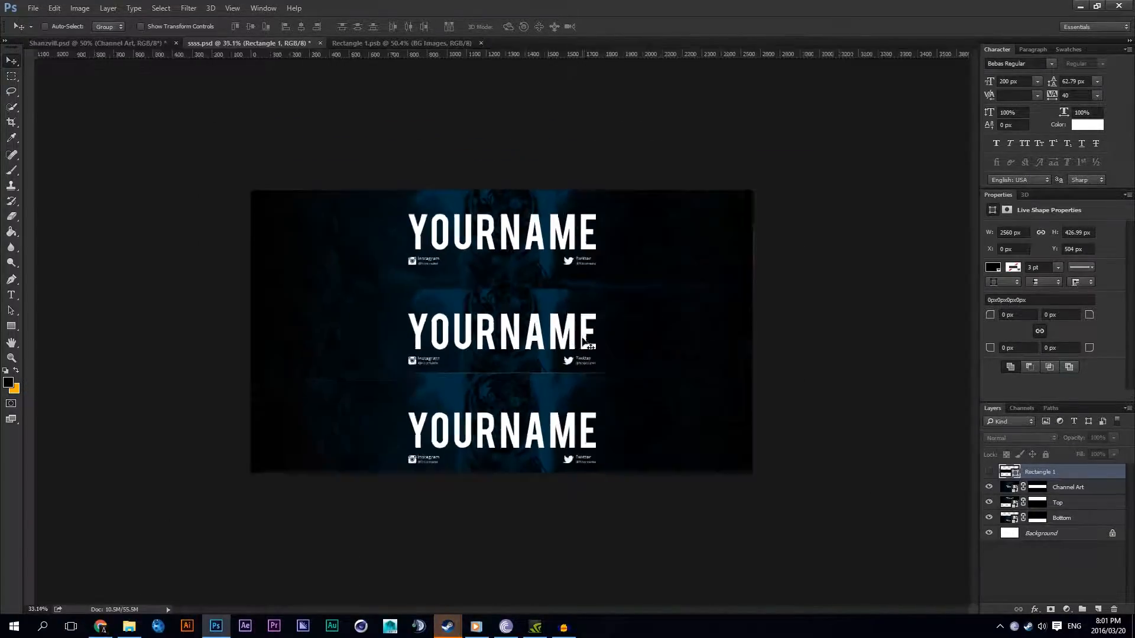
scroll(507, 359, up, 3)
scroll(507, 359, down, 4)
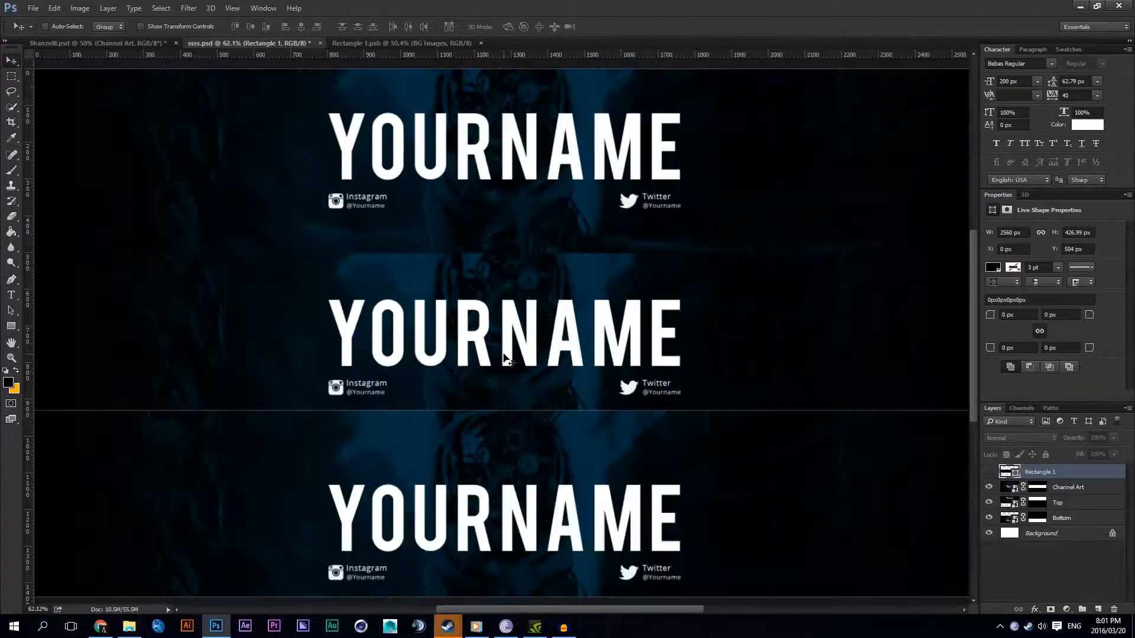
scroll(507, 358, up, 1)
scroll(507, 358, up, 3)
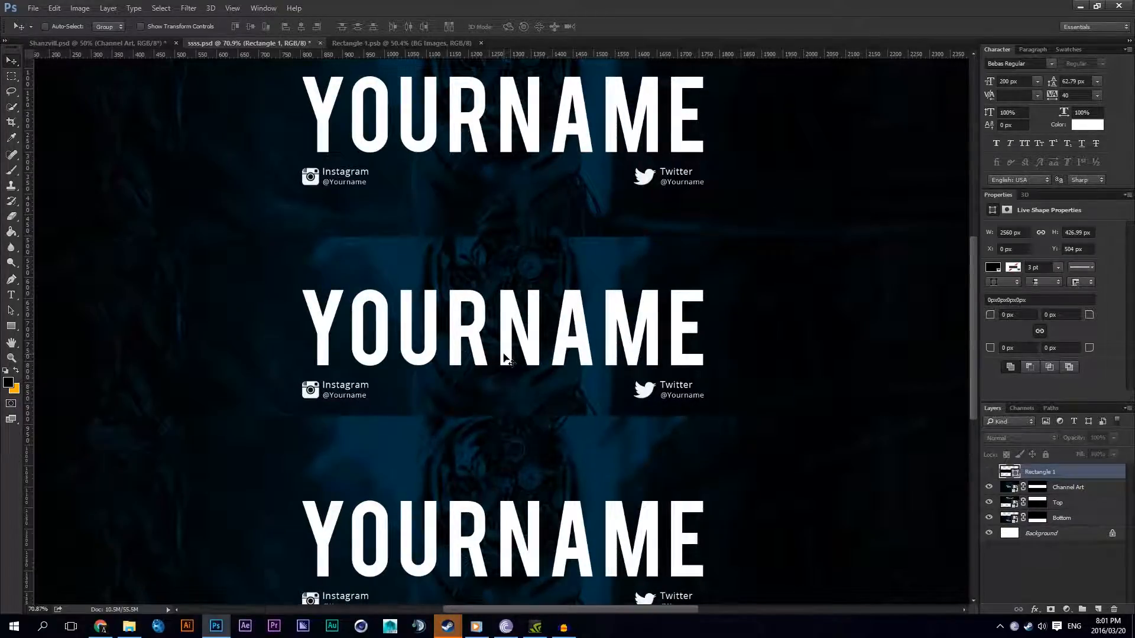
scroll(507, 358, down, 2)
scroll(507, 359, up, 4)
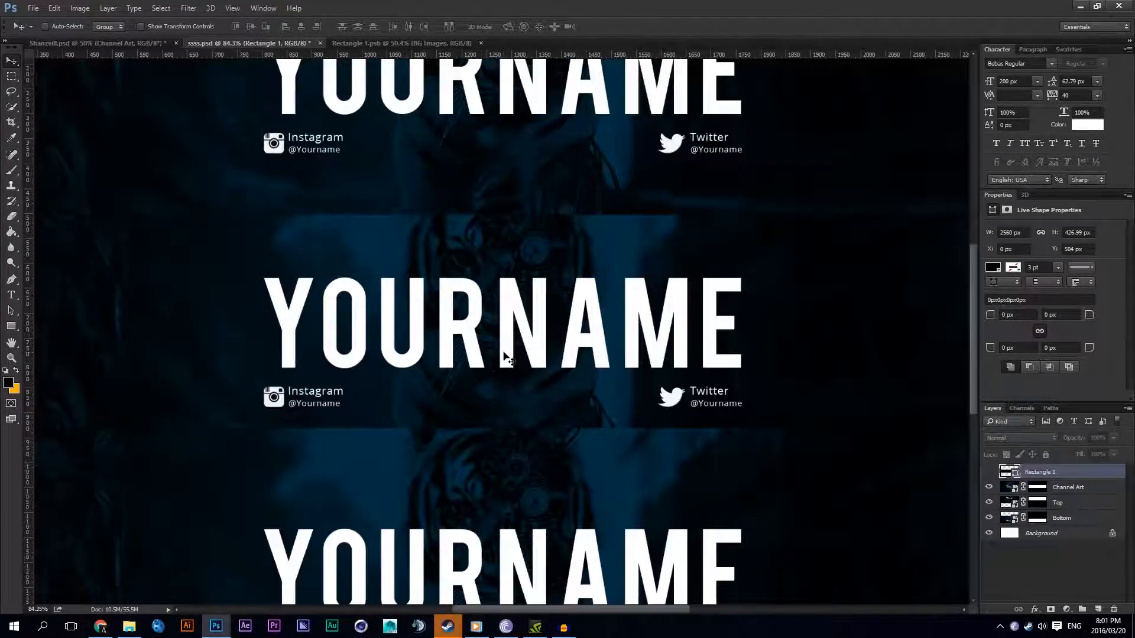
scroll(507, 359, up, 1)
scroll(507, 359, down, 2)
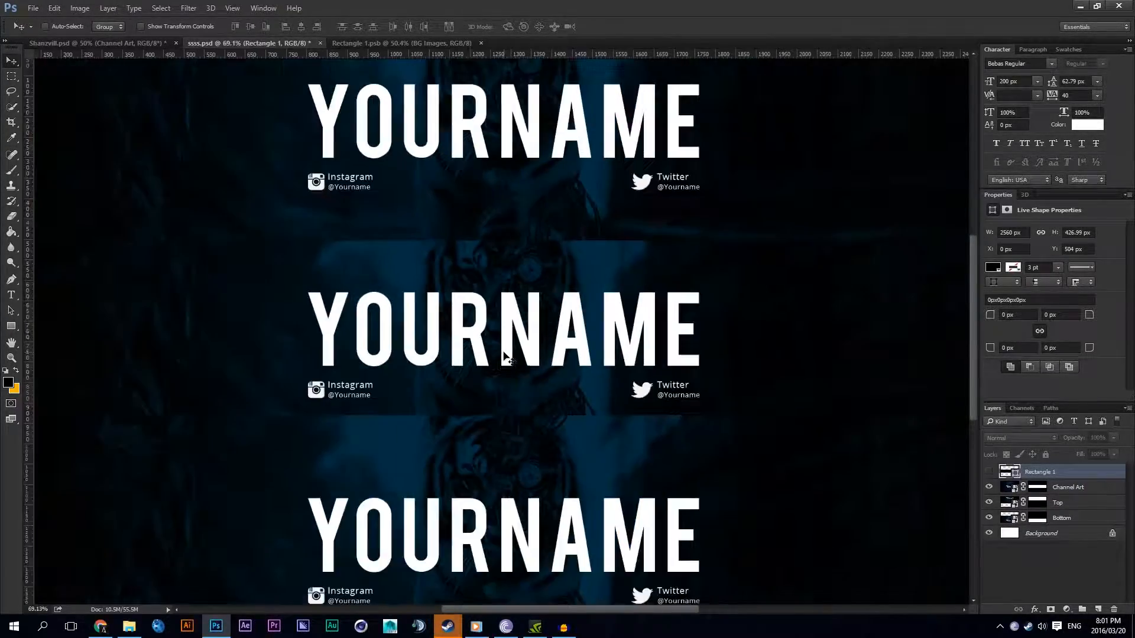
scroll(507, 358, up, 1)
click(988, 471)
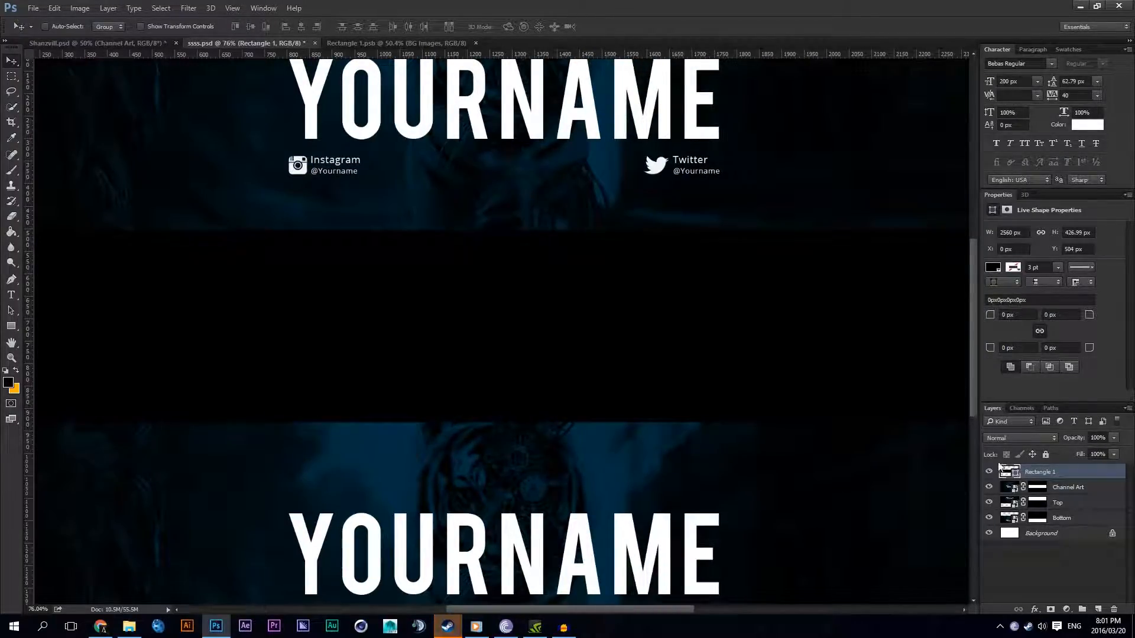
scroll(712, 334, down, 3)
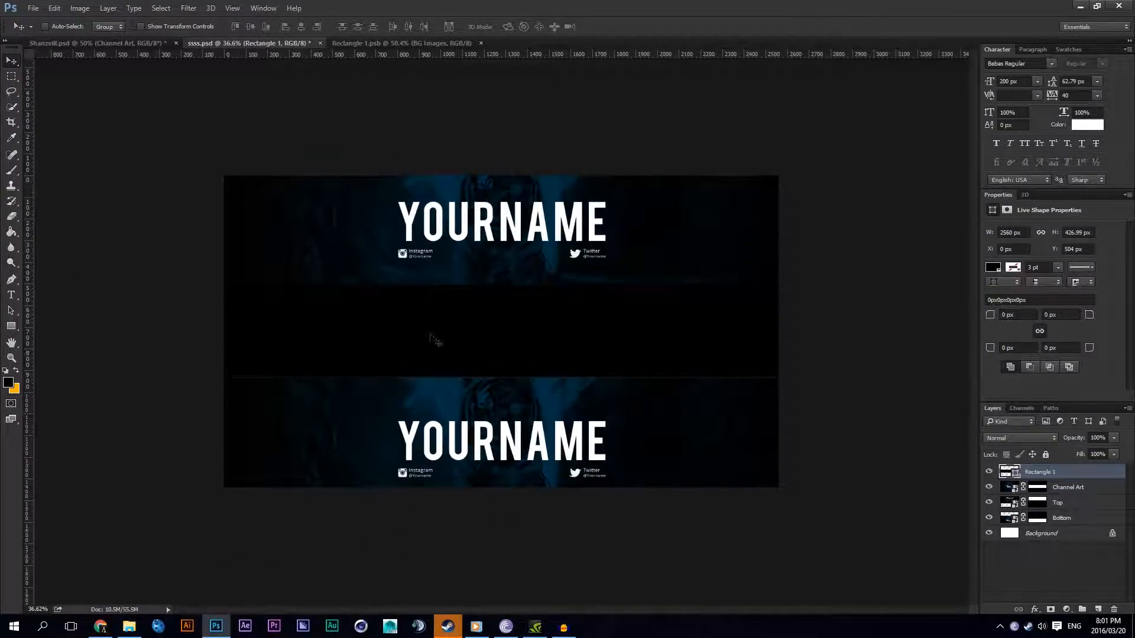
Step: Set the rectangle layer's fill to 0% and rename the layer as Overlay
scroll(435, 336, up, 2)
scroll(436, 336, up, 2)
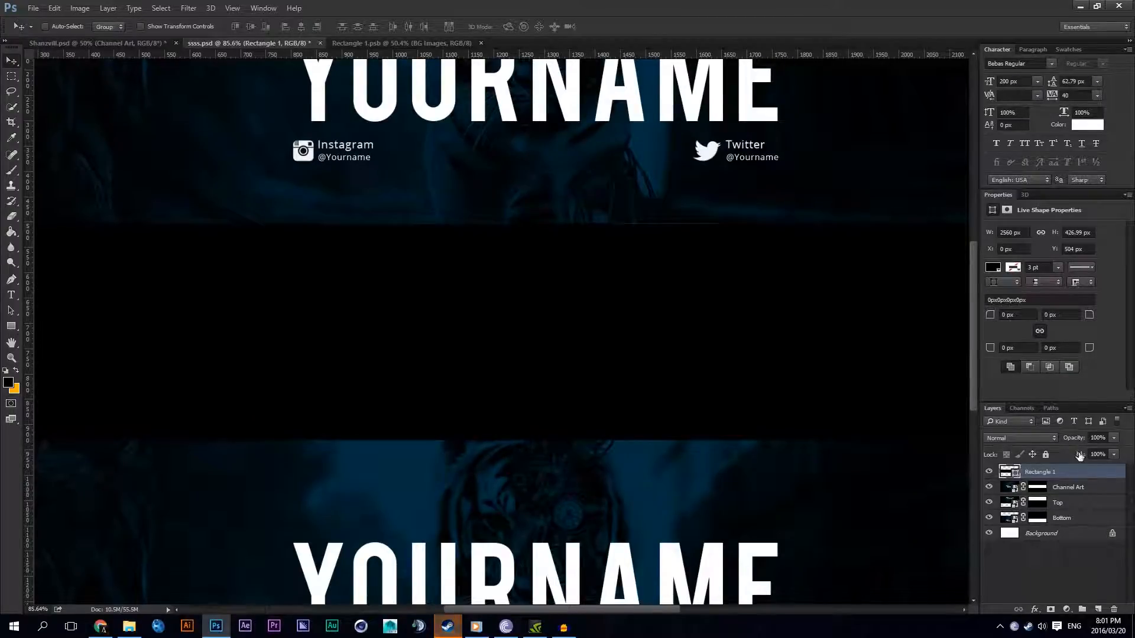
drag(1079, 455, 425, 390)
double_click(1045, 476)
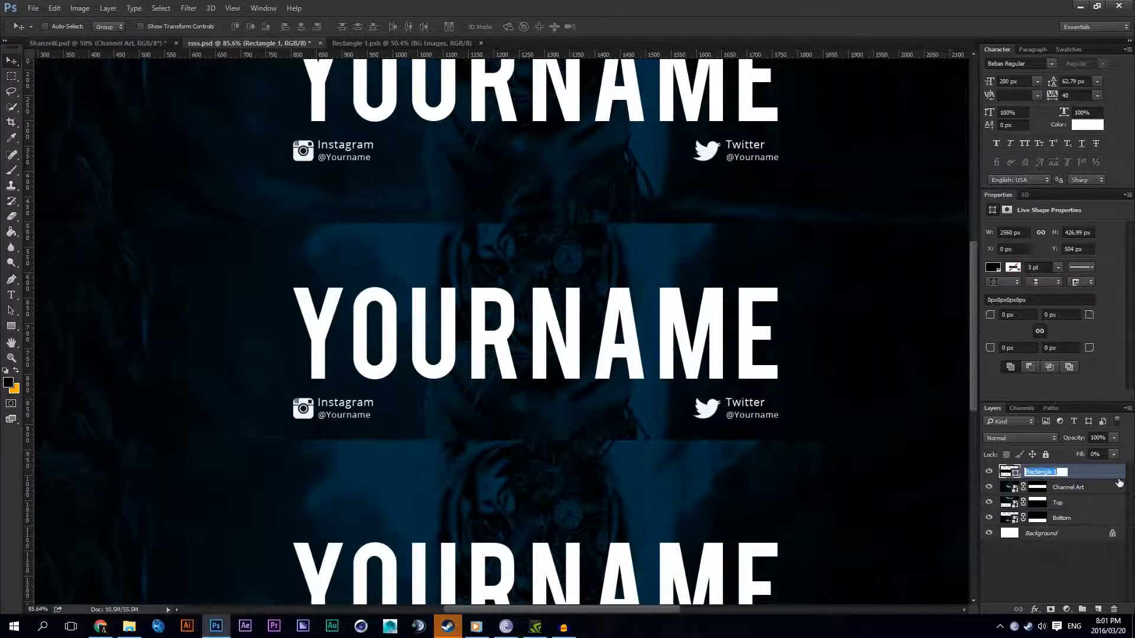
text(C)
text(verlay)
key(Return)
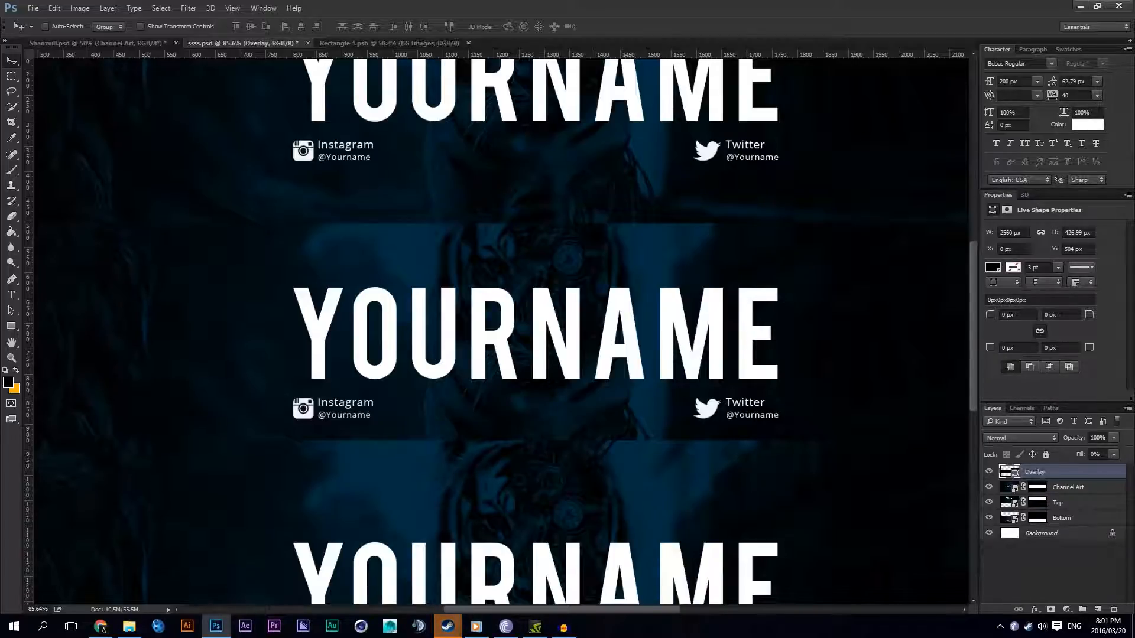
Step: Add a white Inner Shadow to the Overlay layer with an angle of 90°
right_click(1047, 478)
click(945, 84)
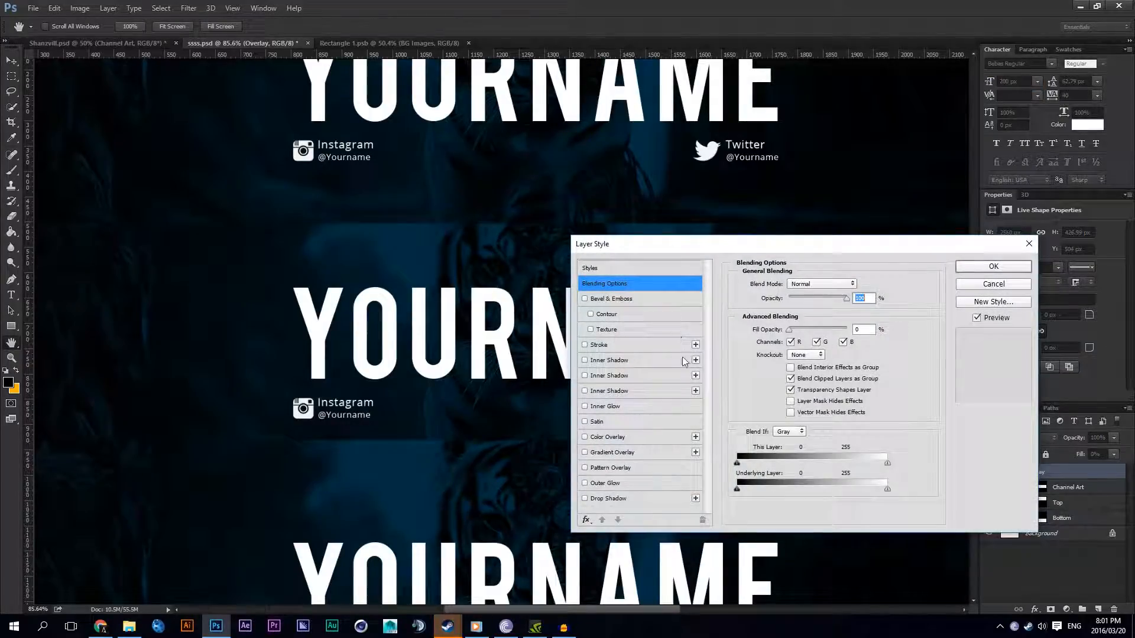
click(608, 375)
double_click(810, 317)
text(90)
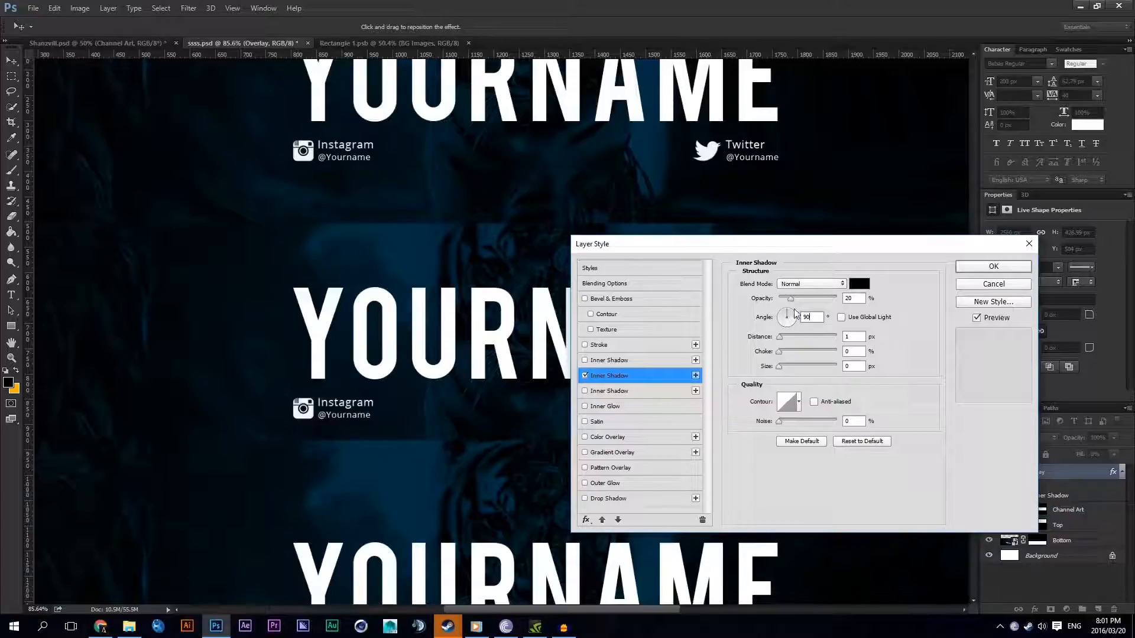
click(859, 284)
drag(688, 325, 618, 302)
click(892, 300)
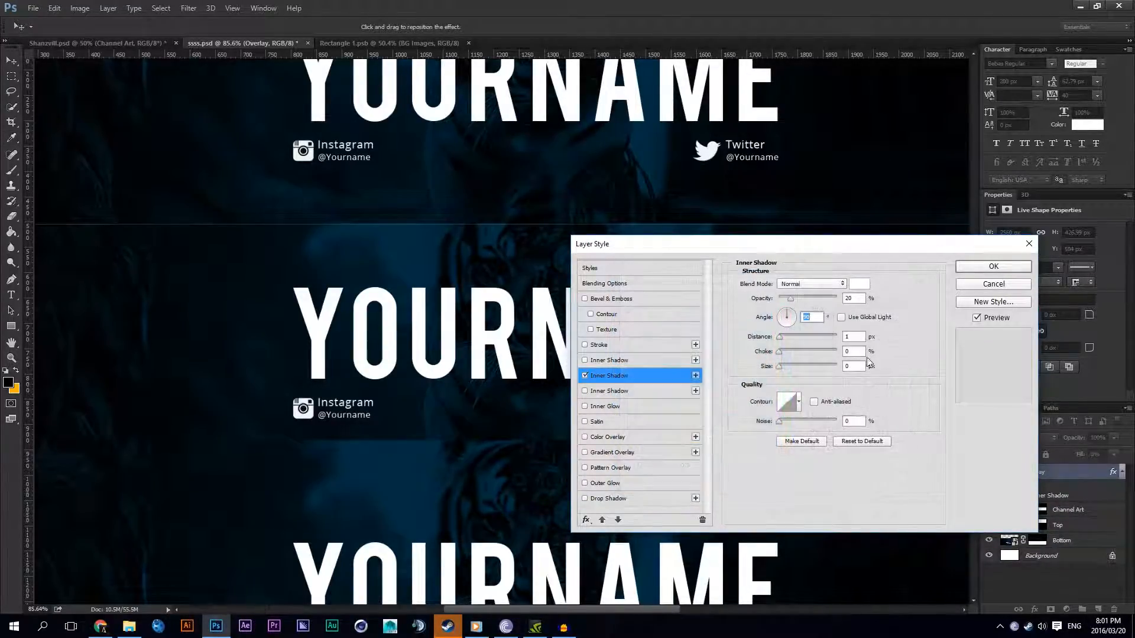
Step: Set both the distance and the size of the Overlay layer's inner shadow to 5 px
double_click(852, 337)
text(5)
double_click(853, 366)
text(5)
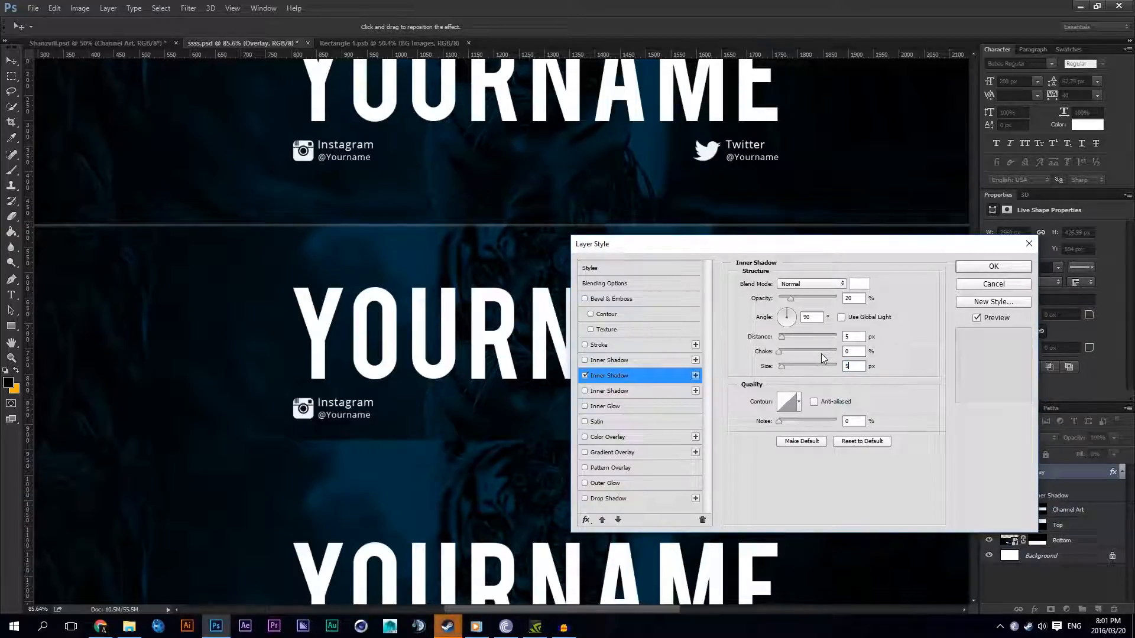
Step: Change the inner shadow to Soft Light blending with 30% opacity and a distance of 3 px
click(824, 283)
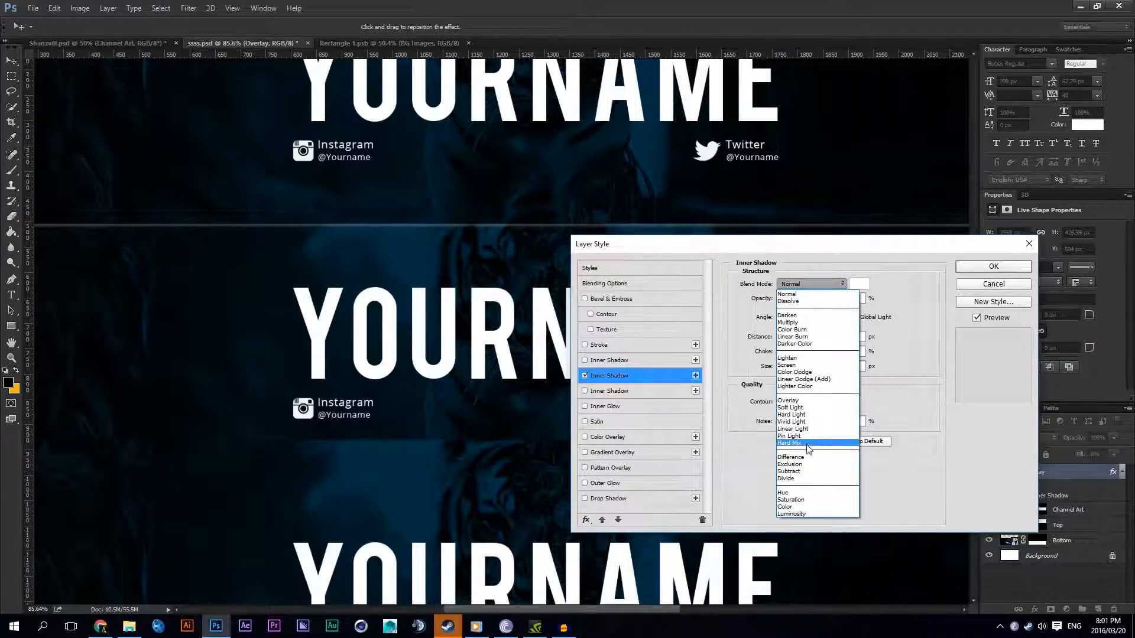
click(797, 407)
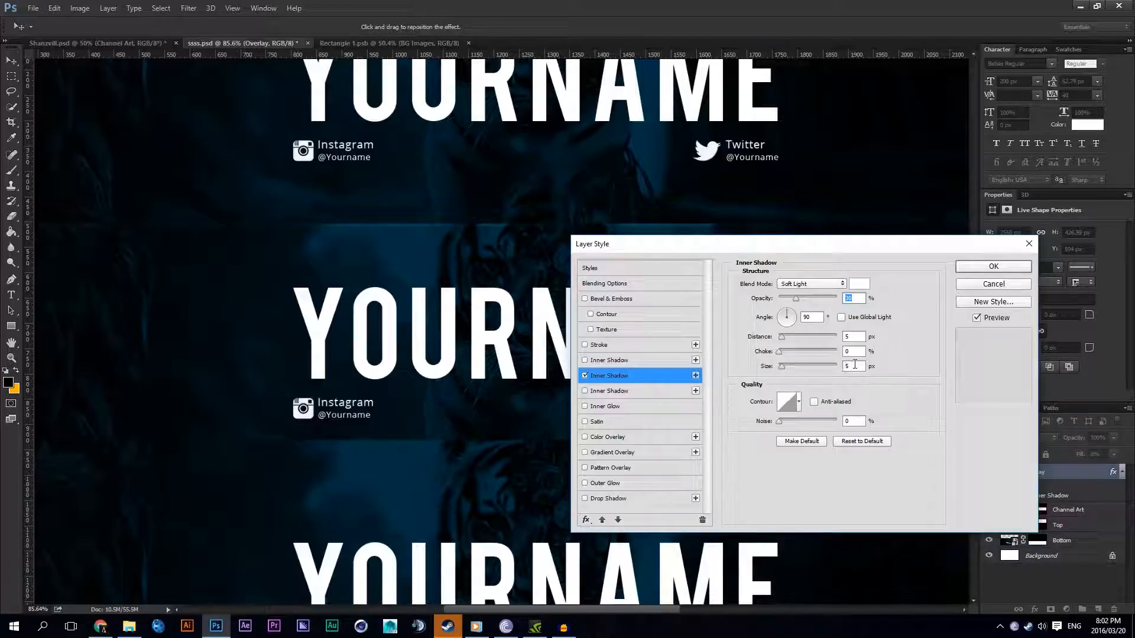
text(3)
double_click(850, 336)
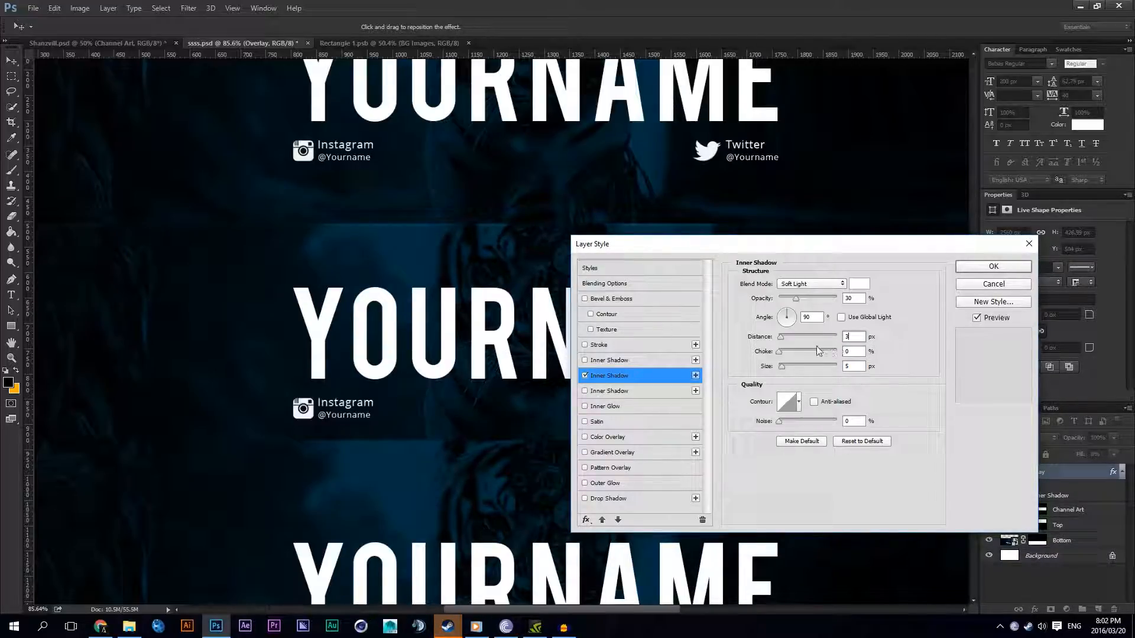
Step: Add a second inner shadow with an angle of -90° and apply the layer style to Overlay
click(695, 376)
double_click(809, 316)
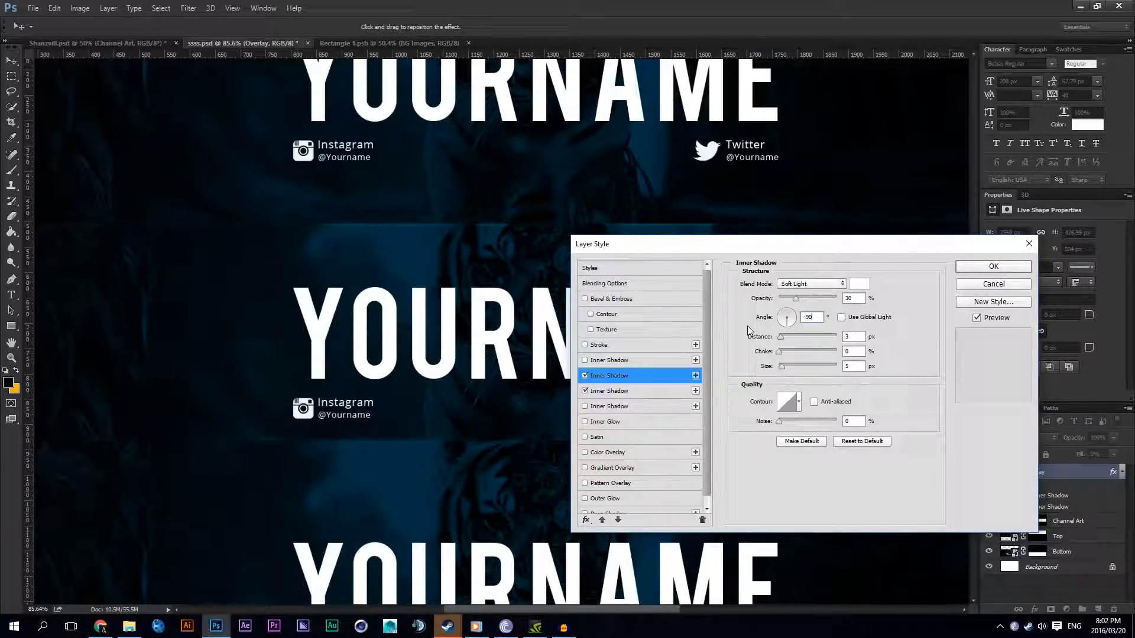
click(992, 266)
scroll(902, 276, down, 3)
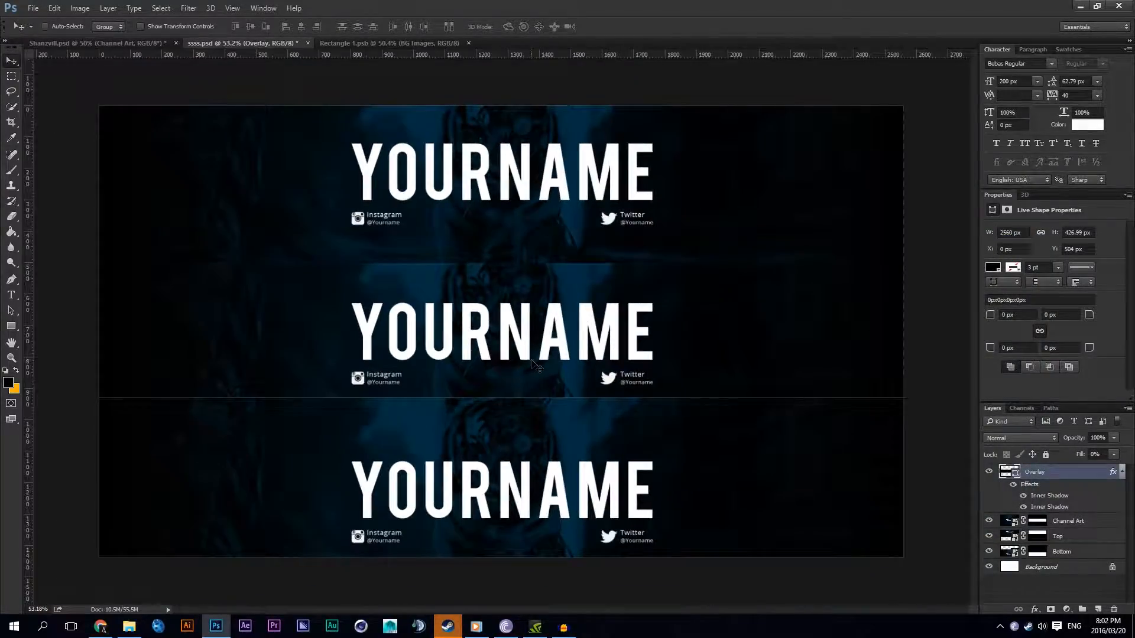
scroll(903, 276, up, 3)
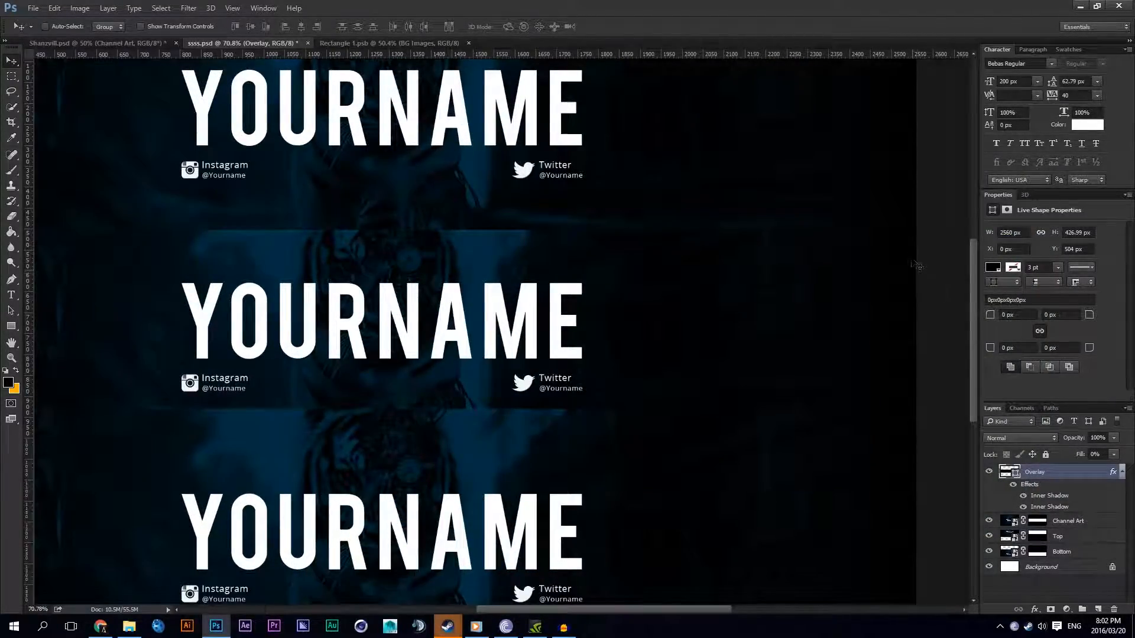
Step: Add a black Outer Glow with Normal blending to the Overlay layer
scroll(329, 246, down, 3)
scroll(329, 245, up, 5)
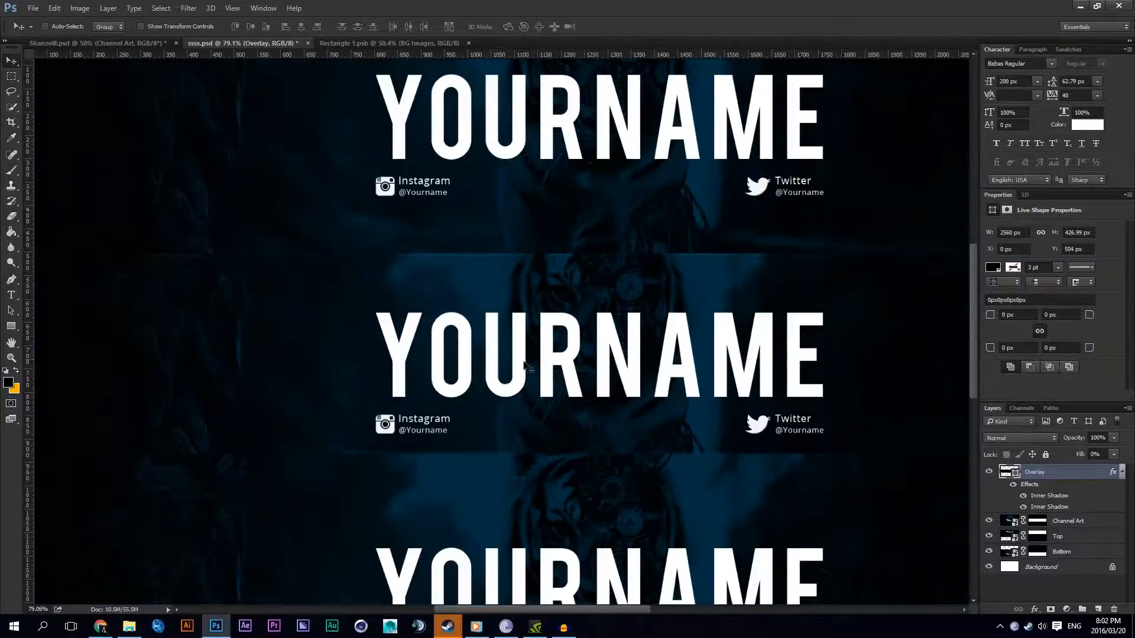
right_click(1050, 470)
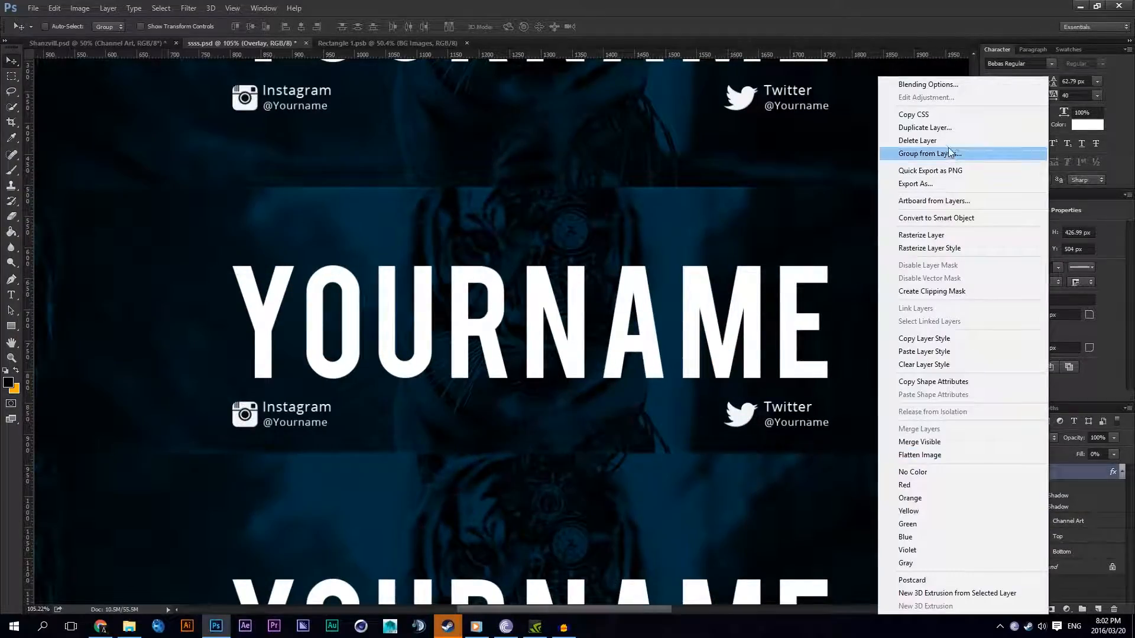
click(925, 85)
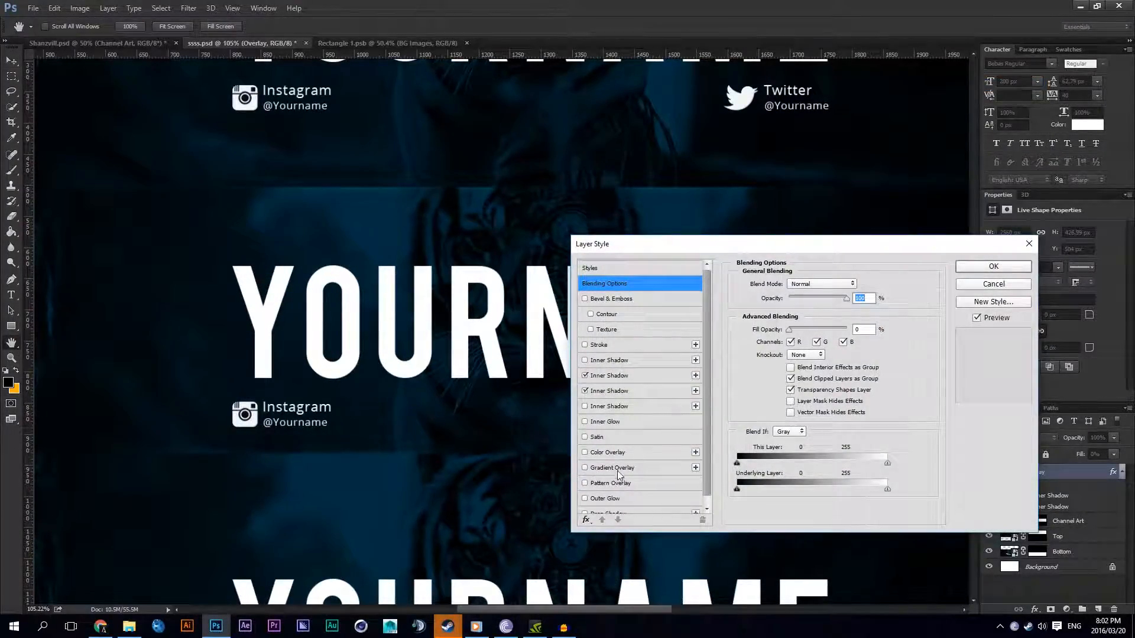
click(618, 491)
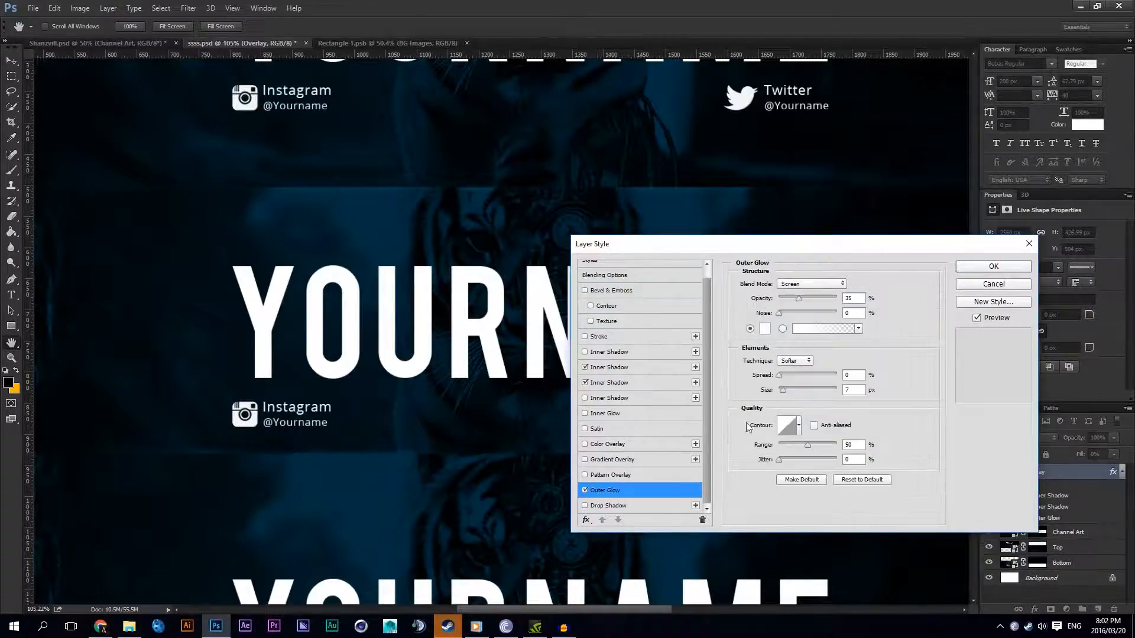
click(801, 285)
click(792, 292)
click(766, 329)
drag(715, 437, 705, 497)
click(896, 299)
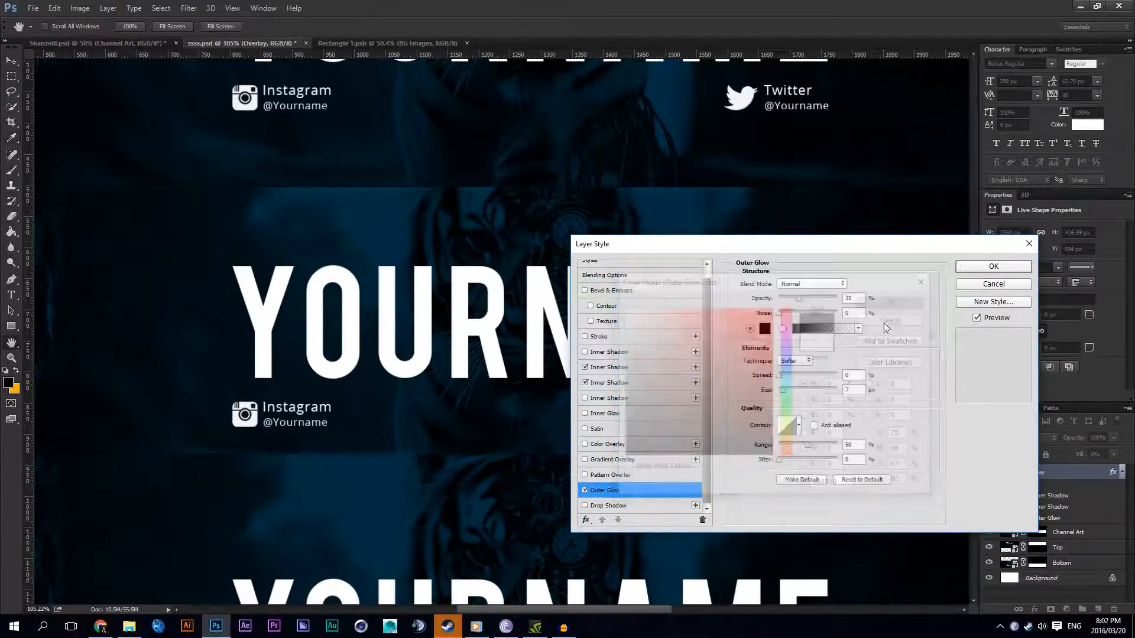
Step: Set the outer glow's size to 18 px, increase its opacity and apply the layer style to Overlay
drag(785, 388, 785, 389)
drag(799, 298, 896, 293)
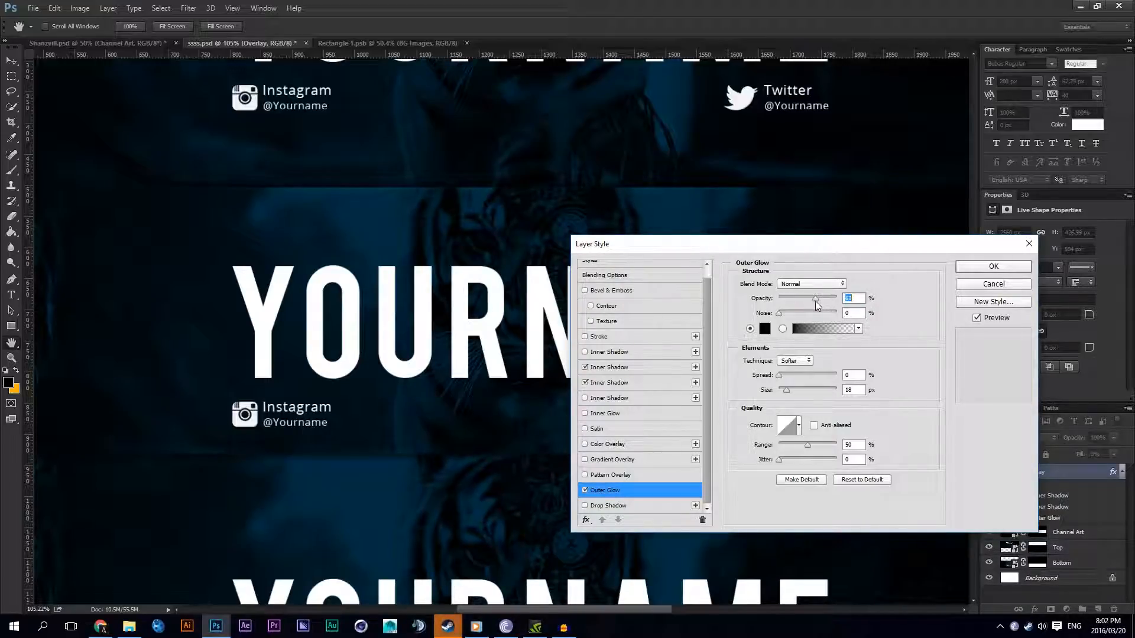
click(993, 266)
key(v)
scroll(615, 328, down, 3)
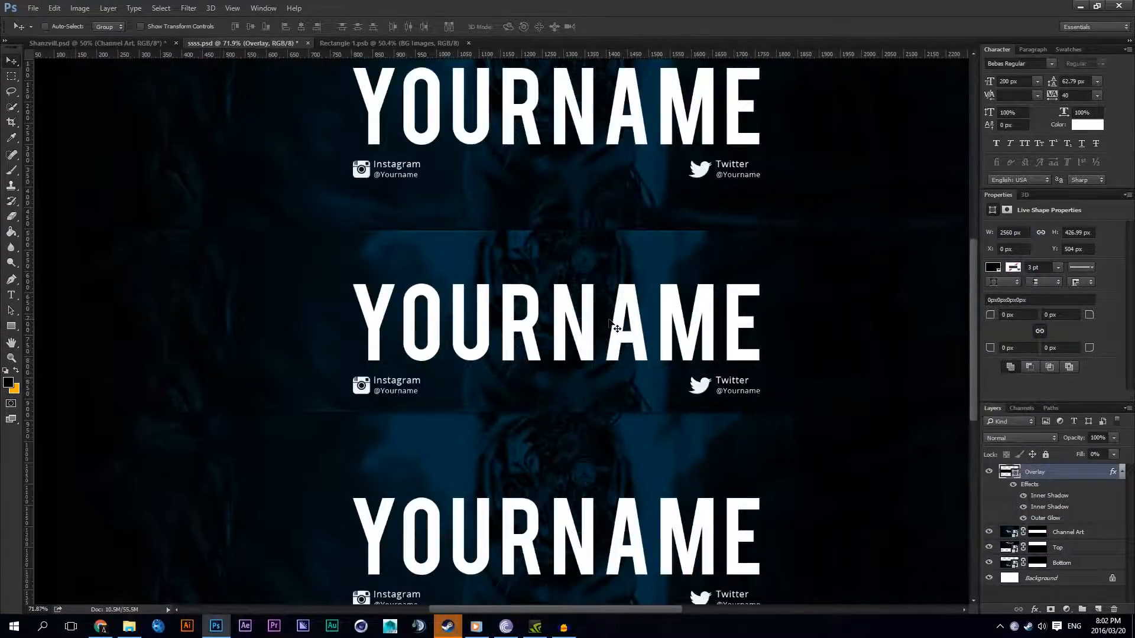
scroll(615, 328, down, 2)
scroll(672, 387, down, 1)
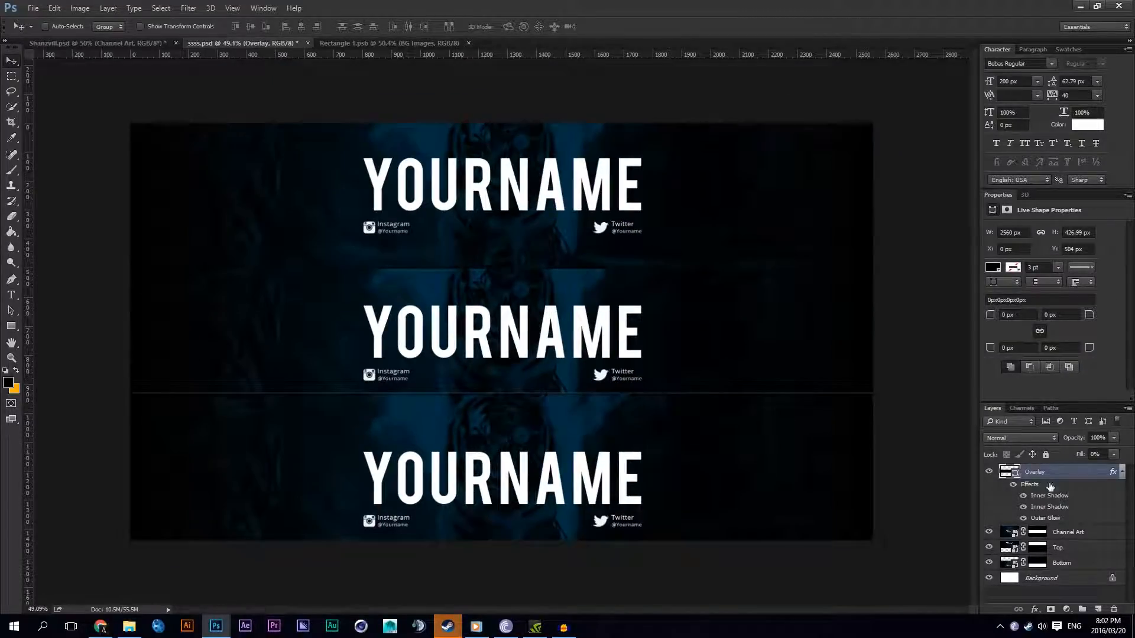
Step: Apply a Gaussian Blur with a radius of 15 pixels to the Bottom smart object layer
click(1122, 472)
click(1072, 517)
click(188, 7)
mouse_move(211, 138)
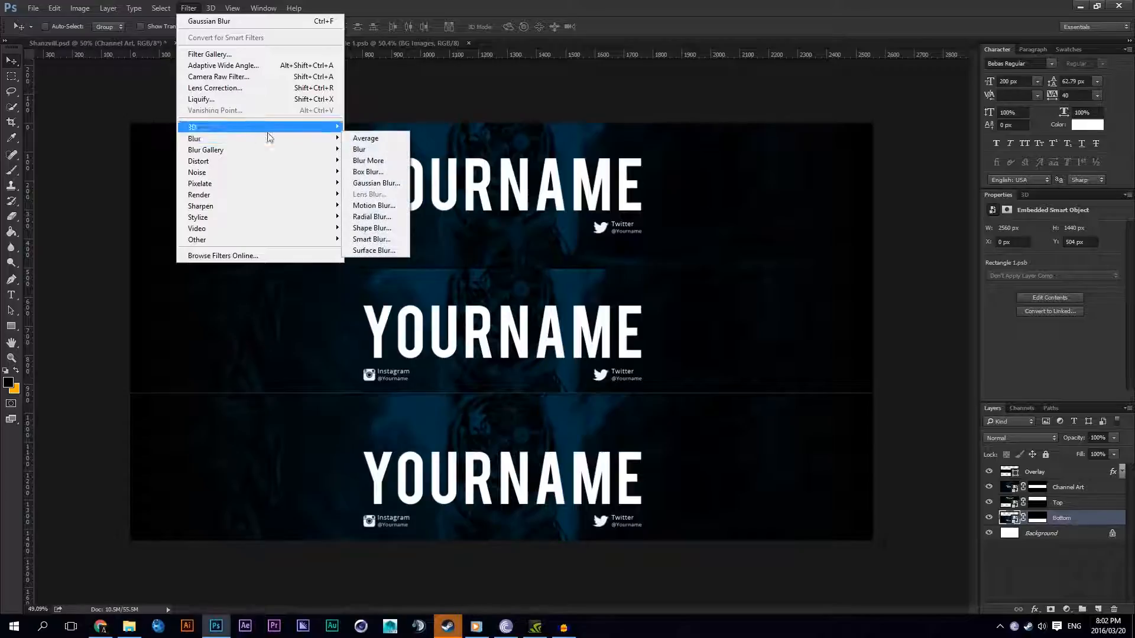
click(366, 183)
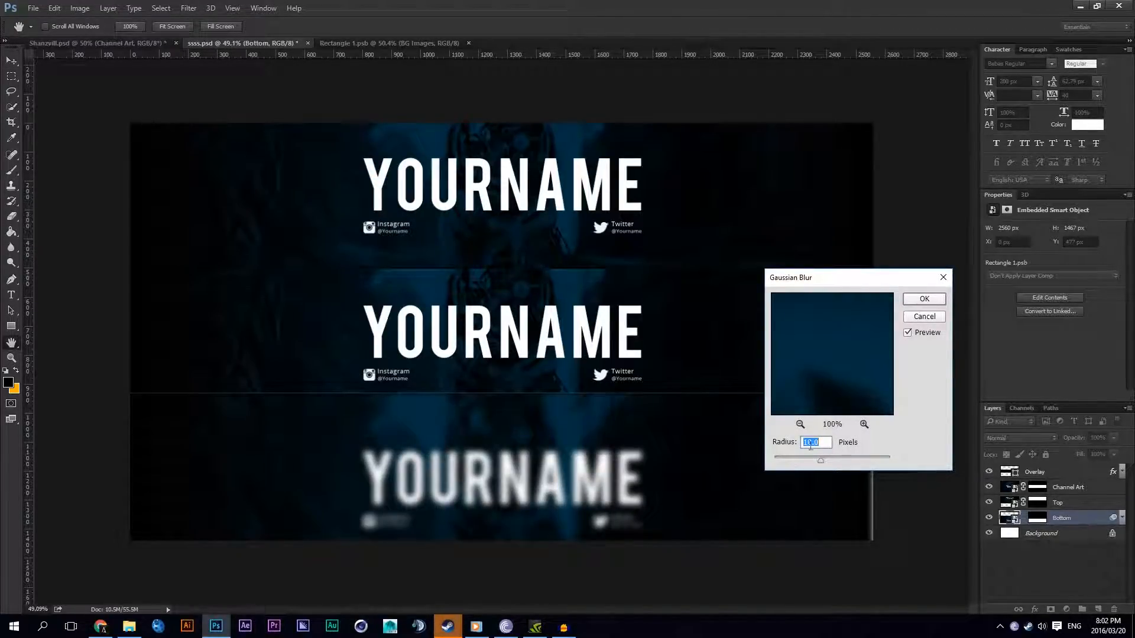
text(15)
click(924, 299)
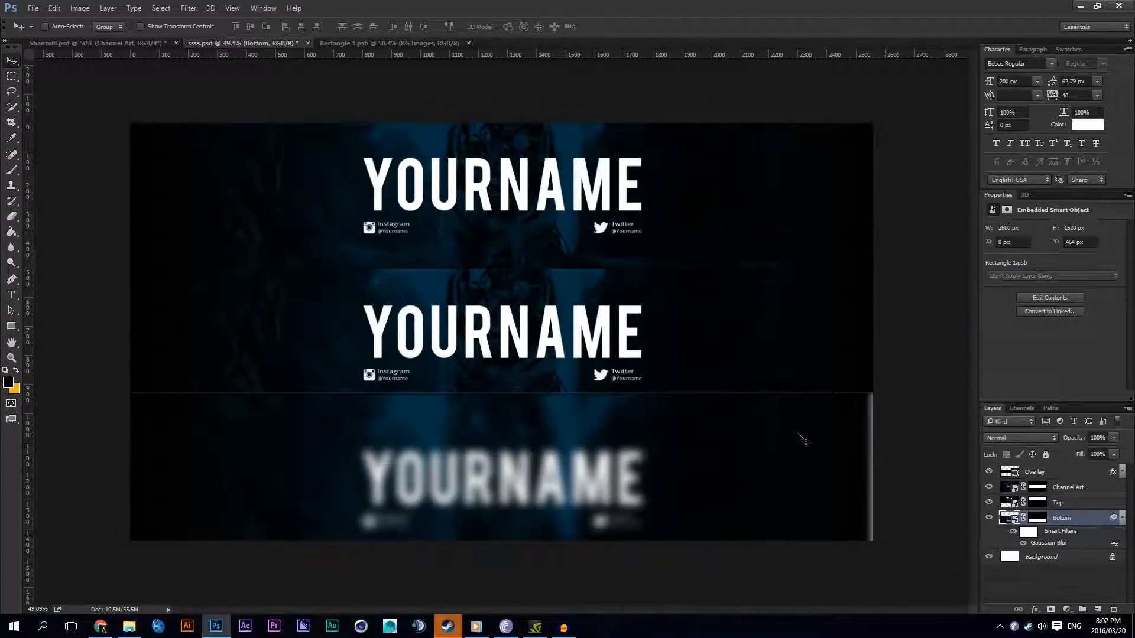
click(1114, 517)
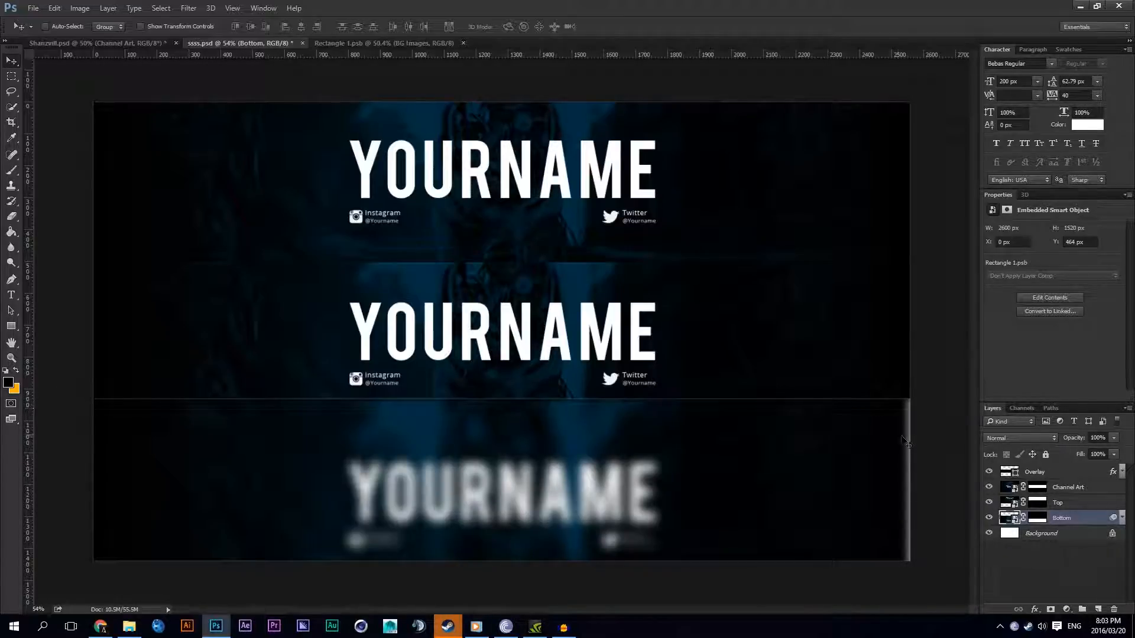
Step: Apply the last-used Gaussian Blur to the Top smart object layer
click(1058, 502)
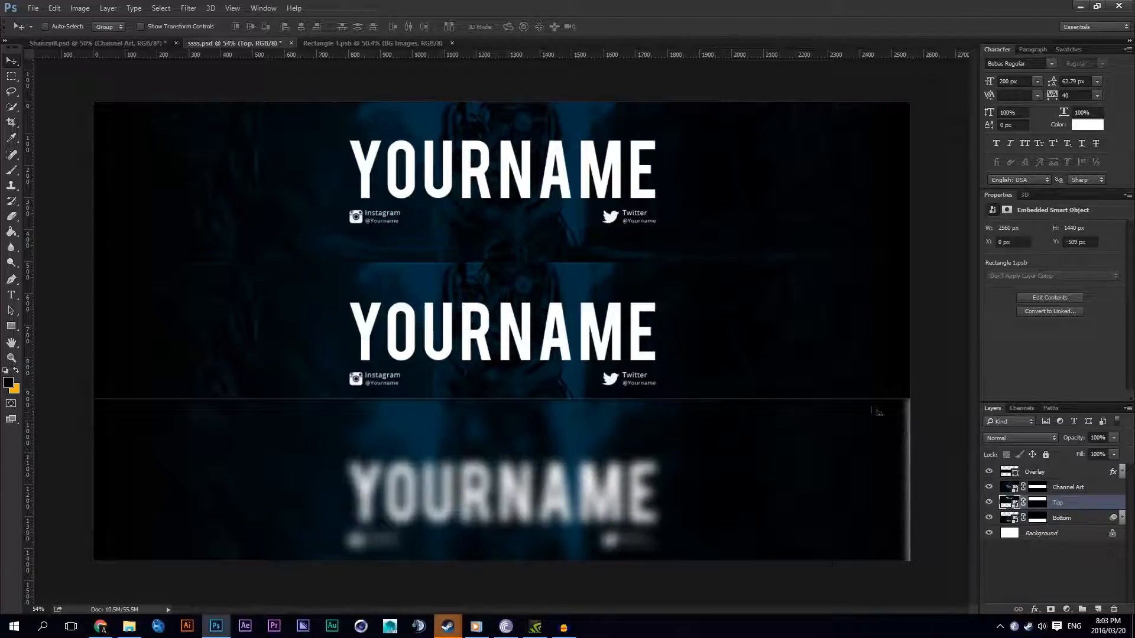
click(188, 8)
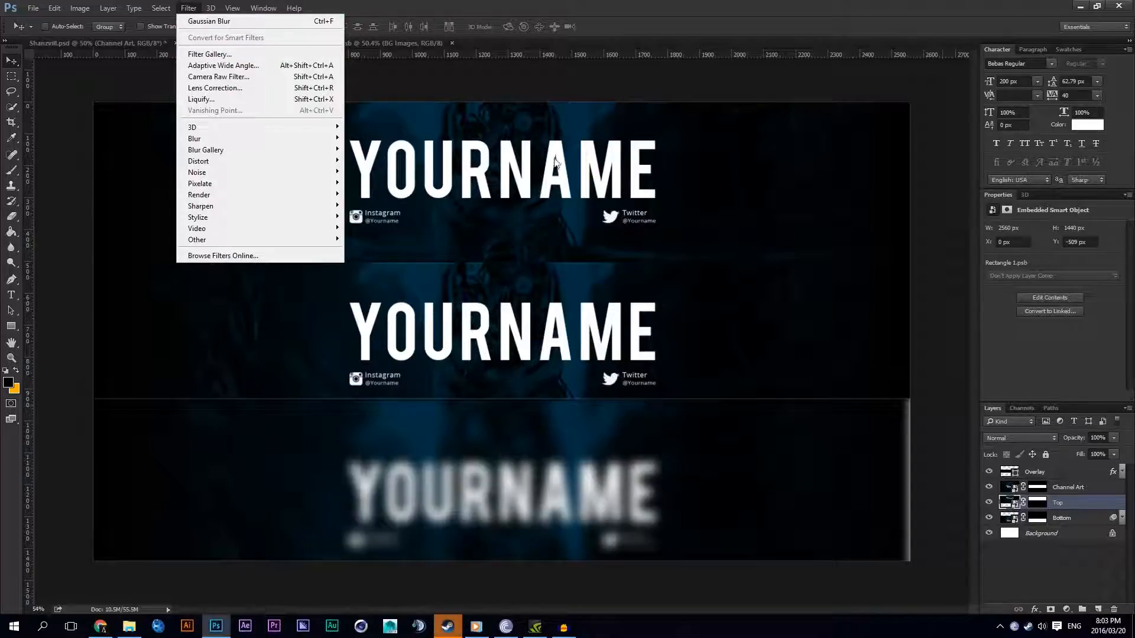
mouse_move(210, 8)
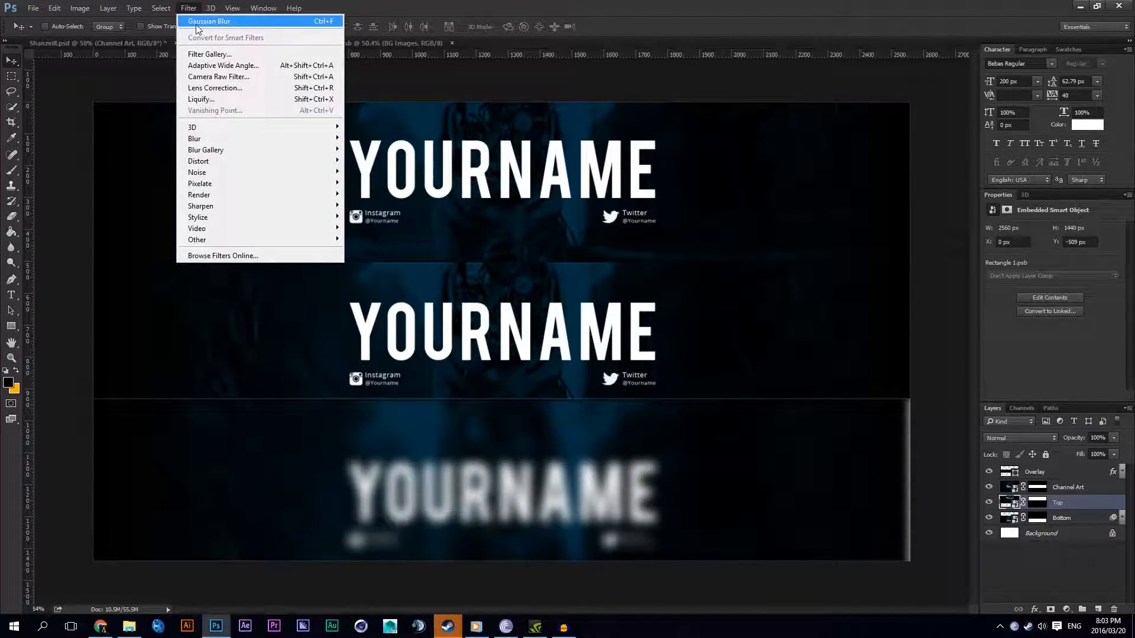
mouse_move(266, 138)
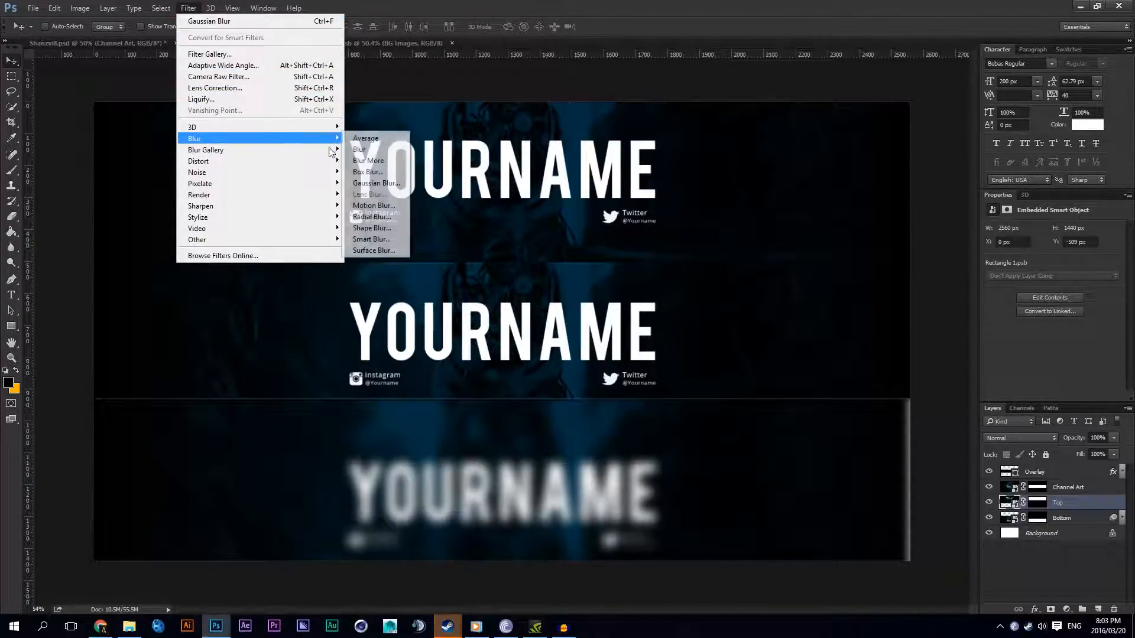
click(263, 23)
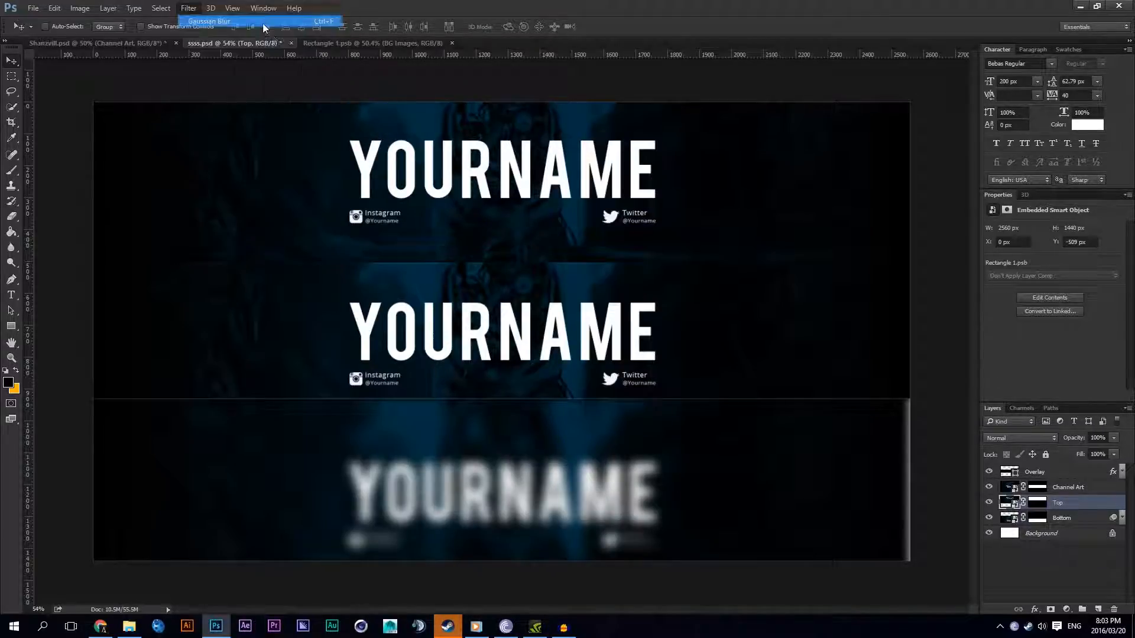
click(924, 299)
key(v)
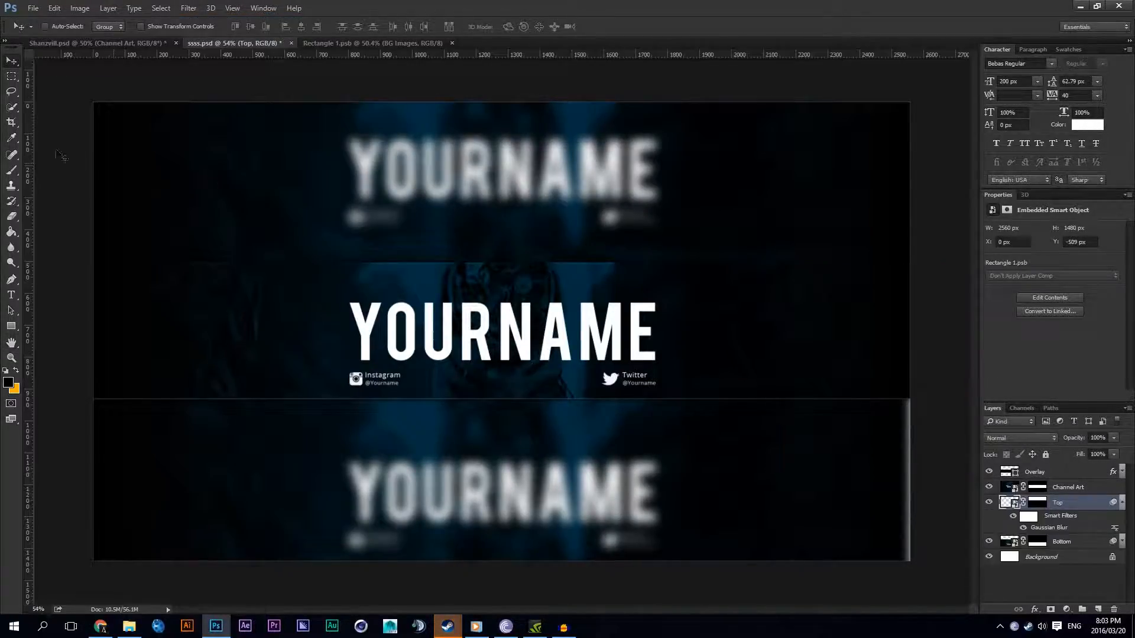
Step: Add a black Solid Color fill layer above the Background layer and merge it into Background
scroll(499, 346, up, 1)
click(1039, 558)
click(1066, 609)
click(1028, 352)
click(630, 409)
drag(622, 423, 621, 494)
click(894, 300)
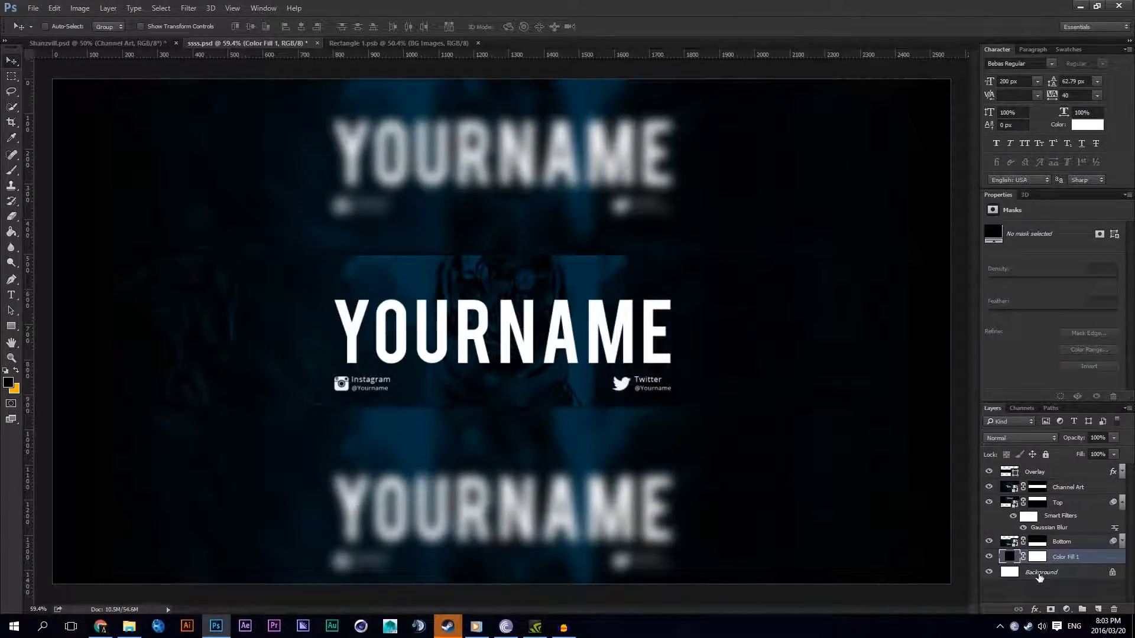
key(ctrl+e)
Step: Check the Rectangle 1.psb artwork, return to ssss.psd and save the template
scroll(482, 133, down, 1)
click(441, 44)
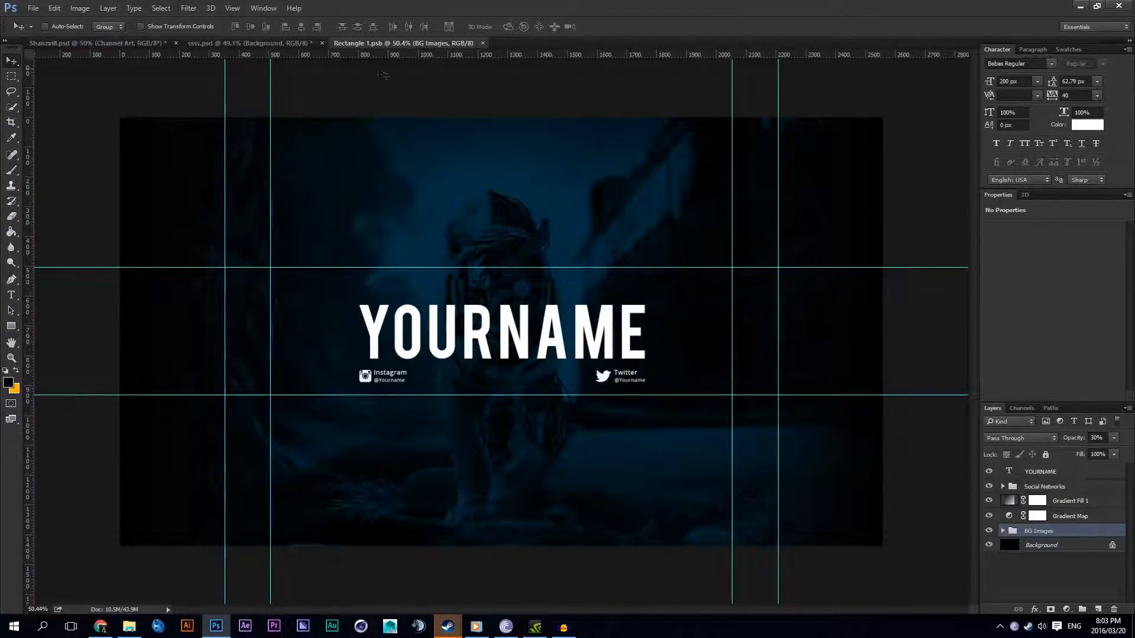
click(259, 42)
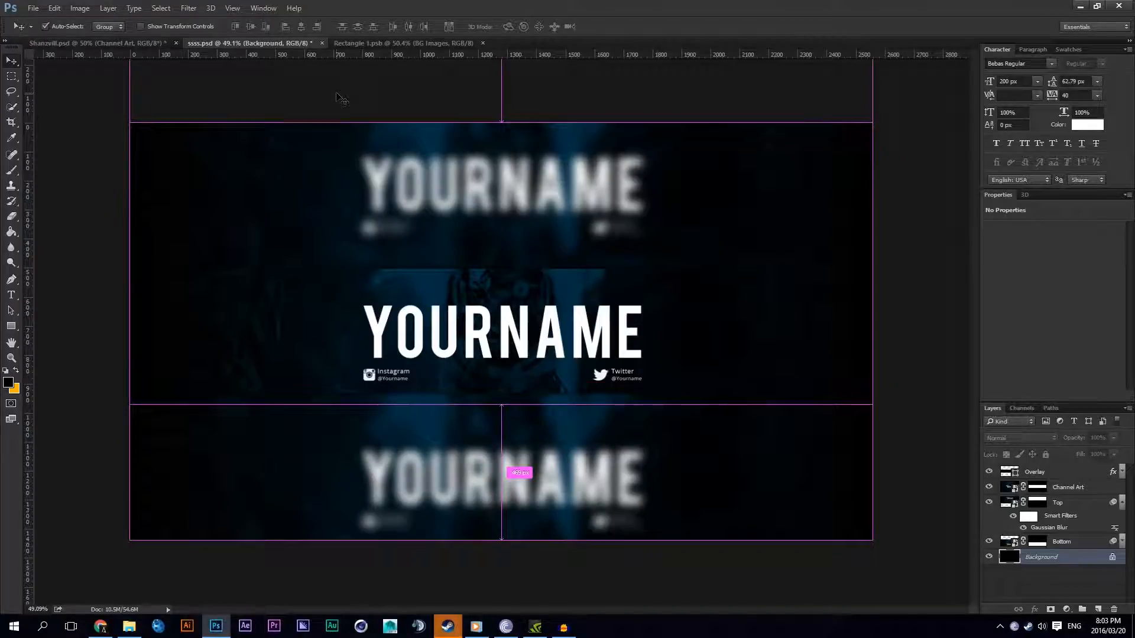
key(ctrl+s)
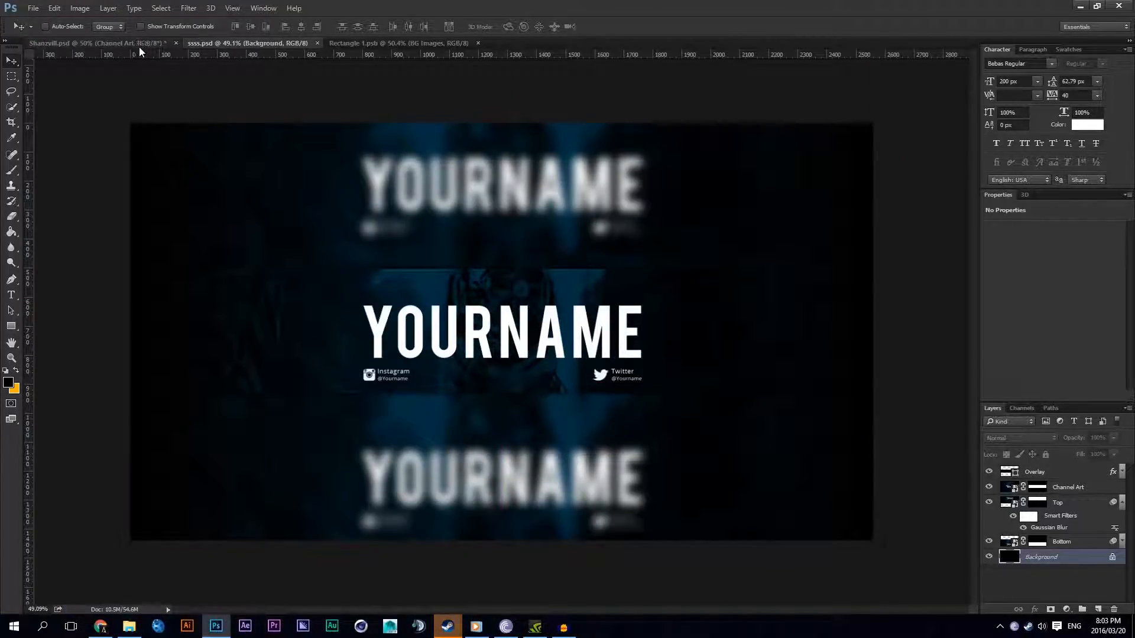
Step: Compare the finished Shanzvill.psd channel art, with and without guides, against the ssss.psd template
click(141, 44)
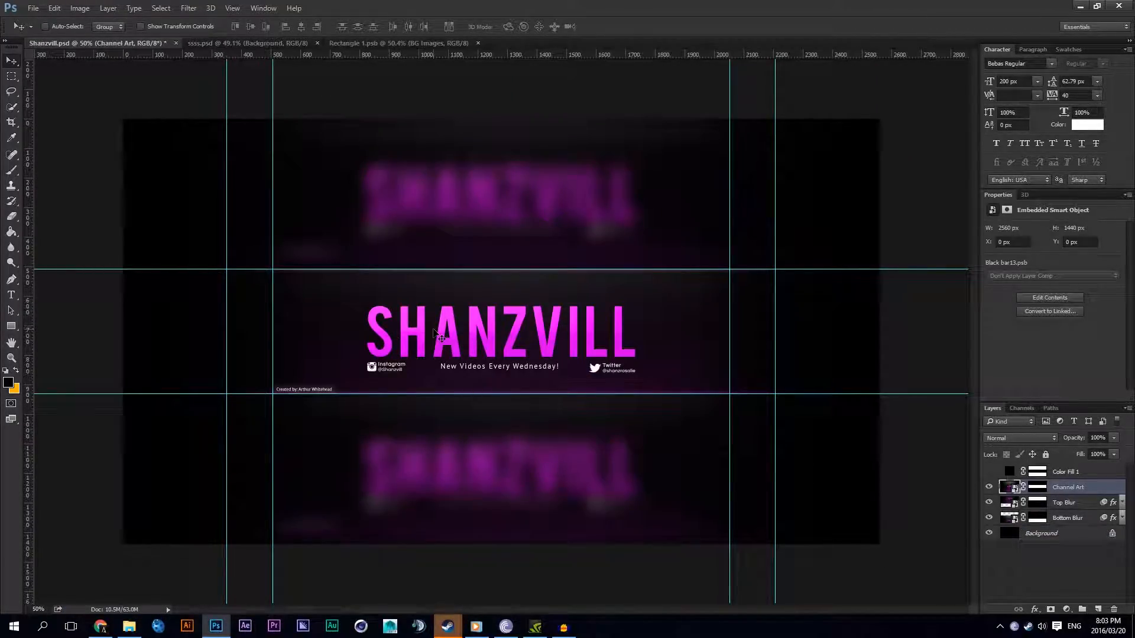
key(ctrl+semicolon)
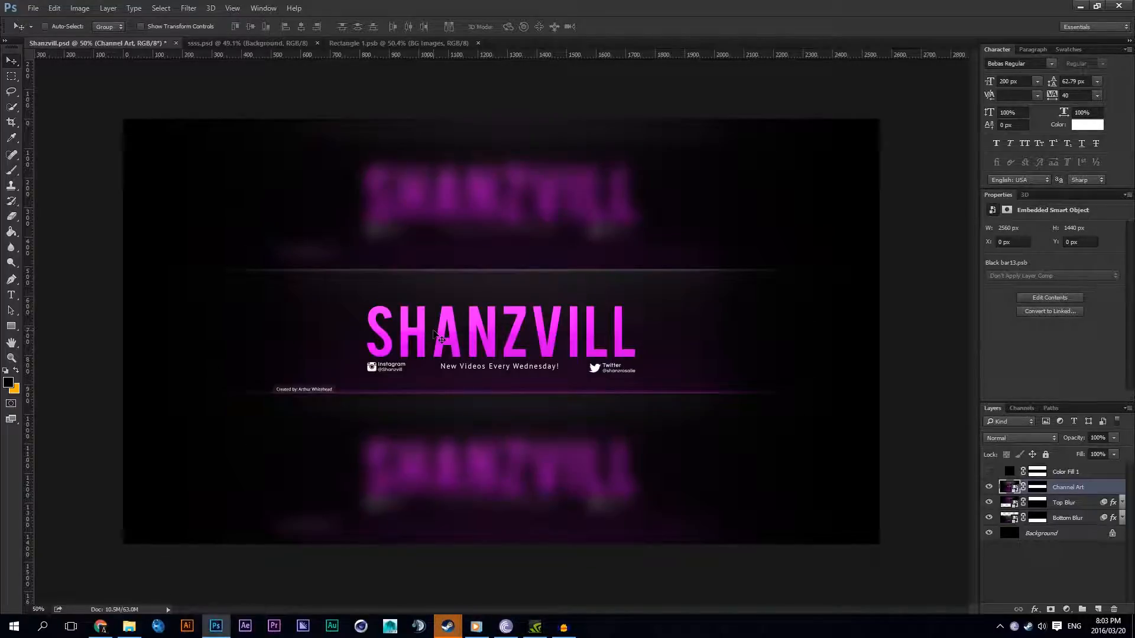
scroll(438, 335, up, 1)
click(241, 44)
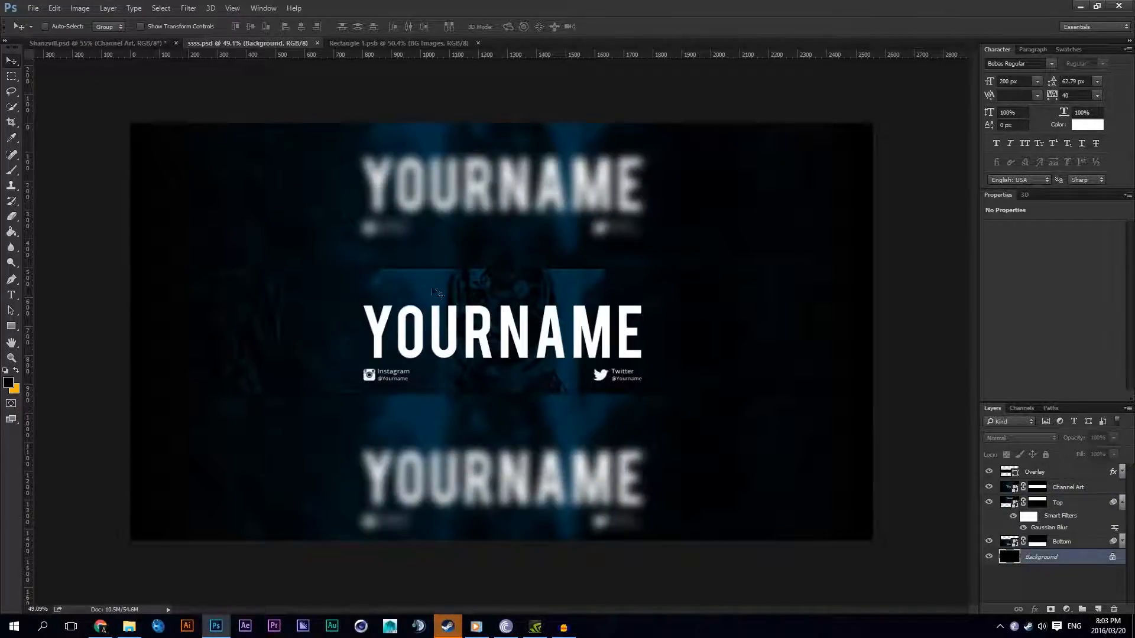
click(139, 43)
key(ctrl+semicolon)
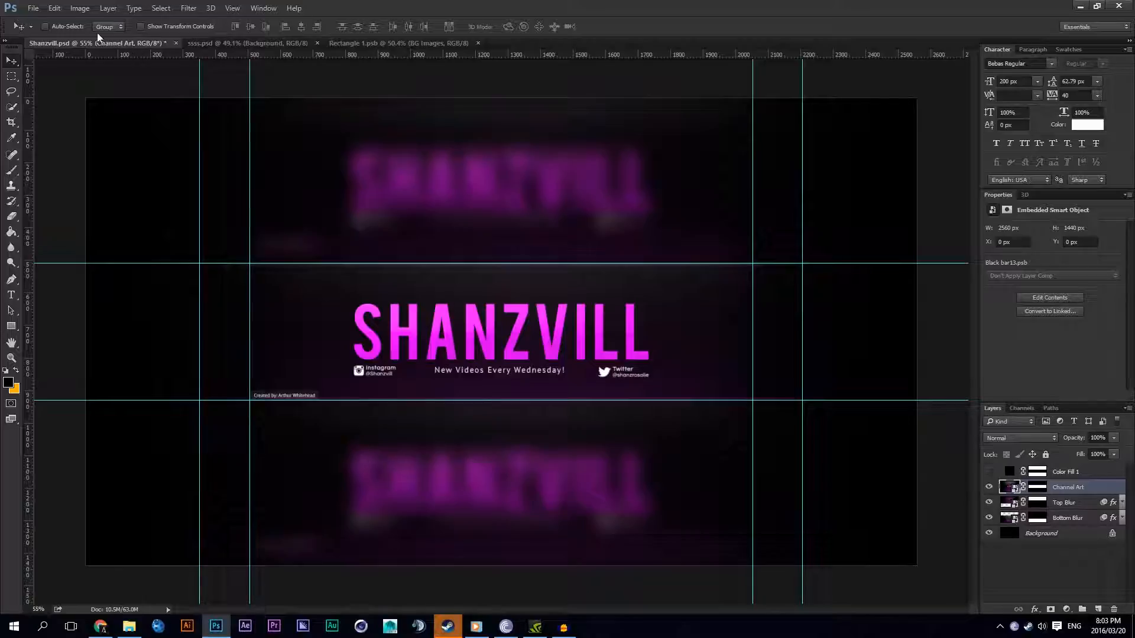
click(209, 43)
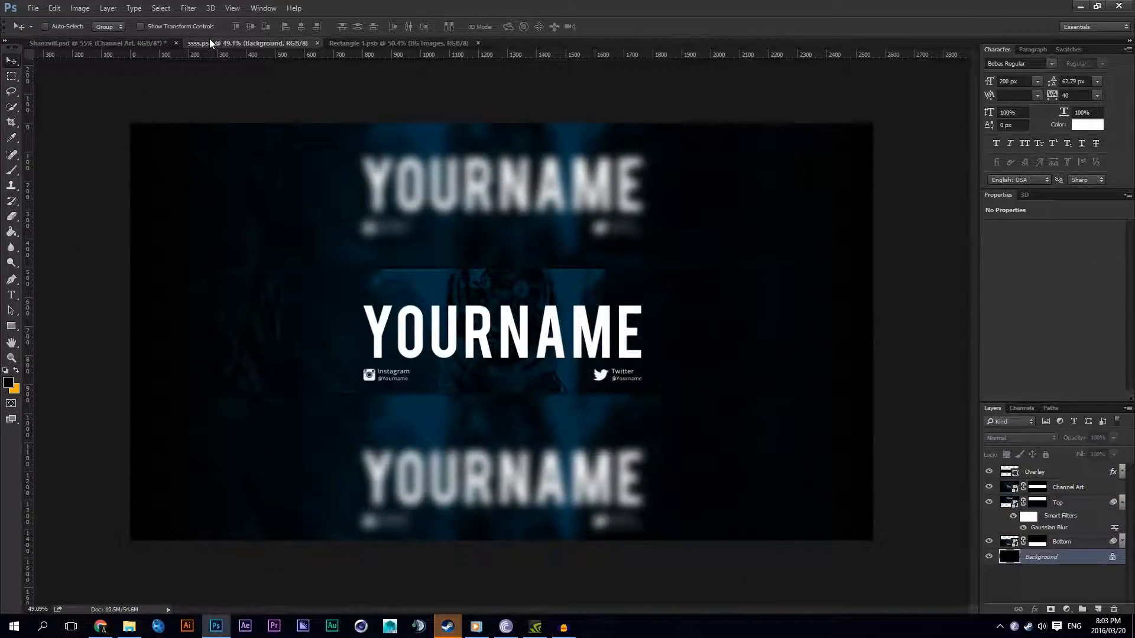
Step: Add a layer above the BG Images group in Rectangle 1.psb and paint a white (ffffff) spot above the title with a 500 px, 0% hardness brush
click(349, 42)
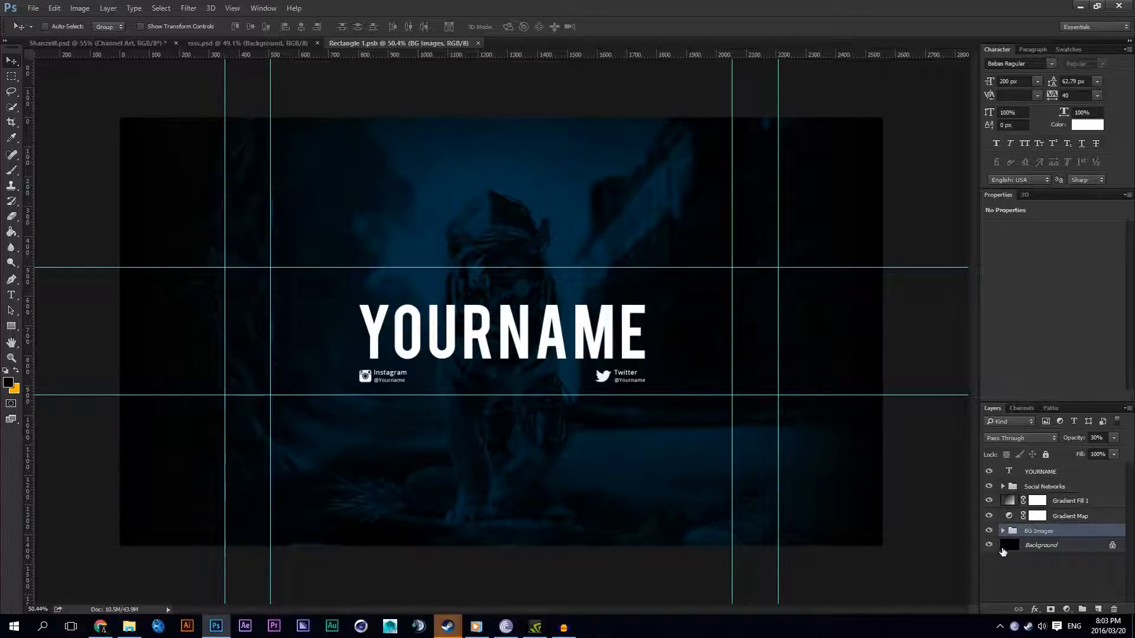
click(1099, 608)
key(b)
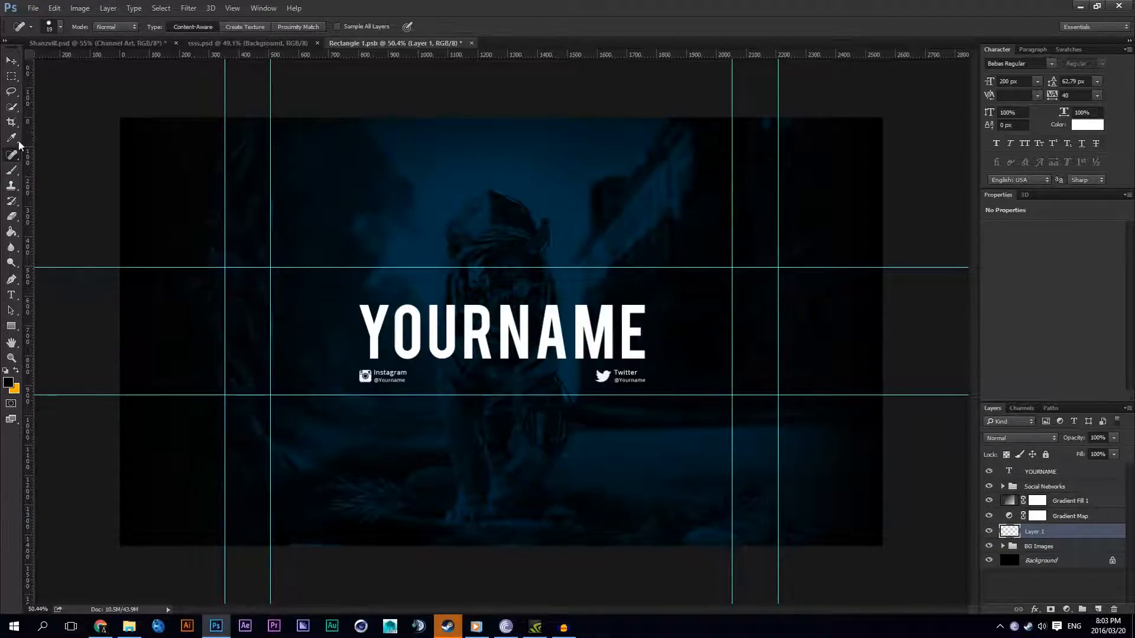
click(54, 27)
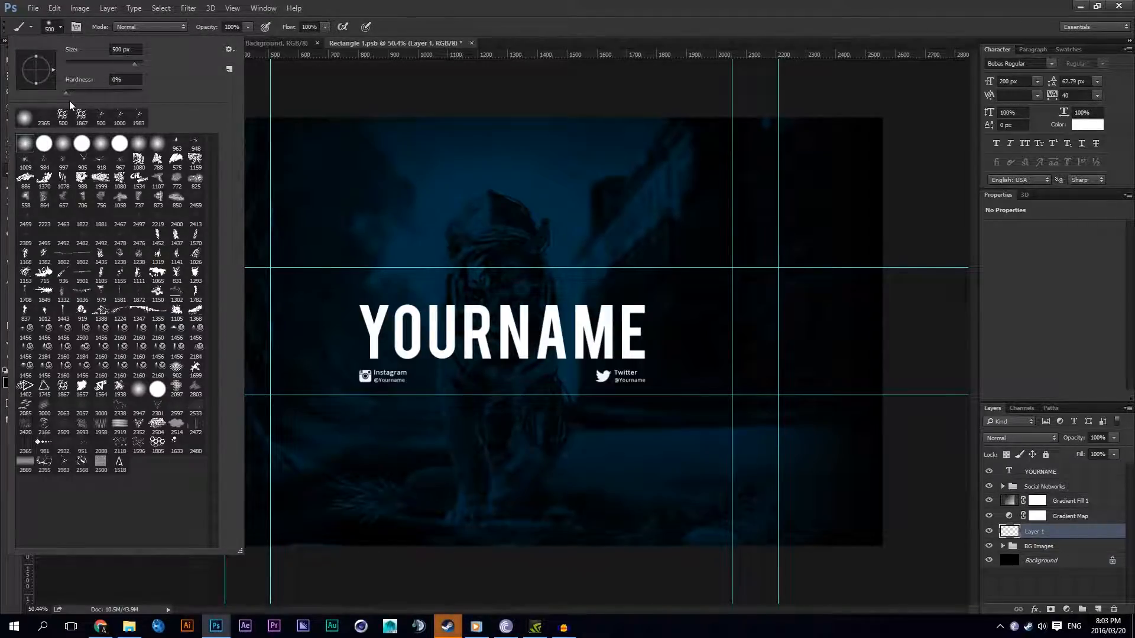
click(475, 237)
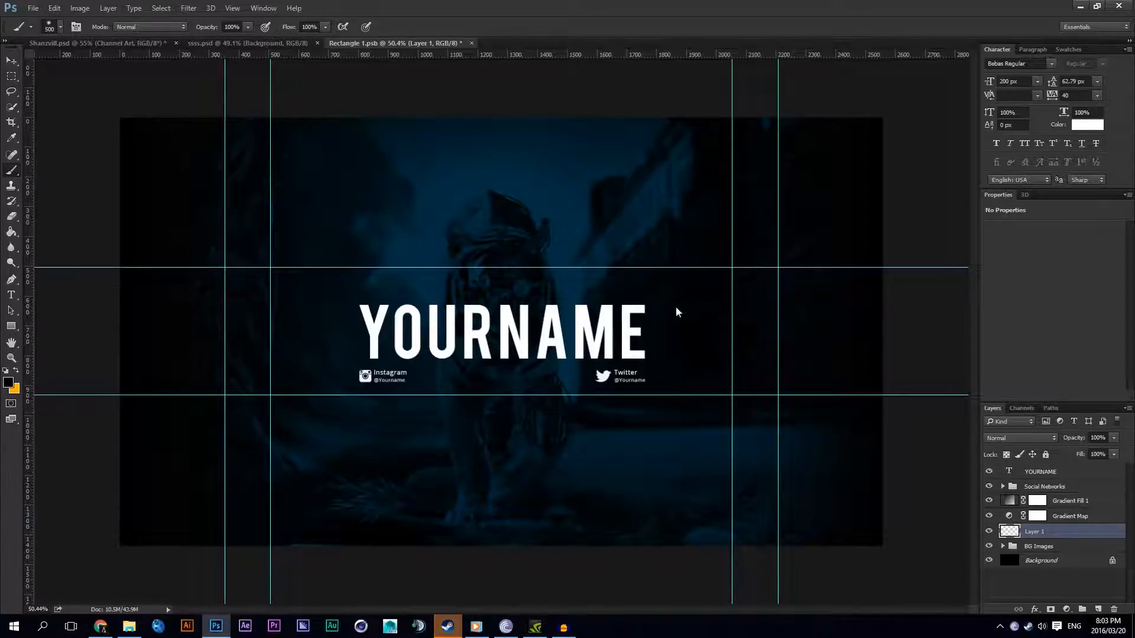
click(8, 382)
text(ffffff)
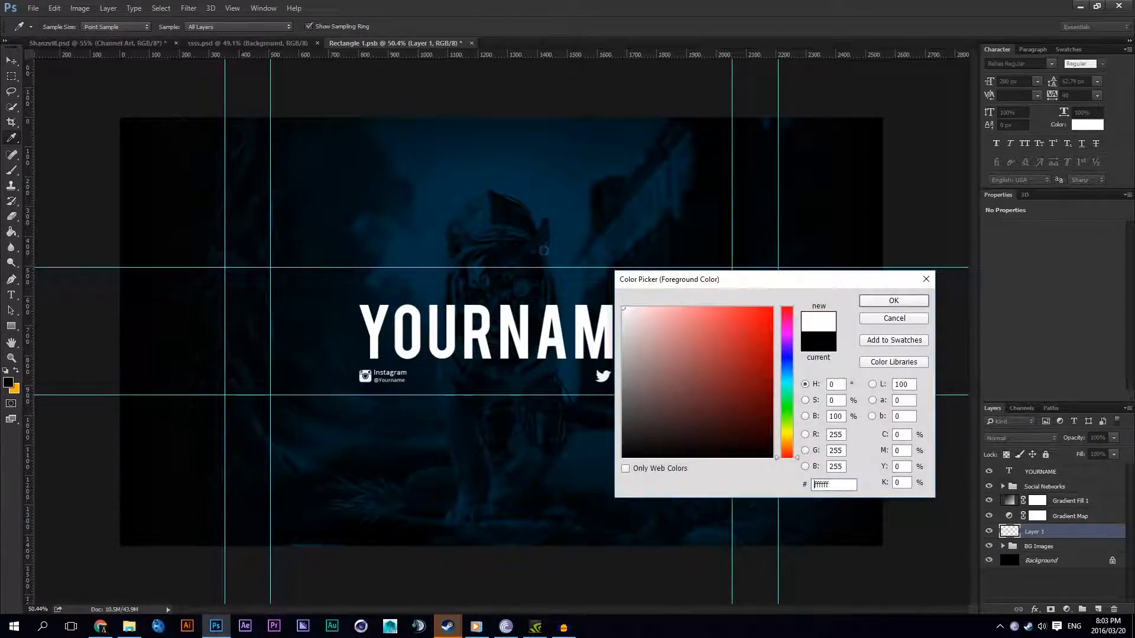
click(869, 303)
click(473, 227)
key(v)
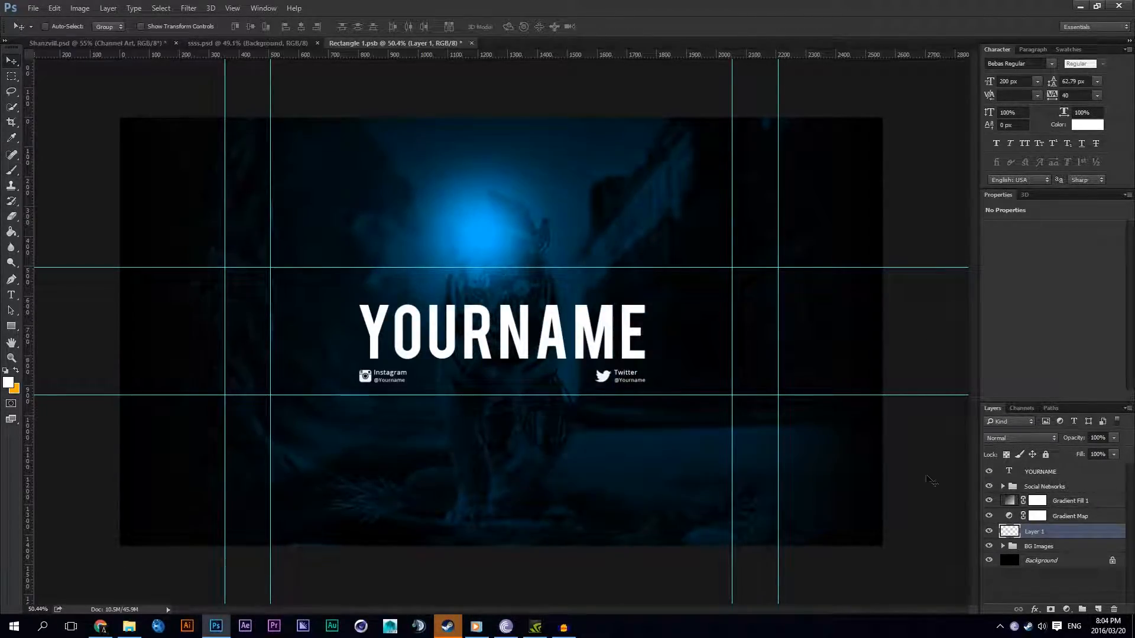
Step: Move the white spot layer to the top of the layer stack and convert it to a smart object
drag(1038, 533, 1042, 476)
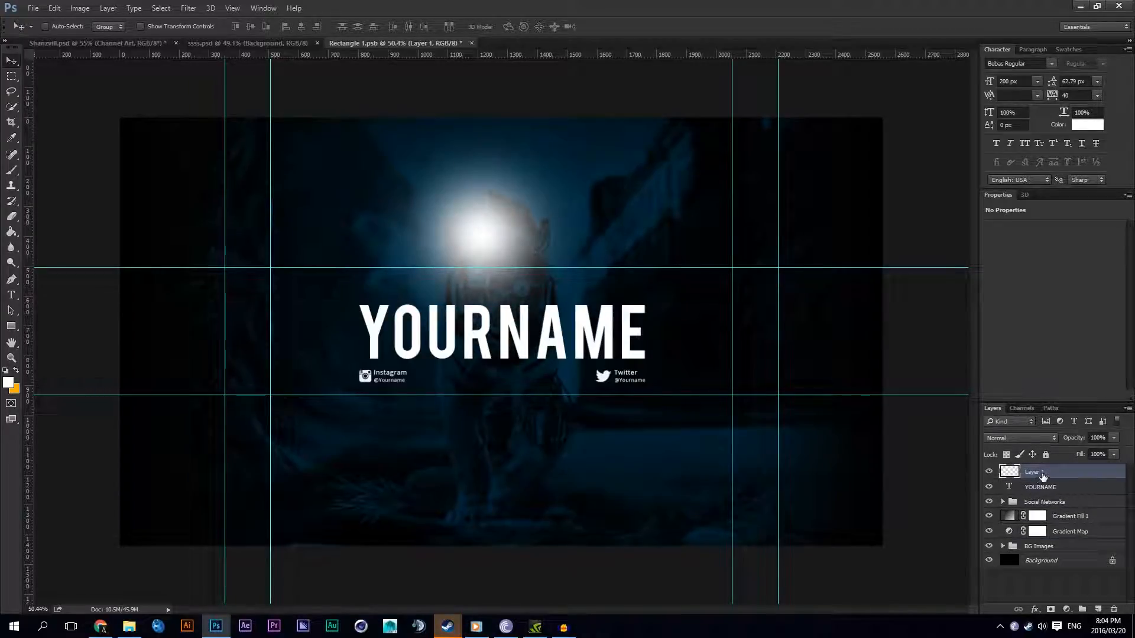
right_click(1041, 476)
click(936, 219)
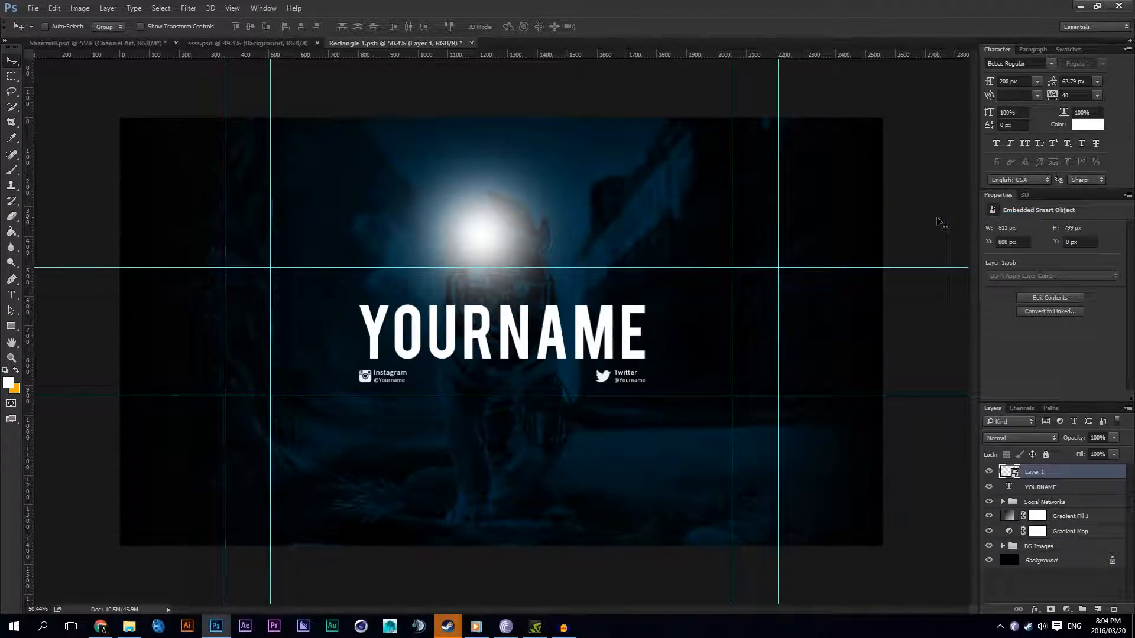
Step: Scale the white spot smart object up from its centre to about 206%
key(ctrl+t)
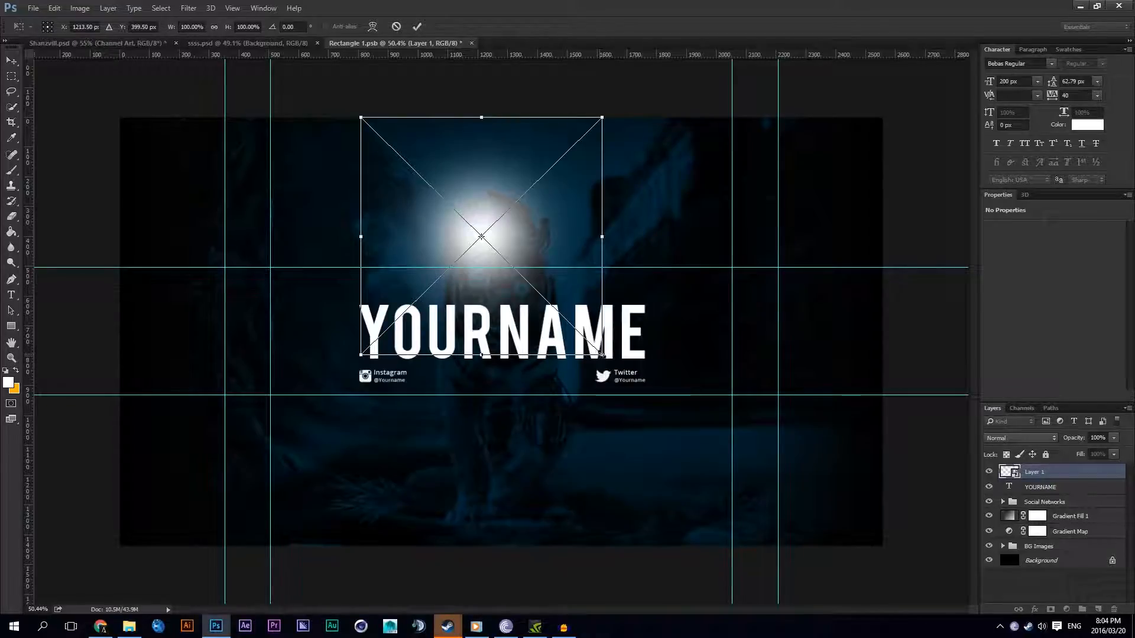
drag(598, 354, 824, 358)
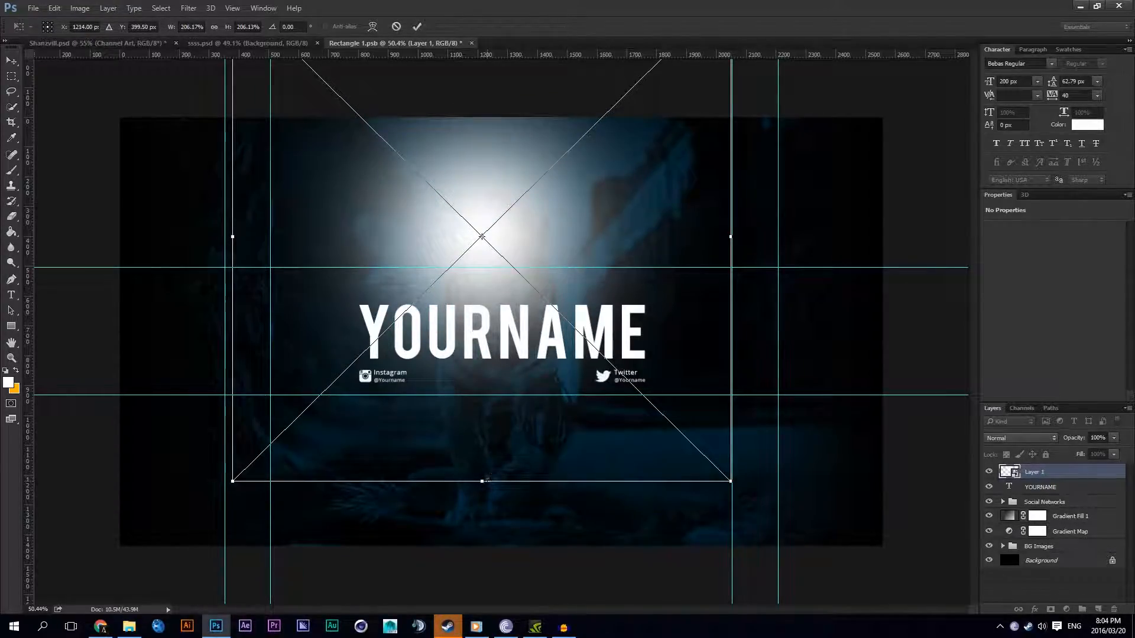
key(Return)
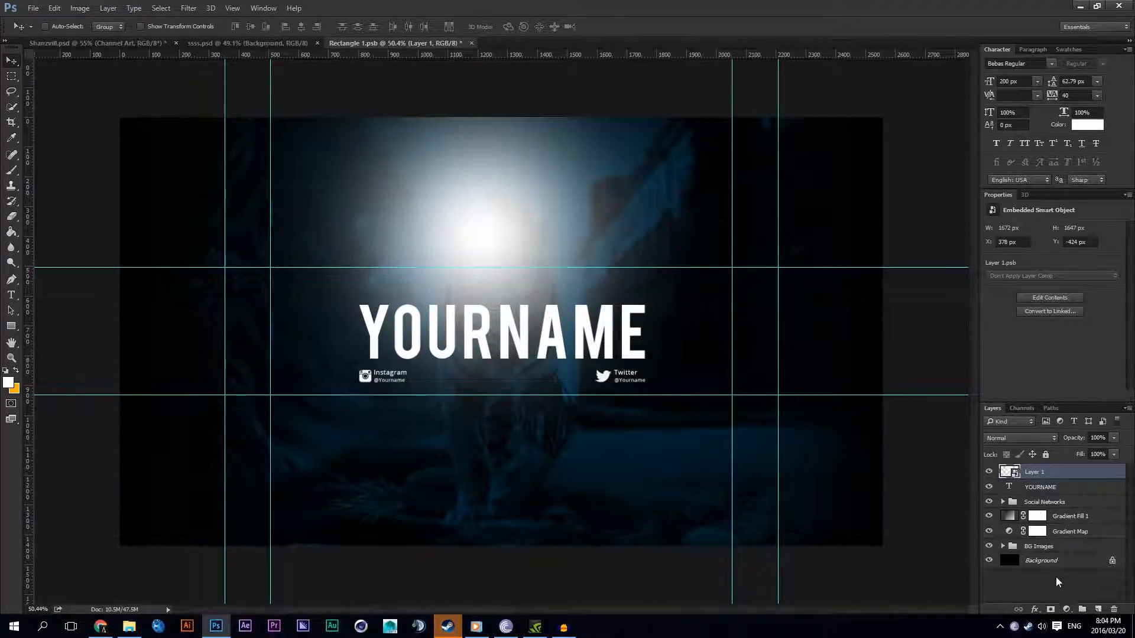
Step: Add a black (000000) Solid Color fill layer at the top of the stack and delete its layer mask
click(1066, 609)
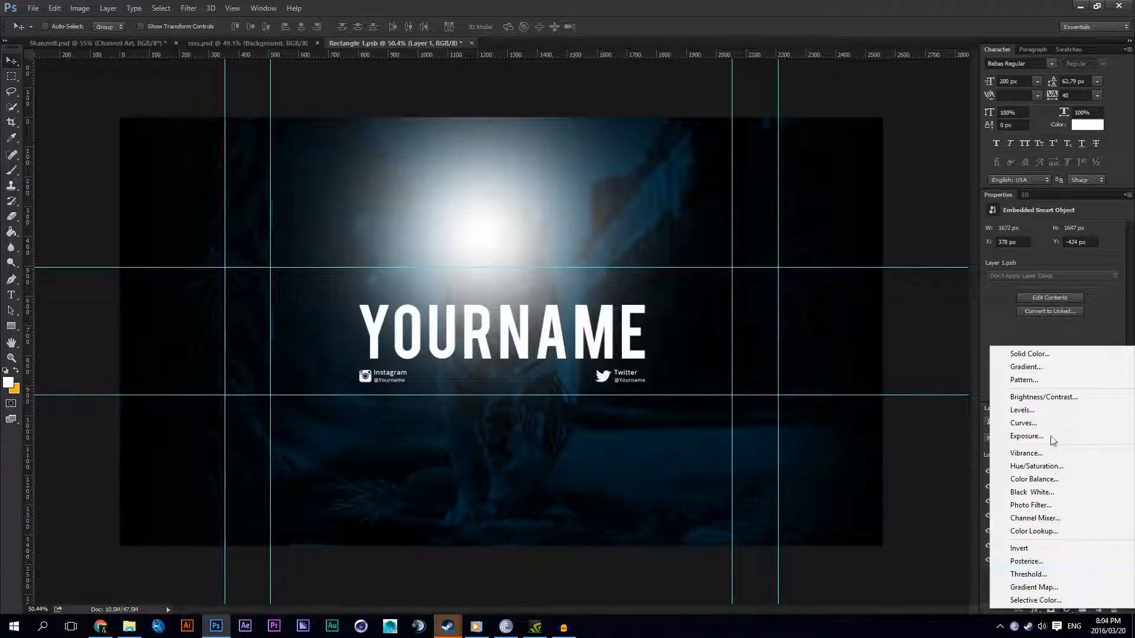
click(1030, 353)
text(000000)
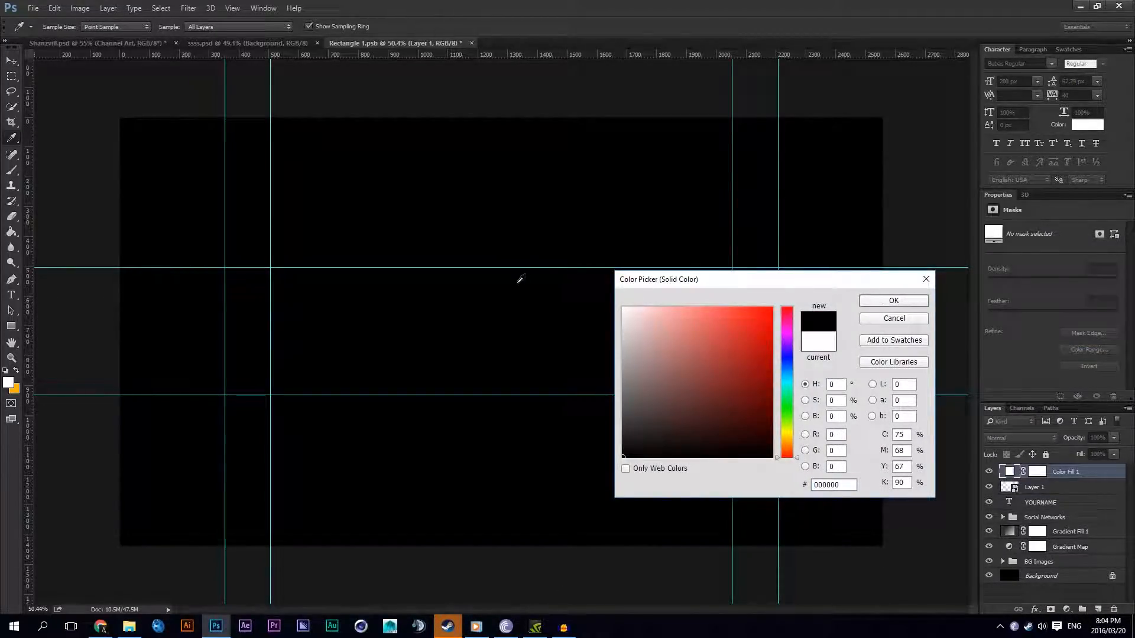
click(891, 301)
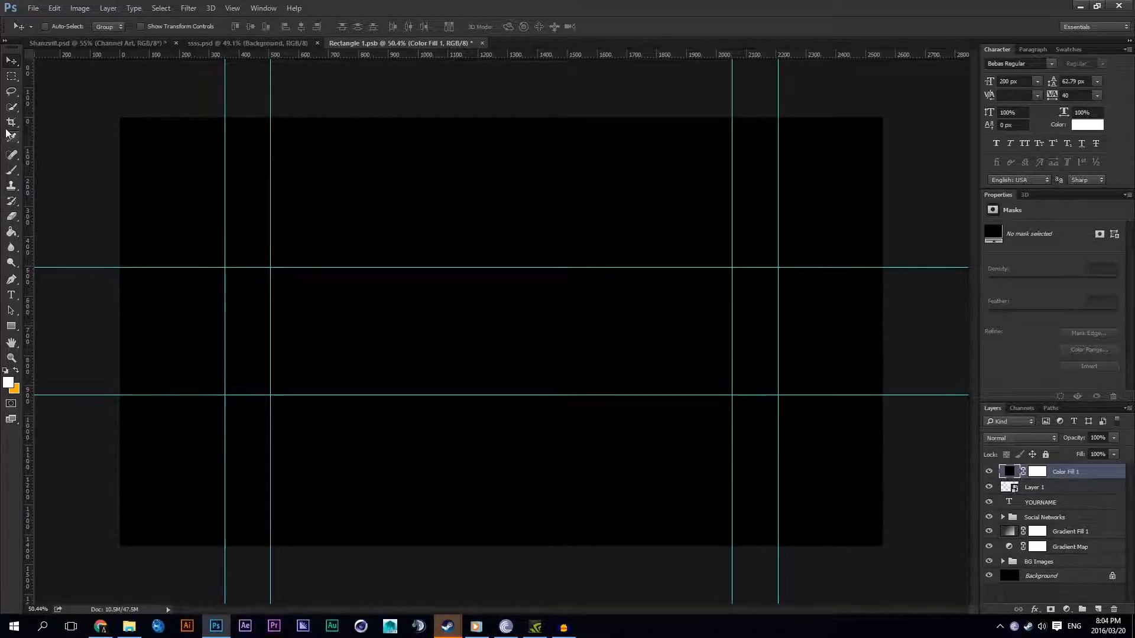
click(1028, 476)
right_click(1028, 477)
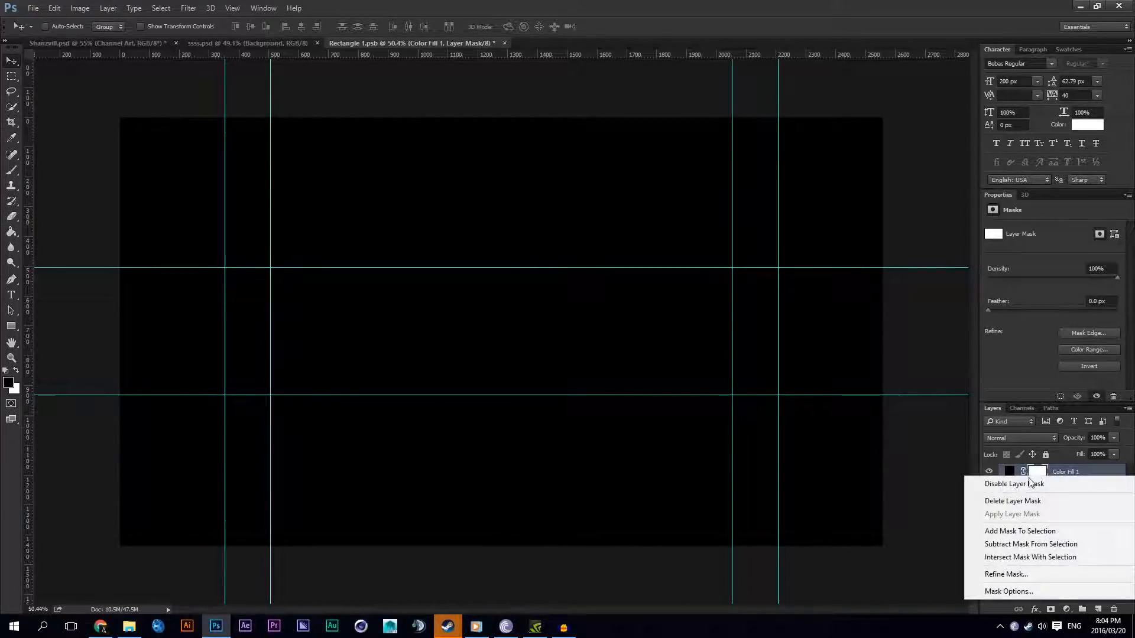
click(1013, 501)
Step: Mask the black fill layer with an inverted full-width selection of the middle strip so only the areas outside the strip are covered
key(m)
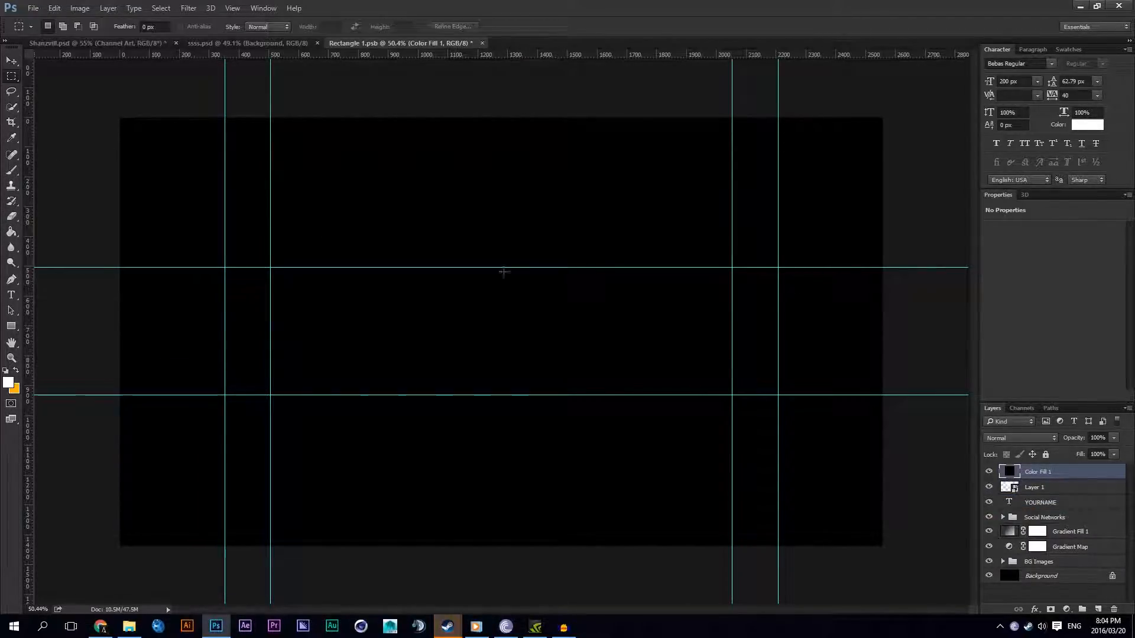
drag(888, 395, 23, 269)
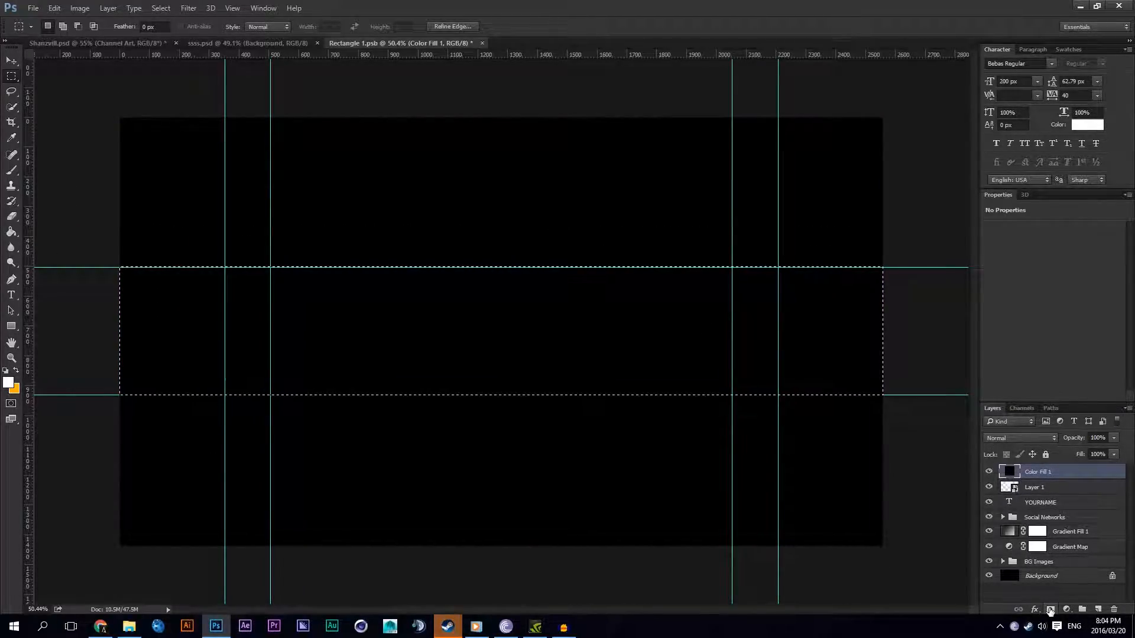
click(1049, 610)
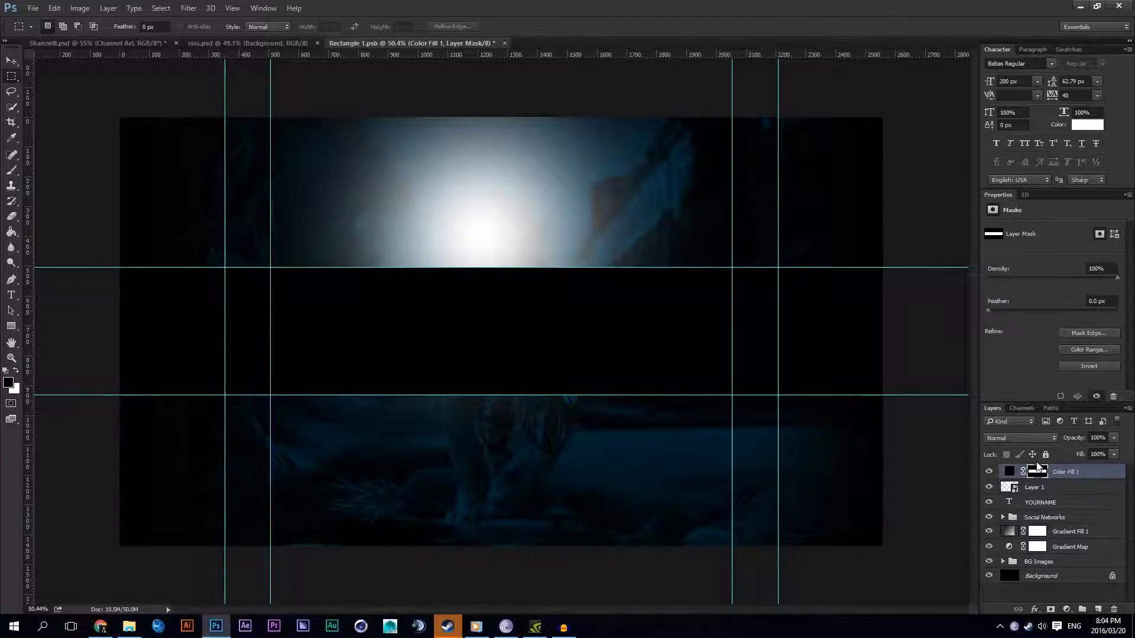
key(ctrl+i)
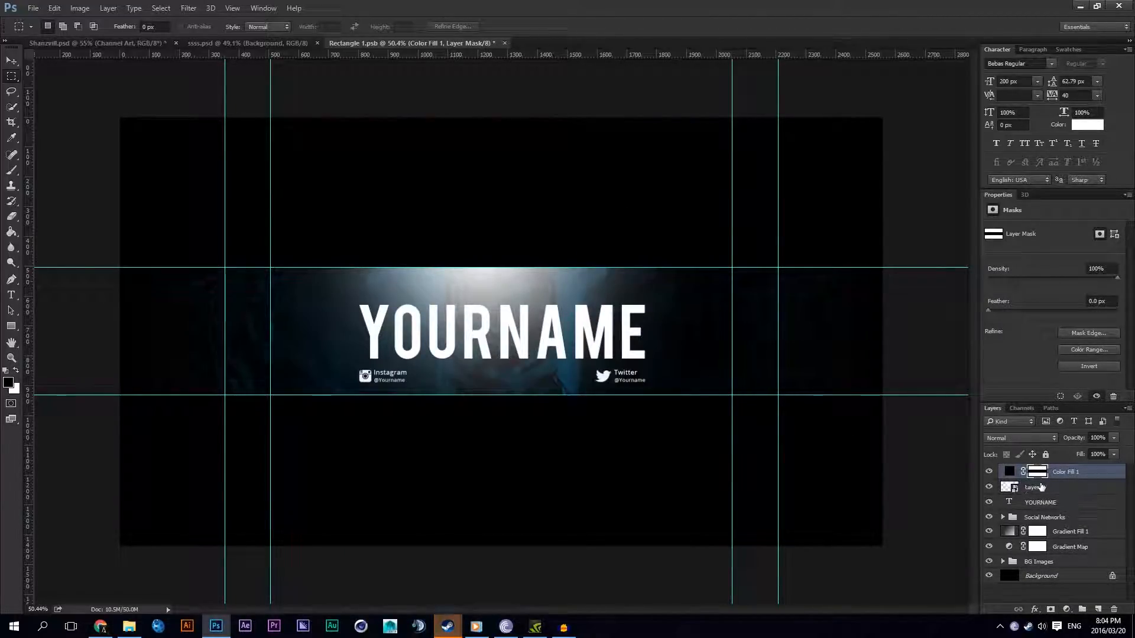
Step: Move the white spot up and left to about X 210 px, Y -613 px, checking it with the black fill layer hidden and shown
click(1041, 488)
click(11, 61)
drag(574, 338, 521, 283)
click(989, 471)
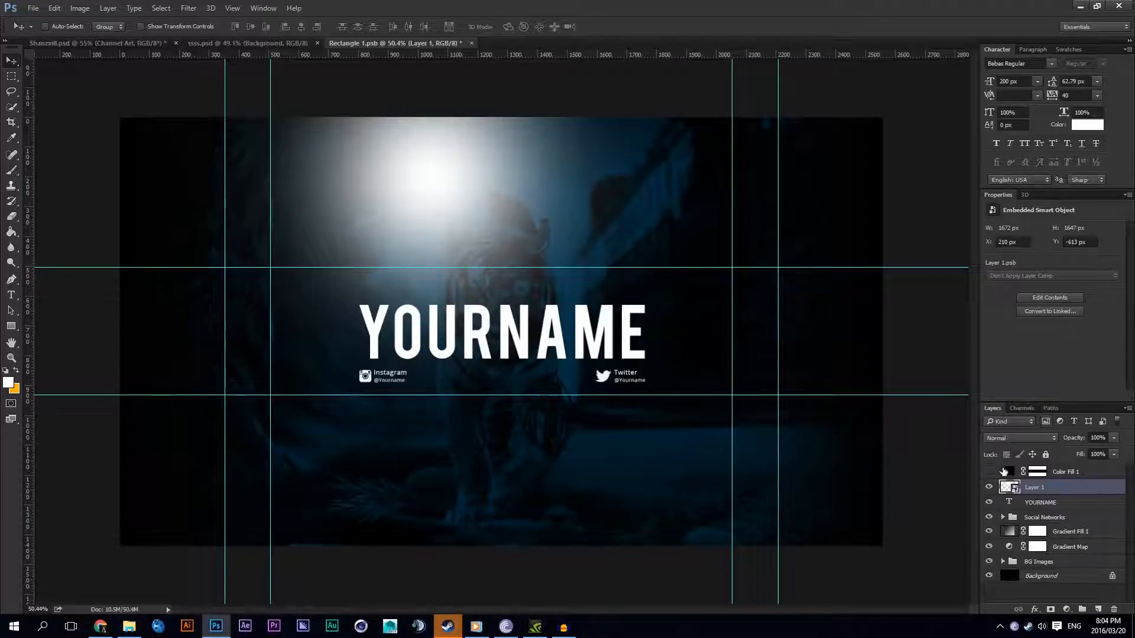
click(989, 472)
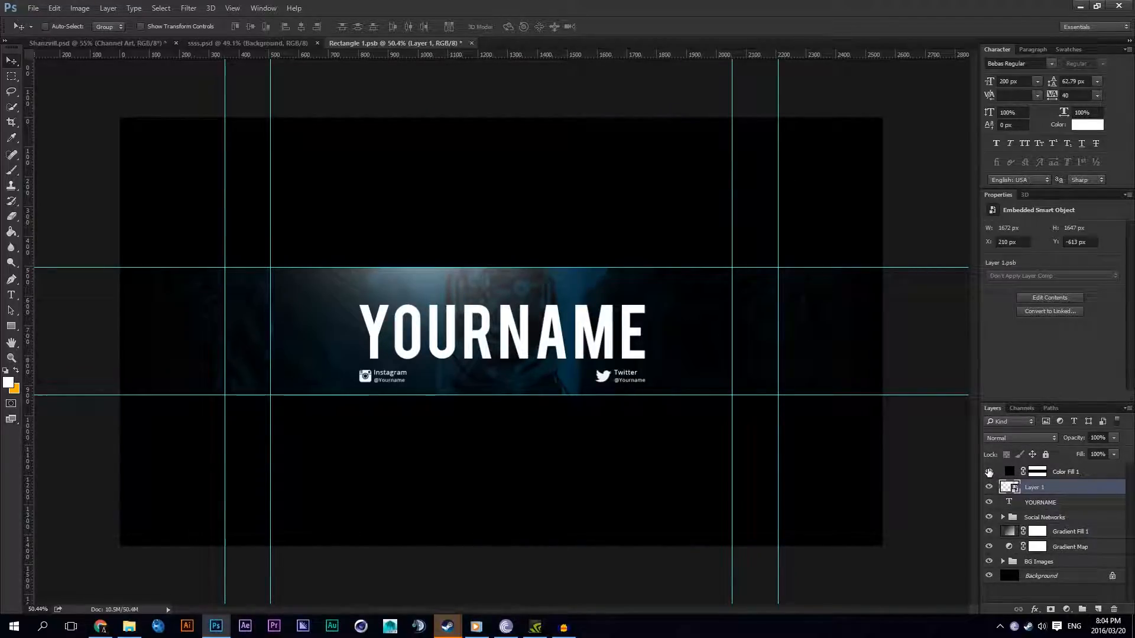
Step: Save Rectangle 1.psb, check the updated artwork in ssss.psd and return to Rectangle 1.psb
key(ctrl+s)
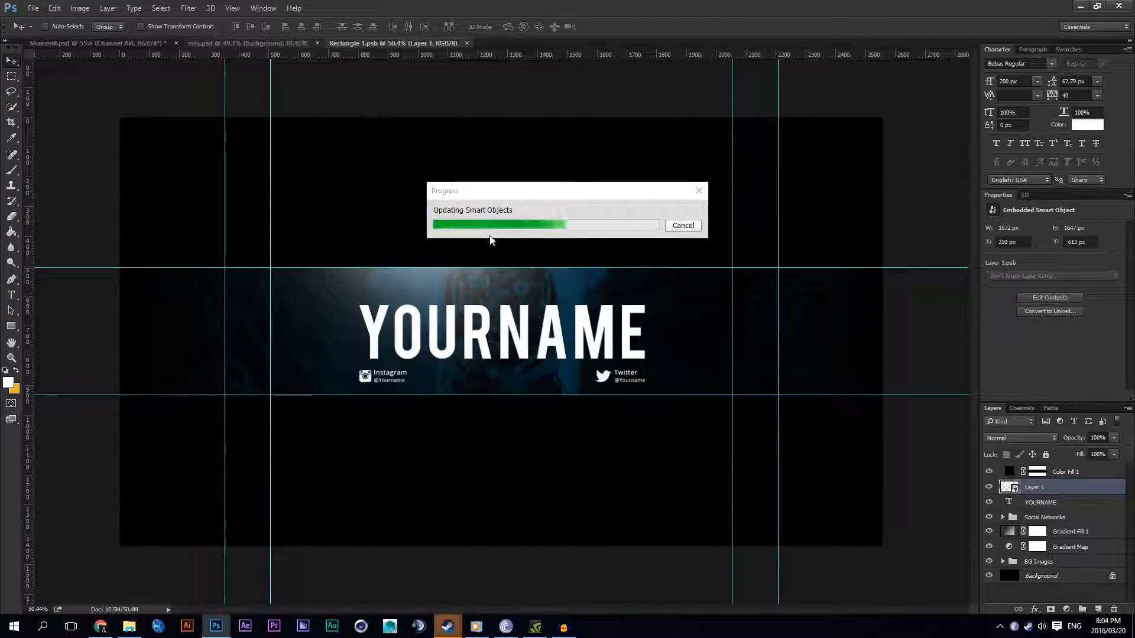
click(279, 44)
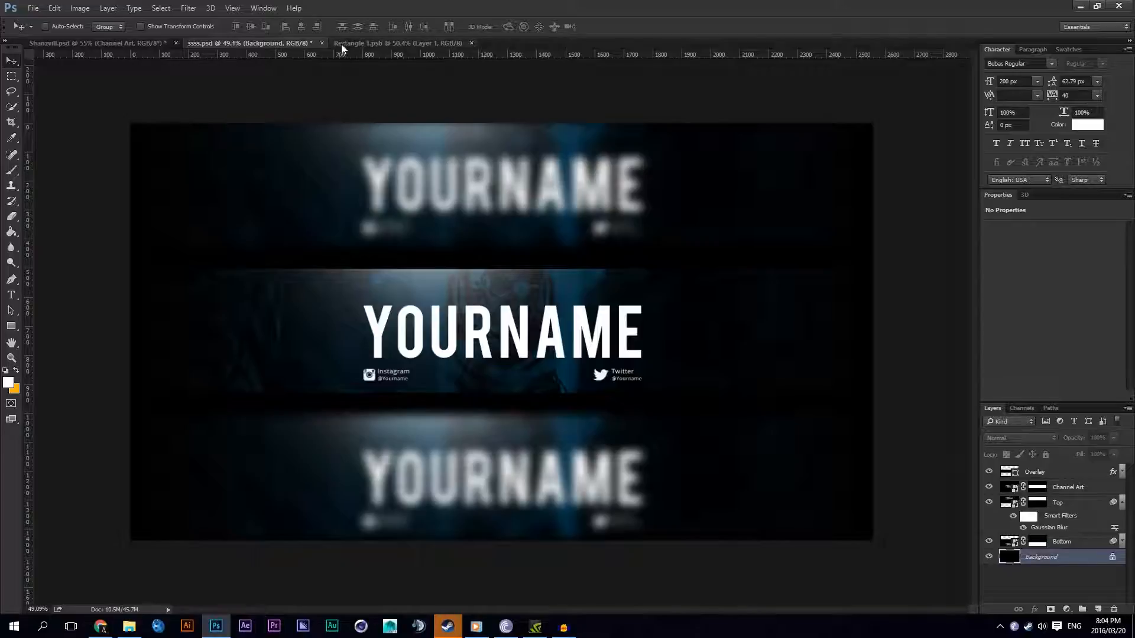
click(371, 45)
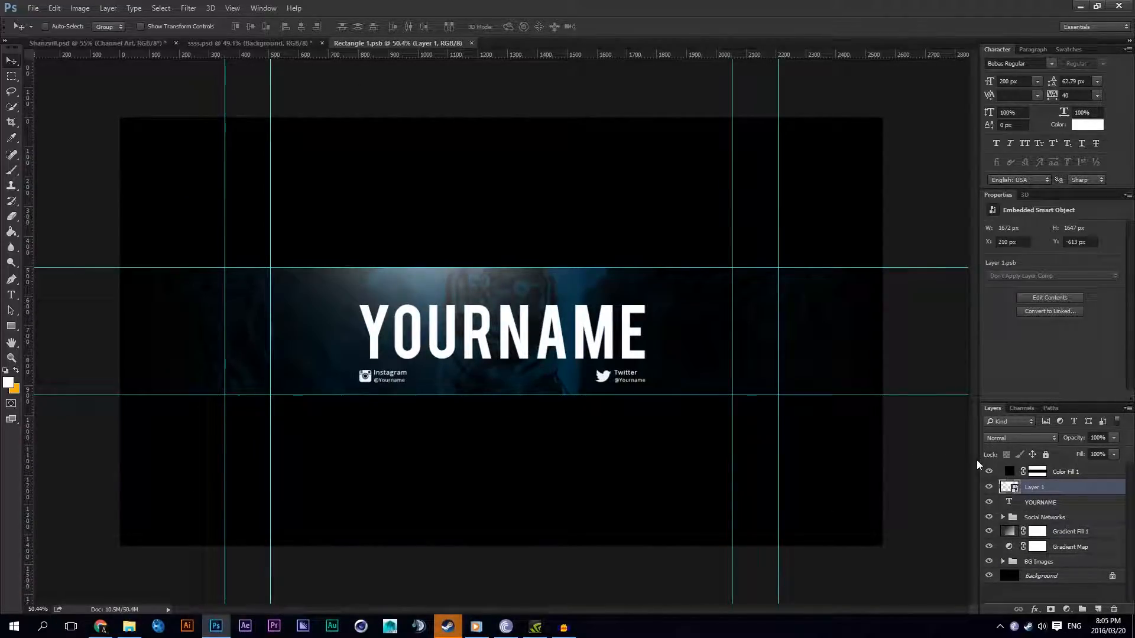
Step: Stretch the white spot to about 513% width and 156% height along the strip's upper edge, and place a duplicate along its lower edge
drag(585, 328, 633, 330)
key(ctrl+t)
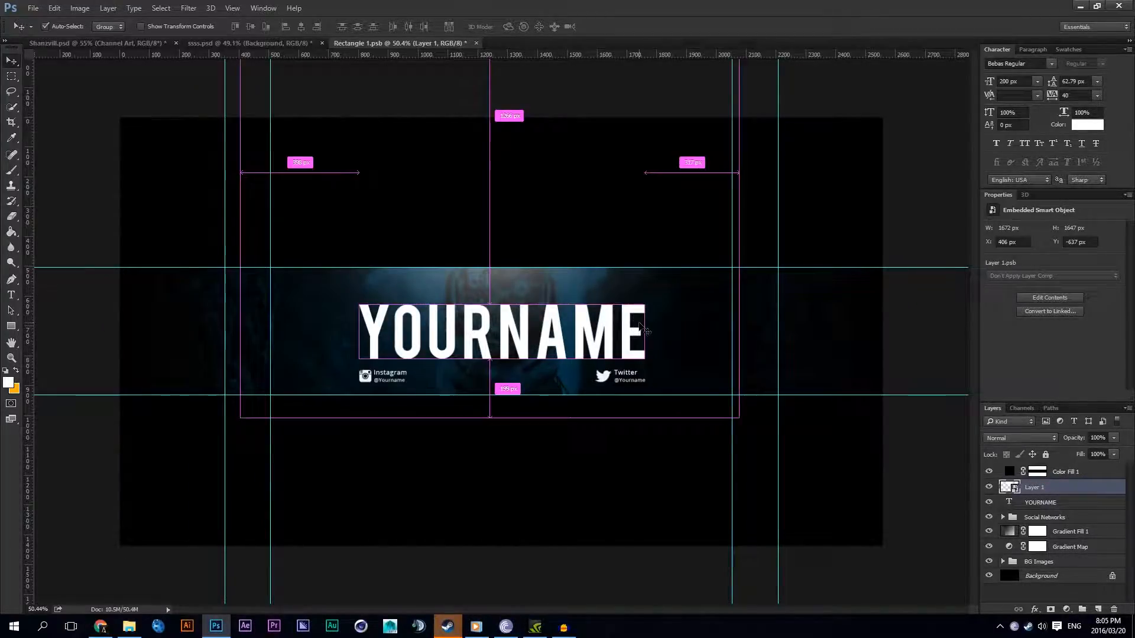
drag(739, 172, 1111, 180)
drag(490, 418, 511, 362)
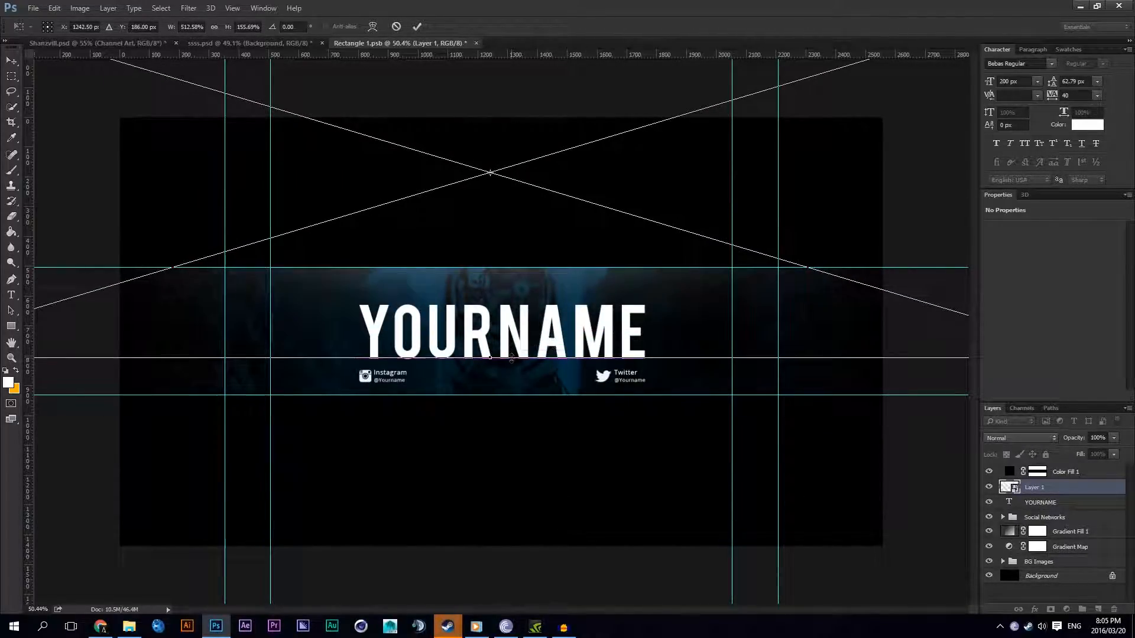
key(Return)
drag(618, 203, 607, 457)
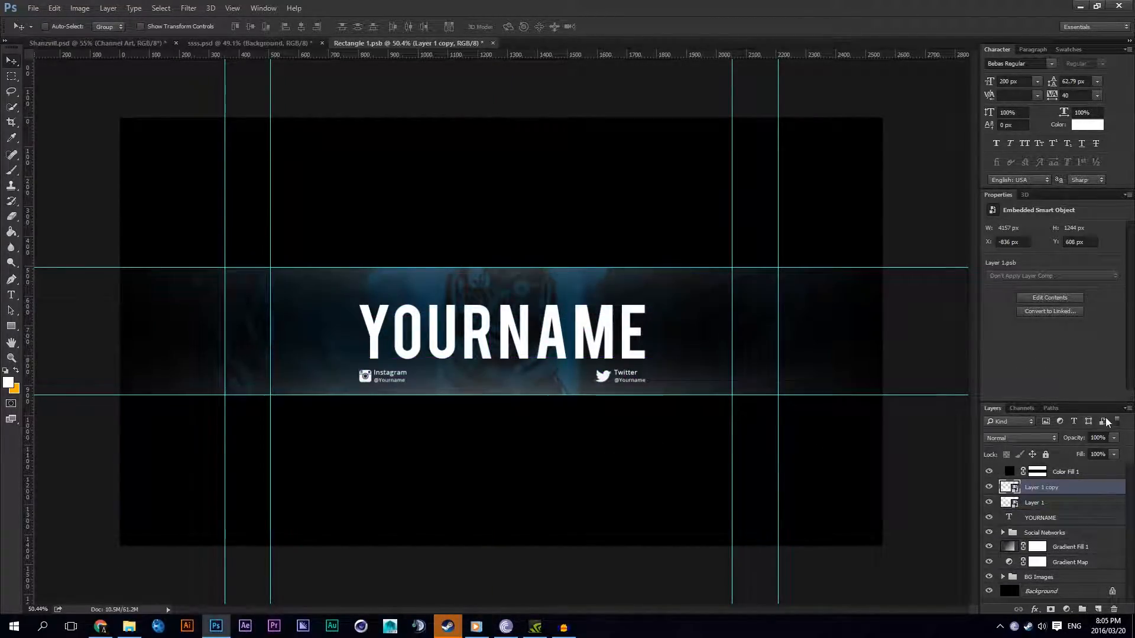
right_click(1056, 487)
click(936, 49)
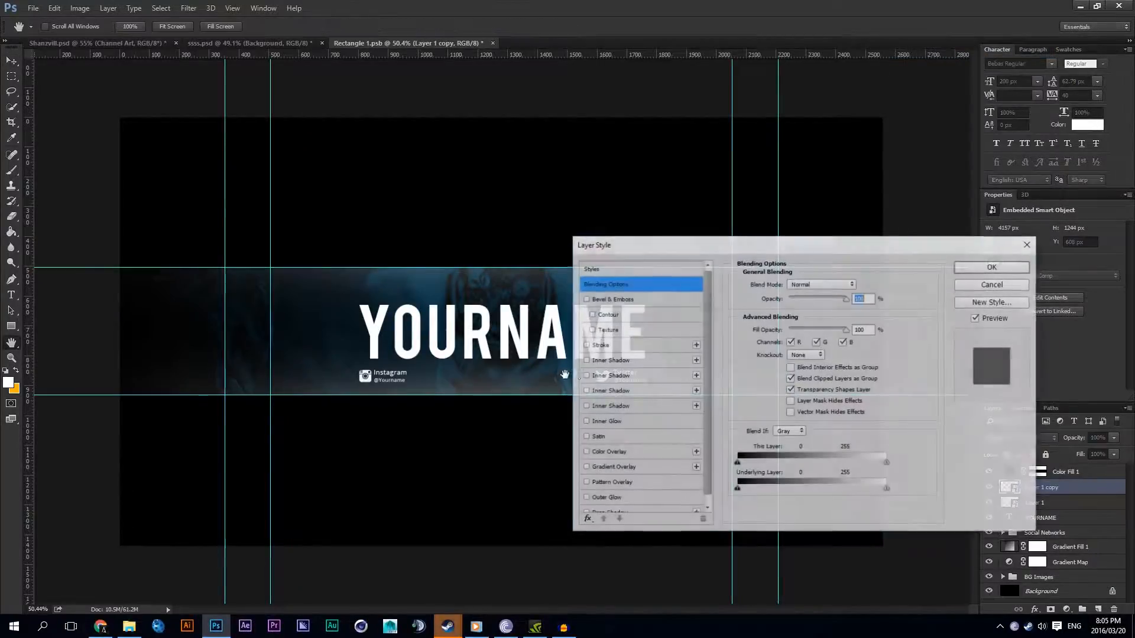
click(607, 452)
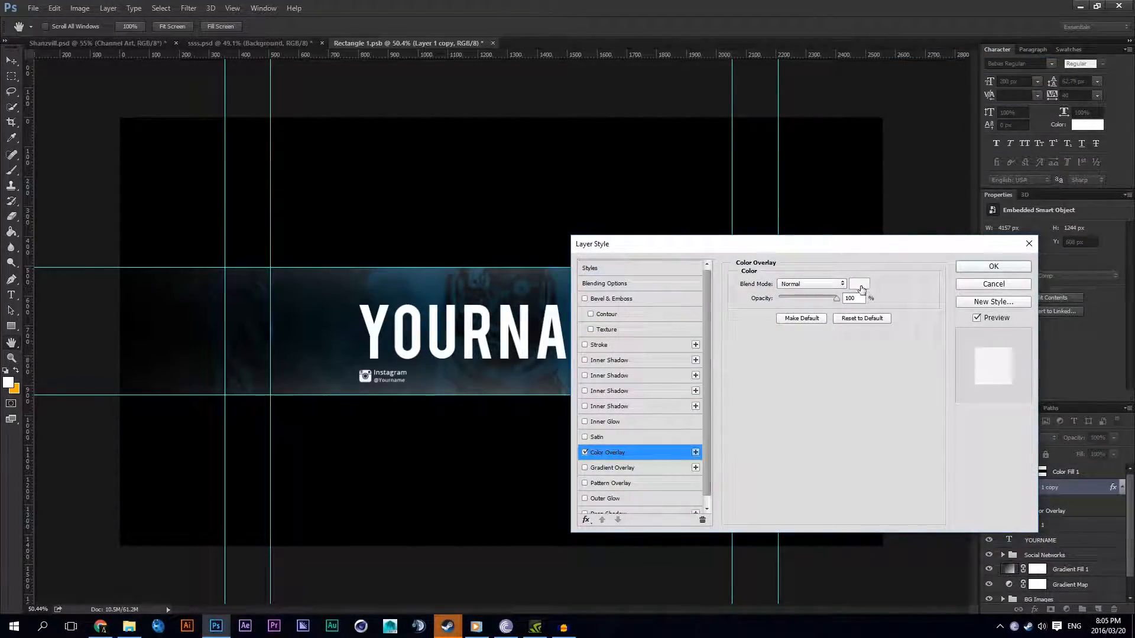
click(859, 285)
text(https://)
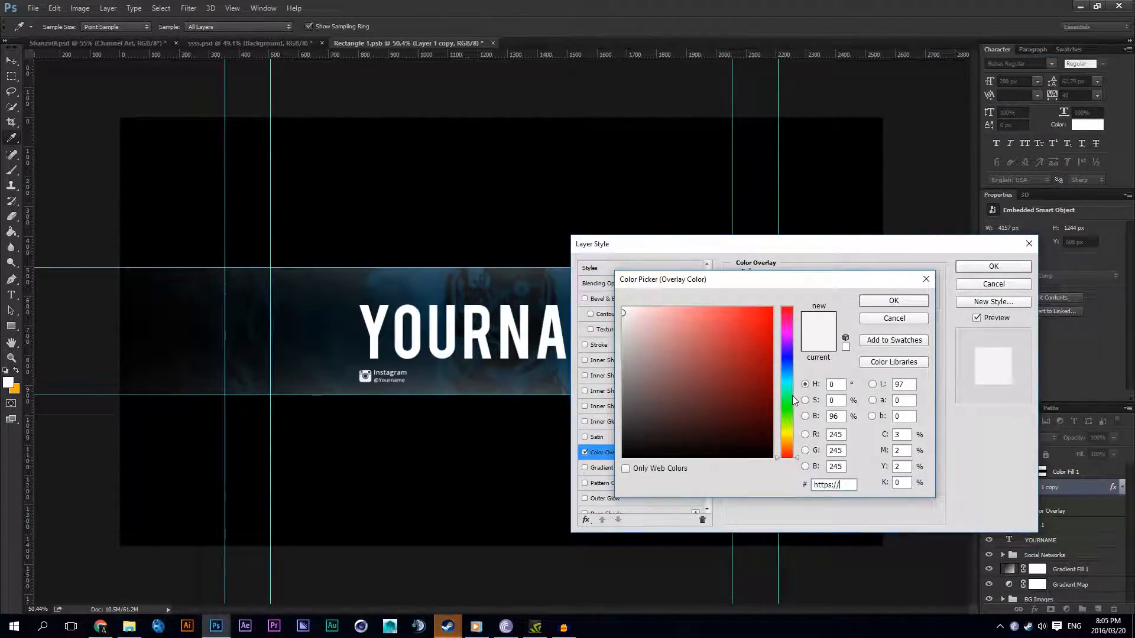
click(894, 319)
click(993, 284)
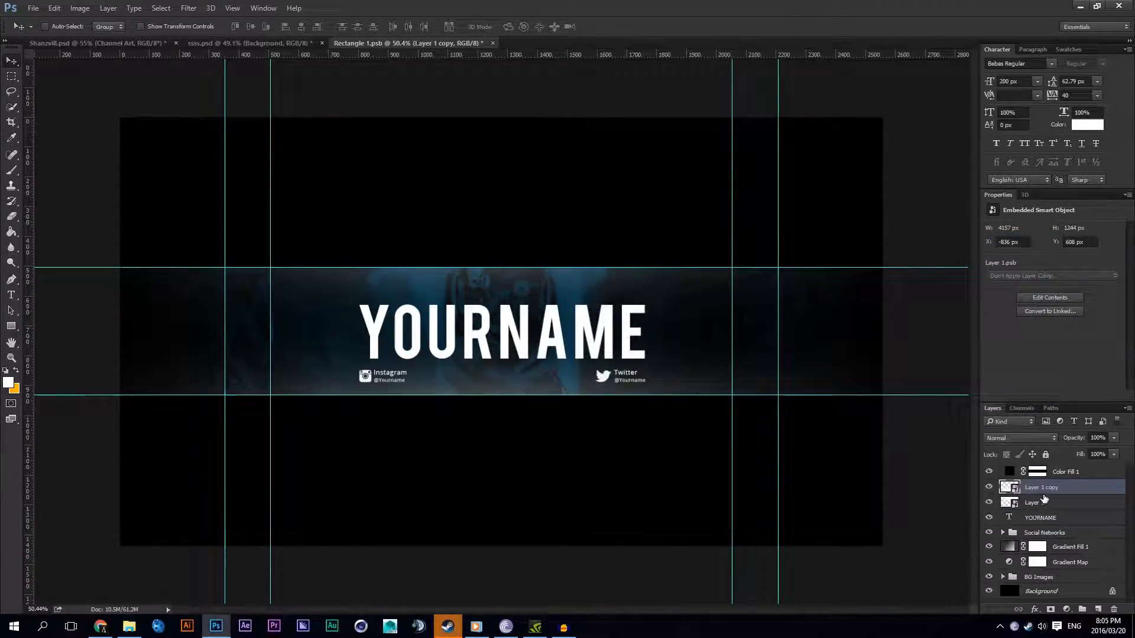
Step: Copy the colour value of the blue end stop in the Gradient Map layer's gradient, keeping the gradient as it is
click(1025, 563)
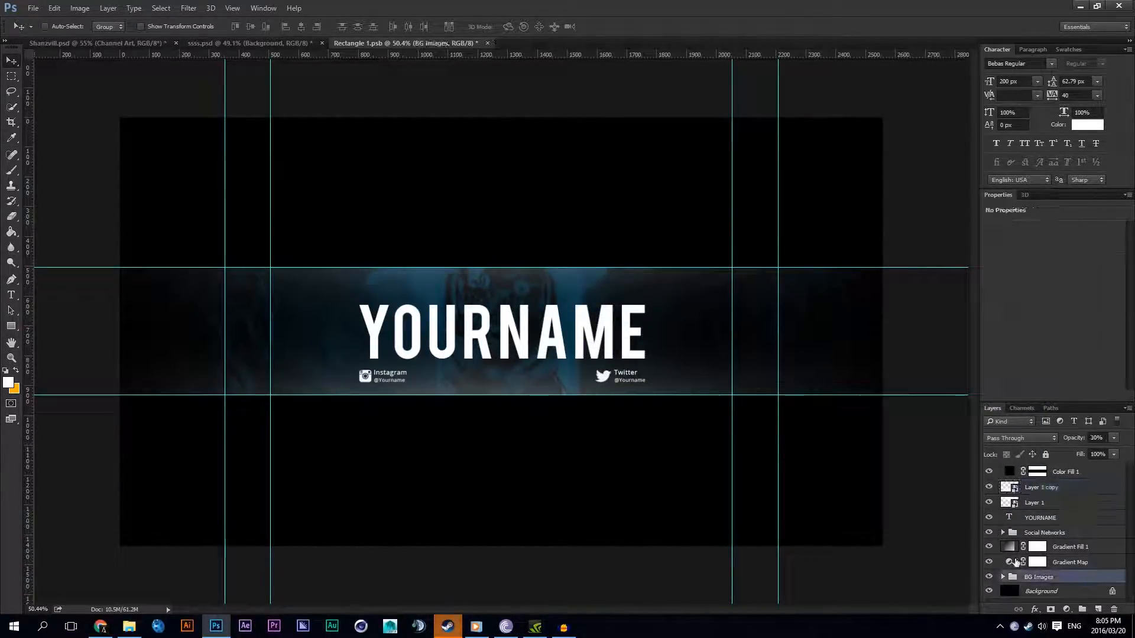
click(1078, 234)
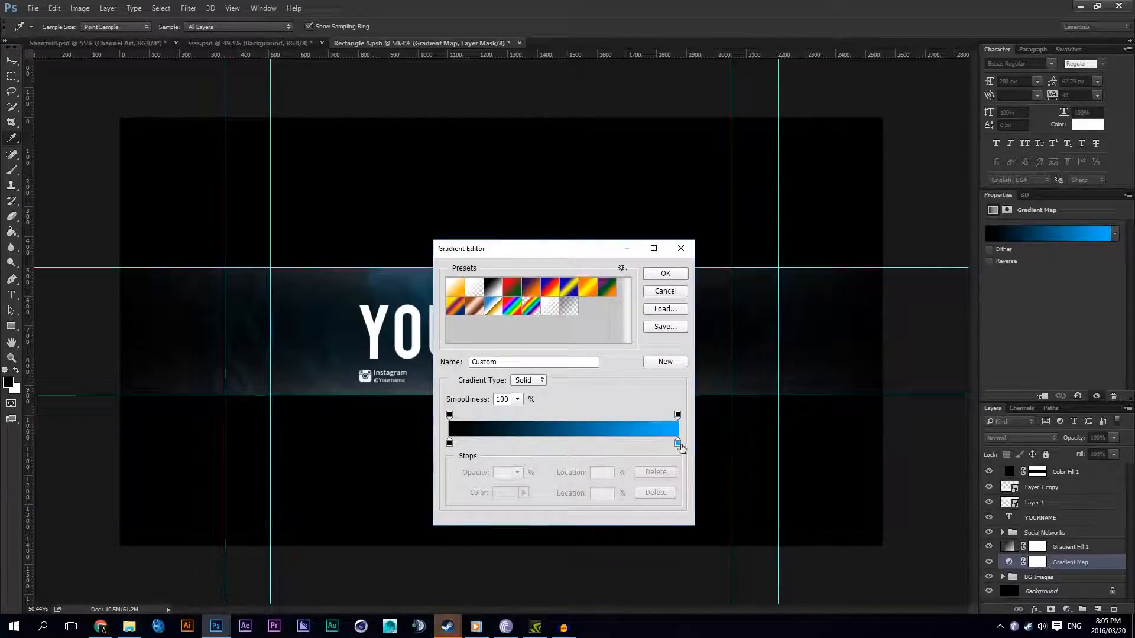
click(678, 443)
mouse_move(678, 444)
mouse_down()
mouse_move(670, 471)
mouse_move(661, 448)
mouse_move(672, 470)
mouse_move(678, 444)
mouse_up()
double_click(678, 444)
click(894, 301)
click(666, 273)
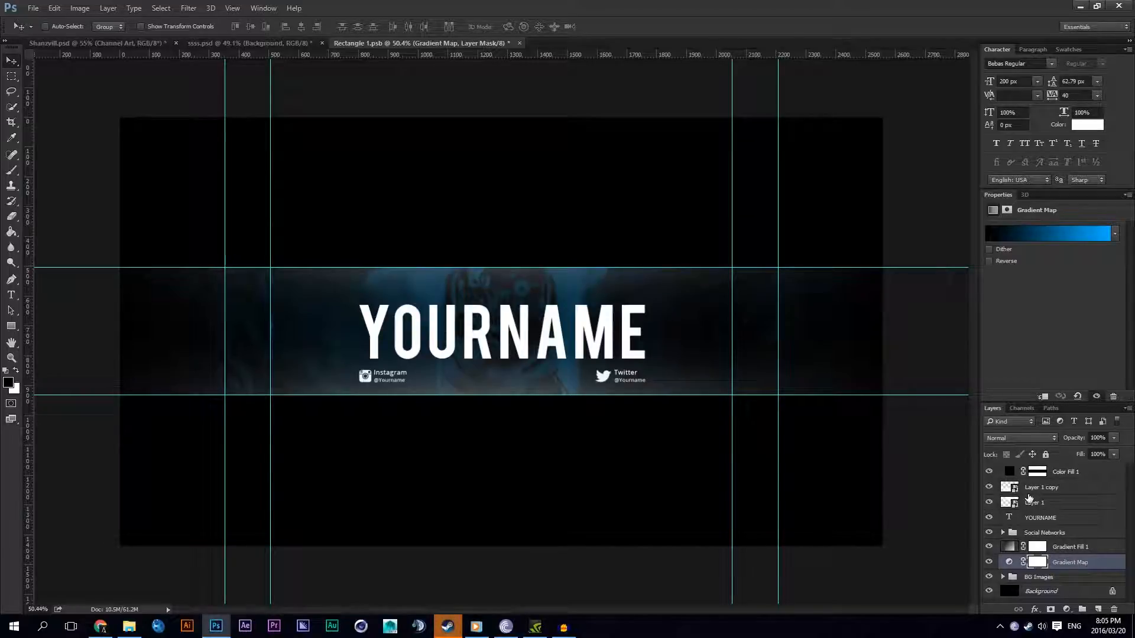
Step: Identify the lower light by toggling Layer 1 copy's visibility and move that layer below Layer 1
click(1034, 502)
click(1030, 489)
click(988, 488)
click(988, 488)
click(989, 488)
click(989, 488)
drag(1042, 486, 1043, 511)
Step: Apply a Color Overlay in the copied gradient blue to the lower light, inspect the strip and collapse the layer's effects list
right_click(1040, 505)
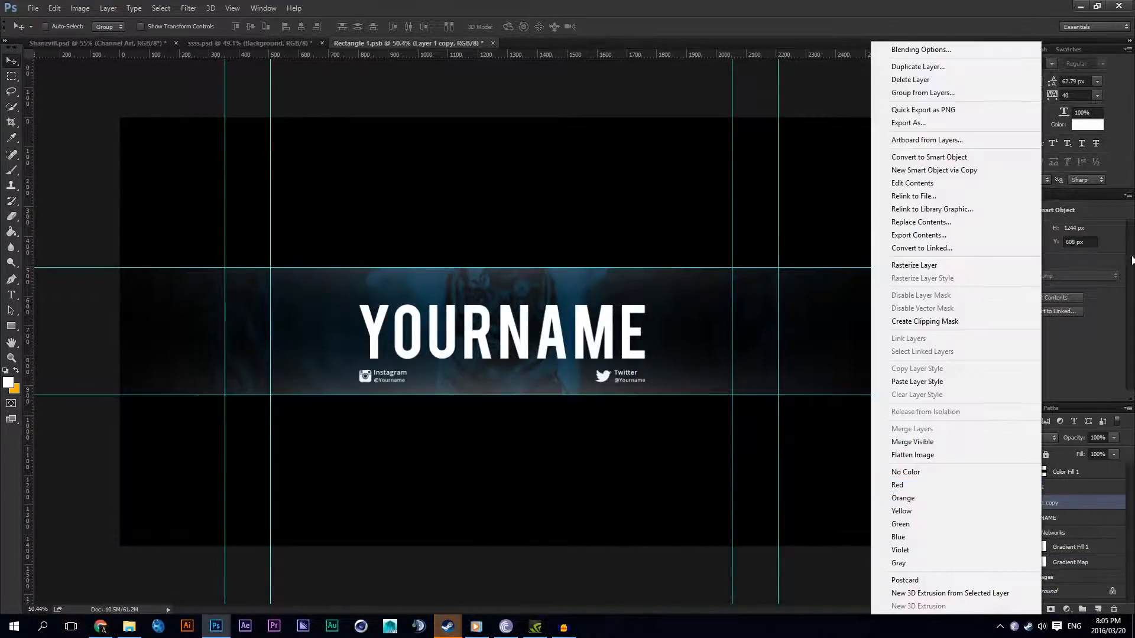
click(957, 50)
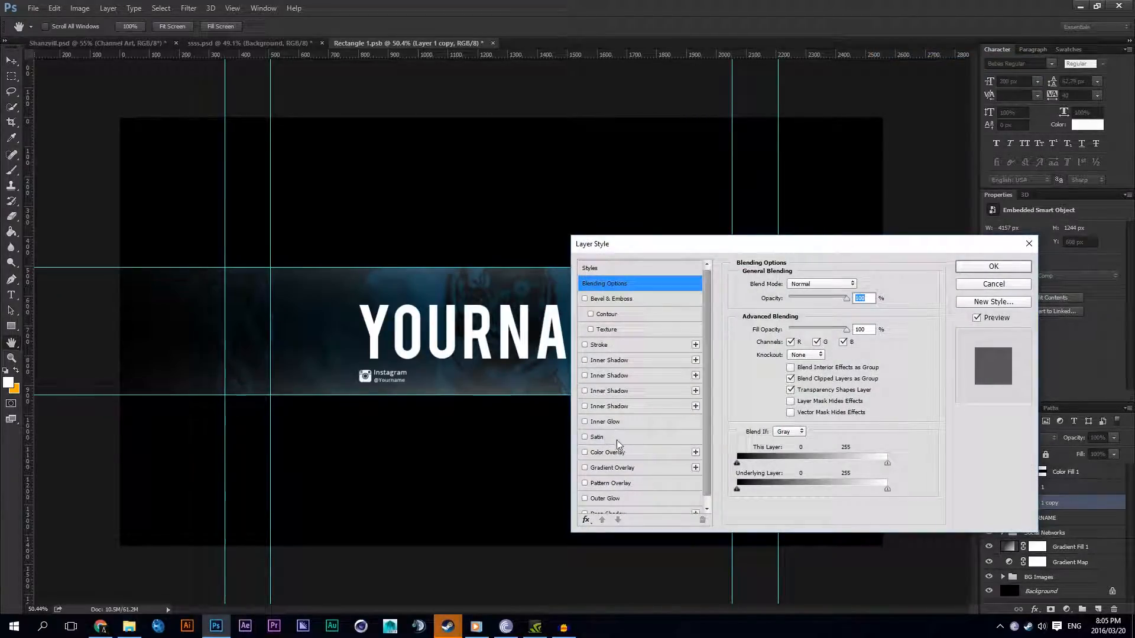
click(617, 453)
click(849, 285)
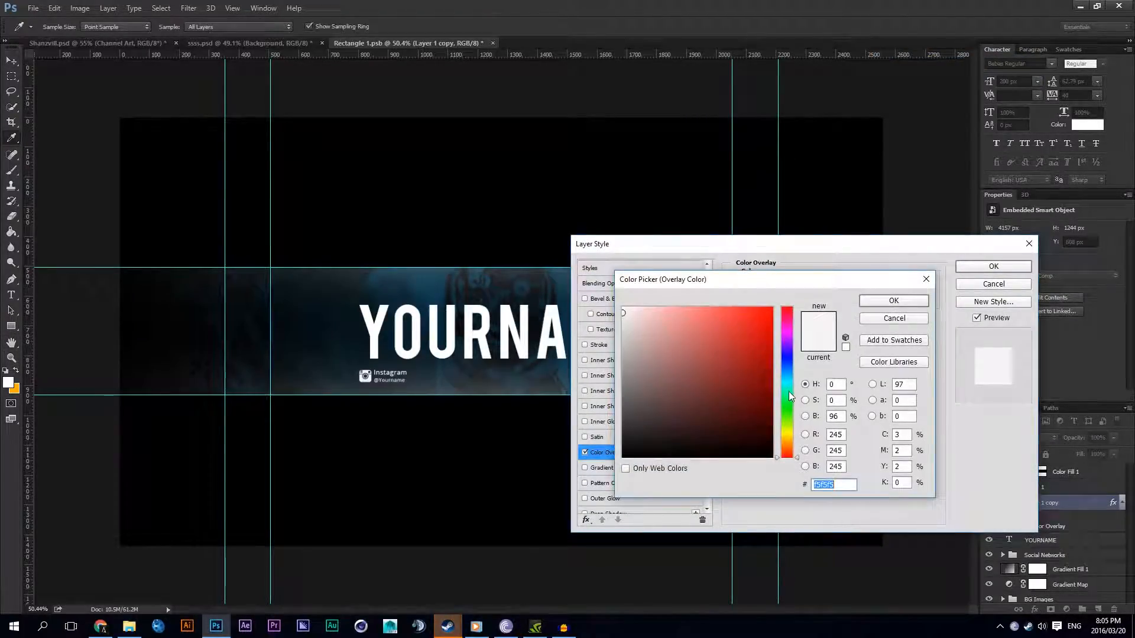
text(02afff)
click(893, 301)
key(Return)
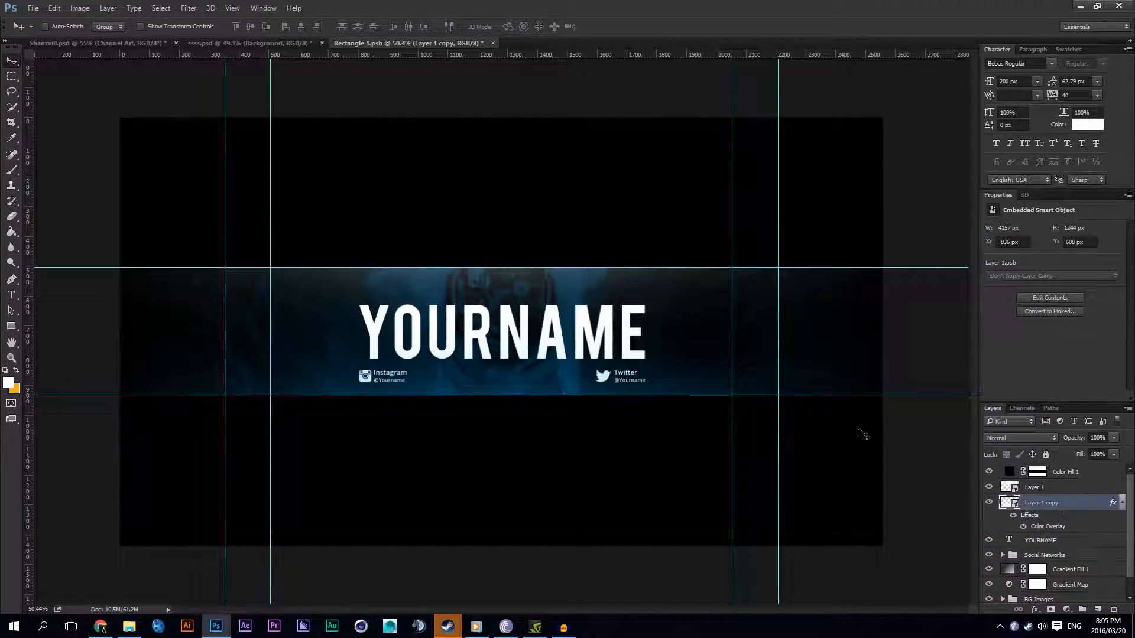
scroll(901, 443, down, 2)
scroll(600, 373, up, 3)
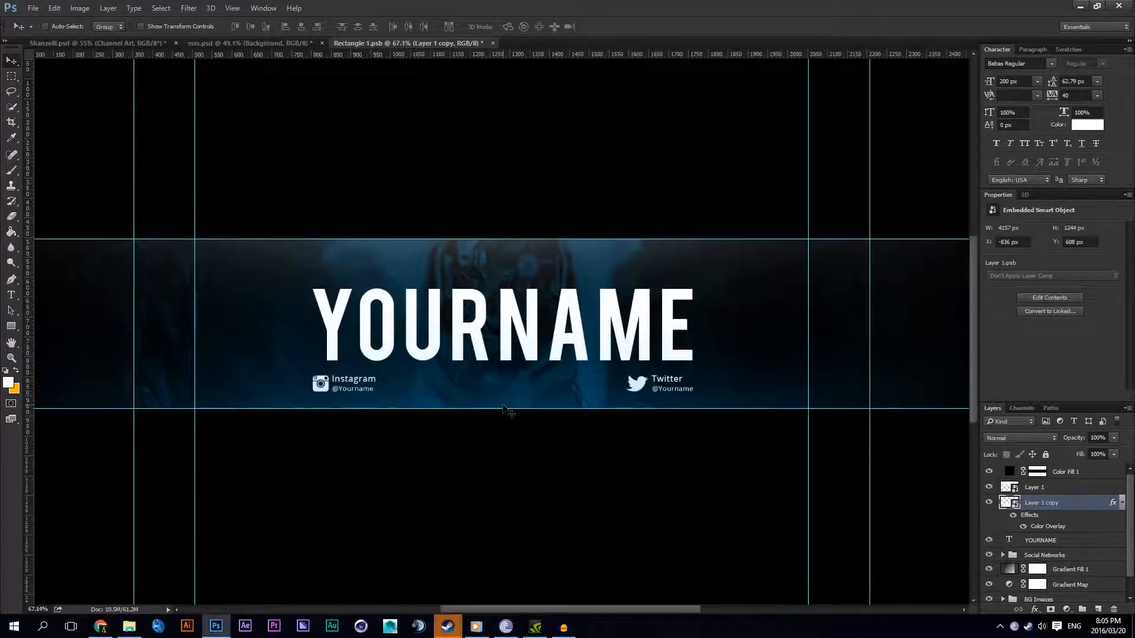
click(1122, 502)
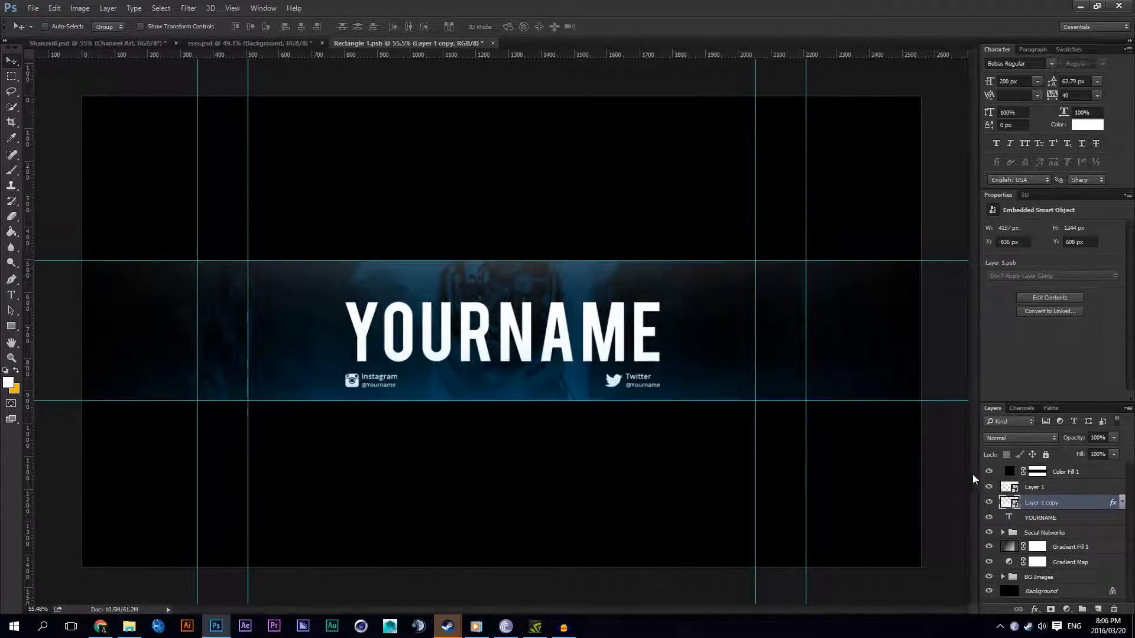
Step: Group Layer 1 and Layer 1 copy and name the group Lights
shift+click(1040, 487)
key(ctrl+g)
double_click(1040, 487)
text(Li)
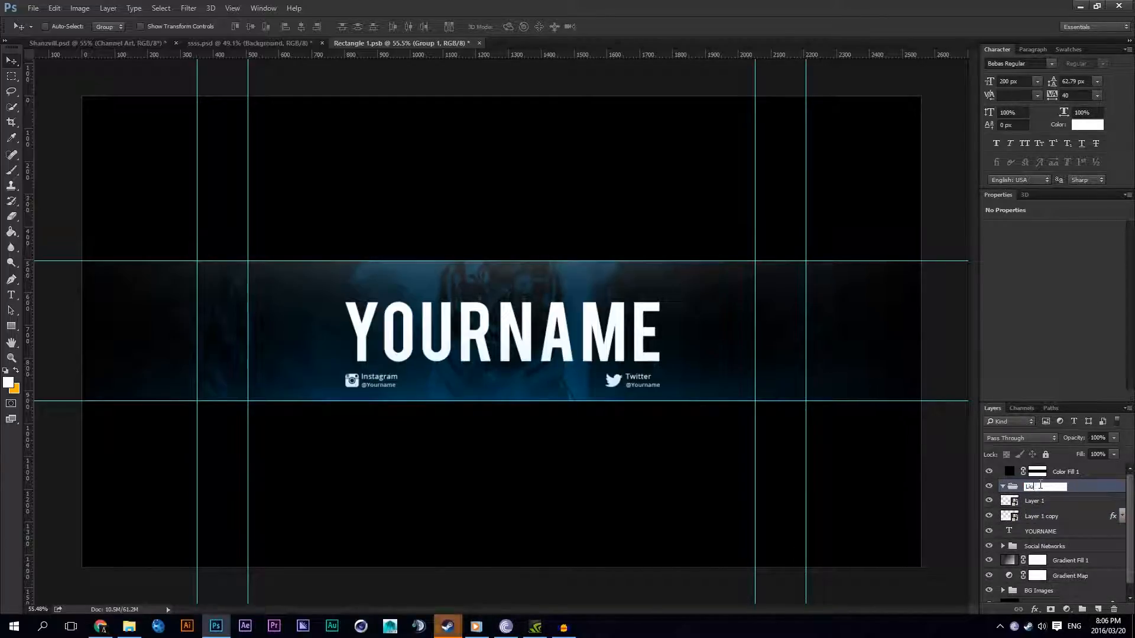
text(ght)
key(Return)
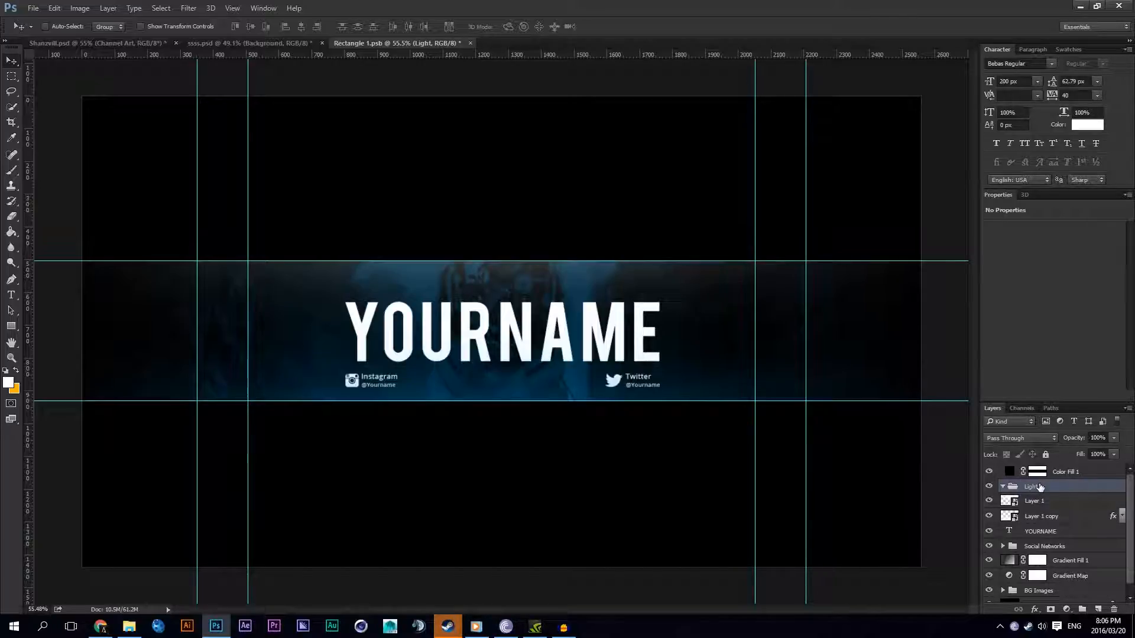
key(Return)
Step: Rename Layer 1 as Top and Layer 1 copy as Bottom inside the Lights group
click(1038, 502)
click(988, 501)
click(988, 501)
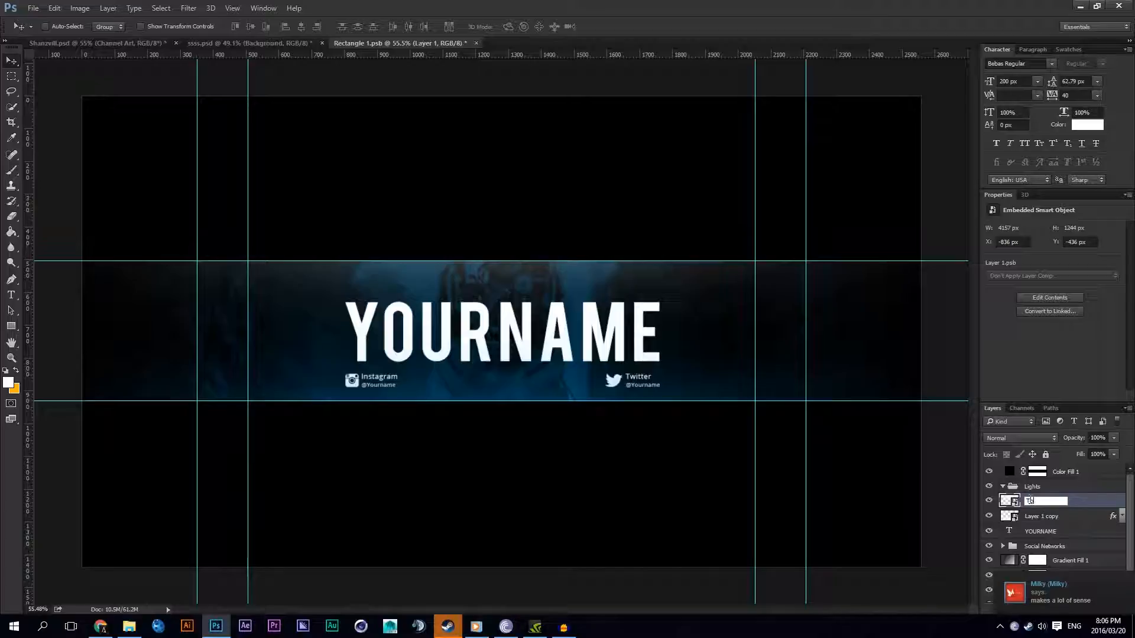
click(1046, 516)
double_click(1046, 517)
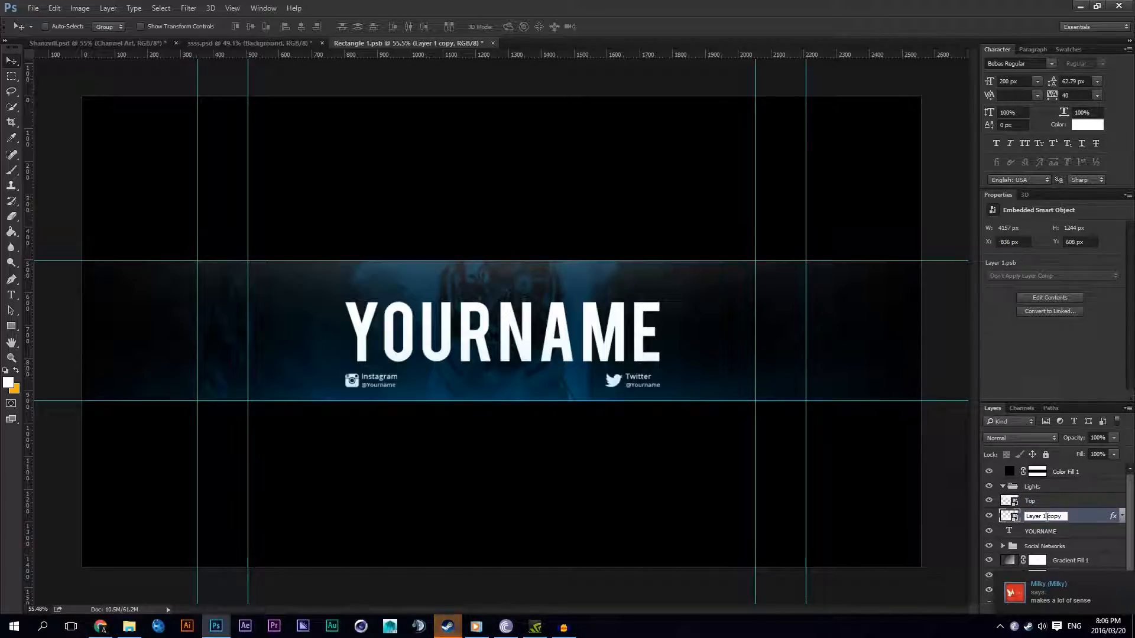
drag(1063, 516, 922, 506)
text(Bottom)
key(Return)
Step: Move the Lights group below the YOURNAME text layer, collapsed, and toggle its visibility to check the strip
ctrl+click(1040, 506)
drag(1033, 511, 1046, 486)
click(1003, 486)
click(1029, 506)
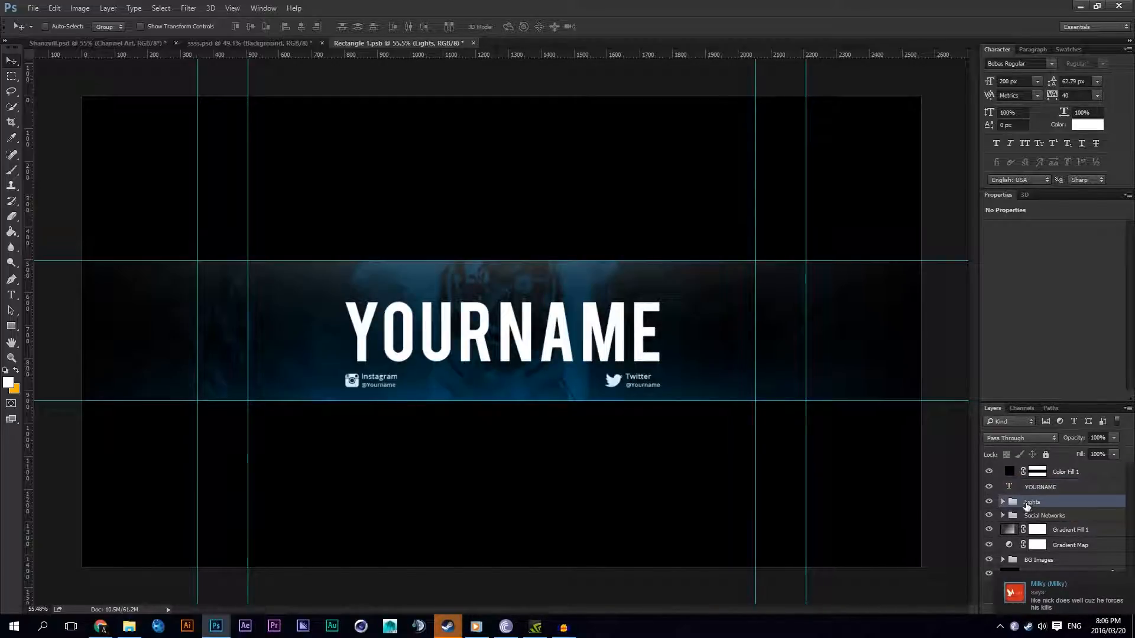
scroll(795, 467, down, 4)
scroll(721, 446, up, 5)
click(989, 502)
click(989, 502)
Step: Switch to the Steam friends list, change the online status and close the list
mouse_move(448, 625)
click(393, 570)
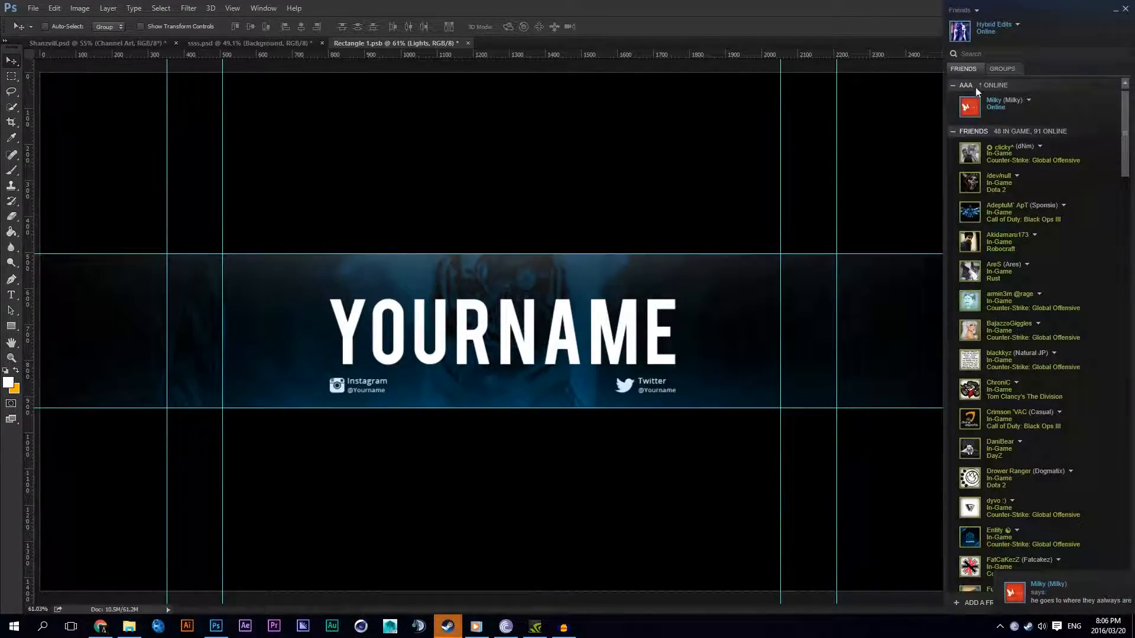
click(1017, 24)
click(1031, 61)
click(1124, 9)
Step: Duplicate the Top light in the Lights group and place the copy over the left part of the strip
scroll(561, 346, down, 5)
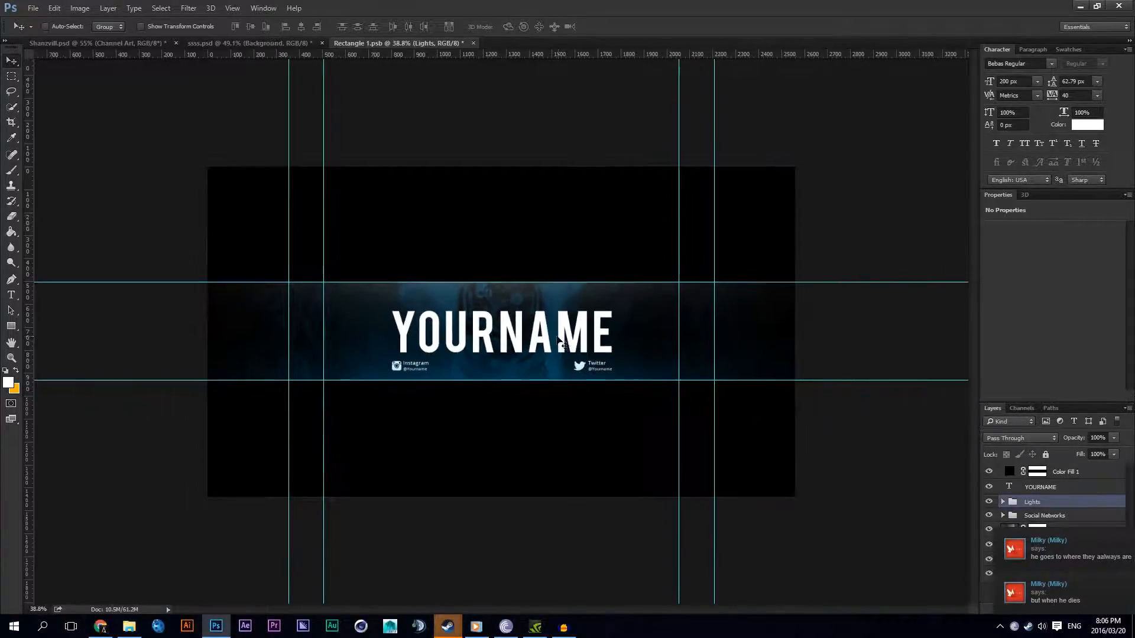
scroll(555, 343, up, 4)
scroll(545, 340, down, 4)
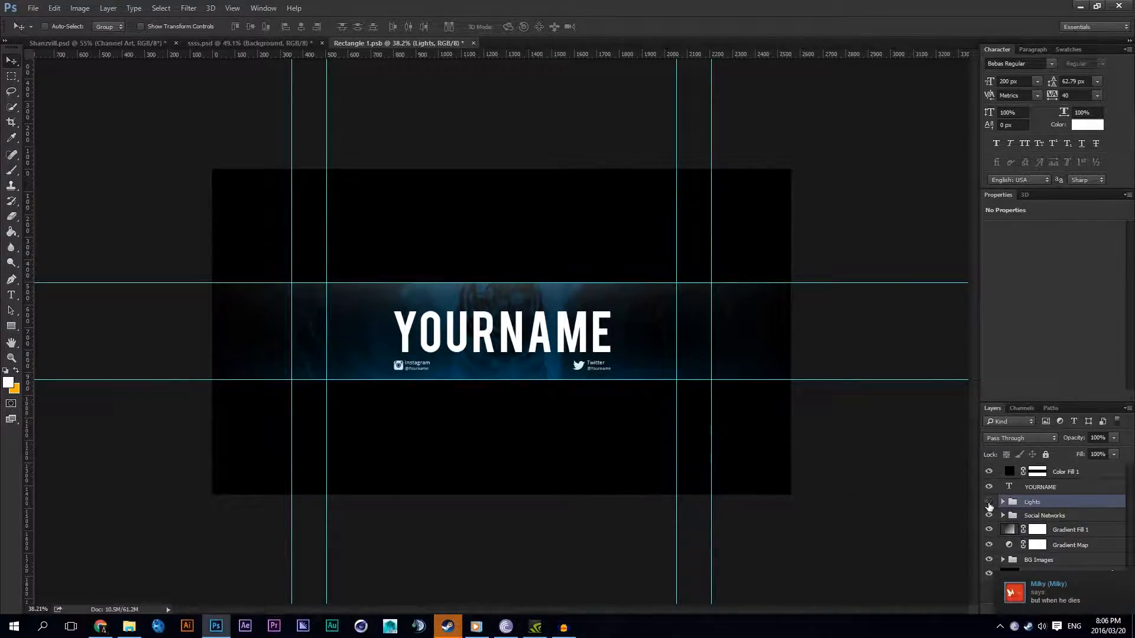
scroll(502, 343, up, 3)
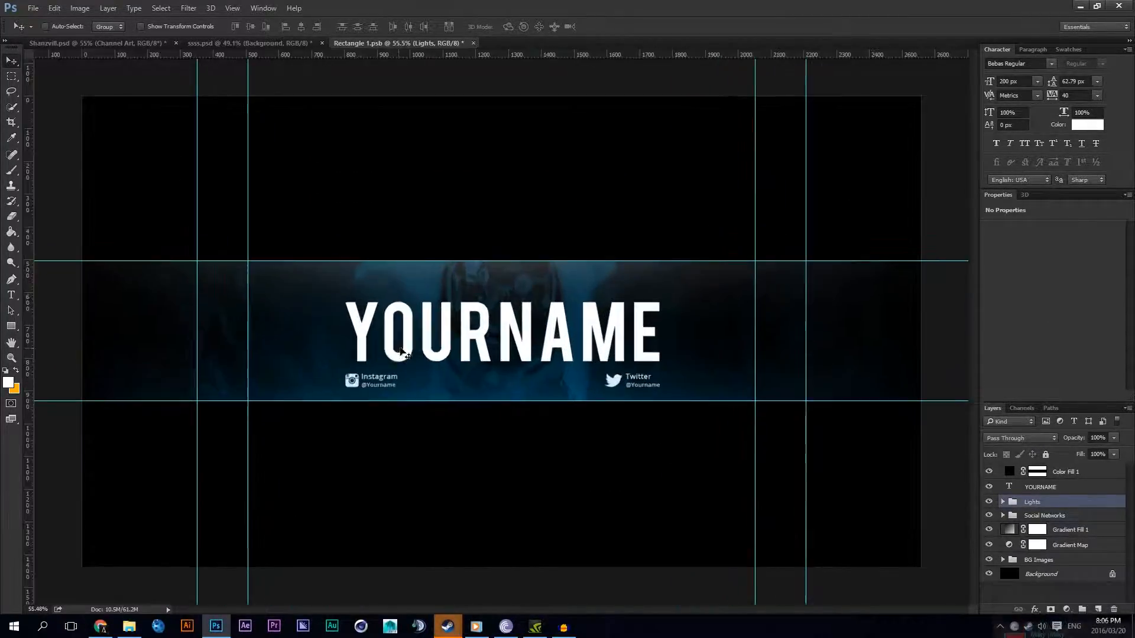
click(1003, 504)
click(1039, 516)
drag(526, 302, 313, 471)
key(ctrl+j)
Step: Free Transform the Top copy light to about 1630 x 1315 px, glowing up from the strip's lower edge left of the name
key(ctrl+t)
key(ctrl+minus)
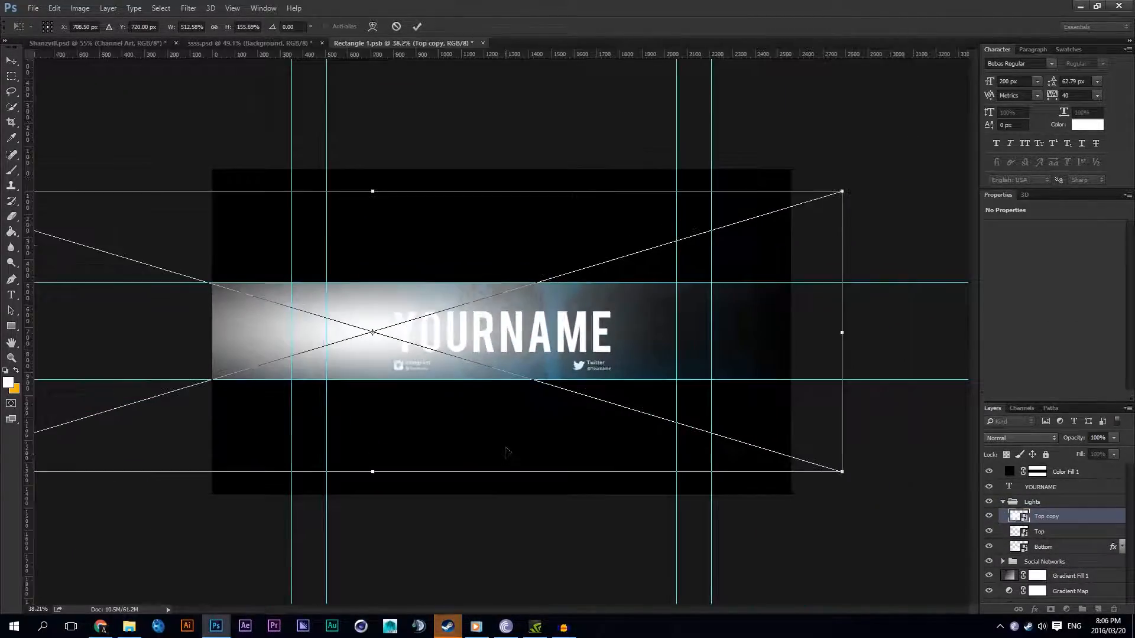
drag(845, 332, 545, 332)
key(ctrl+plus)
drag(447, 314, 357, 436)
scroll(494, 266, down, 2)
drag(480, 287, 489, 280)
drag(449, 392, 462, 400)
key(Return)
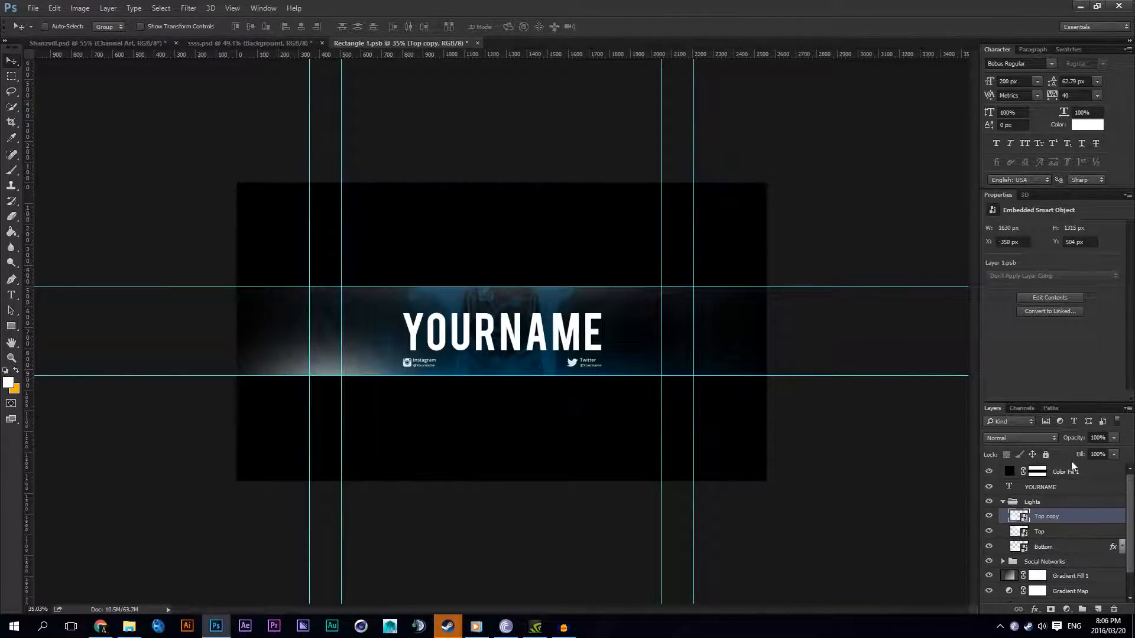
Step: Try several opacity levels on the Top copy light and leave it at 33%
key(2)
key(4)
key(5)
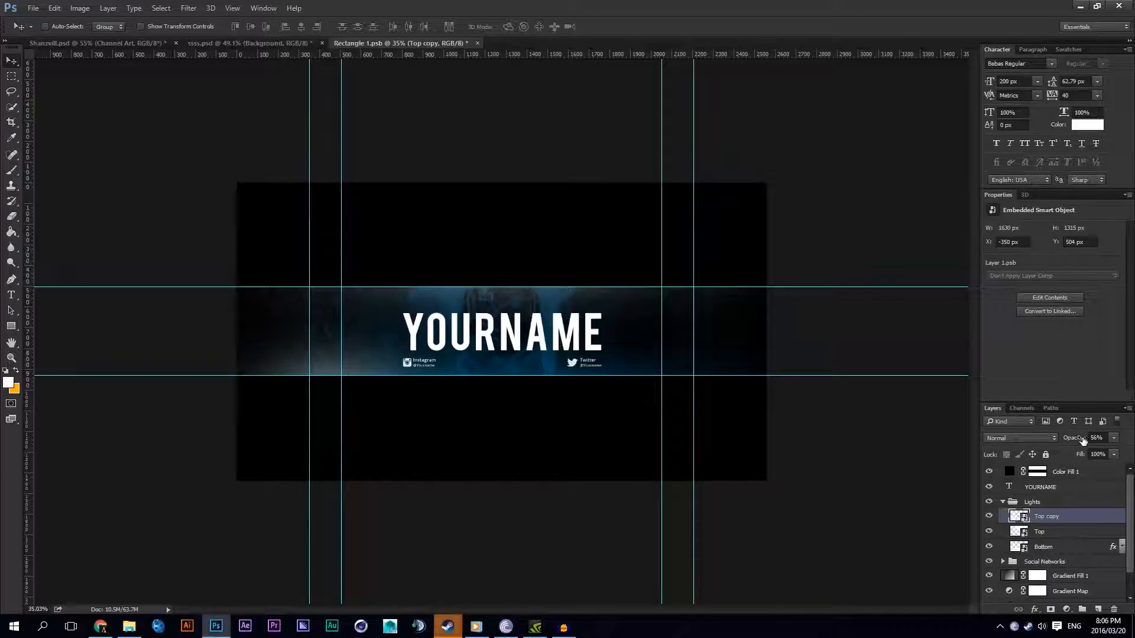
key(1)
key(5)
key(5)
key(5)
key(4)
key(4)
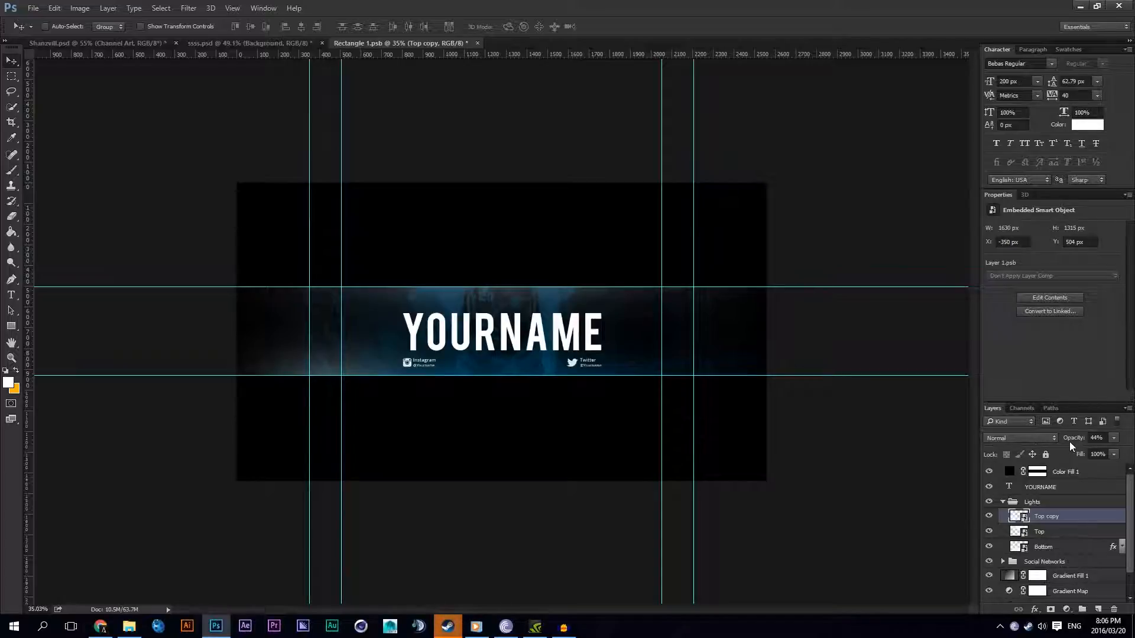
key(3)
key(3)
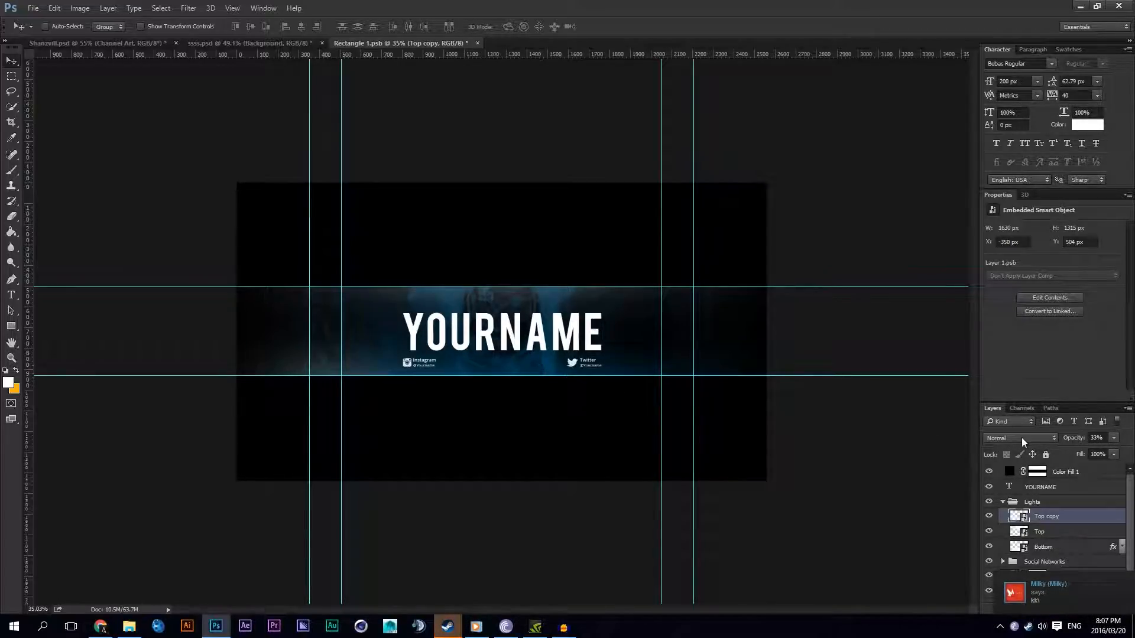
Step: Return to the Steam friends list, choose an online status again and close the list
click(445, 630)
click(390, 572)
click(1016, 26)
click(1021, 61)
click(1125, 9)
Step: Set the Top copy light's opacity to 30%
scroll(654, 407, up, 1)
click(1099, 438)
text(30)
key(Return)
scroll(449, 475, up, 4)
Step: Duplicate the Top copy light and place the new one at the strip's upper right, at about X 1238, Y -354 px
drag(321, 459, 690, 265)
scroll(374, 445, down, 3)
scroll(462, 344, up, 3)
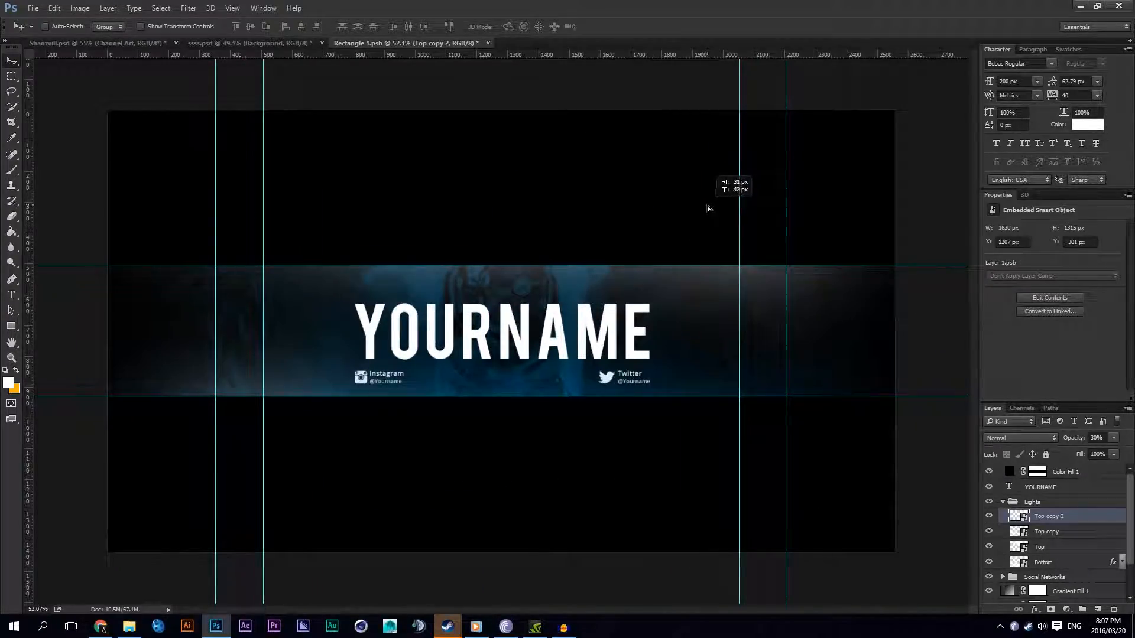
drag(708, 205, 708, 204)
scroll(643, 322, down, 1)
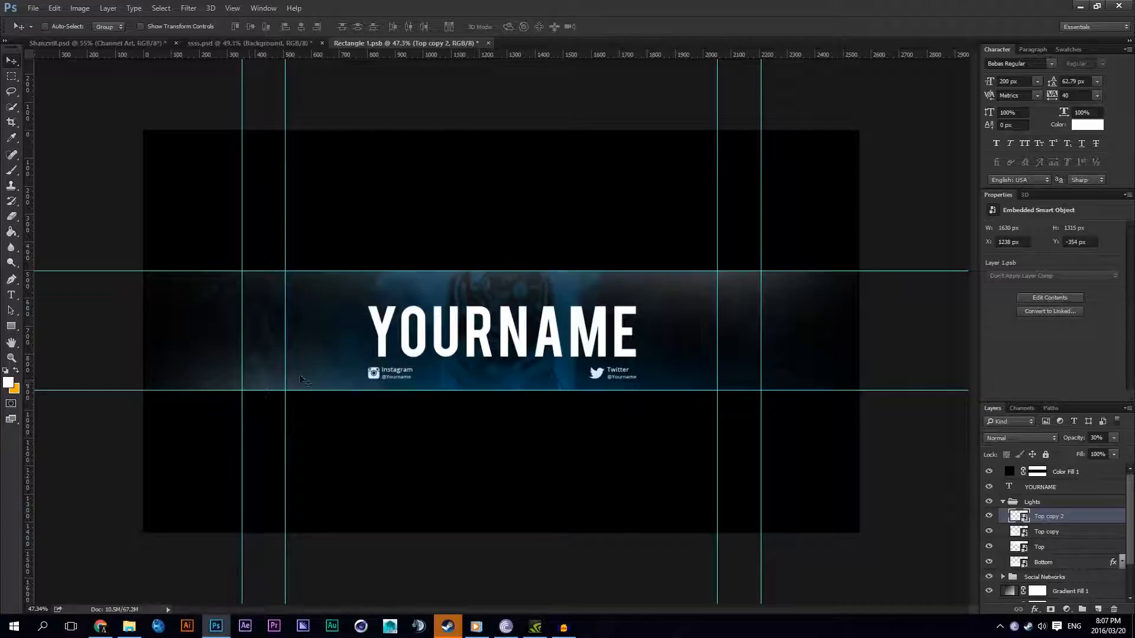
Step: Hide the Top and Bottom lights and duplicate Top copy 2 as a third white light
click(989, 562)
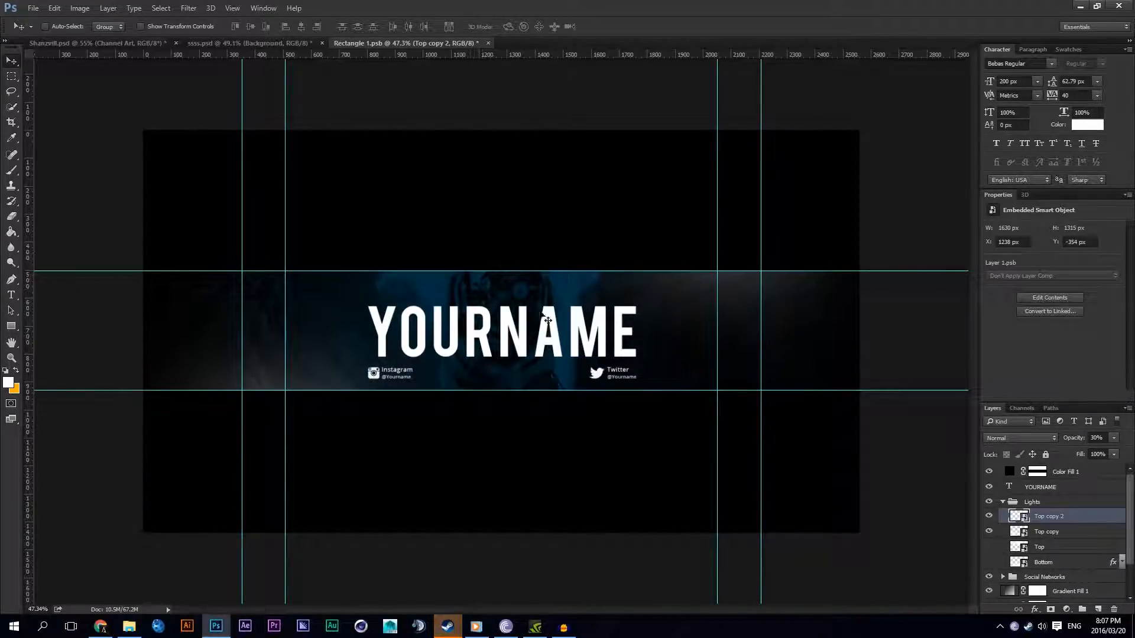
scroll(574, 331, up, 1)
scroll(567, 328, down, 1)
scroll(556, 325, up, 1)
alt+drag(581, 301, 570, 393)
scroll(1066, 560, down, 3)
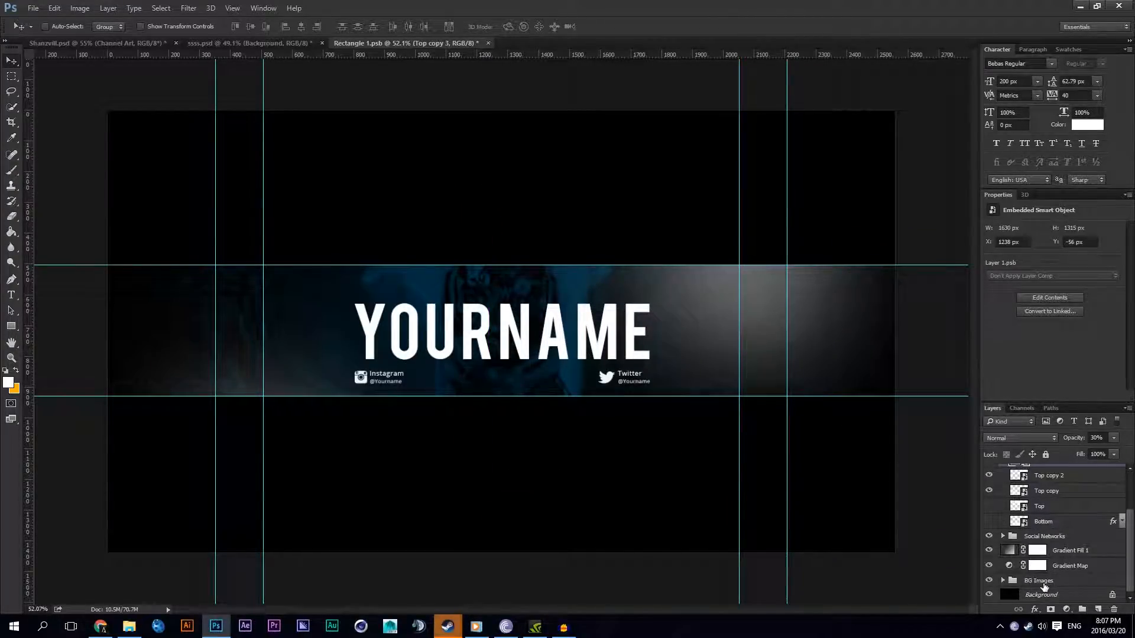
Step: Align the Top copy 3 light to the Background layer's horizontal and vertical centre
click(1043, 595)
click(301, 27)
click(250, 27)
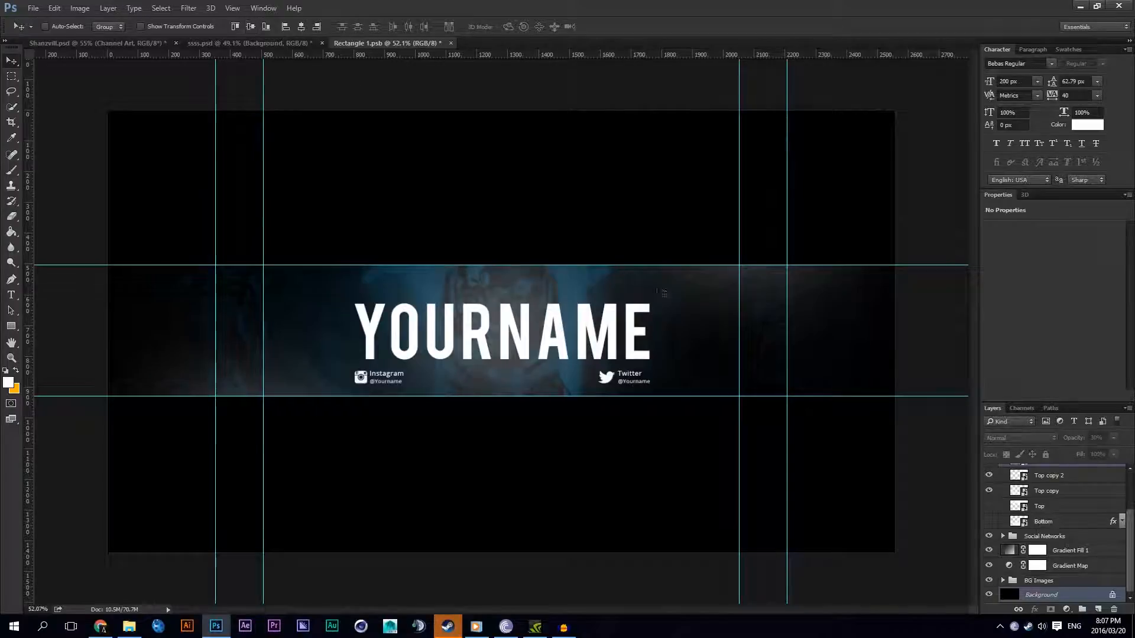
scroll(1082, 518, up, 2)
Step: Set the Top copy 3 light's opacity to 20%
click(1084, 518)
drag(1094, 439, 1089, 440)
text(1)
key(BackSpace)
text(2)
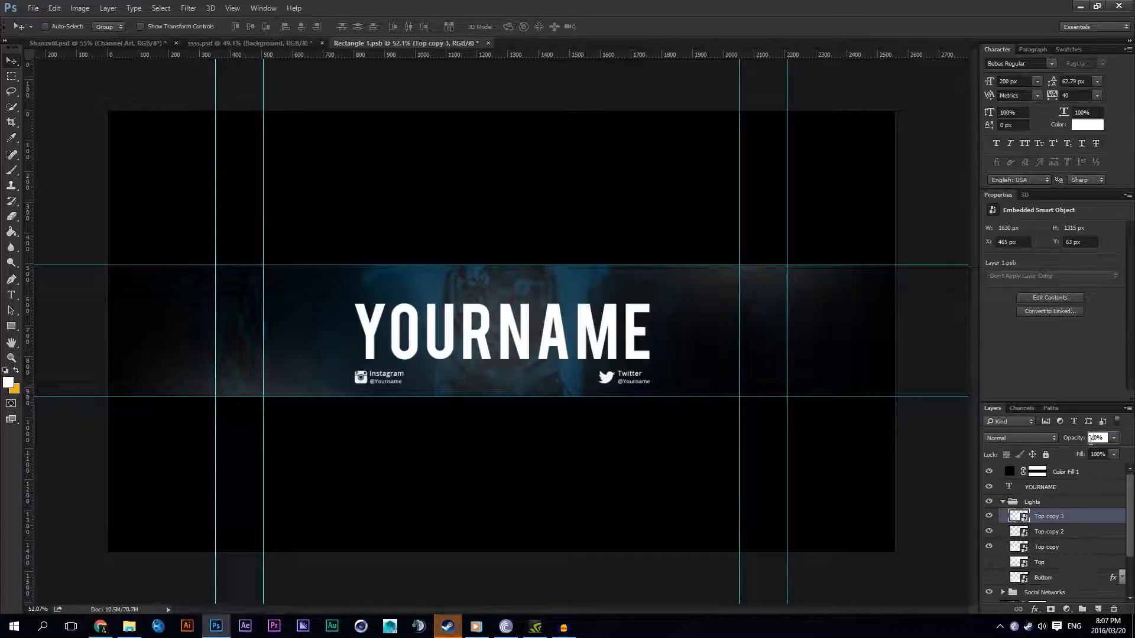
Step: Blend the Top copy 3 light in Soft Light mode at 100% opacity
click(1042, 438)
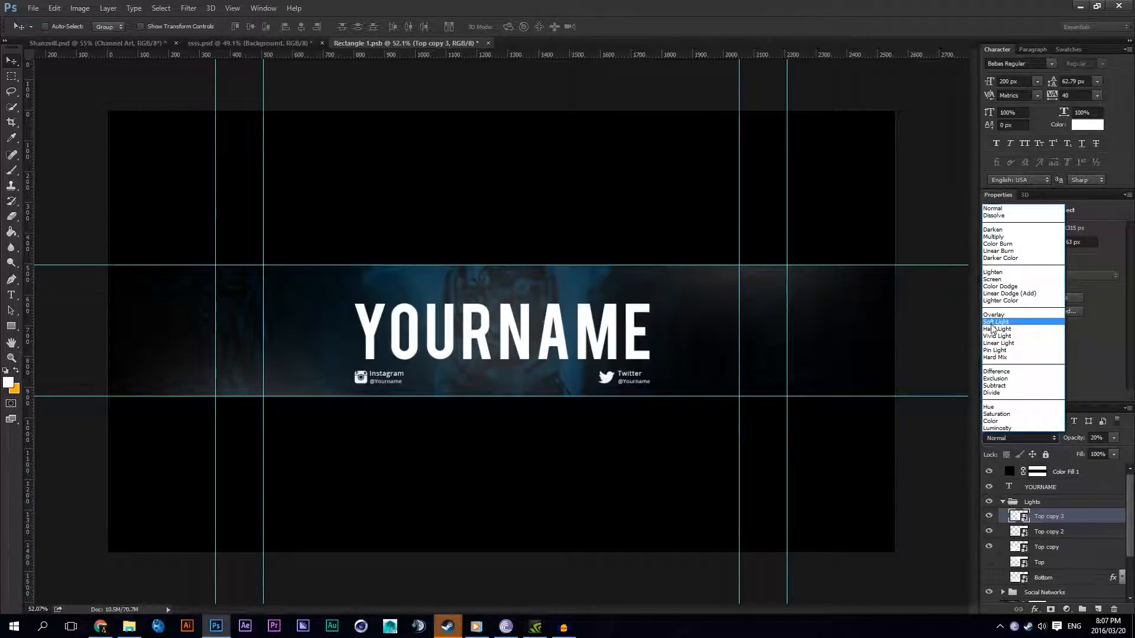
click(993, 322)
drag(1070, 445, 1133, 444)
Step: Set the Top copy 2 and Top copy lights to Soft Light and raise Top copy's opacity to 100%
click(1058, 532)
click(1031, 438)
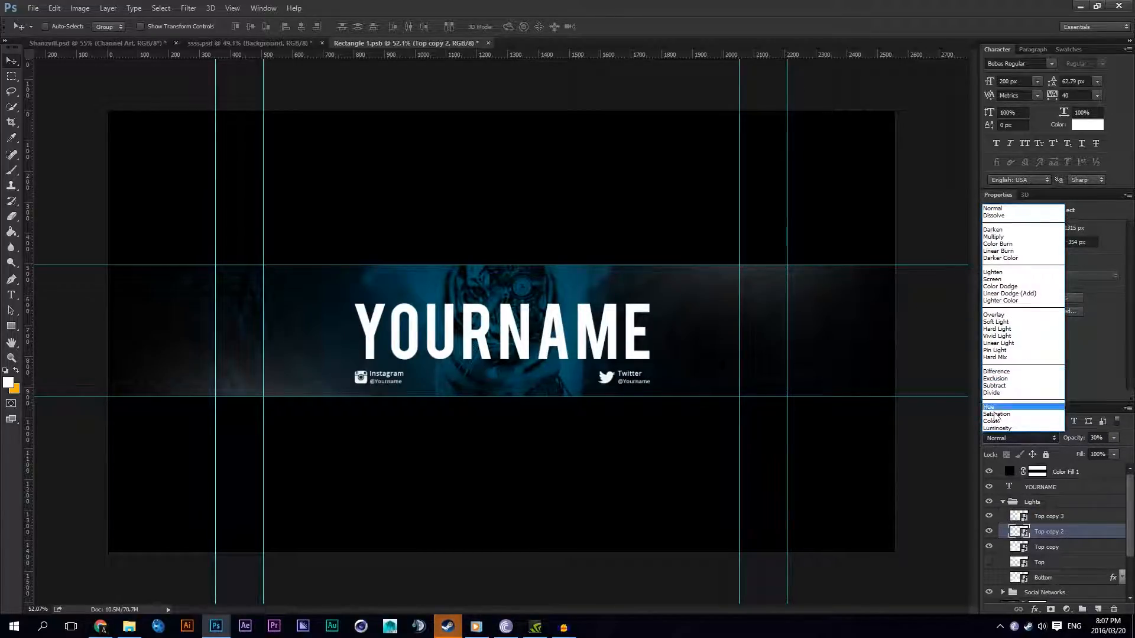
click(996, 322)
drag(1072, 438, 1111, 438)
click(1053, 548)
click(1026, 438)
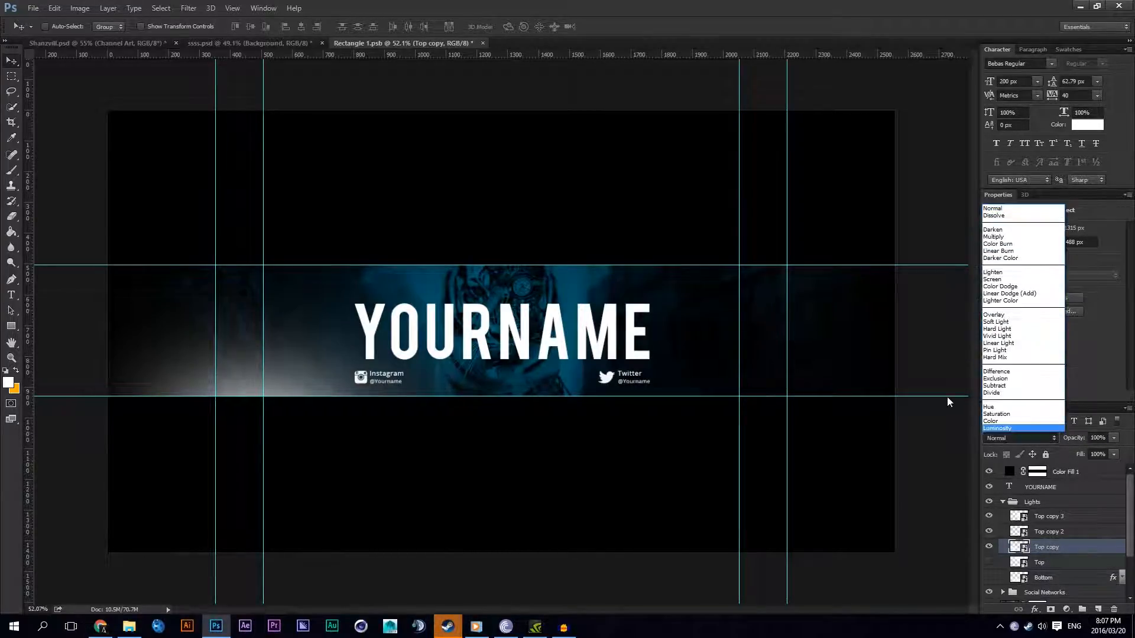
click(996, 322)
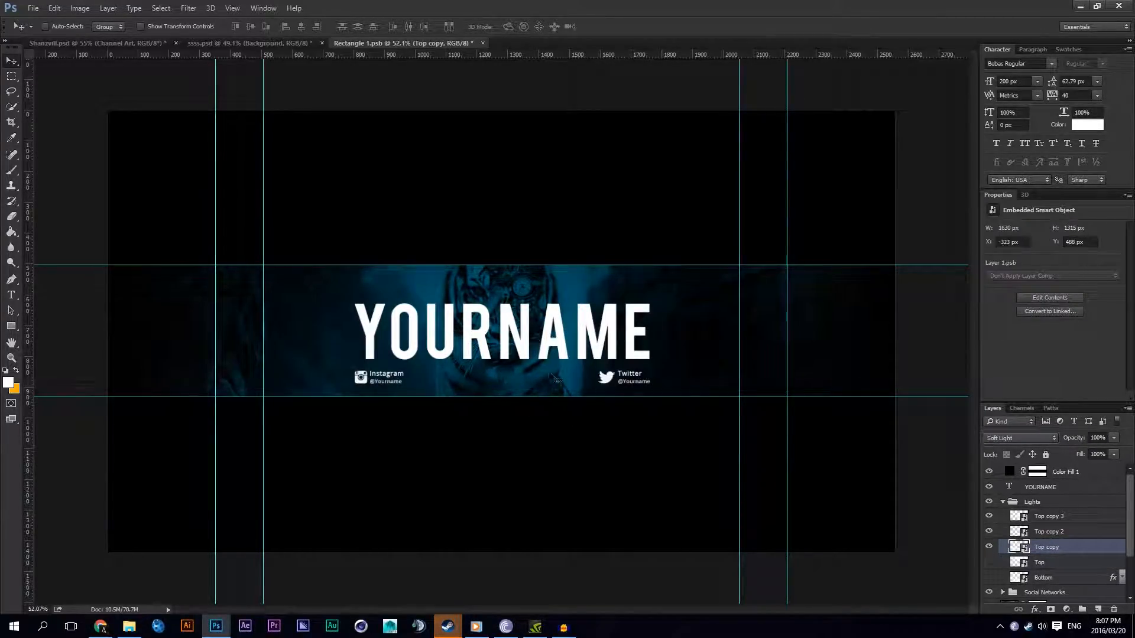
Step: Compare the Soft Light copies by toggling their visibility and delete Top copy 2 and Top copy
click(1036, 515)
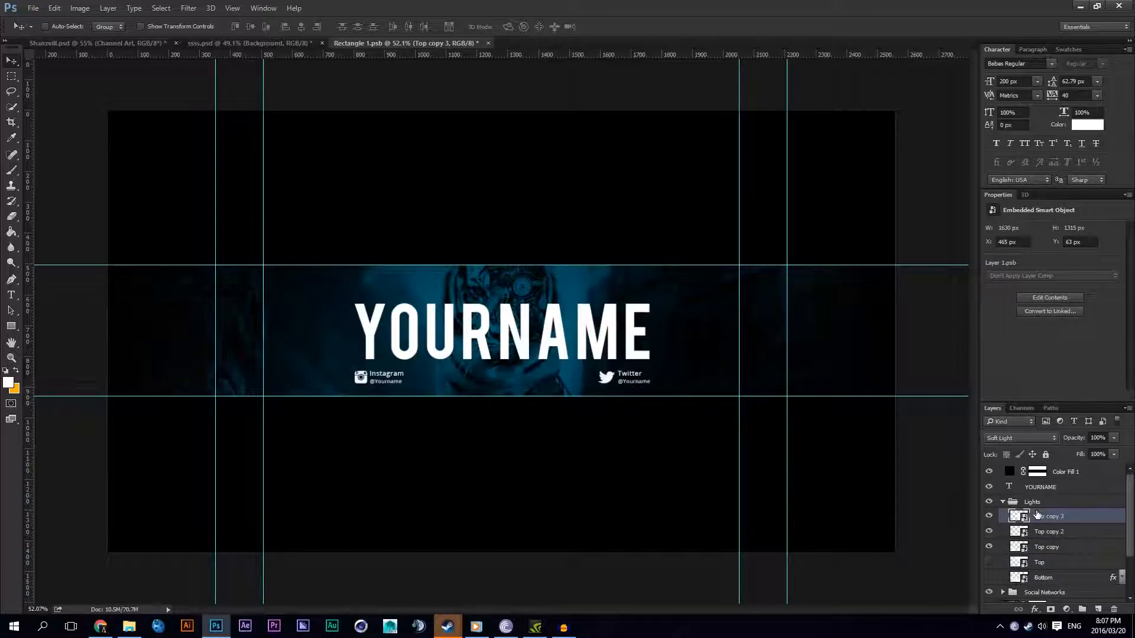
click(988, 516)
click(989, 532)
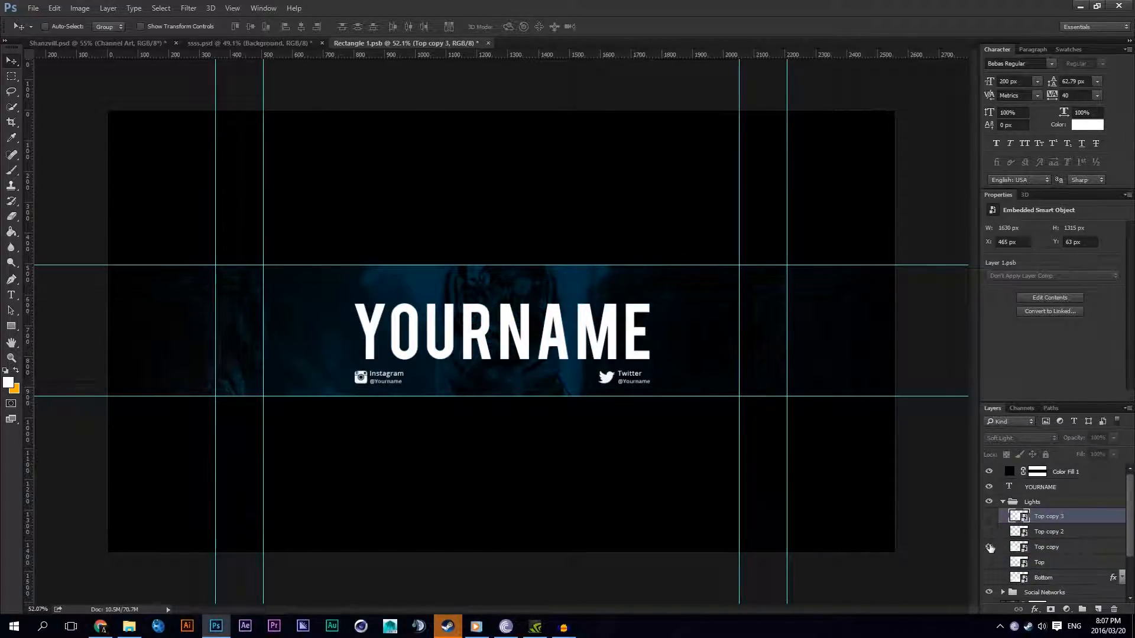
click(989, 531)
click(989, 516)
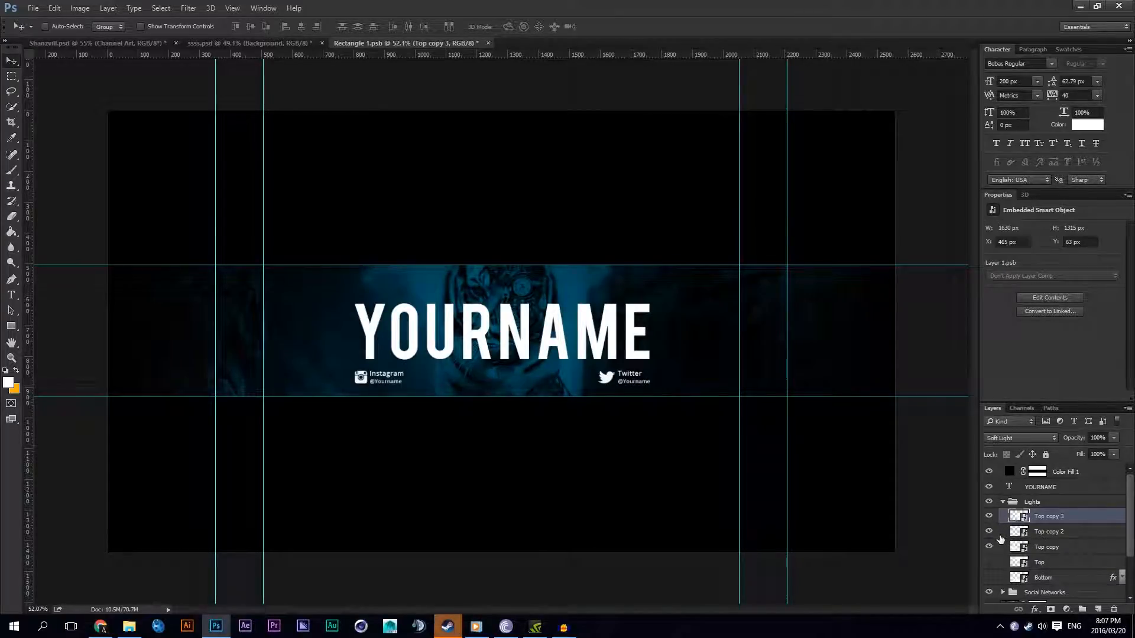
click(1058, 532)
click(989, 517)
click(988, 517)
click(989, 517)
click(989, 517)
key(Delete)
key(Delete)
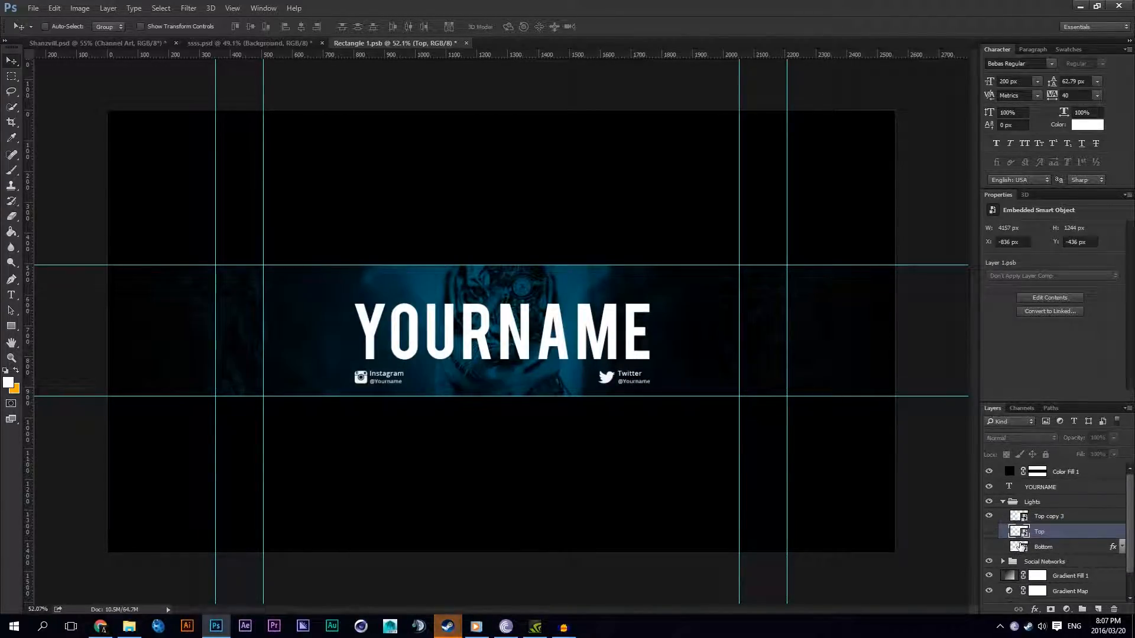
Step: Show the Top and Bottom lights again and delete Top copy 3 after toggling its visibility to compare
click(989, 533)
click(989, 546)
click(1000, 517)
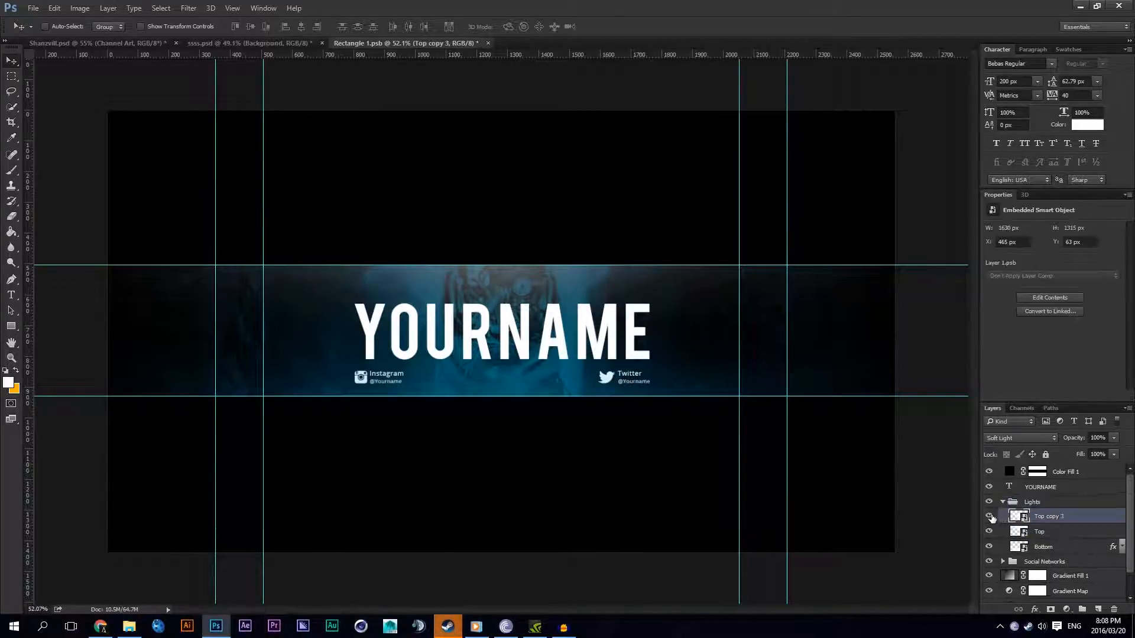
click(989, 517)
click(989, 517)
click(988, 517)
click(988, 518)
key(Delete)
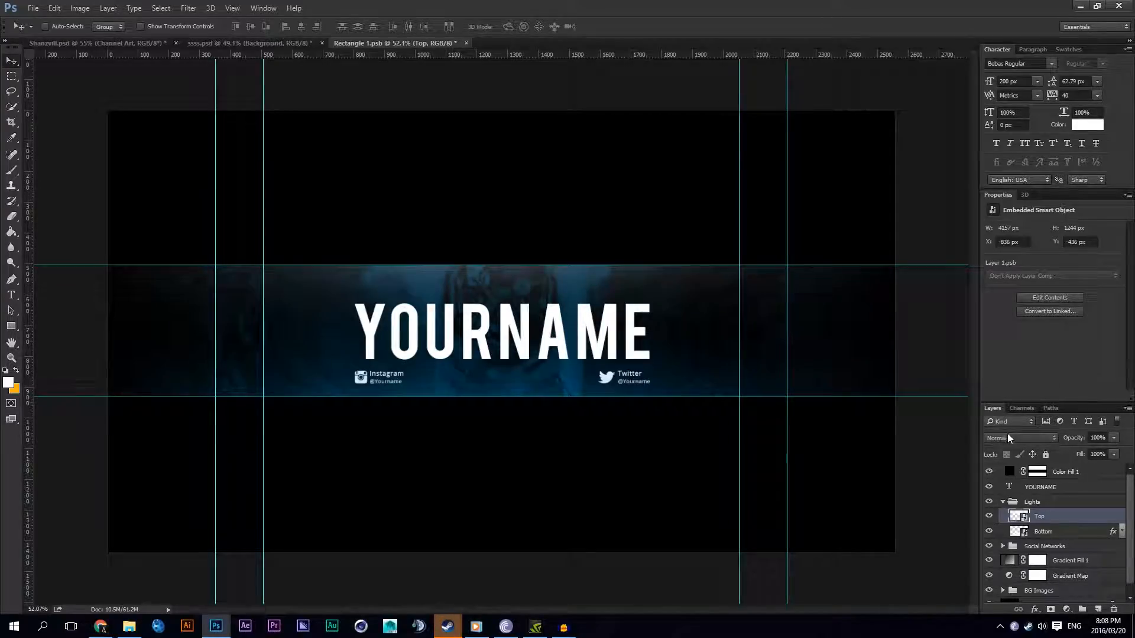
Step: Change the Top light's blend mode and toggle its visibility to compare the strip with and without it
click(1019, 438)
click(1001, 341)
click(991, 517)
click(991, 517)
click(990, 517)
click(991, 518)
Step: Try the Soft Light blend mode on the Bottom light, compare by toggling its visibility, and return it to Normal
click(1041, 532)
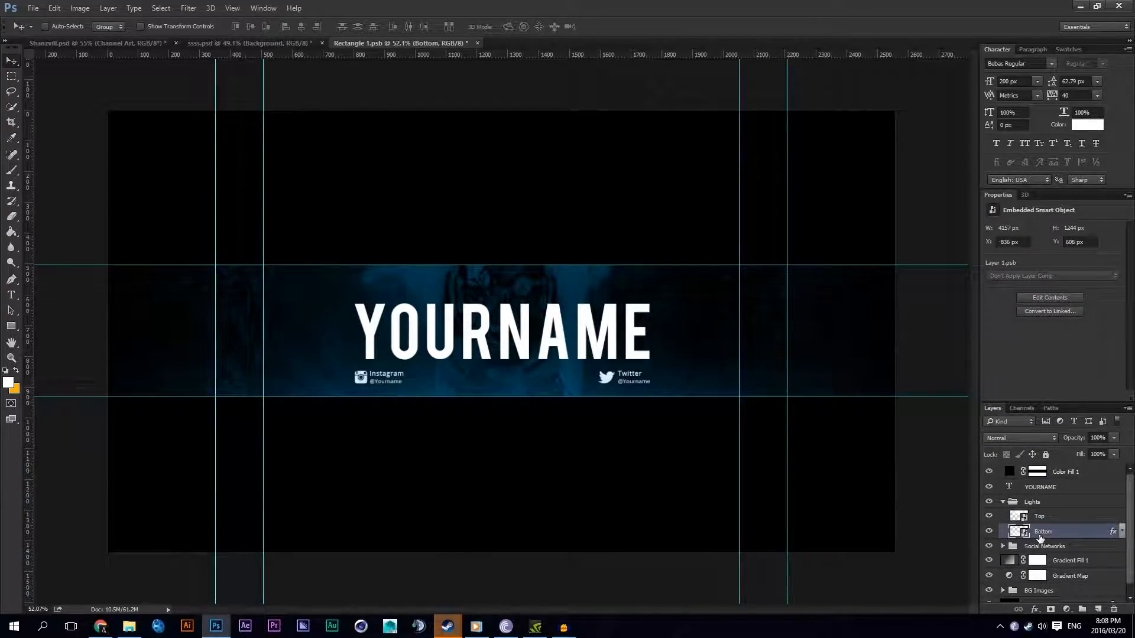
click(1016, 439)
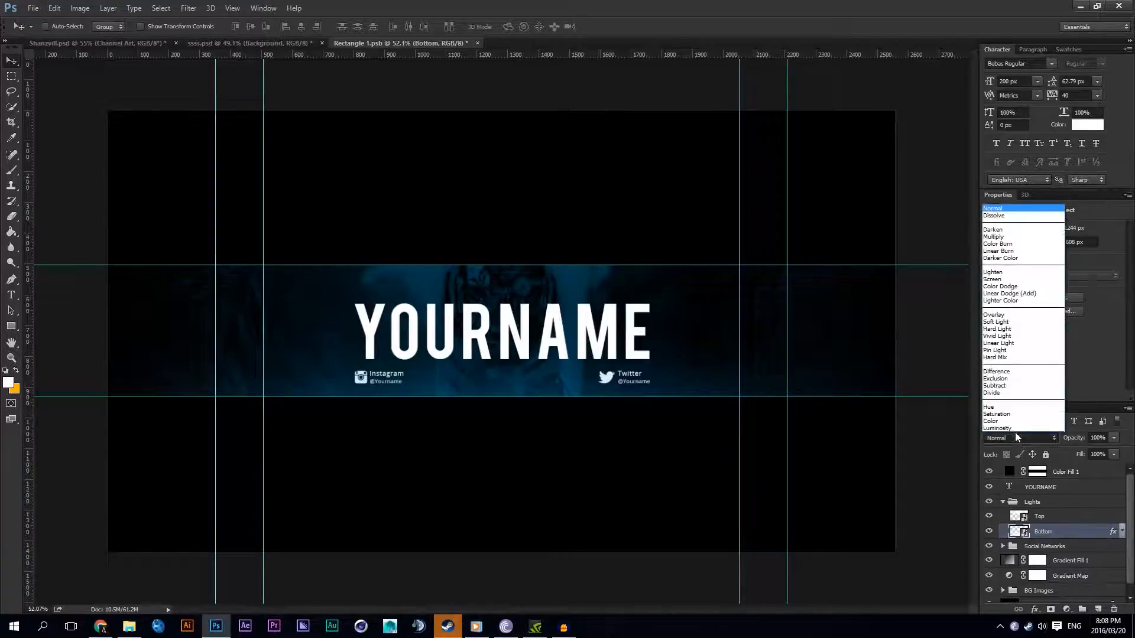
click(1004, 331)
click(999, 532)
click(998, 532)
click(999, 532)
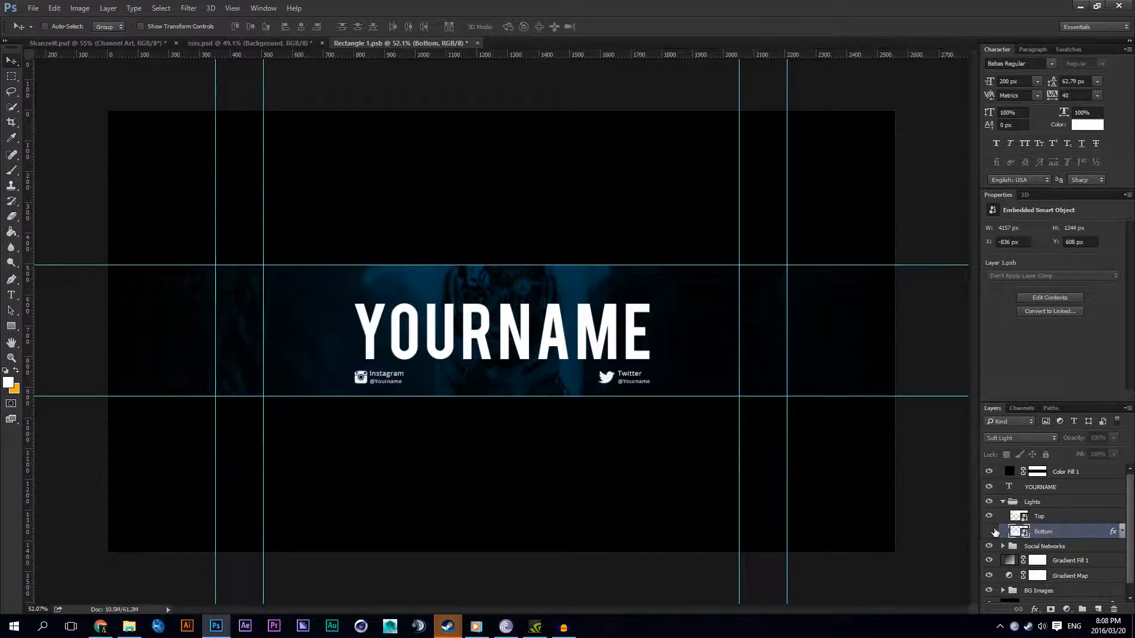
click(999, 531)
click(1021, 438)
click(1015, 209)
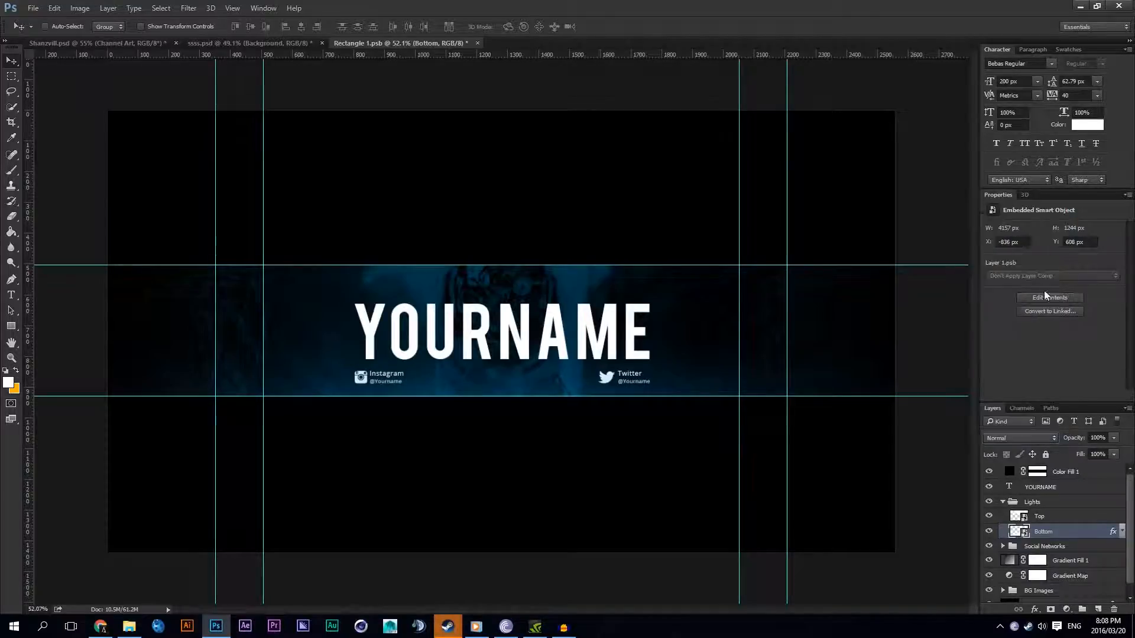
click(1030, 437)
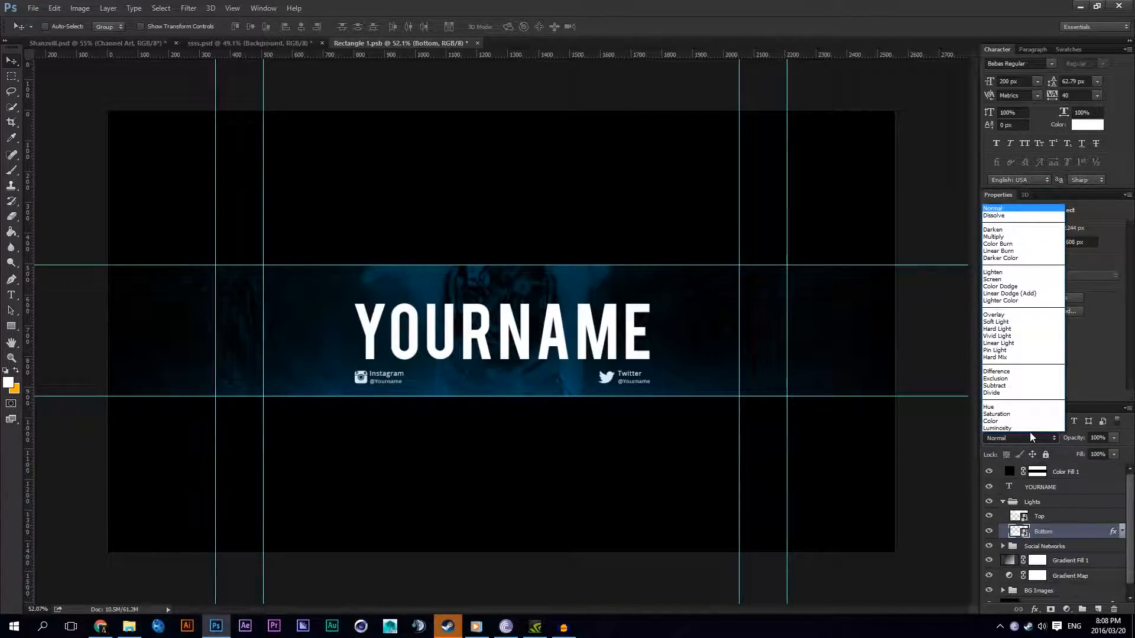
click(1029, 437)
Step: Try the Soft Light blend mode on the Bottom light's Color Overlay and return it to Normal
click(1121, 531)
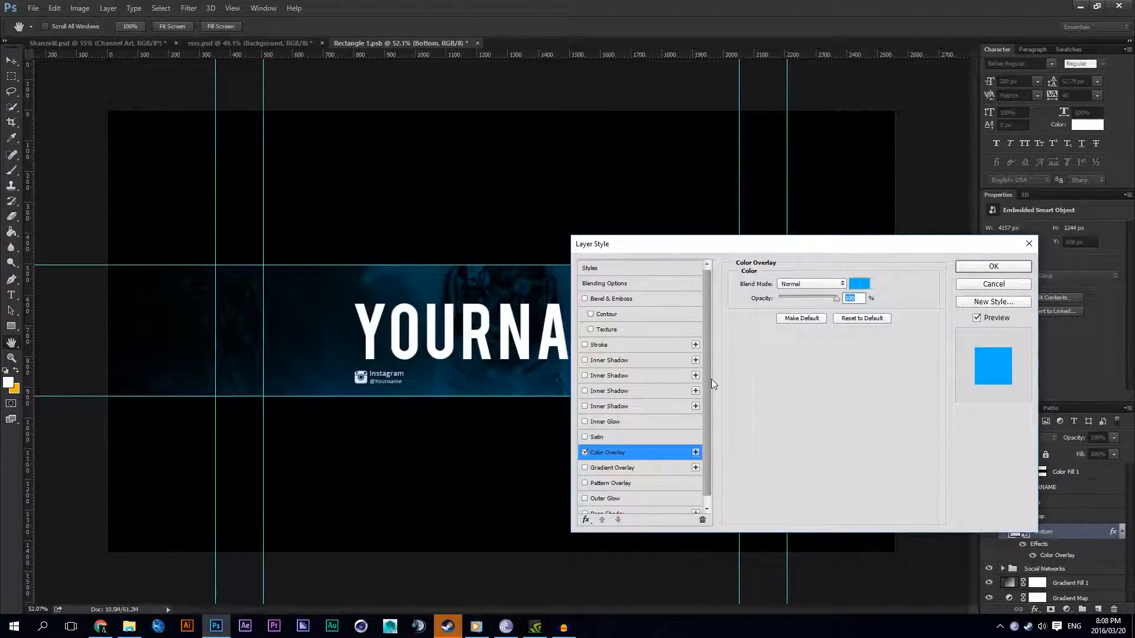
click(811, 284)
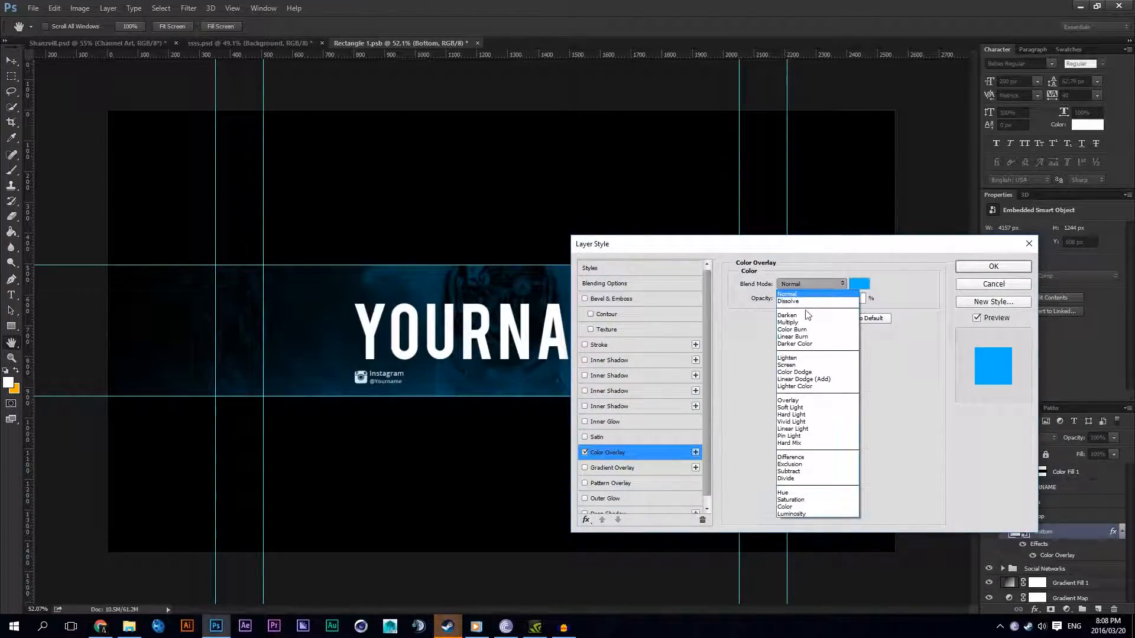
click(790, 408)
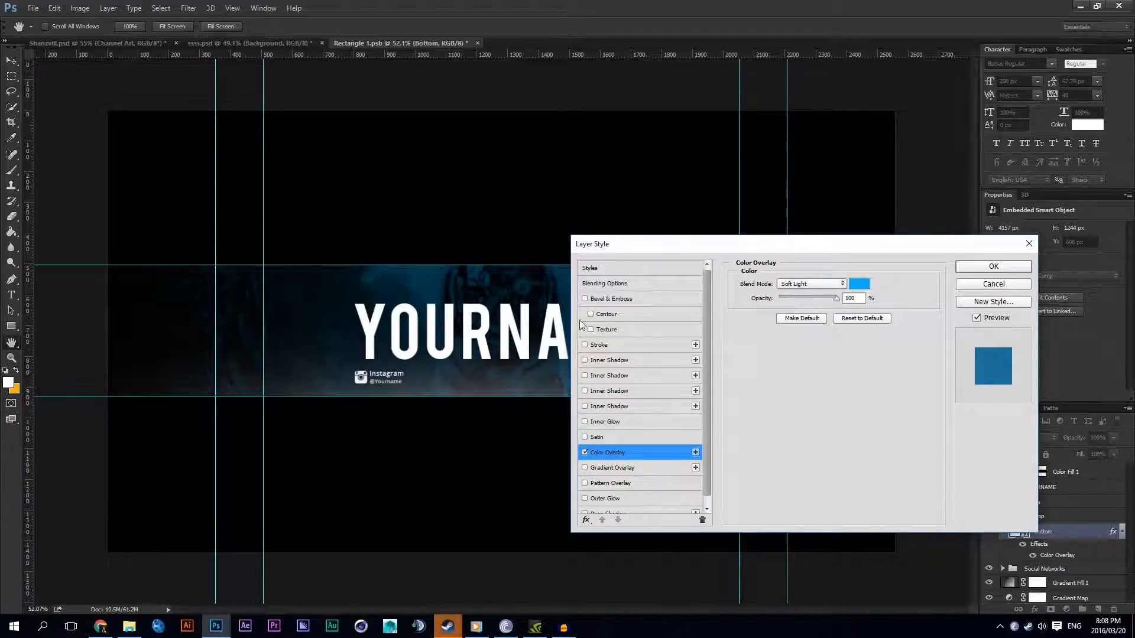
click(808, 284)
click(792, 294)
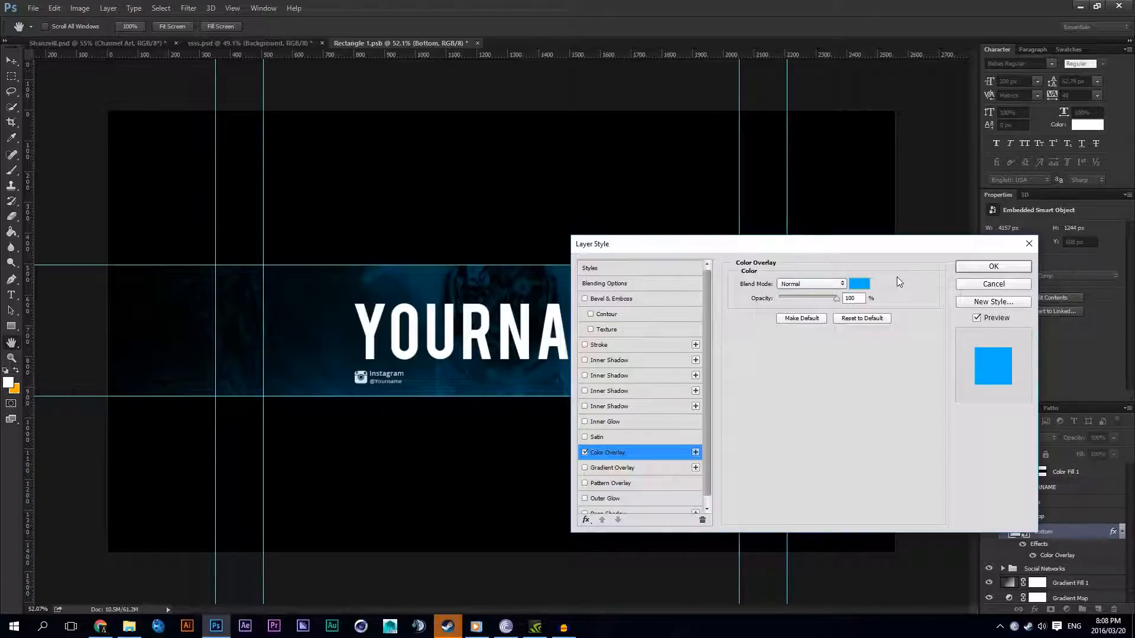
Step: Accept the Bottom light's Color Overlay settings and duplicate the Top light layer
click(976, 270)
scroll(532, 398, up, 1)
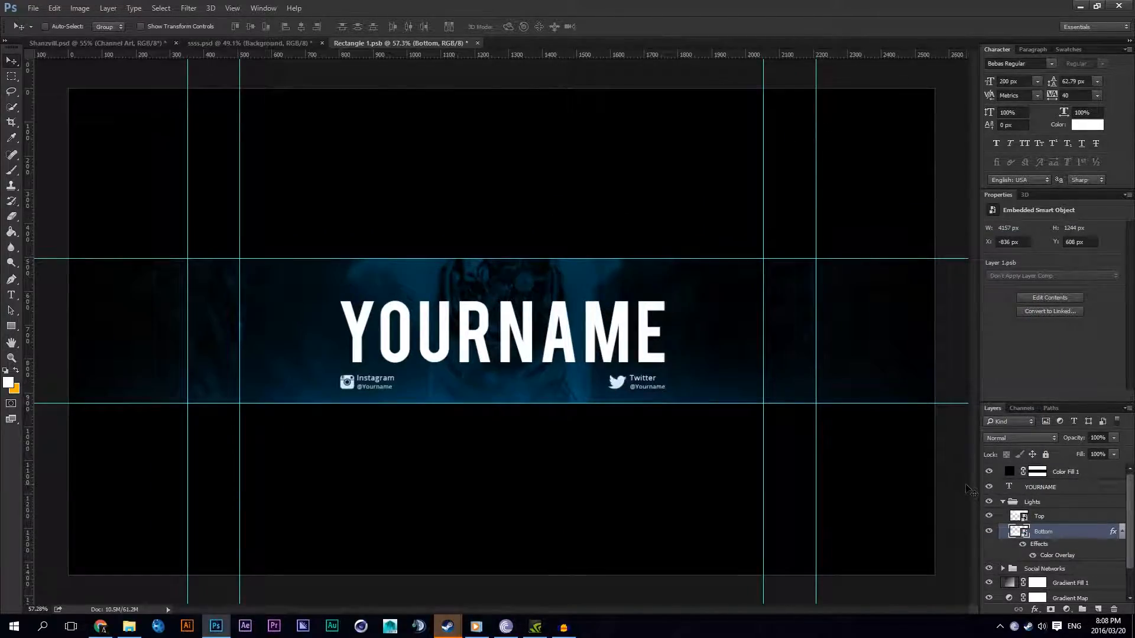
click(1120, 536)
click(1005, 517)
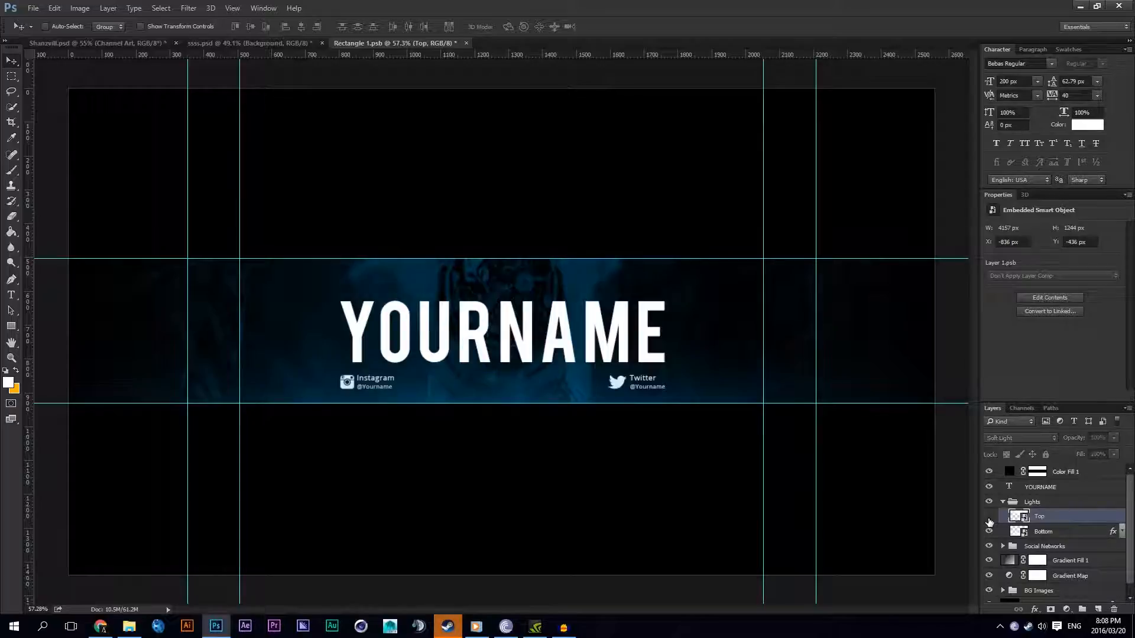
key(ctrl+j)
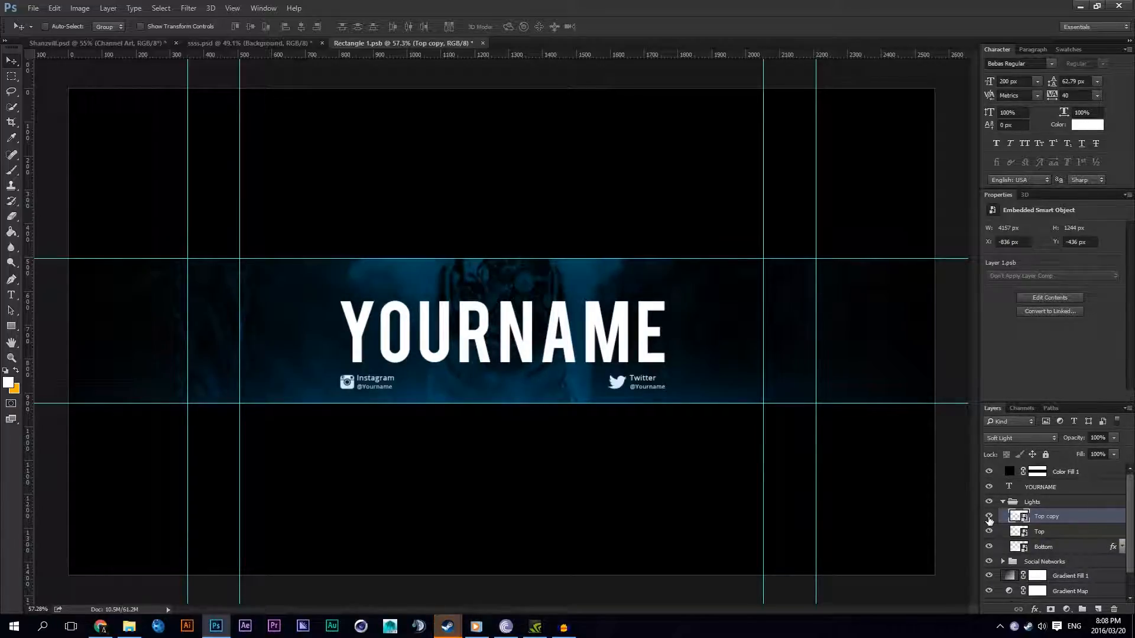
Step: Set the Top copy light to Normal blend mode at 30% opacity and check the strip
click(1020, 438)
click(1004, 212)
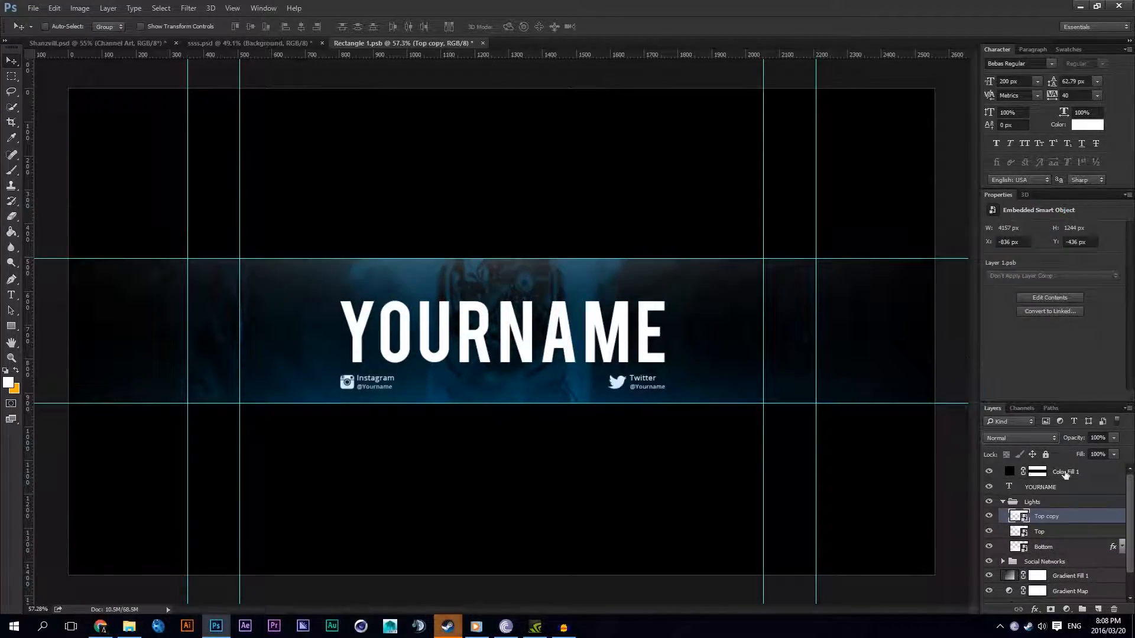
click(1093, 437)
text(30)
key(Return)
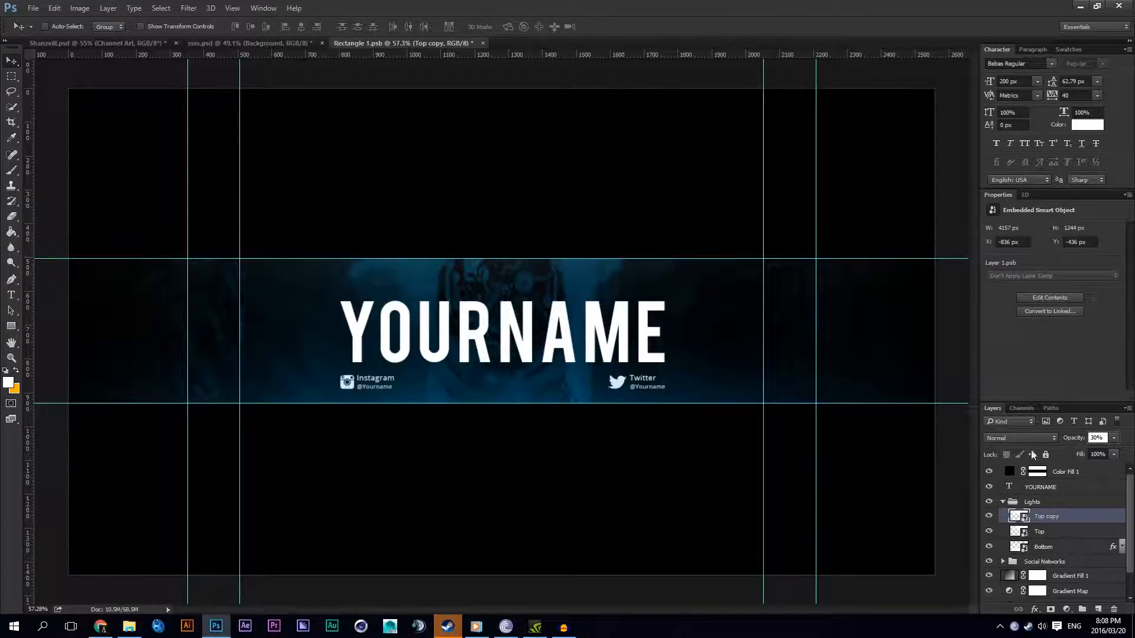
key(Return)
scroll(530, 387, down, 4)
scroll(530, 387, up, 4)
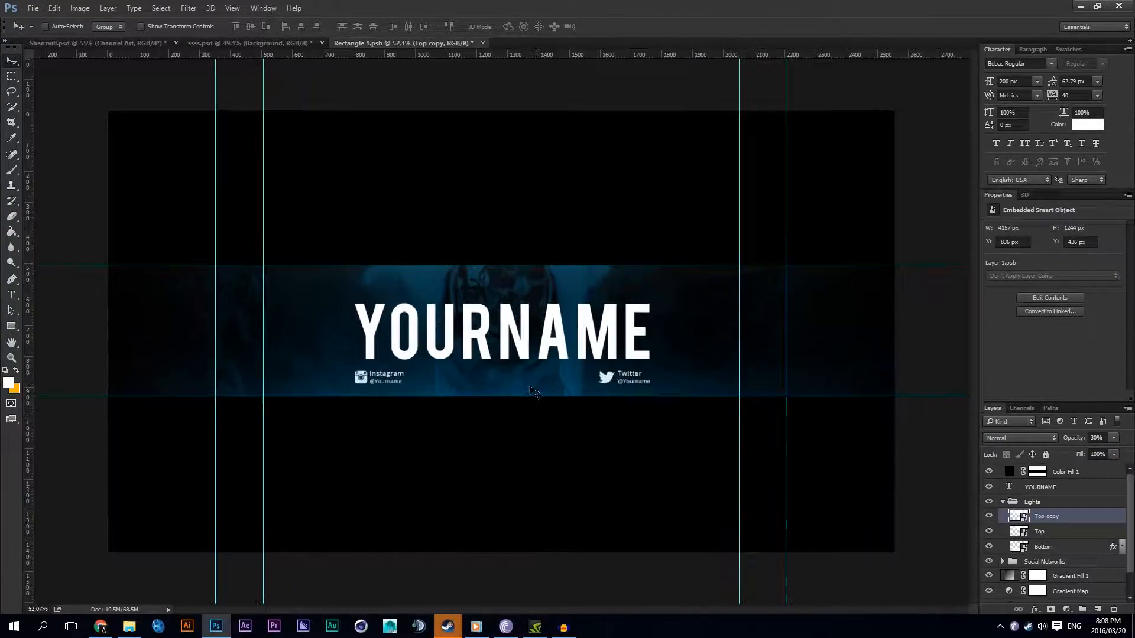
scroll(530, 387, down, 3)
scroll(530, 387, up, 2)
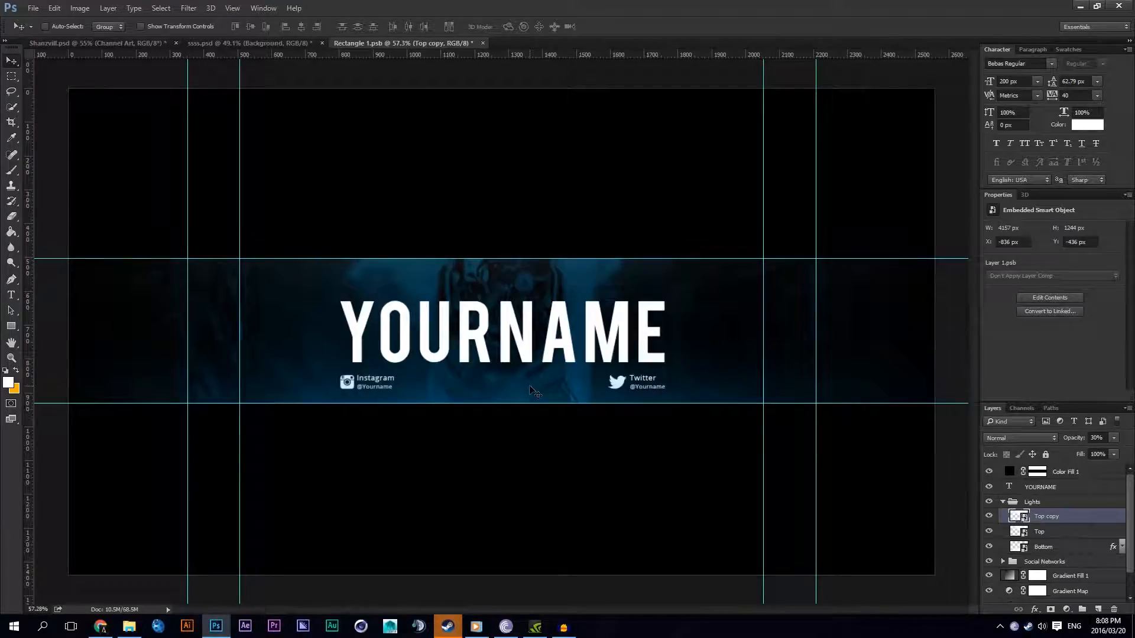
scroll(530, 388, down, 2)
scroll(530, 389, up, 2)
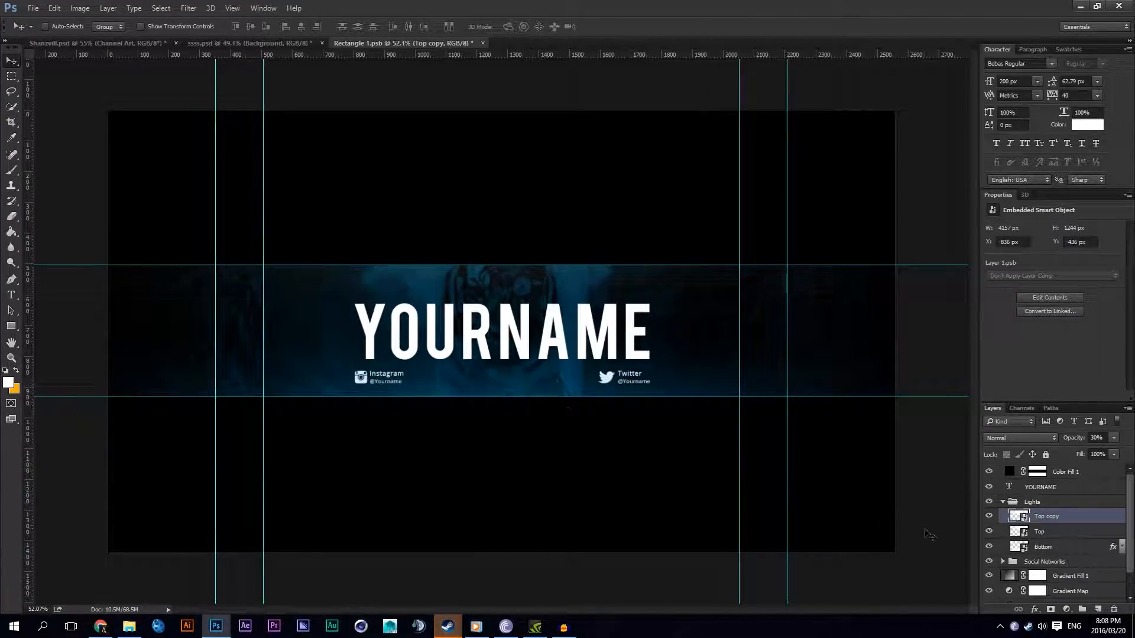
Step: Hide the Color Fill 1 layer, then save the Rectangle 1.psb smart object and return to the ssss.psd document
click(990, 473)
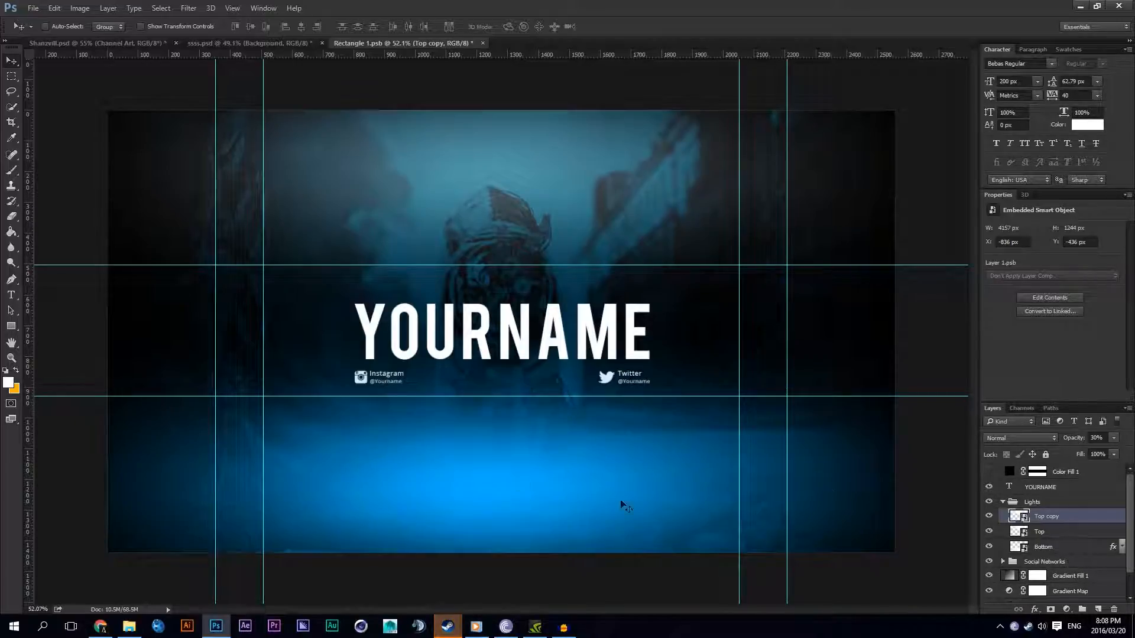
click(988, 473)
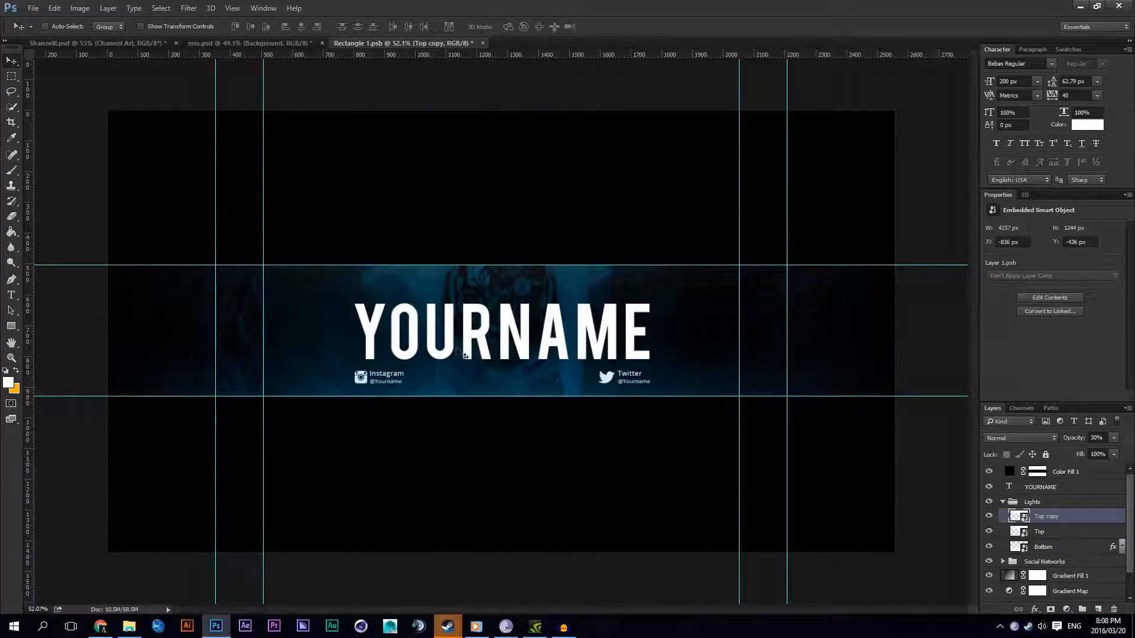
click(989, 472)
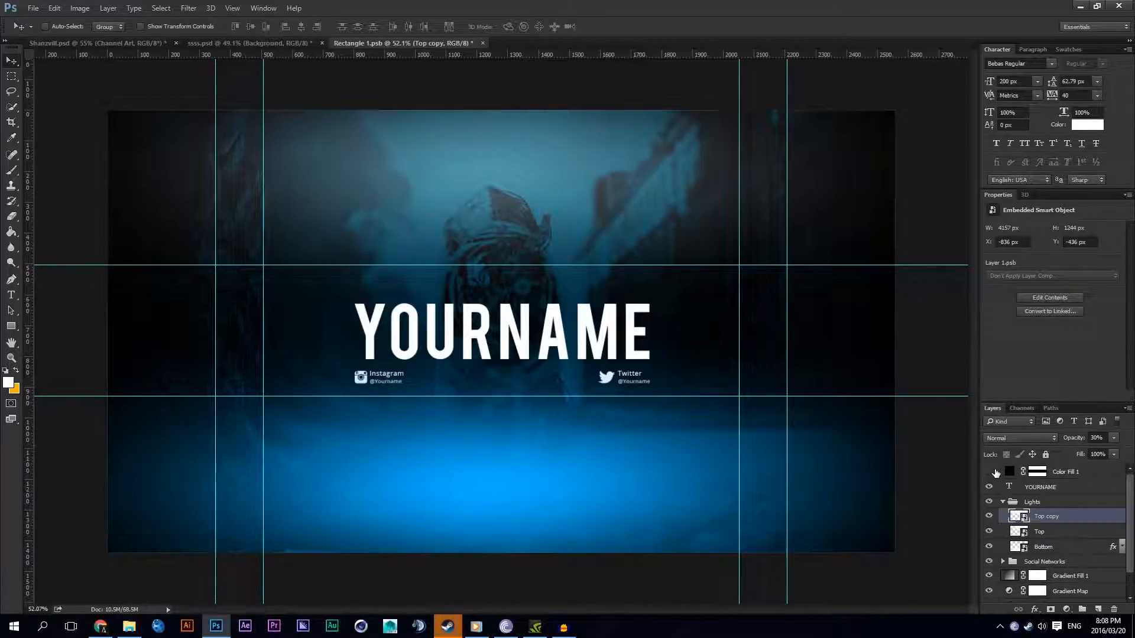
key(ctrl+s)
click(248, 42)
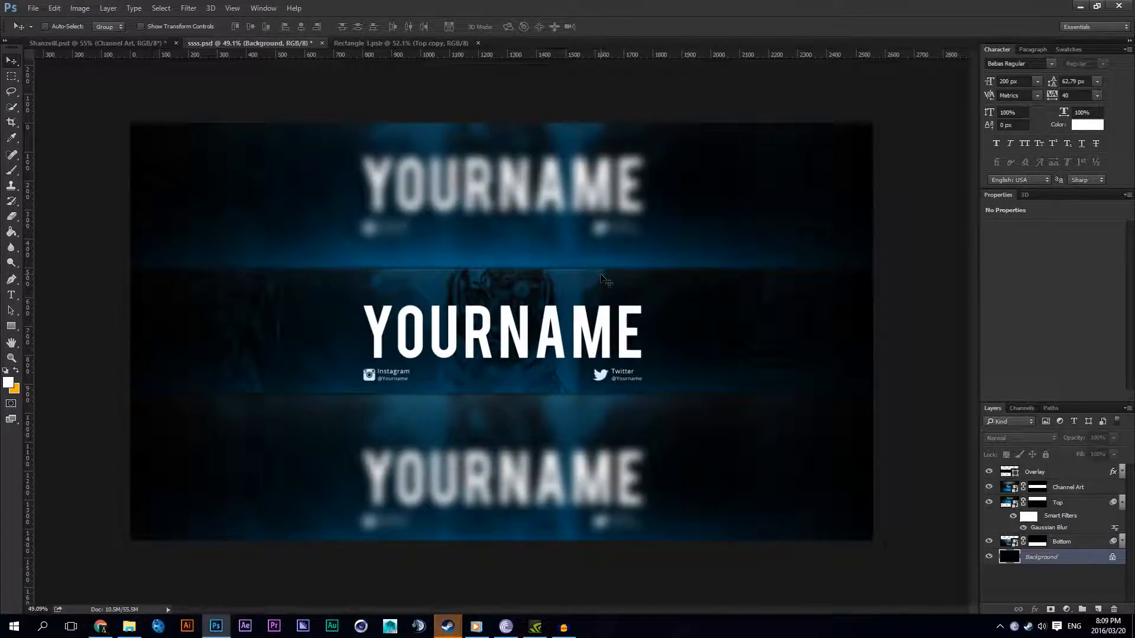
Step: Inspect the updated channel art and toggle the Top layer's visibility to compare the blurred upper area
scroll(569, 321, down, 2)
scroll(569, 321, up, 3)
scroll(569, 321, down, 3)
scroll(569, 321, up, 2)
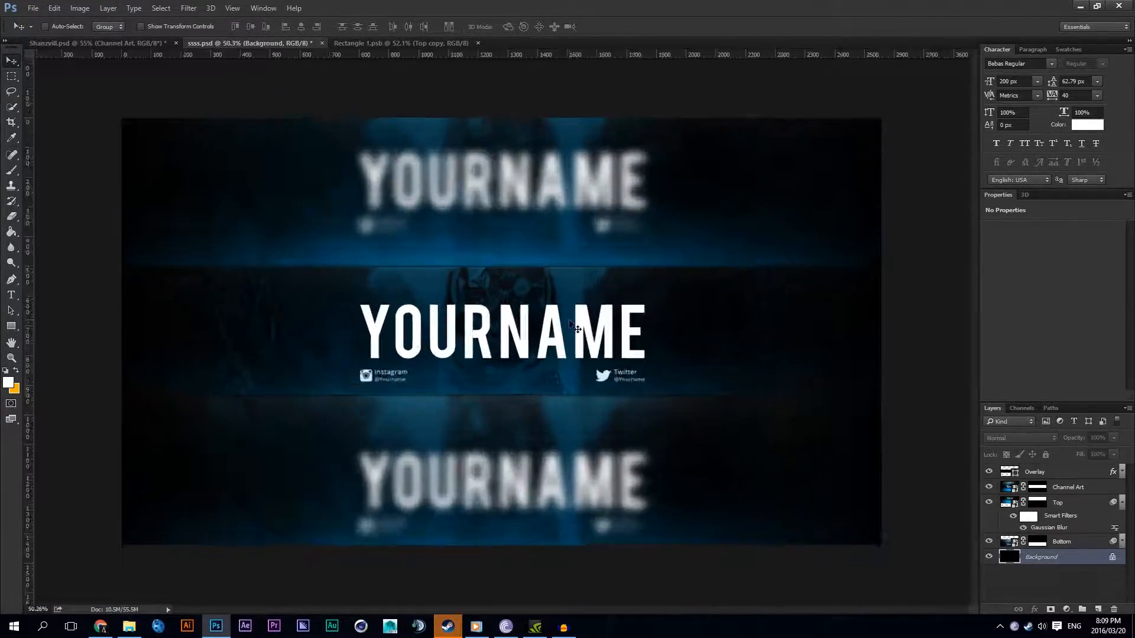
scroll(570, 325, up, 2)
scroll(570, 324, down, 3)
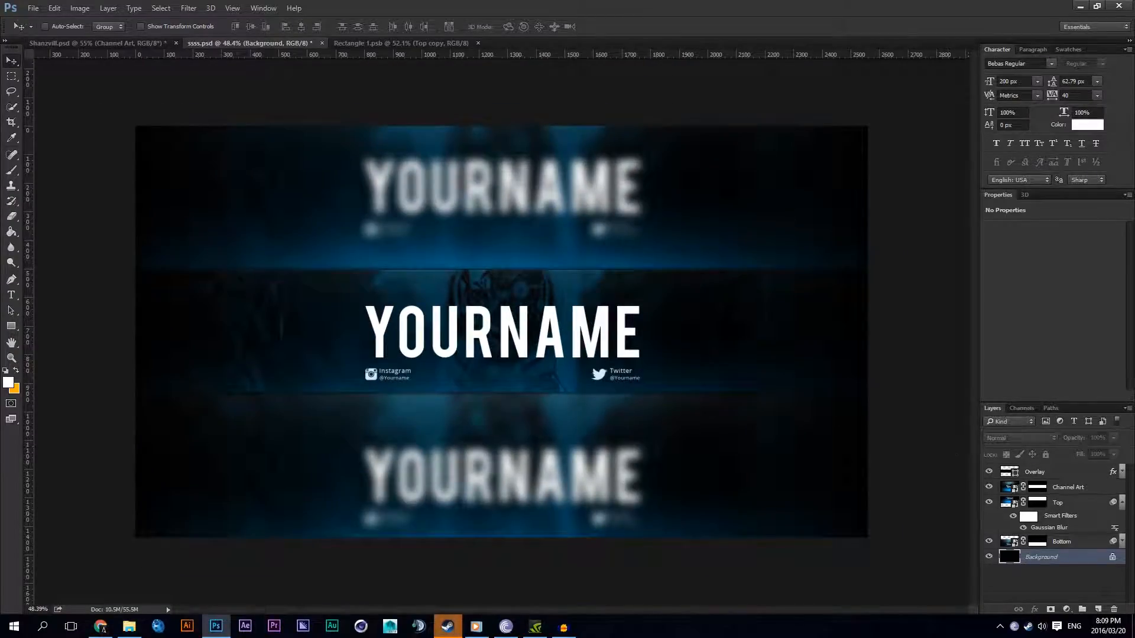
click(1122, 503)
click(989, 503)
double_click(990, 504)
click(990, 503)
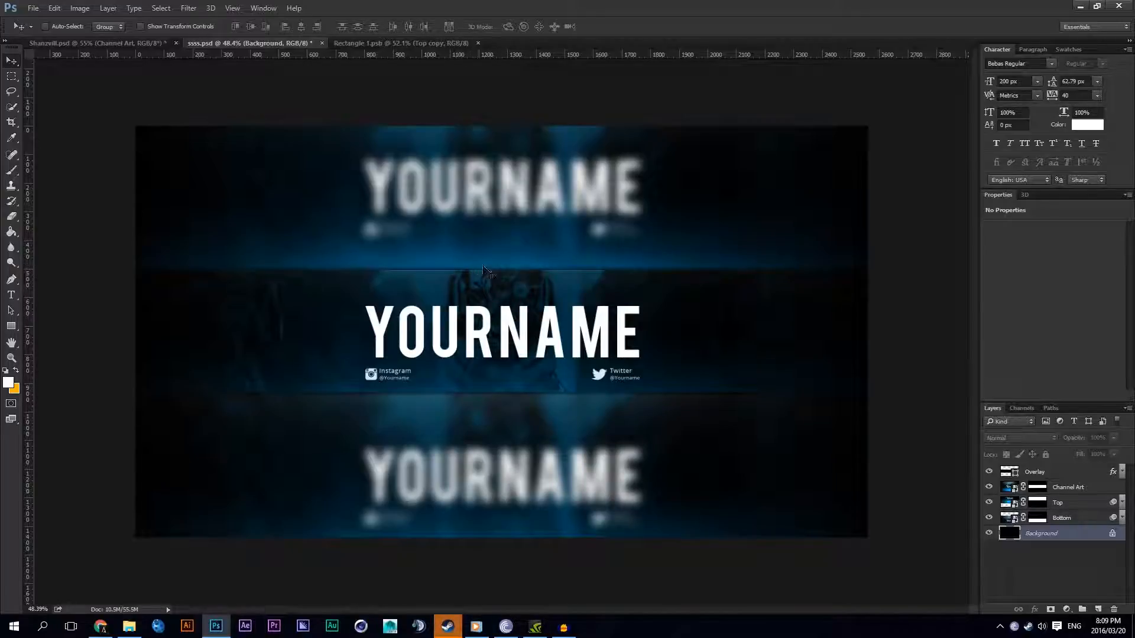
Step: Add a black Color Overlay at 50% opacity to the Top layer
right_click(1092, 473)
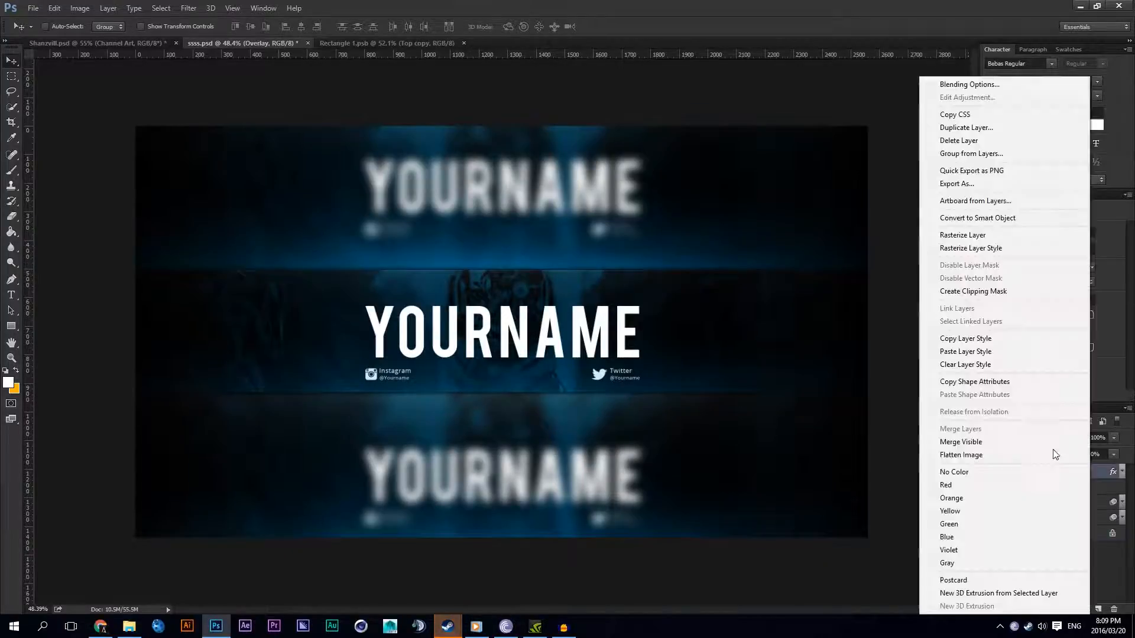
click(1118, 520)
right_click(1079, 507)
click(934, 52)
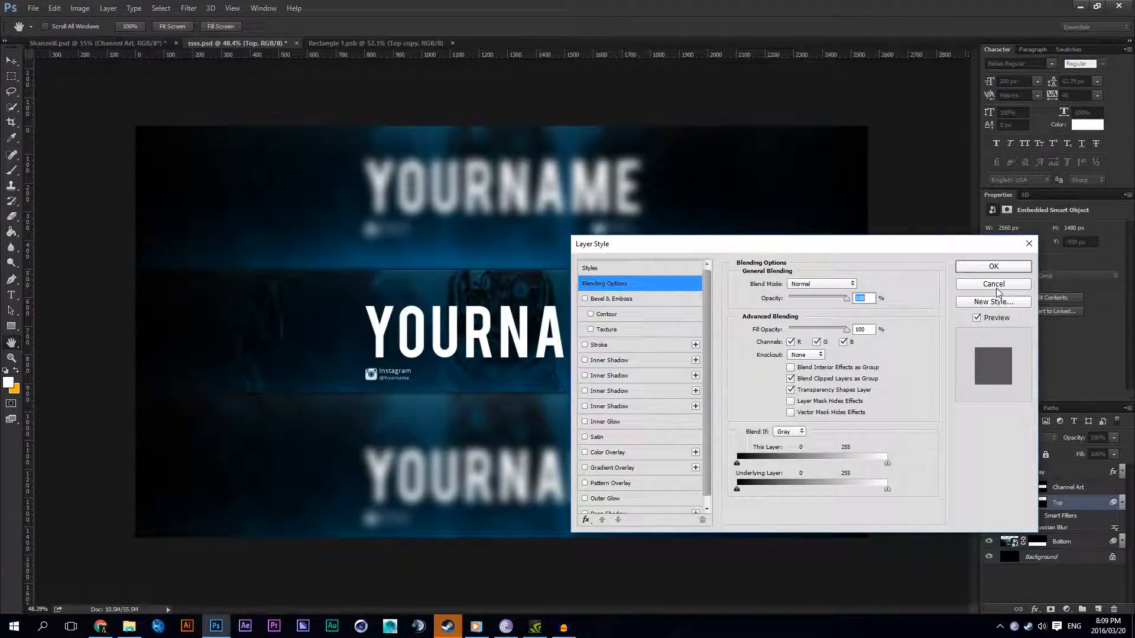
click(620, 453)
click(859, 284)
click(598, 455)
click(892, 283)
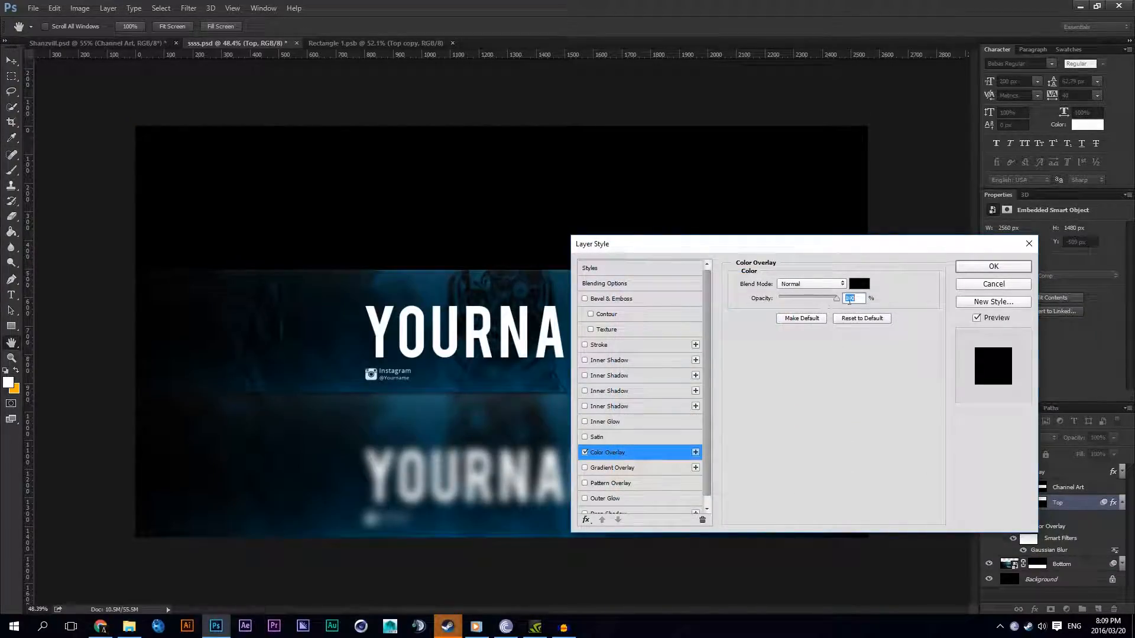
text(50)
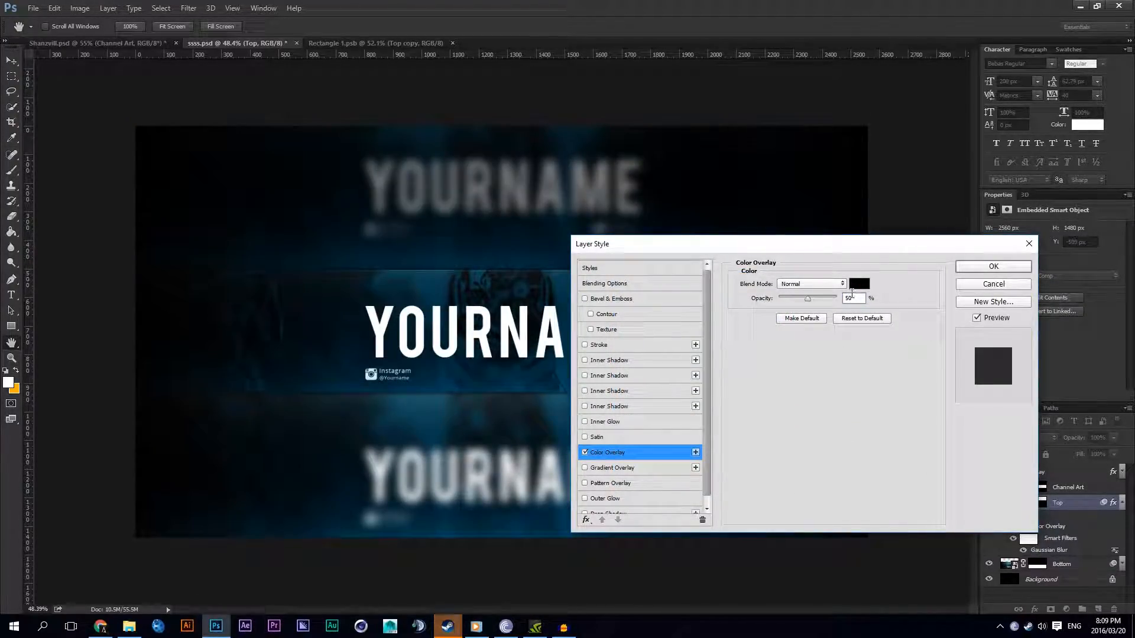
click(983, 270)
click(1121, 503)
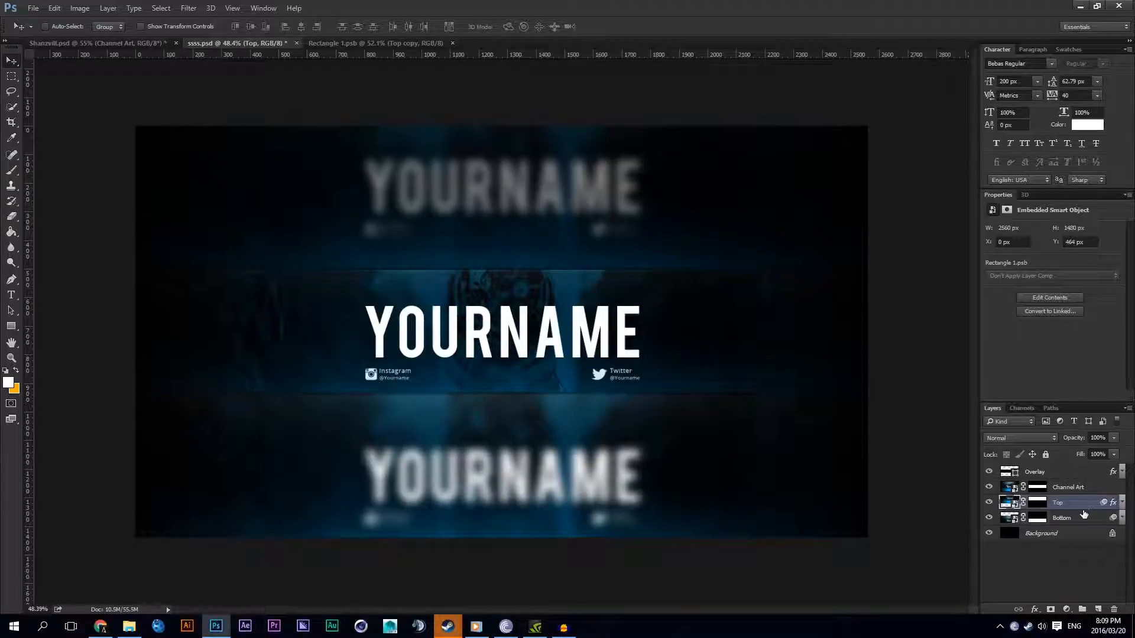
Step: Apply a black Color Overlay at 50% opacity to the Bottom layer and check the darkened outer areas
right_click(1082, 517)
click(957, 50)
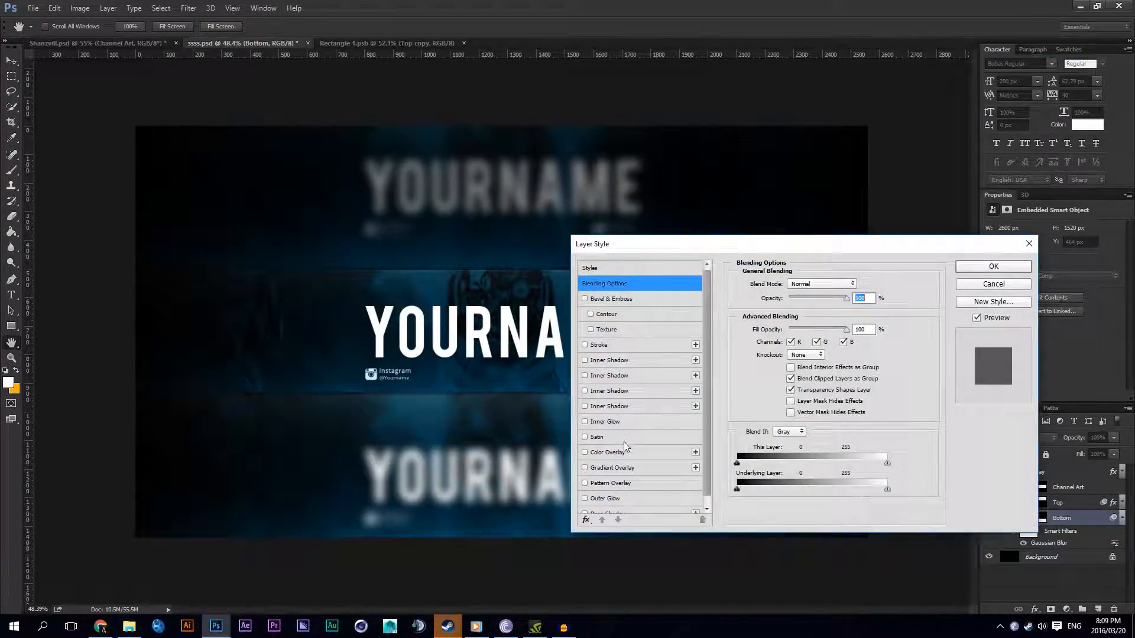
click(627, 452)
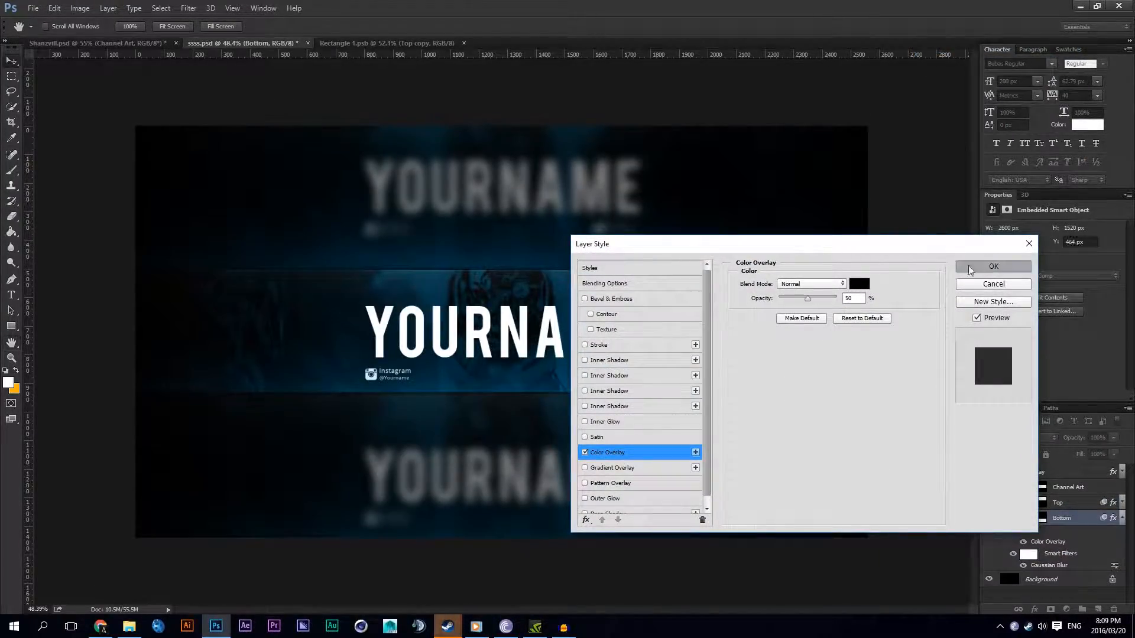
click(993, 266)
scroll(477, 343, up, 3)
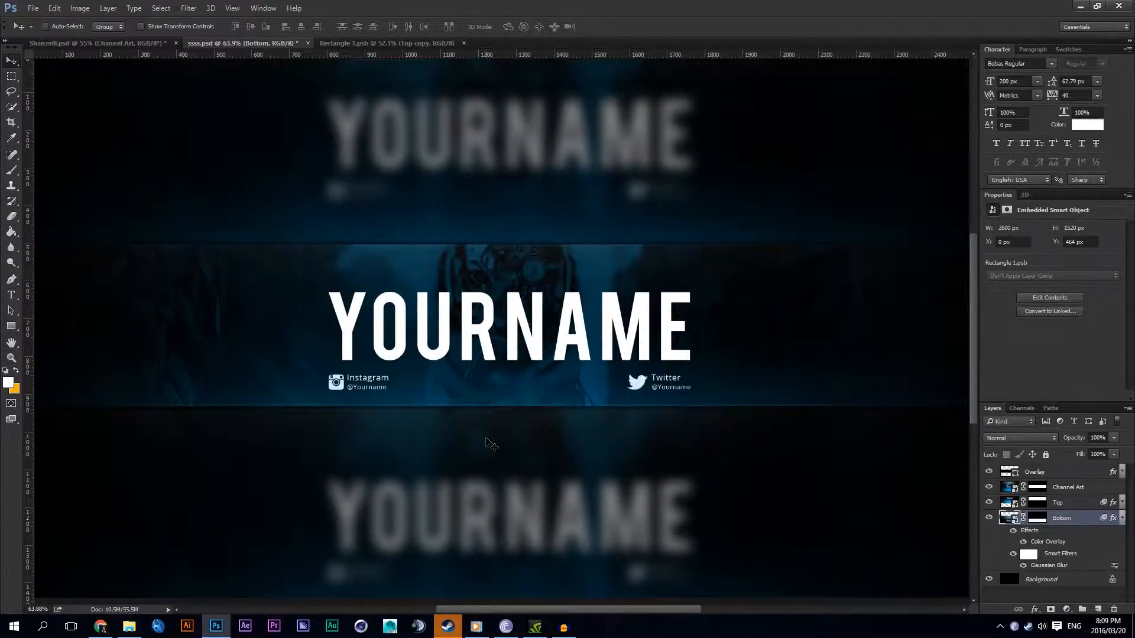
scroll(487, 444, down, 5)
scroll(448, 390, up, 2)
scroll(419, 329, down, 2)
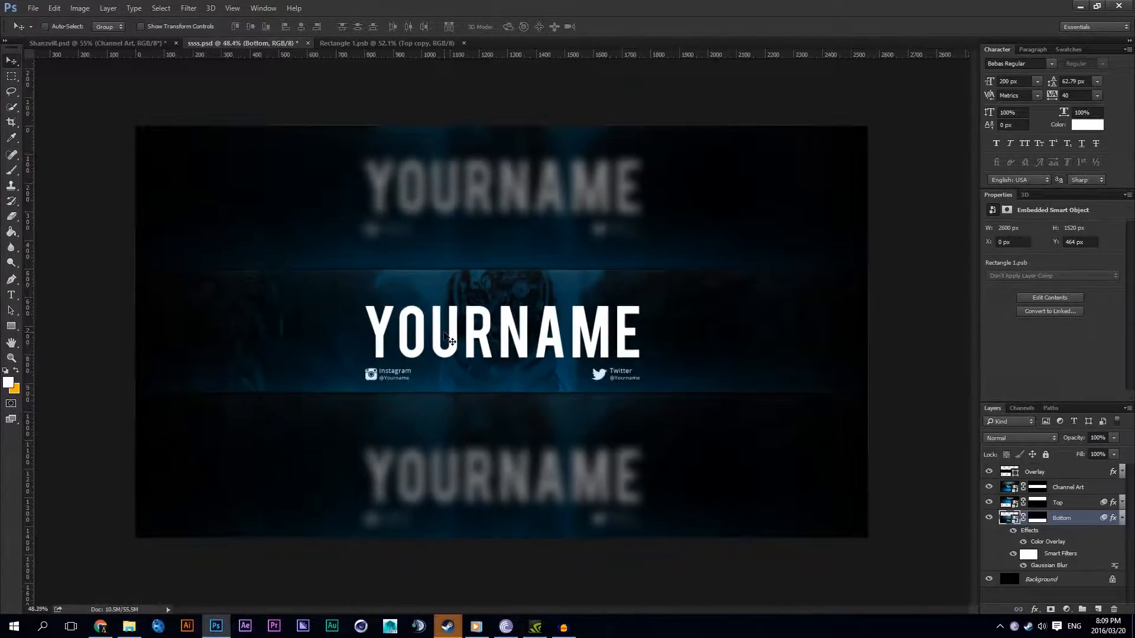
click(1121, 517)
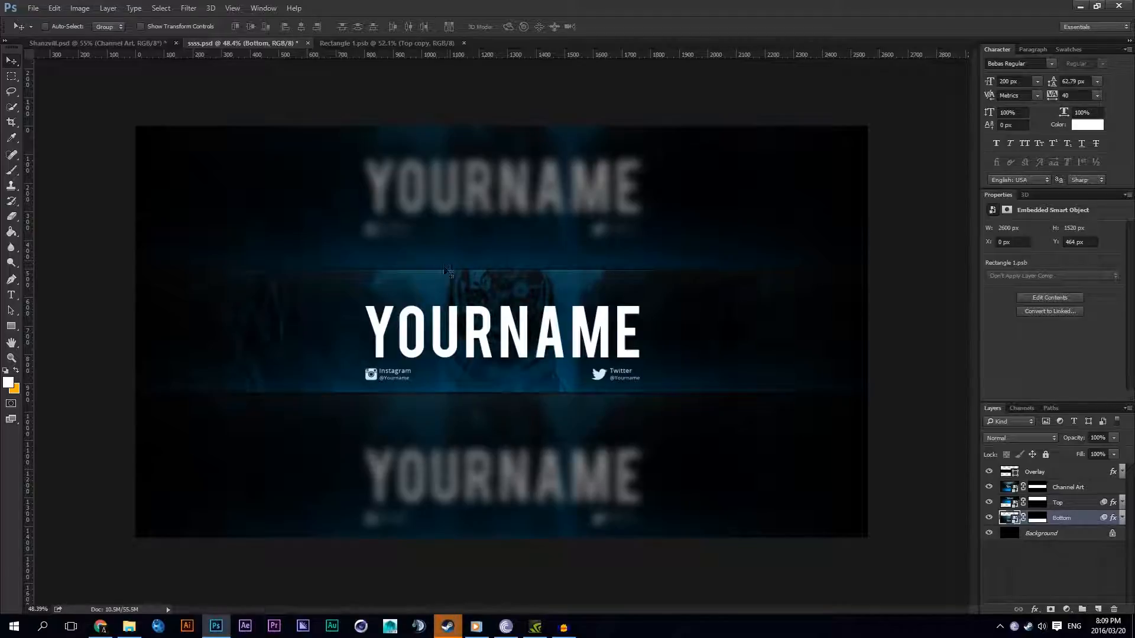
Step: Enable a Drop Shadow on the Overlay layer and move the layer style dialog clear of the artwork
right_click(1084, 477)
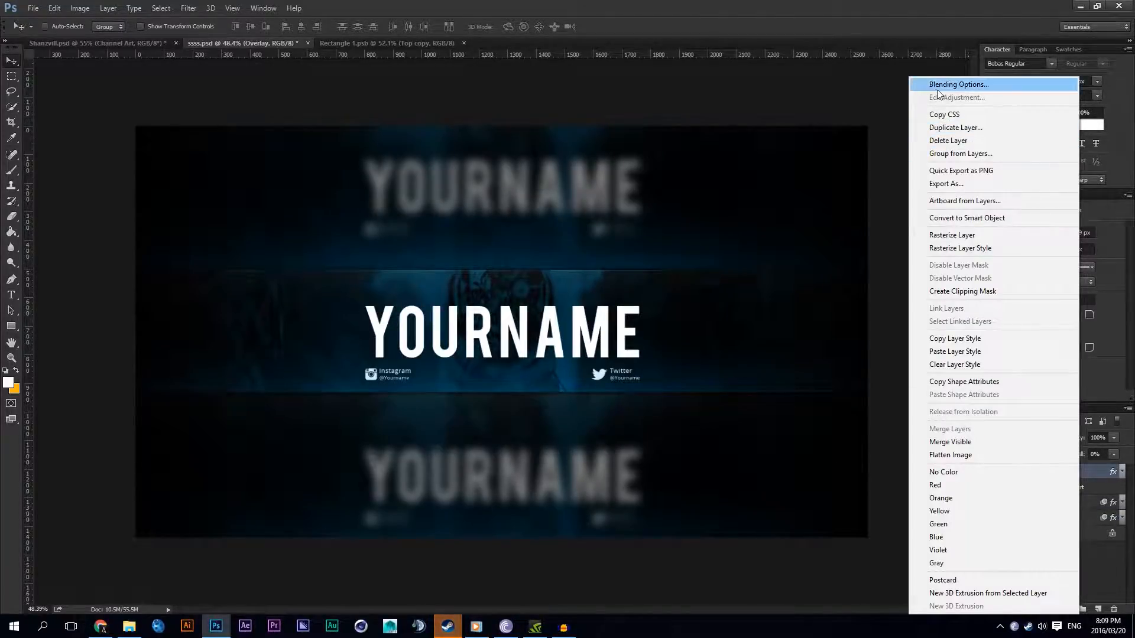
click(957, 85)
scroll(652, 430, down, 1)
click(615, 490)
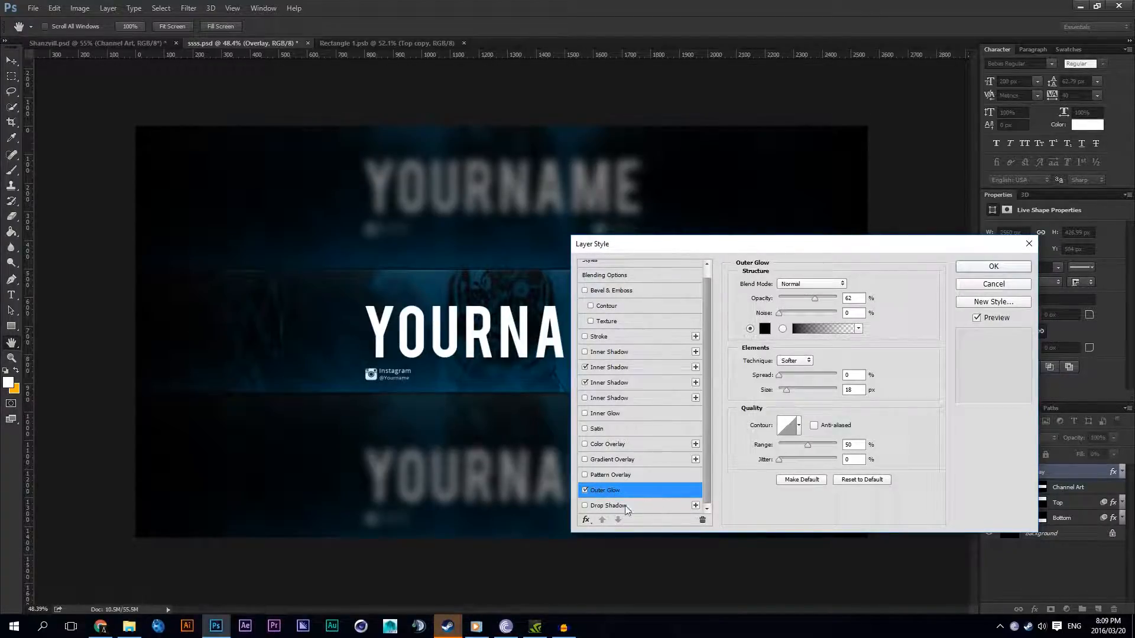
click(592, 520)
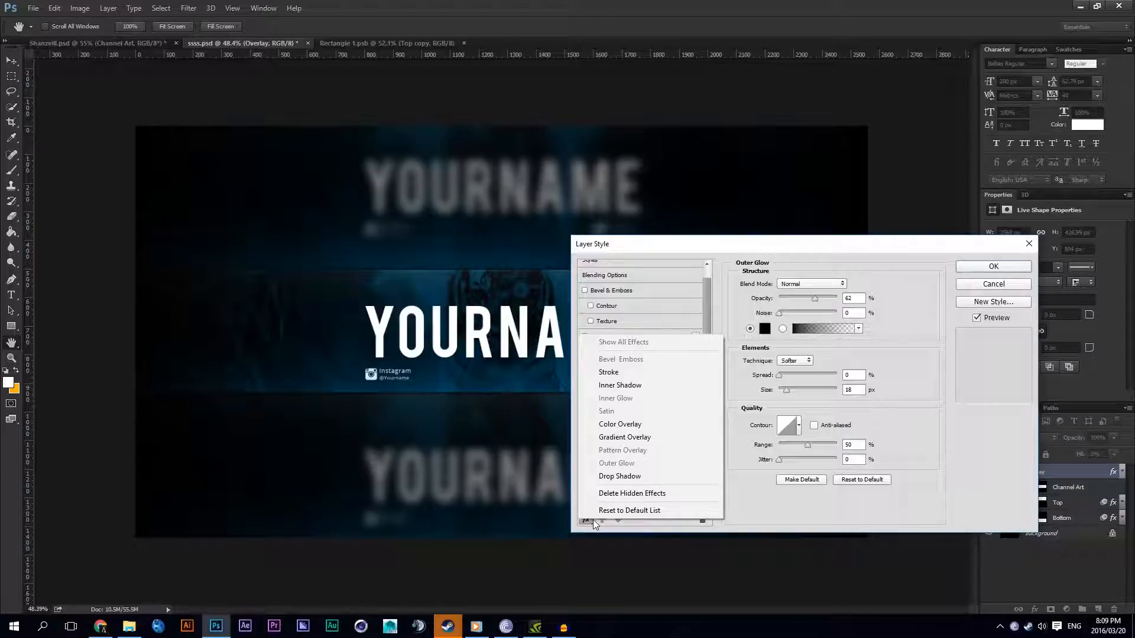
click(593, 520)
click(697, 507)
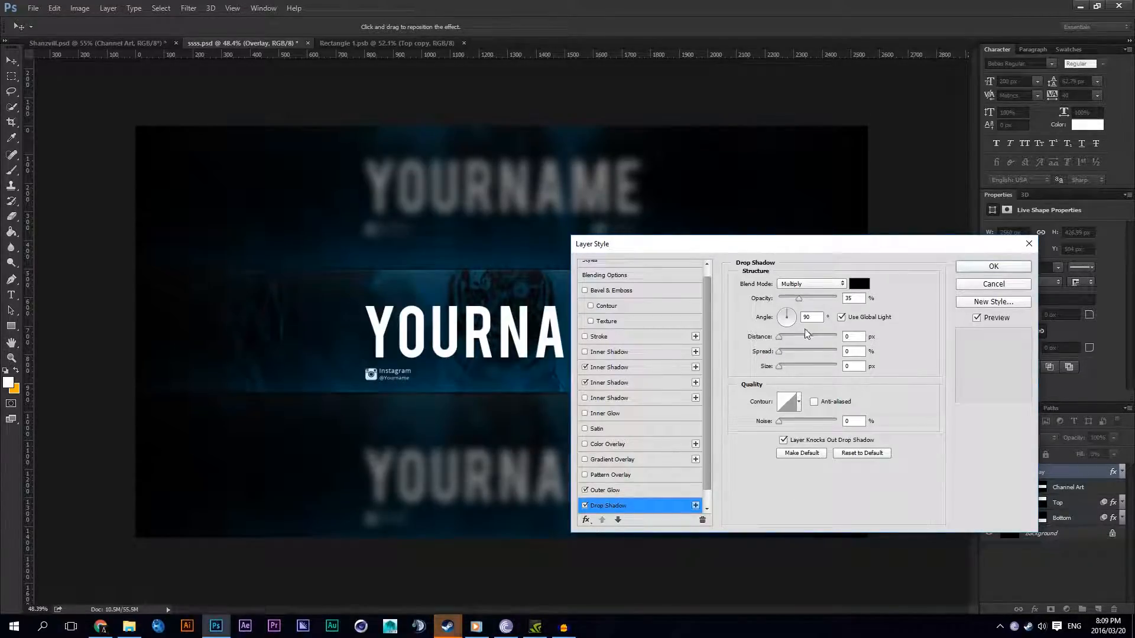
drag(671, 245, 785, 241)
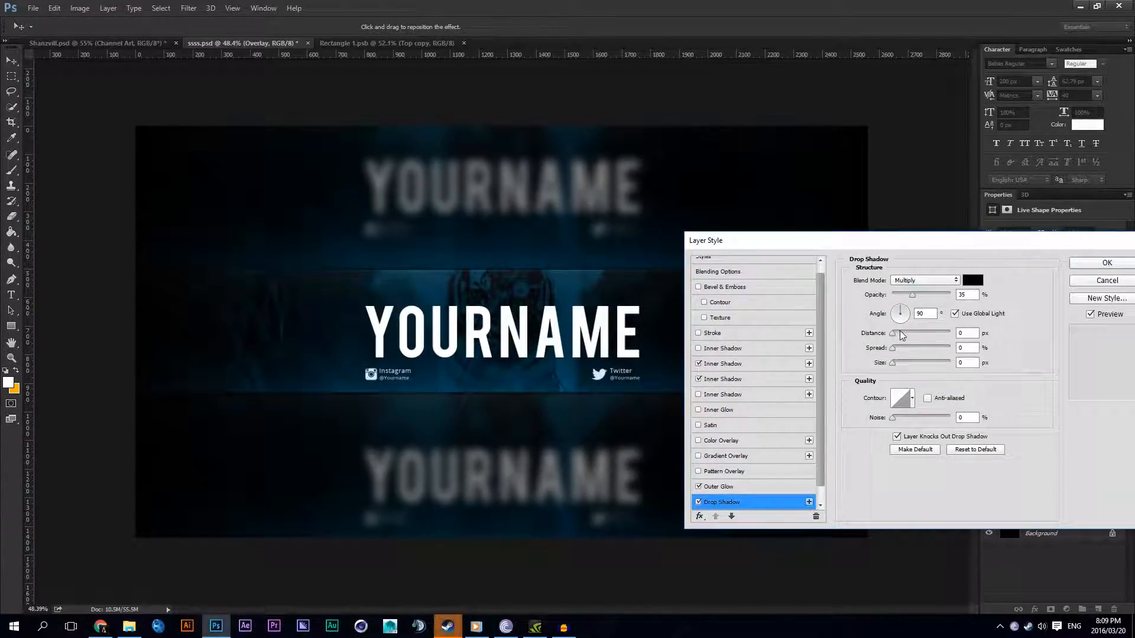
Step: Set the Overlay's drop shadow to 22% spread and 210 px size, and raise its opacity
drag(893, 362, 918, 349)
drag(912, 294, 1025, 288)
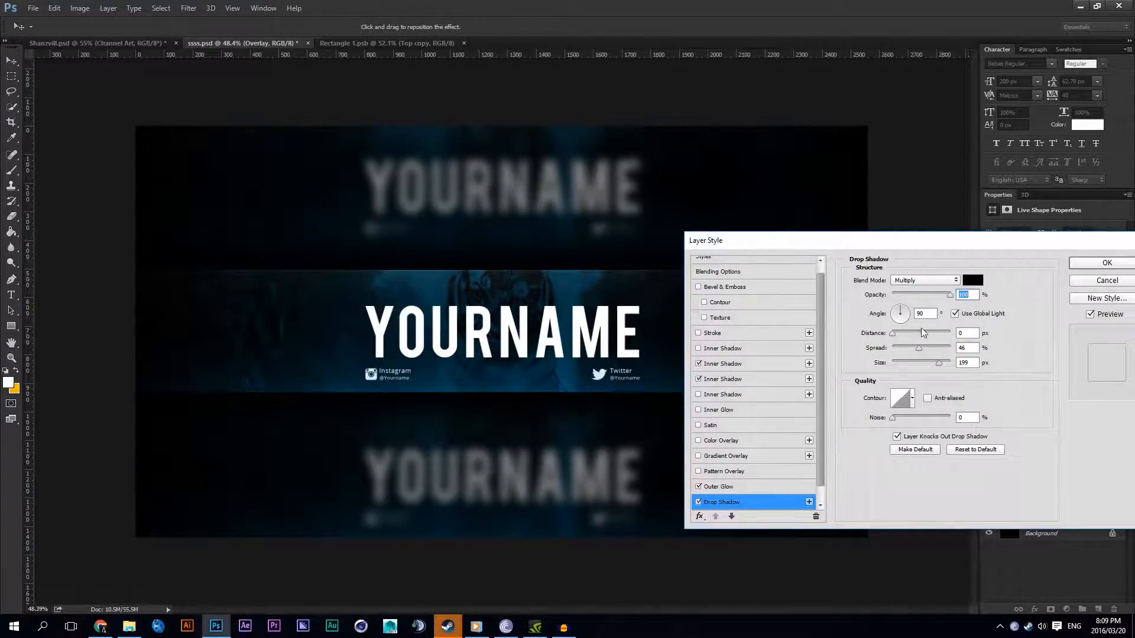
mouse_move(920, 365)
mouse_down()
mouse_move(906, 352)
mouse_move(940, 365)
mouse_up()
drag(924, 295, 942, 297)
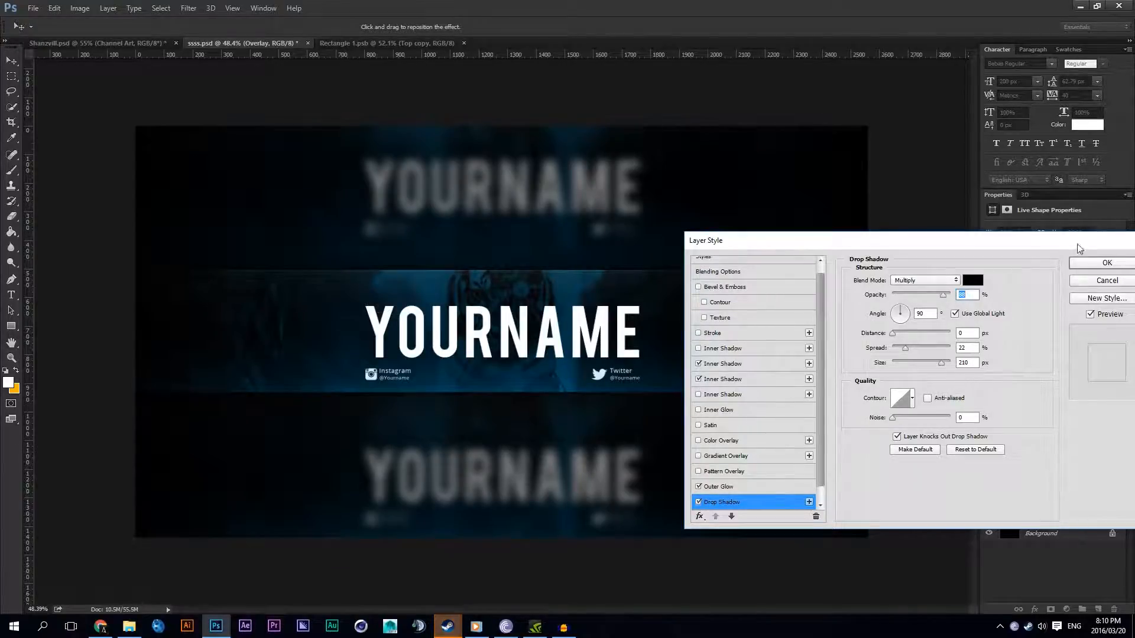
click(1093, 263)
Step: Toggle the visibility of the Overlay, Channel Art, Top and Bottom layers to compare their effect, leaving all of them shown
click(988, 472)
click(988, 471)
click(989, 472)
click(988, 471)
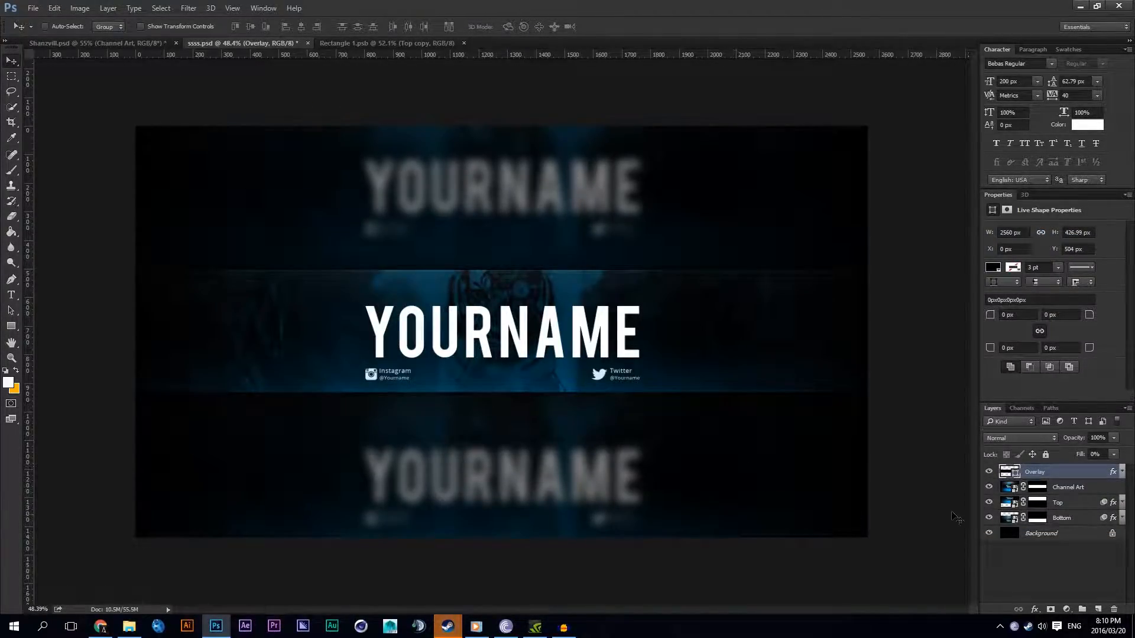
click(989, 487)
click(988, 487)
click(988, 502)
click(989, 502)
click(989, 518)
click(989, 518)
click(989, 517)
click(989, 502)
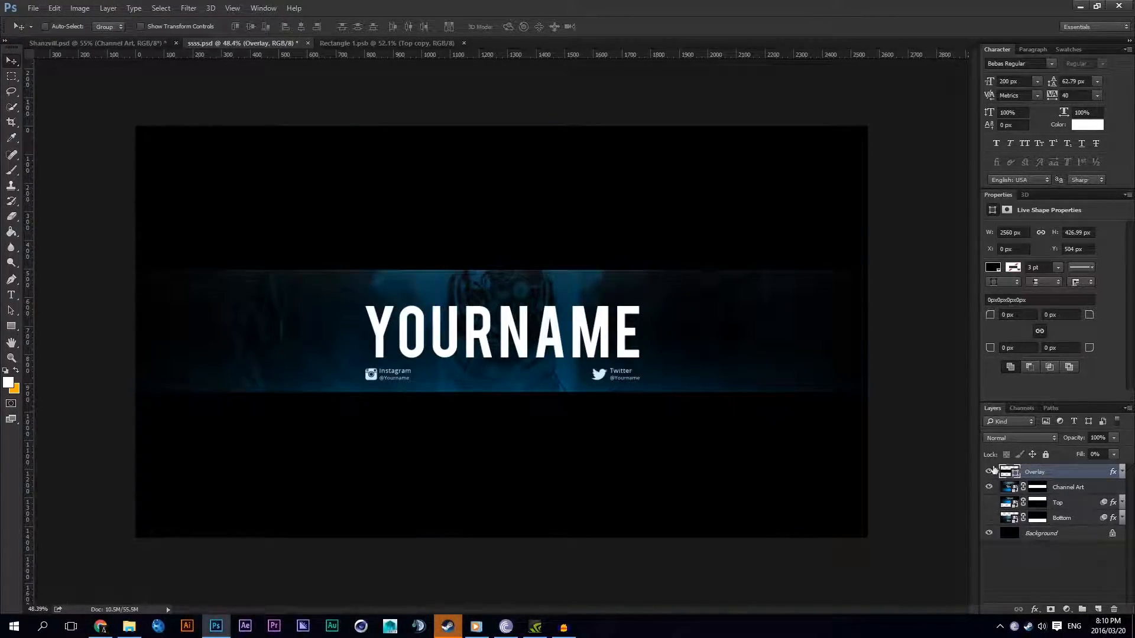
click(989, 502)
click(989, 518)
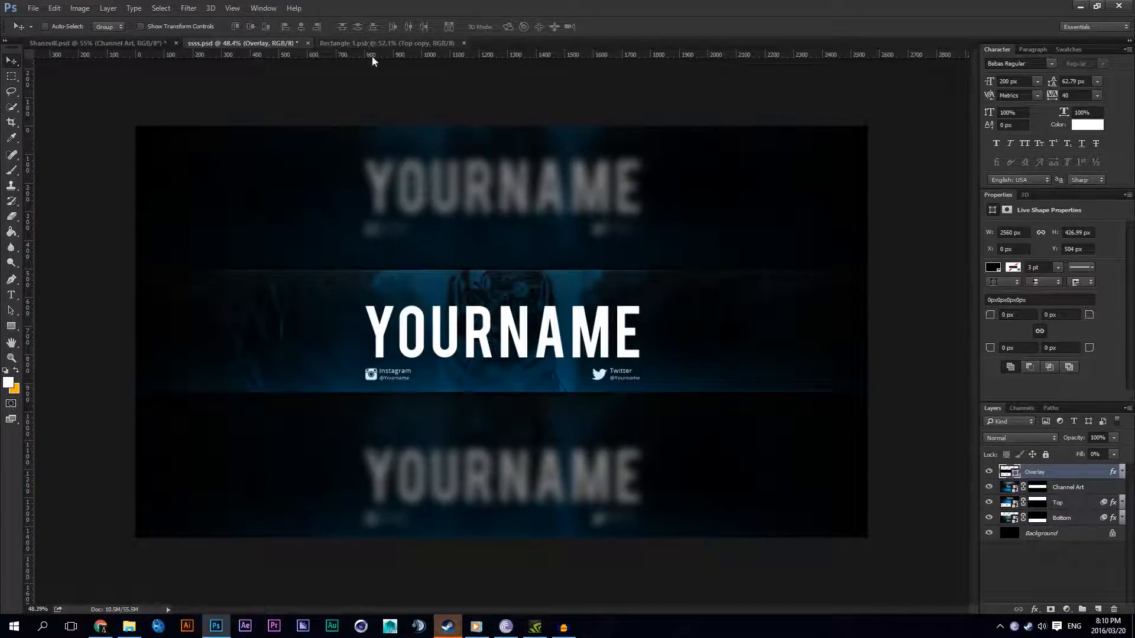
Step: Close and reopen the Channel Art smart object's contents, Rectangle 1.psb, and collapse its Lights group
click(455, 43)
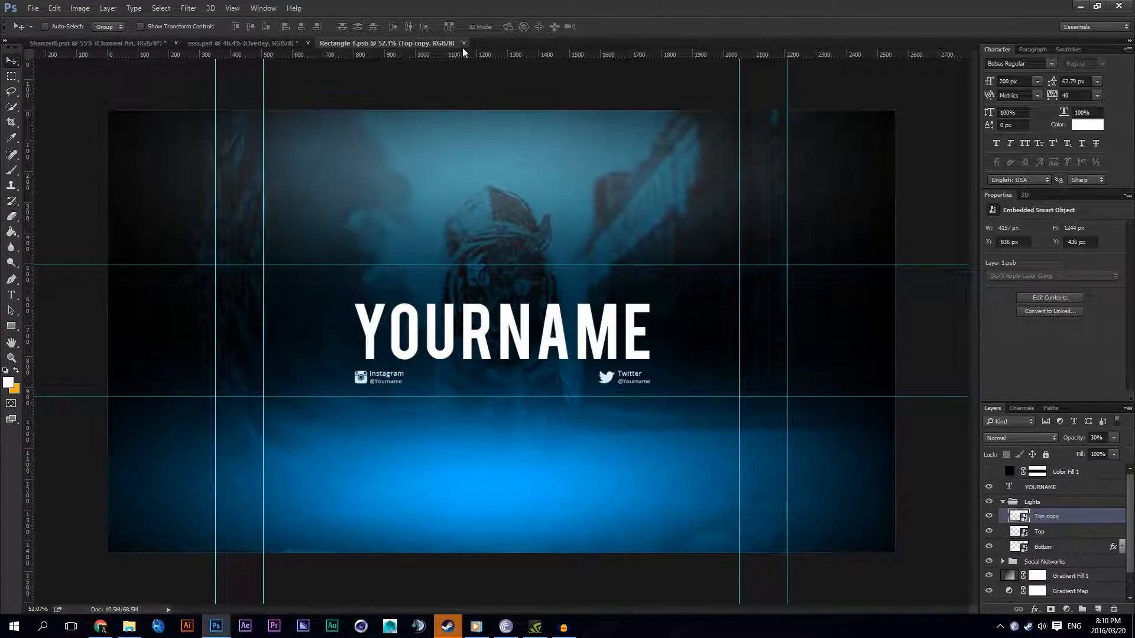
key(ctrl+w)
click(1010, 490)
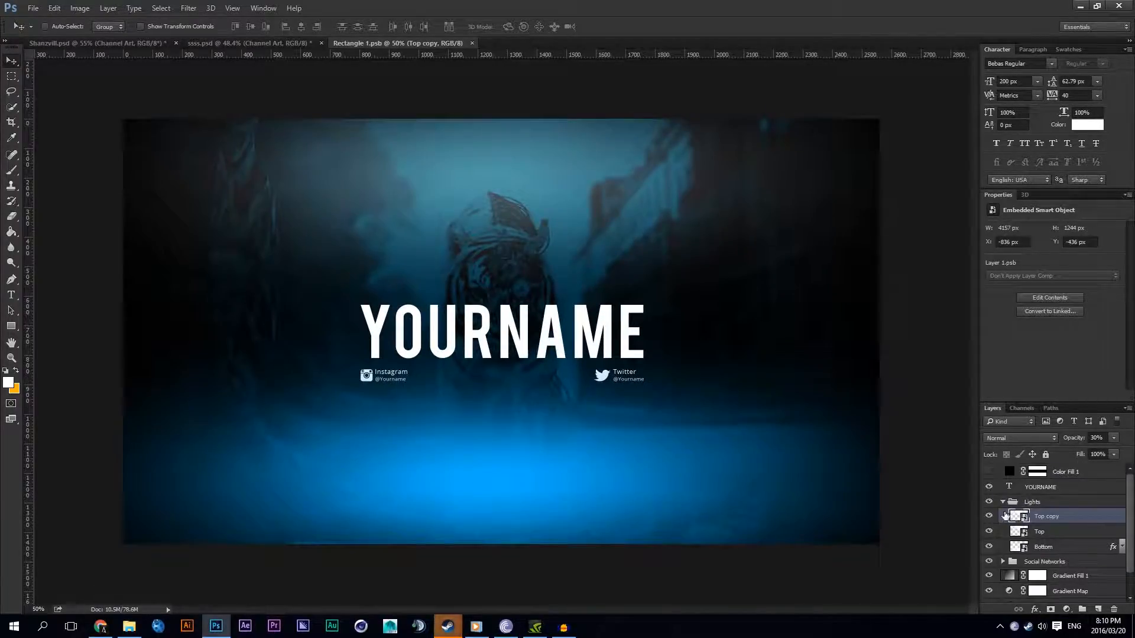
click(1003, 502)
Step: Hide the YOURNAME text layer, save the smart object contents, and view the update in ssss.psd
click(988, 486)
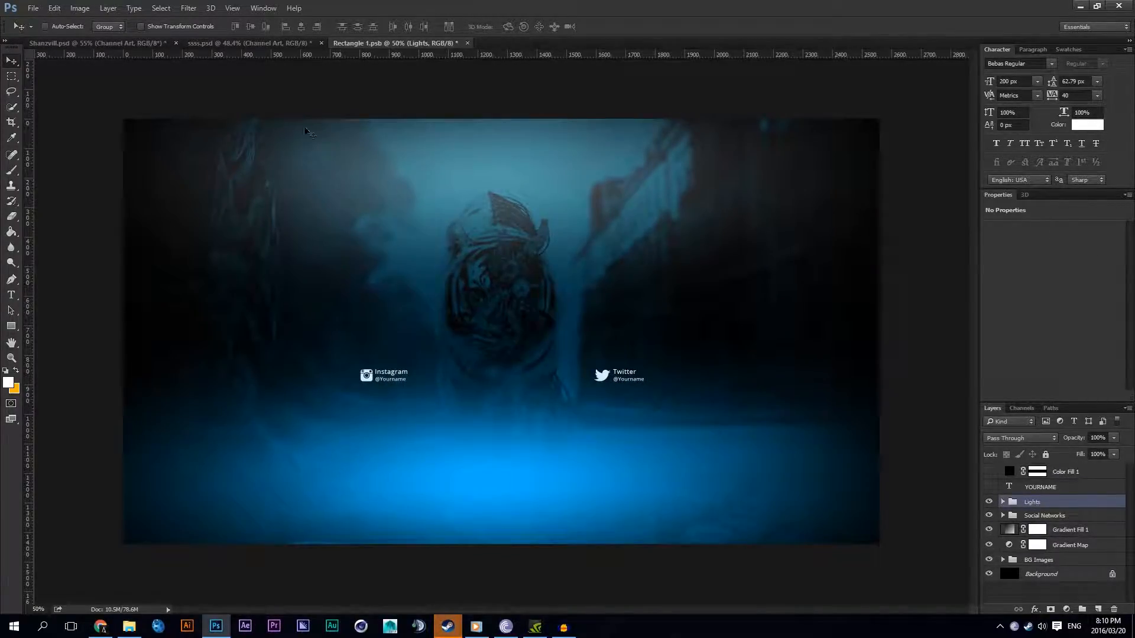
key(ctrl+s)
click(267, 45)
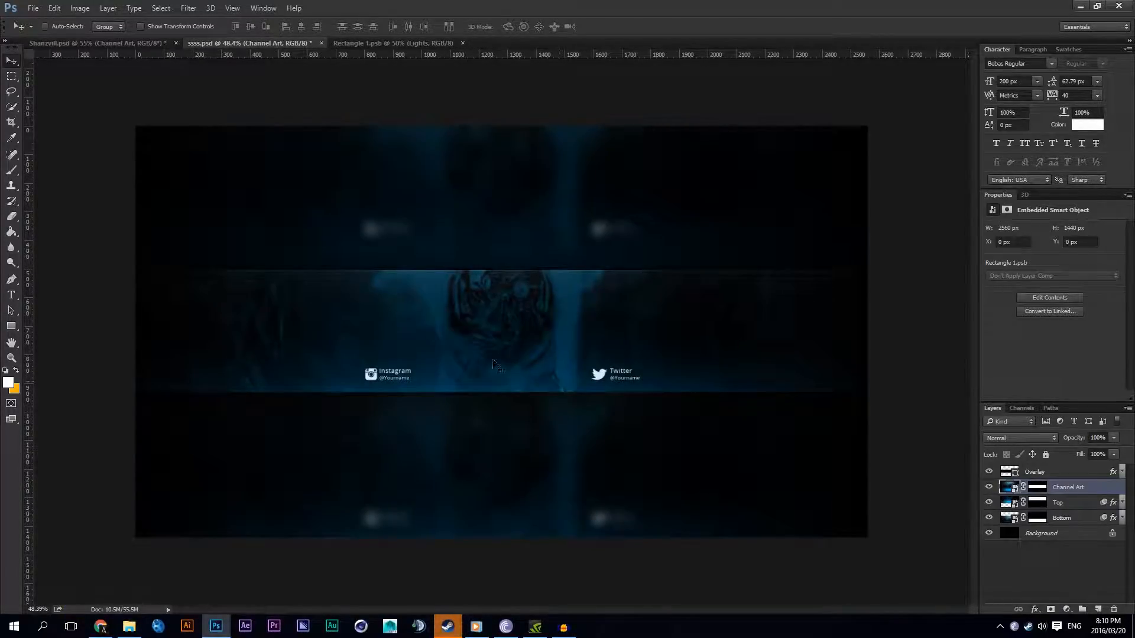
Step: Show the YOURNAME text in Rectangle 1.psb again, save it, and inspect the updated artwork in ssss.psd up close
click(337, 44)
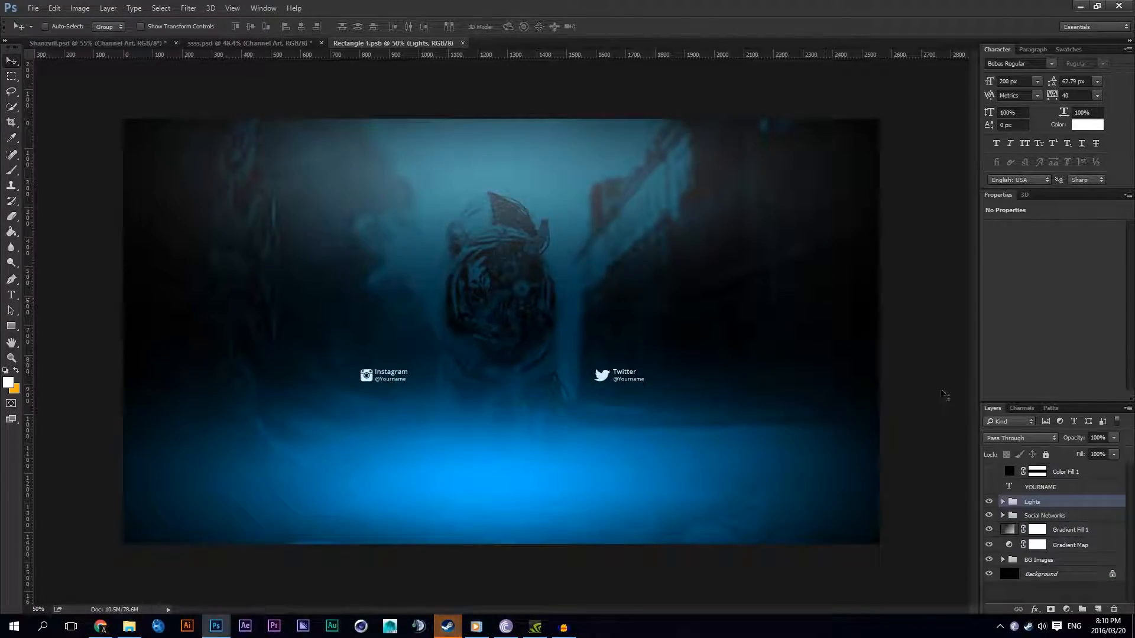
click(988, 487)
key(ctrl+s)
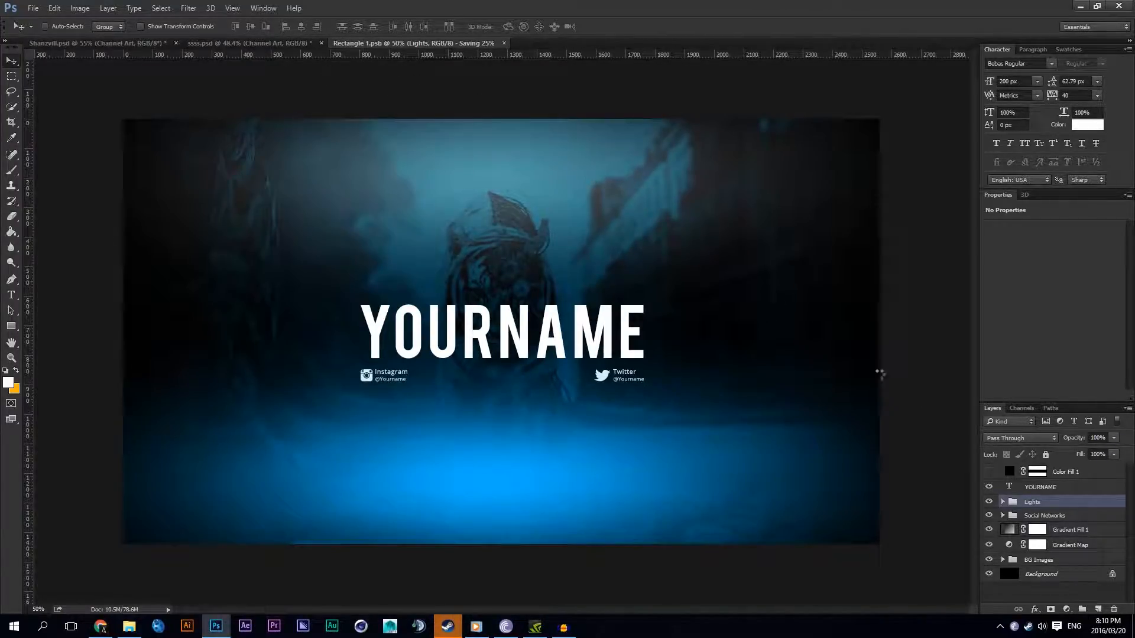
click(273, 43)
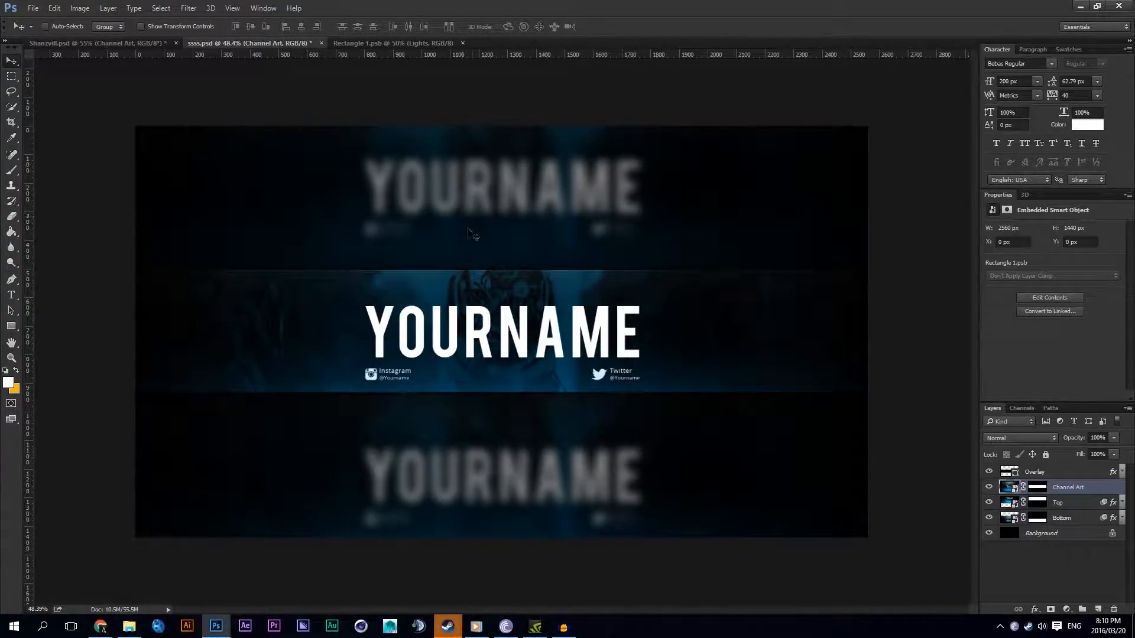
scroll(478, 248, up, 5)
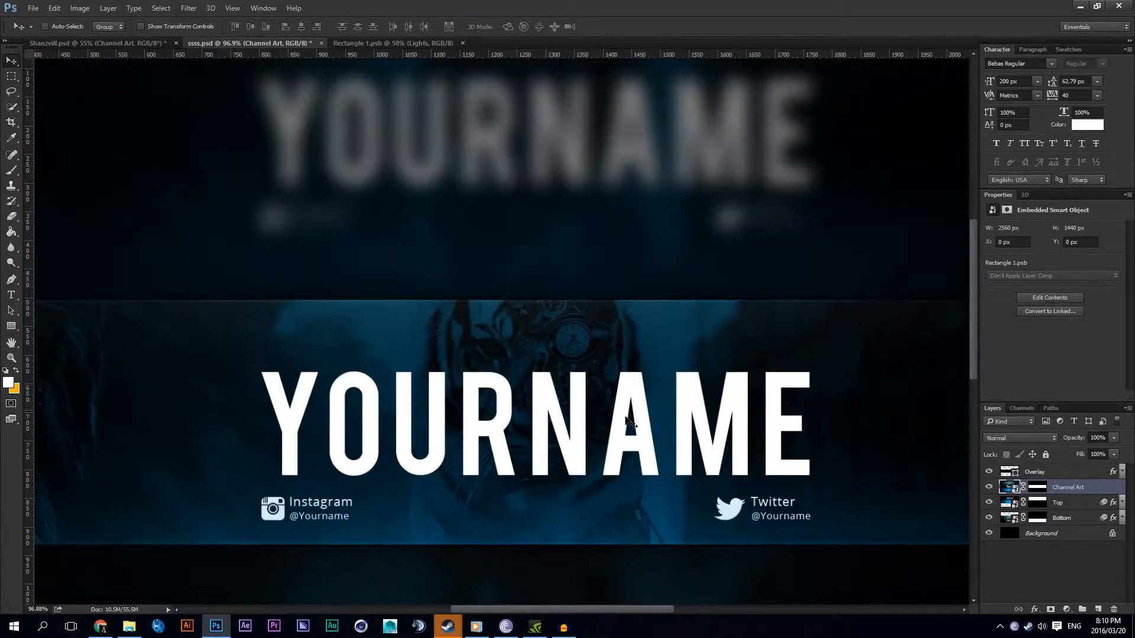
scroll(763, 443, down, 2)
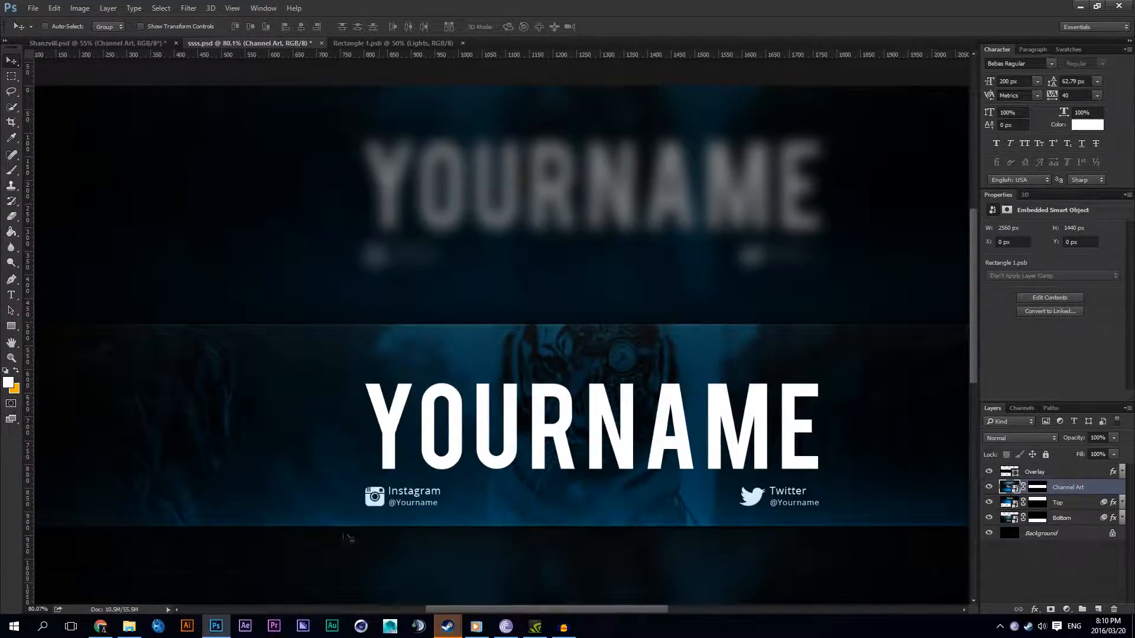
scroll(352, 530, up, 2)
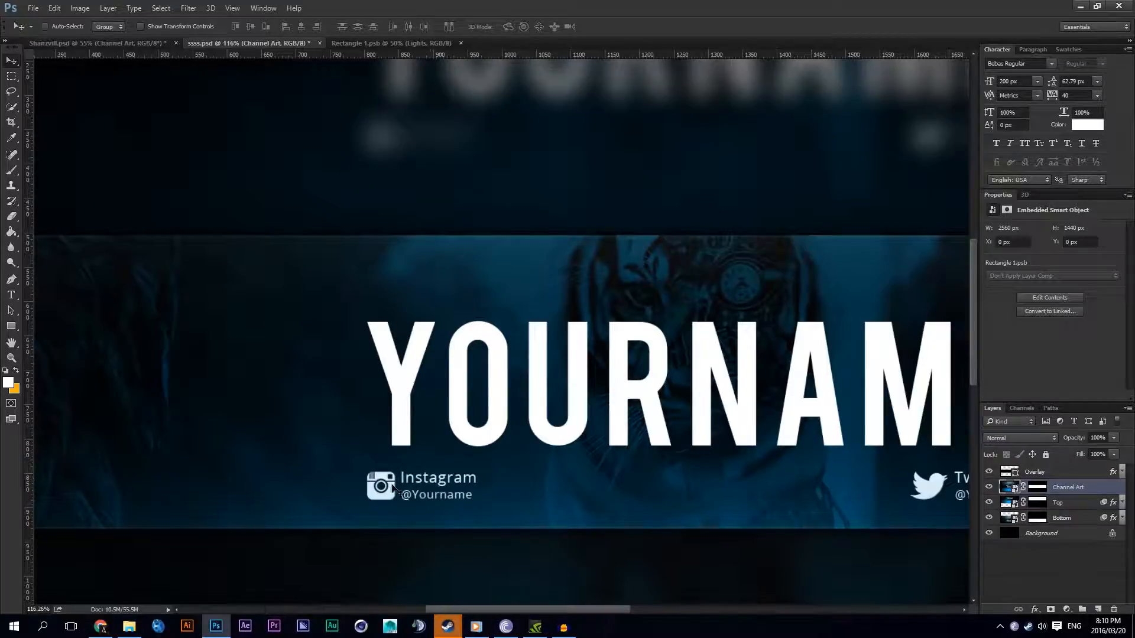
Step: In Rectangle 1.psb, place the Lights group beneath Social Networks and Gradient Fill 1, and show the Color Fill 1 bars
click(391, 43)
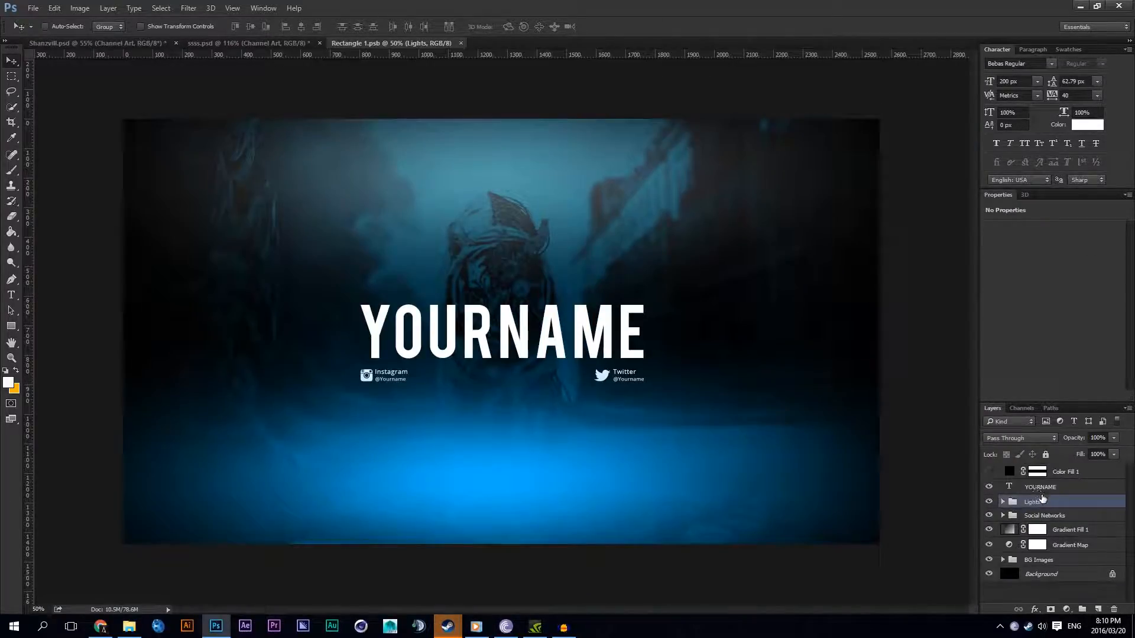
mouse_move(1046, 514)
mouse_down()
mouse_move(1042, 492)
mouse_move(1026, 518)
mouse_move(1061, 552)
mouse_move(1046, 503)
mouse_move(1042, 540)
mouse_move(1040, 513)
mouse_up()
click(988, 471)
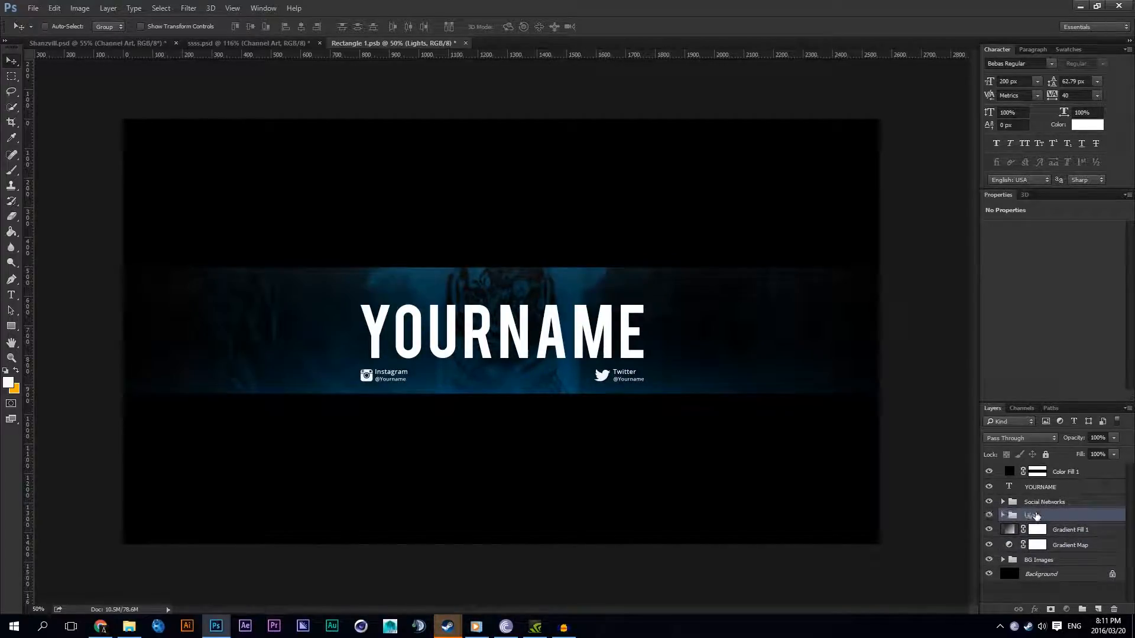
drag(1046, 531, 1056, 509)
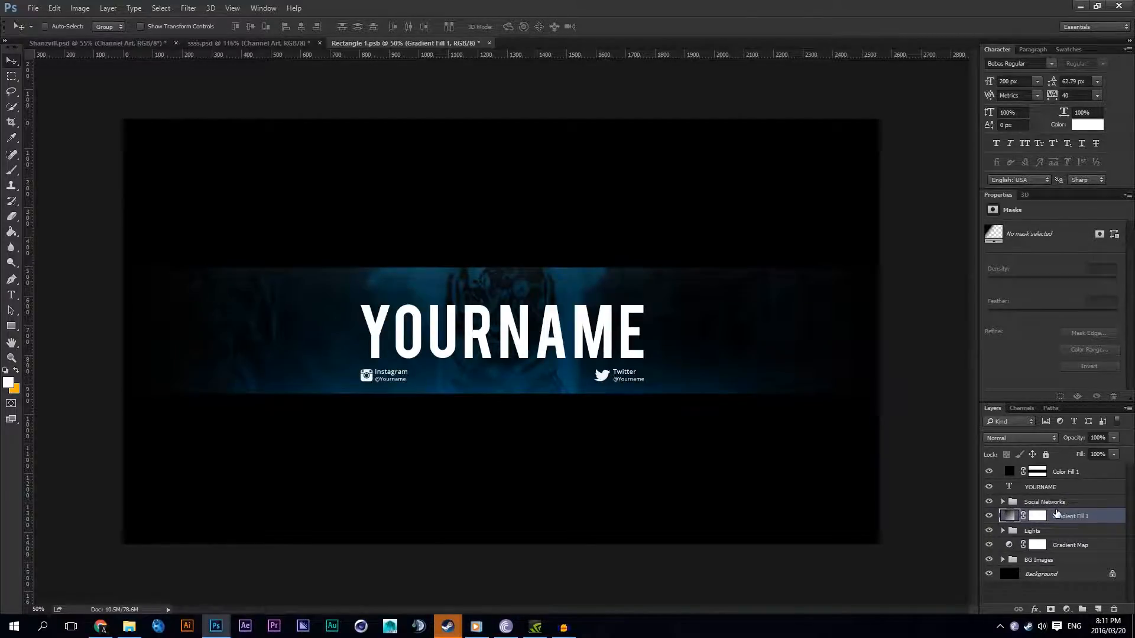
click(1030, 532)
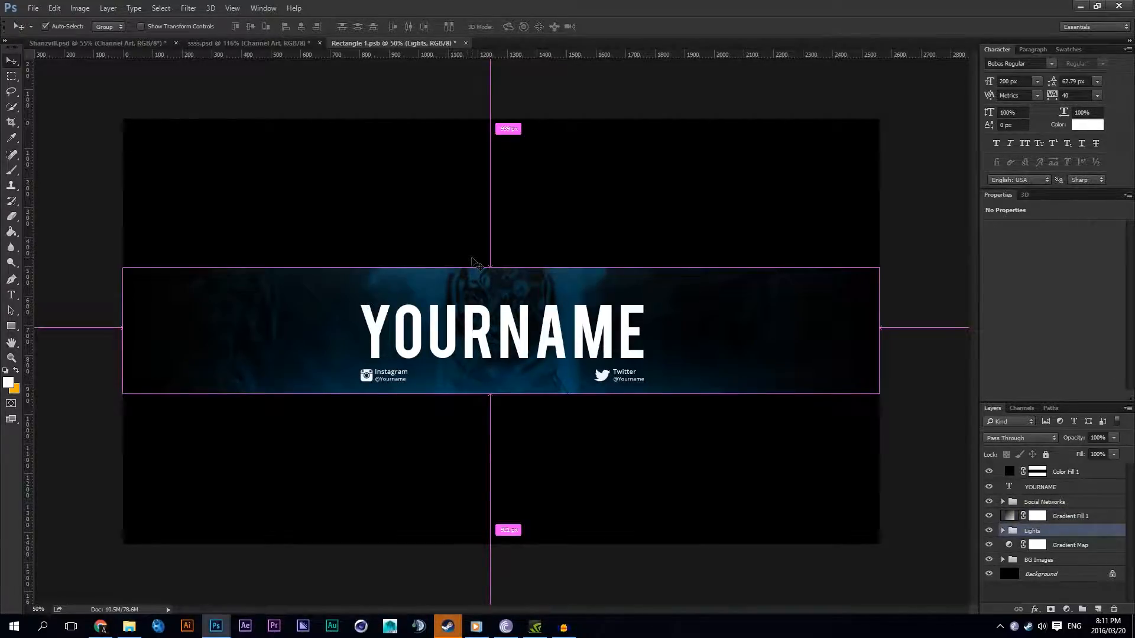
click(987, 472)
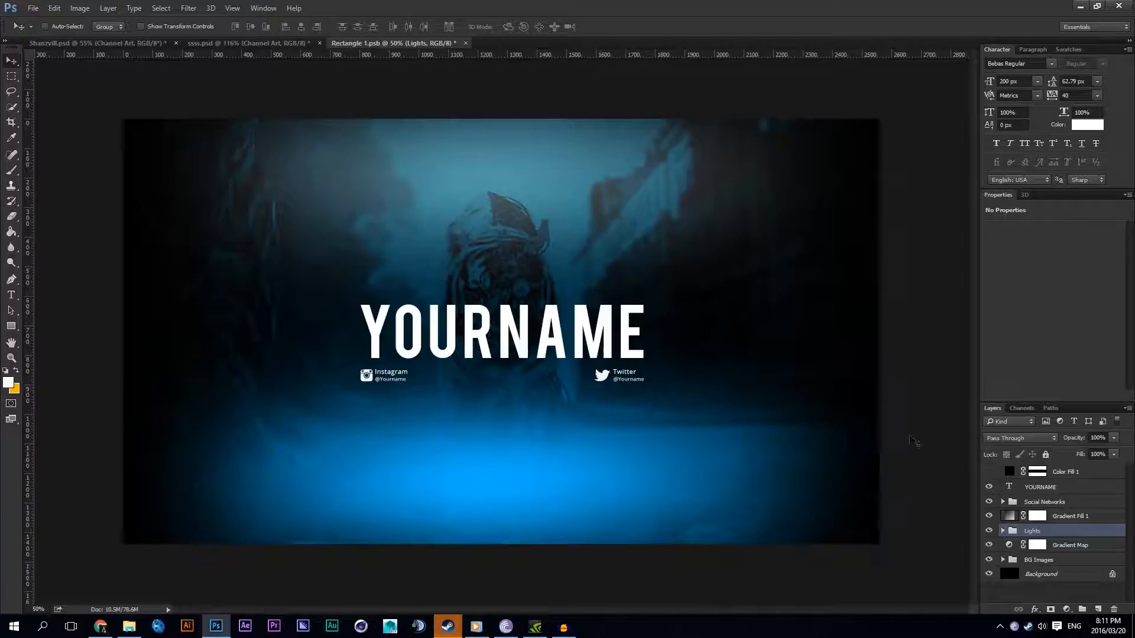
click(987, 471)
Step: Apply a white Inner Shadow effect to the YOURNAME text layer
scroll(411, 301, up, 5)
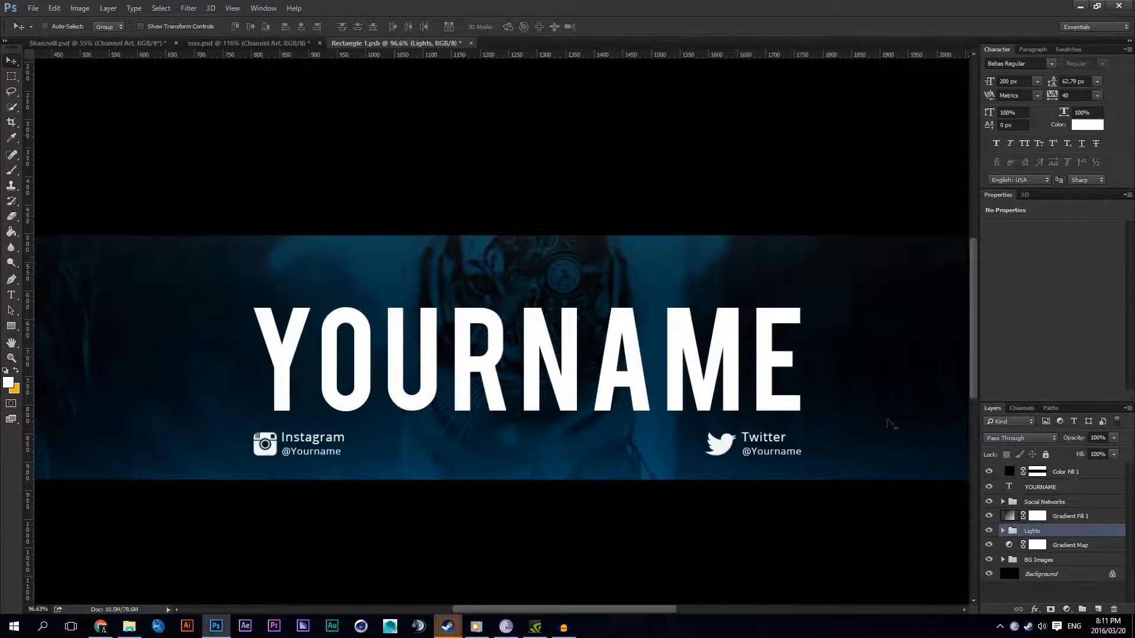
scroll(411, 301, up, 4)
click(1036, 485)
right_click(1036, 485)
click(803, 107)
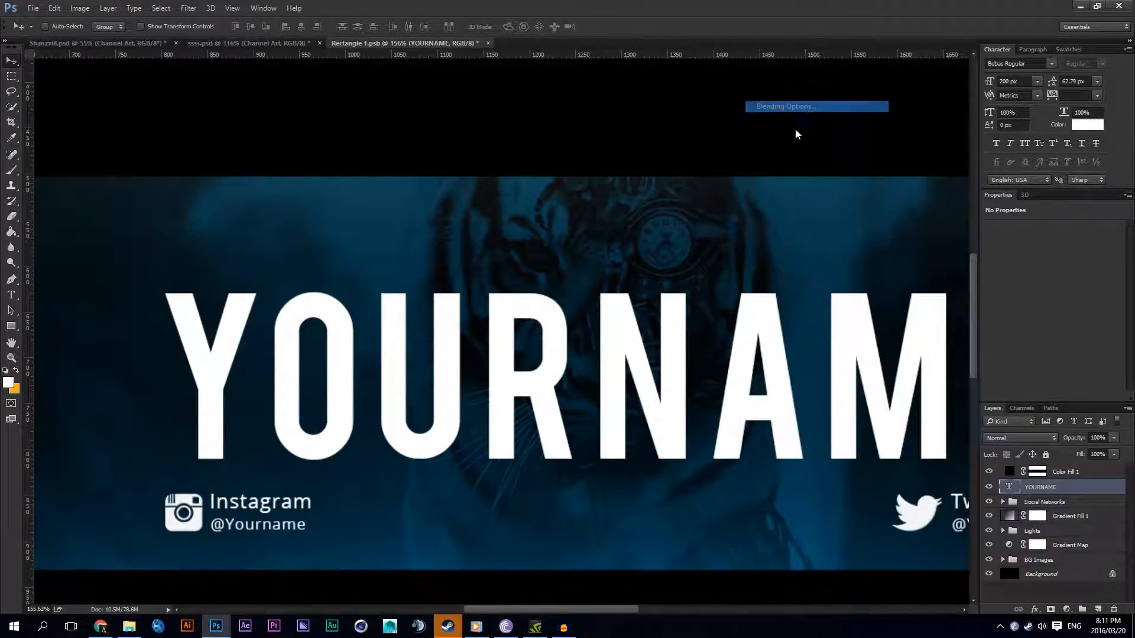
drag(473, 119, 890, 158)
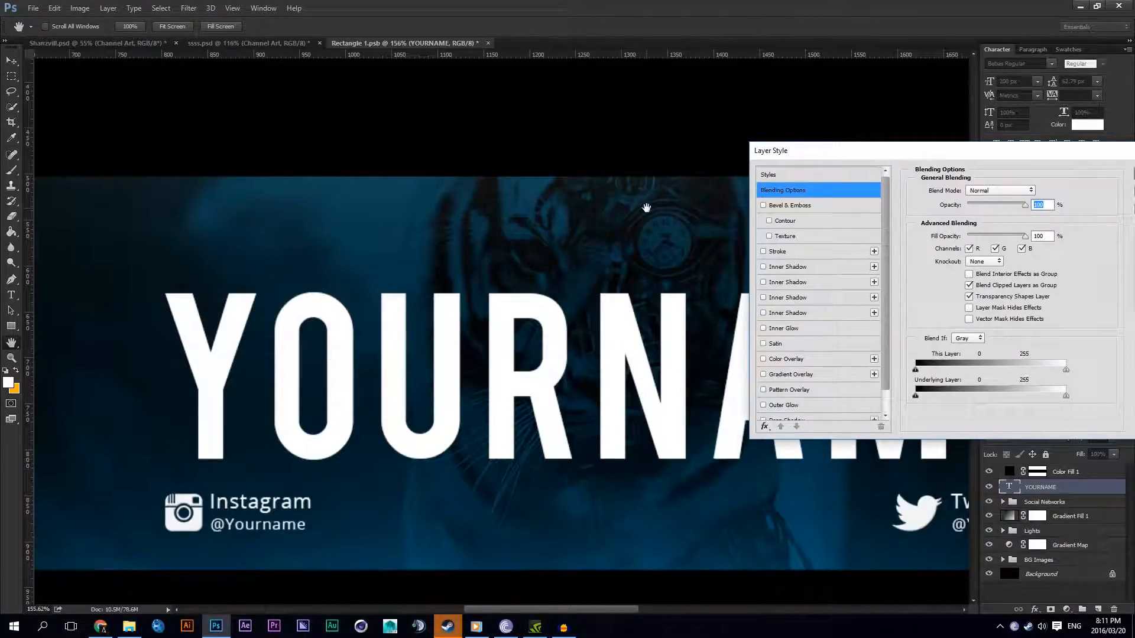
click(792, 267)
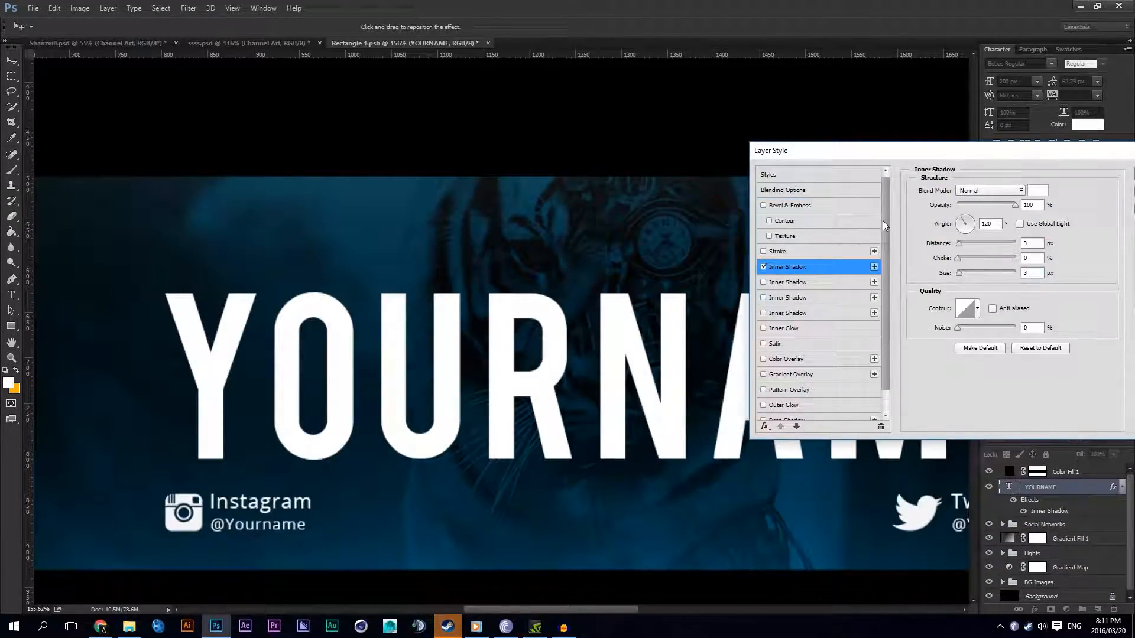
drag(1051, 154, 903, 173)
double_click(845, 242)
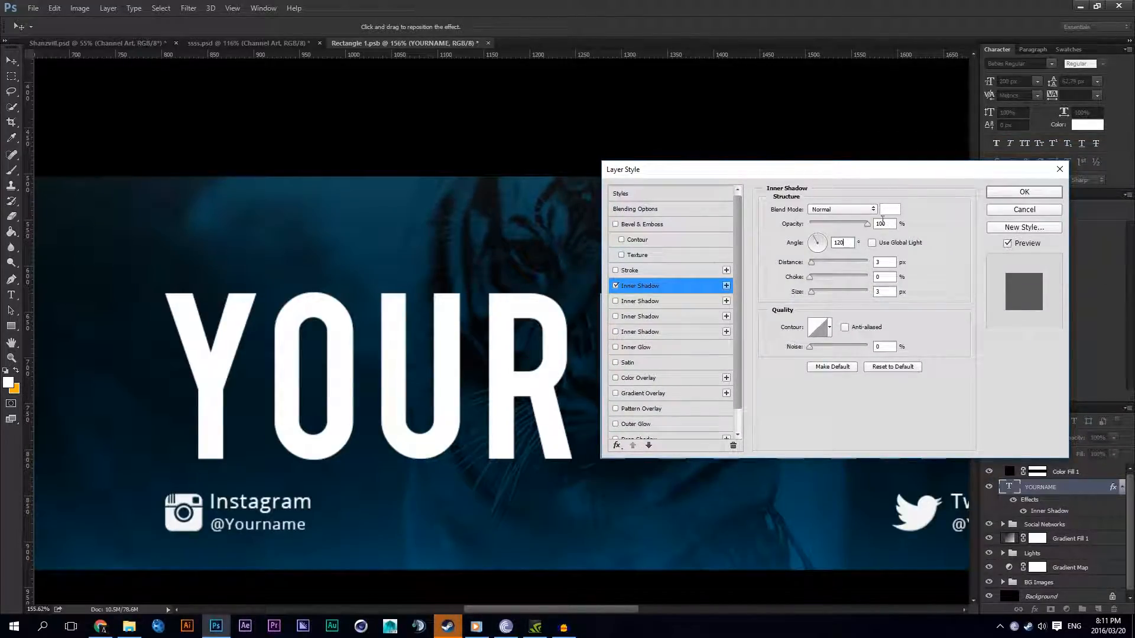
click(1024, 192)
Step: Recolour the YOURNAME text to blue, hex 02afff
click(12, 295)
double_click(430, 298)
click(414, 28)
text(00a2ff)
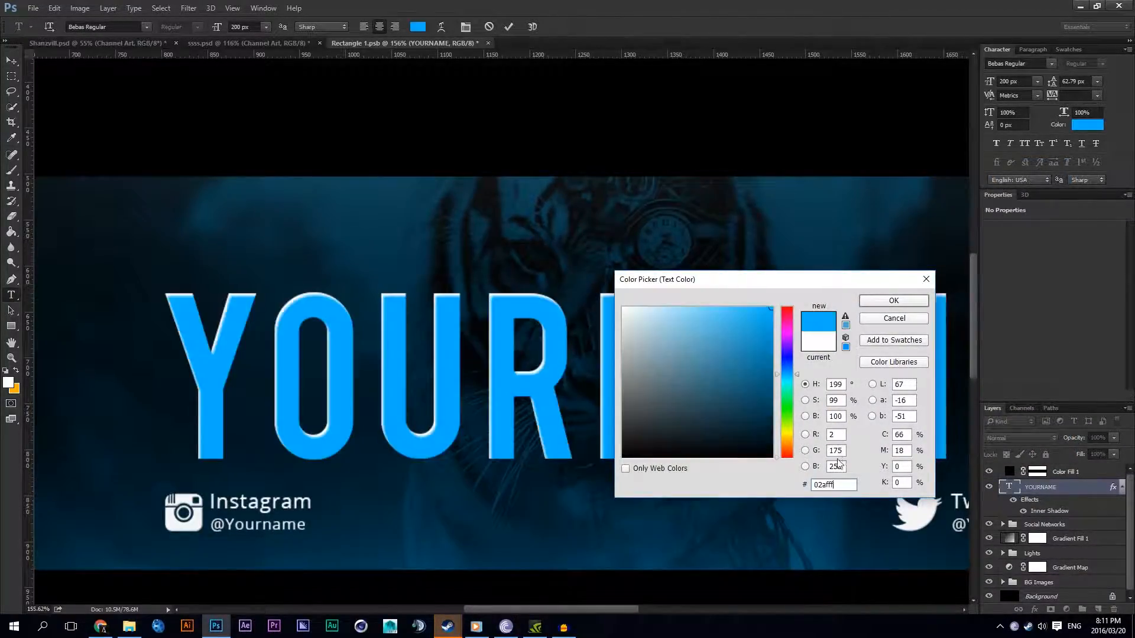
click(877, 302)
Step: Add a second Inner Shadow to the YOURNAME layer in black, with a -55° angle and 20% opacity
click(1048, 494)
right_click(1048, 494)
click(839, 107)
click(675, 287)
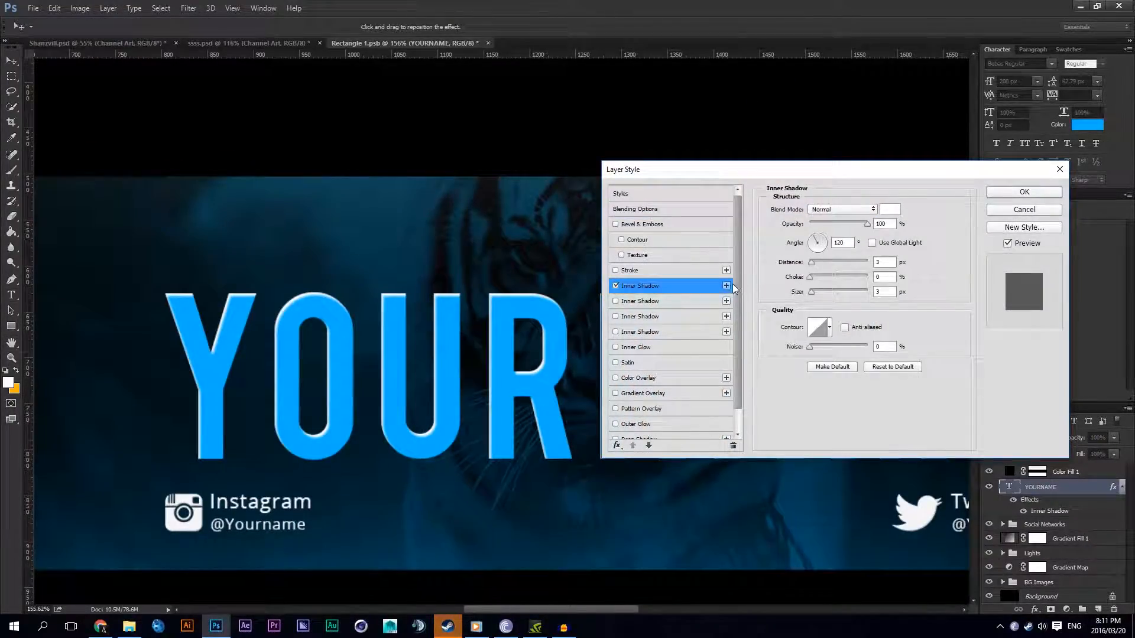
click(726, 285)
text(-55)
click(889, 209)
drag(684, 375, 627, 457)
click(892, 302)
double_click(881, 223)
text(20)
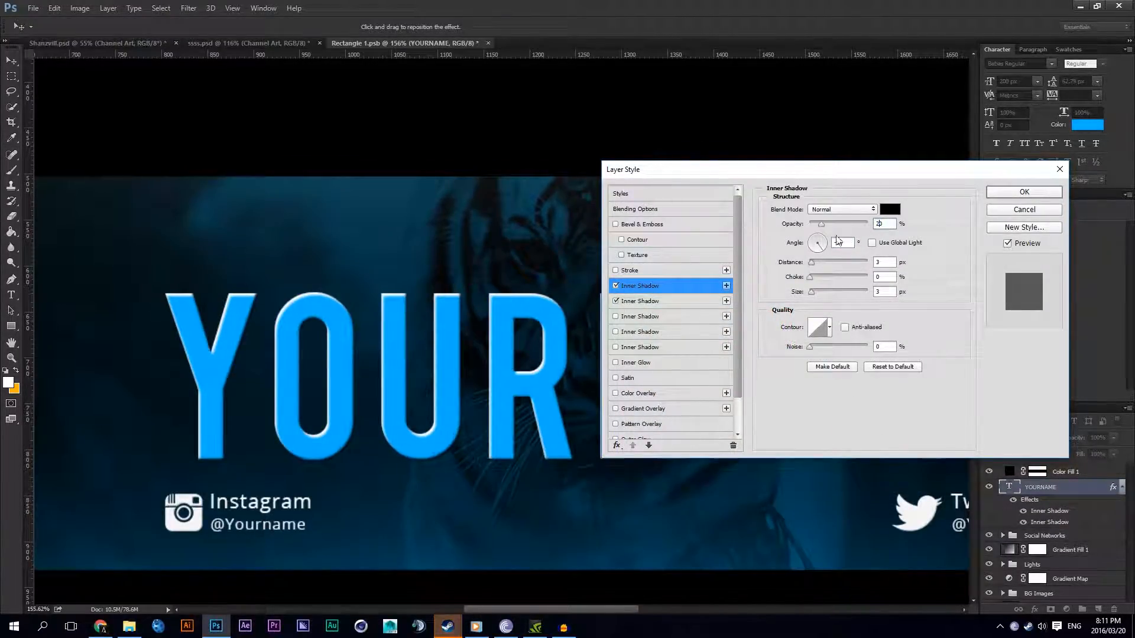
Step: Set the white Inner Shadow's opacity to 20%
click(669, 297)
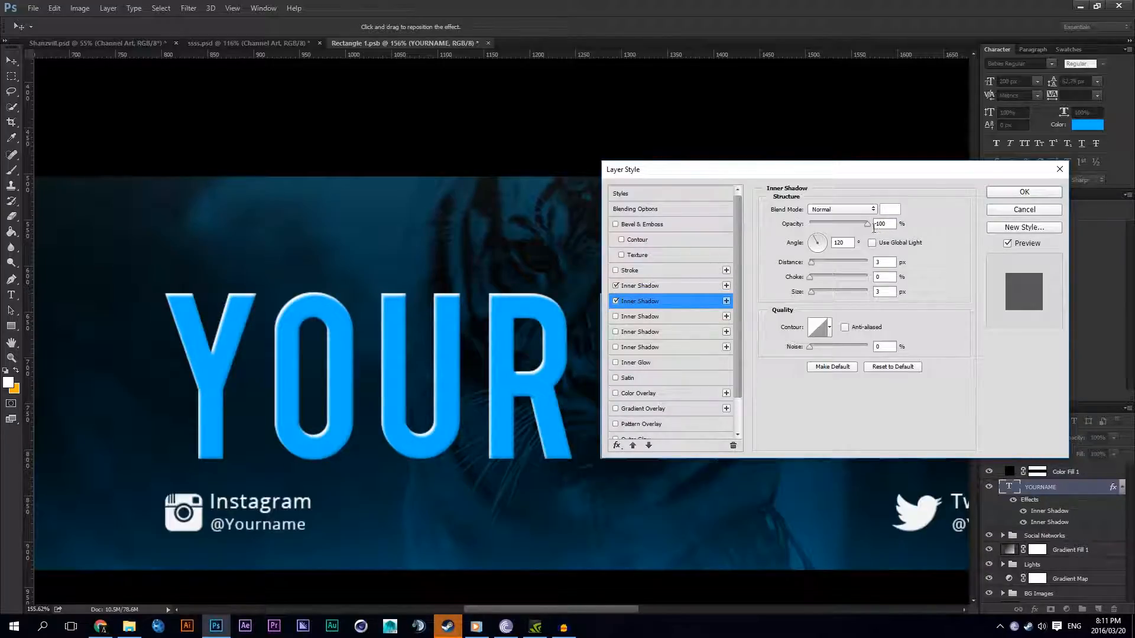
double_click(881, 223)
text(20)
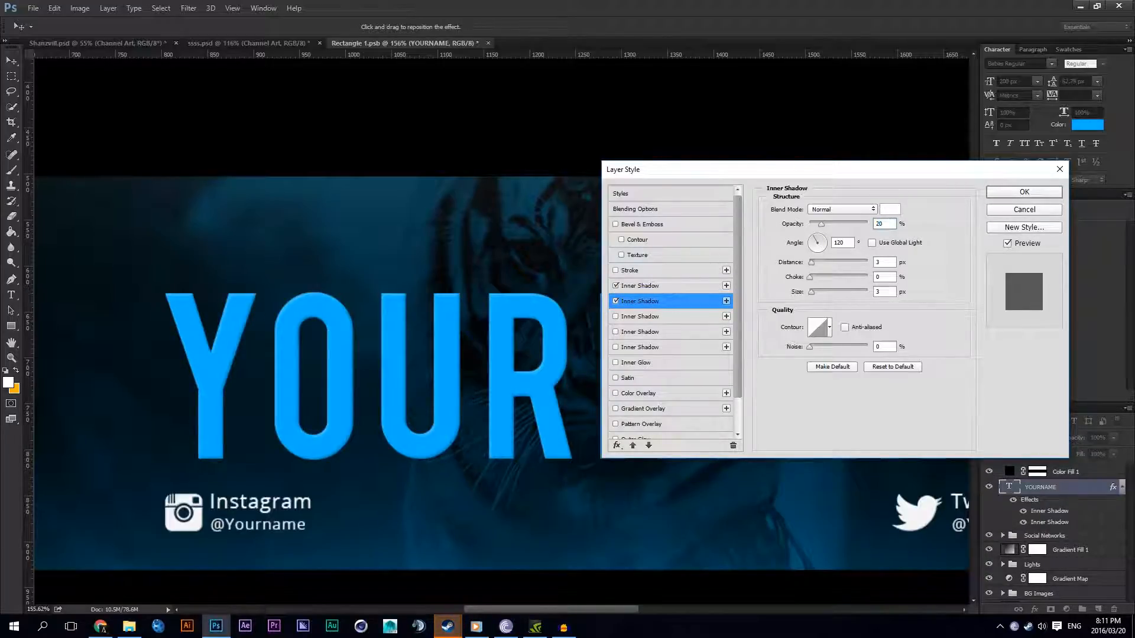
Step: Enable Bevel & Emboss on the text with 550% depth and 250 px size, lowering highlight opacity and setting shadow opacity to 23%
click(656, 224)
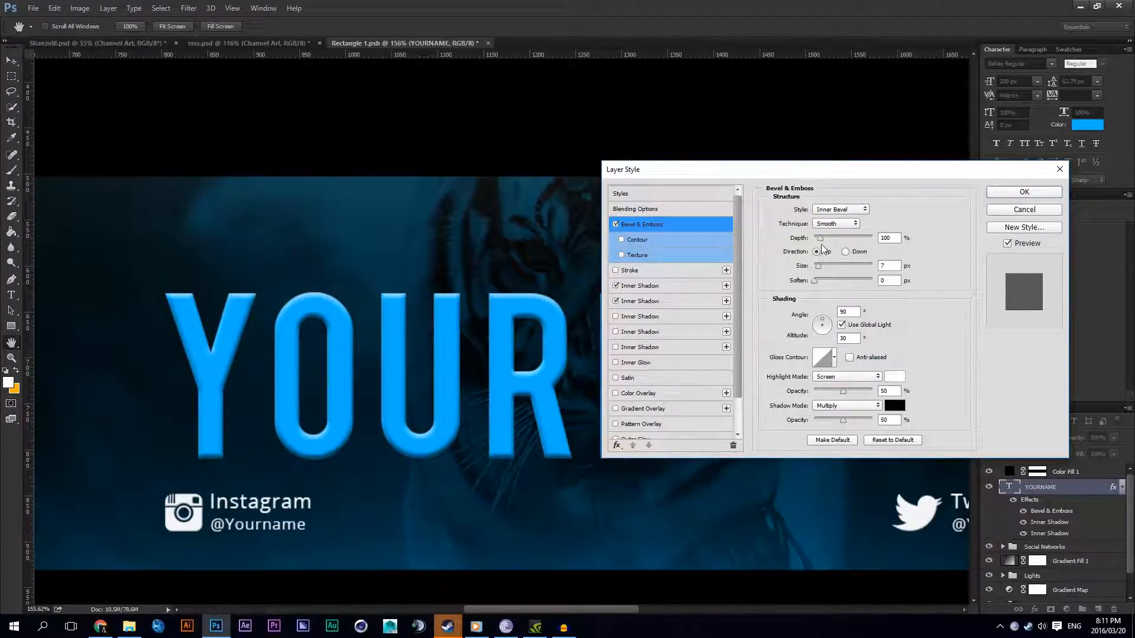
drag(823, 240, 827, 238)
text(550)
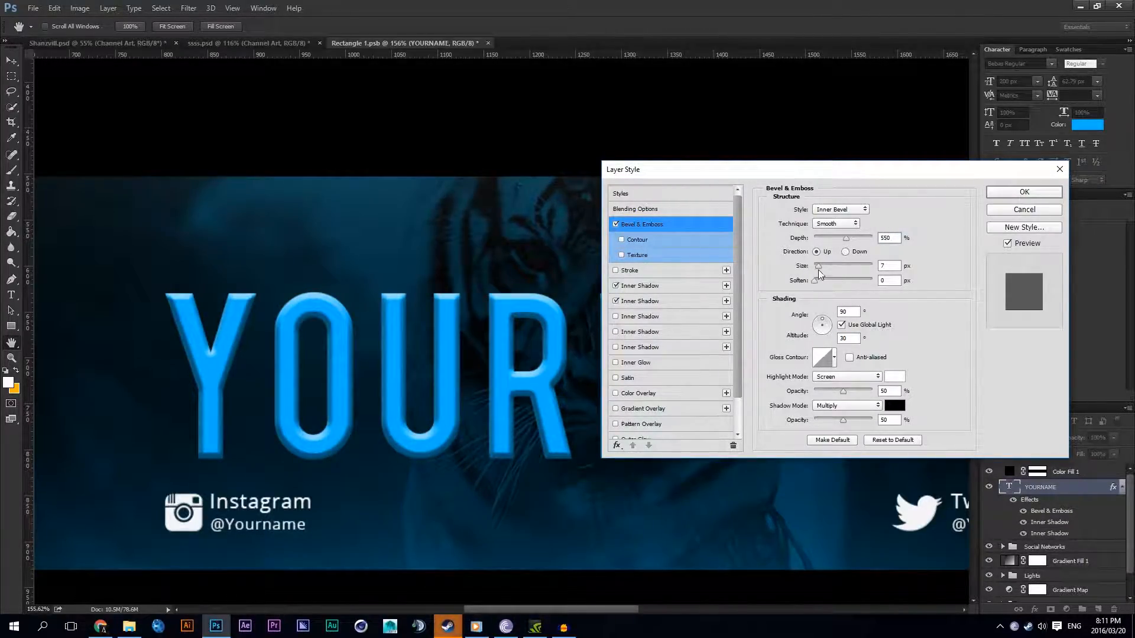
drag(818, 272, 963, 260)
drag(848, 170, 960, 170)
drag(955, 421, 940, 419)
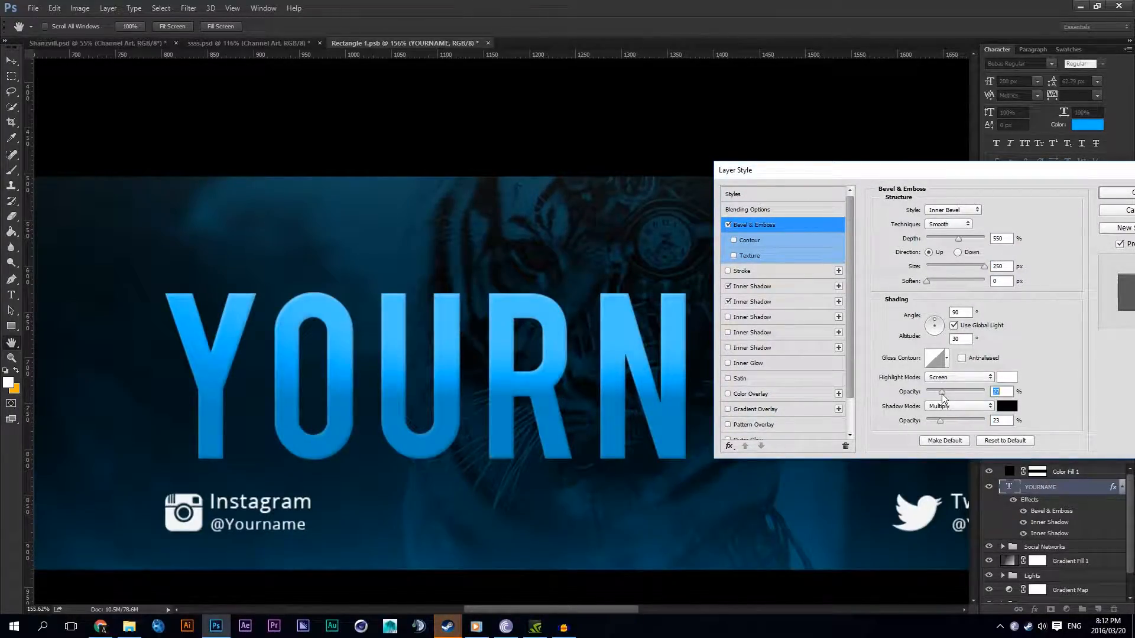
Step: Enable a Gradient Overlay at 100% opacity and edit its gradient into a hard black-to-white split at the midpoint
click(807, 408)
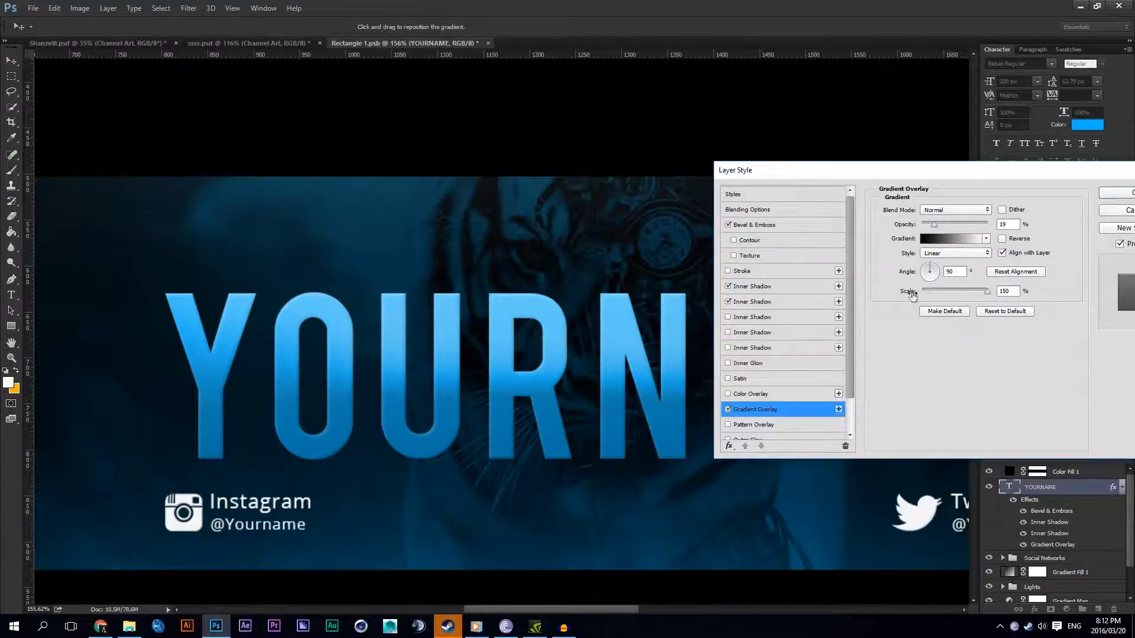
drag(933, 225, 995, 226)
click(955, 238)
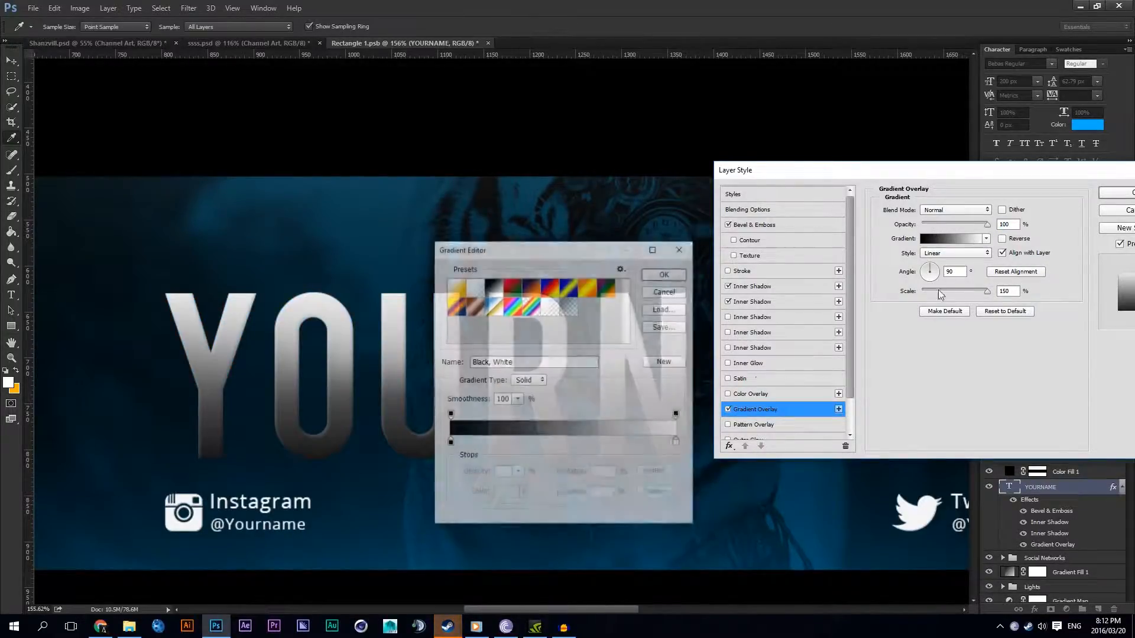
click(570, 442)
drag(569, 444, 566, 446)
click(572, 445)
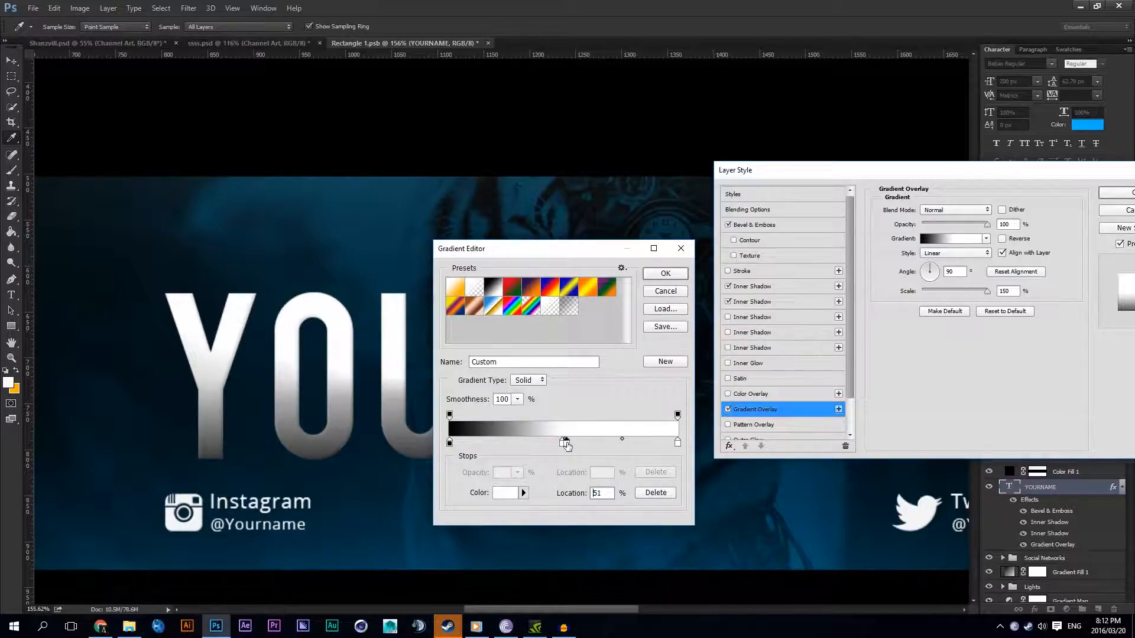
double_click(562, 444)
drag(636, 446, 592, 509)
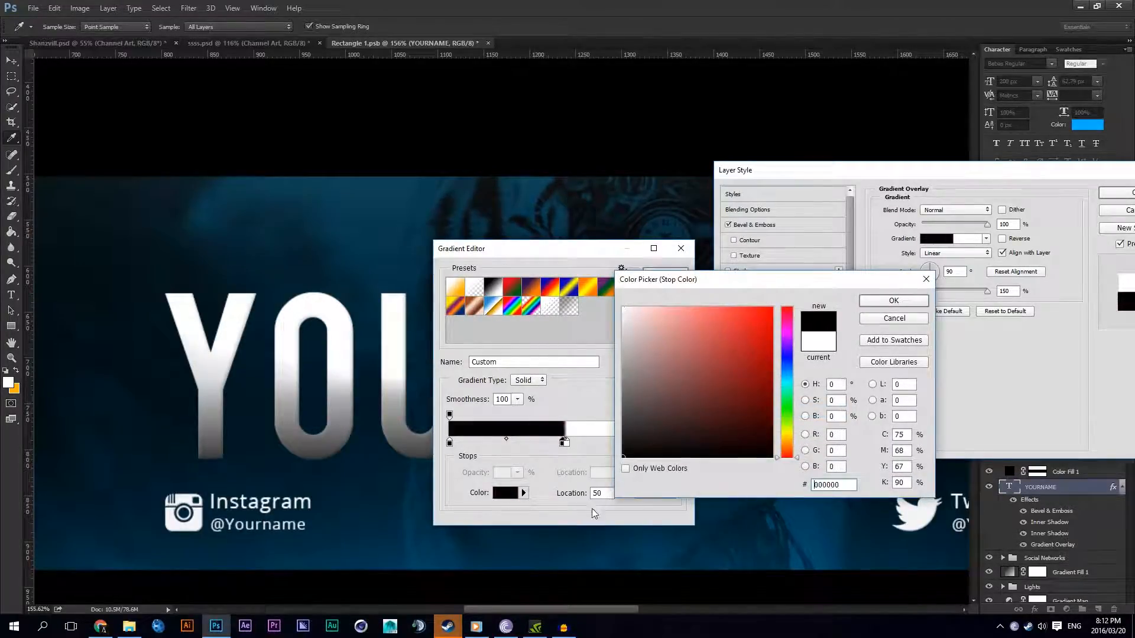
click(891, 303)
click(662, 273)
Step: Set the Gradient Overlay to Lighten, lower its opacity to a few percent, and apply the layer style to the text
click(955, 210)
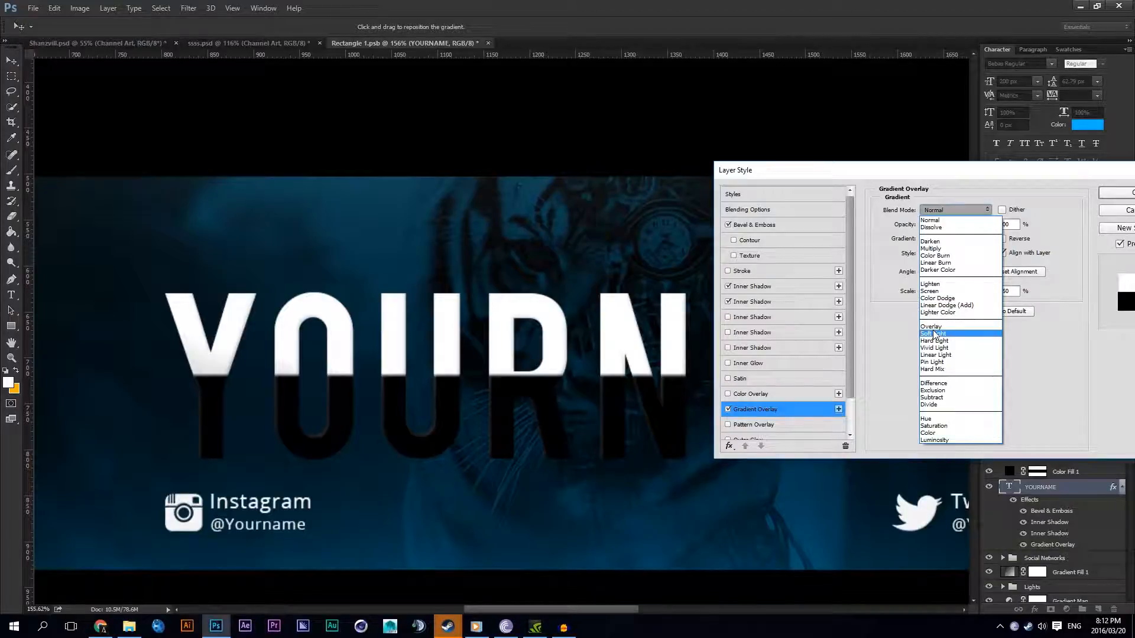
click(932, 286)
drag(986, 225, 926, 228)
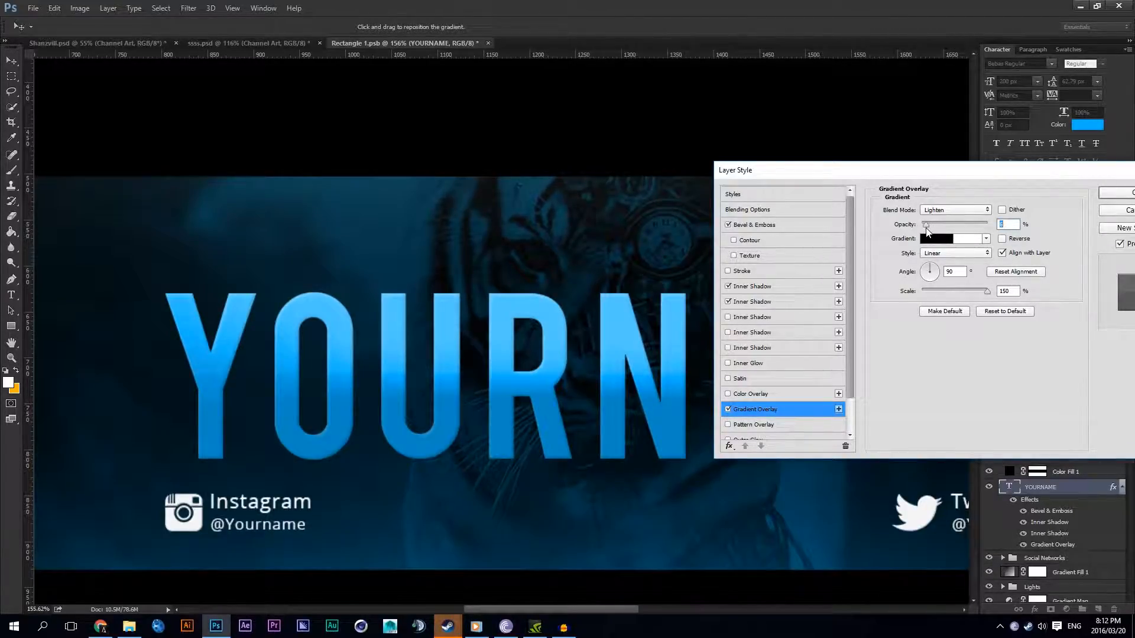
click(1117, 193)
key(ctrl+0)
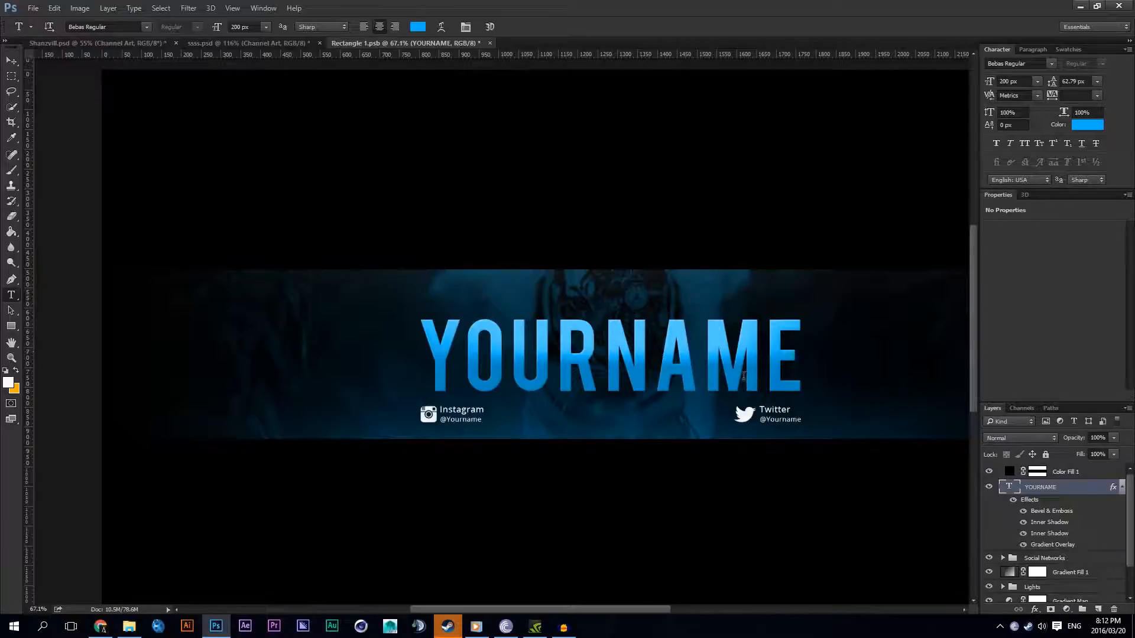
Step: Change the colour of the letters YOUR in the text to white (ffffff)
scroll(525, 348, up, 4)
key(ctrl+0)
drag(498, 348, 503, 108)
click(418, 27)
click(623, 307)
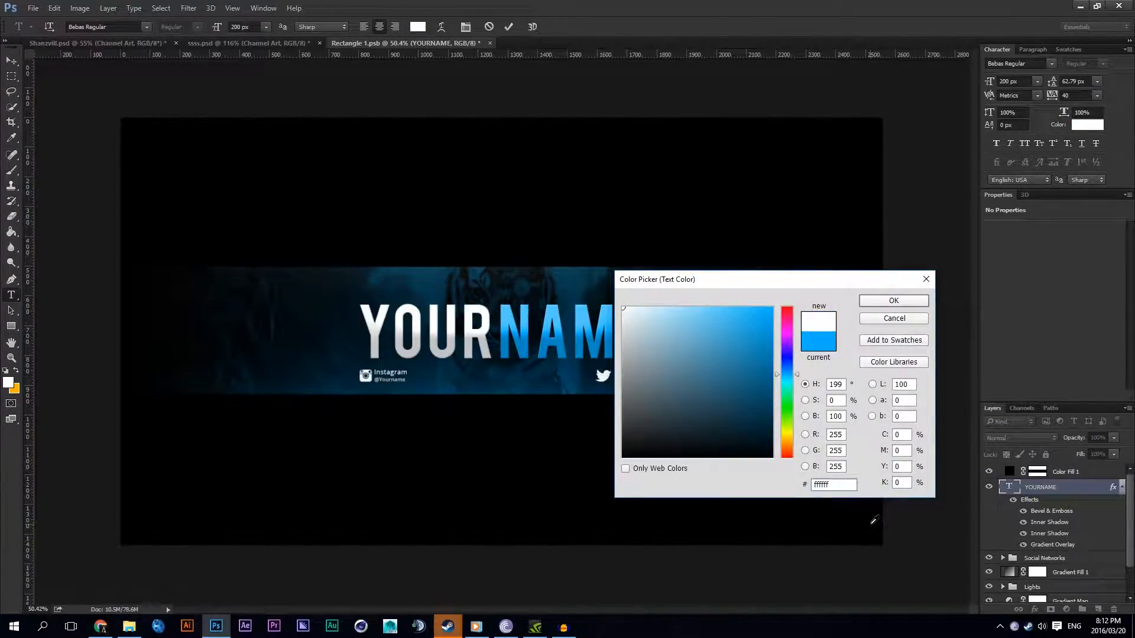
click(886, 305)
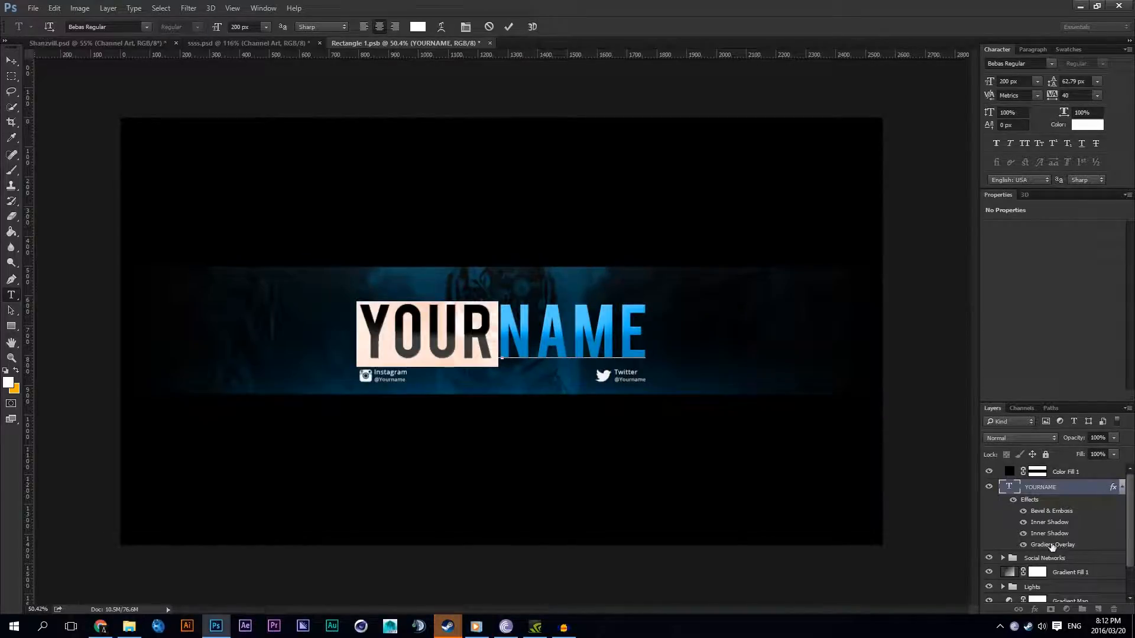
Step: Lower the text's Bevel & Emboss shadow opacity and its Gradient Overlay opacity to a few percent, and apply the layer style
double_click(1049, 545)
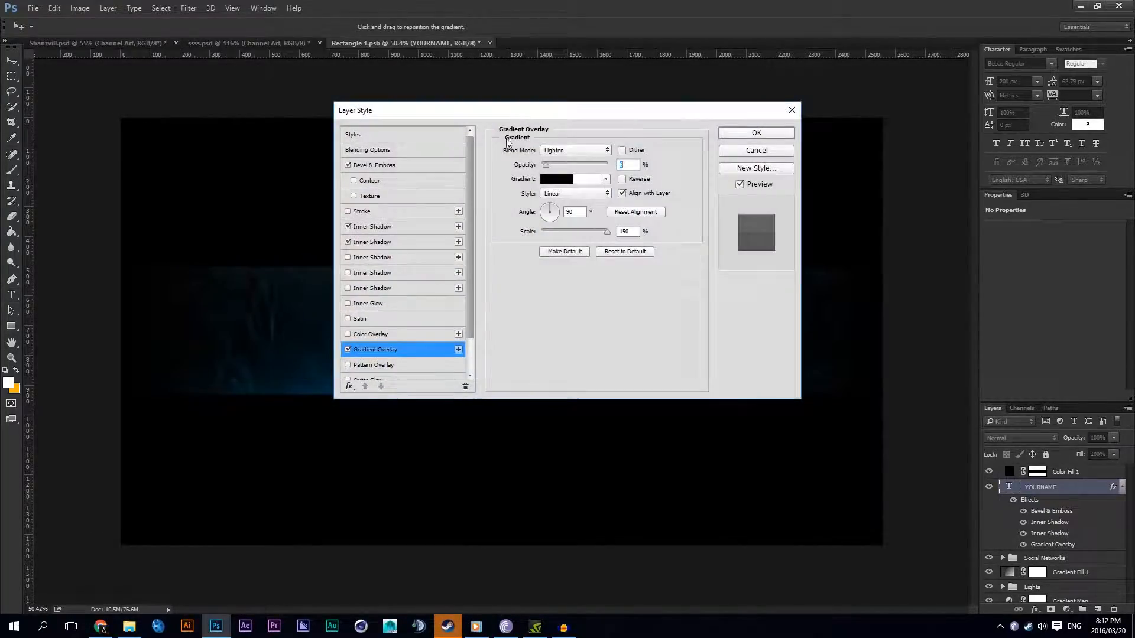
drag(511, 113, 892, 195)
click(757, 231)
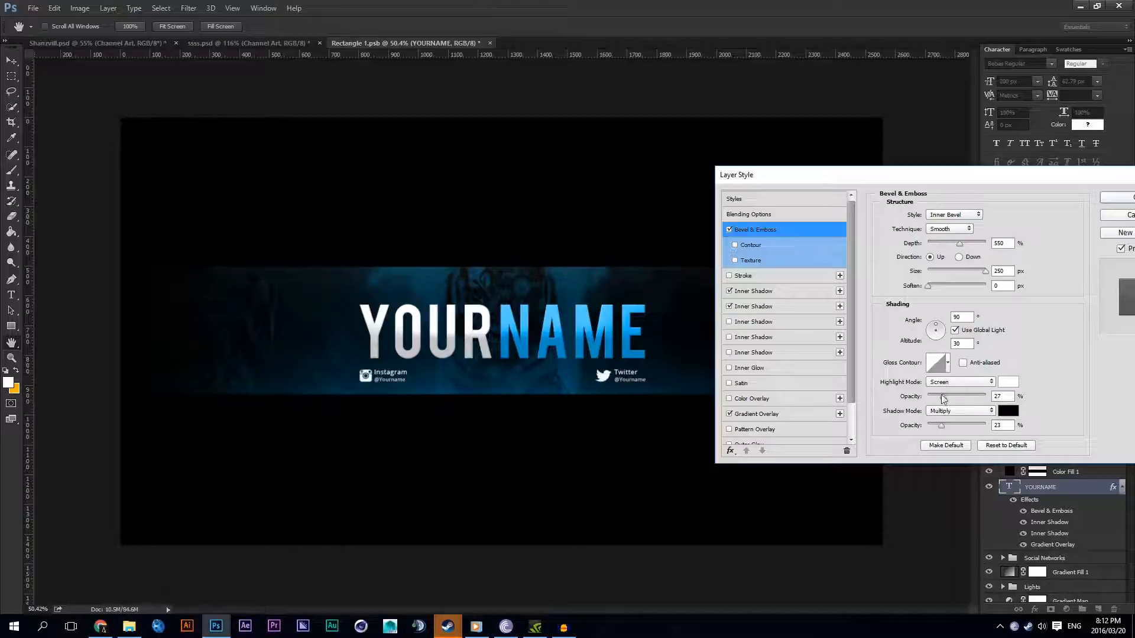
drag(938, 424, 933, 434)
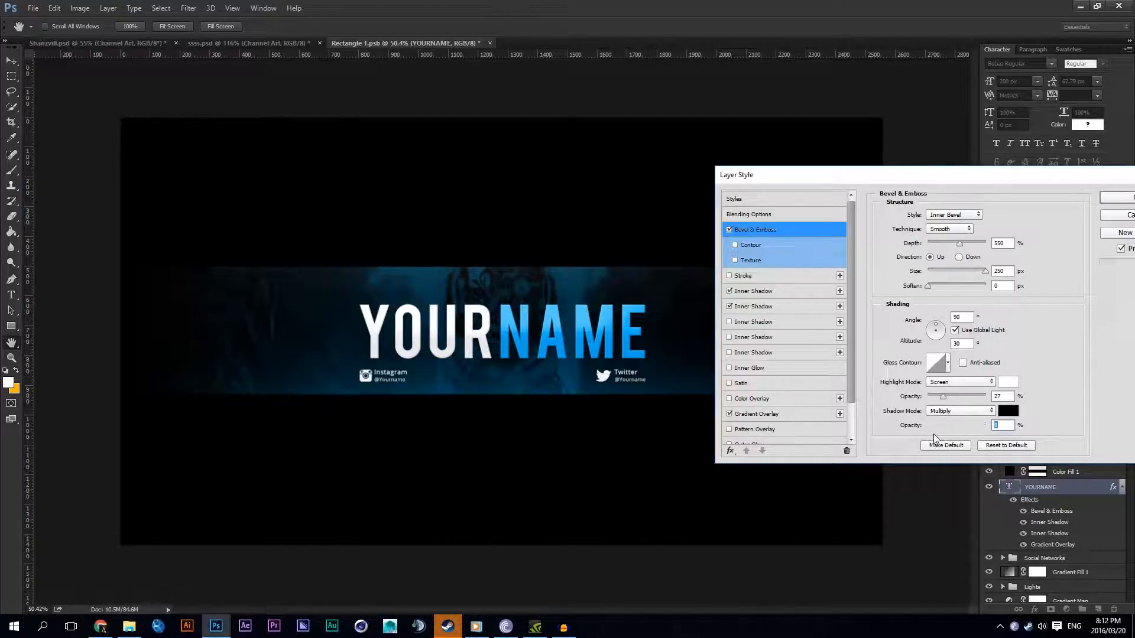
click(758, 414)
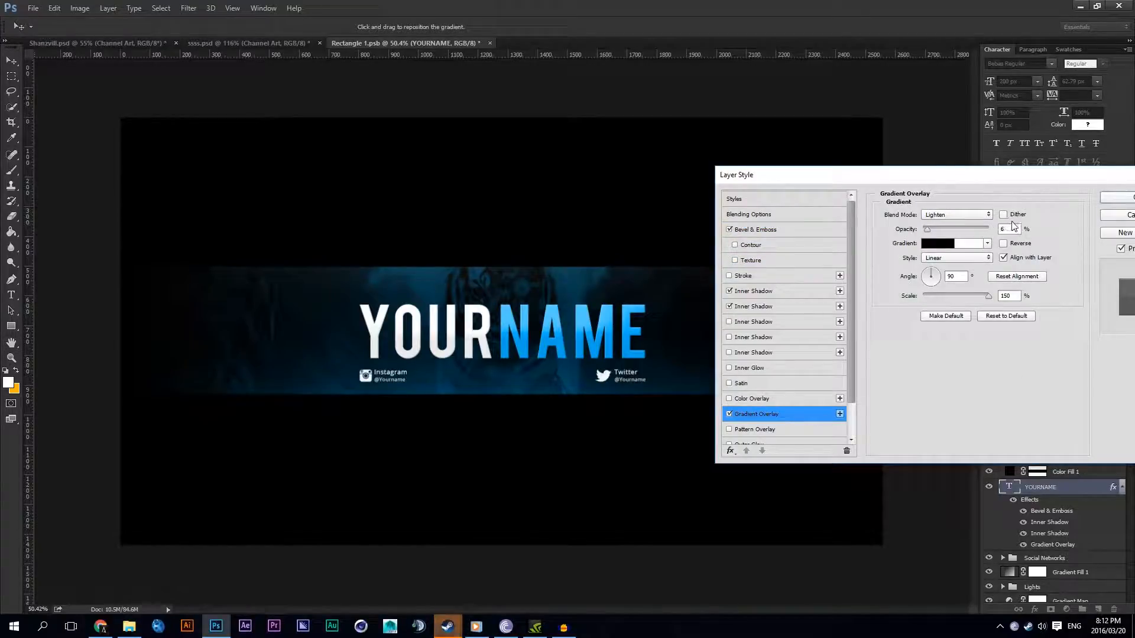
key(Down)
key(Down)
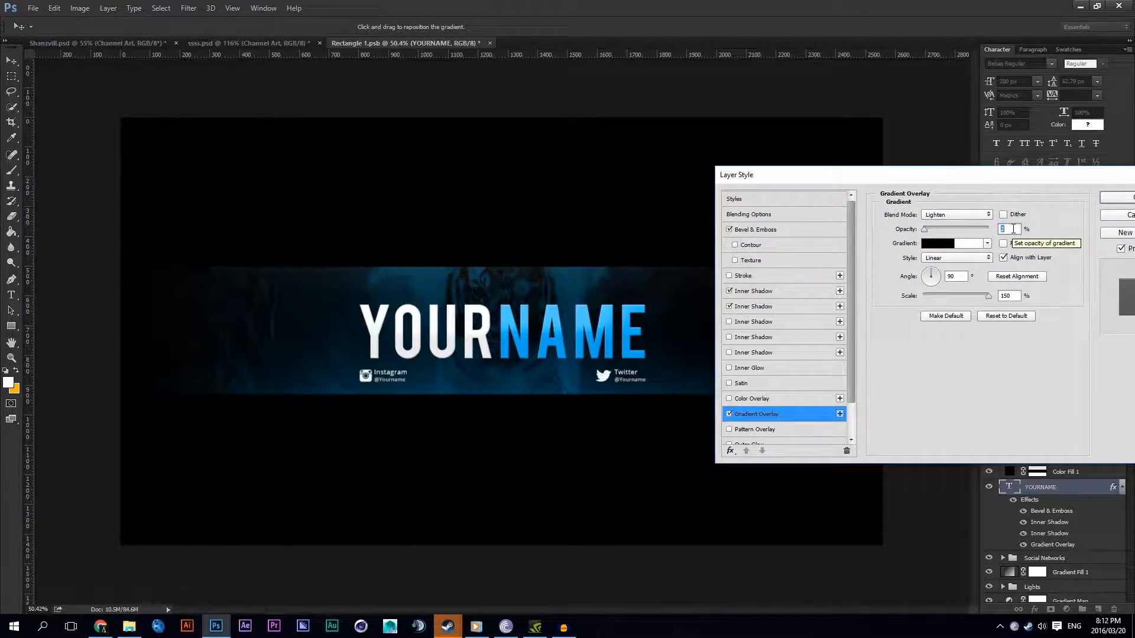
key(Return)
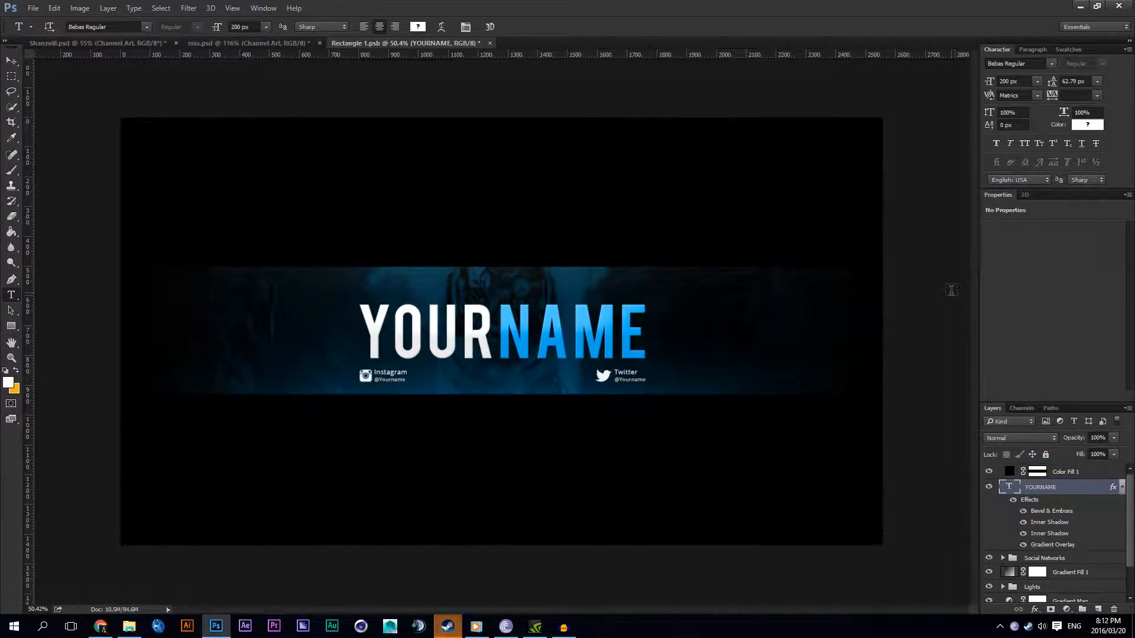
Step: Collapse the text layer's effects list, hide the Color Fill 1 layer and show the guides
scroll(496, 346, down, 6)
scroll(497, 347, up, 10)
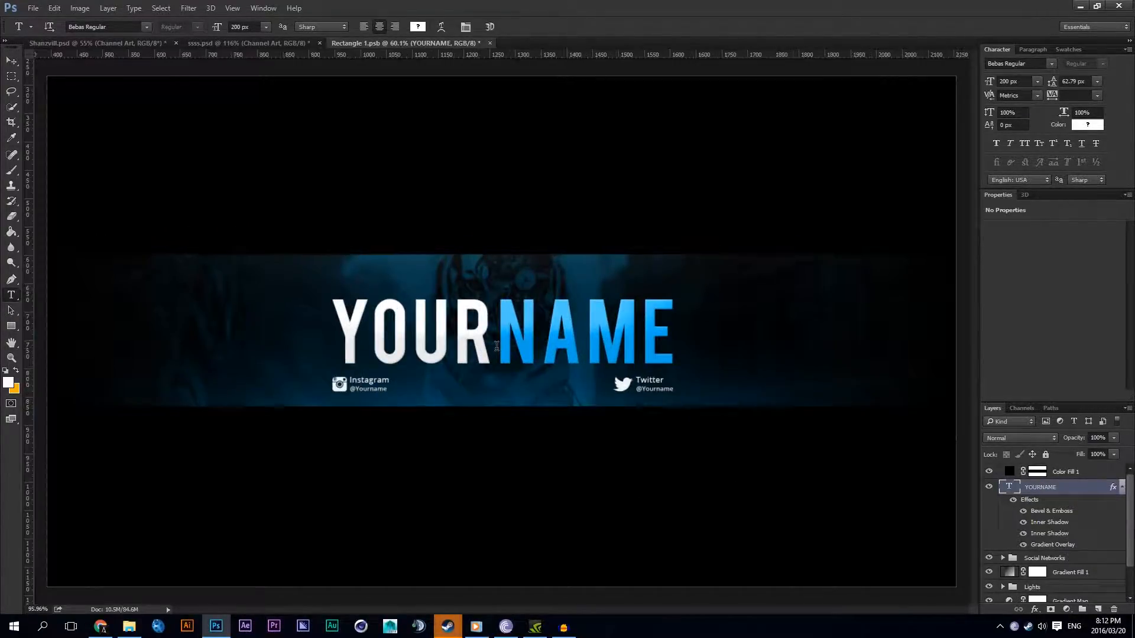
scroll(496, 346, down, 6)
scroll(496, 346, up, 5)
click(11, 61)
scroll(604, 255, down, 5)
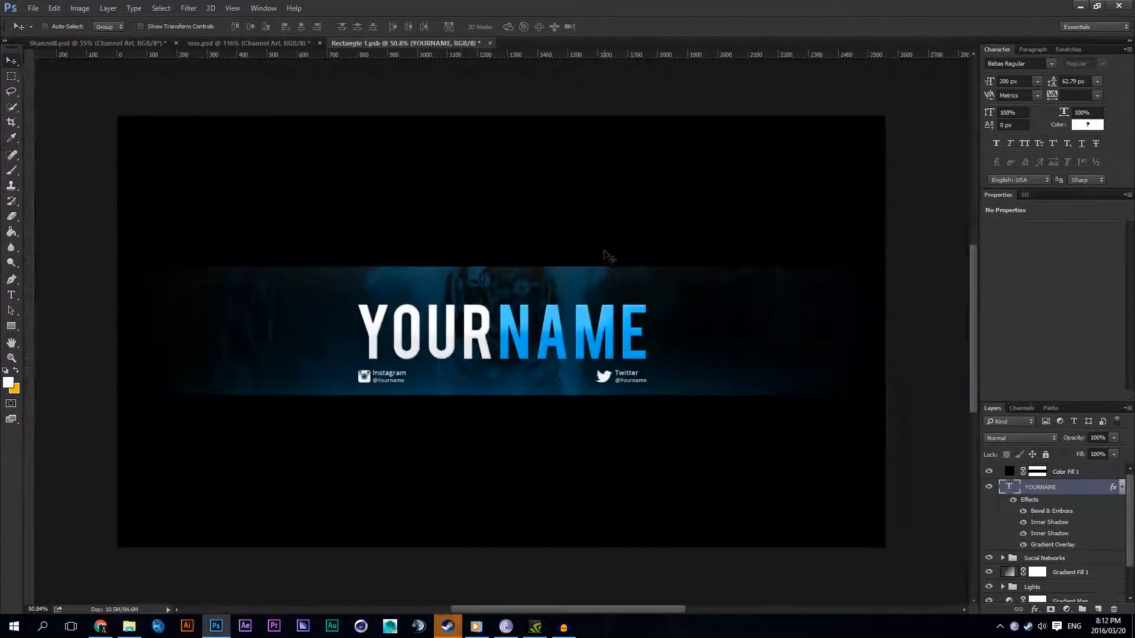
click(1113, 486)
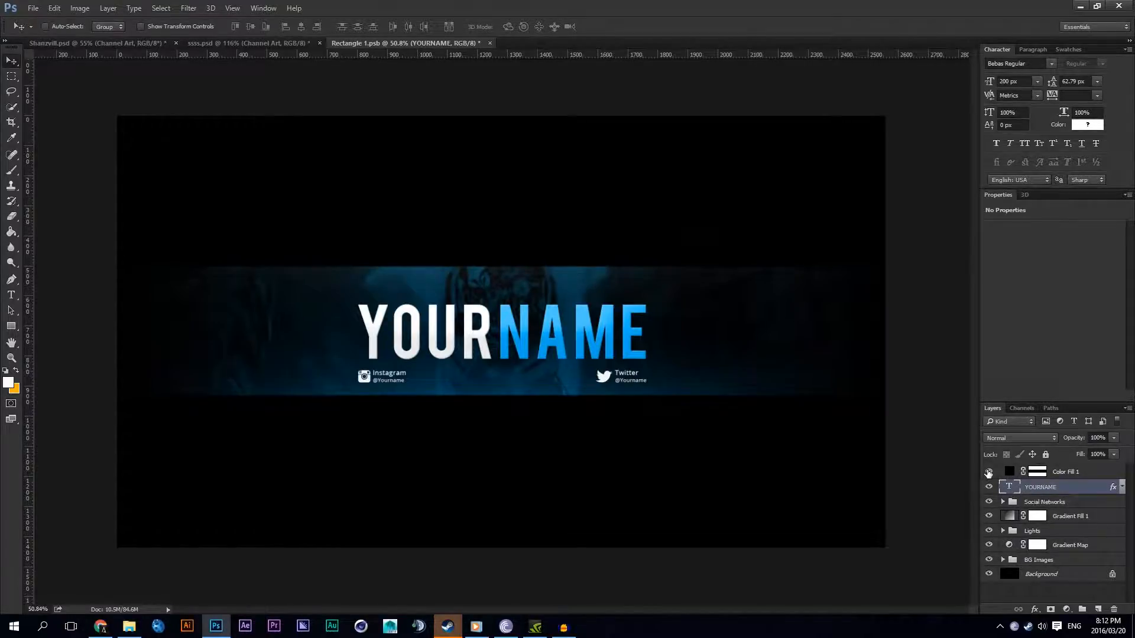
click(988, 471)
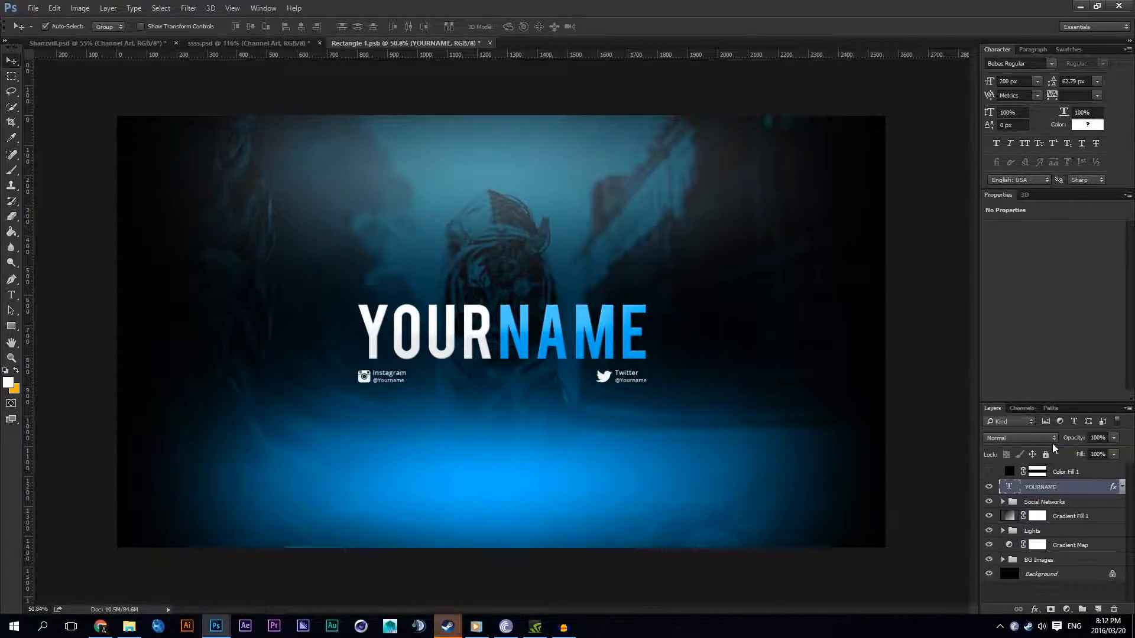
key(ctrl+semicolon)
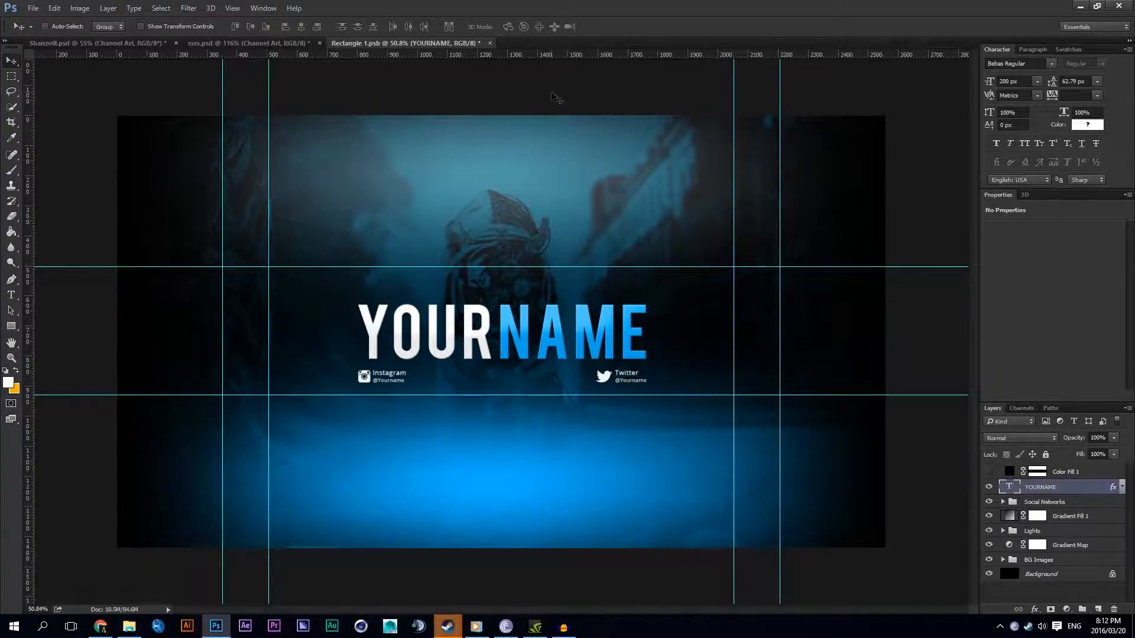
Step: Save Rectangle 1.psb to update the channel art in ssss.psd, and compare the banner before and after
click(248, 42)
key(ctrl+semicolon)
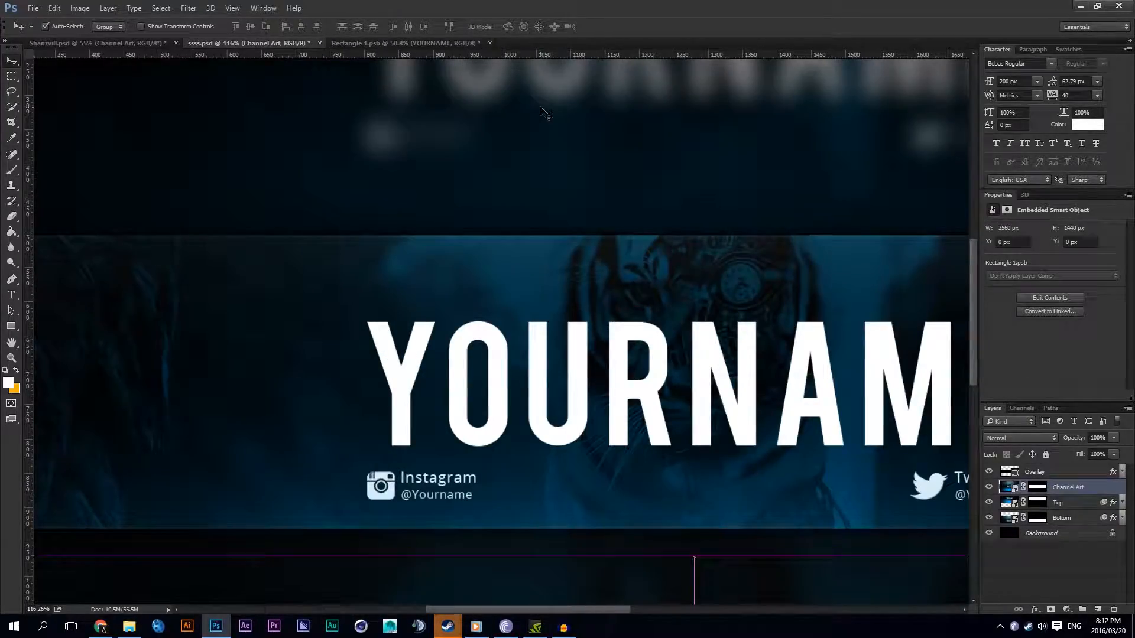
scroll(637, 200, down, 5)
key(ctrl+semicolon)
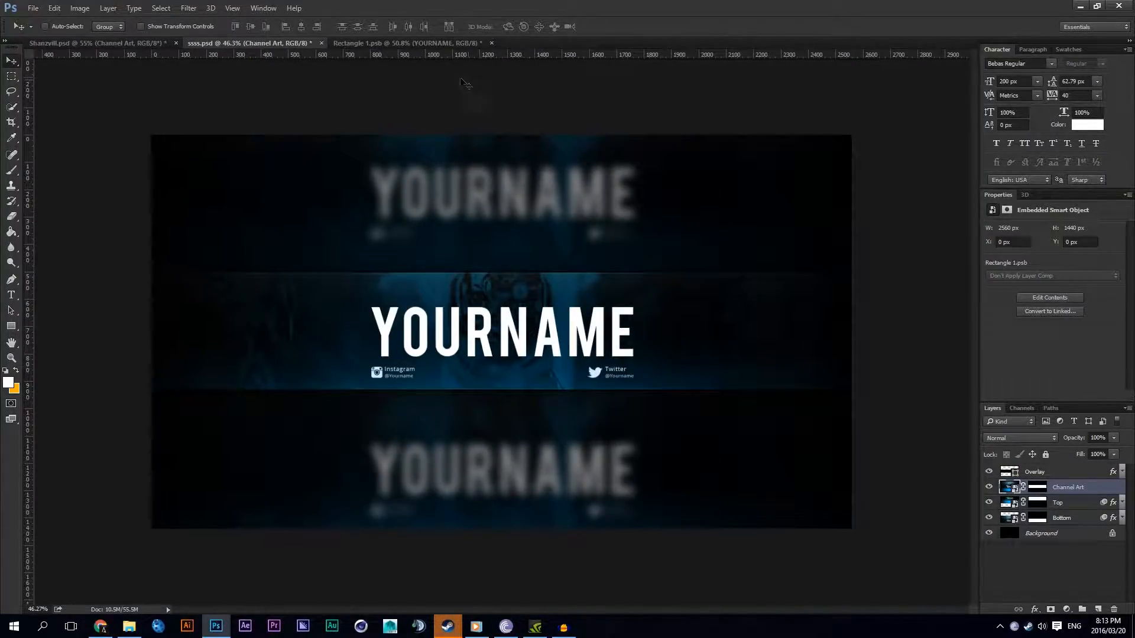
click(414, 43)
key(ctrl+s)
click(279, 44)
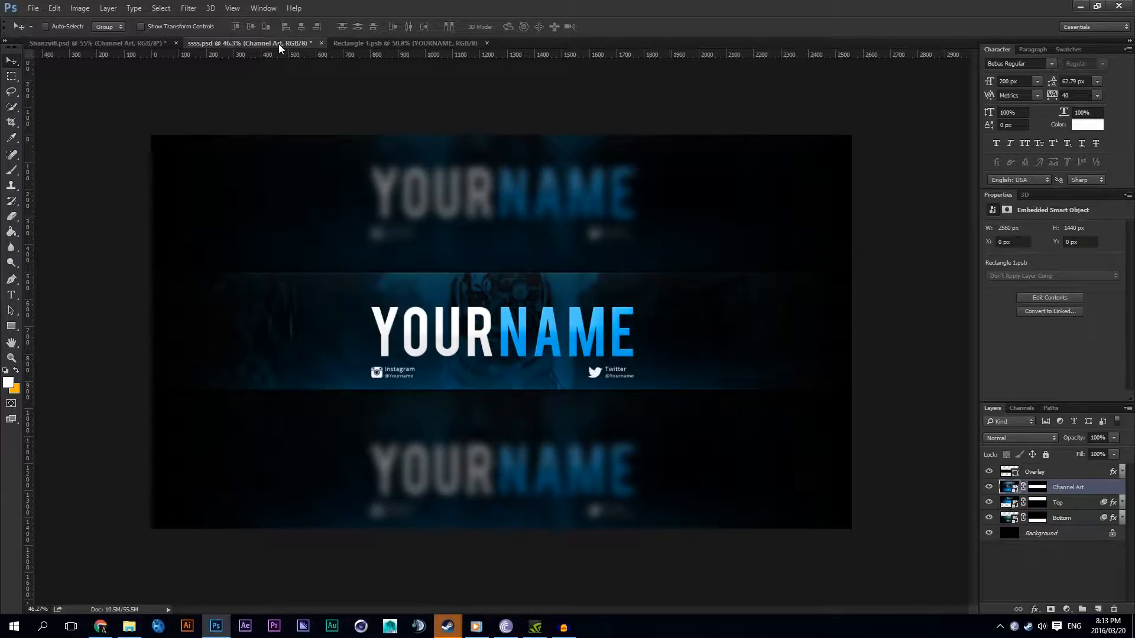
Step: In Rectangle 1.psb, set the letters NAME to a fully saturated bright blue and commit the text
click(392, 42)
click(11, 280)
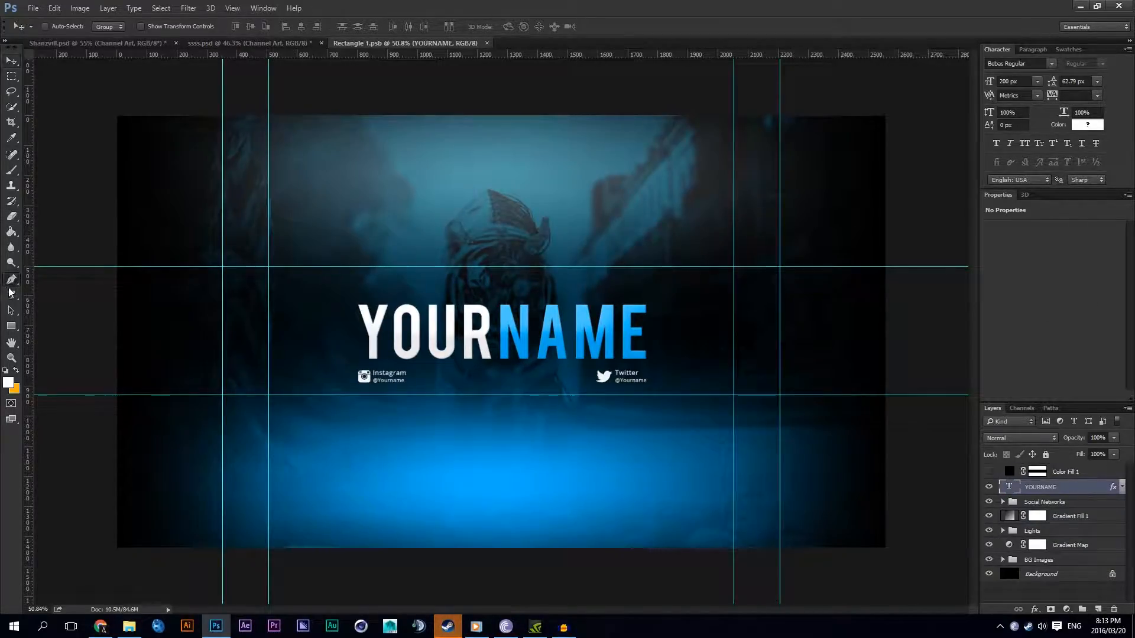
click(11, 295)
drag(496, 328, 754, 278)
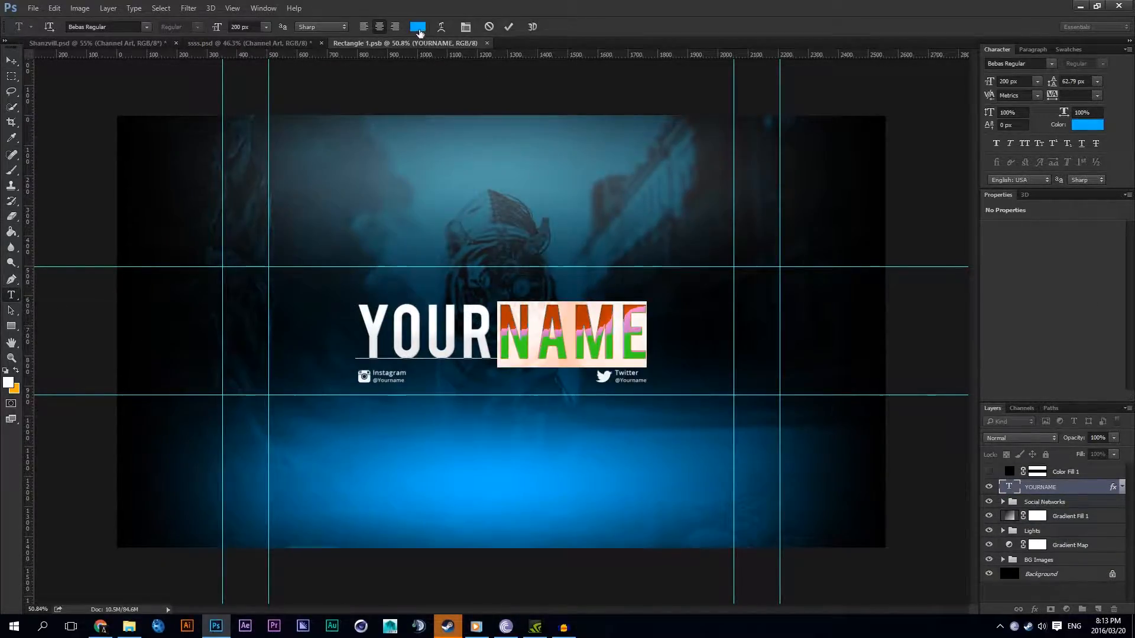
click(417, 26)
drag(692, 331, 772, 307)
click(893, 303)
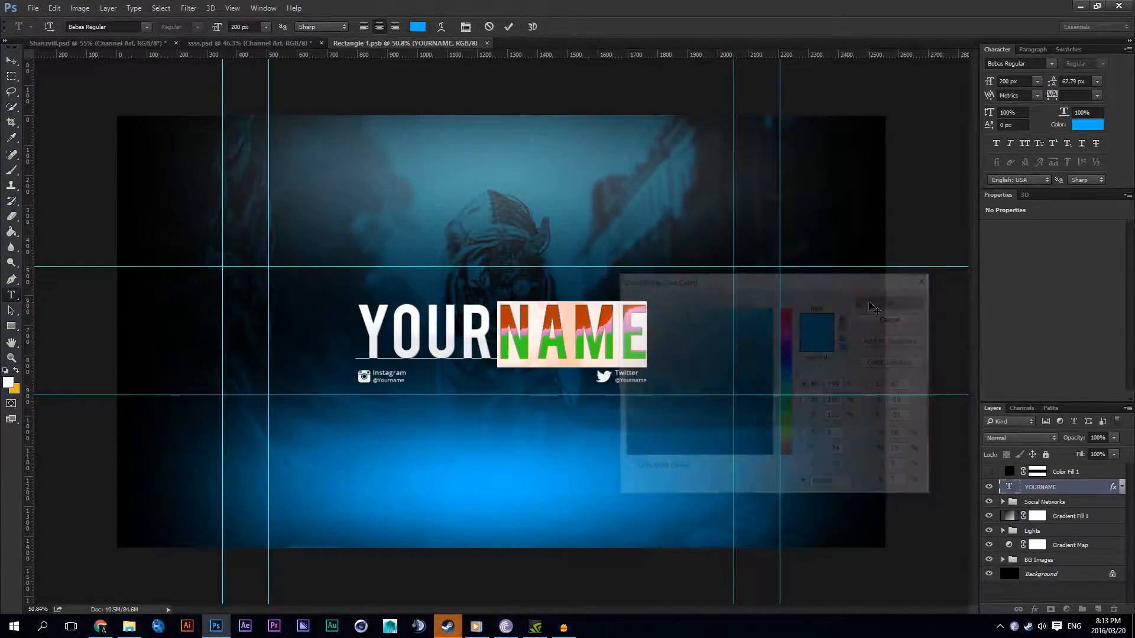
click(1073, 488)
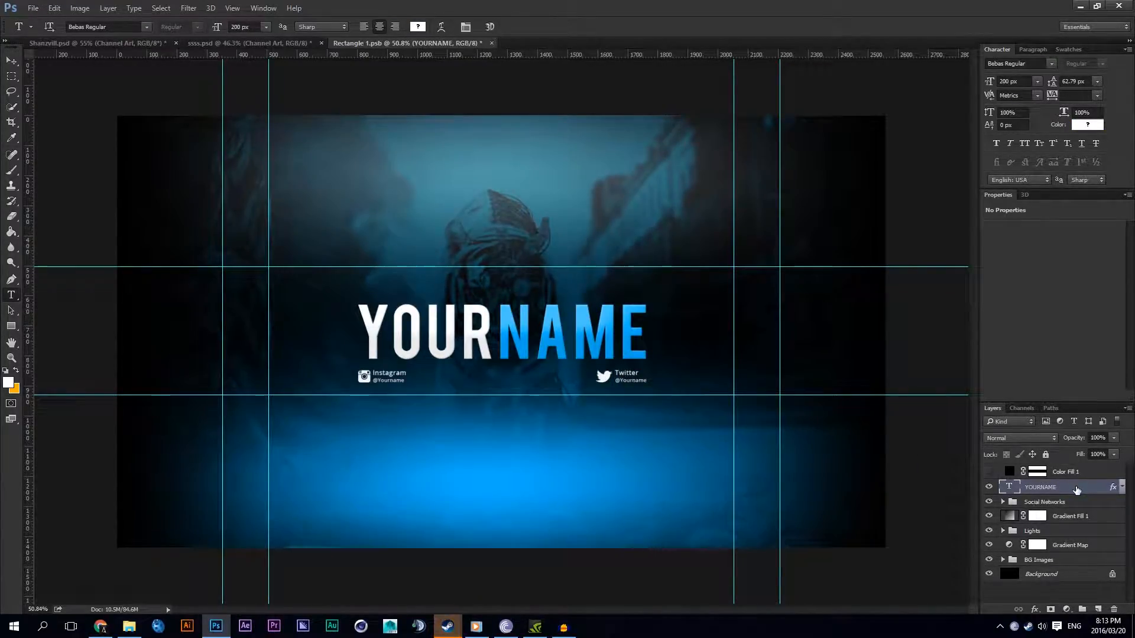
Step: Add a Hue/Saturation adjustment layer above the YOURNAME text with hue set to +180
click(1066, 609)
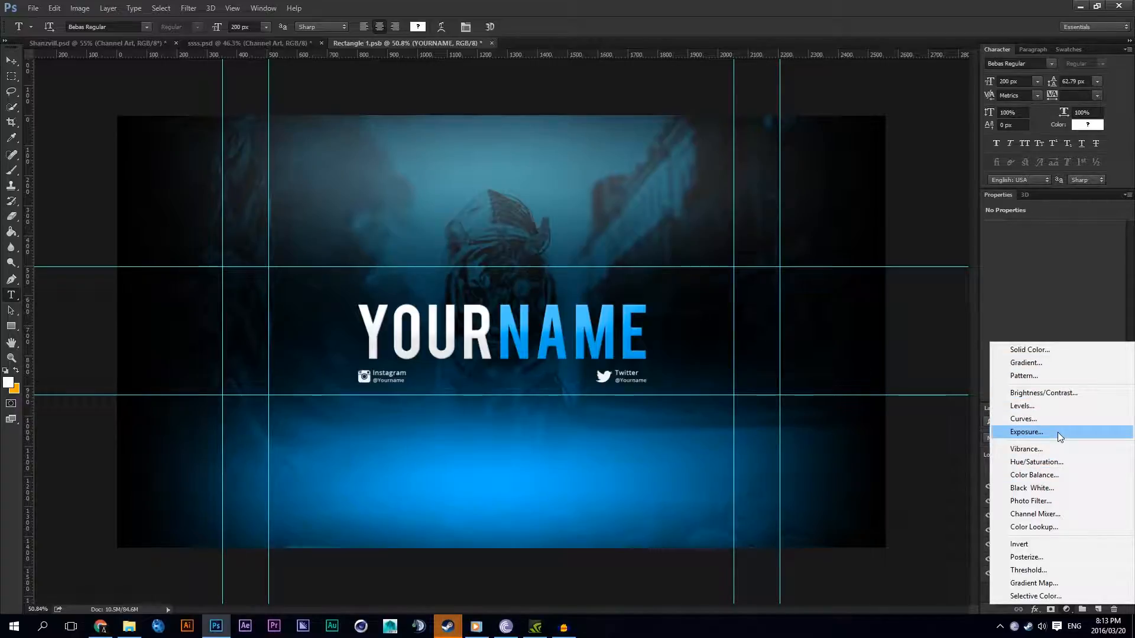
click(1050, 461)
drag(1057, 278, 1117, 274)
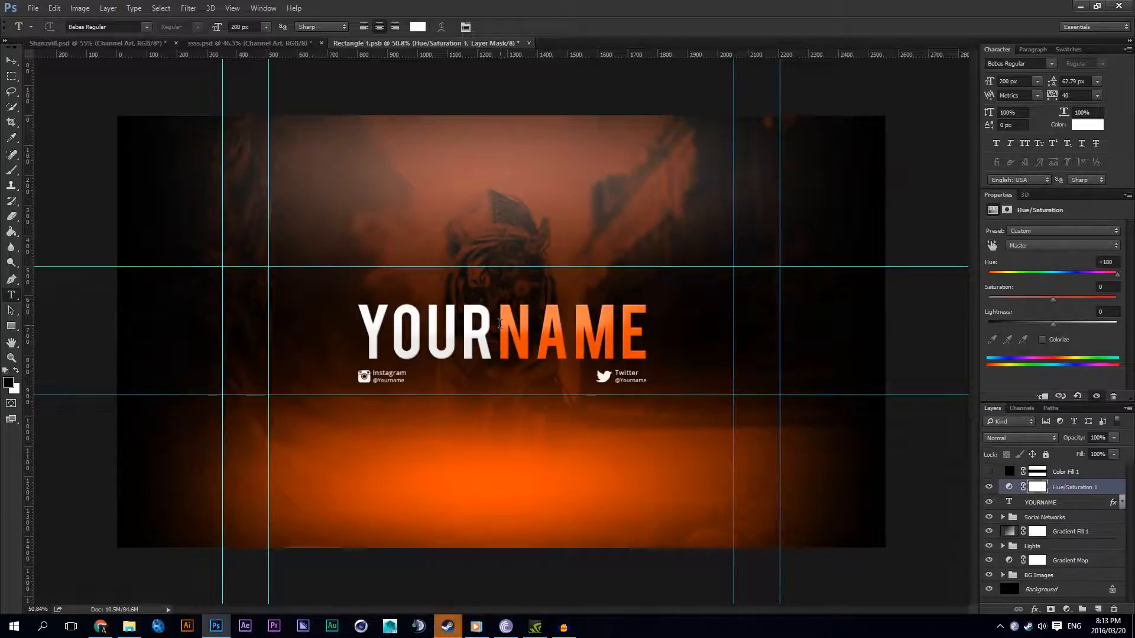
Step: Add a Gradient Map adjustment layer above the Hue/Saturation layer with a gradient from black to orange
click(1068, 608)
click(1034, 582)
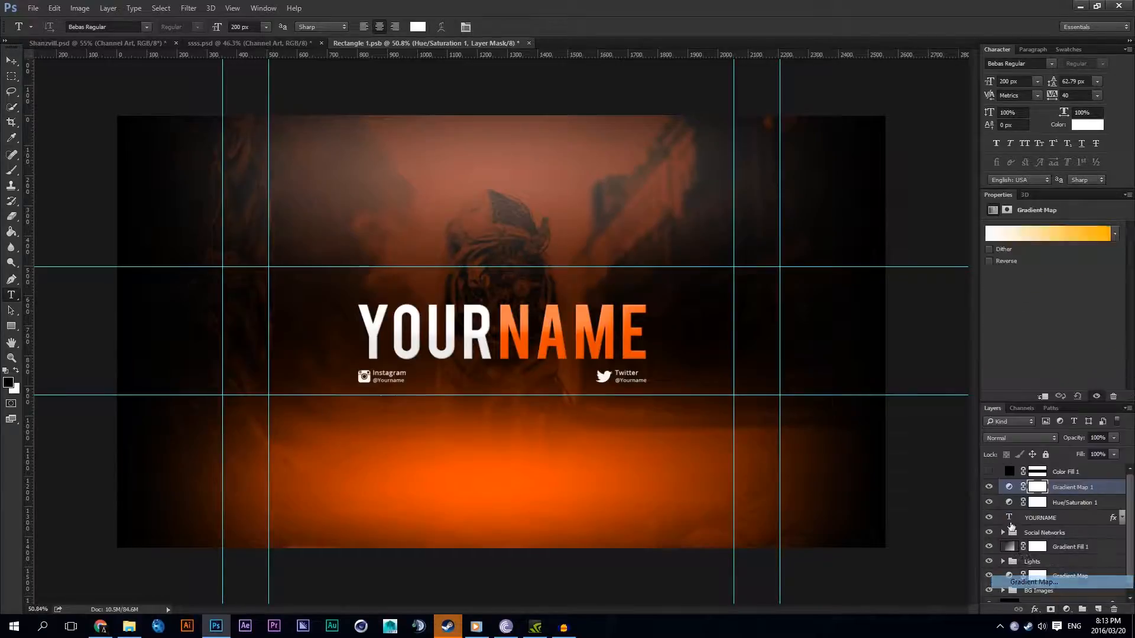
click(1005, 234)
double_click(449, 443)
drag(641, 449, 592, 502)
click(889, 302)
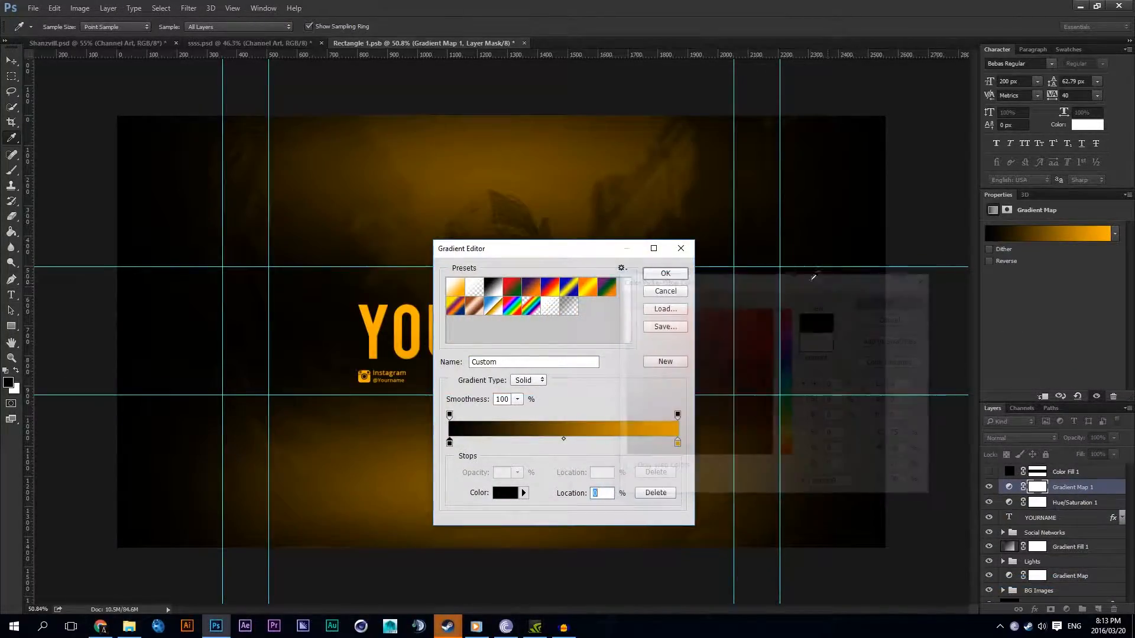
click(664, 273)
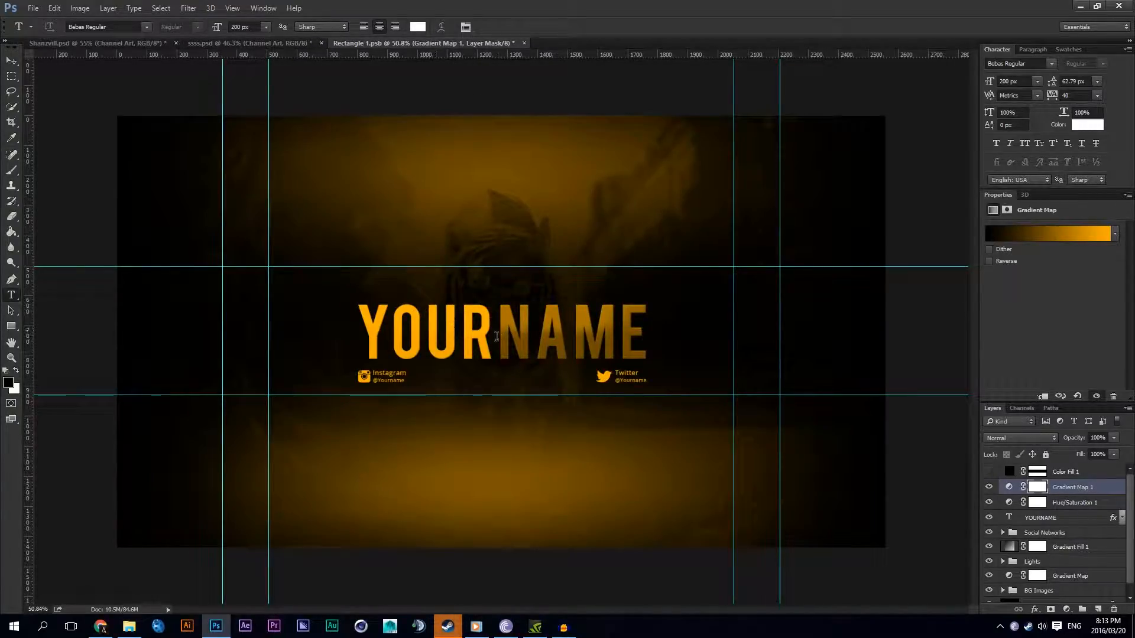
Step: Inspect the orange tint on the text, and delete the new Gradient Map layer
scroll(498, 337, up, 4)
scroll(439, 352, down, 3)
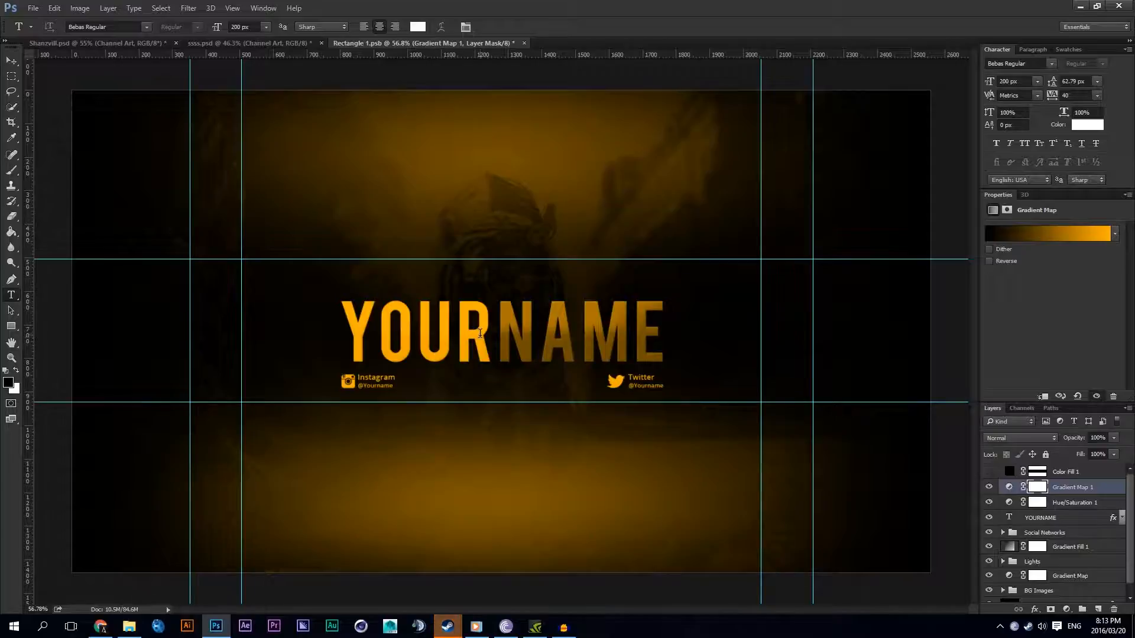
scroll(461, 338, up, 3)
scroll(473, 337, down, 5)
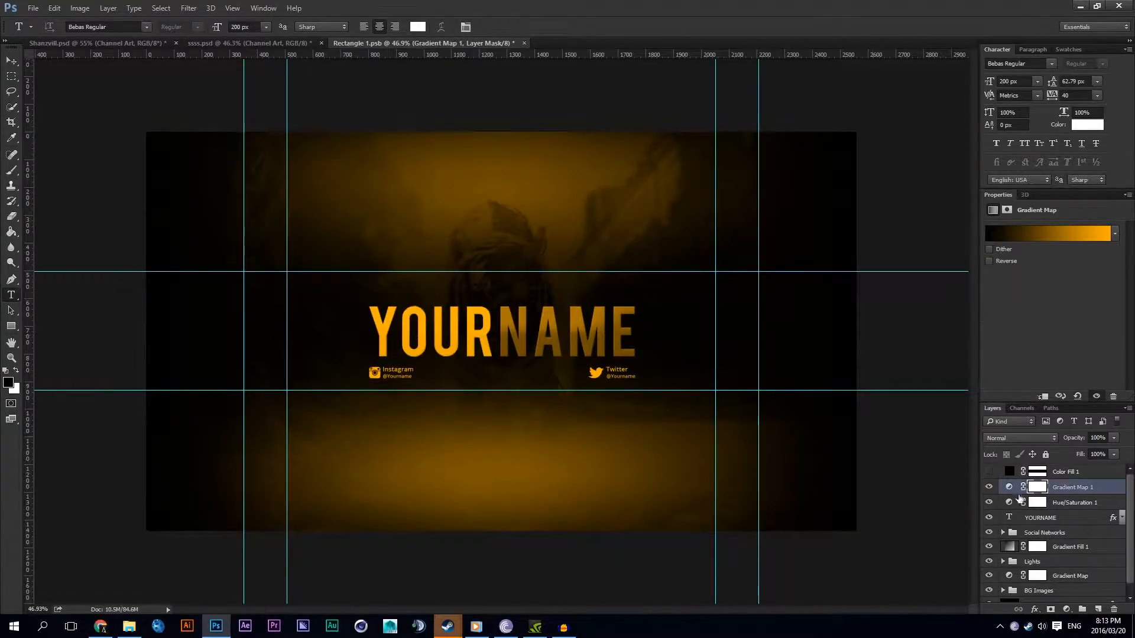
key(Delete)
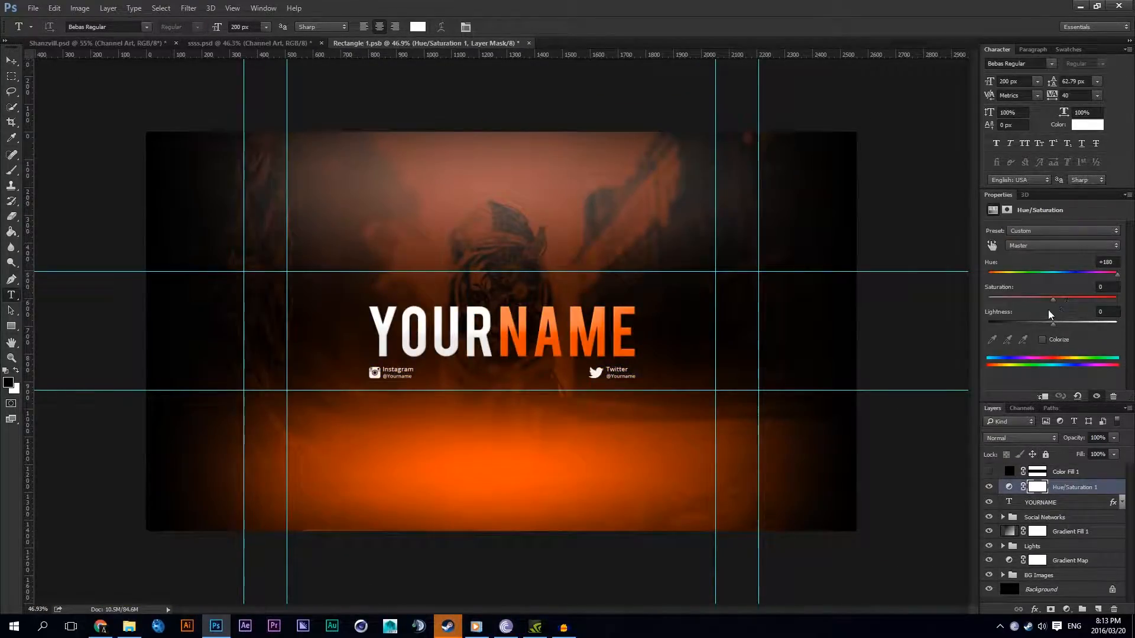
Step: Try Colorize on the Hue/Saturation layer with saturation 42, and turn it off again
scroll(490, 172, up, 2)
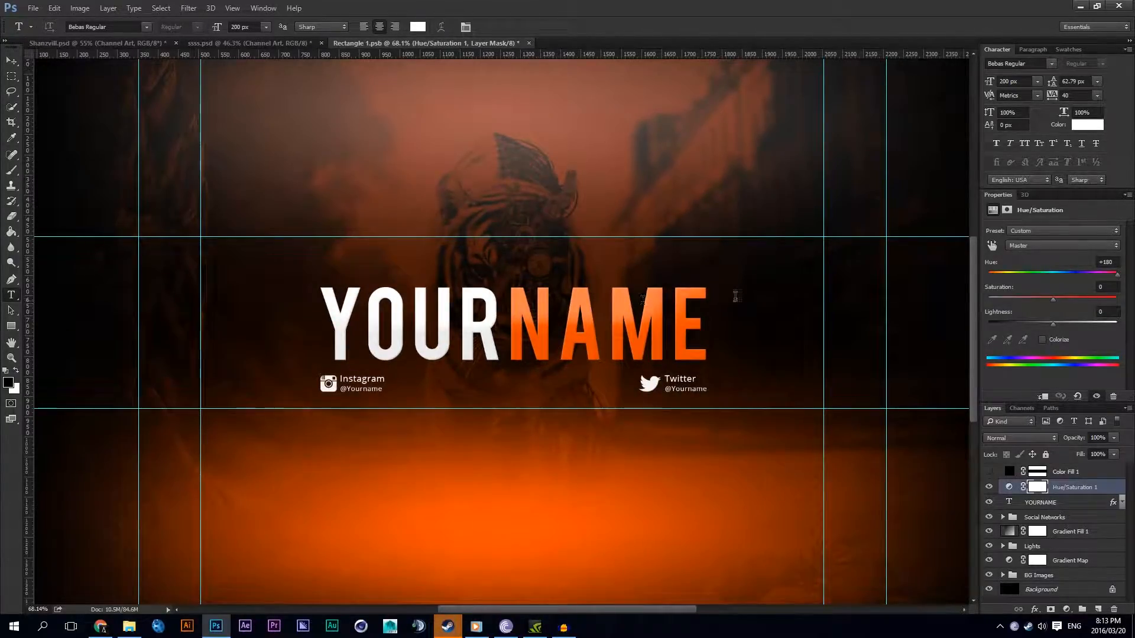
click(1042, 339)
scroll(437, 223, down, 1)
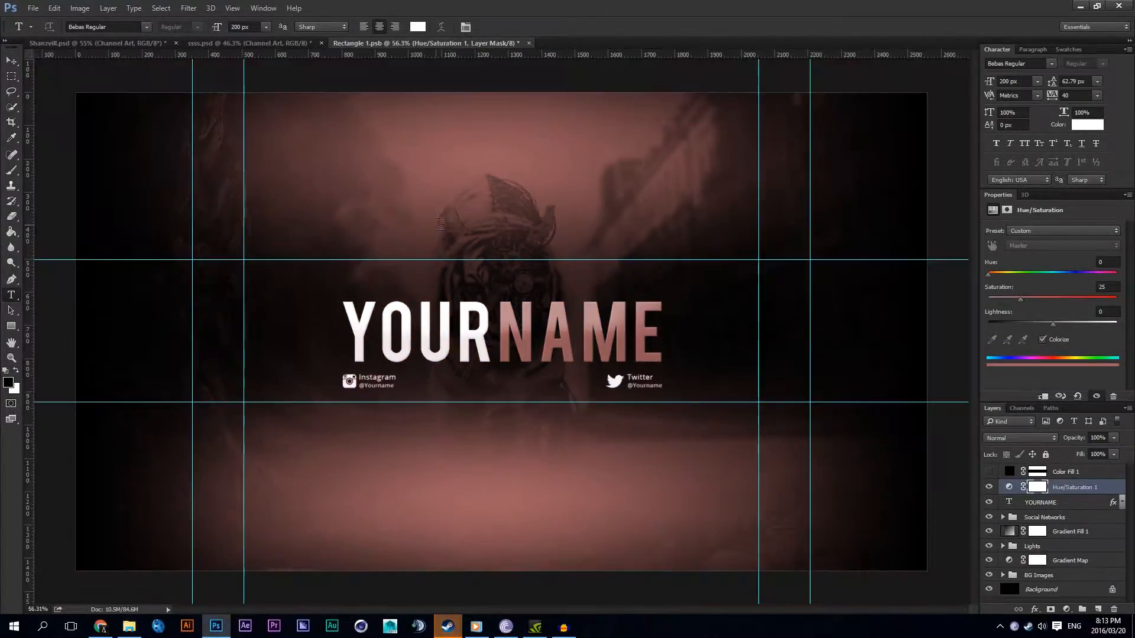
mouse_move(1030, 292)
mouse_down()
mouse_move(1119, 303)
mouse_move(1037, 299)
mouse_up()
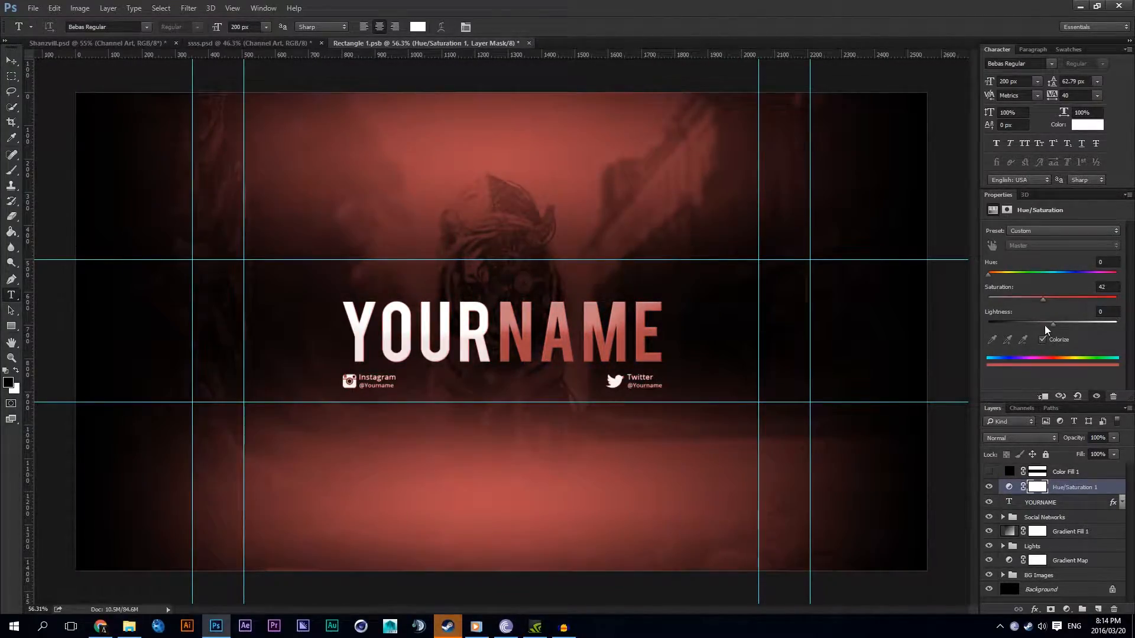
click(1043, 340)
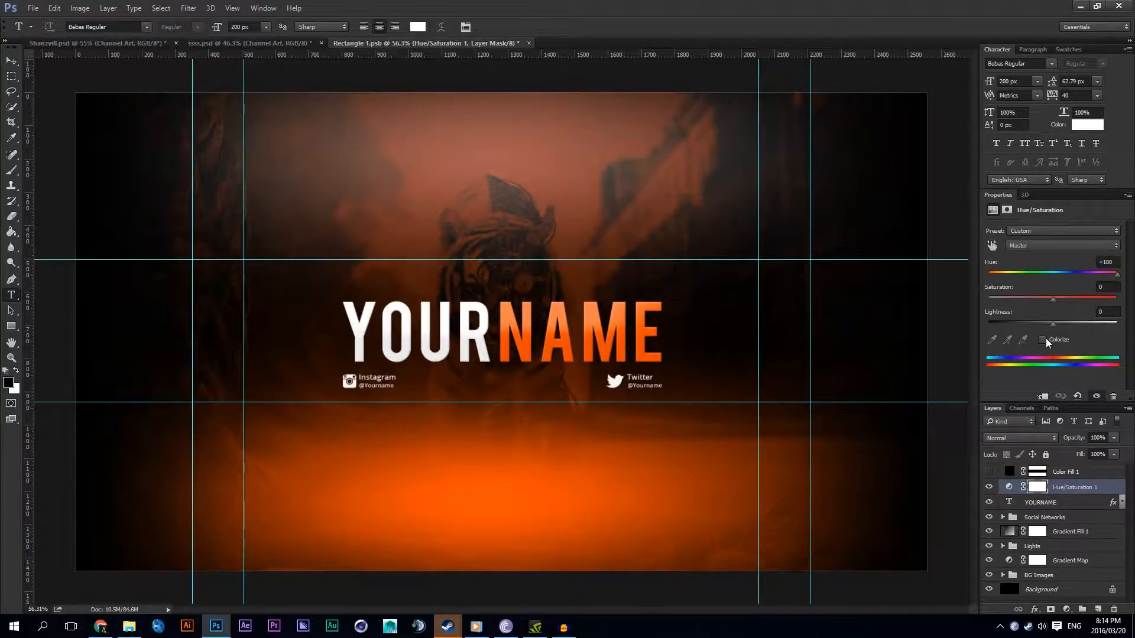
Step: Set the Hue/Saturation layer's hue to +160 and save Rectangle 1.psb
drag(1047, 277, 1113, 285)
click(12, 60)
key(ctrl+s)
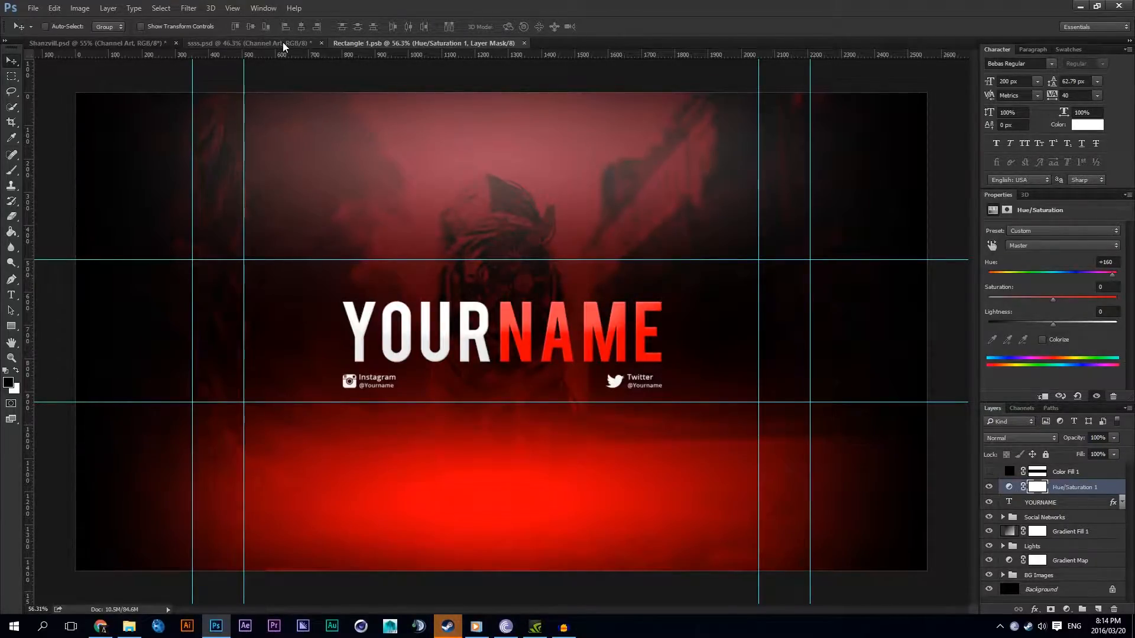
Step: Check the updated banner in ssss.psd and close Rectangle 1.psb
click(282, 41)
scroll(592, 309, up, 3)
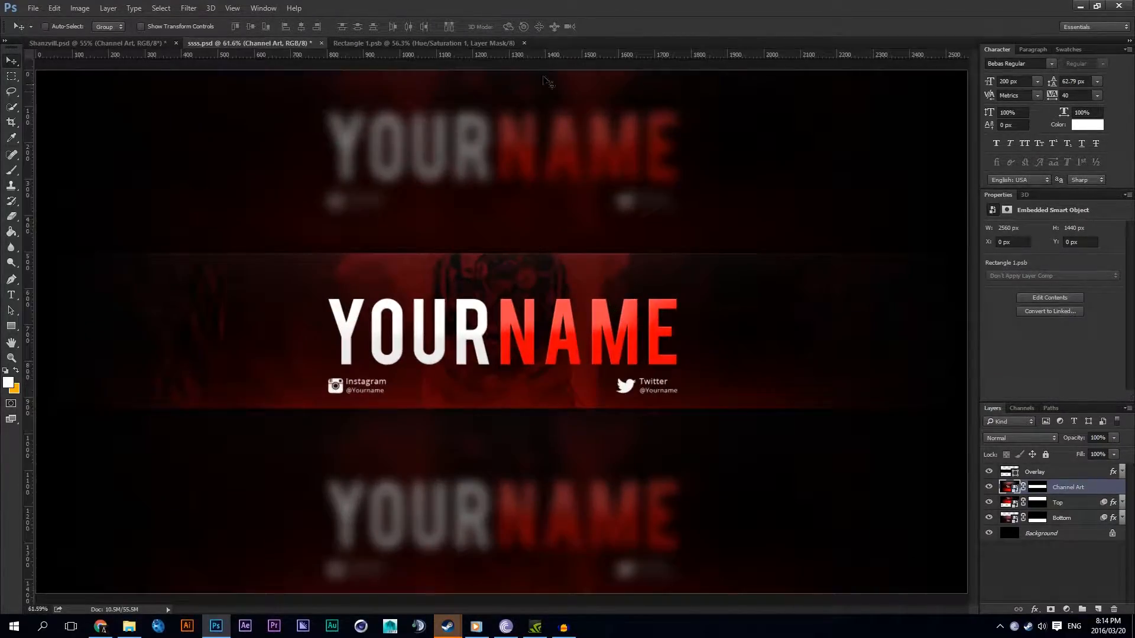
click(523, 43)
scroll(540, 254, down, 5)
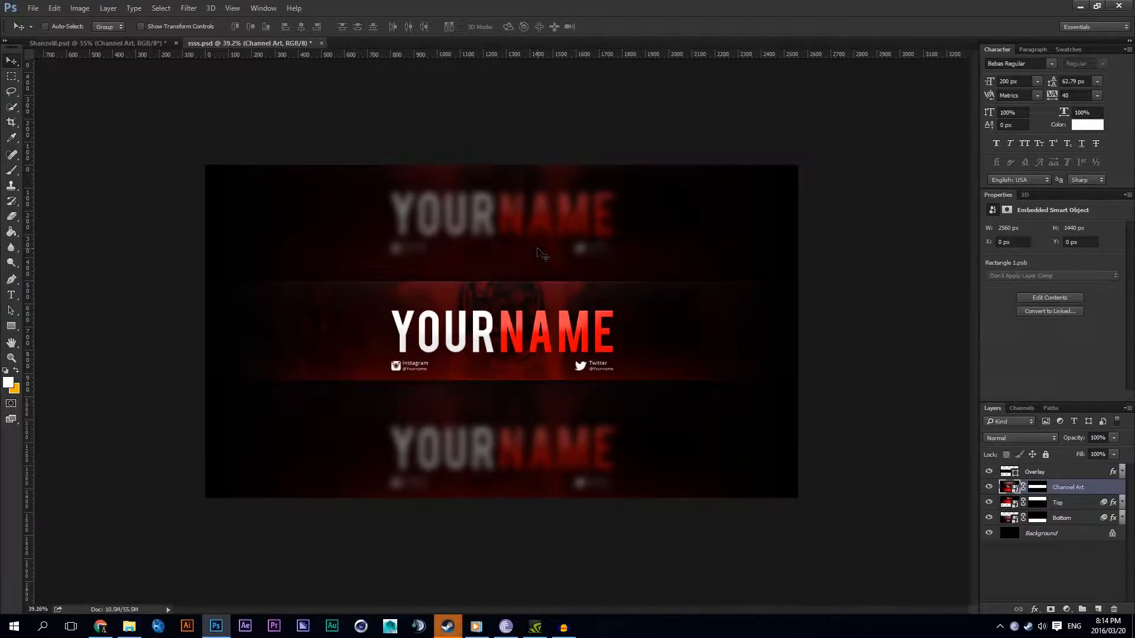
Step: Set up a Save for Web export of the banner as a JPEG at quality 80, and back out of saving the file
click(33, 8)
mouse_move(65, 178)
click(266, 222)
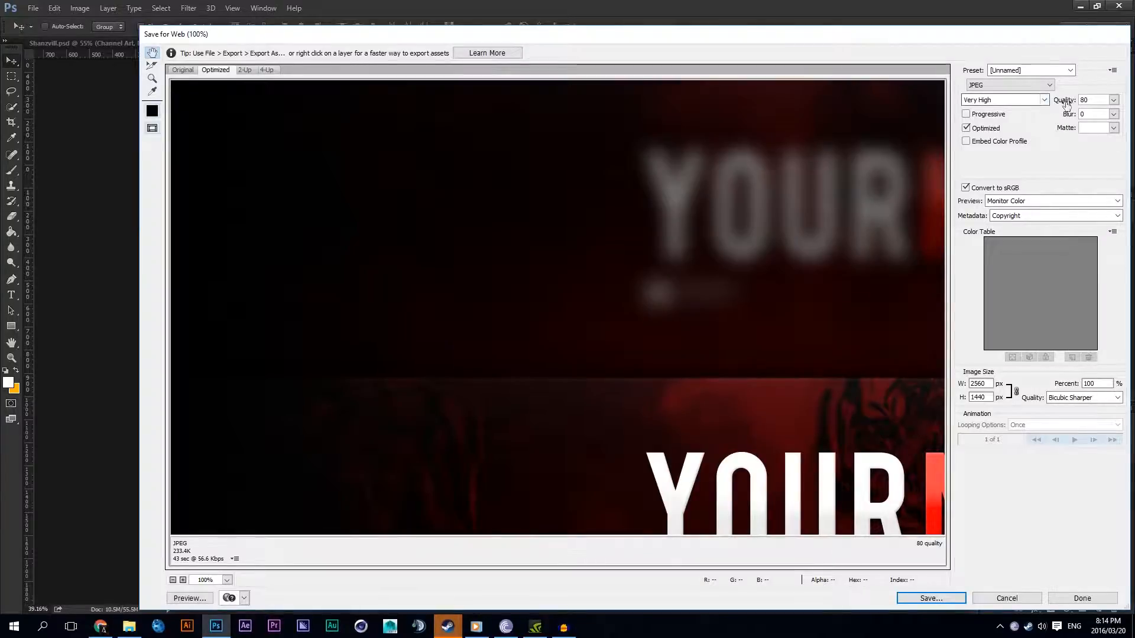
click(1113, 100)
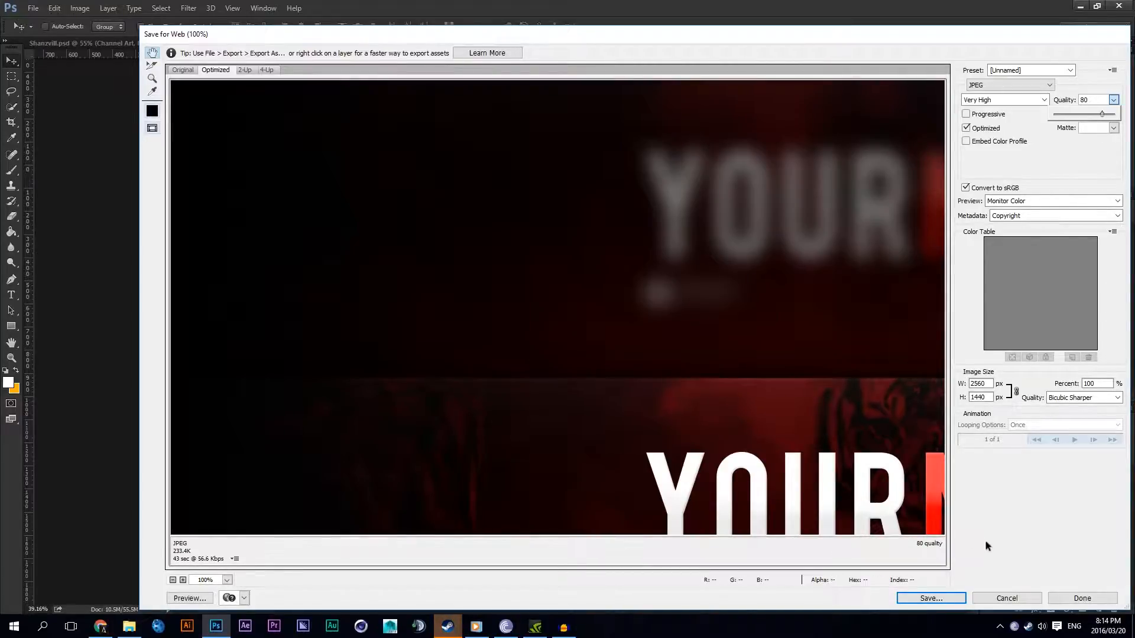
click(916, 595)
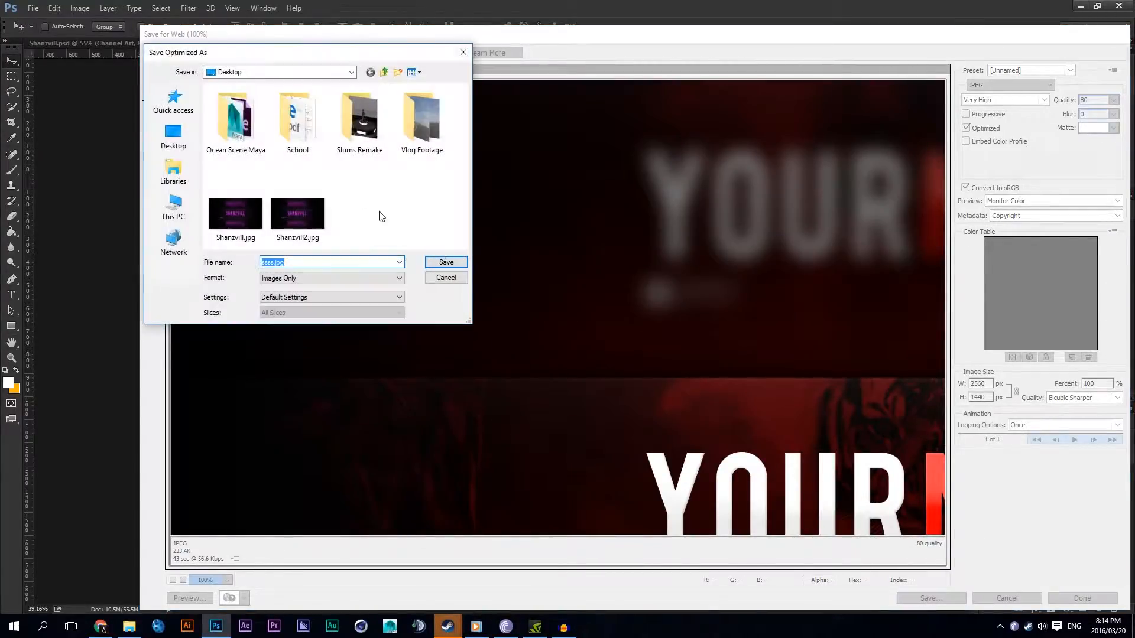
click(459, 278)
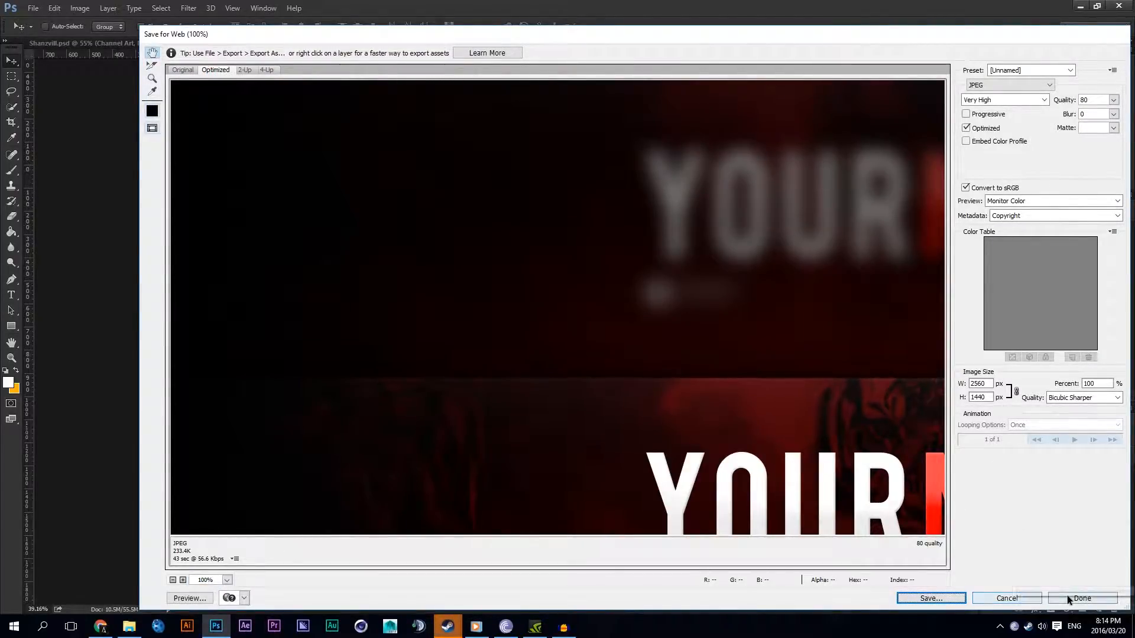
Step: Inspect the whole banner in the export preview at 50% magnification, and leave the export
scroll(619, 383, down, 5)
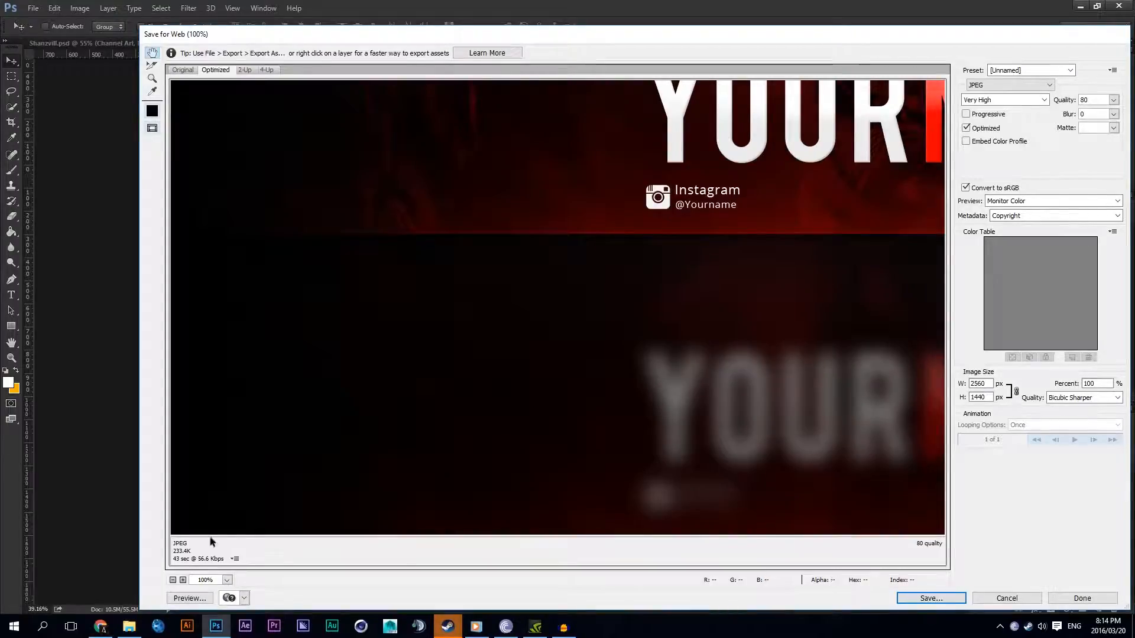
click(173, 580)
click(173, 580)
click(172, 579)
click(183, 580)
click(183, 580)
click(183, 579)
click(183, 580)
click(173, 580)
click(172, 580)
click(173, 580)
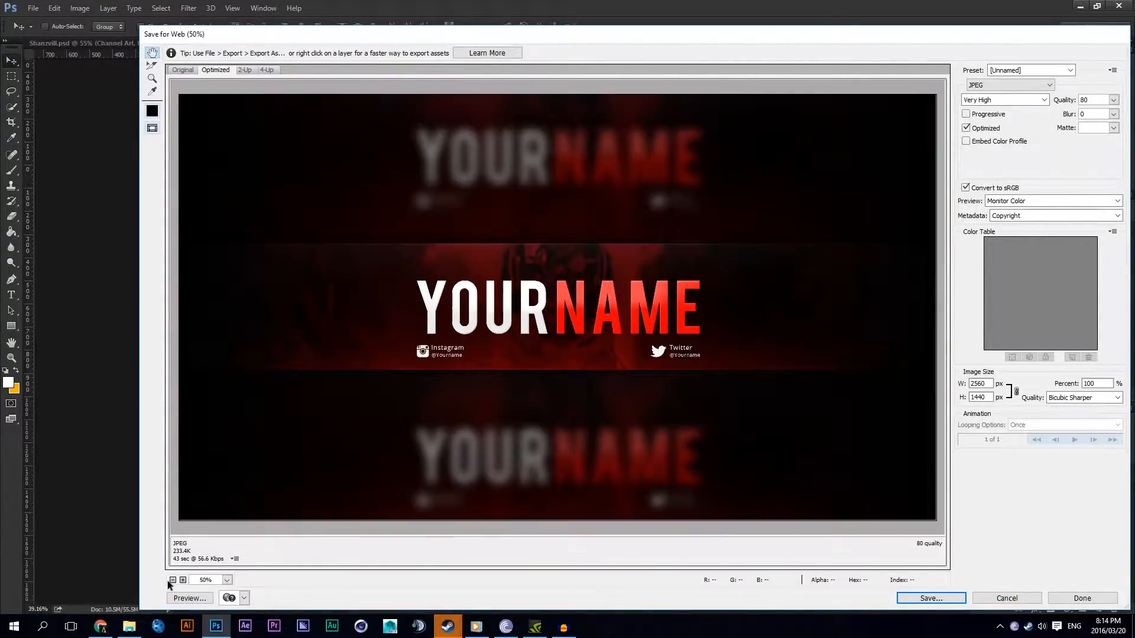
click(183, 580)
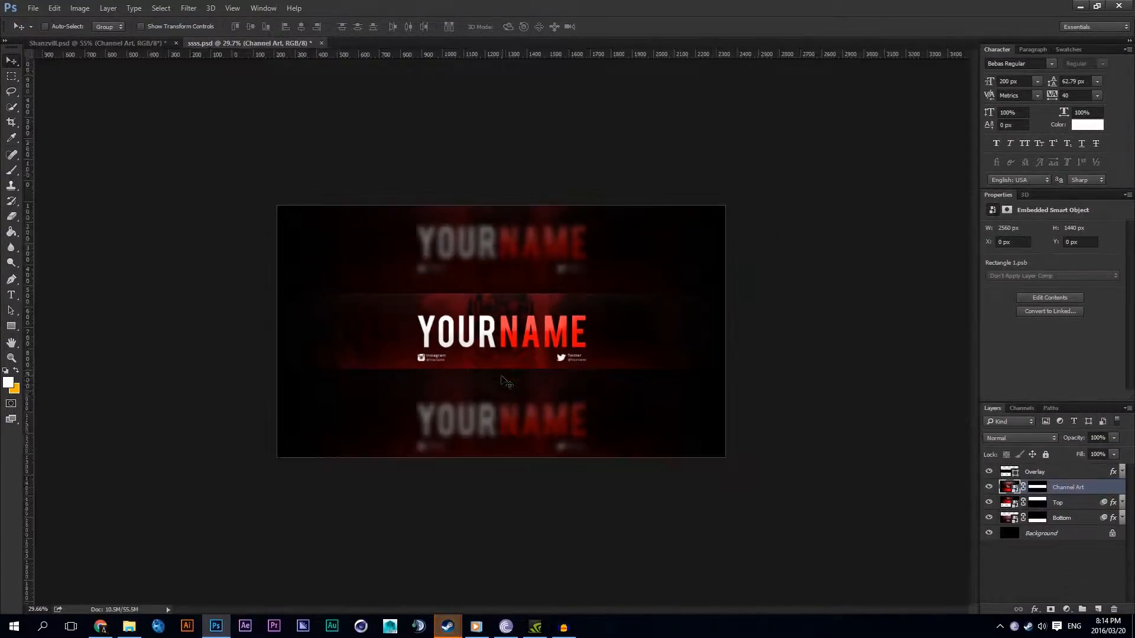
Step: Examine the banner's YOURNAME text, framed middle strip and blurred outer areas at different magnifications
scroll(520, 383, up, 3)
scroll(520, 383, up, 3)
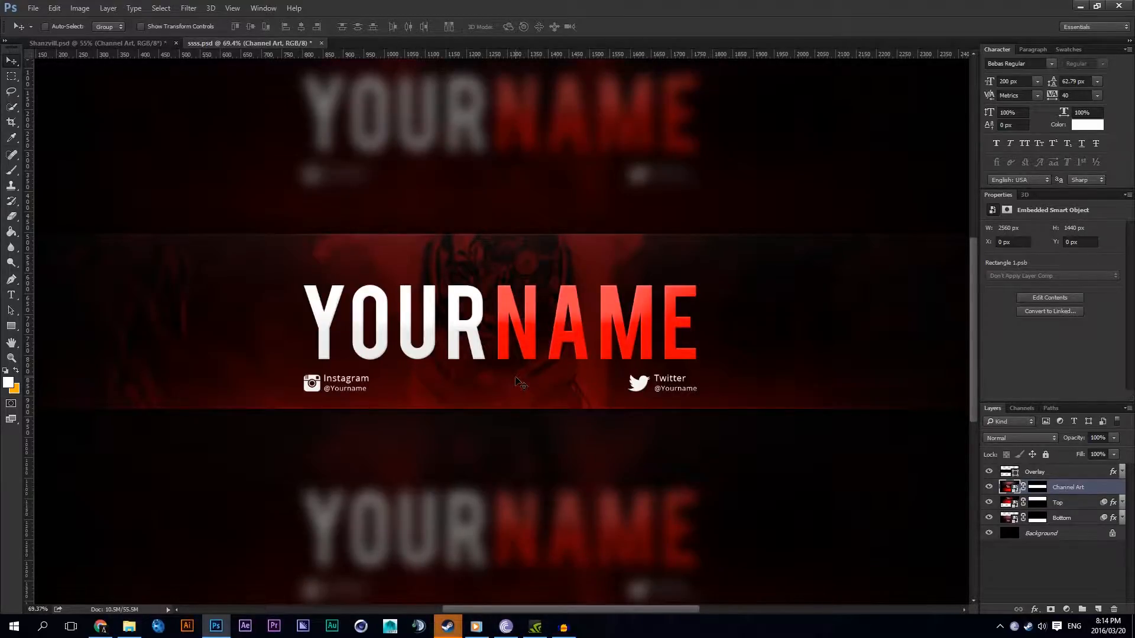
scroll(518, 382, down, 2)
scroll(515, 390, up, 4)
scroll(507, 465, down, 2)
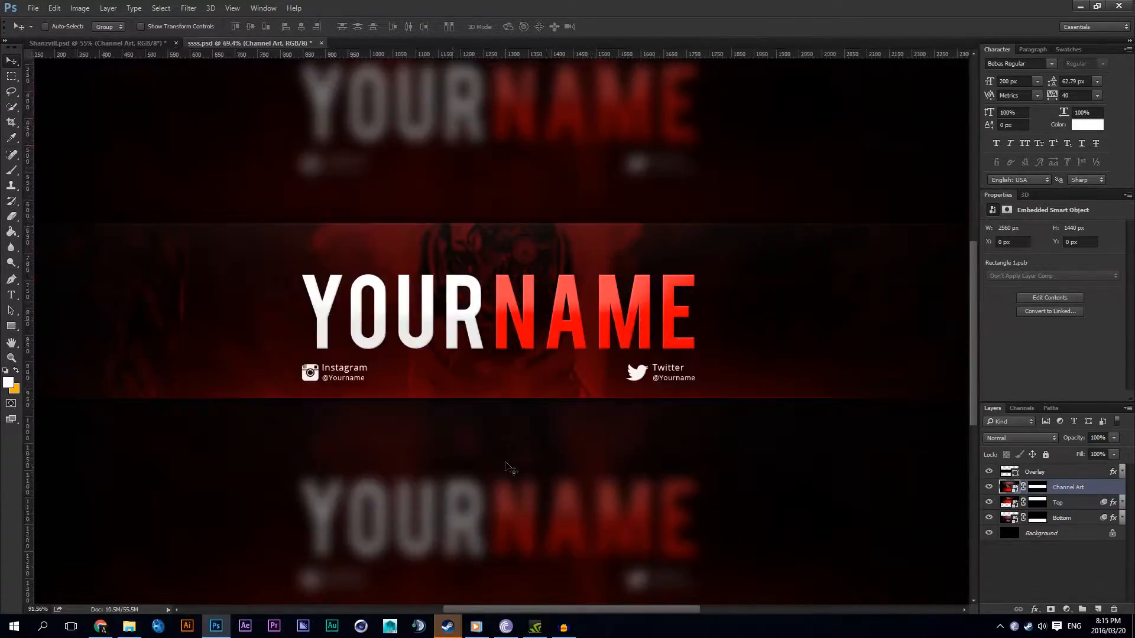
scroll(509, 466, down, 3)
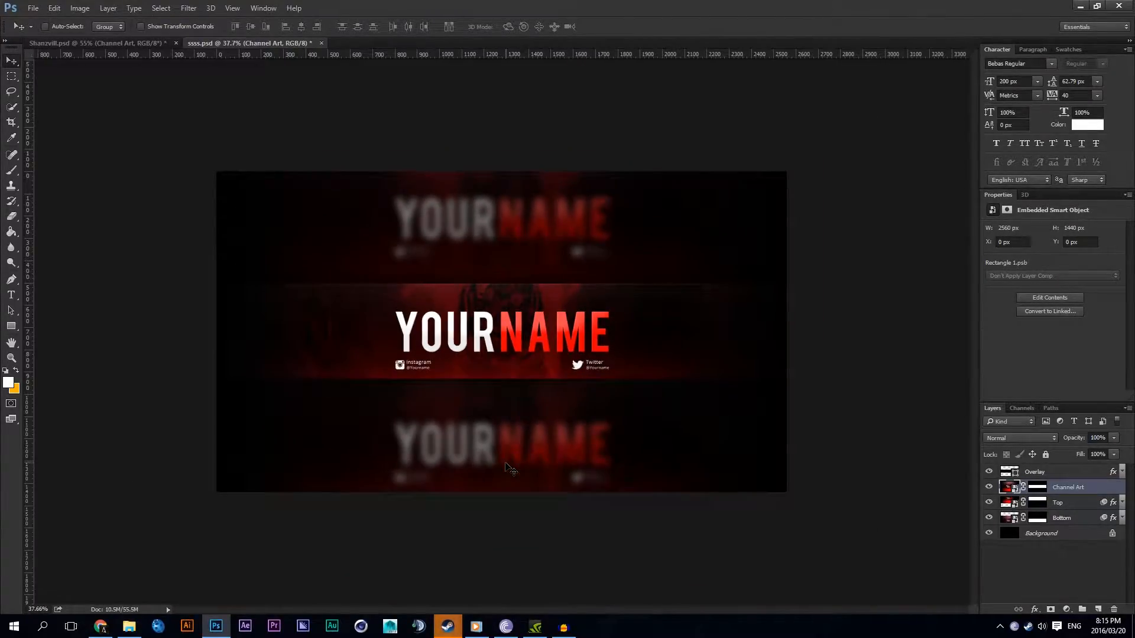
scroll(510, 467, up, 4)
scroll(510, 467, down, 2)
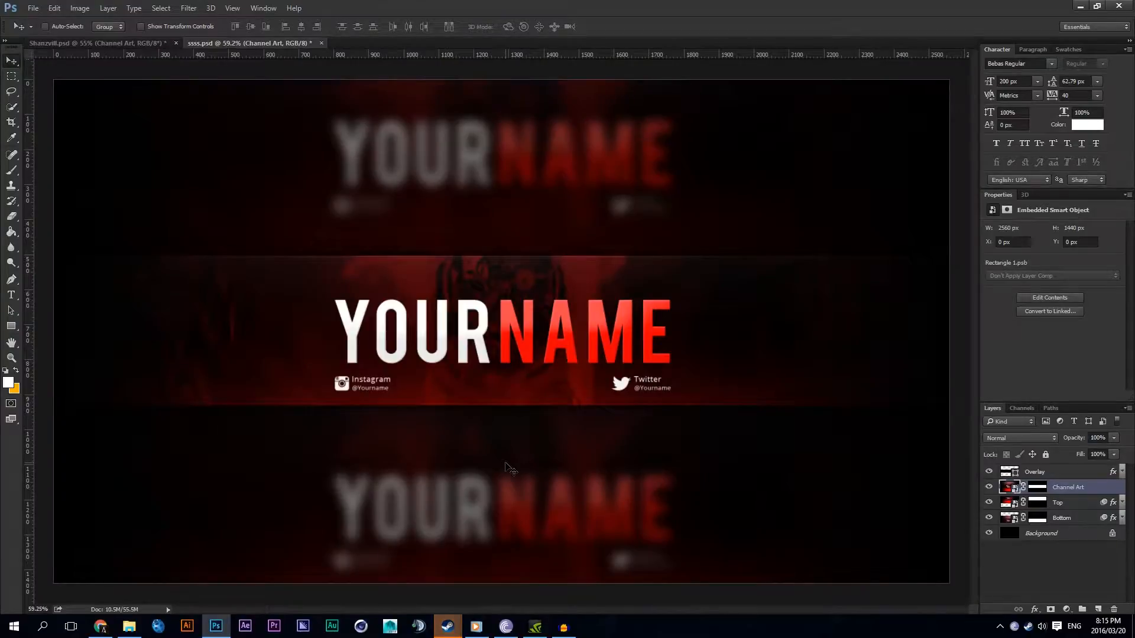
scroll(510, 467, up, 2)
scroll(509, 468, down, 2)
scroll(510, 469, up, 2)
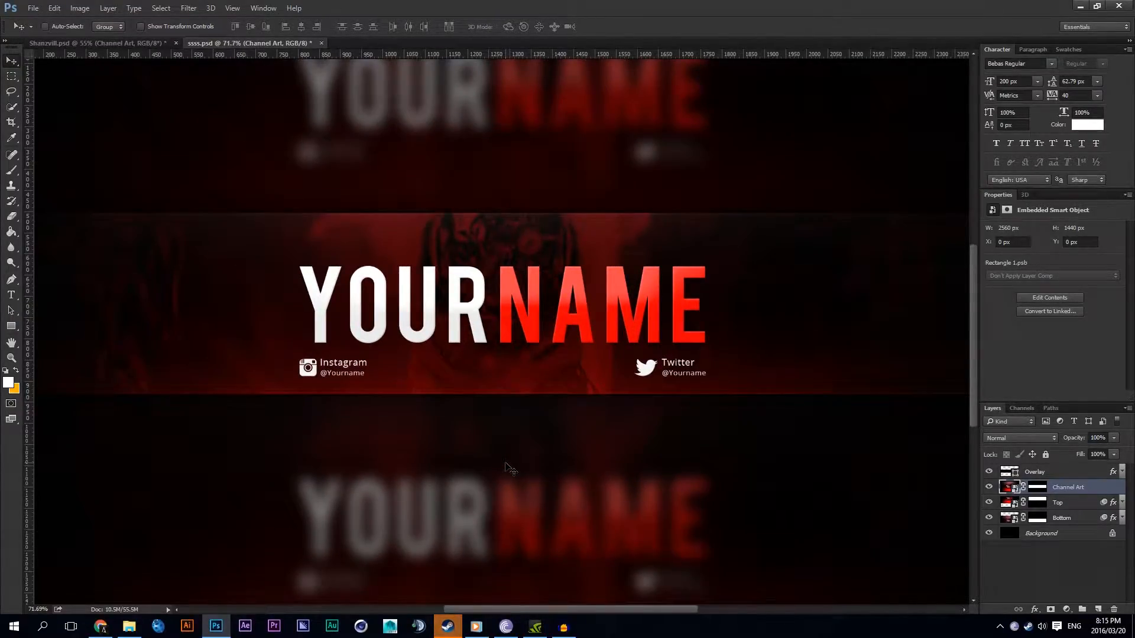
scroll(509, 469, up, 2)
scroll(509, 469, down, 2)
scroll(510, 468, up, 3)
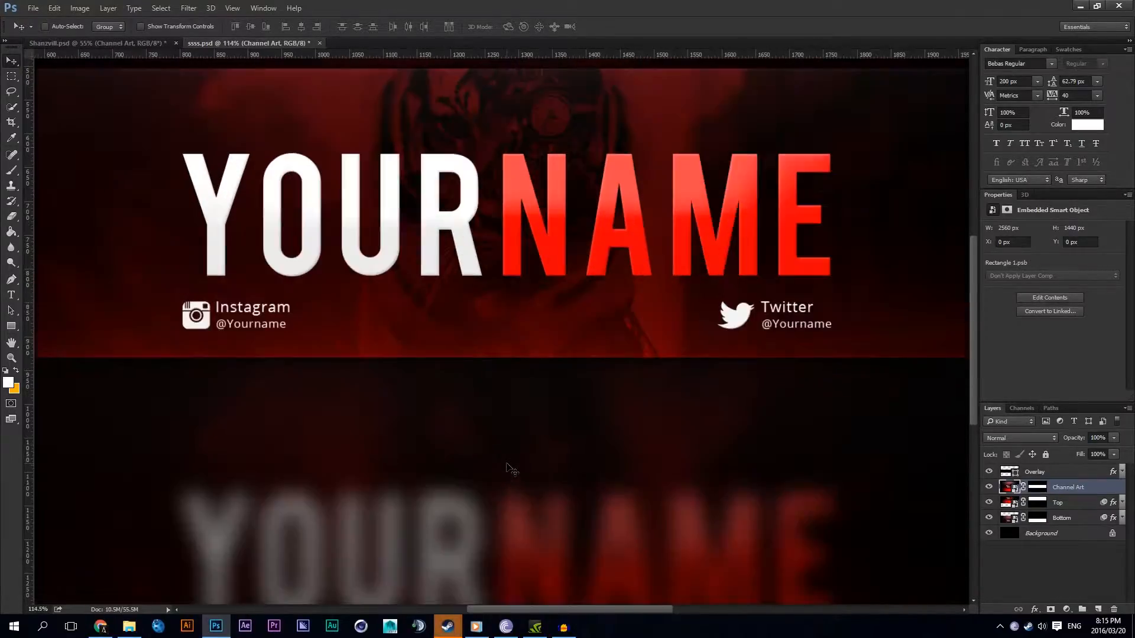
scroll(509, 468, up, 1)
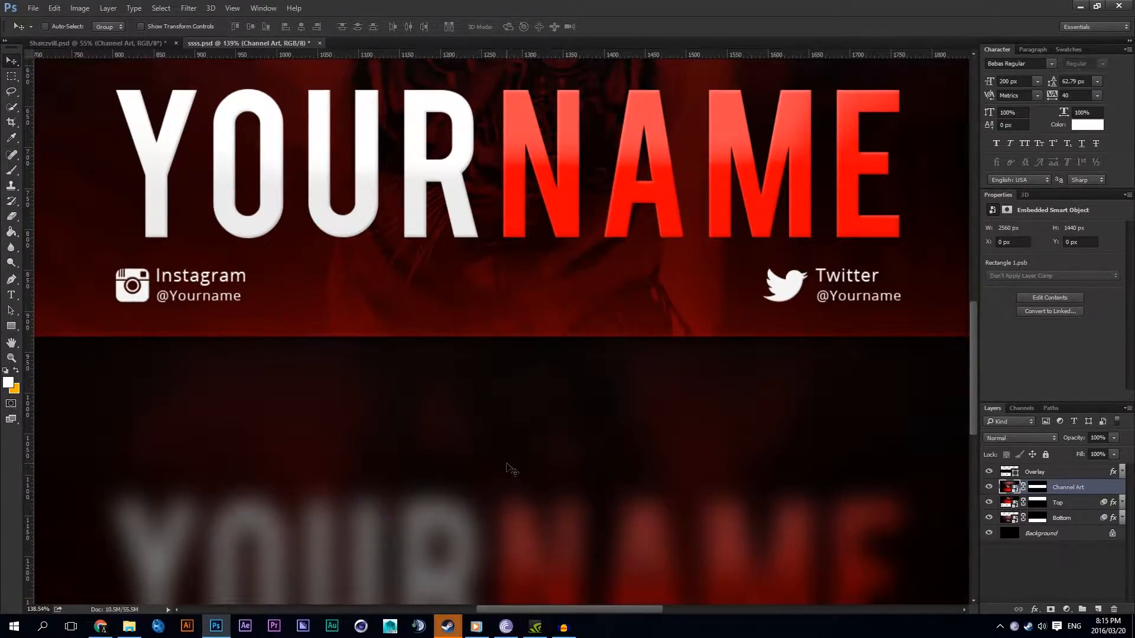
scroll(509, 469, down, 4)
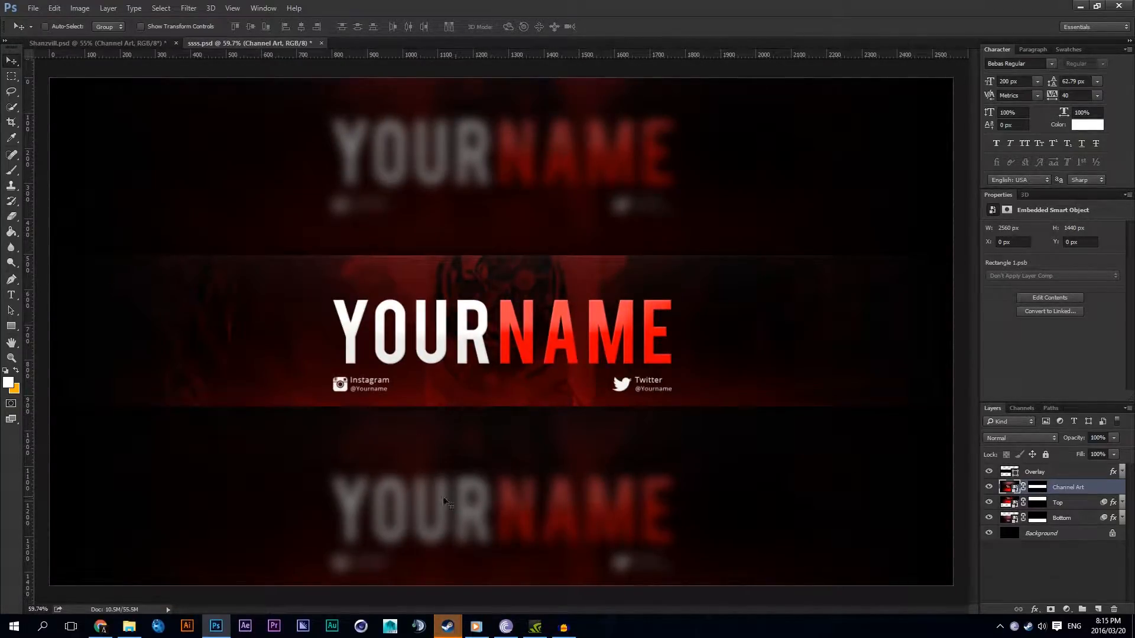
Step: Select the Channel Art layer's mask and inspect the middle strip's lettering and its Instagram and Twitter handles up close
click(1044, 488)
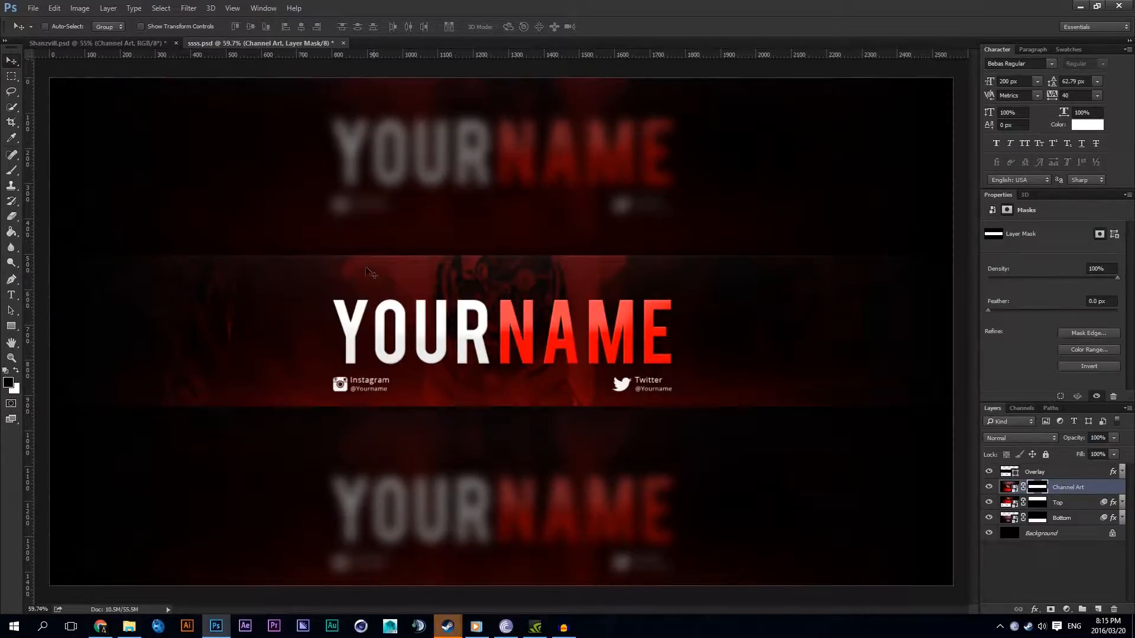
scroll(476, 455, up, 4)
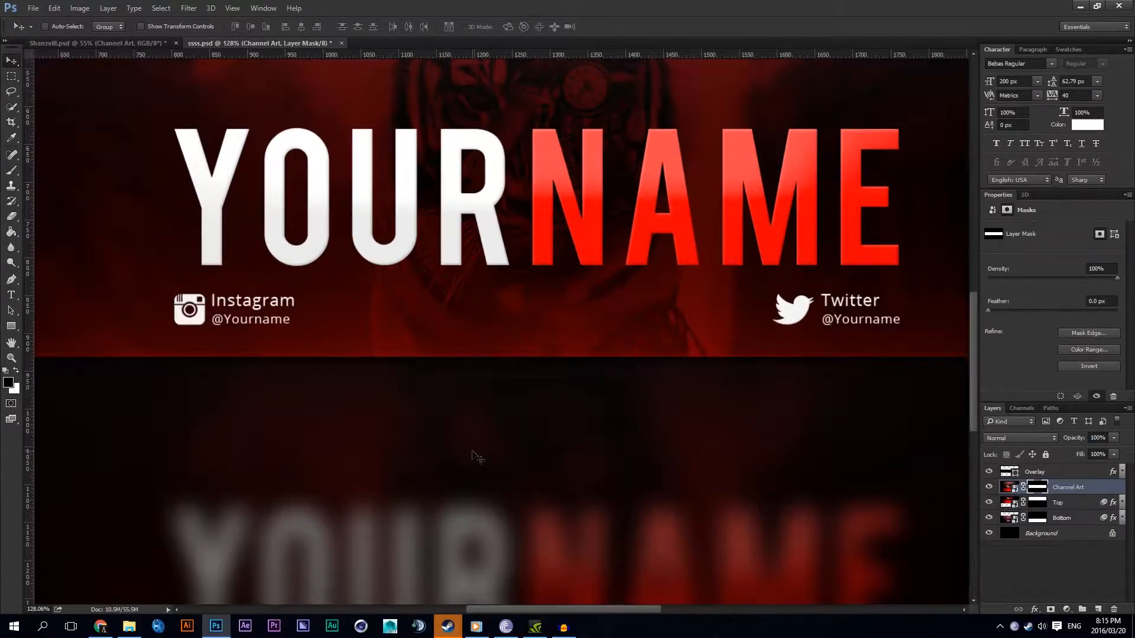
scroll(223, 293, down, 1)
scroll(273, 247, up, 2)
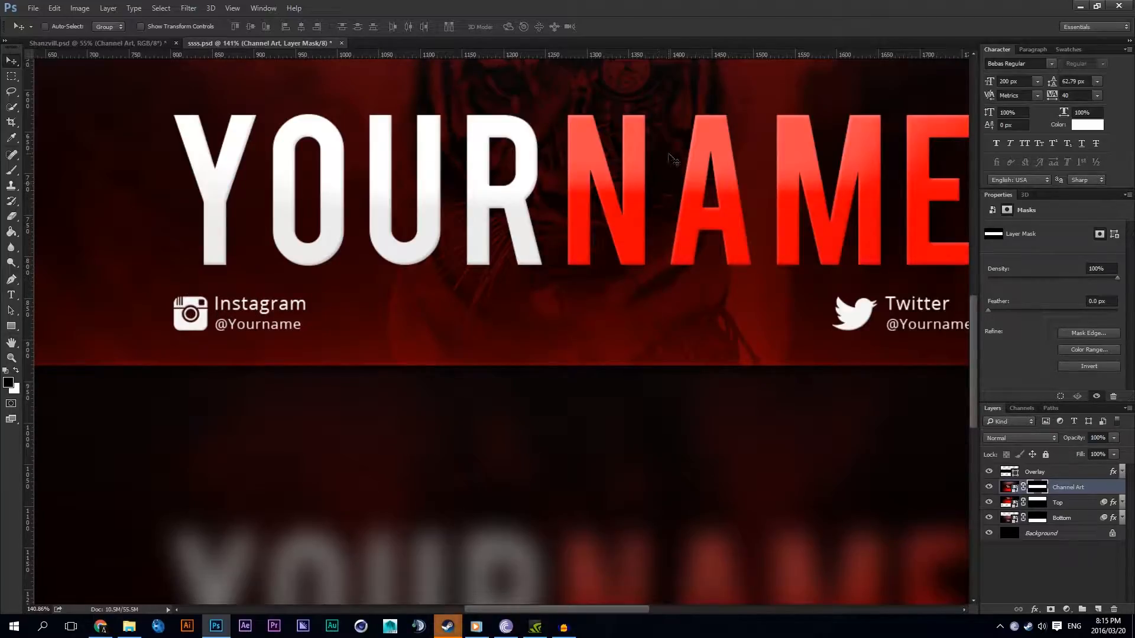
scroll(187, 303, up, 2)
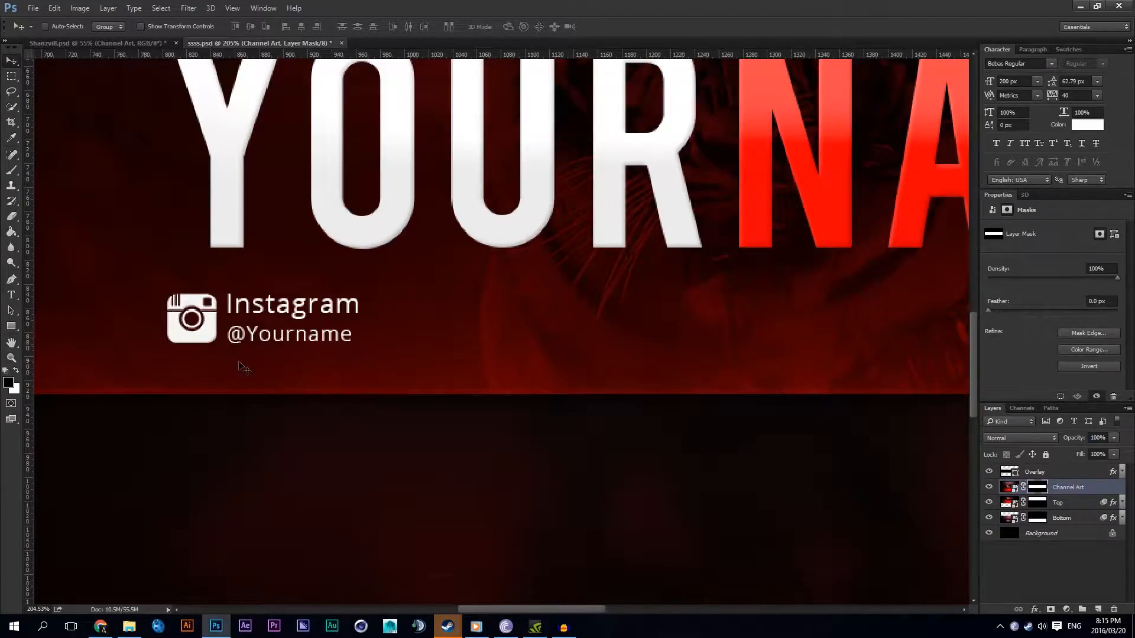
scroll(290, 315, down, 2)
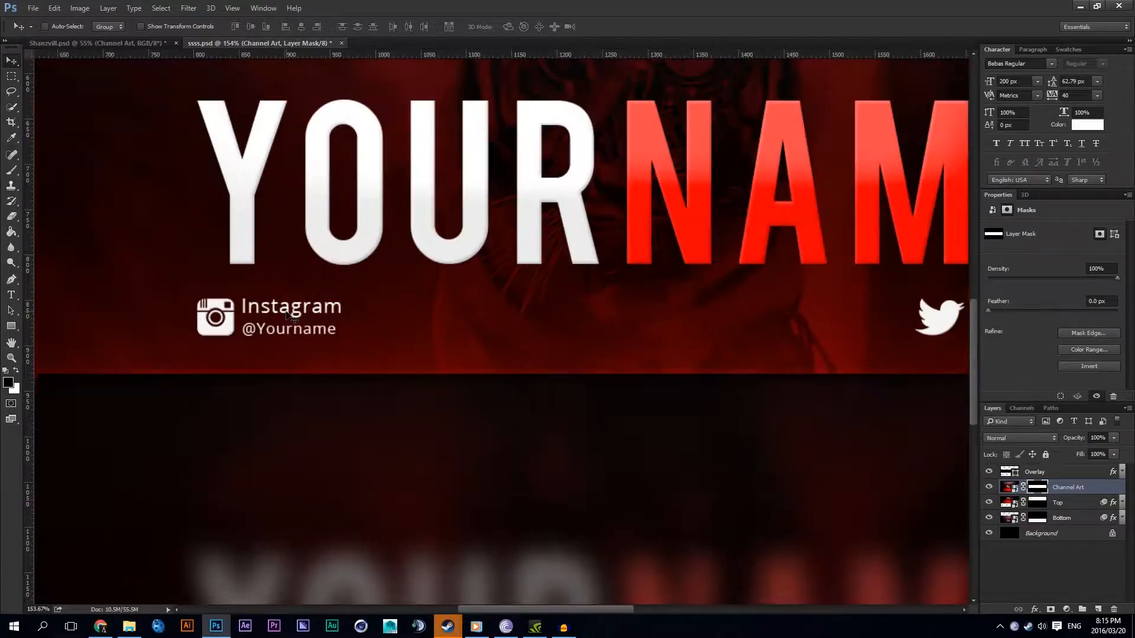
scroll(291, 316, down, 2)
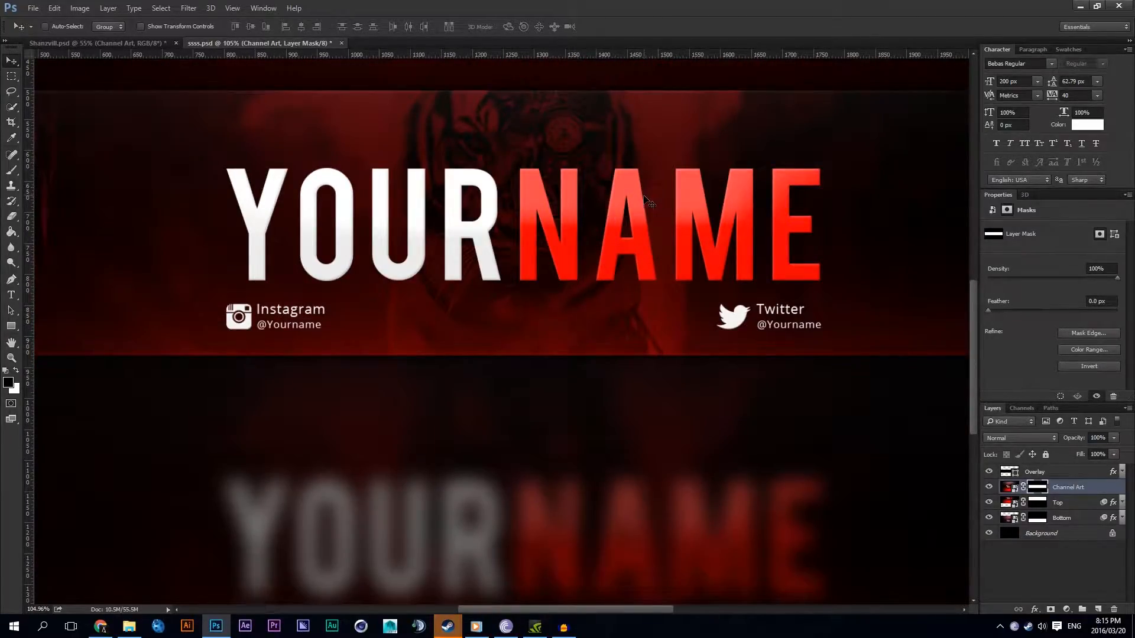
scroll(644, 198, down, 2)
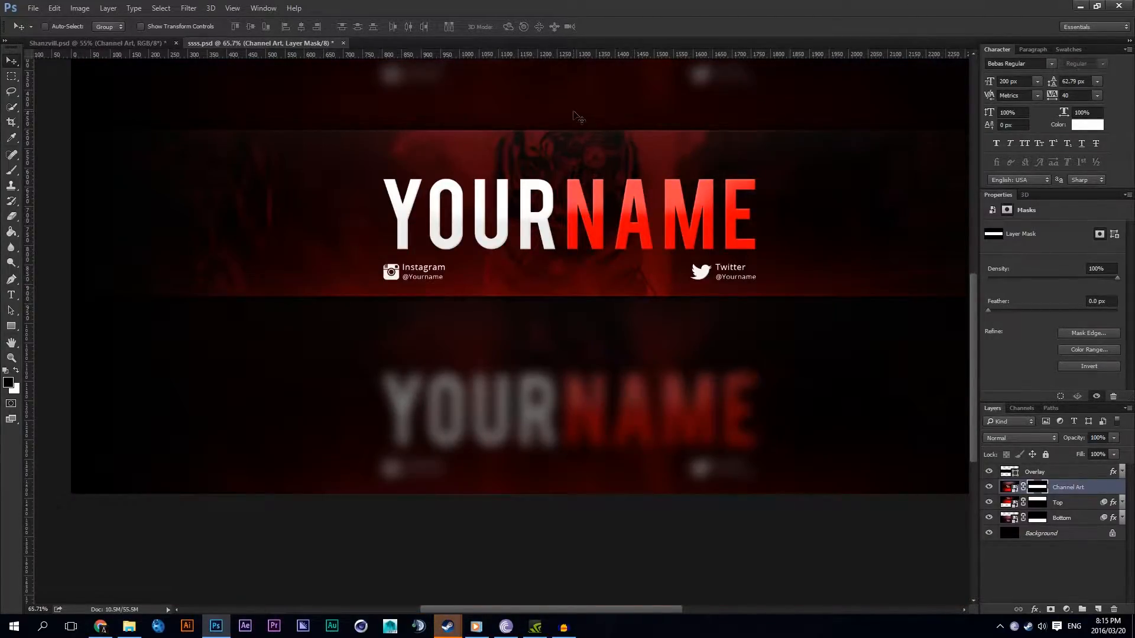
scroll(533, 138, down, 2)
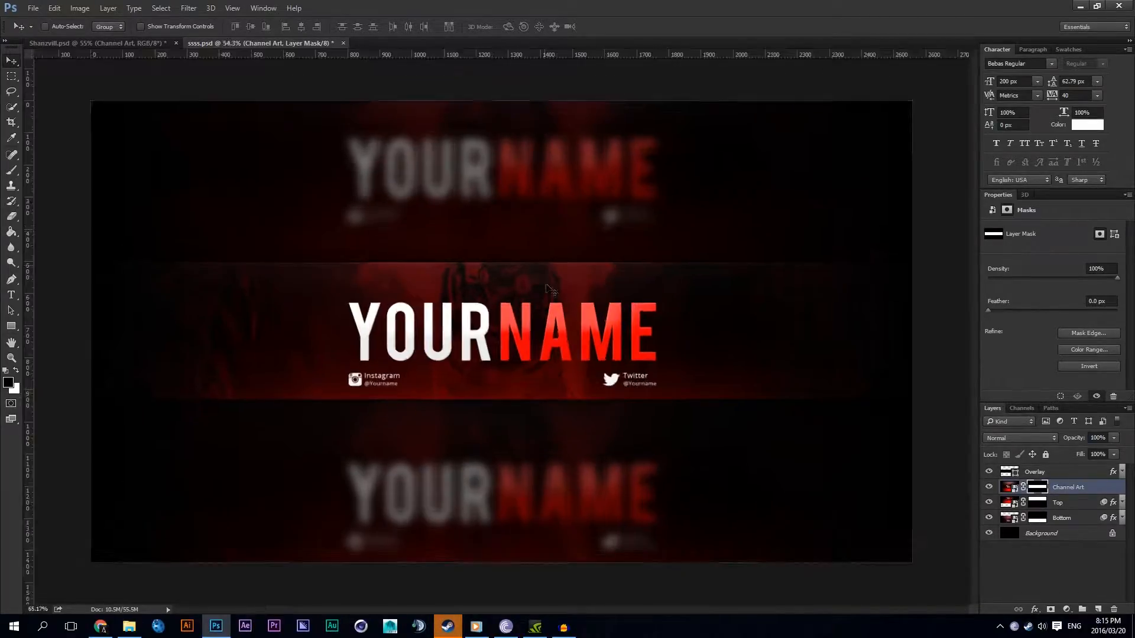
Step: Compare the banner with the Overlay layer hidden and shown
scroll(547, 284, up, 2)
click(987, 472)
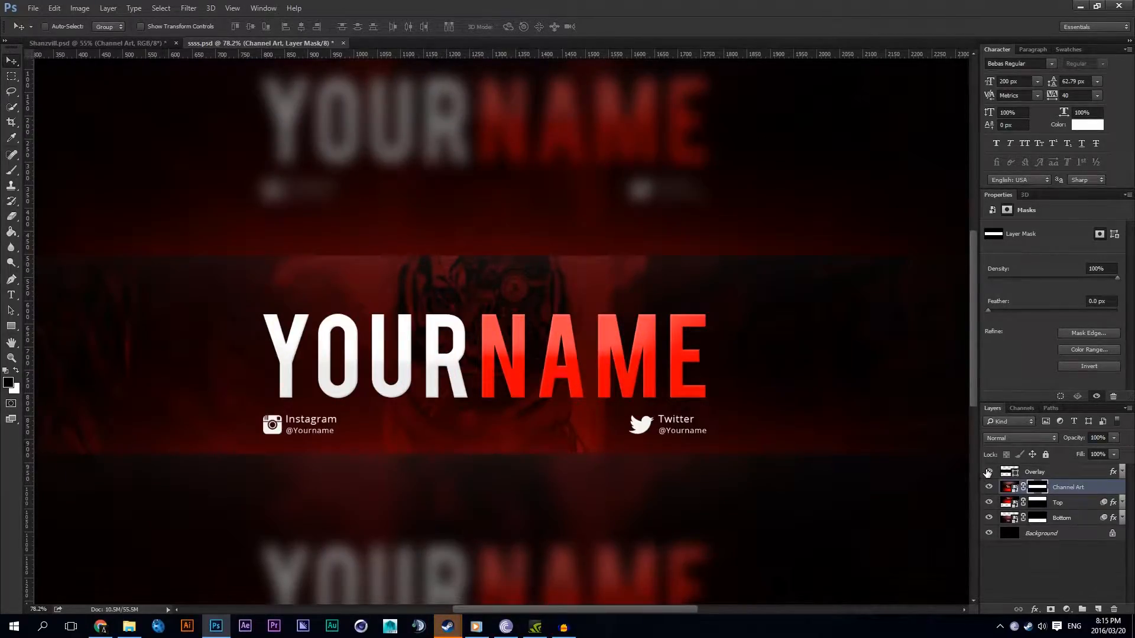
click(989, 473)
scroll(471, 267, down, 4)
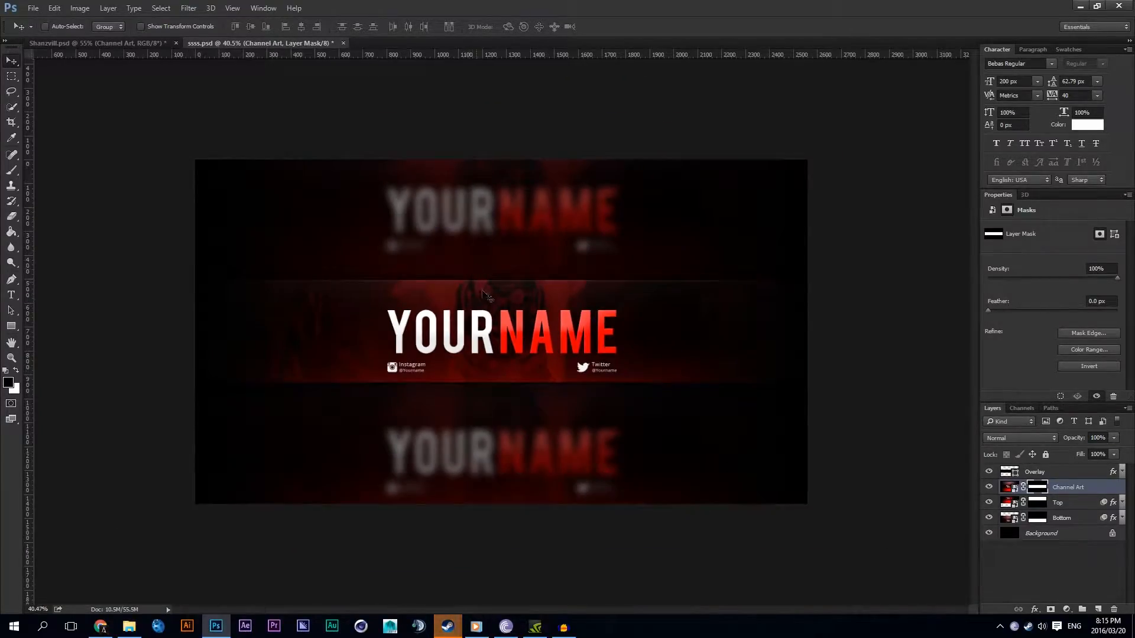
scroll(488, 298, up, 4)
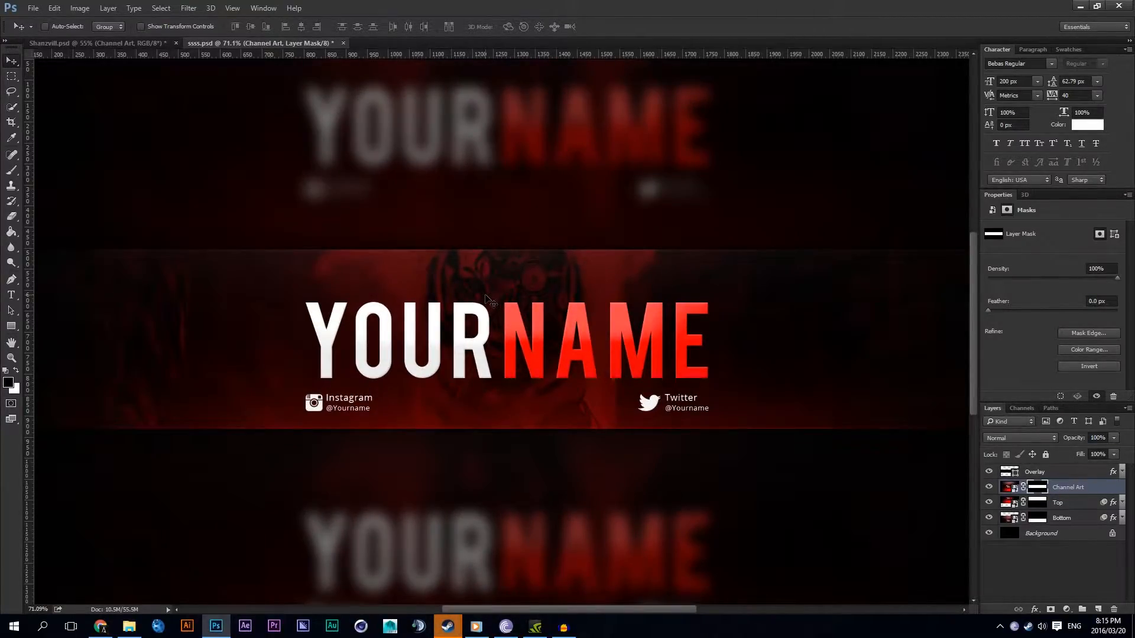
scroll(488, 300, down, 2)
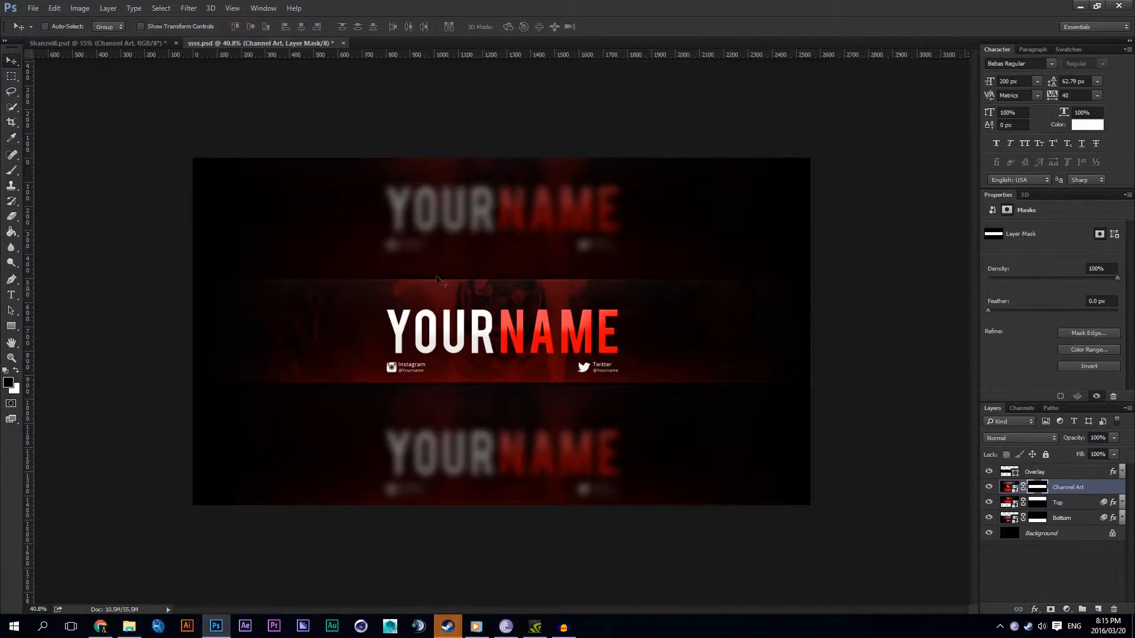
scroll(459, 241, up, 1)
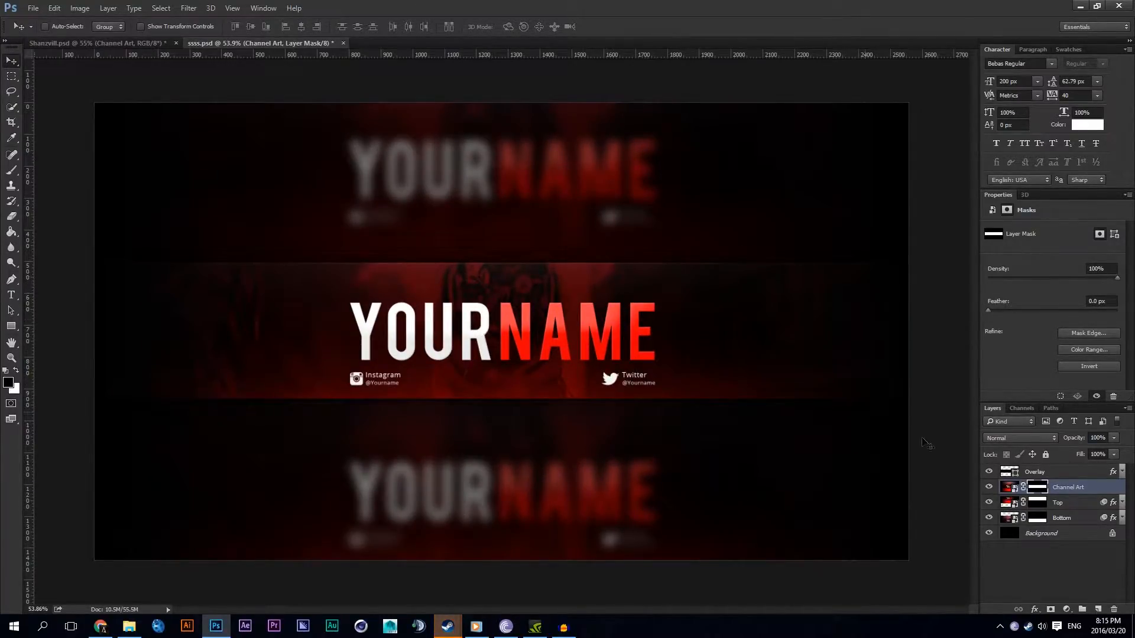
Step: Enable Bevel & Emboss on the Overlay layer with a depth of 550%
right_click(1033, 477)
click(910, 83)
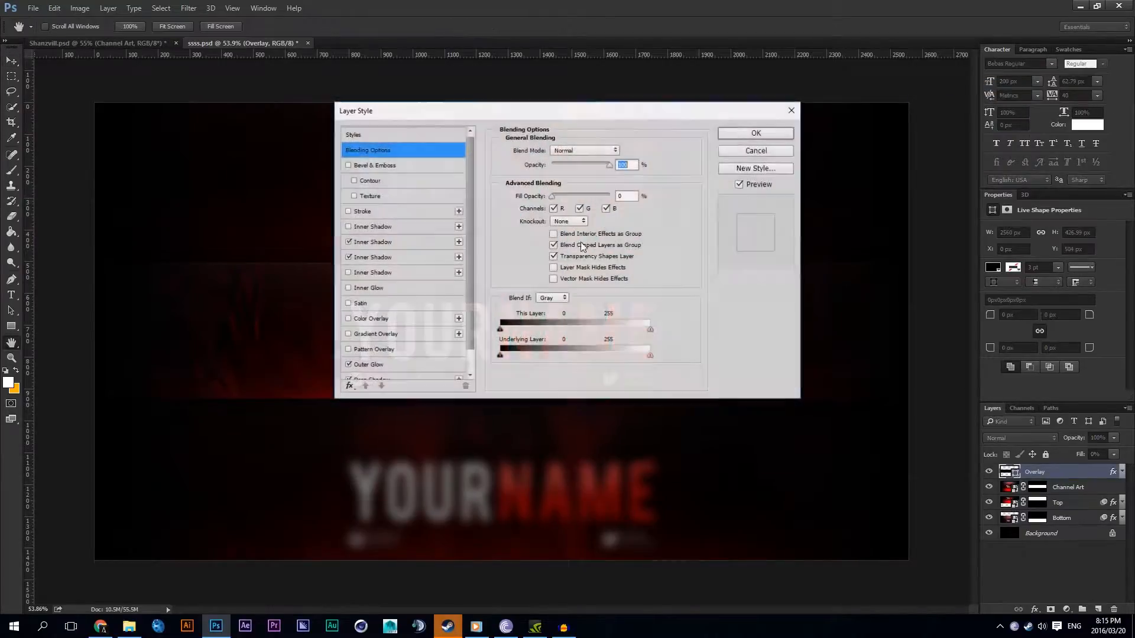
drag(422, 115, 809, 177)
click(773, 226)
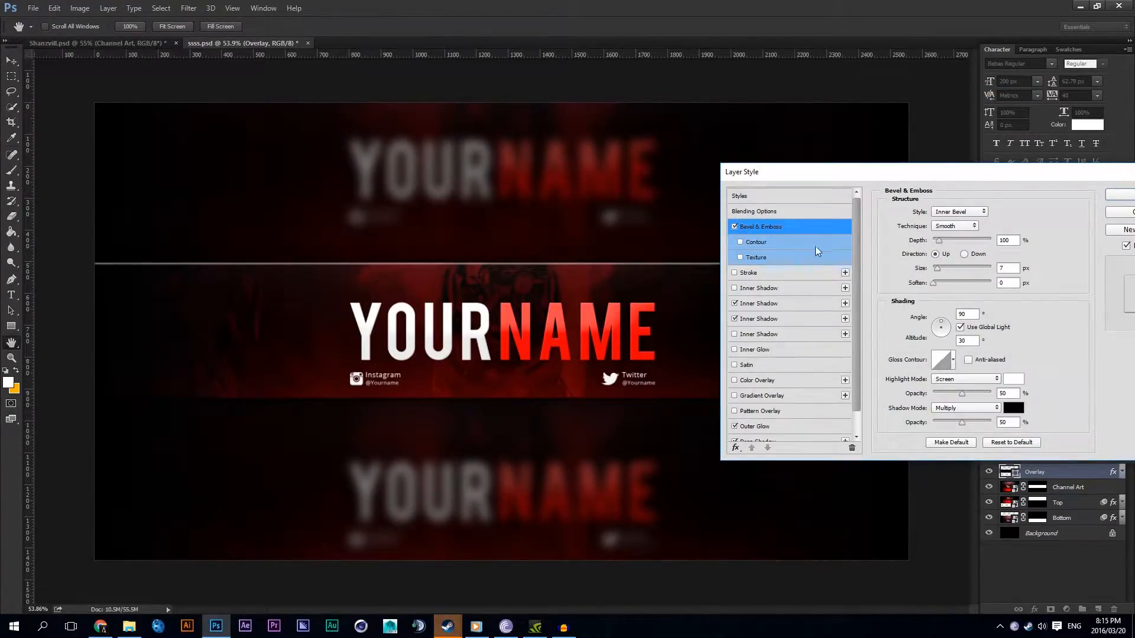
drag(939, 242, 1003, 241)
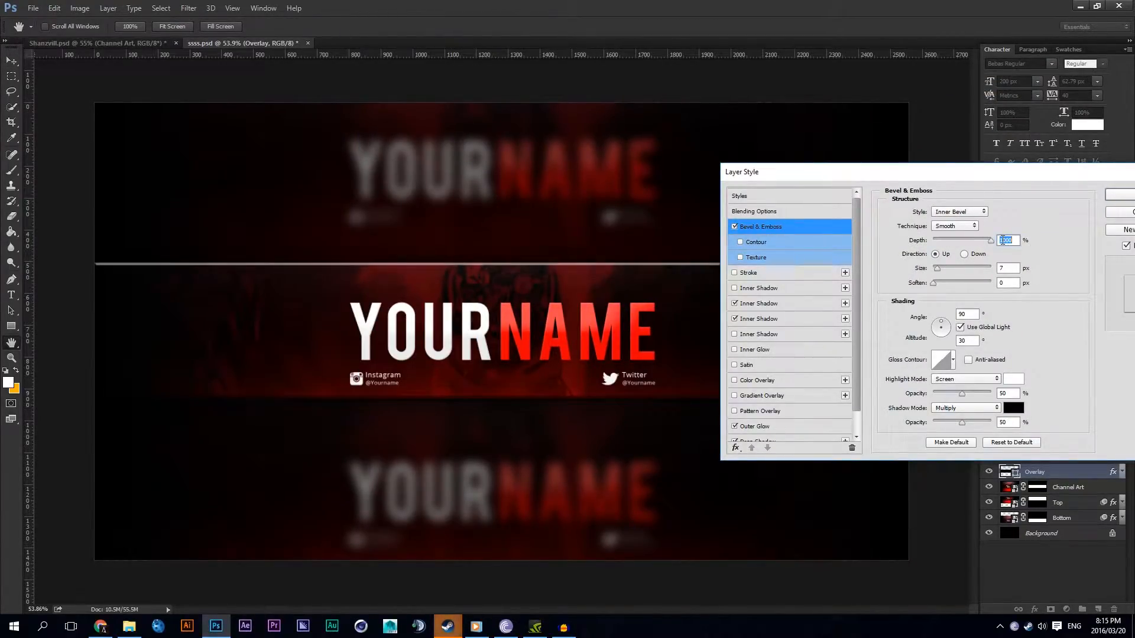
text(50)
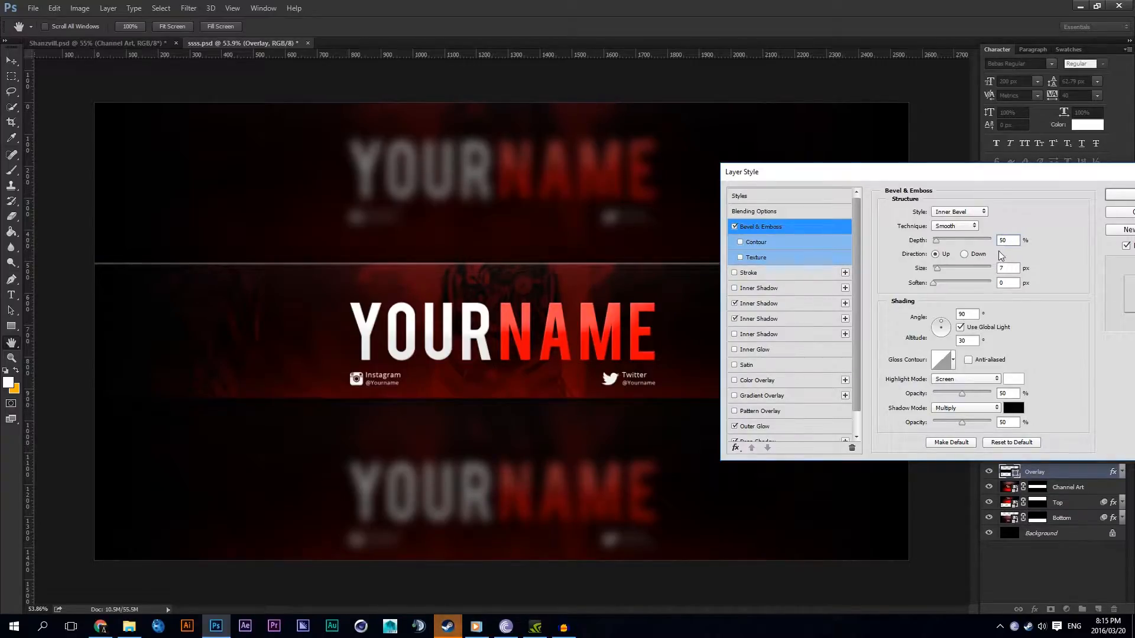
text(5)
Step: Set the Overlay bevel's size to 250 px, highlight opacity to 3% and shadow opacity to 8%
drag(939, 270, 1056, 269)
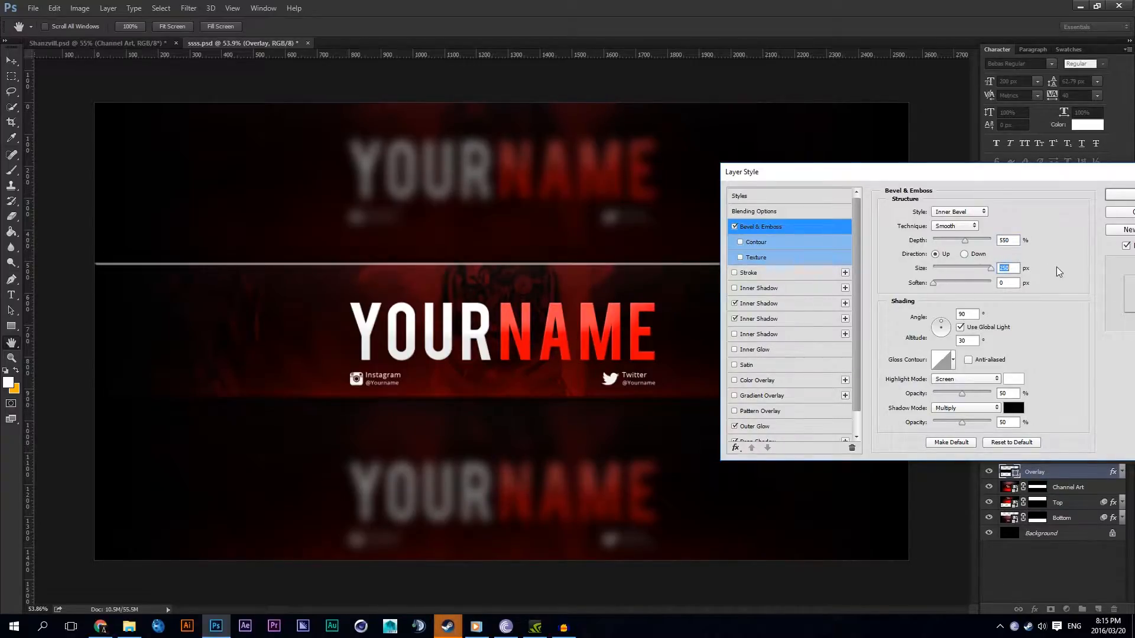
mouse_move(961, 400)
mouse_down()
mouse_move(941, 395)
mouse_move(942, 426)
mouse_move(935, 394)
mouse_up()
click(943, 422)
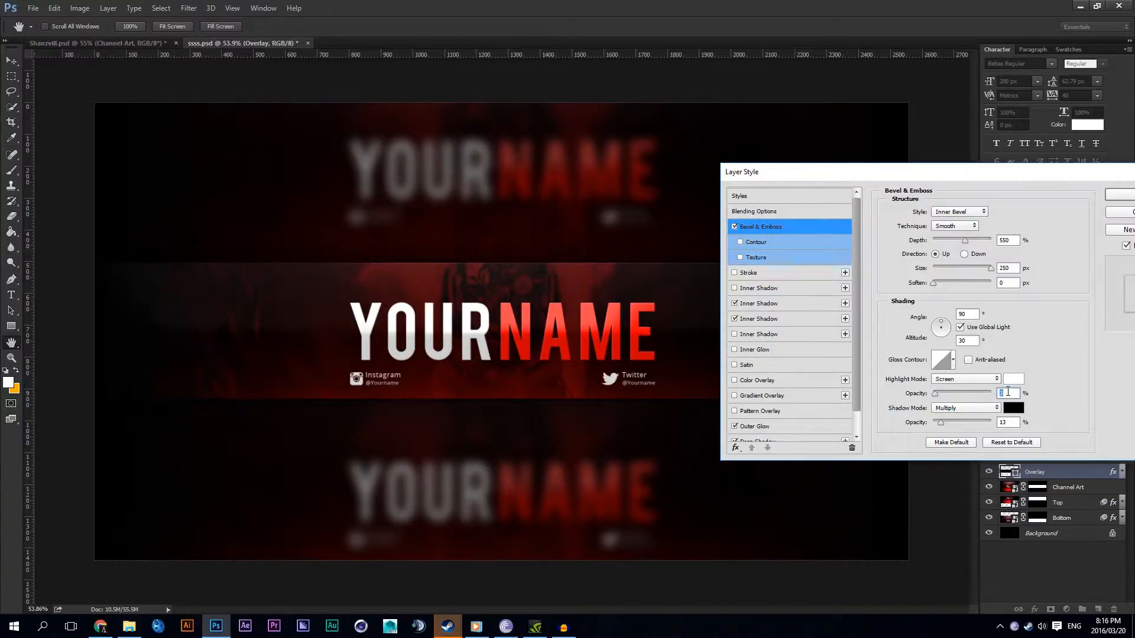
double_click(1010, 422)
scroll(1010, 422, down, 5)
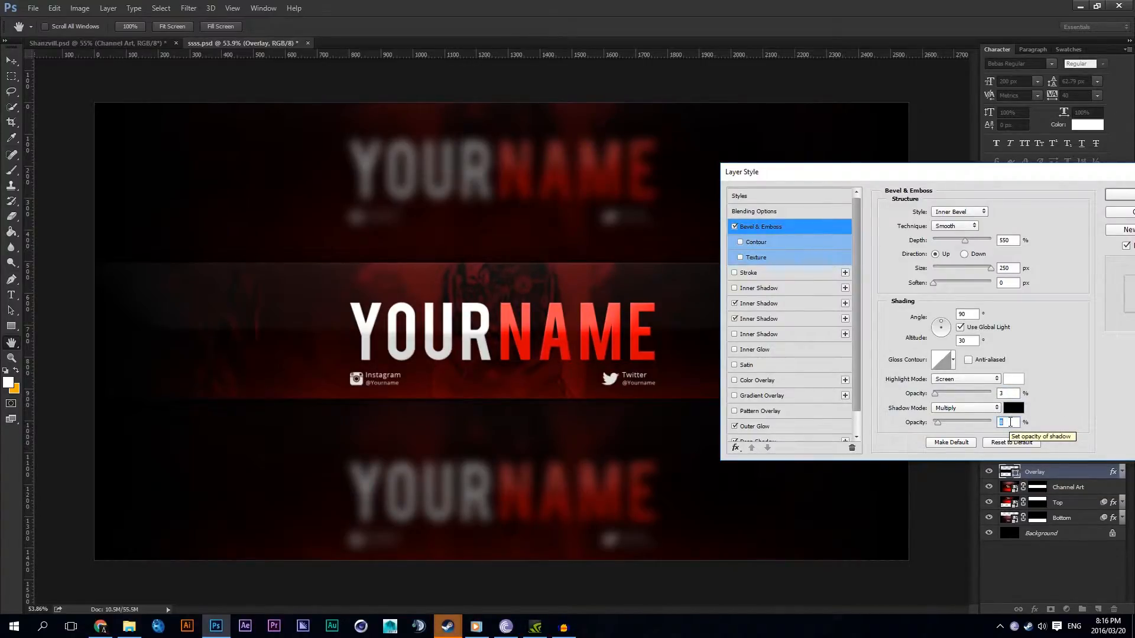
Step: Choose the half-round gloss contour for the Overlay layer's bevel and apply the layer style
click(952, 360)
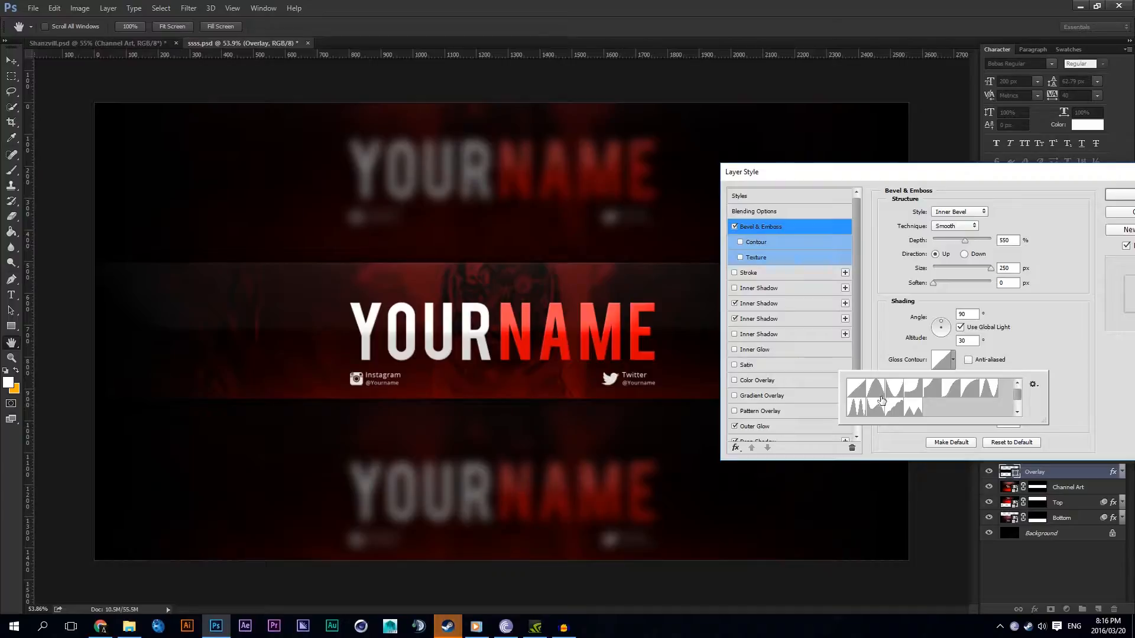
click(971, 395)
click(1013, 352)
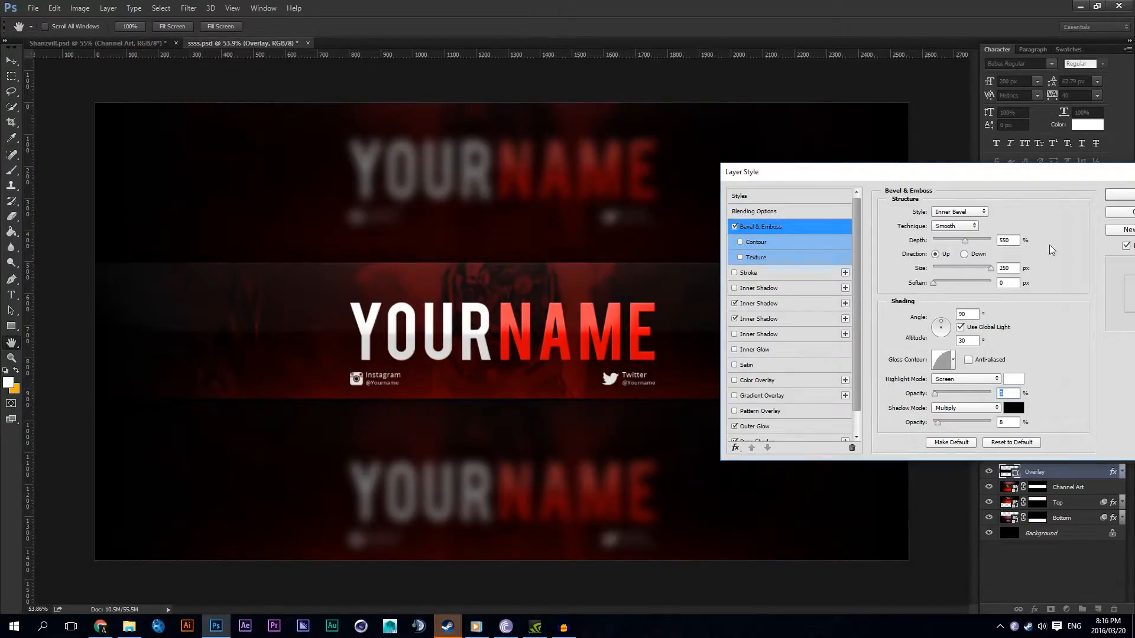
drag(978, 176, 852, 440)
click(1017, 458)
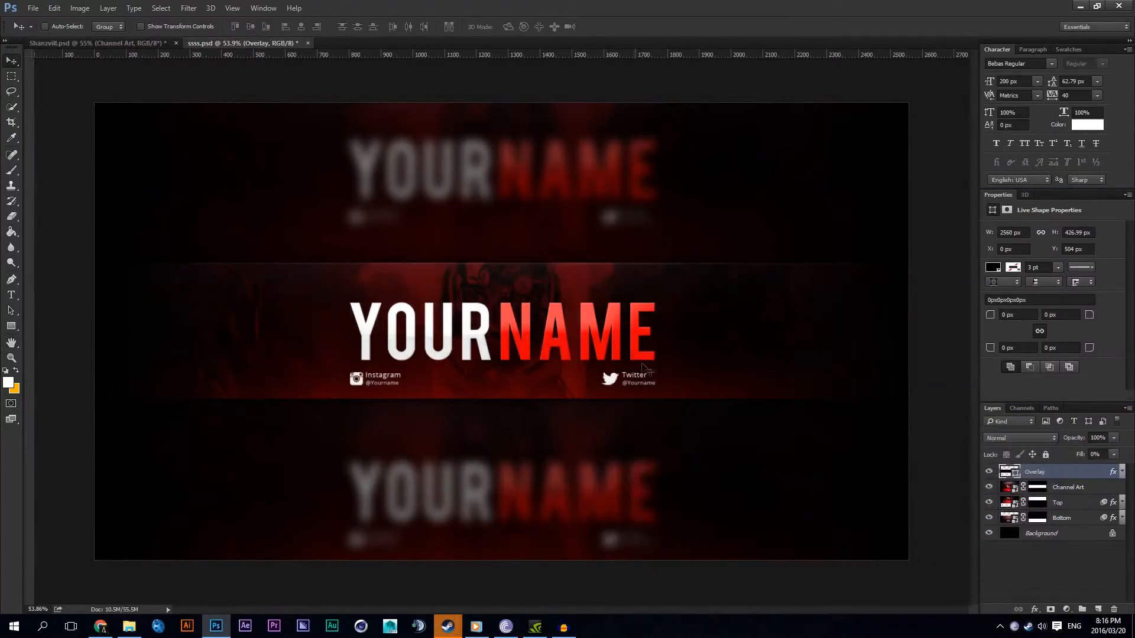
Step: Examine the bevelled middle strip and its edges against the blurred outer areas at different magnifications
scroll(467, 400, up, 3)
scroll(467, 400, down, 5)
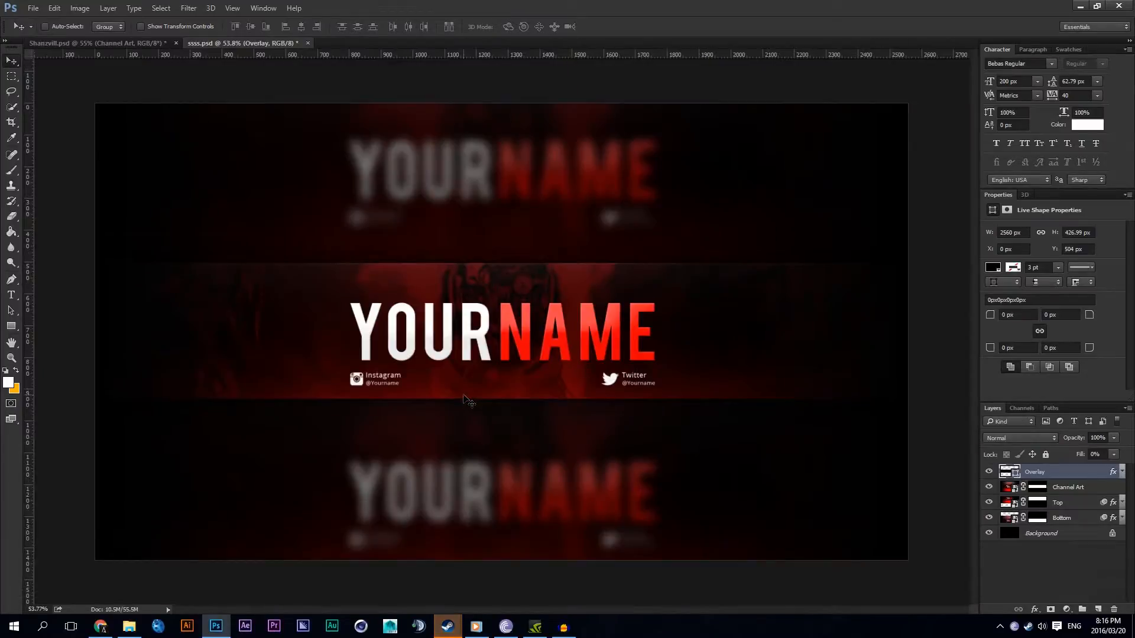
scroll(467, 400, up, 5)
scroll(464, 396, down, 4)
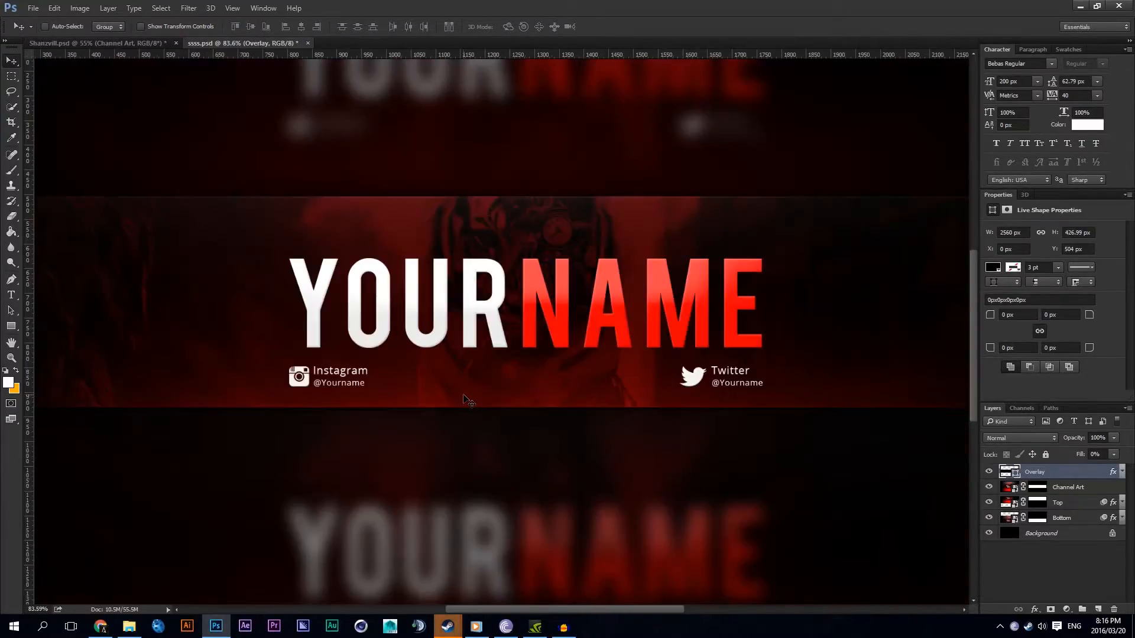
scroll(464, 396, up, 4)
scroll(464, 396, down, 4)
scroll(467, 400, down, 4)
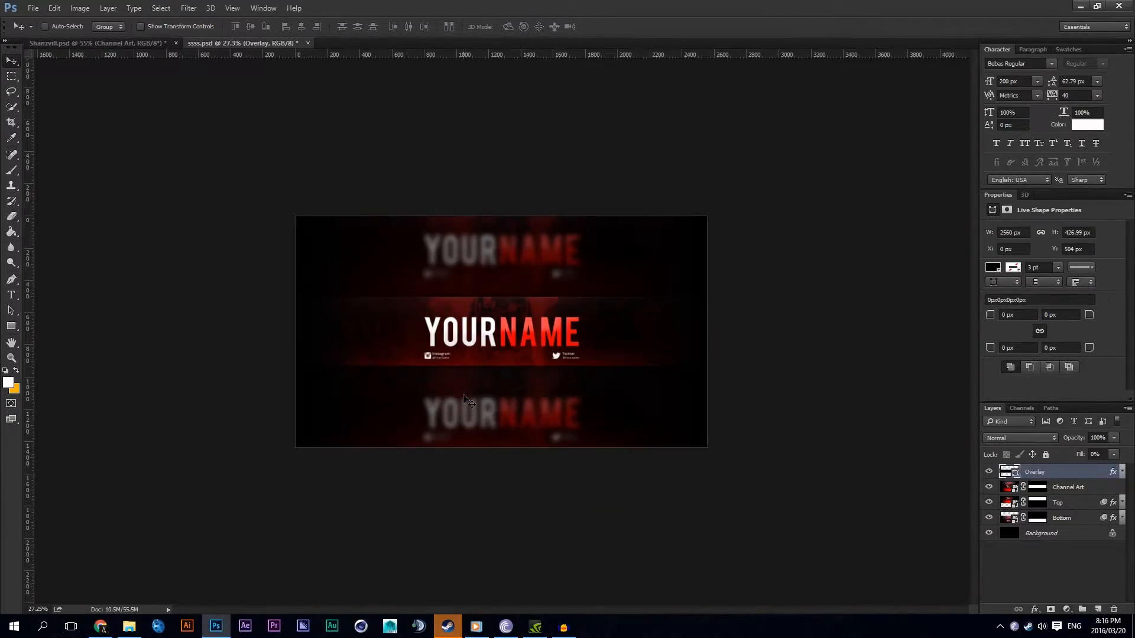
scroll(466, 400, up, 5)
scroll(467, 400, down, 3)
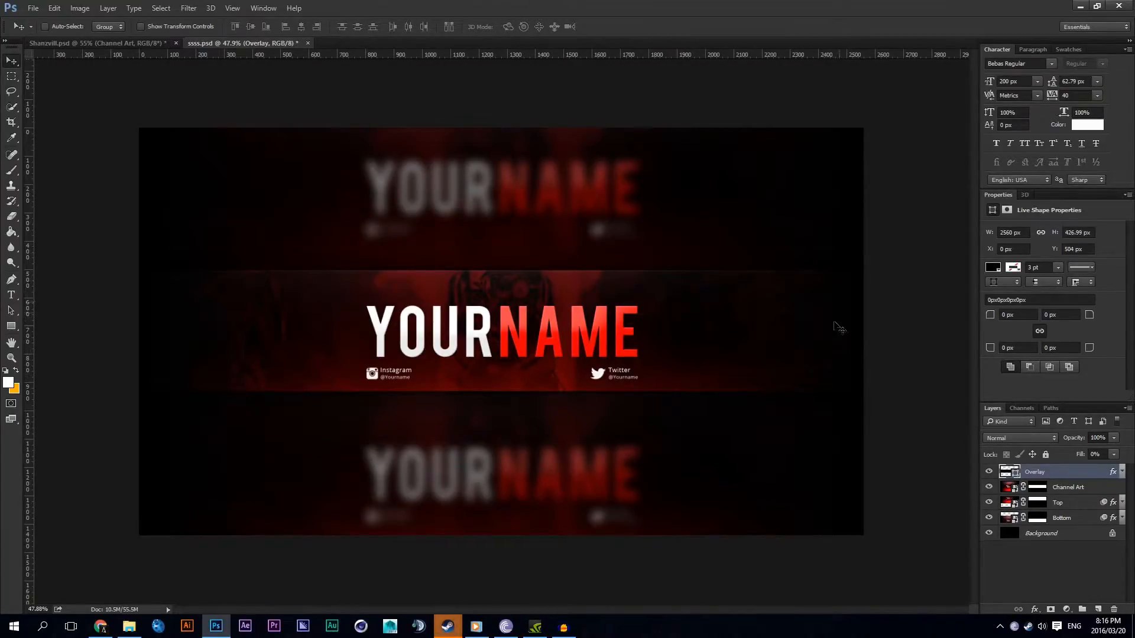
scroll(157, 318, up, 3)
scroll(110, 314, down, 2)
scroll(110, 316, up, 4)
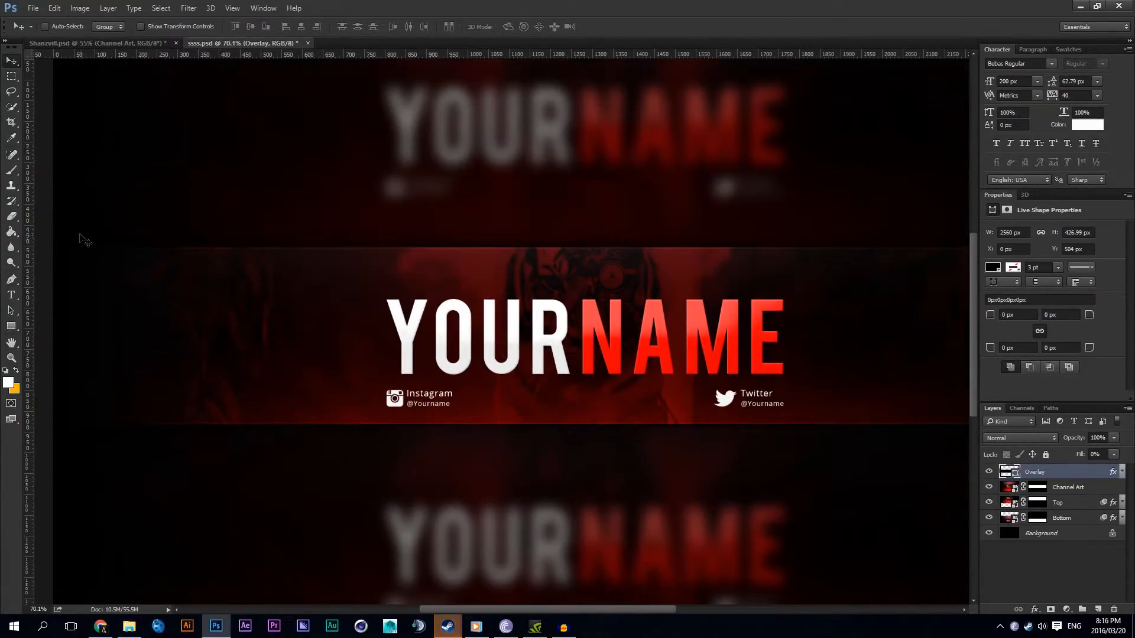
scroll(77, 298, down, 1)
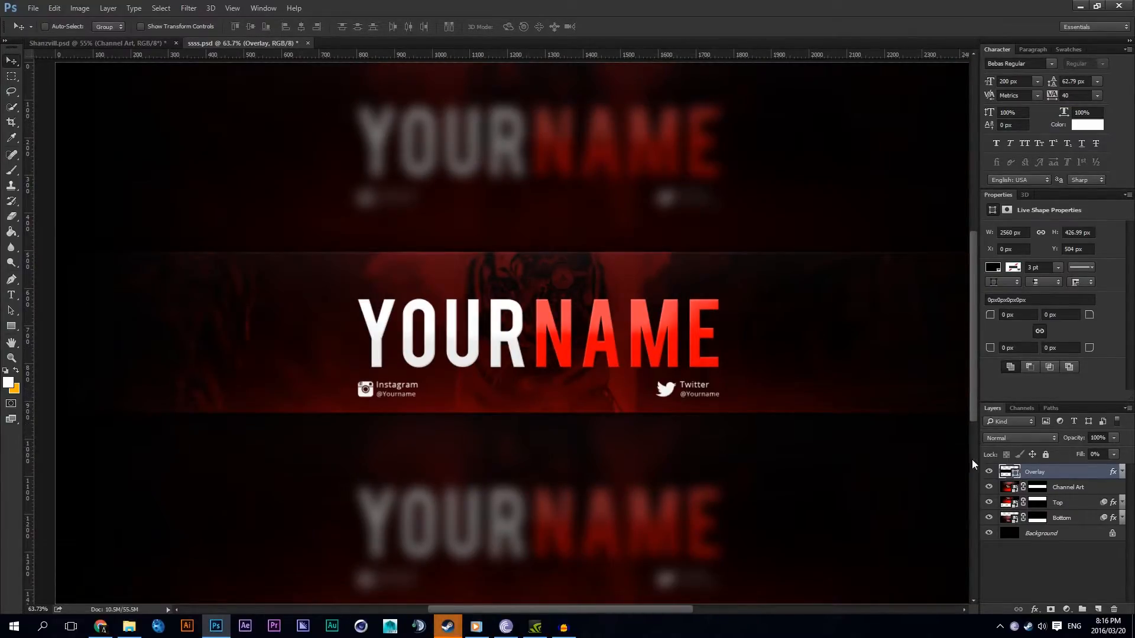
Step: Hide the Gradient Fill 1 layer inside the Channel Art smart object, save it and check the effect on the banner
double_click(1005, 471)
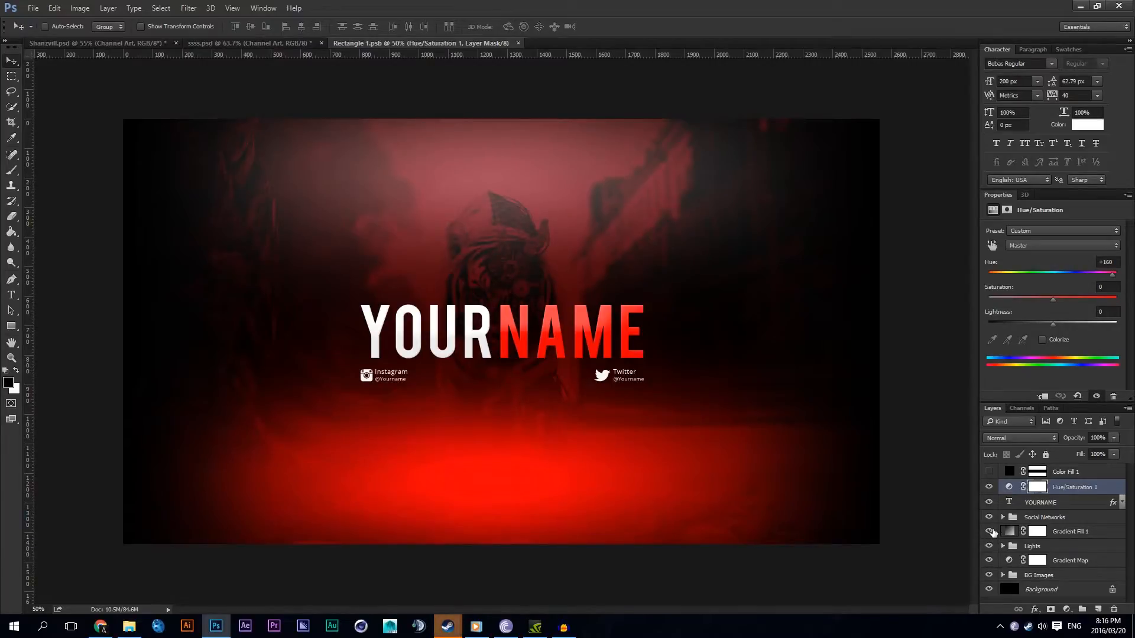
click(988, 531)
key(ctrl+s)
key(ctrl+w)
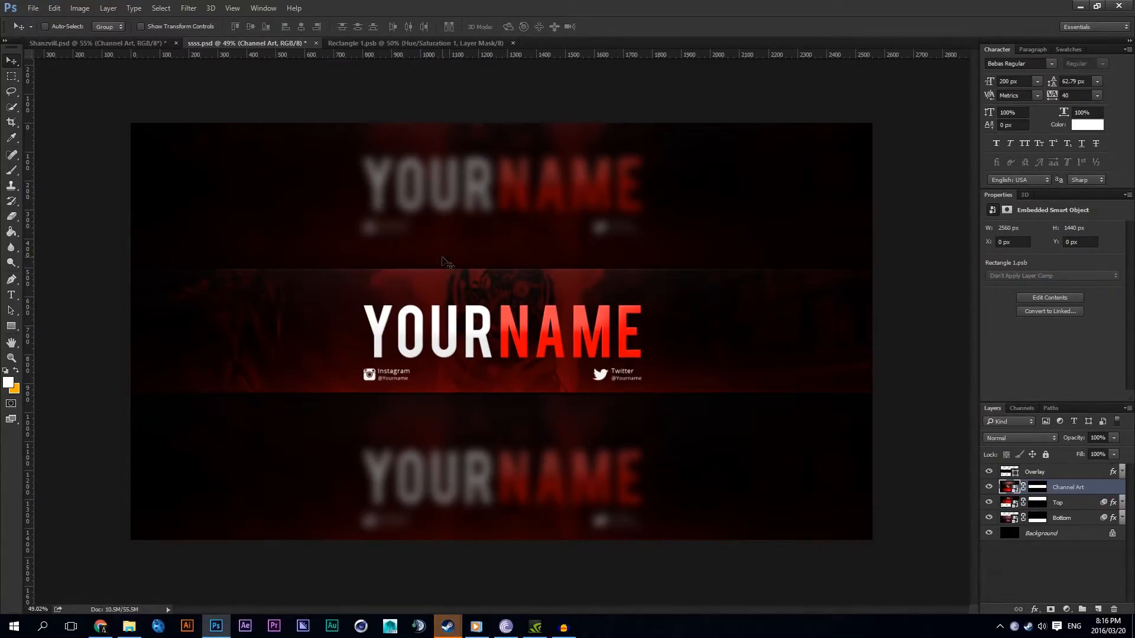
scroll(851, 319, up, 2)
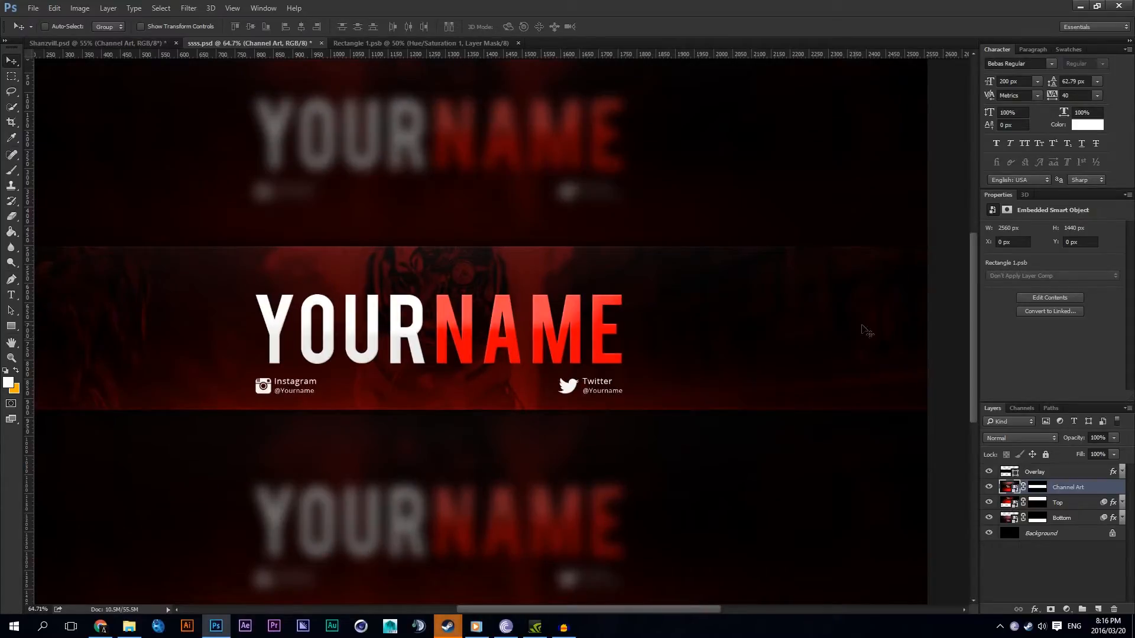
scroll(574, 183, down, 1)
Step: In the smart object, show Gradient Fill 1 and the sailing ship image in BG Images, save it and return to ssss.psd
click(396, 41)
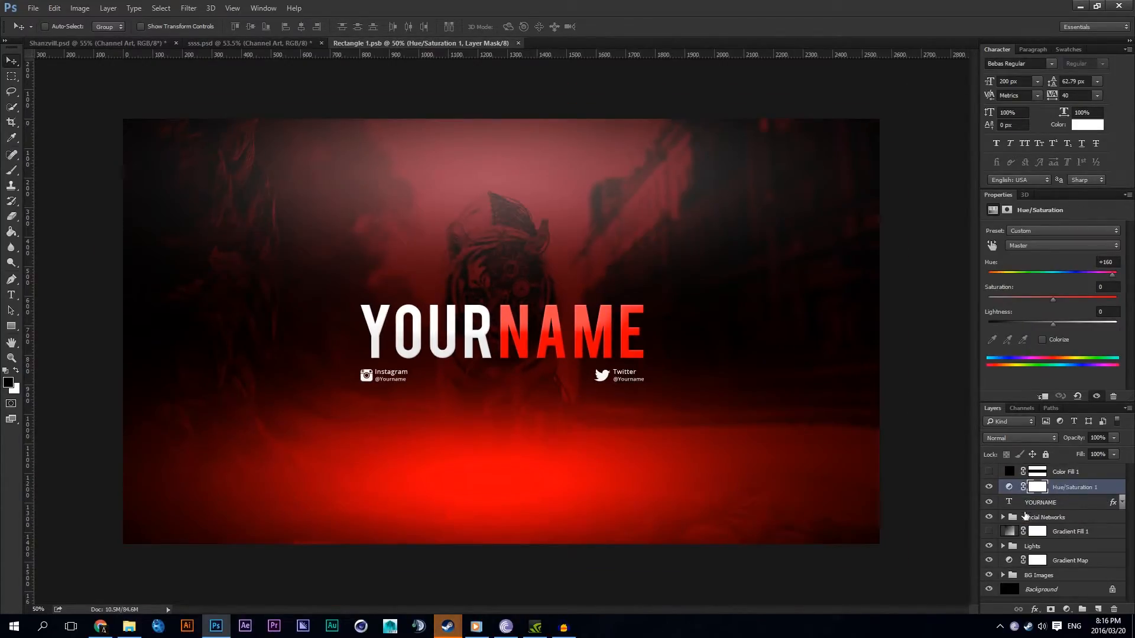
click(989, 531)
click(1003, 575)
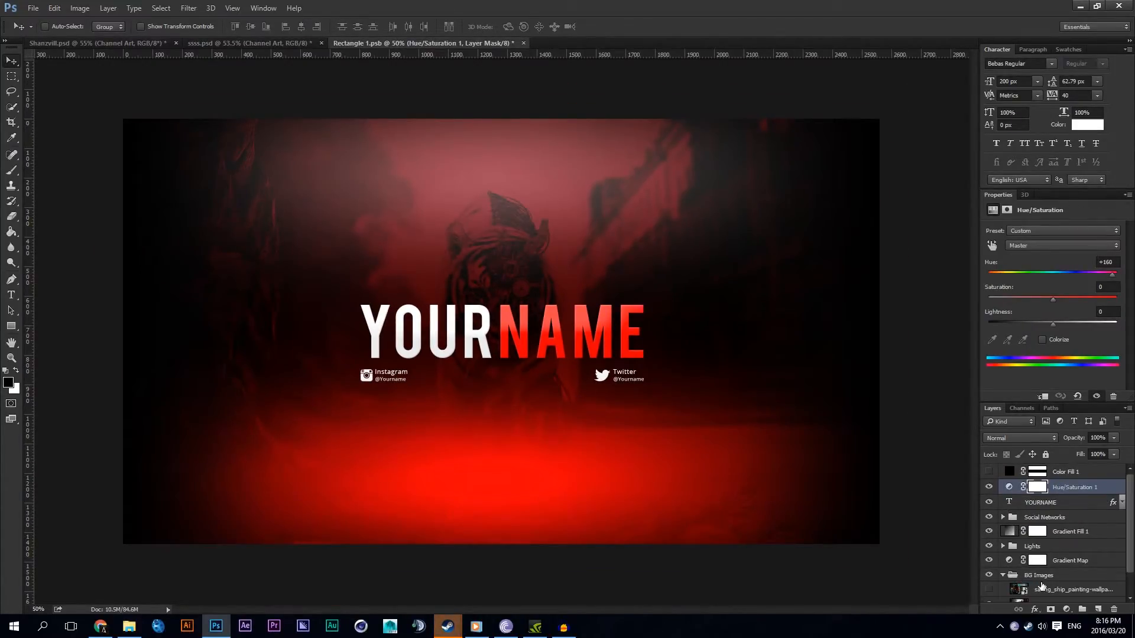
scroll(1026, 582, down, 1)
click(988, 563)
key(ctrl+s)
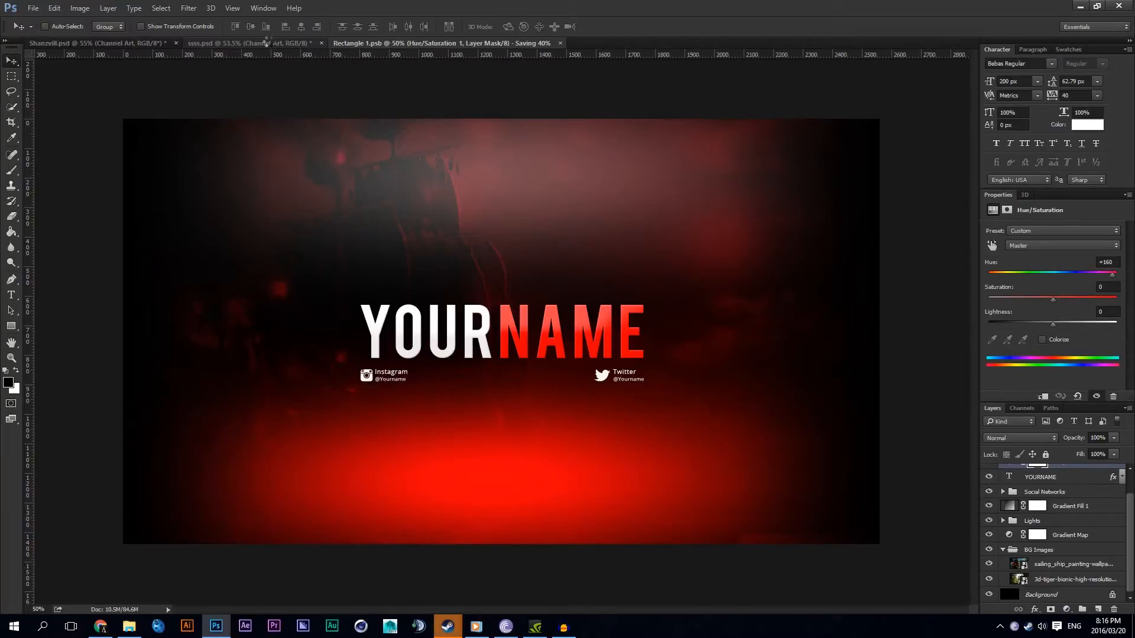
click(270, 42)
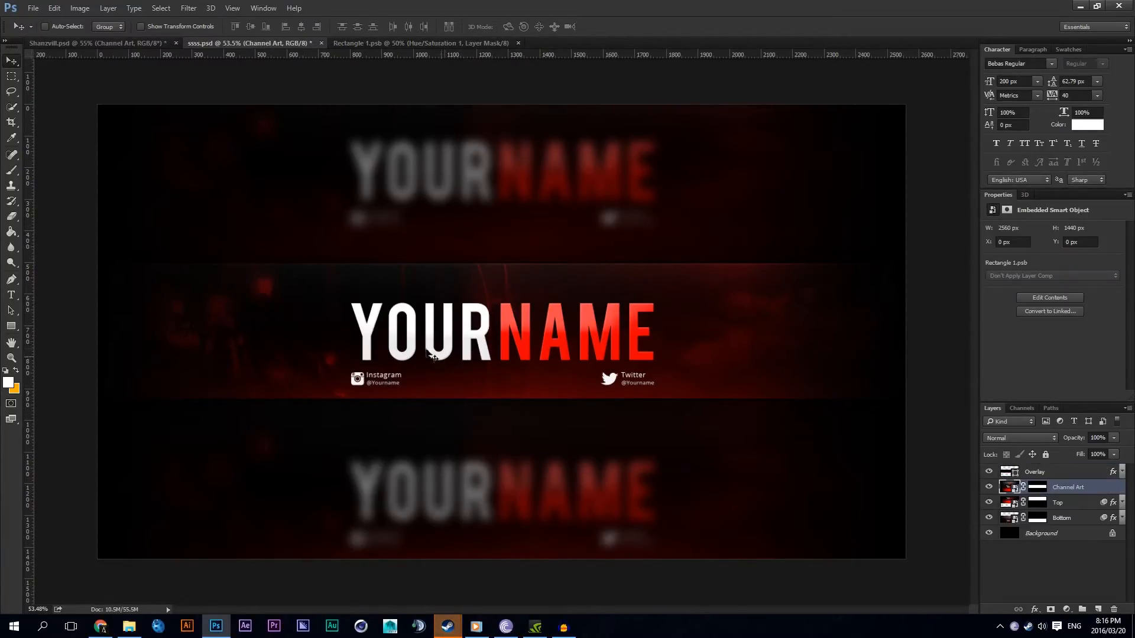
Step: Examine the banner with the sailing ship background, comparing the middle strip and blurred areas at different magnifications
scroll(414, 282, up, 1)
scroll(392, 365, down, 2)
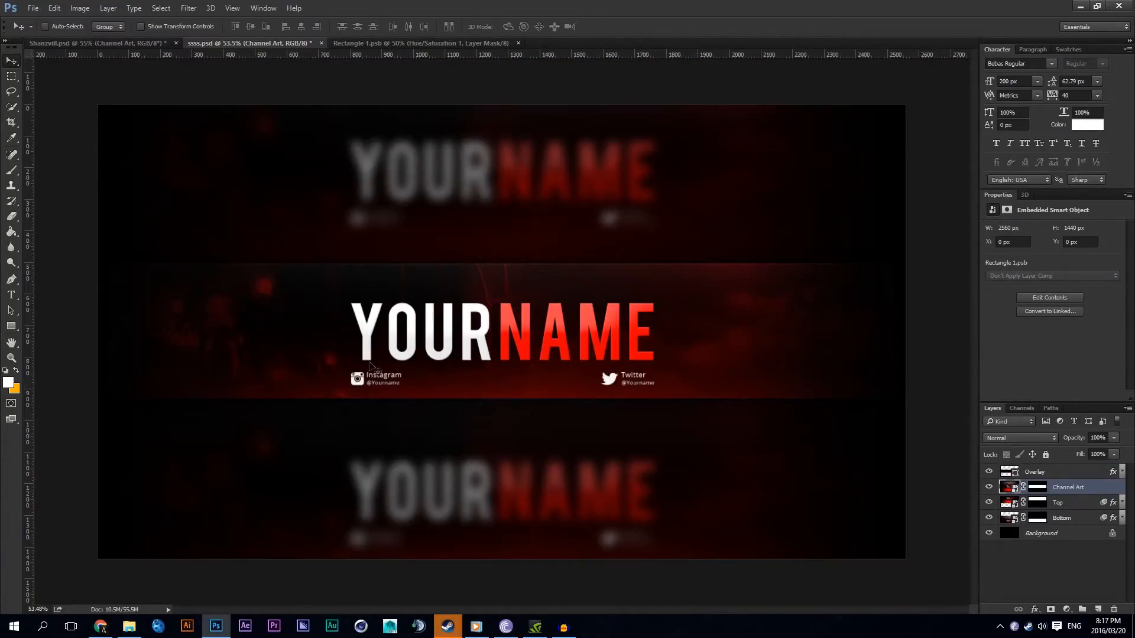
scroll(544, 362, up, 1)
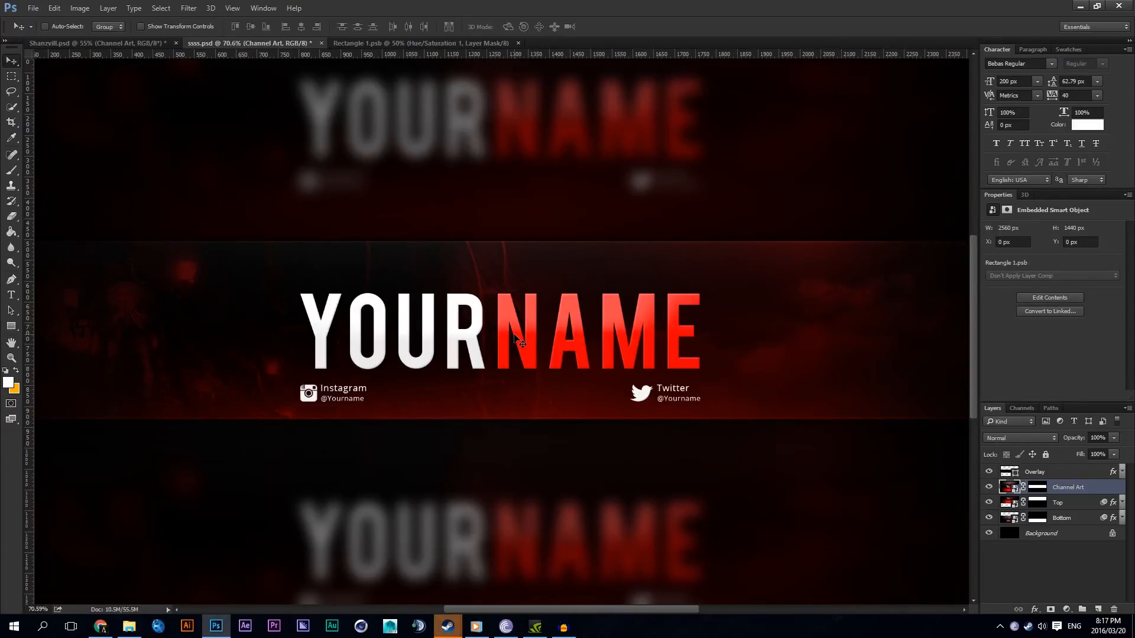
scroll(514, 335, down, 5)
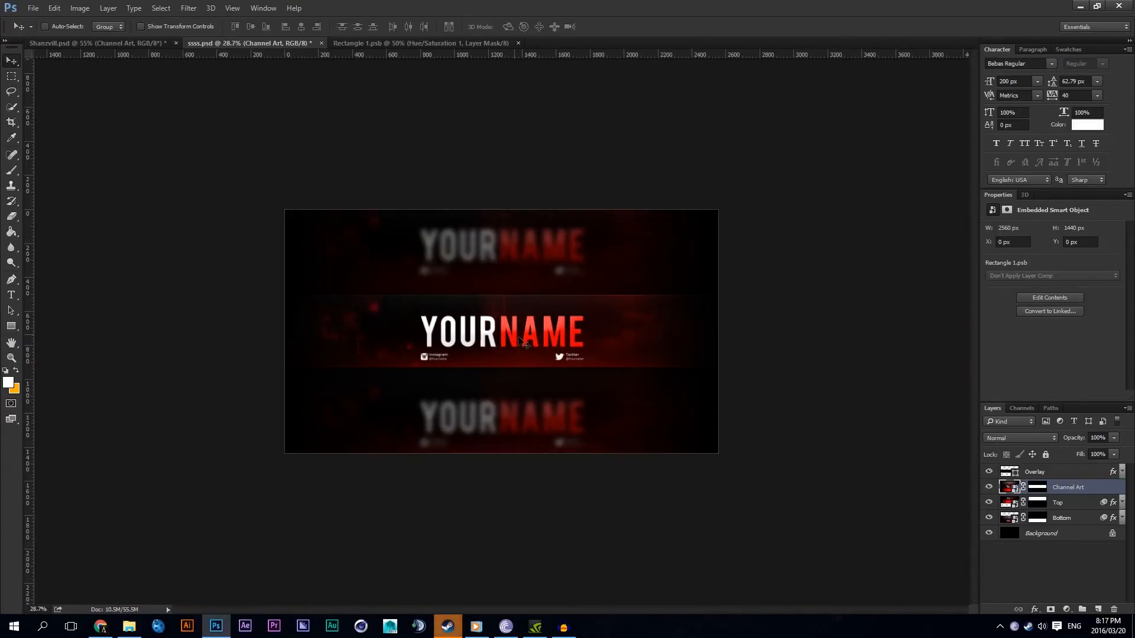
scroll(550, 385, up, 5)
scroll(550, 384, down, 4)
scroll(550, 384, up, 3)
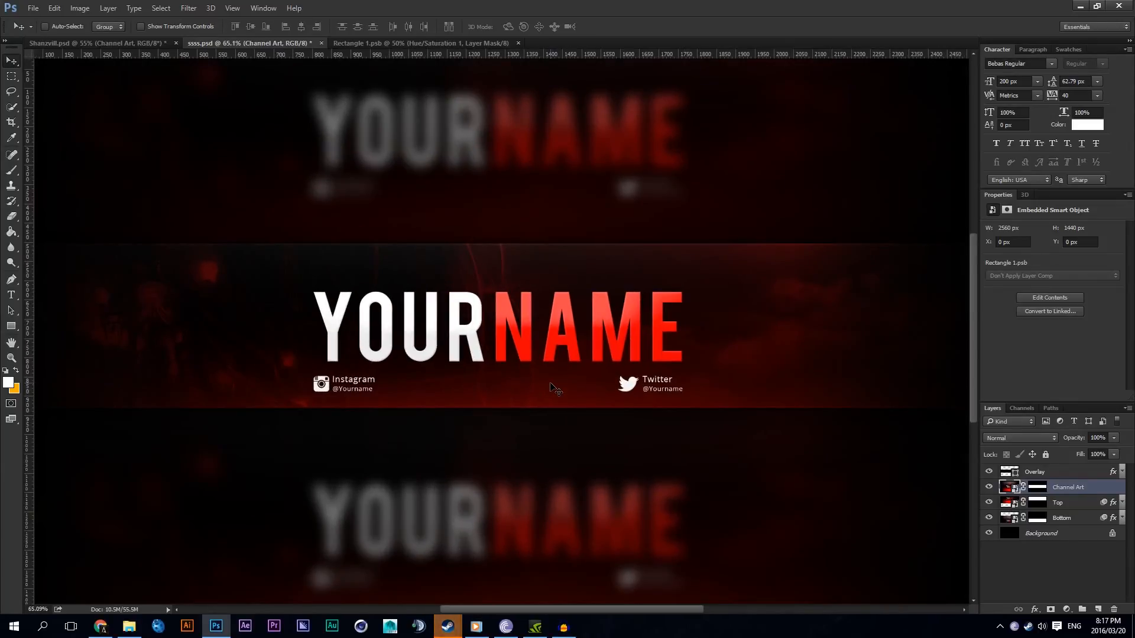
scroll(556, 389, down, 3)
scroll(555, 389, up, 5)
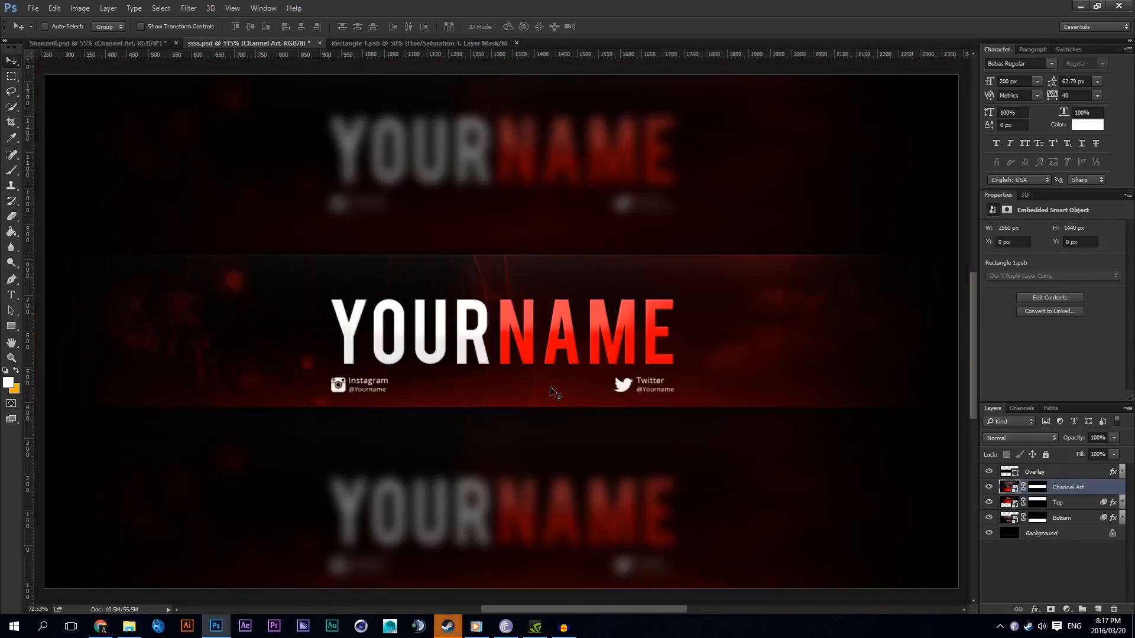